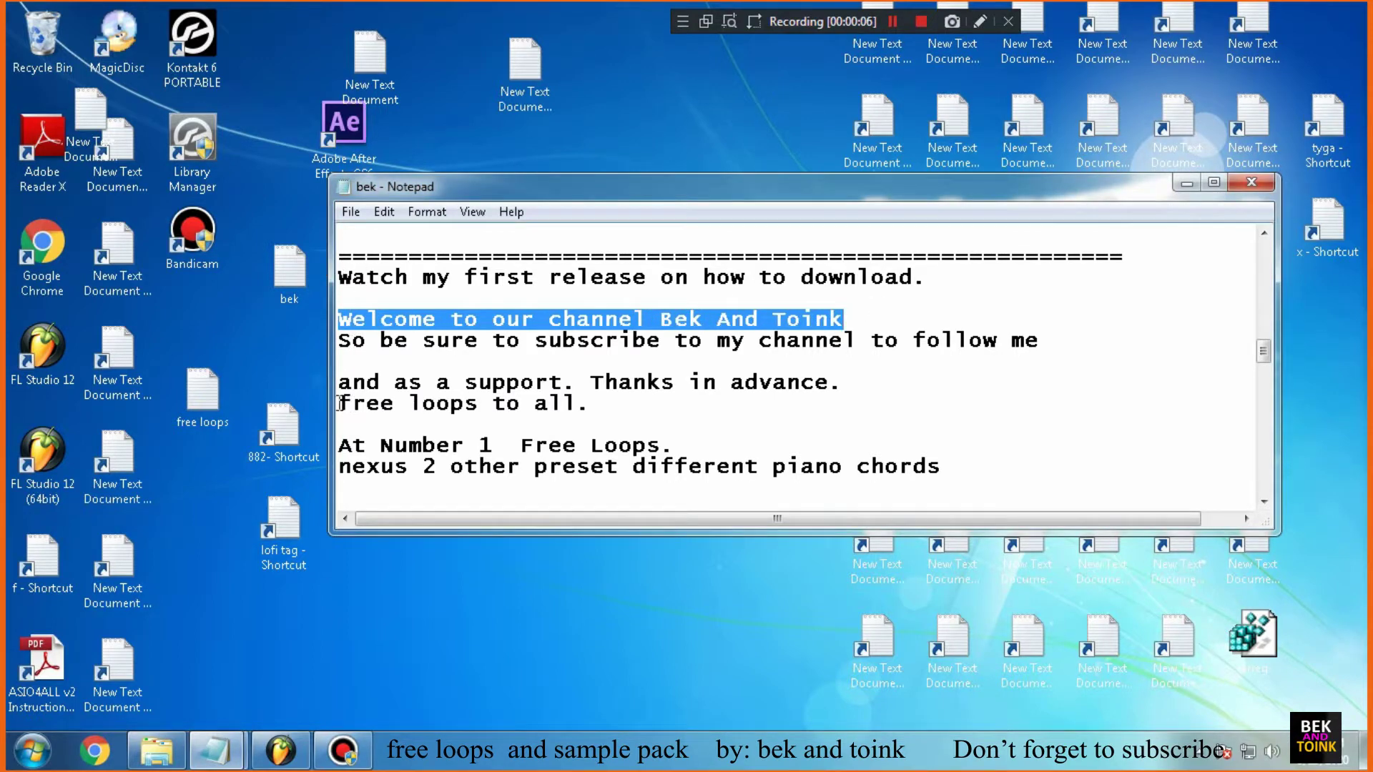
# Highlight the channel notes line by line in the bek file, from the welcome and support text to "At Number 1"
pyautogui.moveTo(341, 404); pyautogui.dragTo(610, 409)
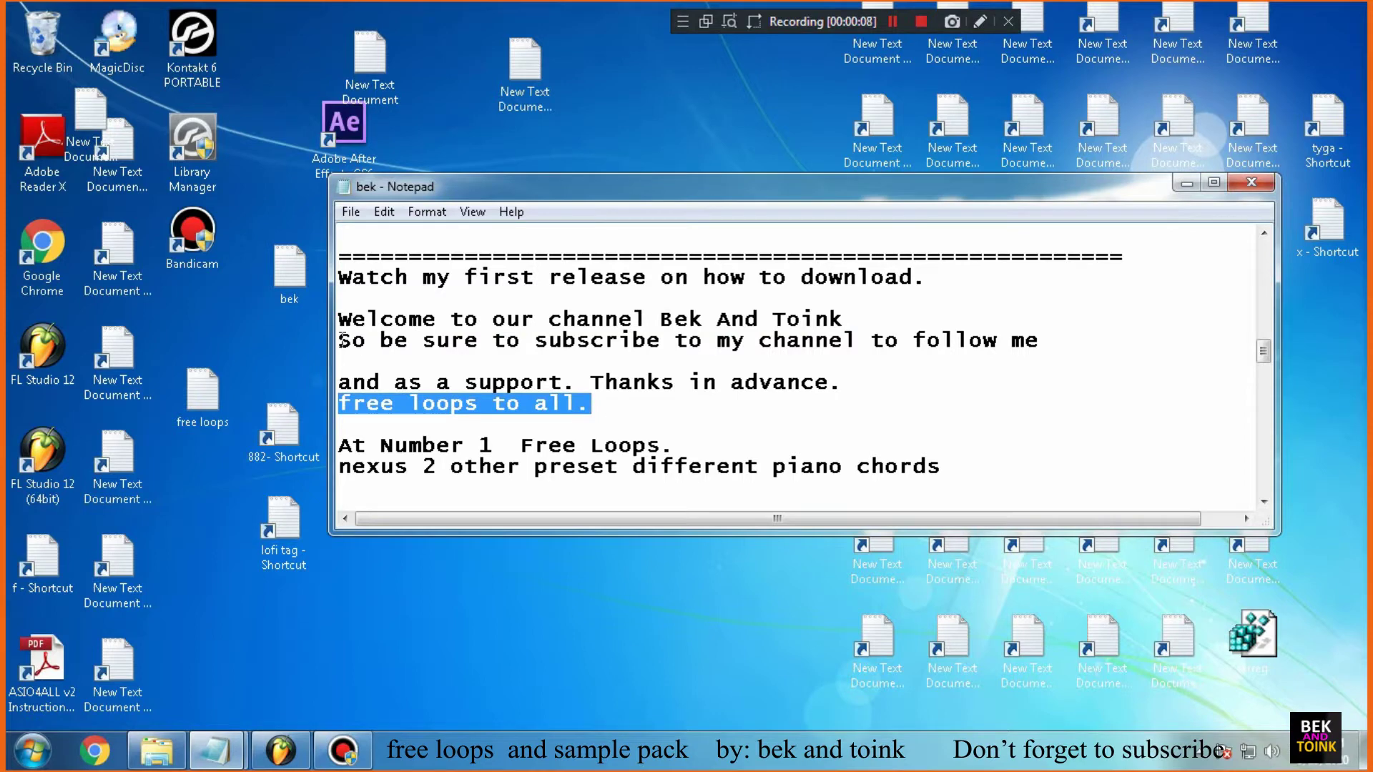
pyautogui.moveTo(343, 341); pyautogui.dragTo(350, 344)
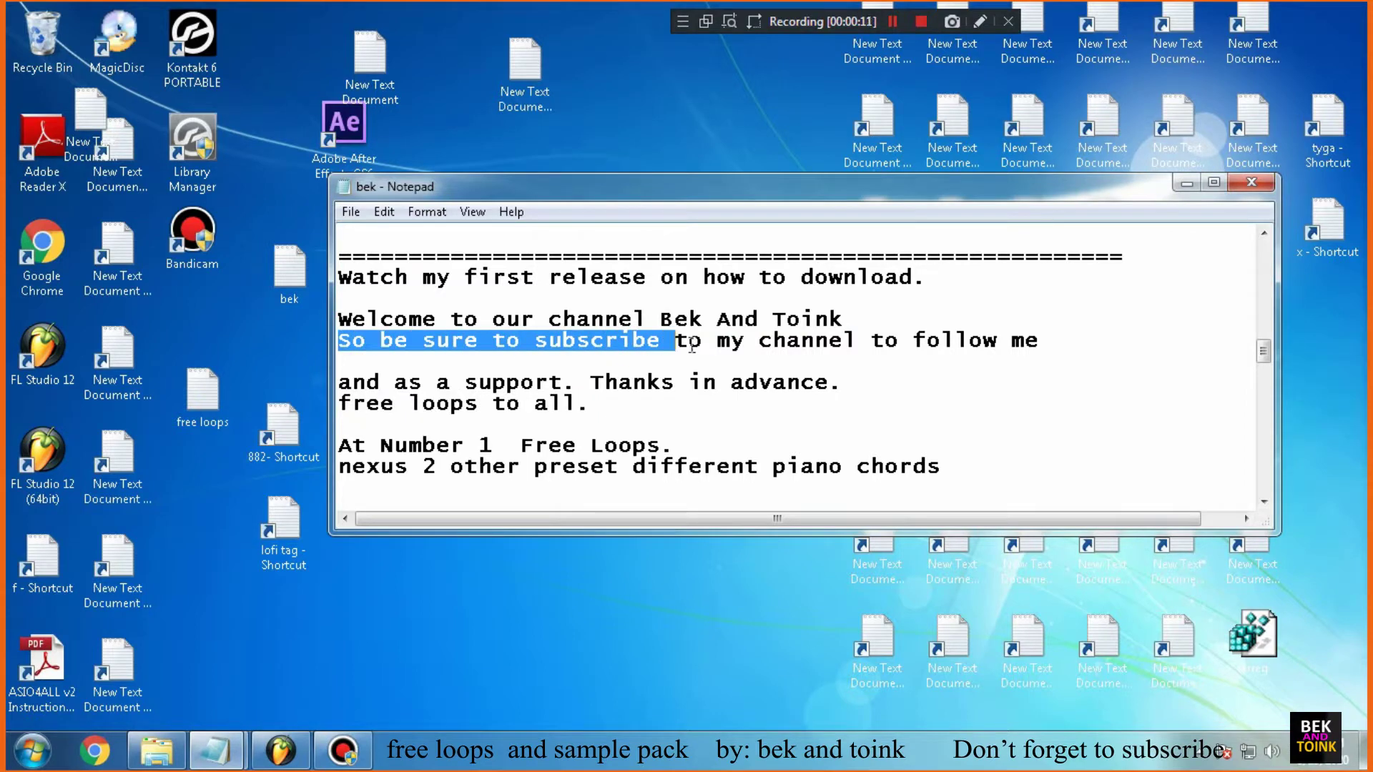
pyautogui.moveTo(676, 344); pyautogui.dragTo(871, 343)
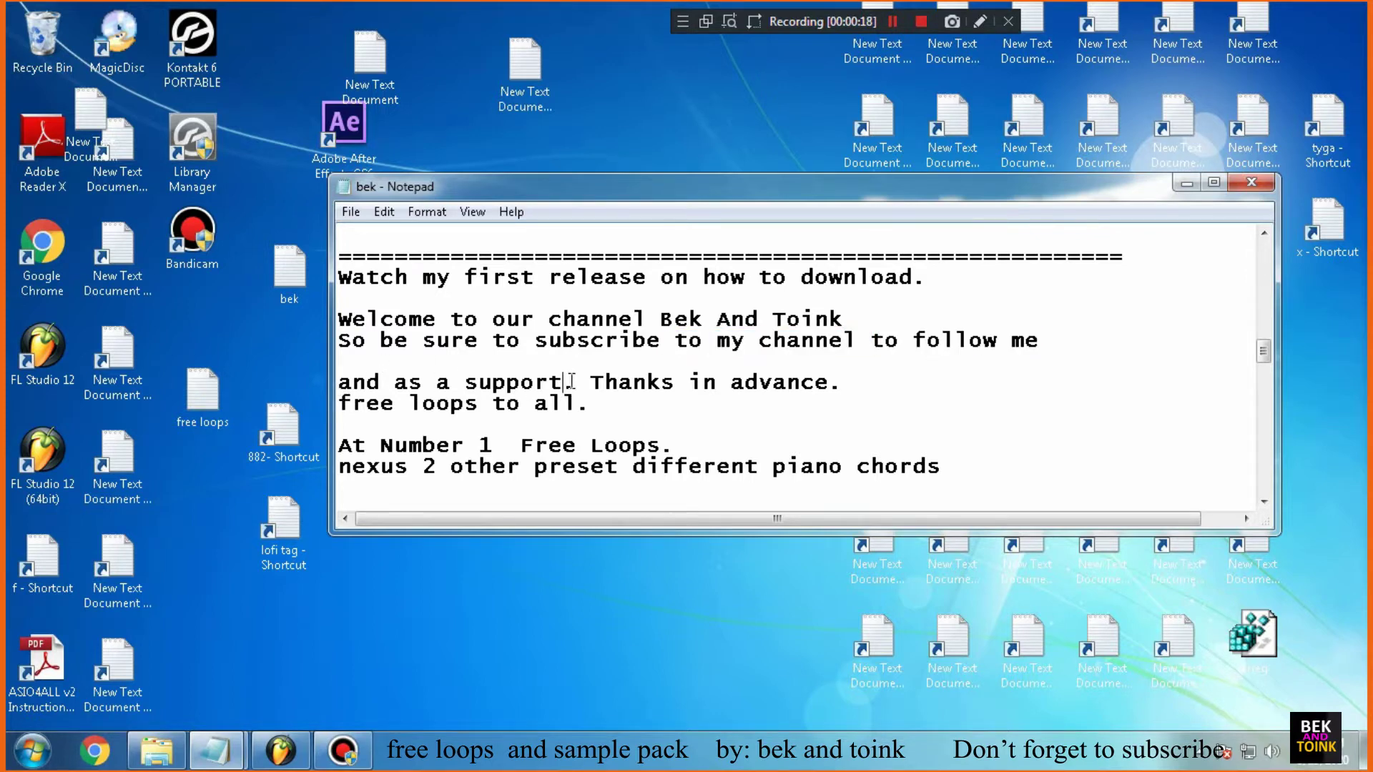
pyautogui.moveTo(340, 387); pyautogui.dragTo(778, 379)
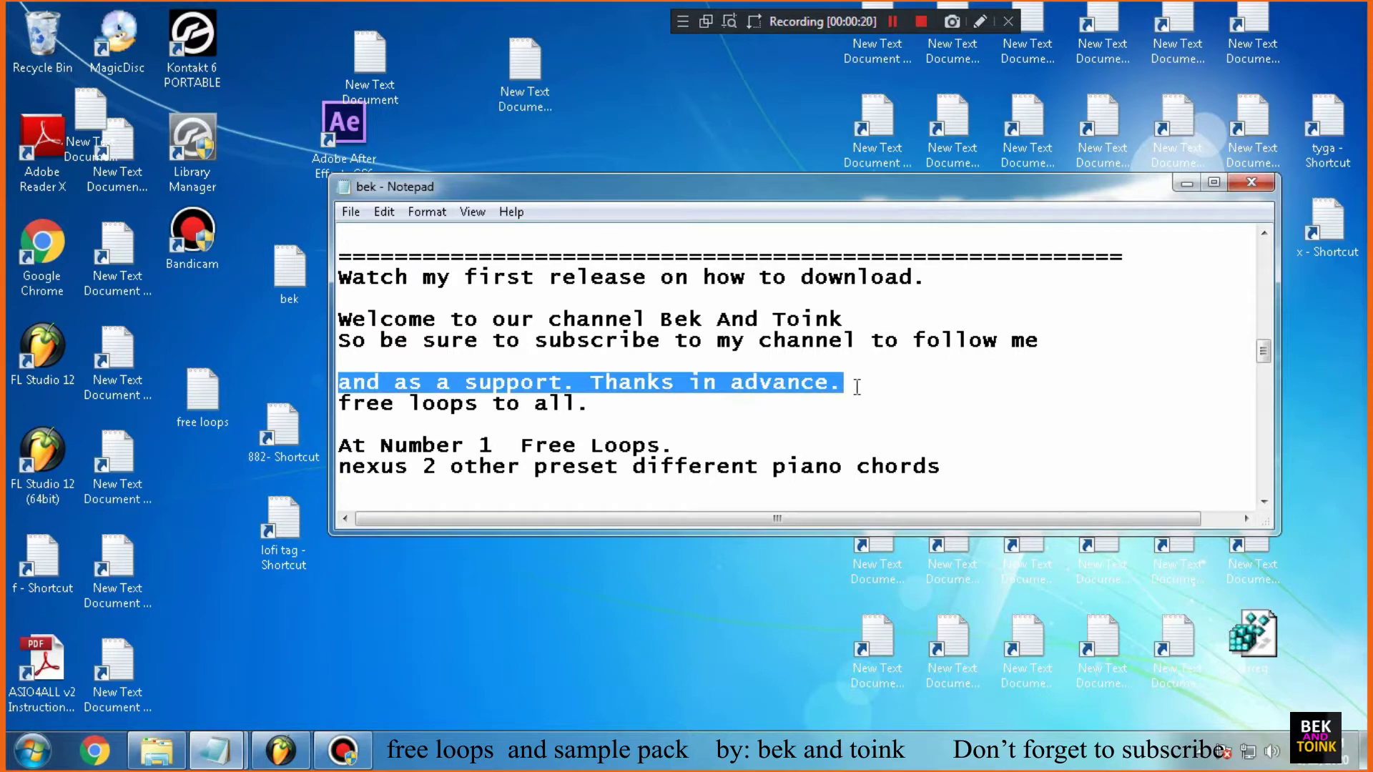
pyautogui.click(737, 406)
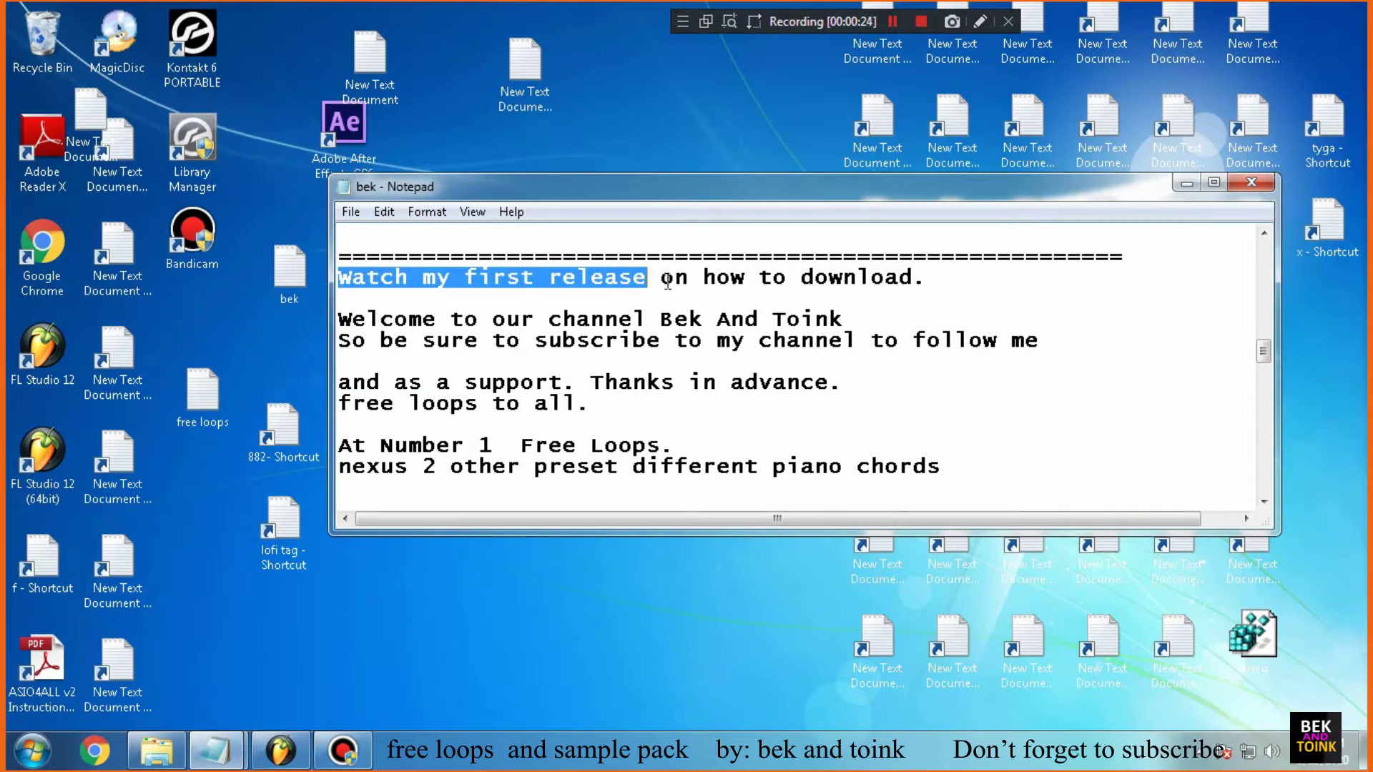
pyautogui.moveTo(665, 280); pyautogui.dragTo(957, 279)
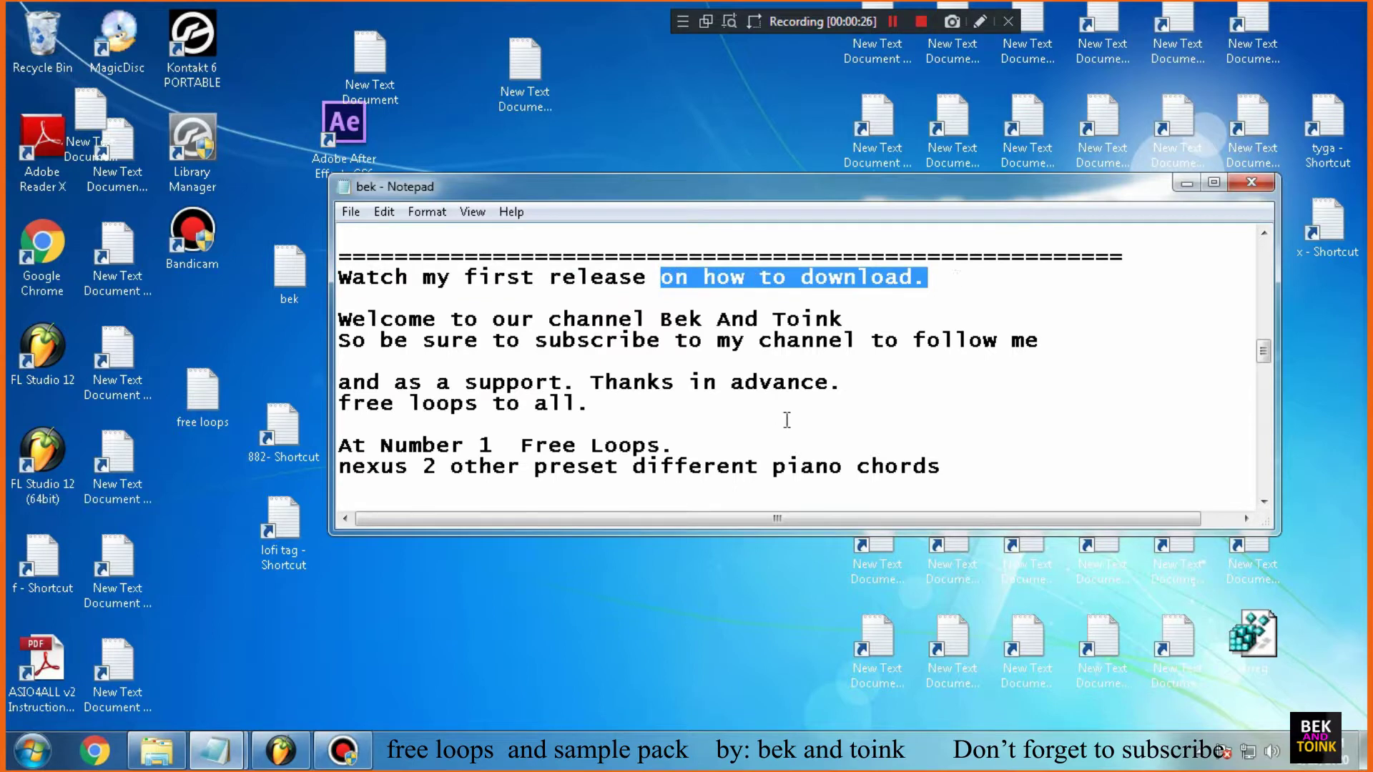
pyautogui.click(362, 429)
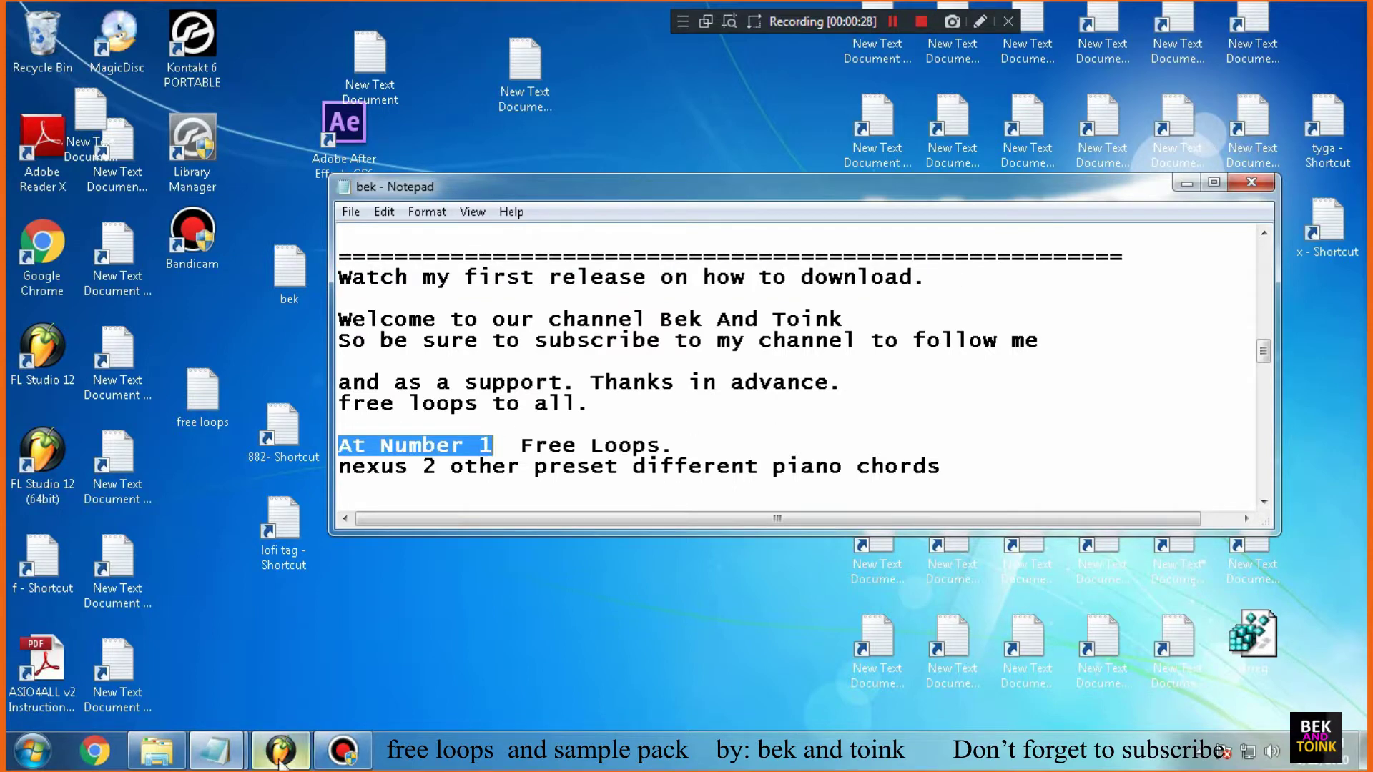
# Switch to FL Studio, mute playlist Track 2 and start song playback
pyautogui.click(282, 762)
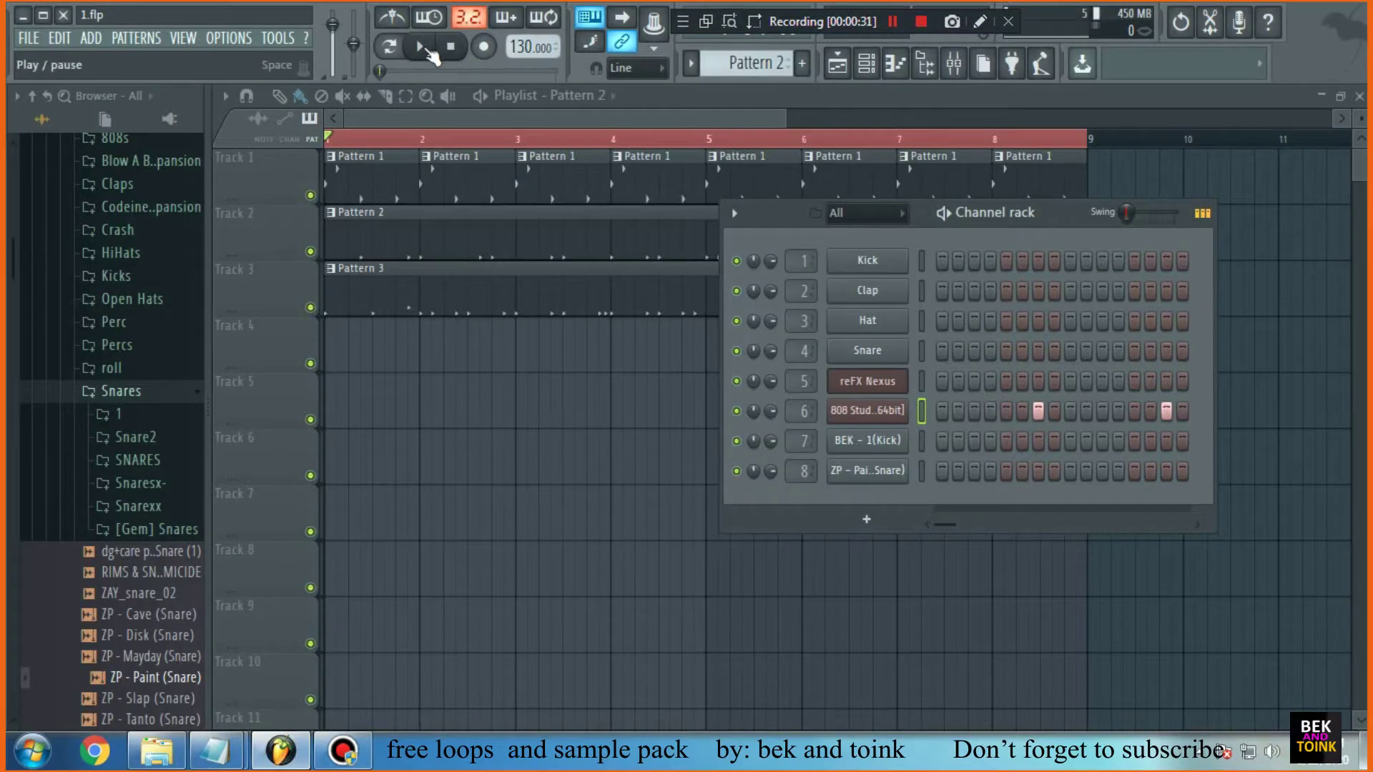
pyautogui.click(311, 252)
pyautogui.click(422, 48)
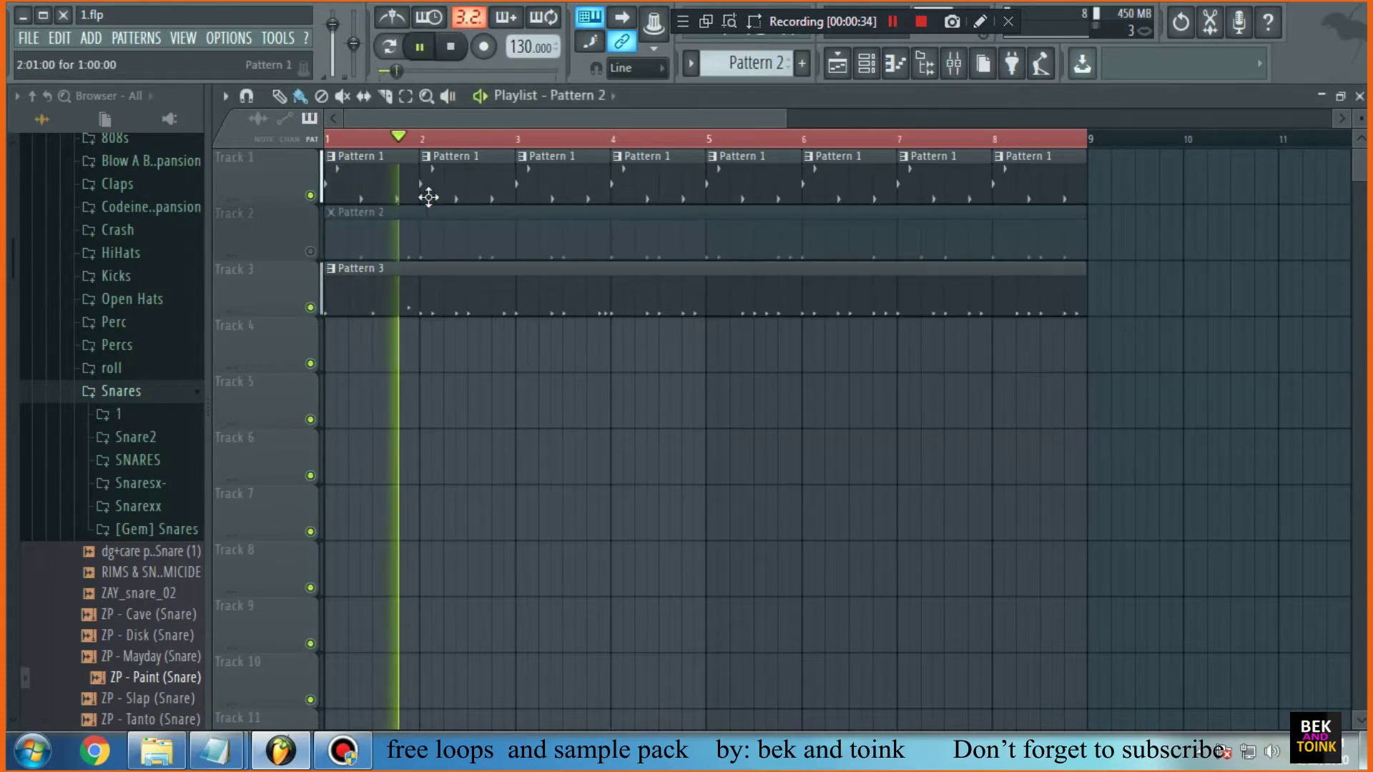
# Open the reFX Nexus notes of Pattern 1 from the playlist in the piano roll
pyautogui.click(895, 64)
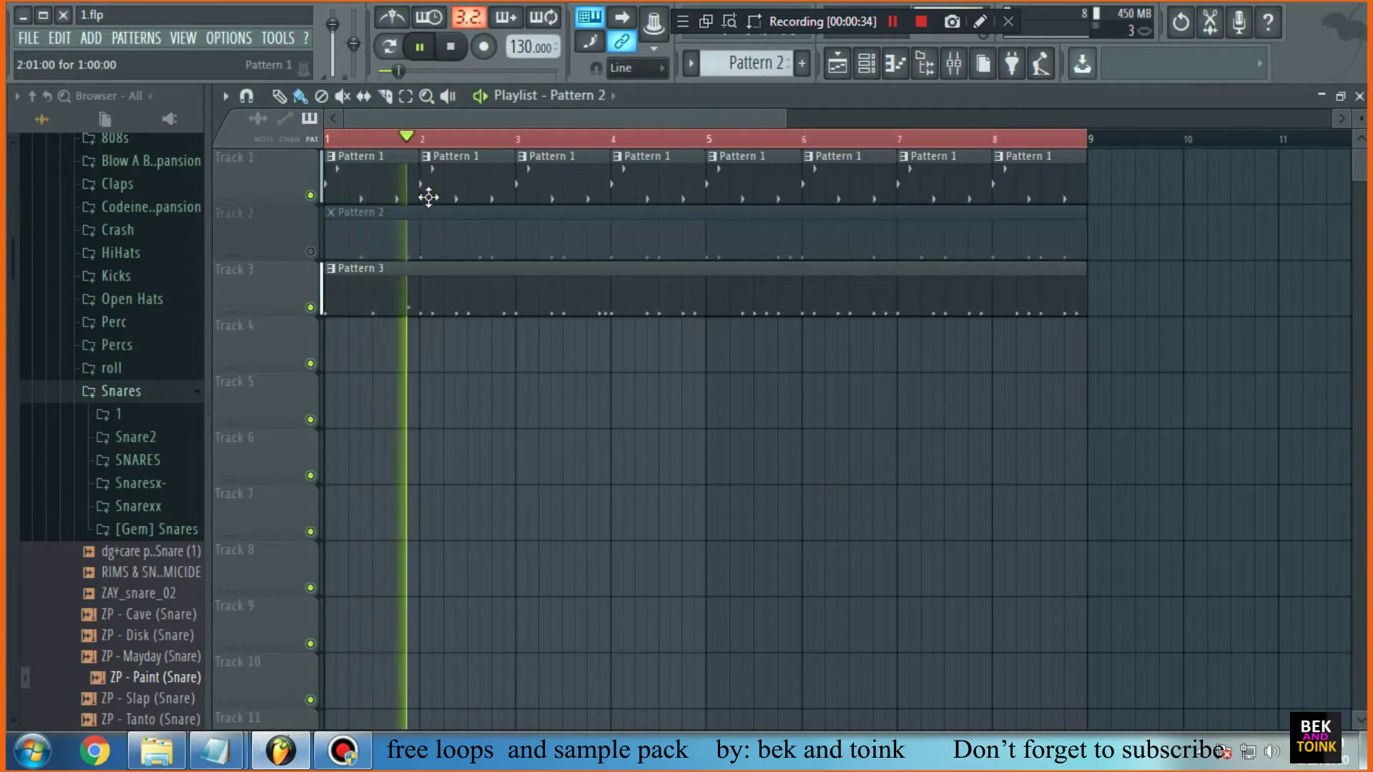
pyautogui.click(896, 65)
pyautogui.click(866, 64)
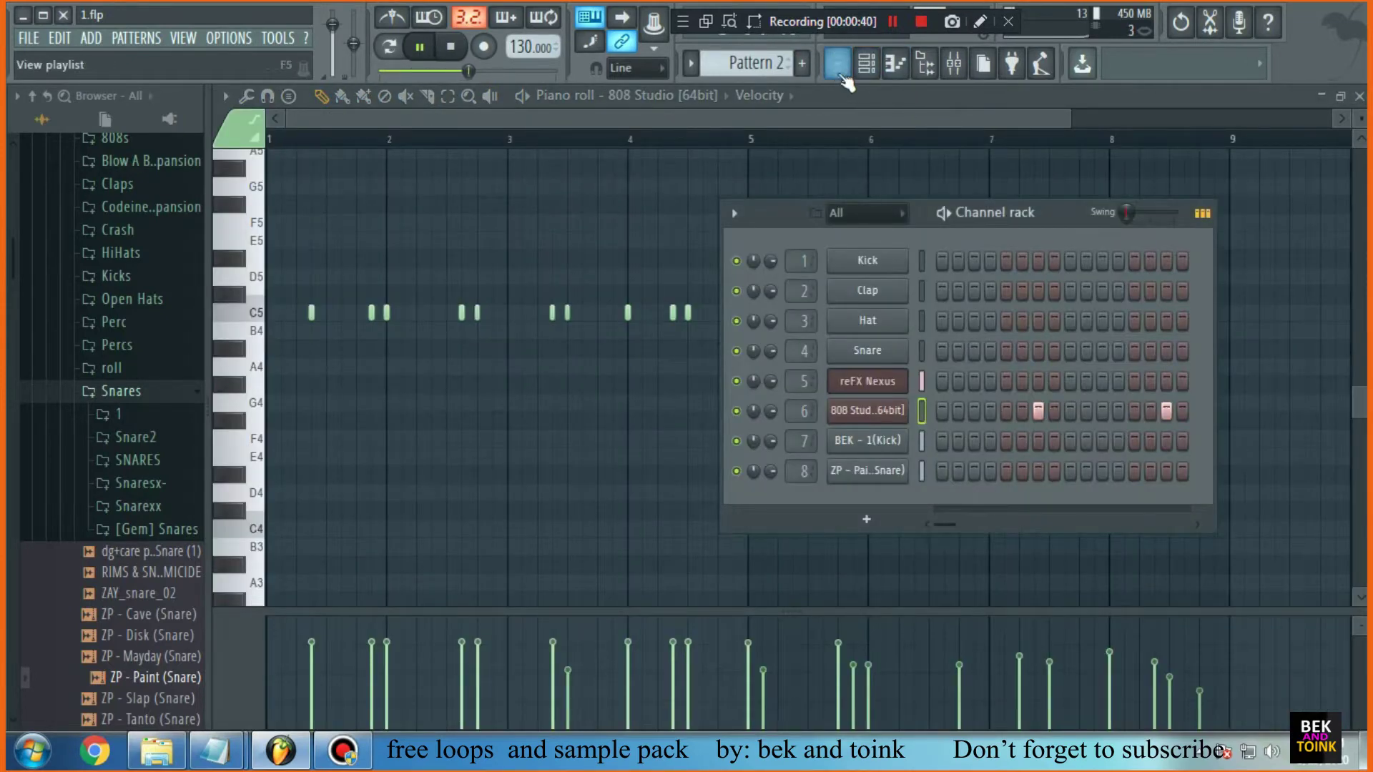
pyautogui.click(837, 64)
pyautogui.doubleClick(537, 203)
pyautogui.moveTo(1329, 119); pyautogui.dragTo(710, 118)
pyautogui.moveTo(1362, 400); pyautogui.dragTo(1362, 372)
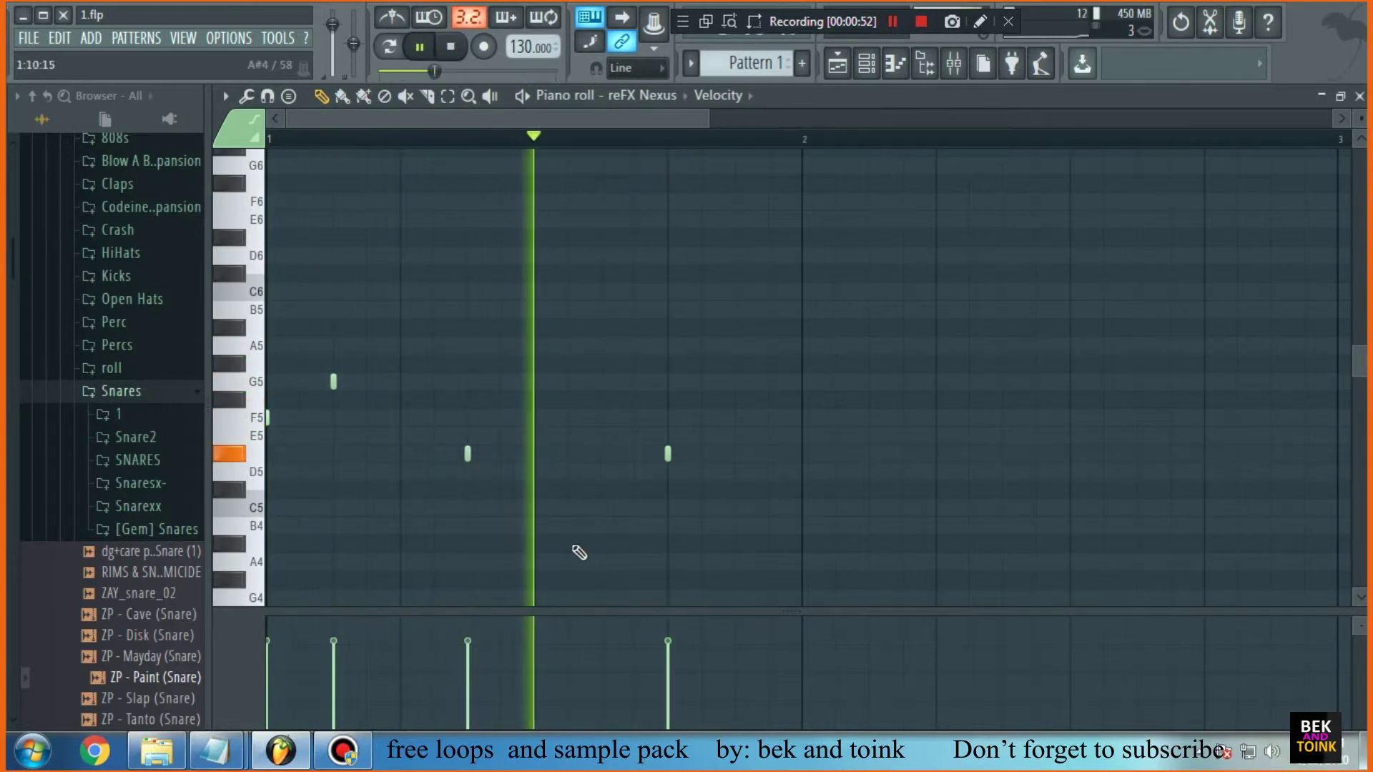
# Close the free loops text file and place the bek notes, showing the "At Number 1" section, over the lower piano roll
pyautogui.moveTo(215, 751)
pyautogui.moveTo(188, 681)
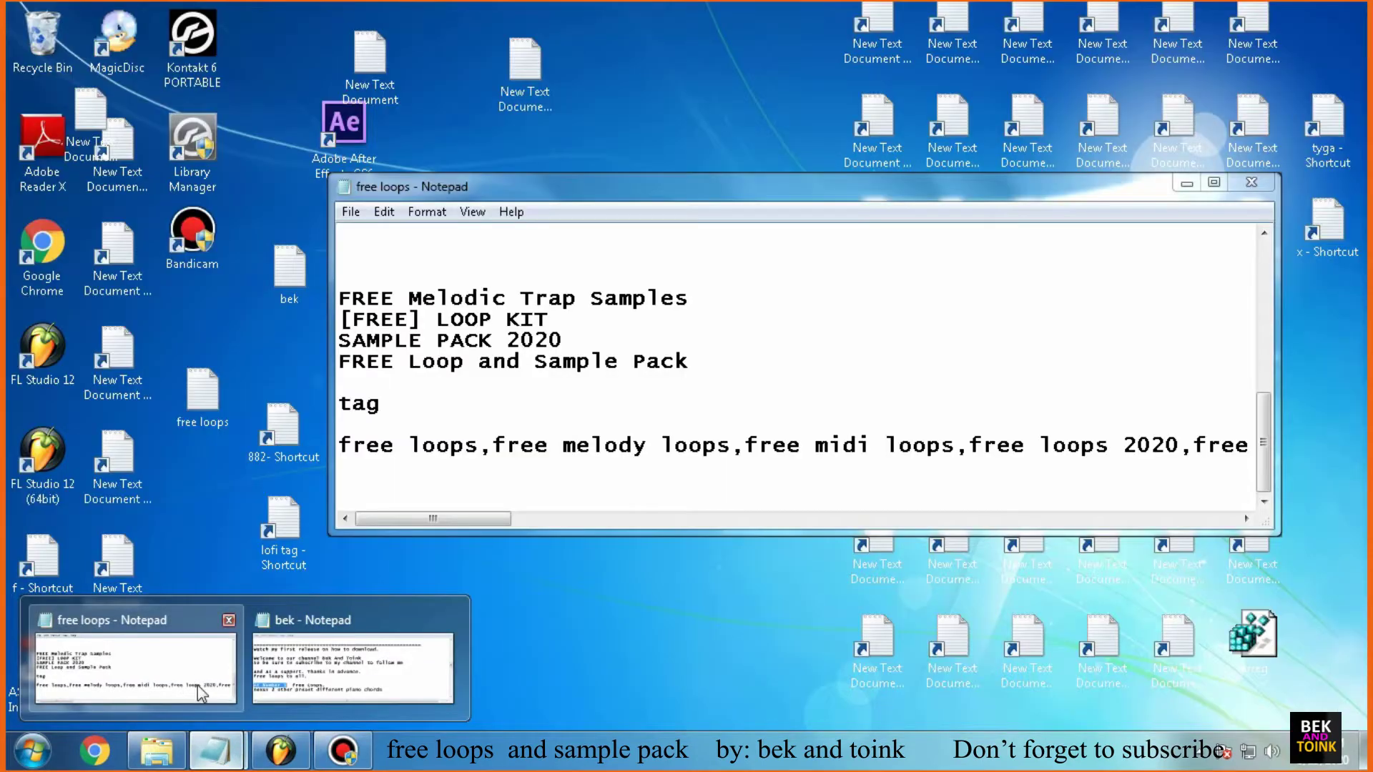
pyautogui.click(229, 620)
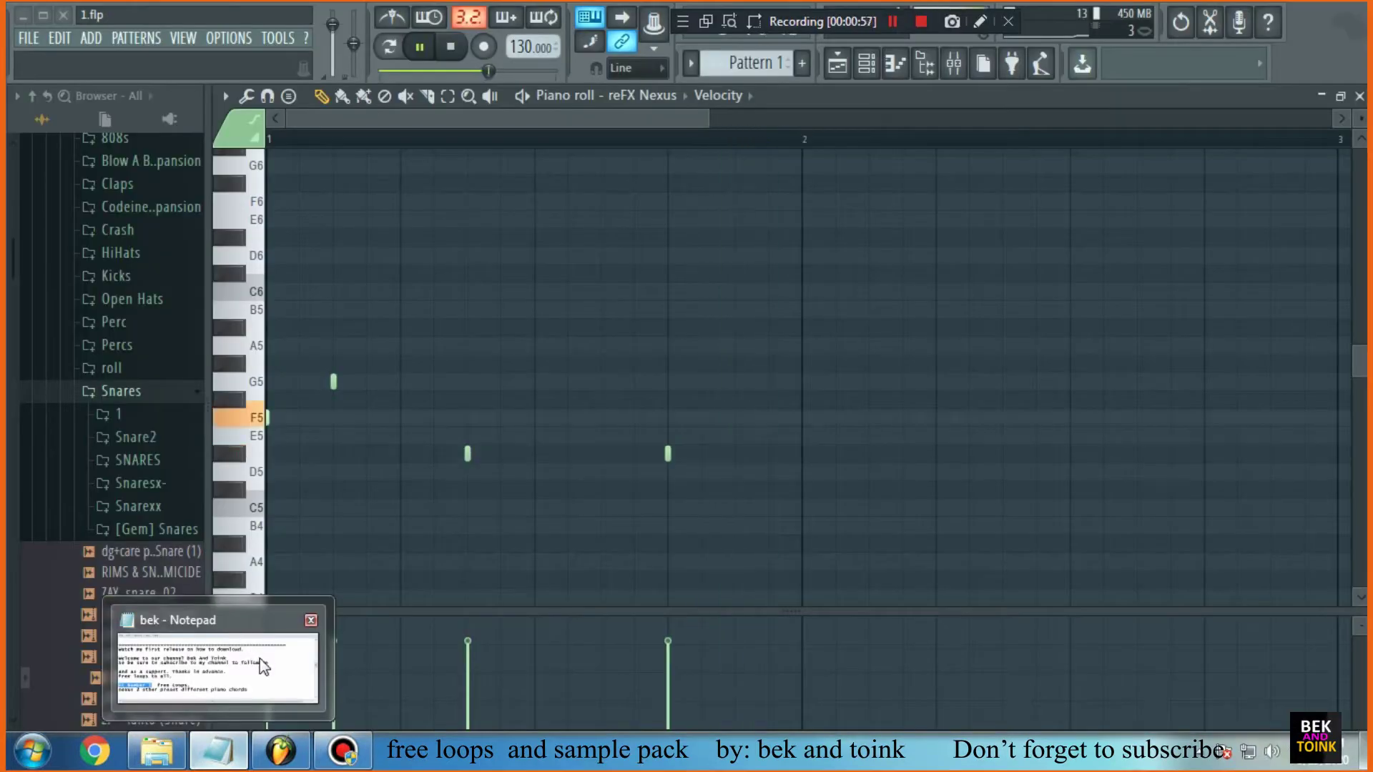
pyautogui.click(262, 665)
pyautogui.scroll(-2, 929, 393)
pyautogui.moveTo(724, 198); pyautogui.dragTo(1072, 361)
pyautogui.moveTo(925, 358); pyautogui.dragTo(318, 362)
pyautogui.click(1359, 393)
pyautogui.click(1359, 393)
# Bring the bek notes back in front, move them clear of the piano notes and highlight "This is the piano chords position."
pyautogui.click(343, 751)
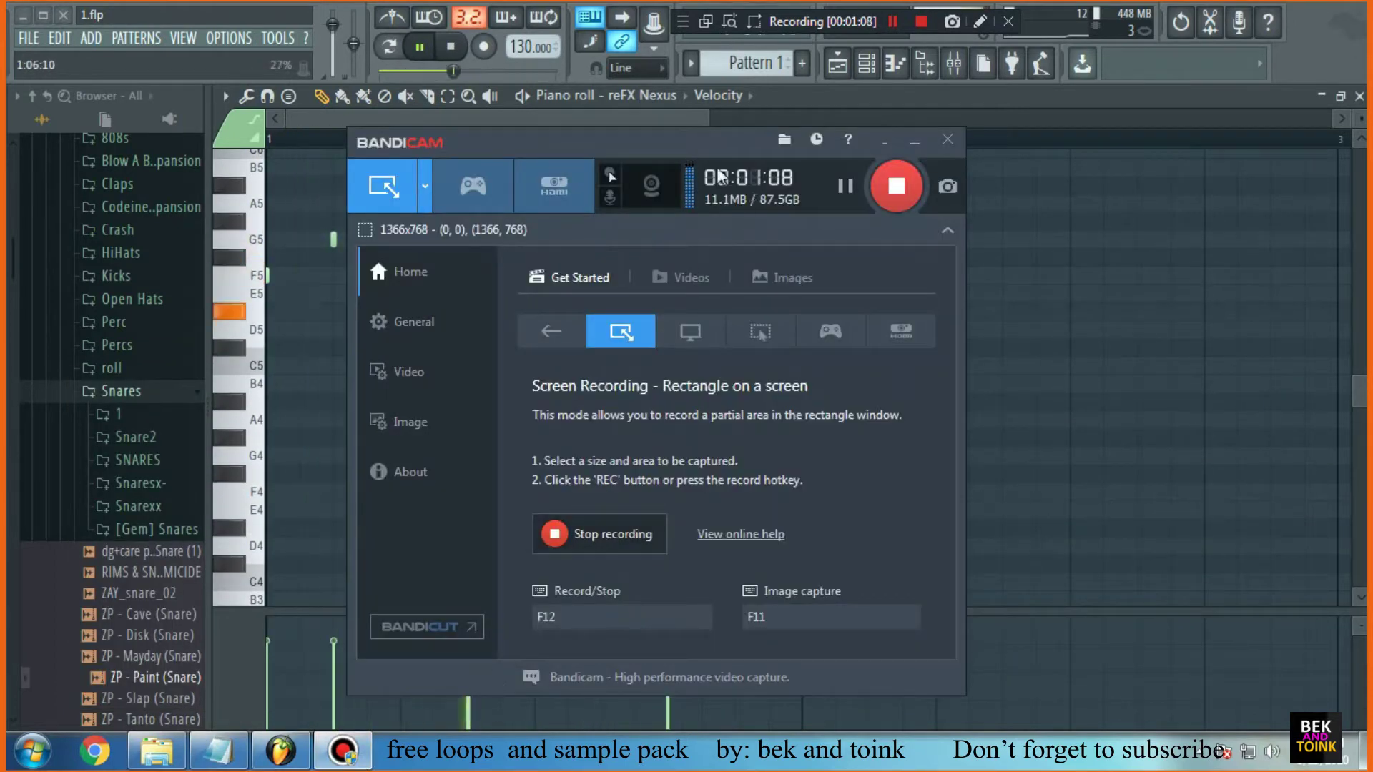
pyautogui.click(915, 142)
pyautogui.hotkey('alt', 'Tab')
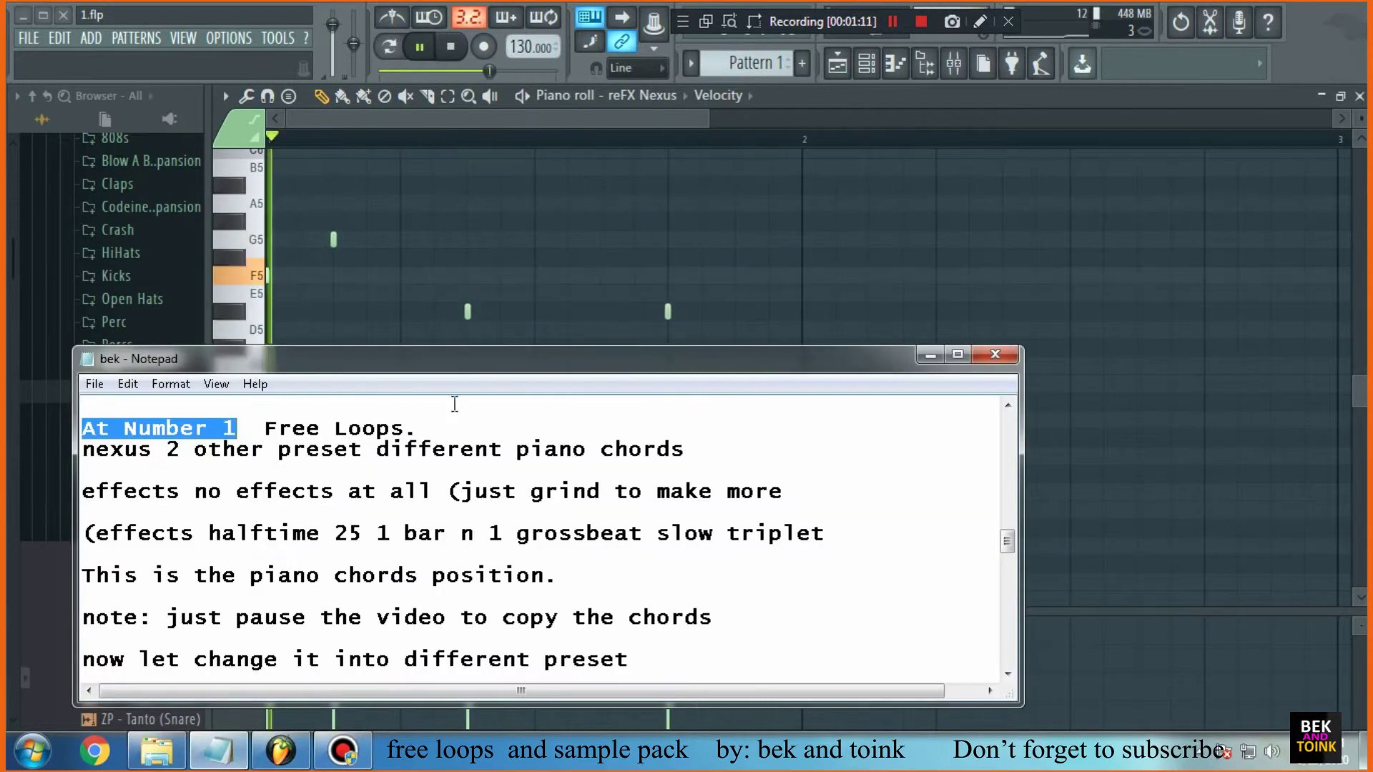
pyautogui.moveTo(738, 415); pyautogui.dragTo(863, 424)
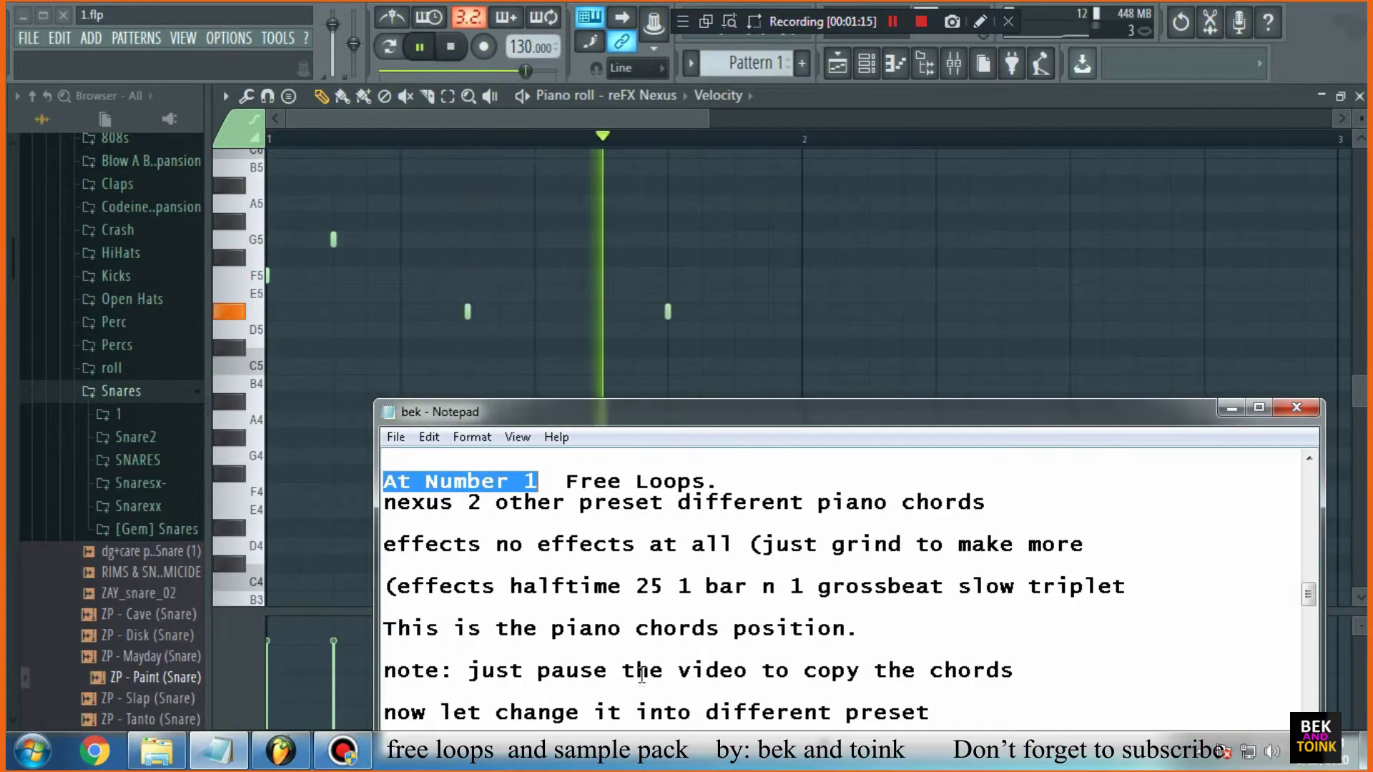
pyautogui.scroll(-1, 642, 672)
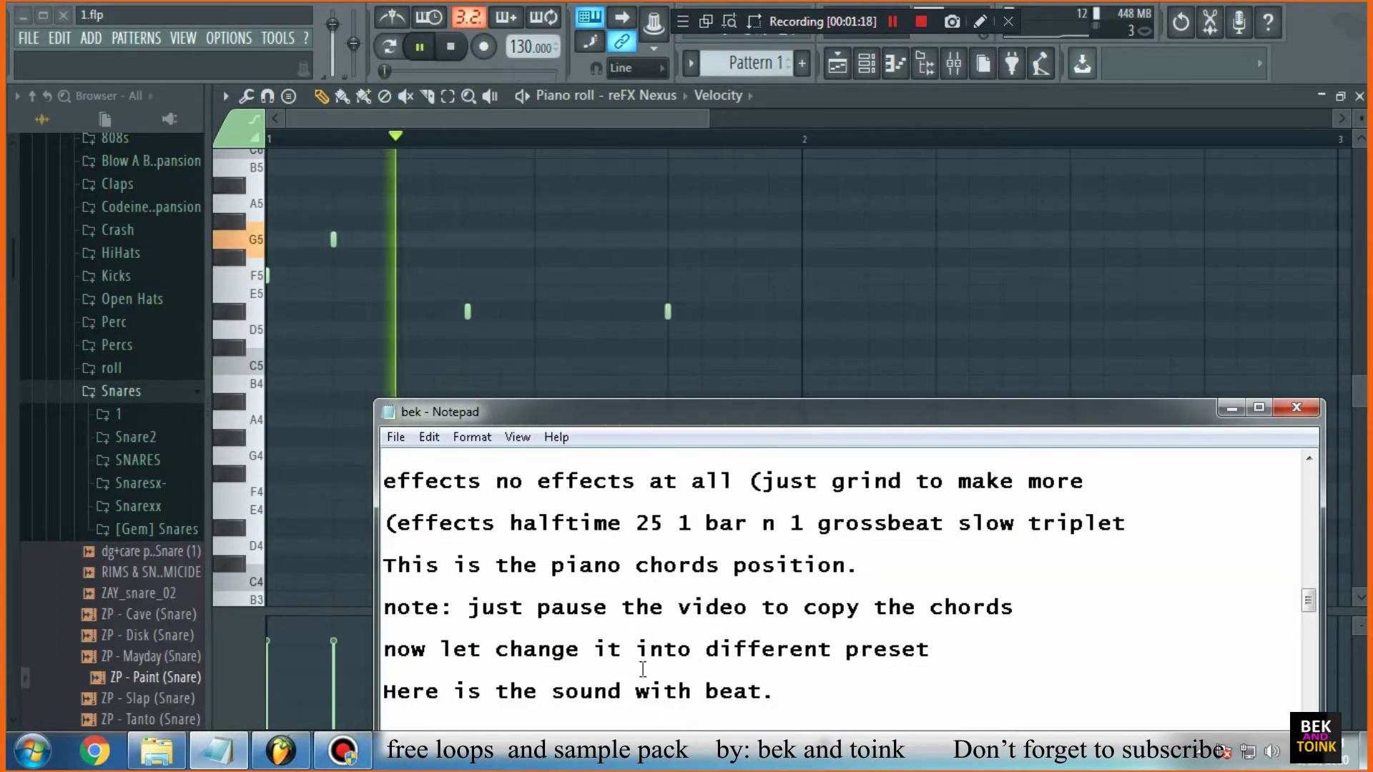
pyautogui.moveTo(385, 565); pyautogui.dragTo(857, 566)
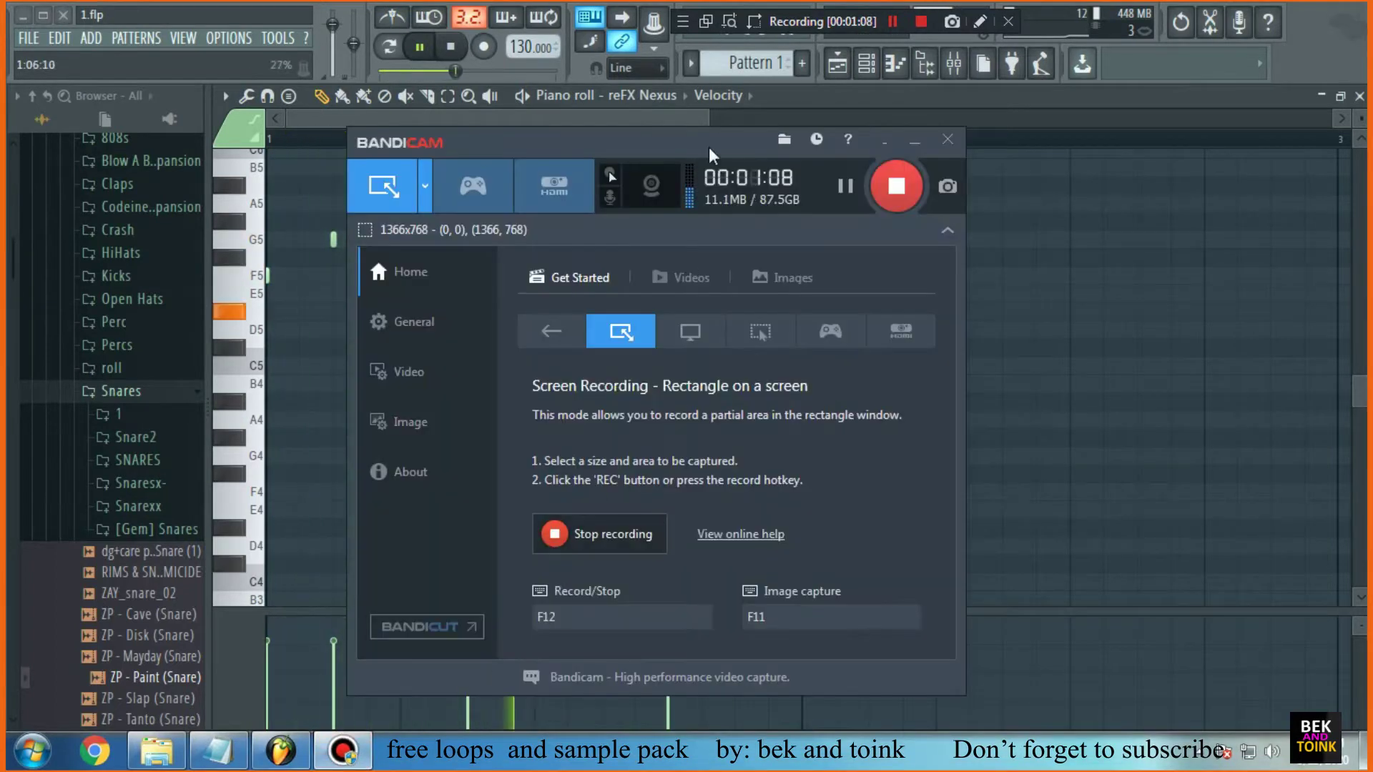
pyautogui.click(915, 146)
pyautogui.click(217, 751)
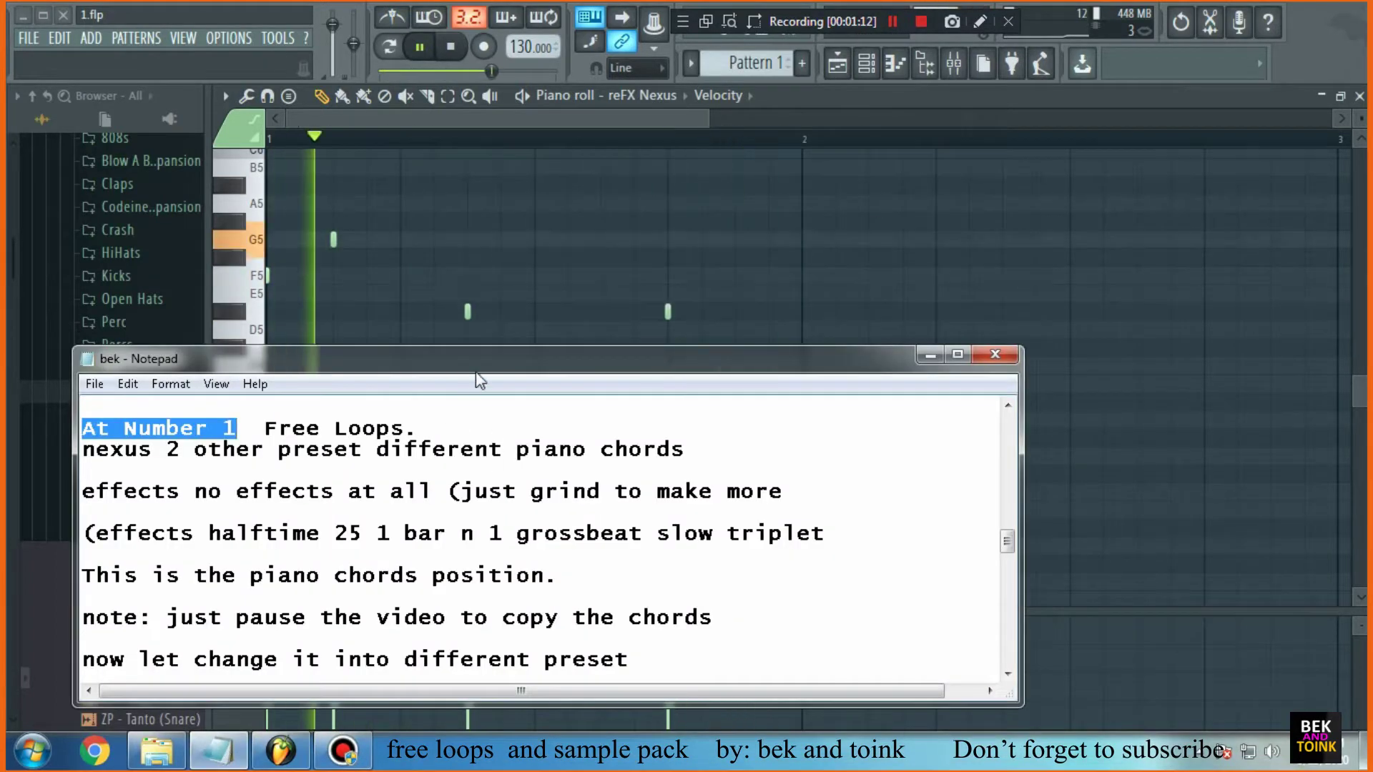
pyautogui.moveTo(767, 425); pyautogui.dragTo(767, 425)
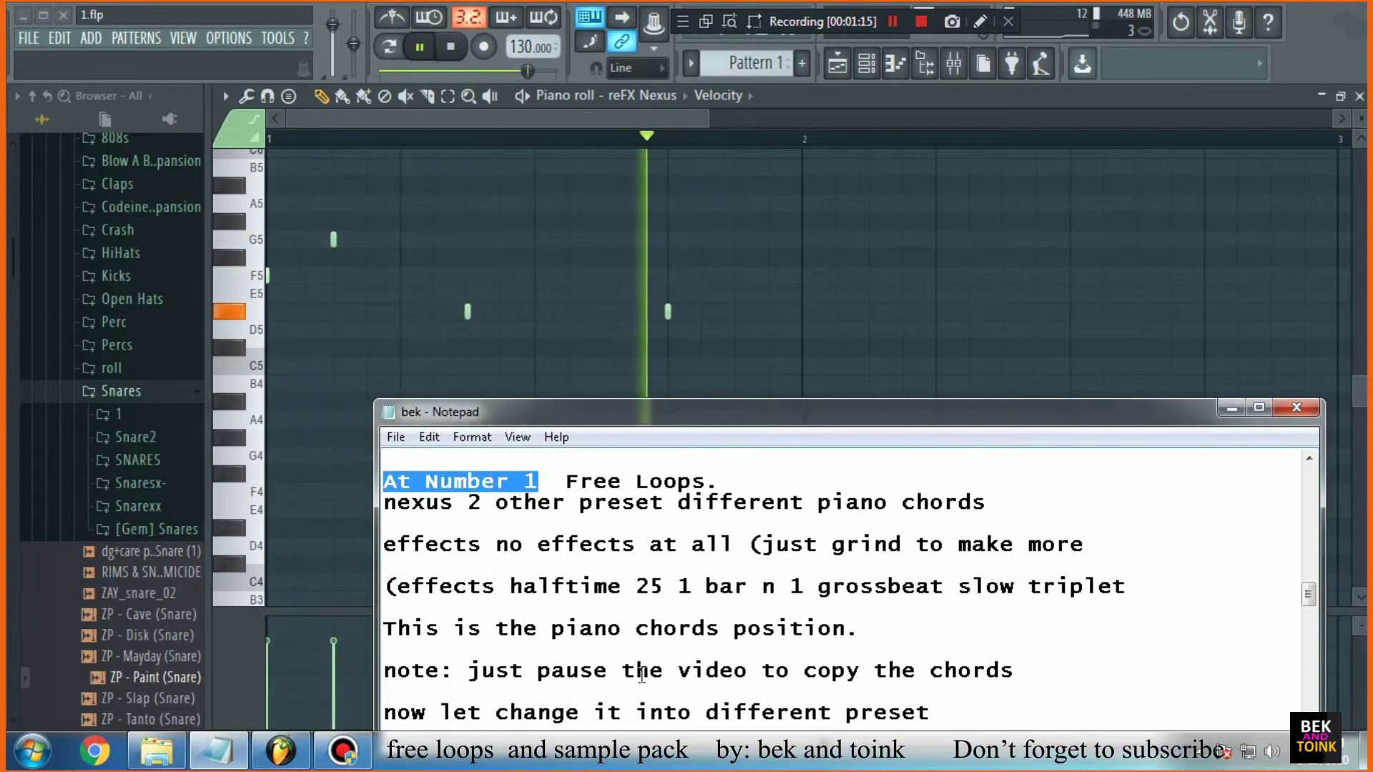
pyautogui.scroll(-1, 641, 672)
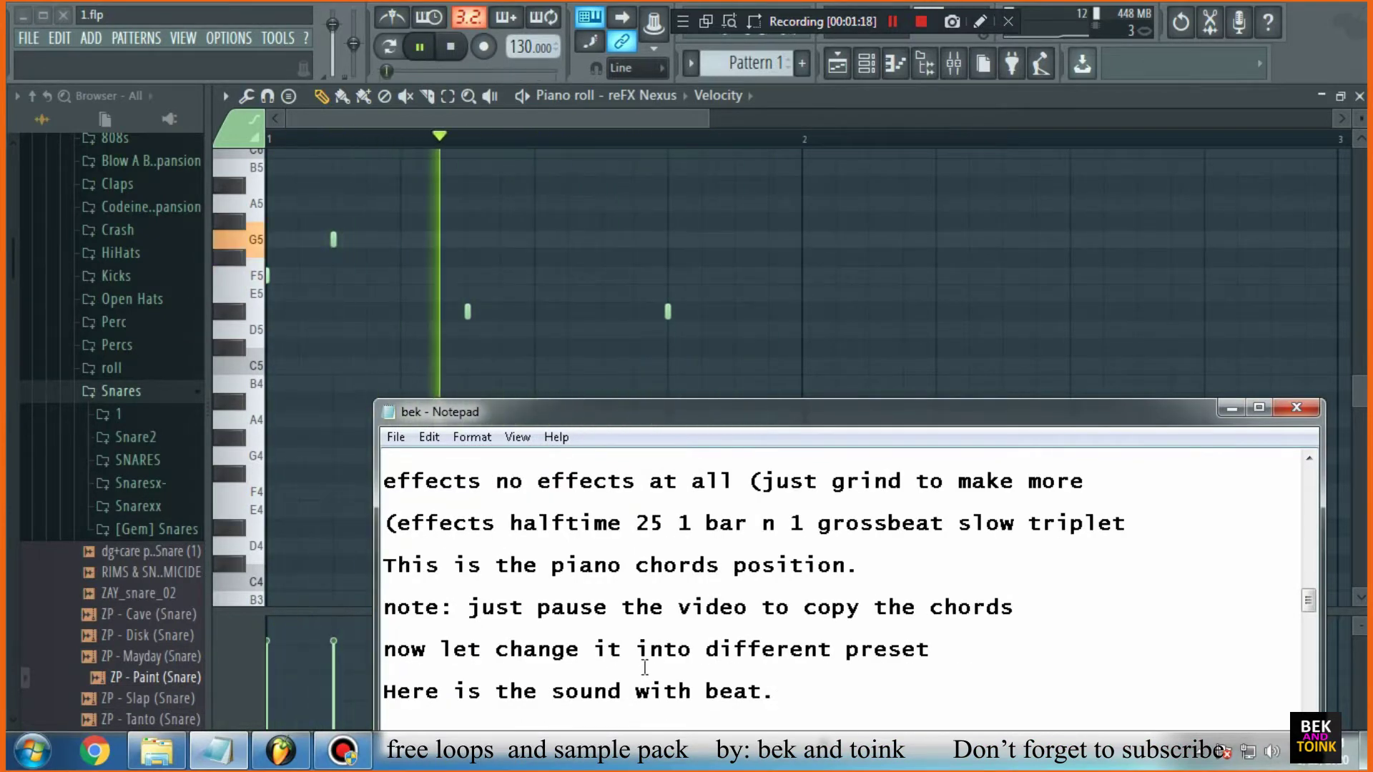
pyautogui.moveTo(855, 565); pyautogui.dragTo(384, 565)
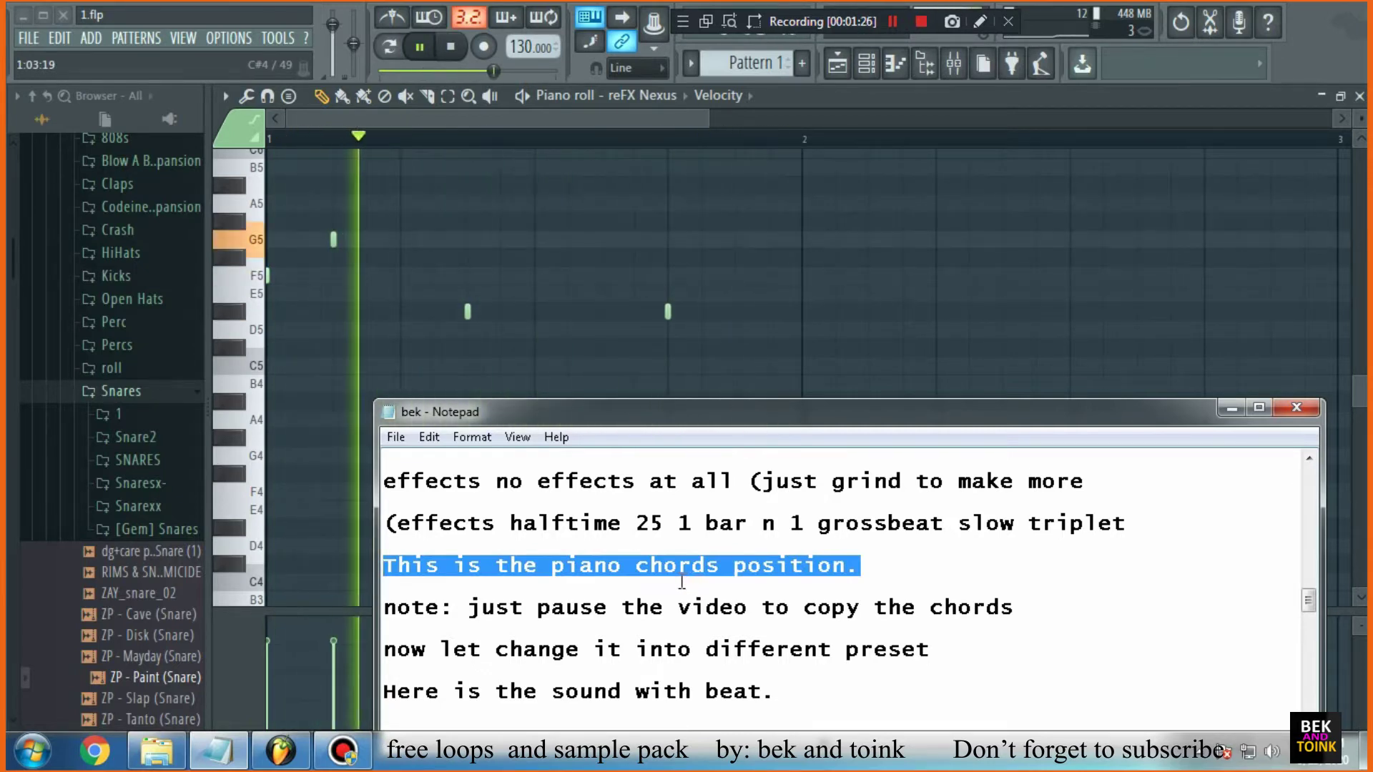
# Add the line "now lets grind" below the piano chords position line in the bek notes and save the file
pyautogui.click(891, 576)
pyautogui.press('Return')
pyautogui.write('now l')
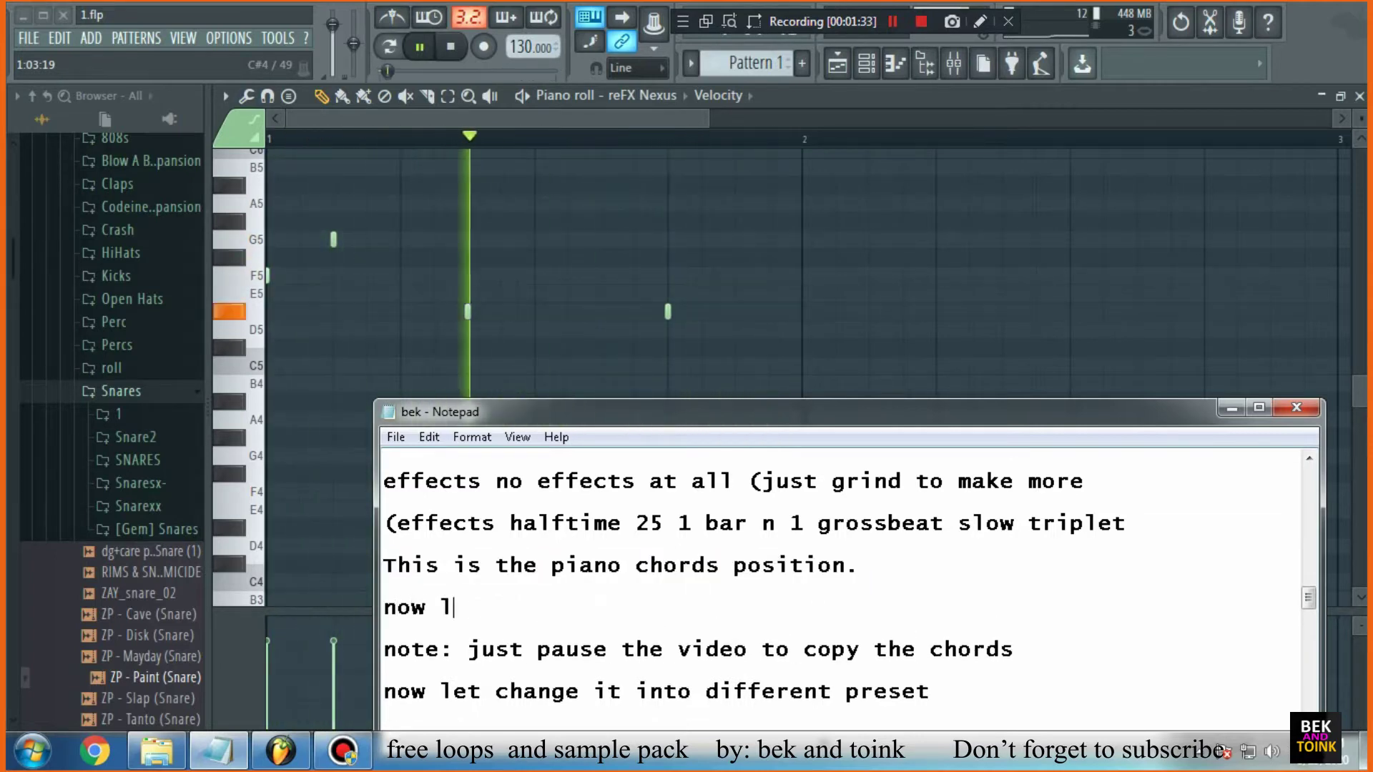
pyautogui.write('ets grind')
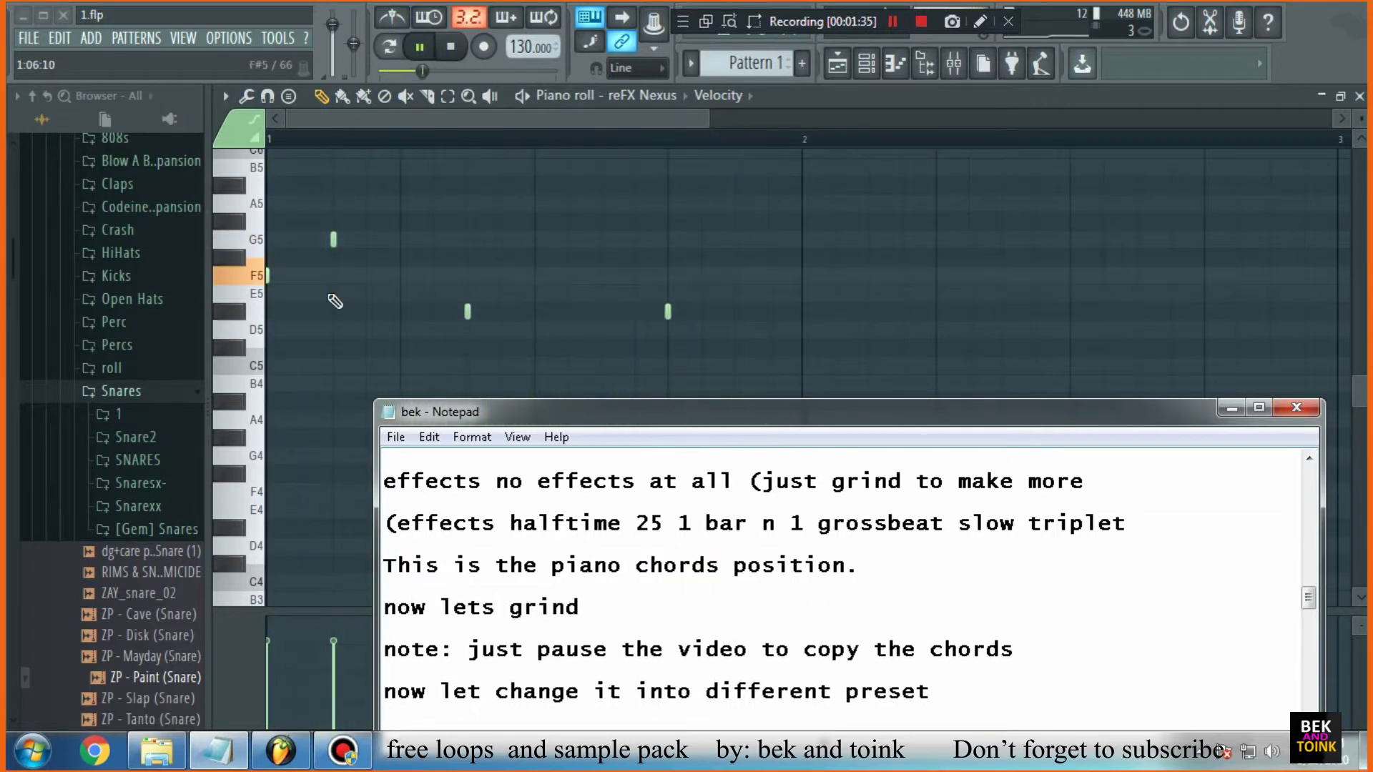
pyautogui.click(396, 437)
pyautogui.click(426, 502)
# Stop playback in FL Studio and open the reFX Nexus instrument from the channel rack
pyautogui.click(451, 46)
pyautogui.click(866, 63)
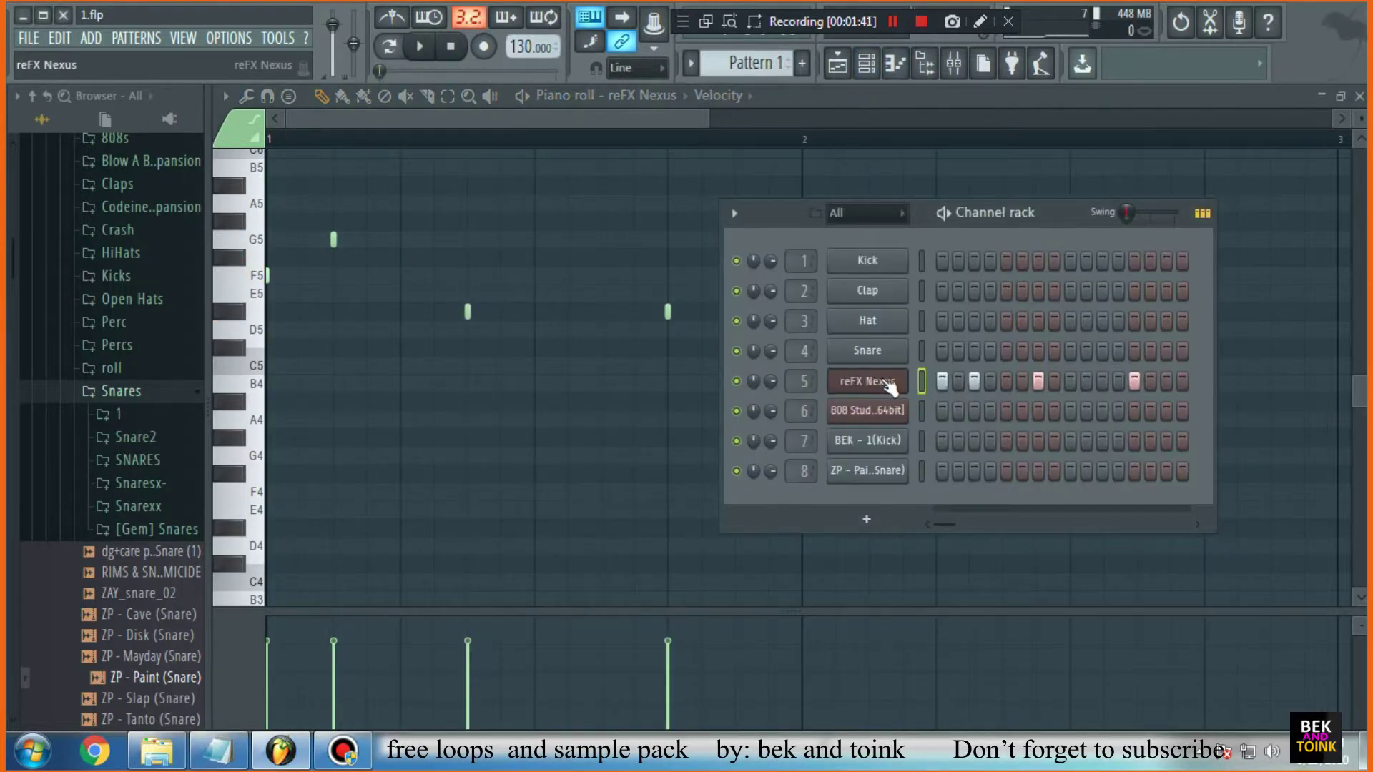
pyautogui.click(881, 382)
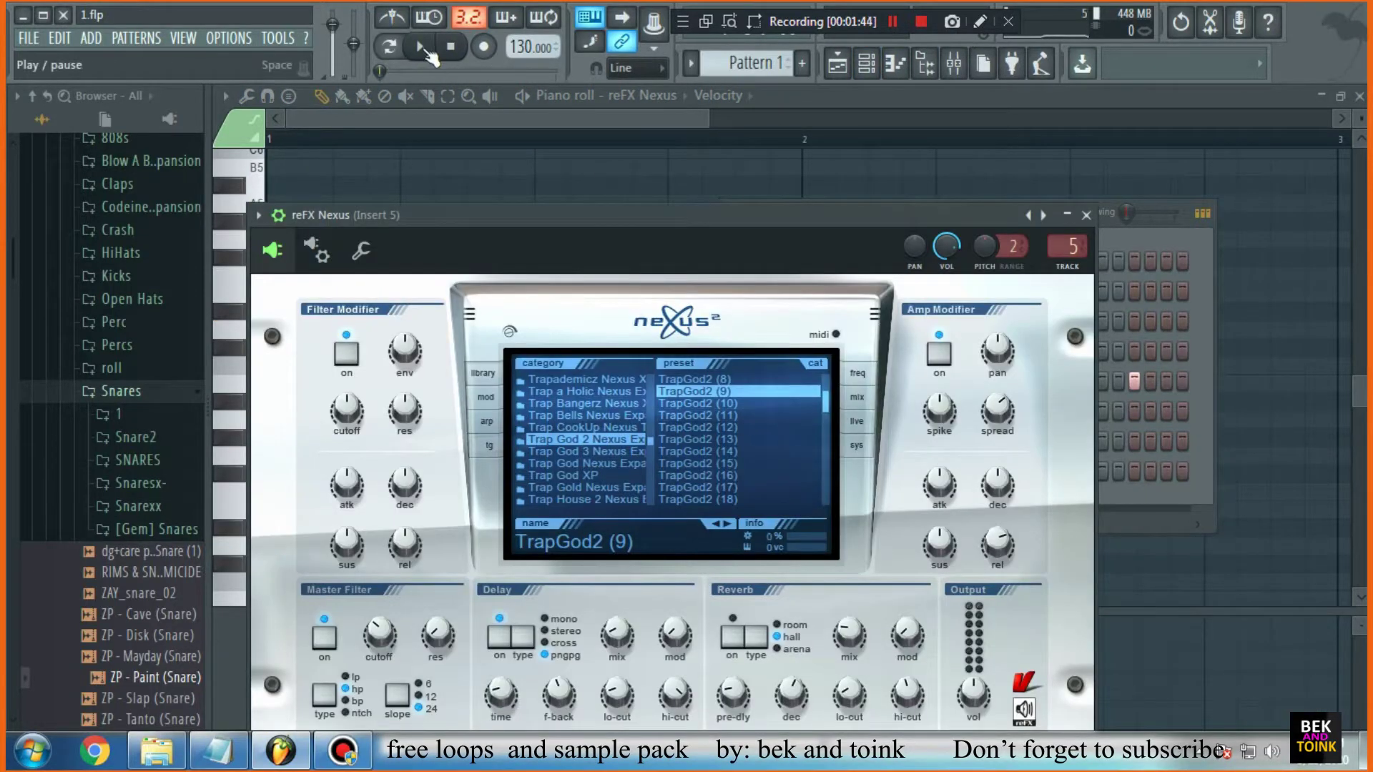
# Audition the Nexus presets TrapGod2 (1) through TrapGod2 (4) on the looping melody
pyautogui.scroll(3, 830, 404)
pyautogui.click(719, 379)
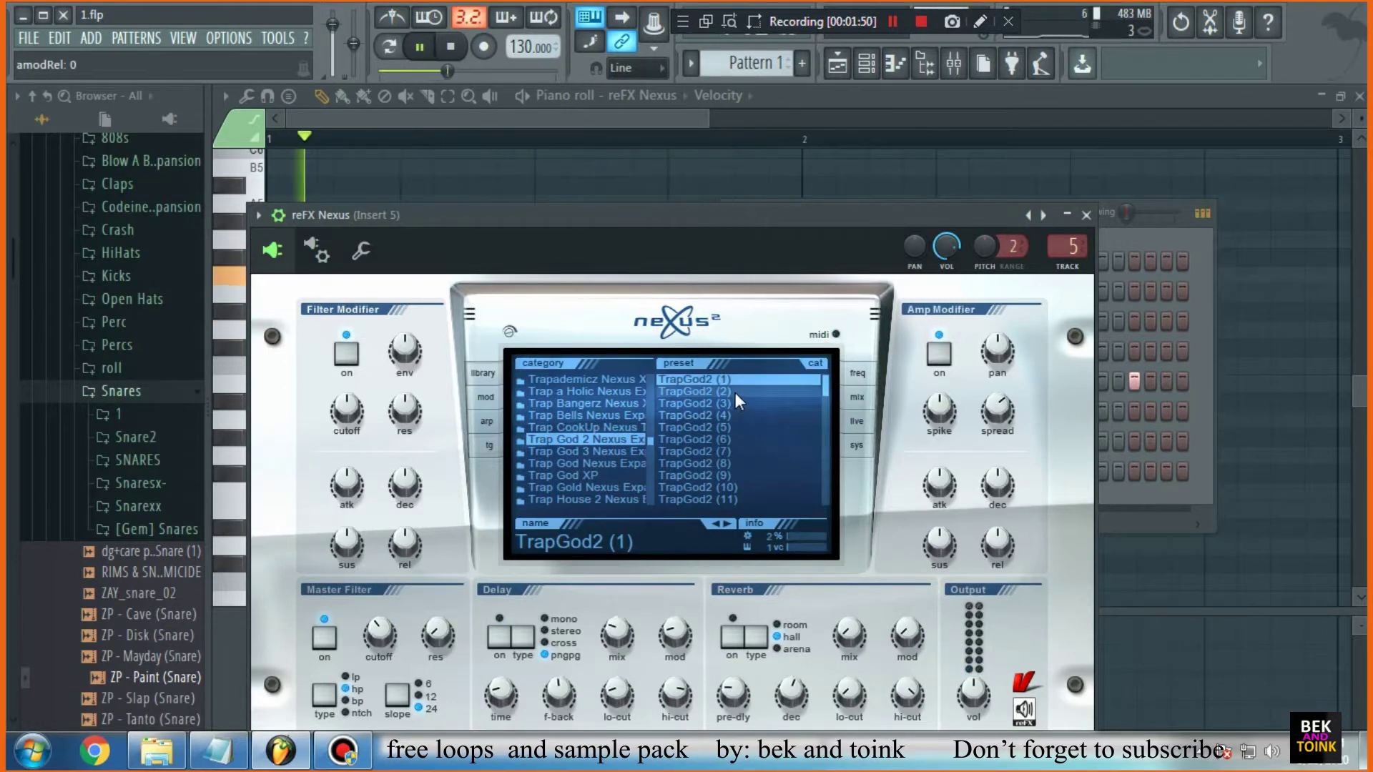
pyautogui.click(735, 392)
pyautogui.click(766, 405)
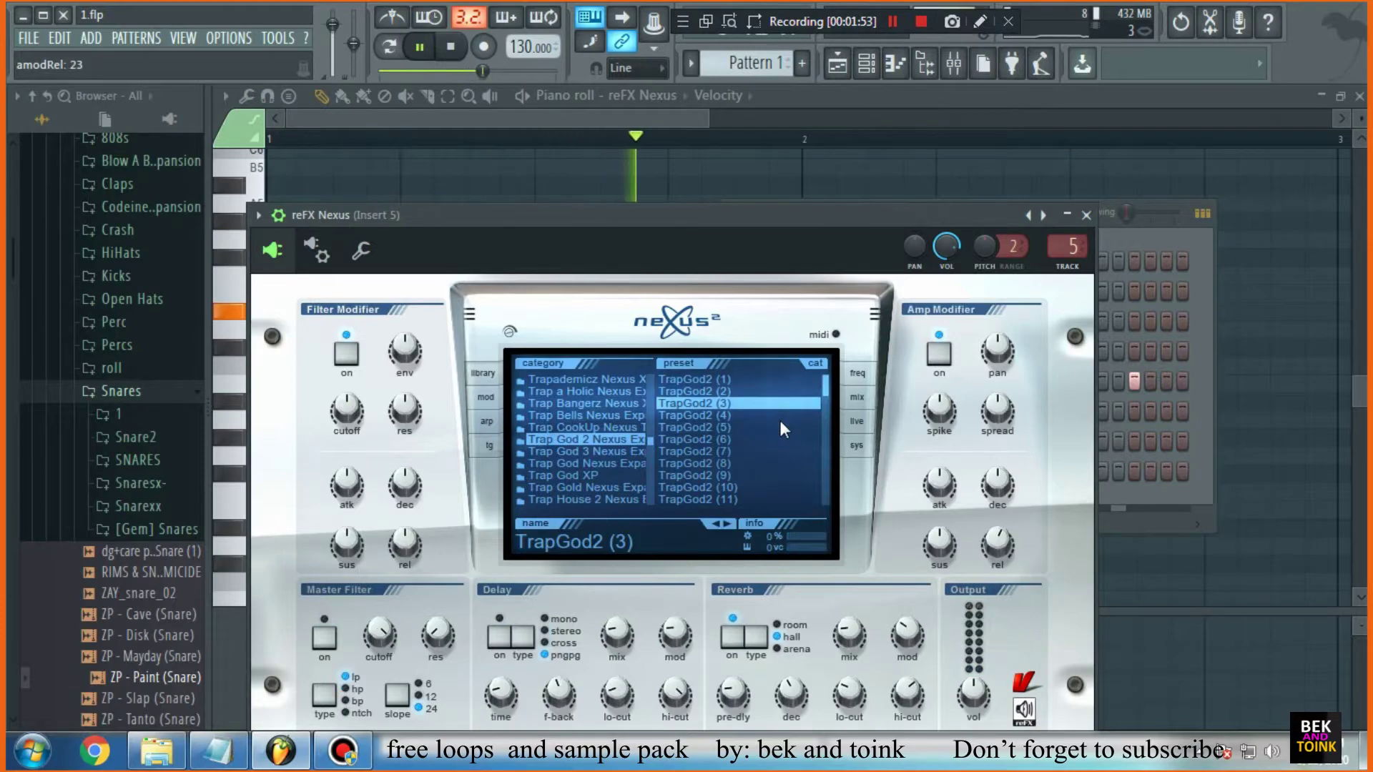
pyautogui.click(734, 415)
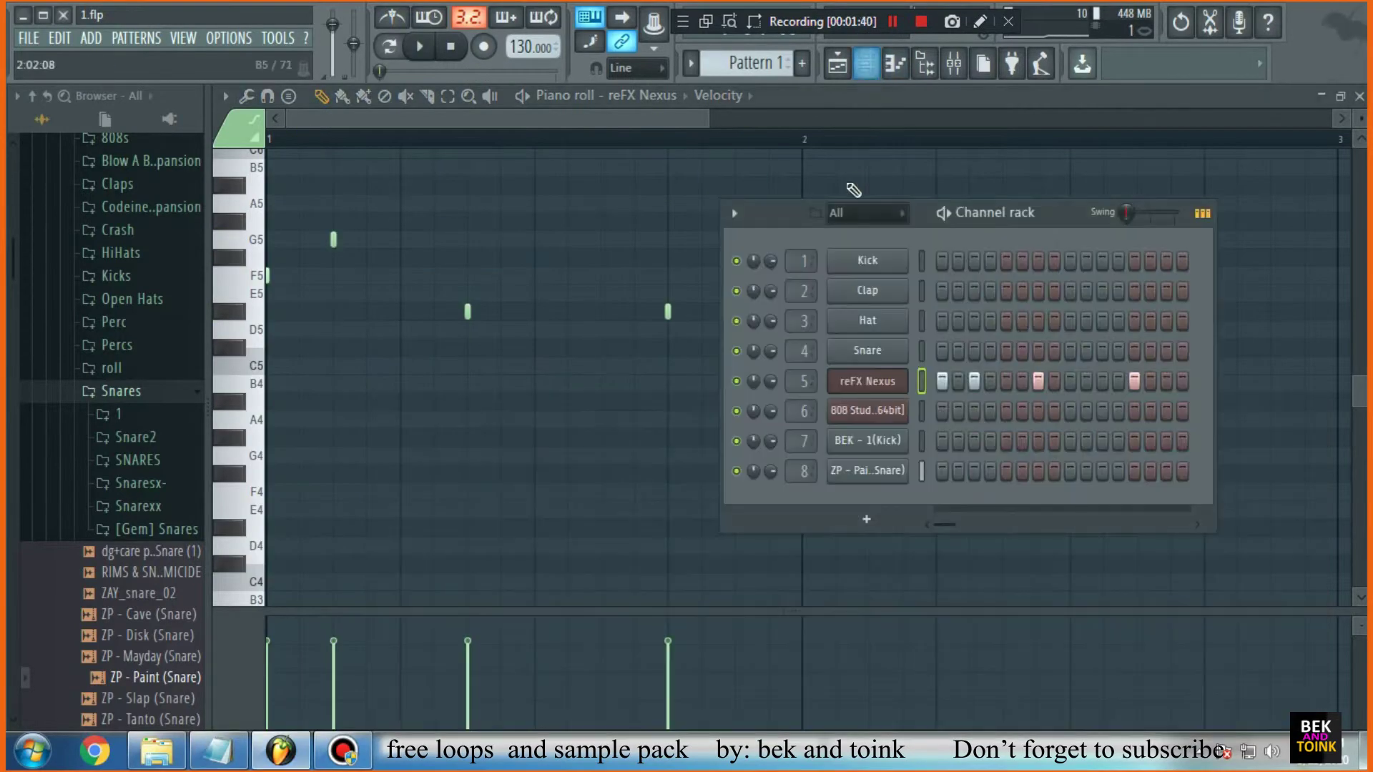
# Open the reFX Nexus instrument and audition presets TrapGod2 (1) through TrapGod2 (5) on the looping melody
pyautogui.click(881, 379)
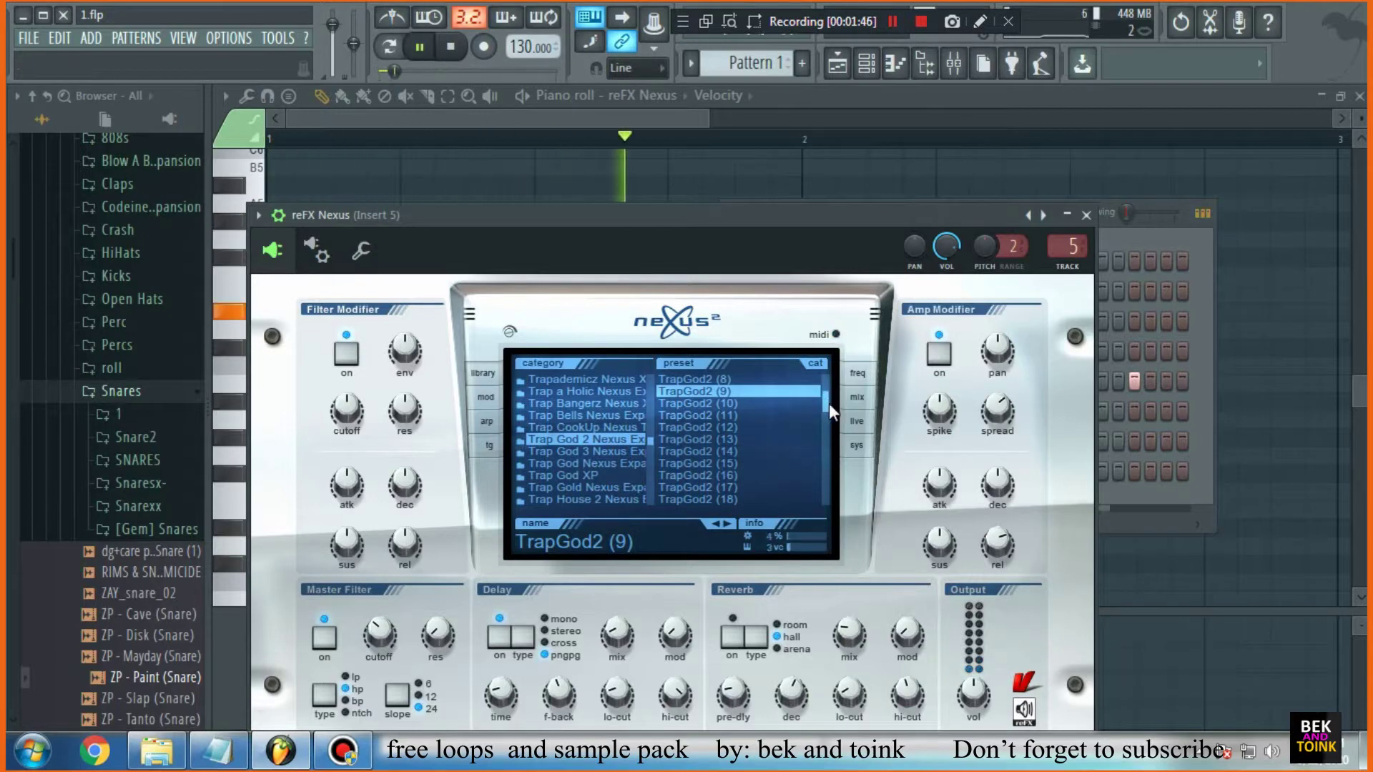
pyautogui.scroll(3, 830, 403)
pyautogui.click(719, 379)
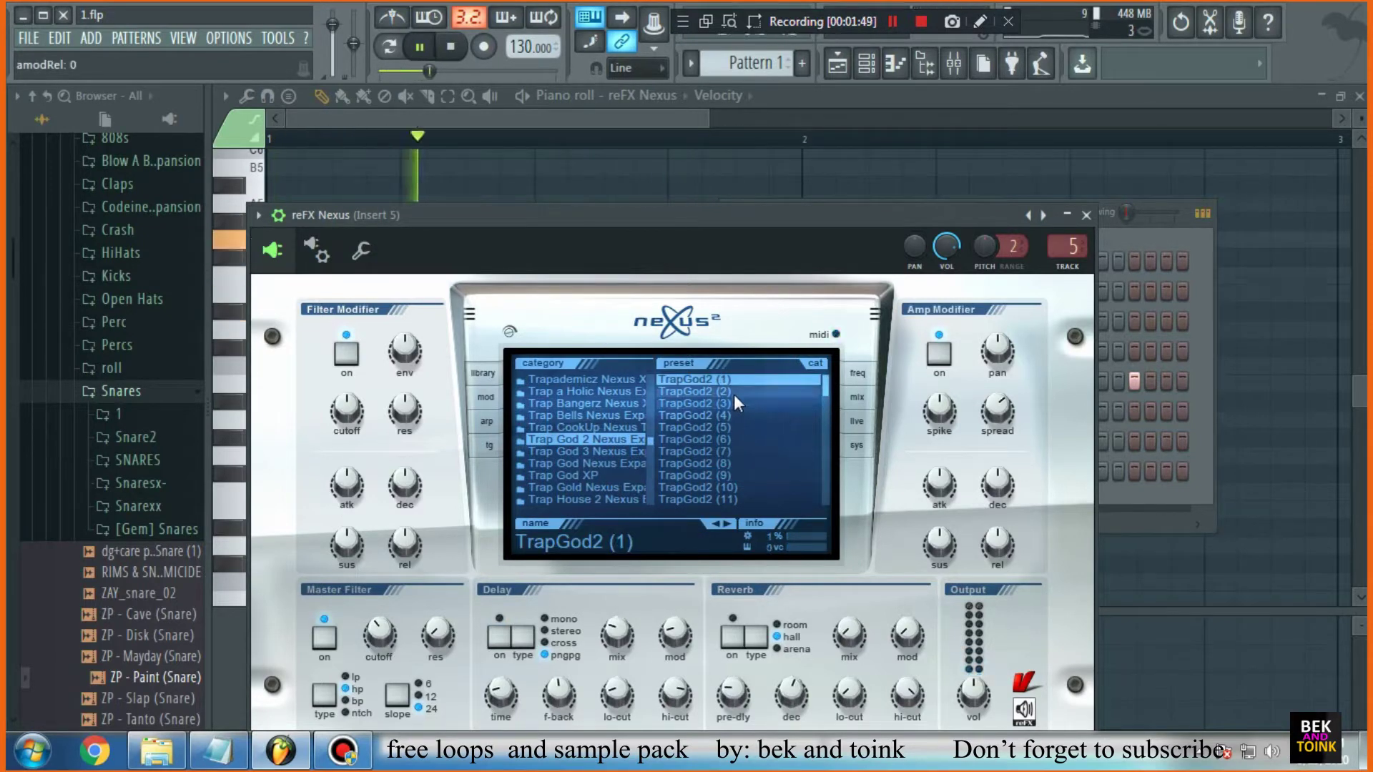
pyautogui.click(734, 392)
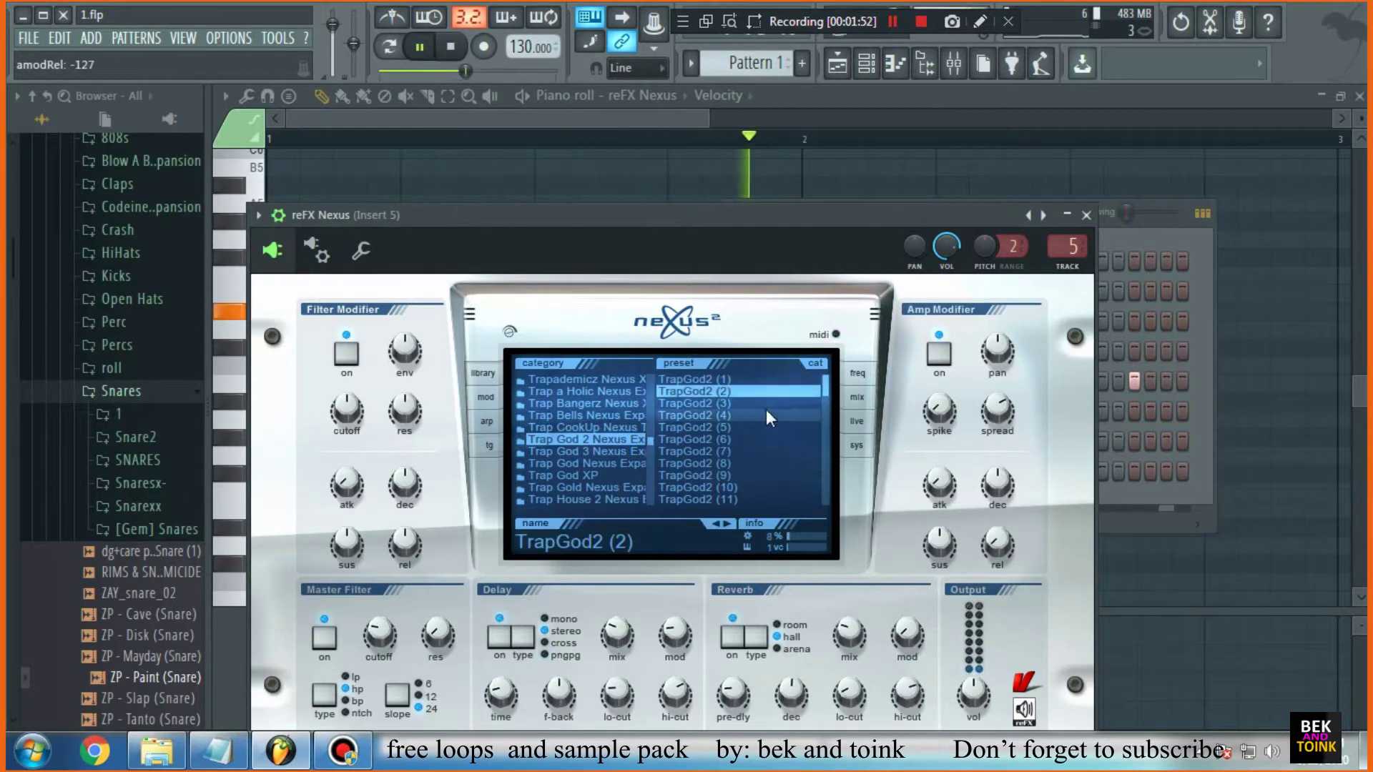
pyautogui.click(765, 404)
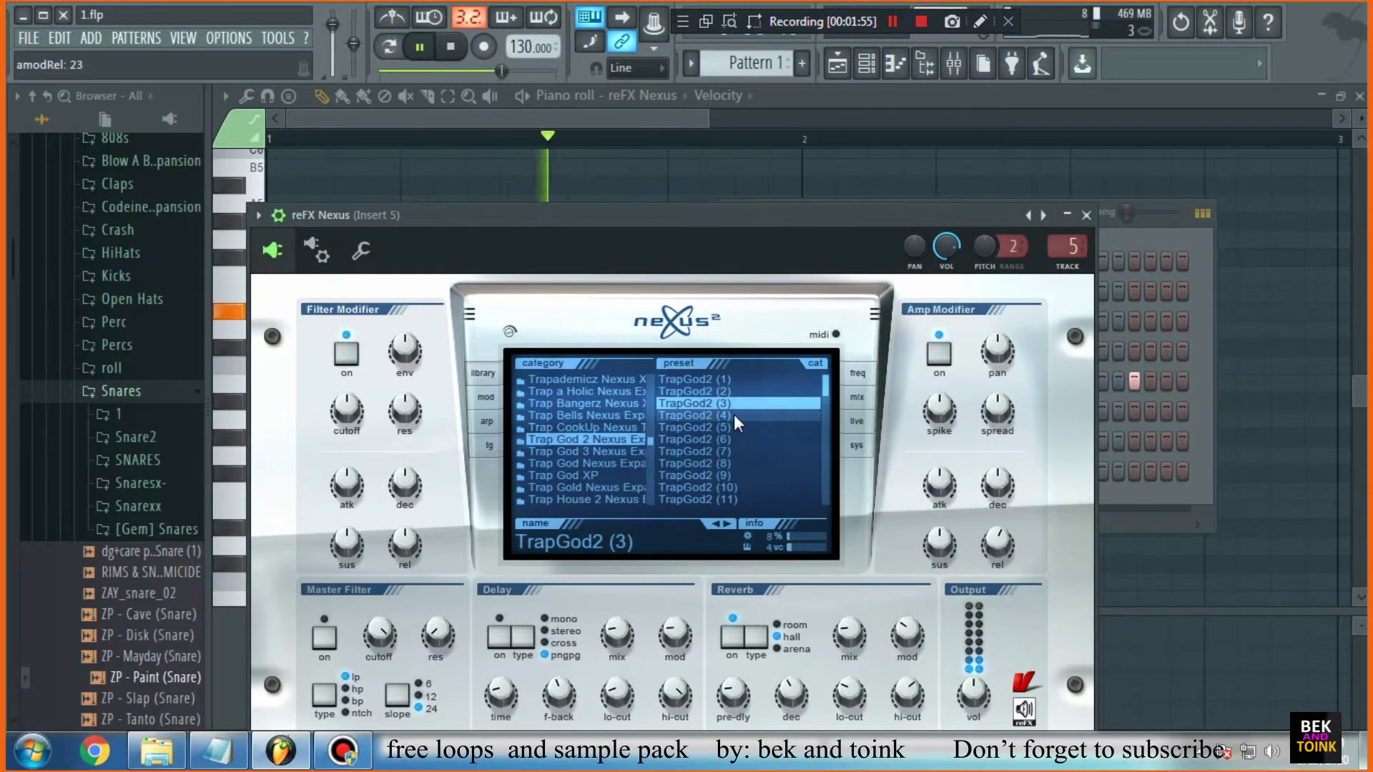
pyautogui.click(735, 417)
pyautogui.click(748, 427)
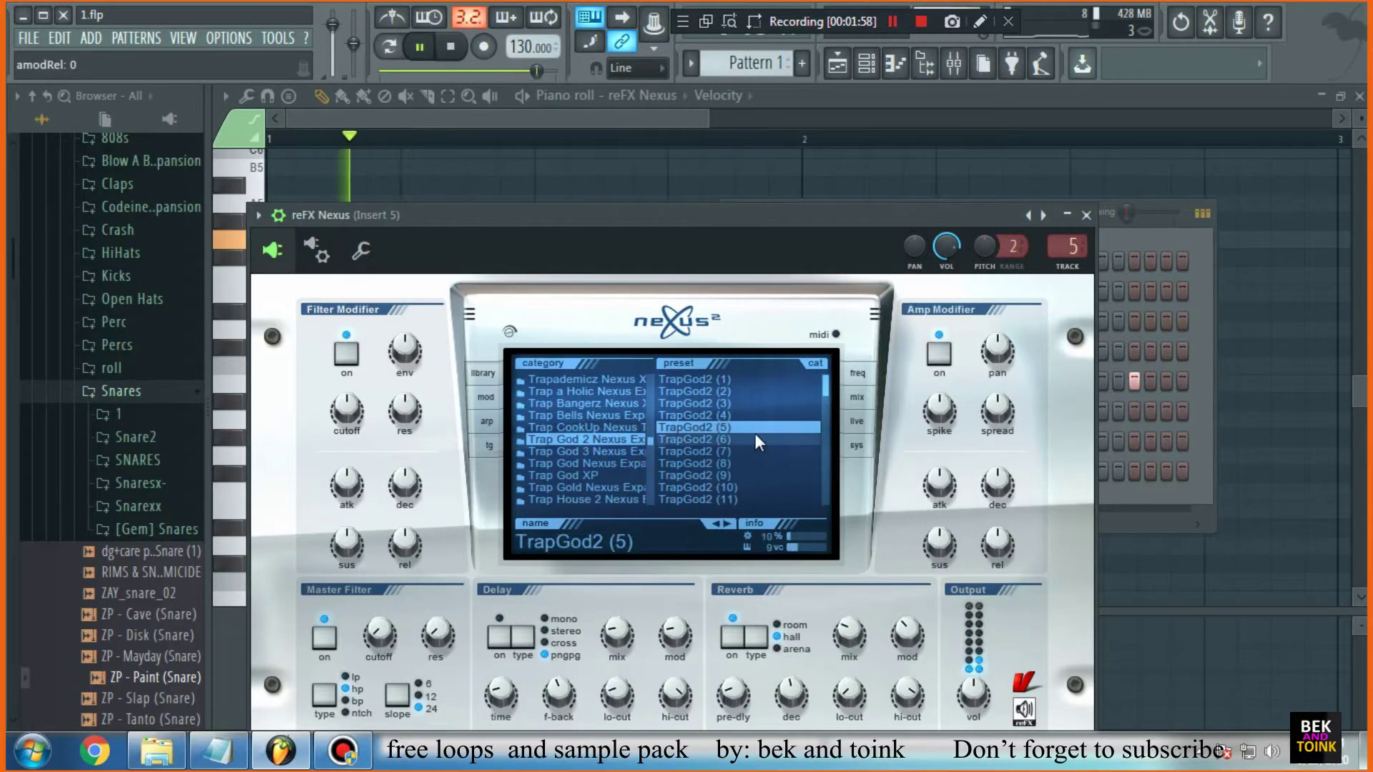
# Audition the Nexus presets TrapGod2 (6) through TrapGod2 (12) on the looping melody
pyautogui.click(727, 438)
pyautogui.click(732, 453)
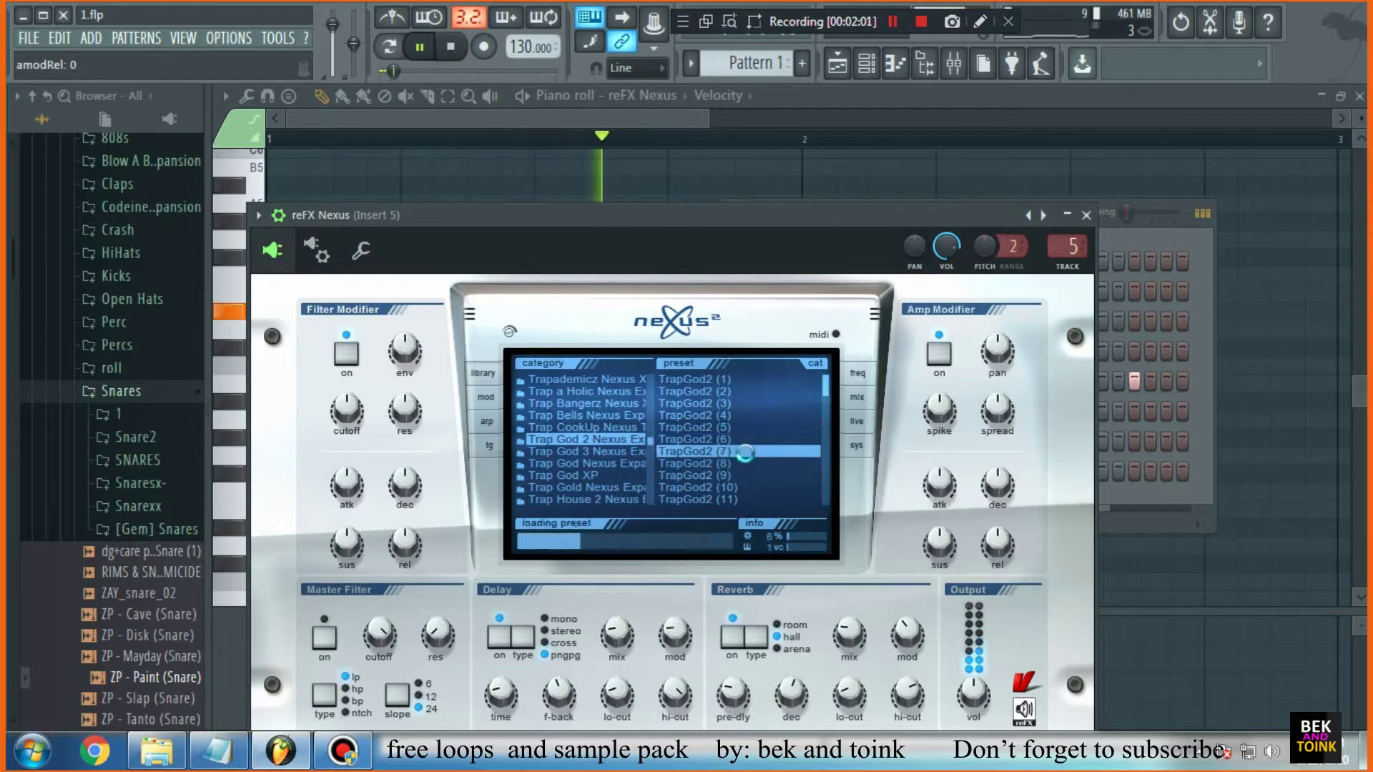
pyautogui.click(736, 465)
pyautogui.click(743, 476)
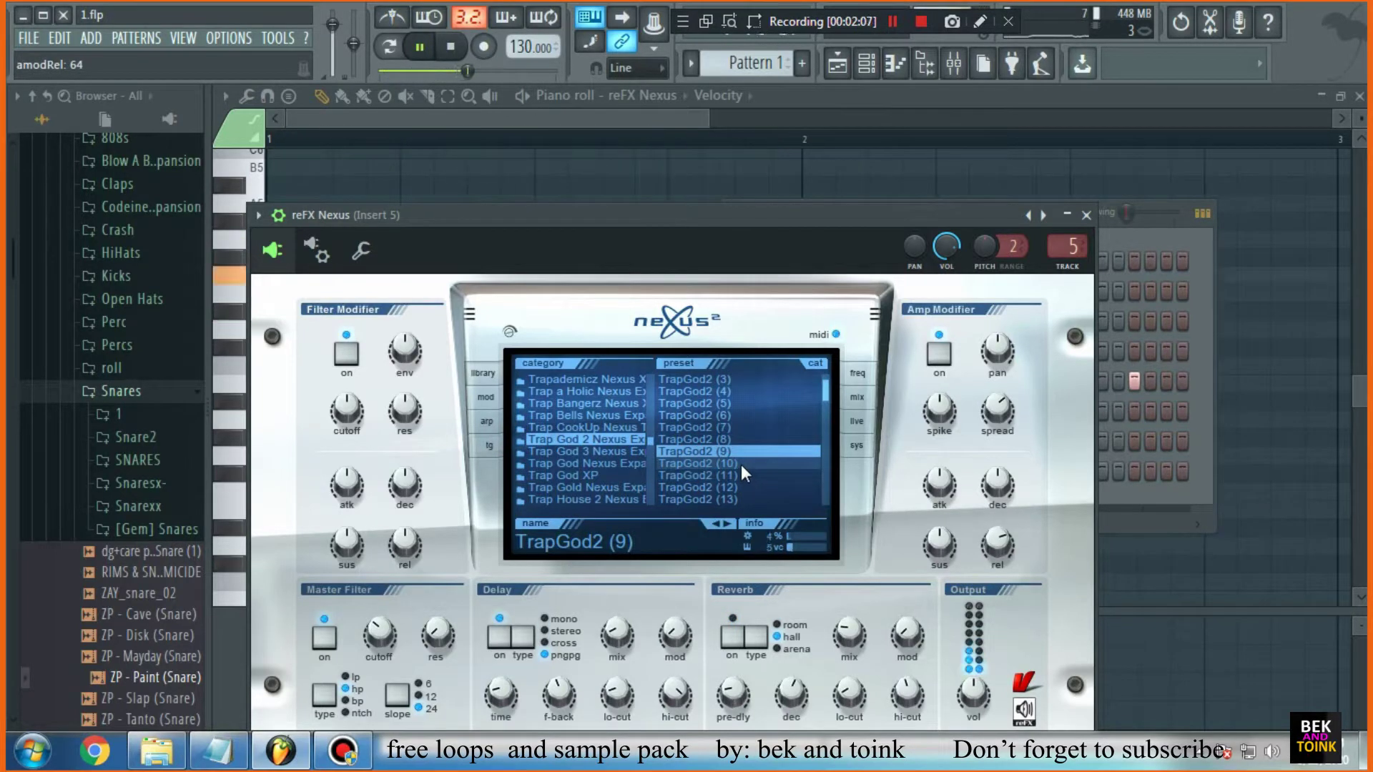
pyautogui.click(741, 465)
pyautogui.click(735, 476)
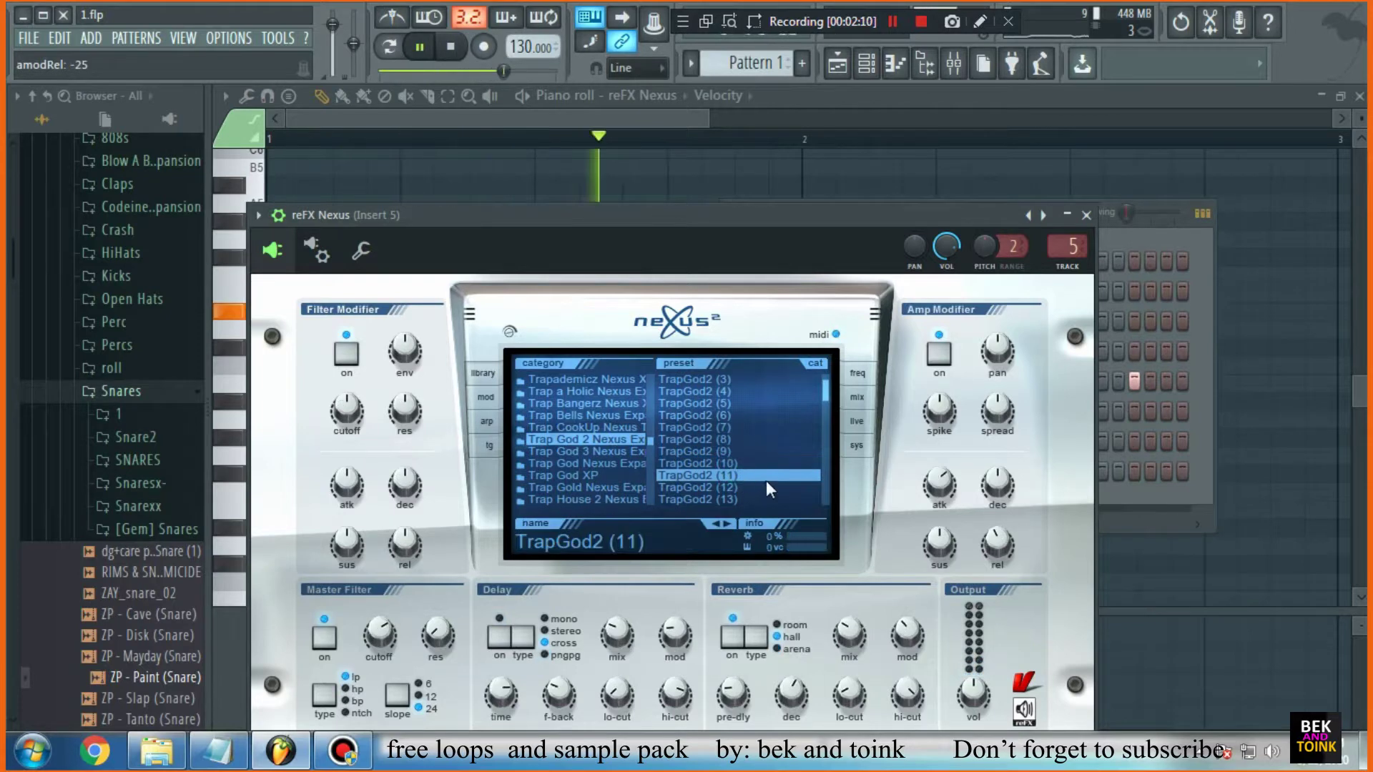
pyautogui.click(741, 465)
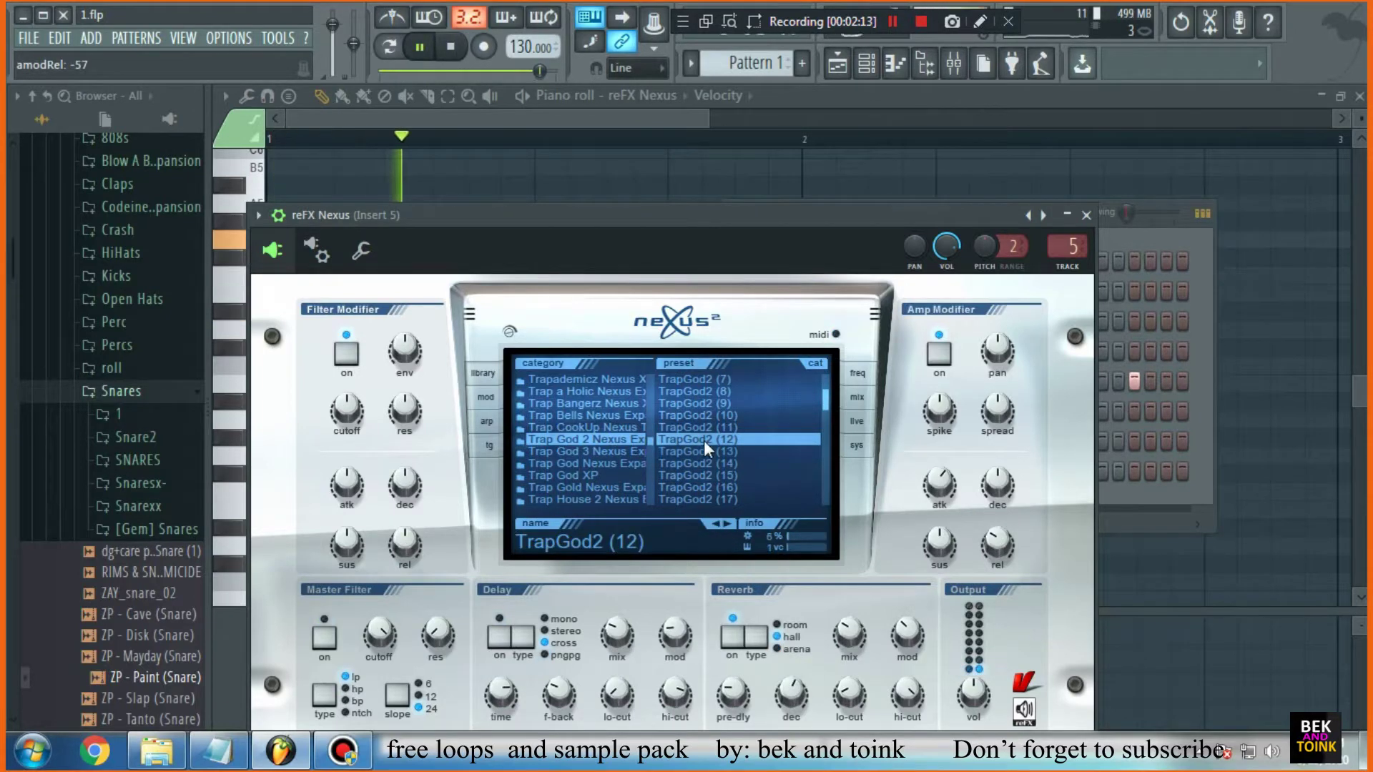
# Audition the Trapademicz presets ARP - Futuristic Love, BA - 808 Nightmare, BA - Trill Buzzer and the BONUS - Strummin_ preset
pyautogui.click(633, 380)
pyautogui.click(721, 380)
pyautogui.click(740, 392)
pyautogui.click(737, 405)
pyautogui.click(738, 452)
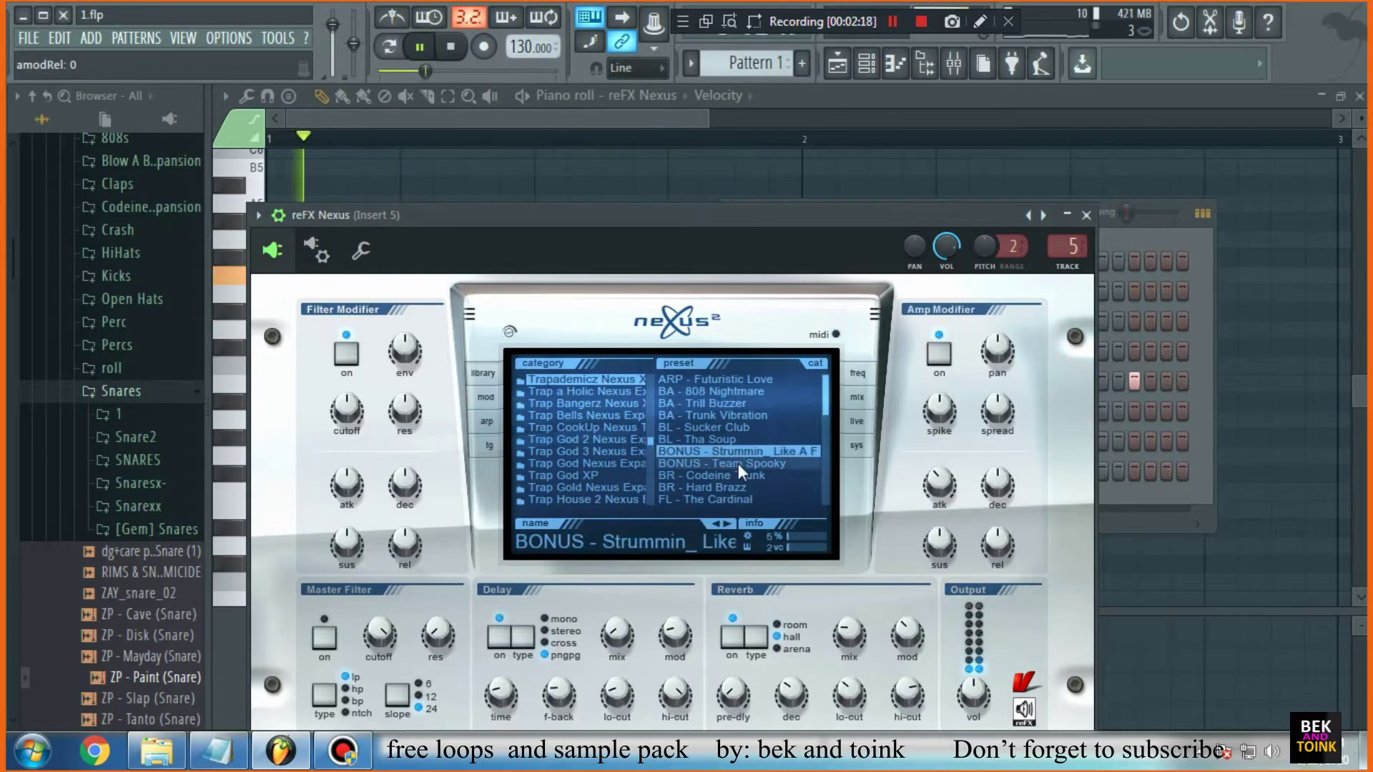
# Audition Nexus Expansion (2) through (7) from the Trap a Holic category on the looping melody
pyautogui.click(632, 392)
pyautogui.click(739, 392)
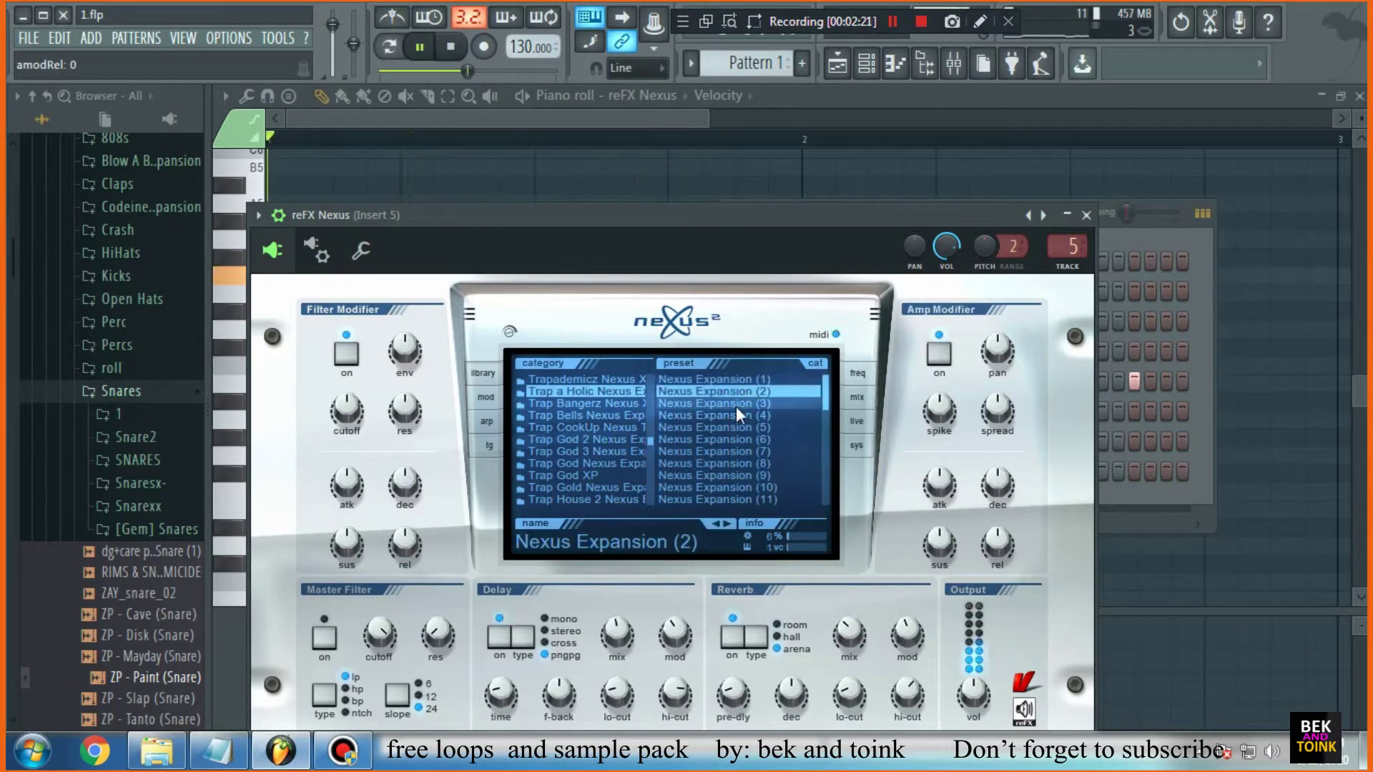
pyautogui.click(736, 405)
pyautogui.click(749, 416)
pyautogui.click(754, 429)
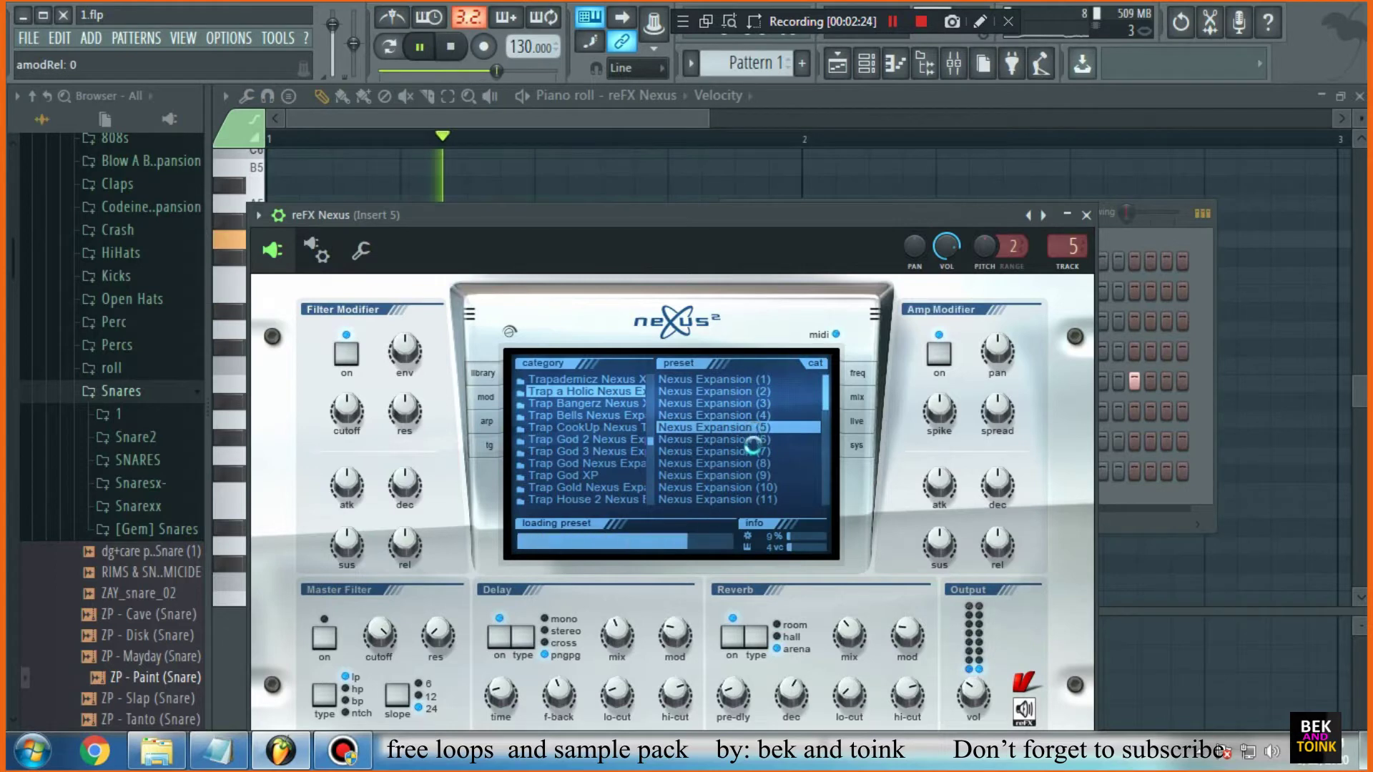
pyautogui.click(753, 442)
pyautogui.click(751, 452)
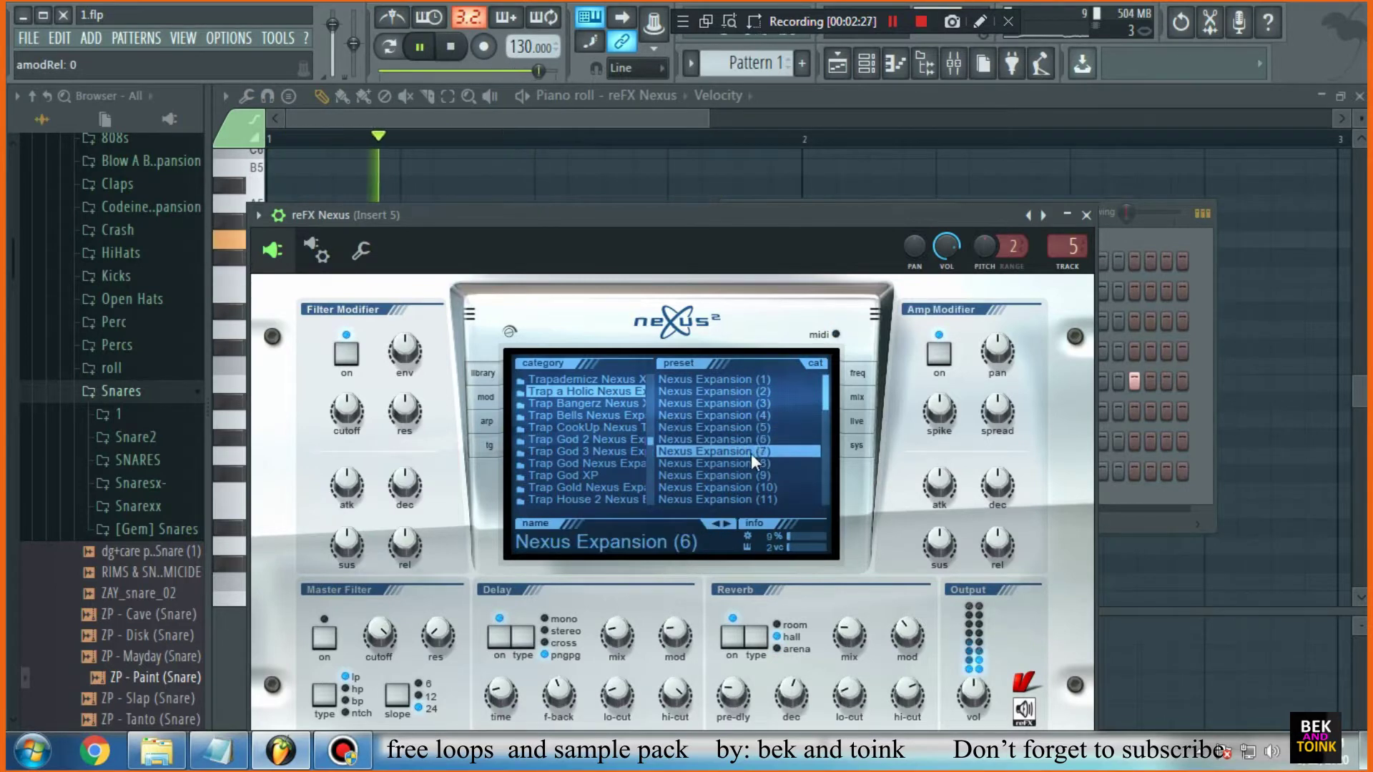
# Audition TrapGod2 (12) again, followed by the Trapademicz presets ARP - Futuristic Love, BA - 808 Nightmare, BA - Trill Buzzer and BONUS - Strummin_
pyautogui.click(623, 439)
pyautogui.click(702, 439)
pyautogui.click(630, 380)
pyautogui.click(723, 380)
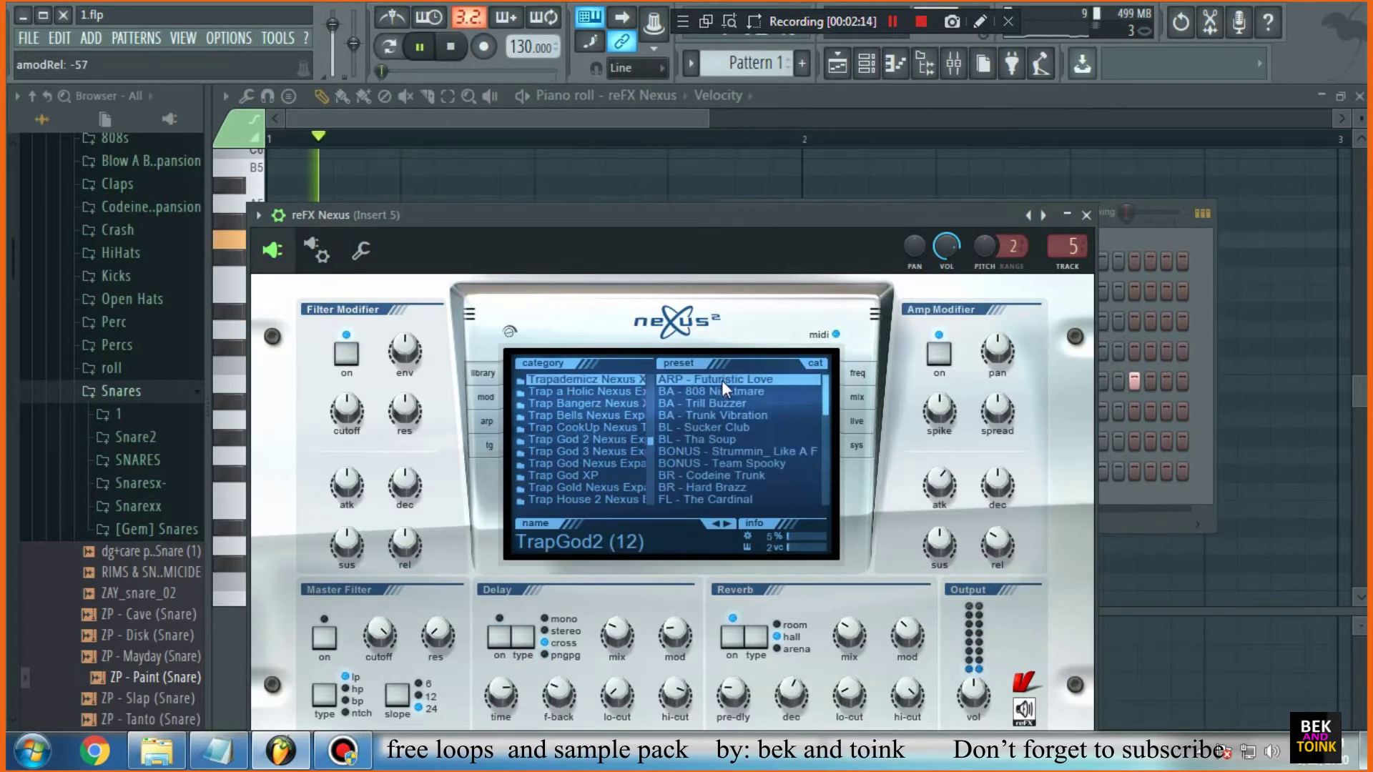
pyautogui.click(734, 391)
pyautogui.click(737, 405)
pyautogui.click(734, 452)
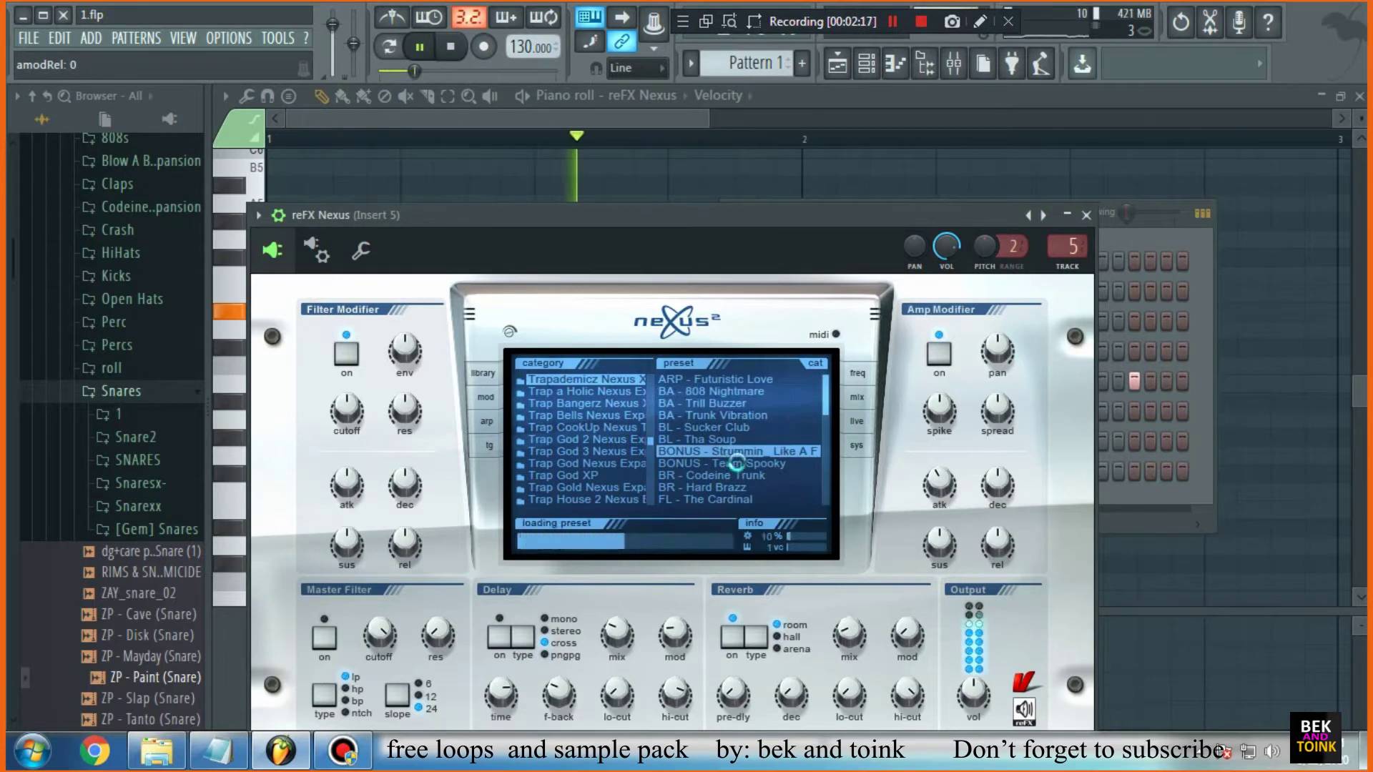
# Audition the Trap a Holic presets Nexus Expansion (1) through (8) on the looping melody
pyautogui.click(632, 388)
pyautogui.click(736, 379)
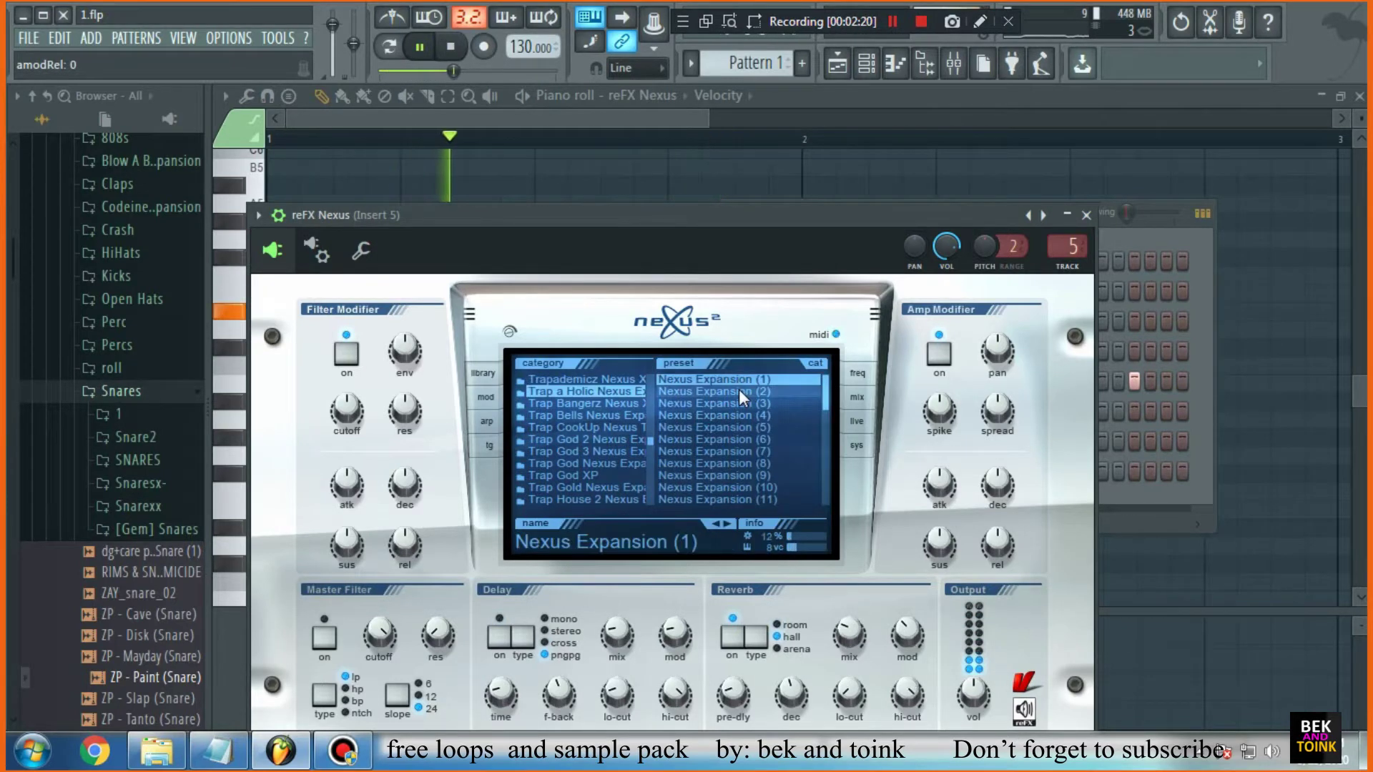
pyautogui.click(739, 391)
pyautogui.click(735, 404)
pyautogui.click(748, 416)
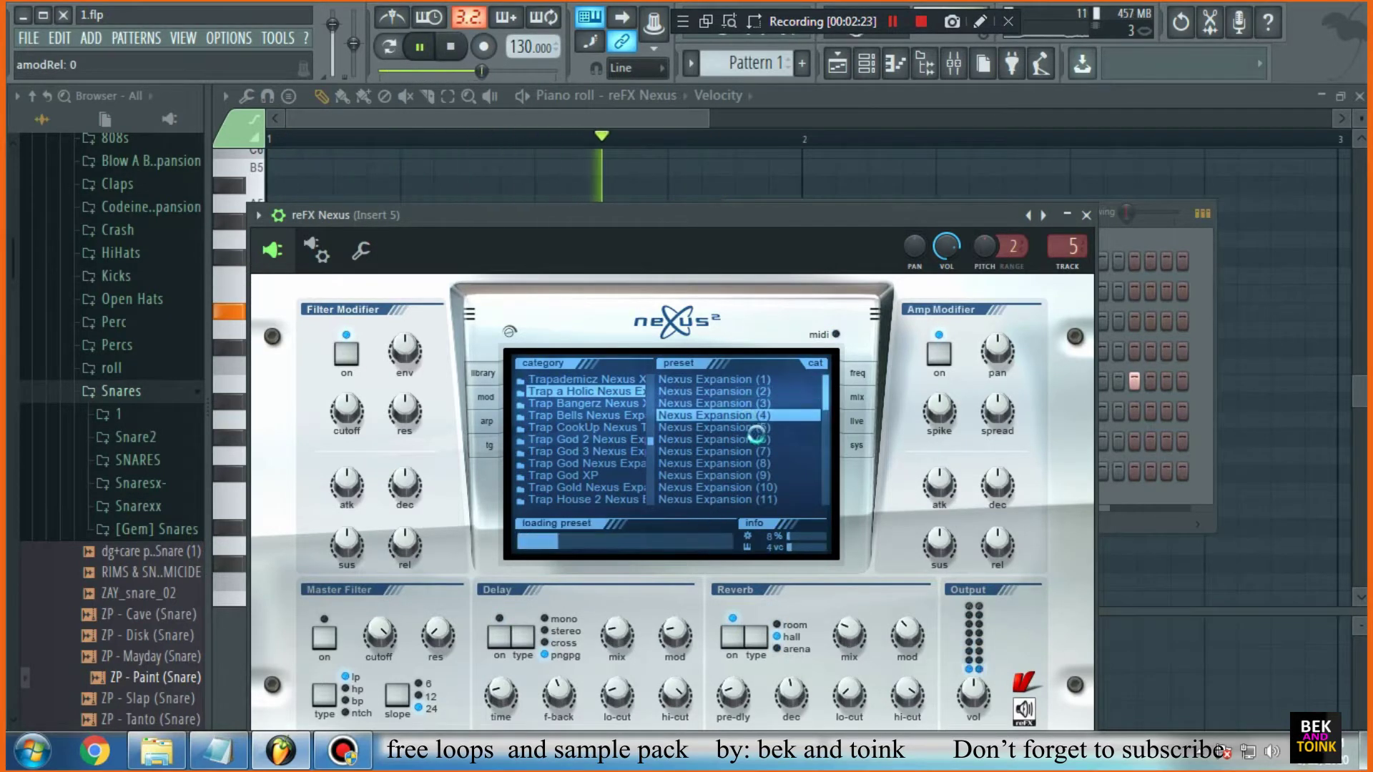
pyautogui.click(754, 429)
pyautogui.click(753, 443)
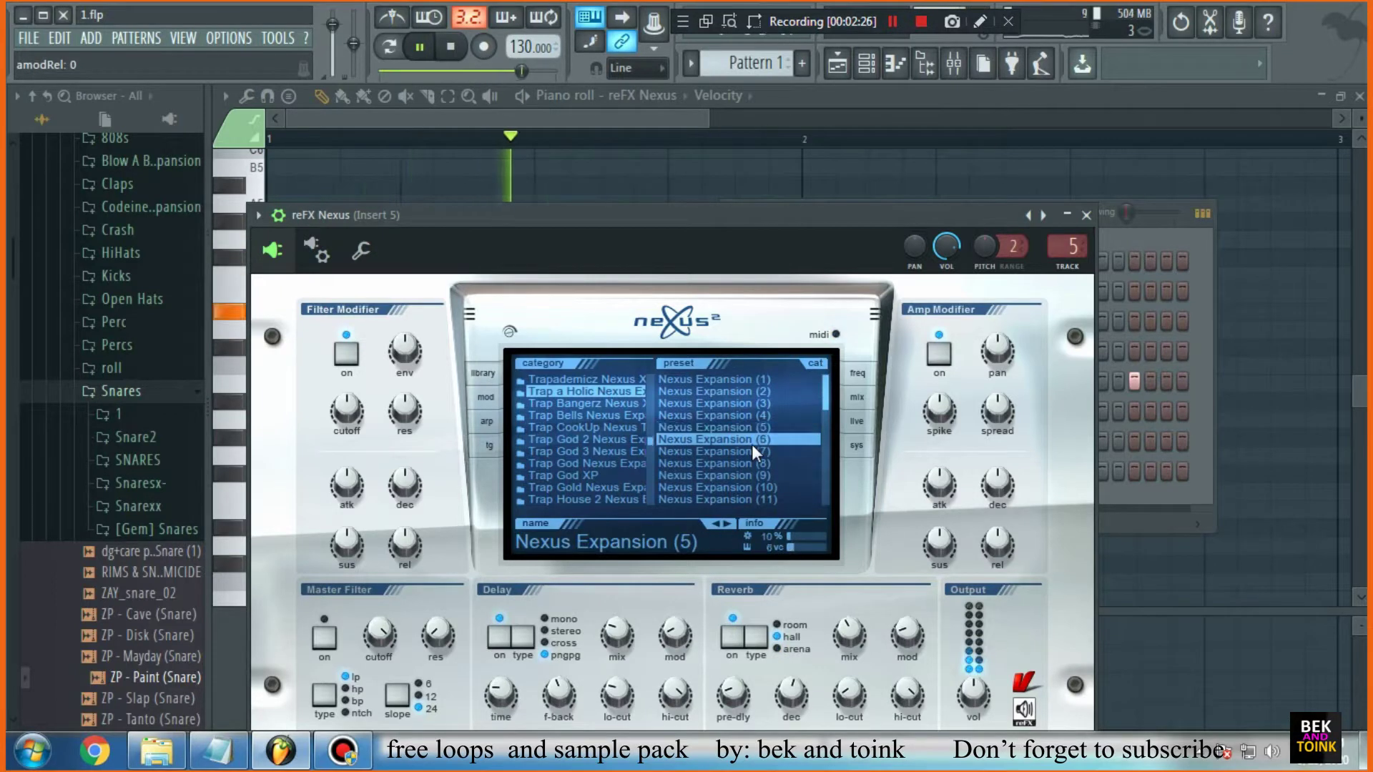
pyautogui.click(751, 452)
pyautogui.click(749, 466)
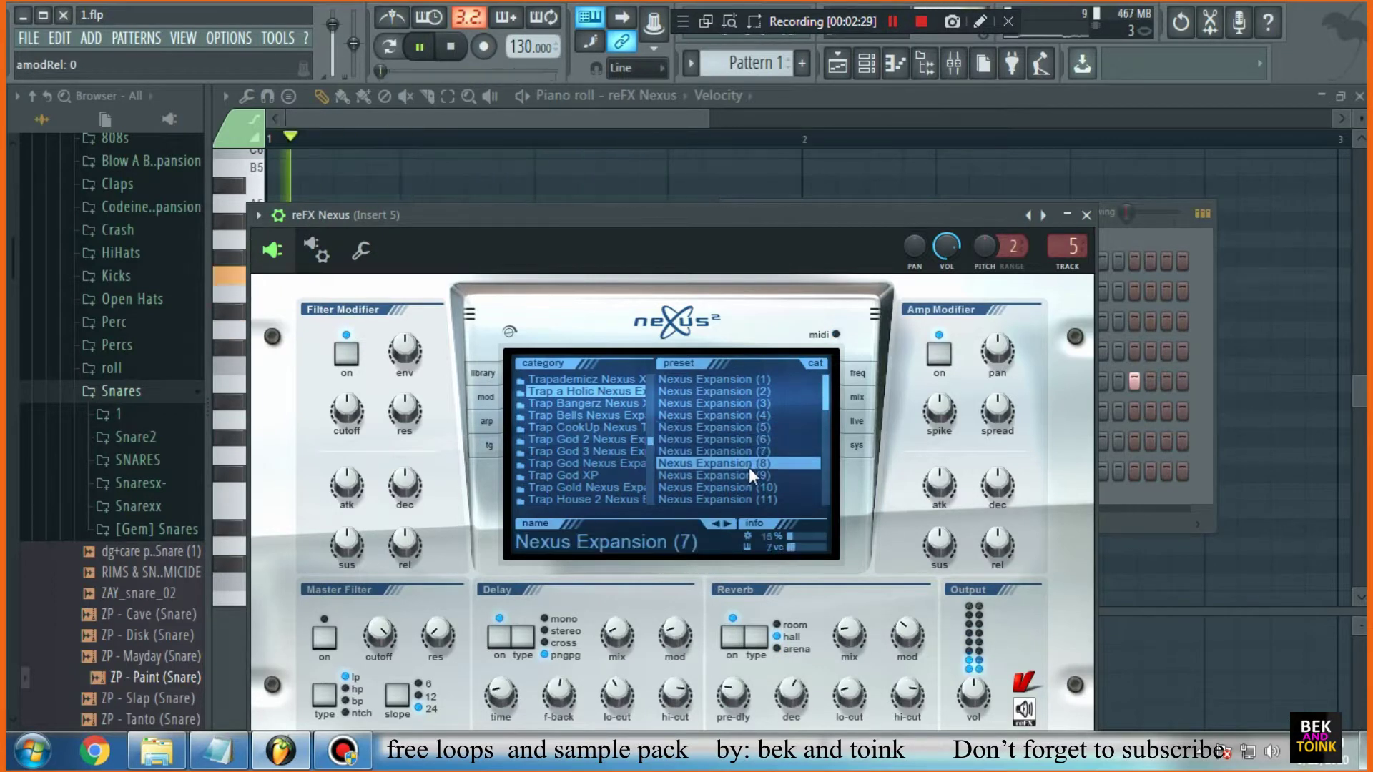
# Audition the Trap a Holic presets Nexus Expansion (9) through (14), plus (16) and (17)
pyautogui.click(757, 477)
pyautogui.click(756, 485)
pyautogui.click(766, 484)
pyautogui.click(763, 484)
pyautogui.click(766, 484)
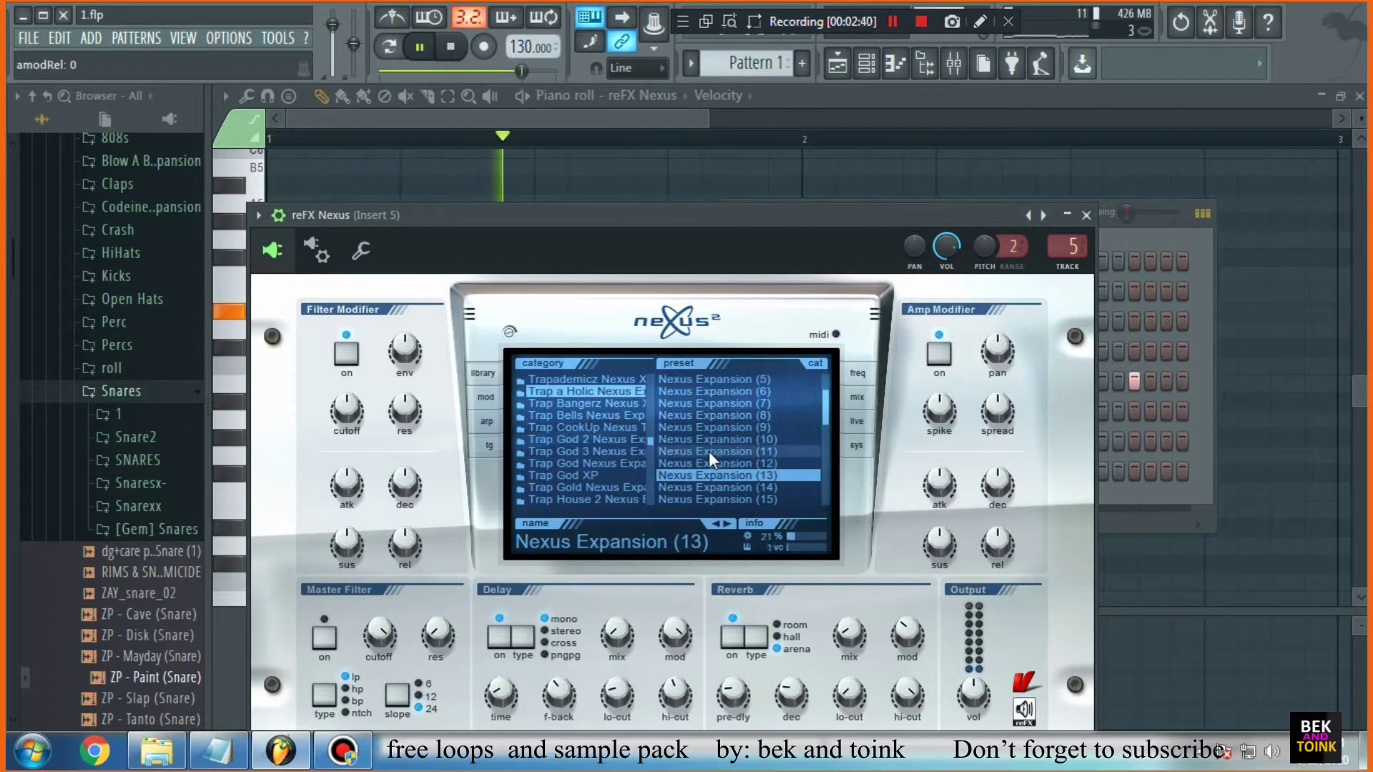
pyautogui.scroll(-5, 709, 436)
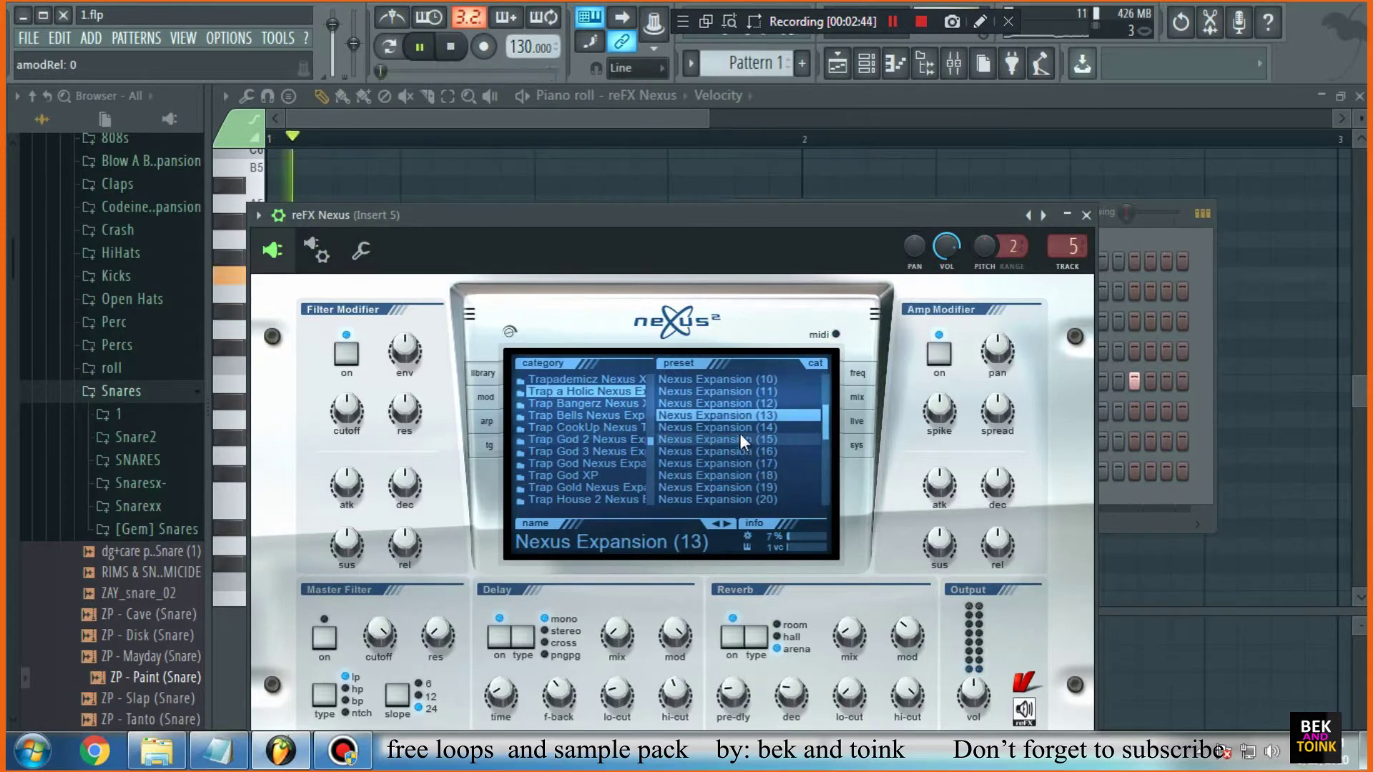
pyautogui.click(752, 429)
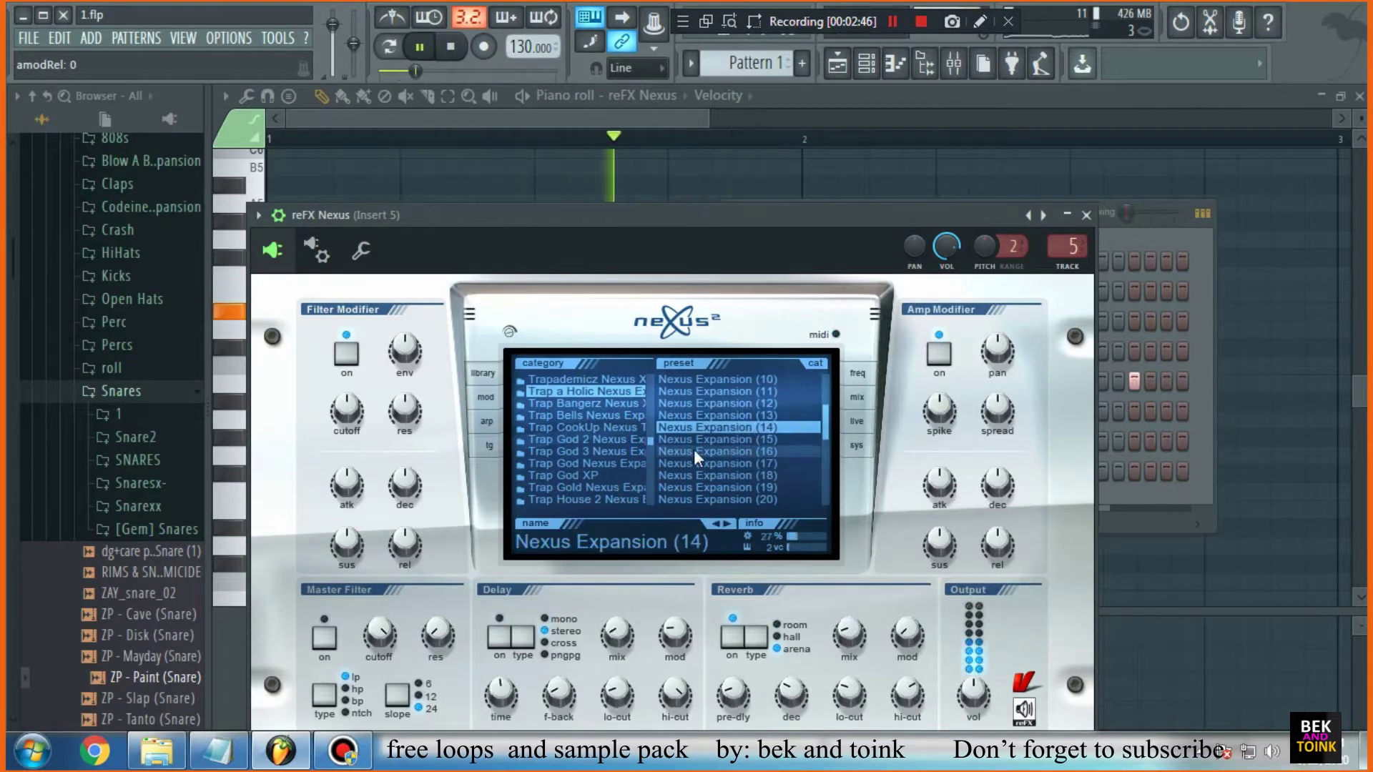
pyautogui.click(738, 452)
pyautogui.click(749, 463)
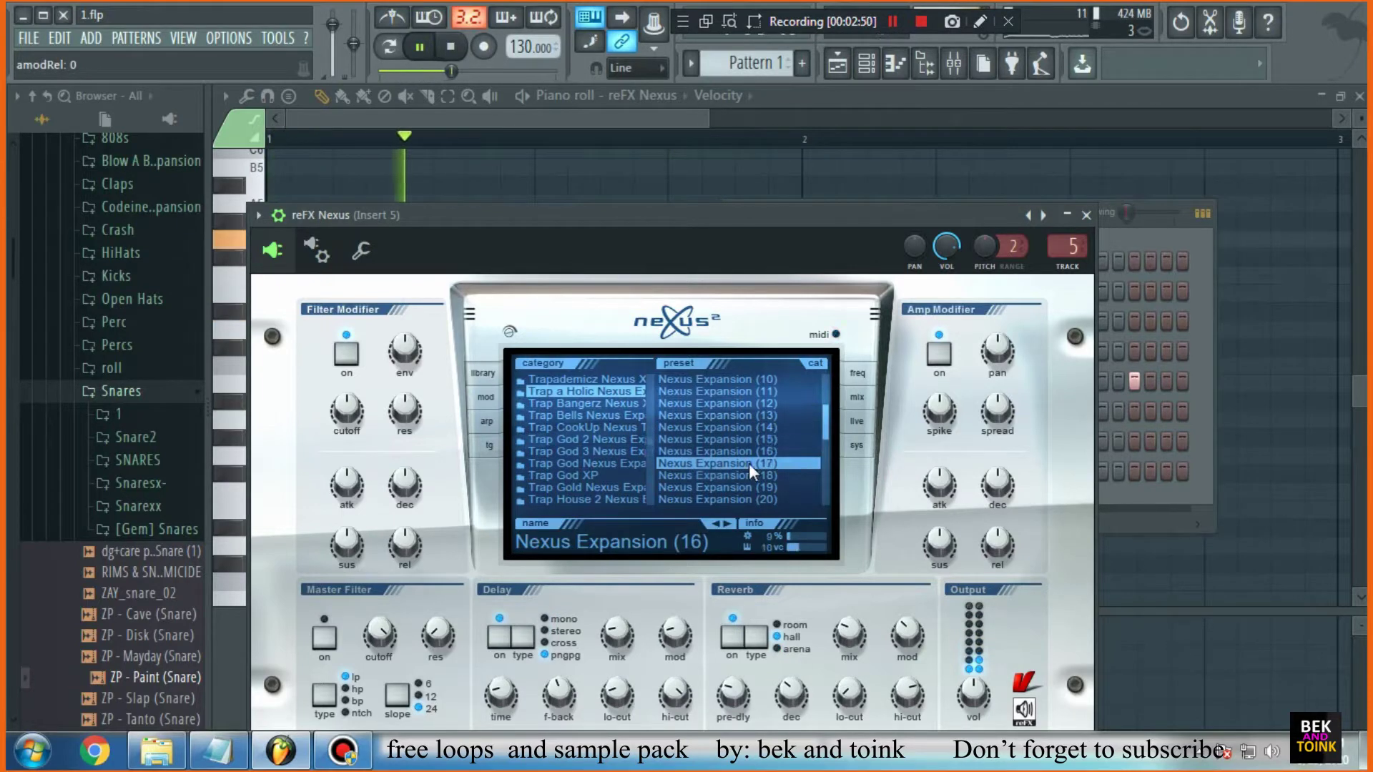
# Return to the Trap God 2 category and audition TrapGod2 (1) through TrapGod2 (5)
pyautogui.click(615, 440)
pyautogui.click(717, 382)
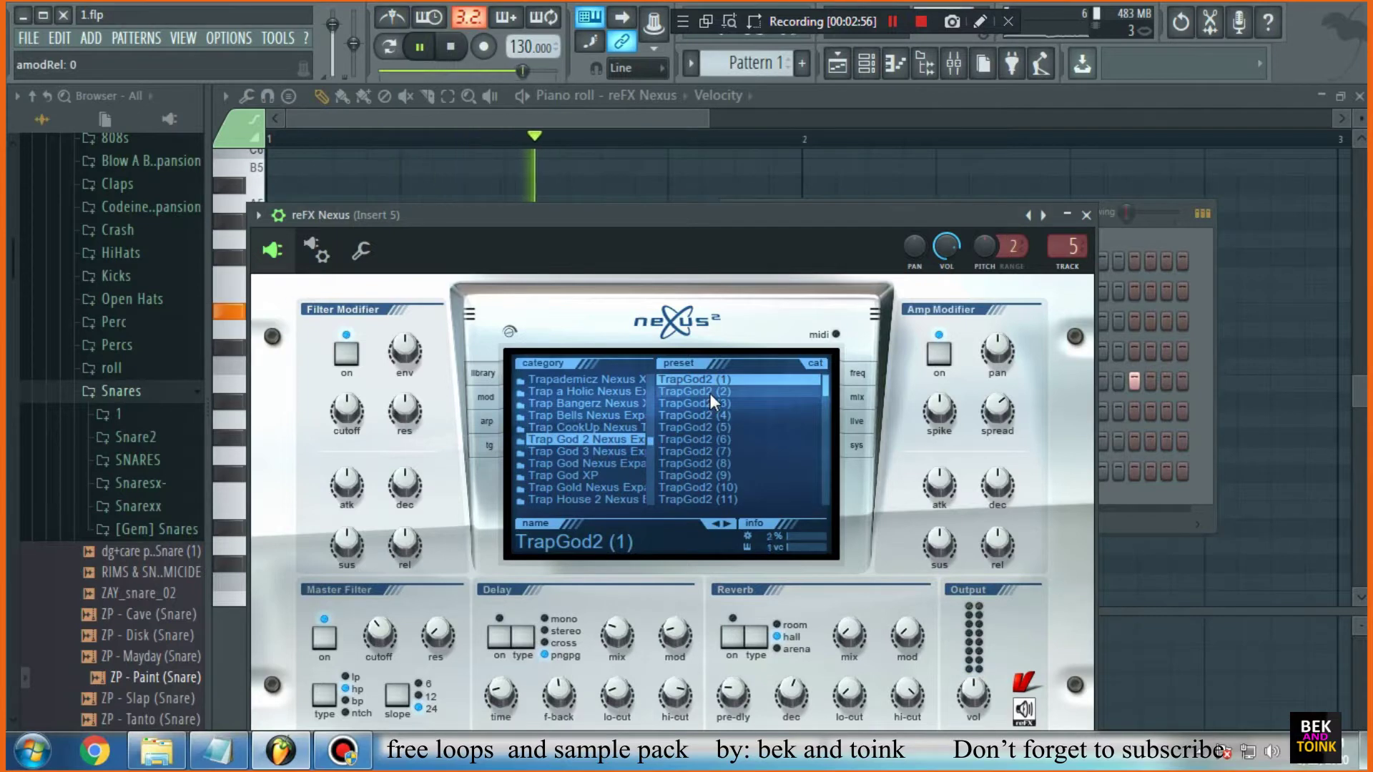
pyautogui.click(710, 393)
pyautogui.click(719, 404)
pyautogui.click(728, 417)
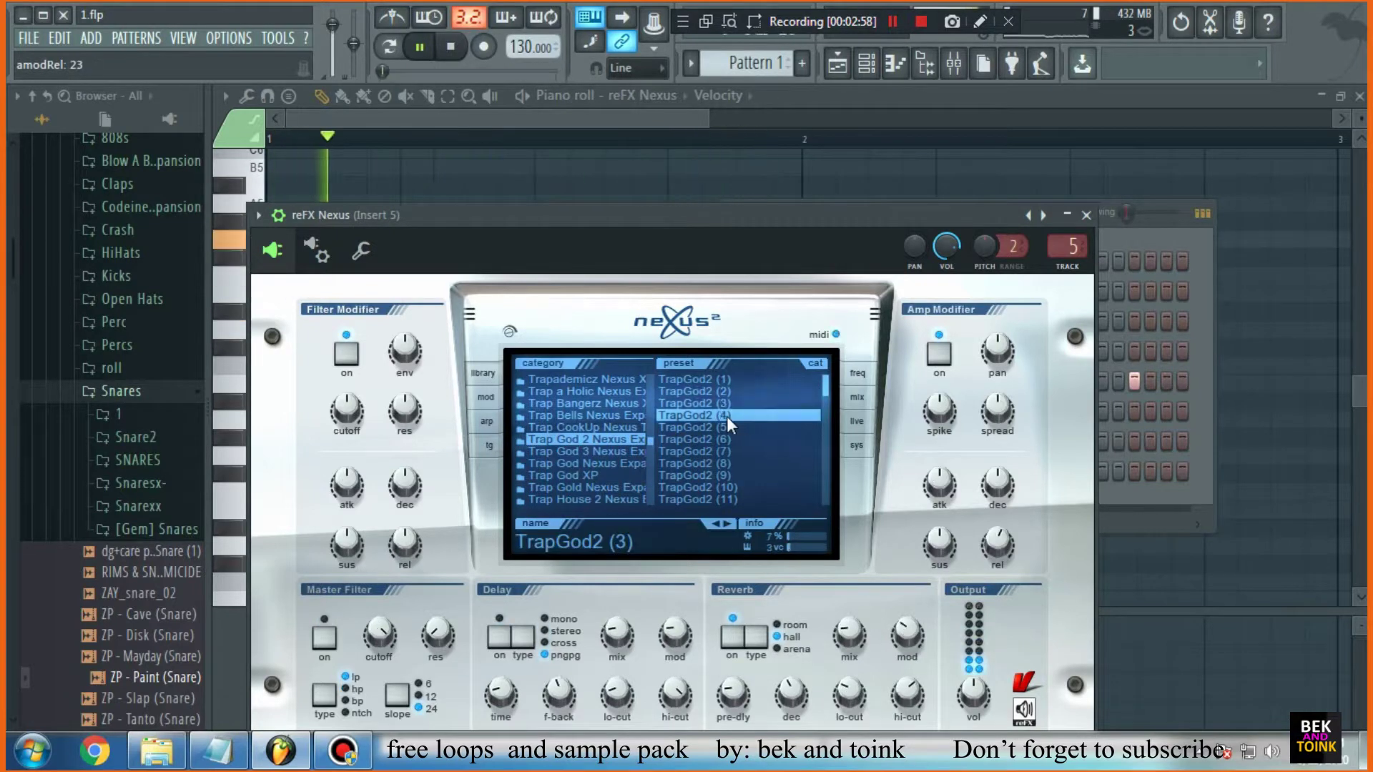
pyautogui.click(726, 426)
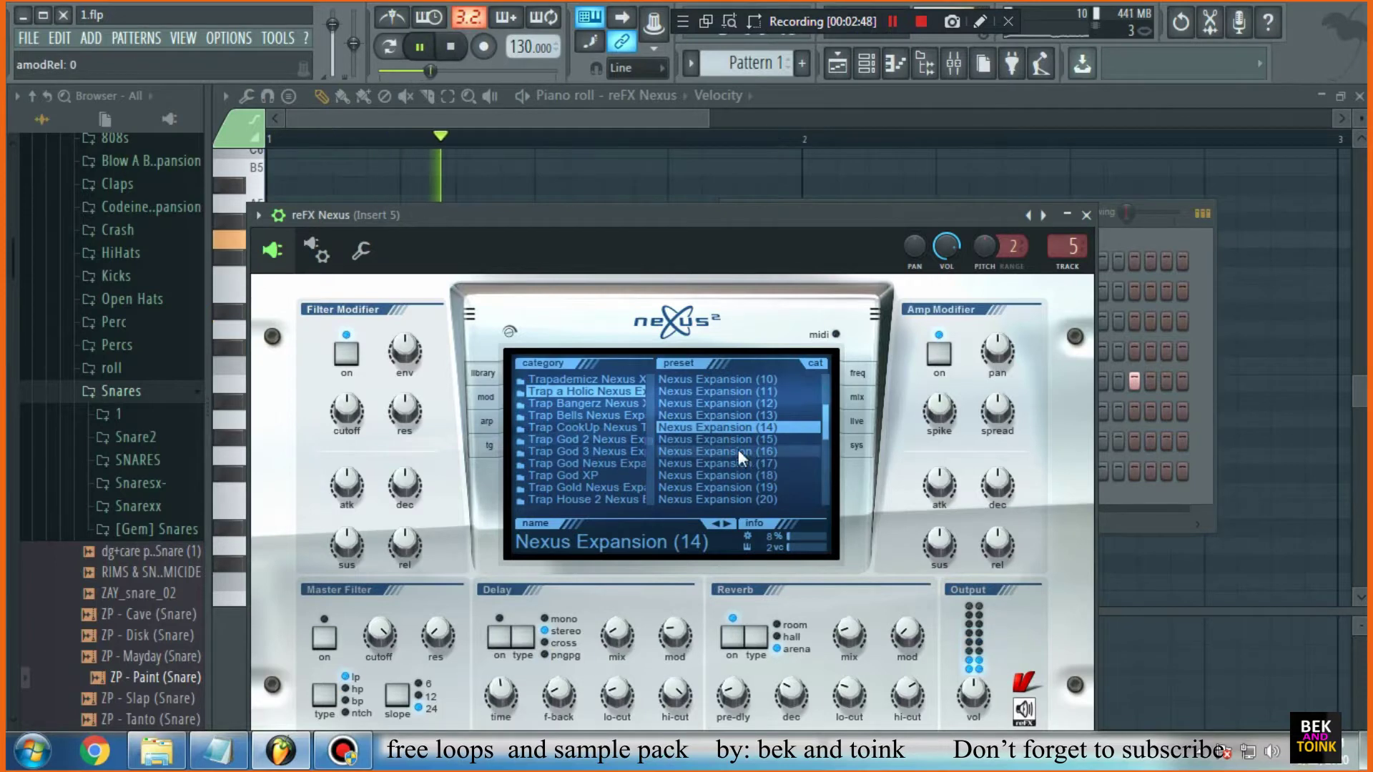
# Audition Nexus Expansion (16) and (17), followed by the Trap God 2 presets TrapGod2 (1) through TrapGod2 (6)
pyautogui.click(738, 452)
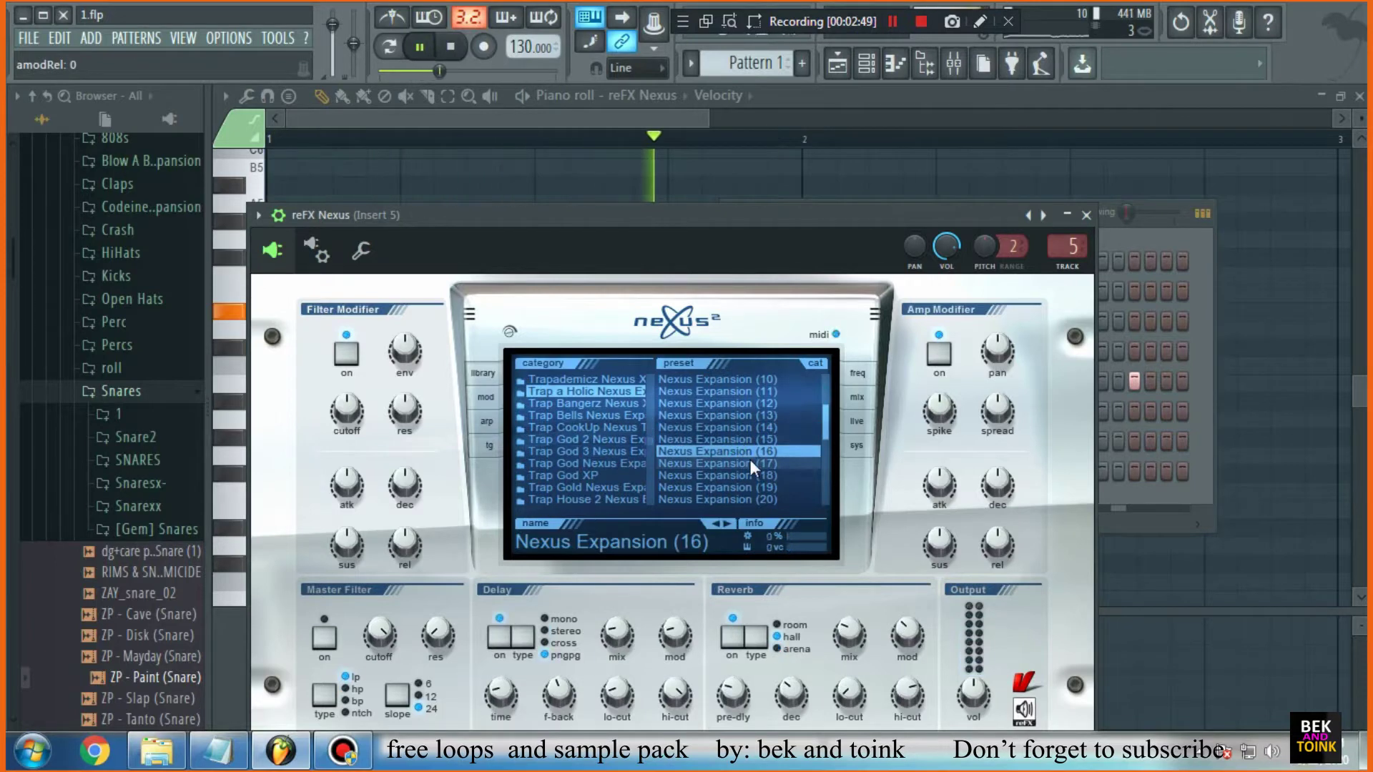
pyautogui.click(749, 462)
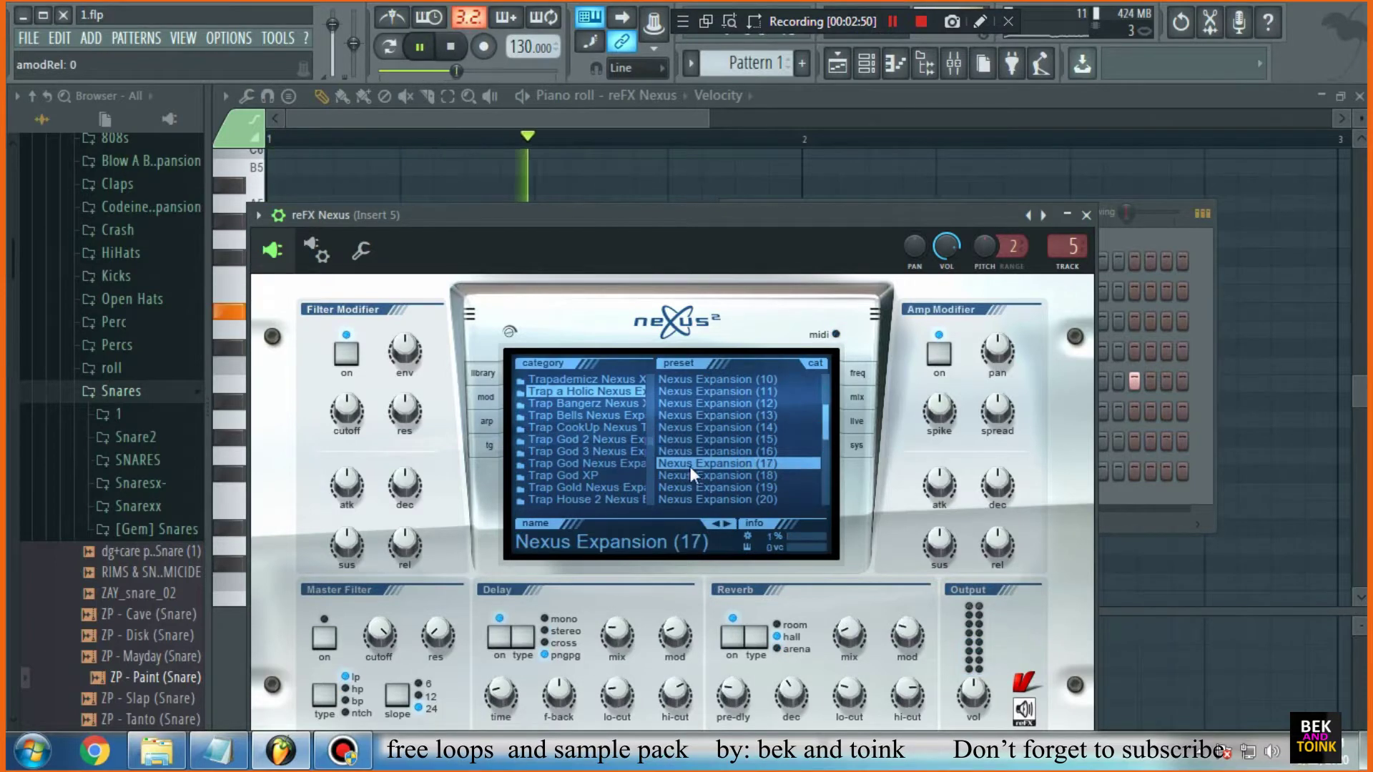
pyautogui.click(615, 440)
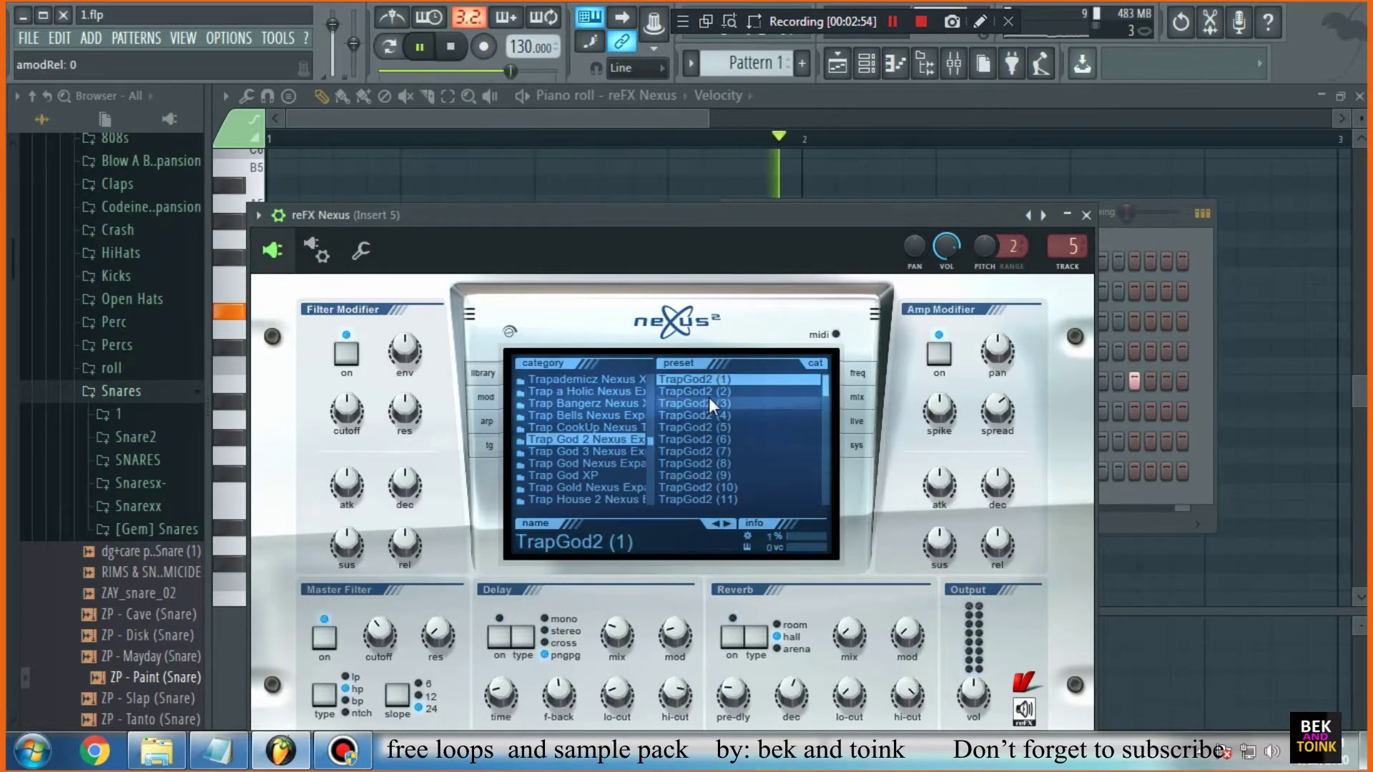
pyautogui.click(710, 394)
pyautogui.click(723, 403)
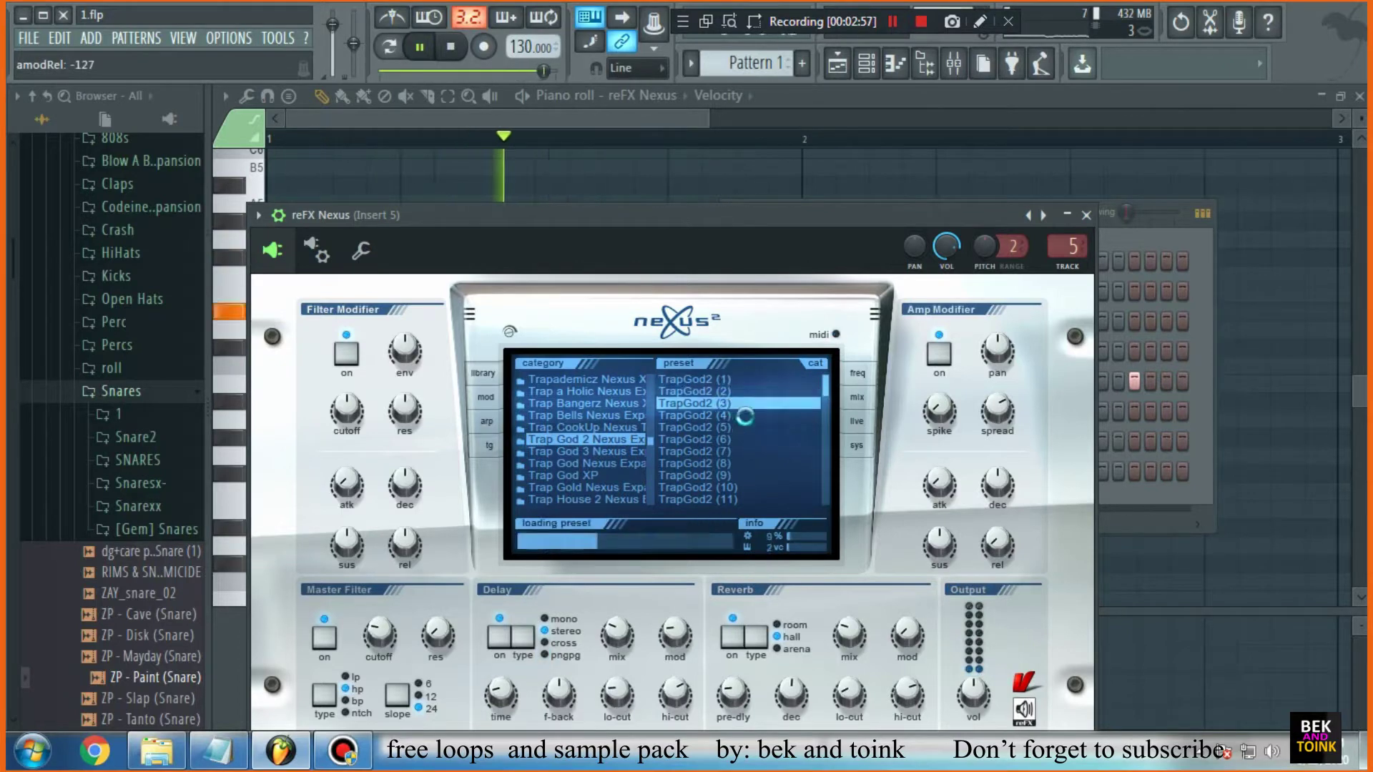
pyautogui.click(731, 416)
pyautogui.click(727, 426)
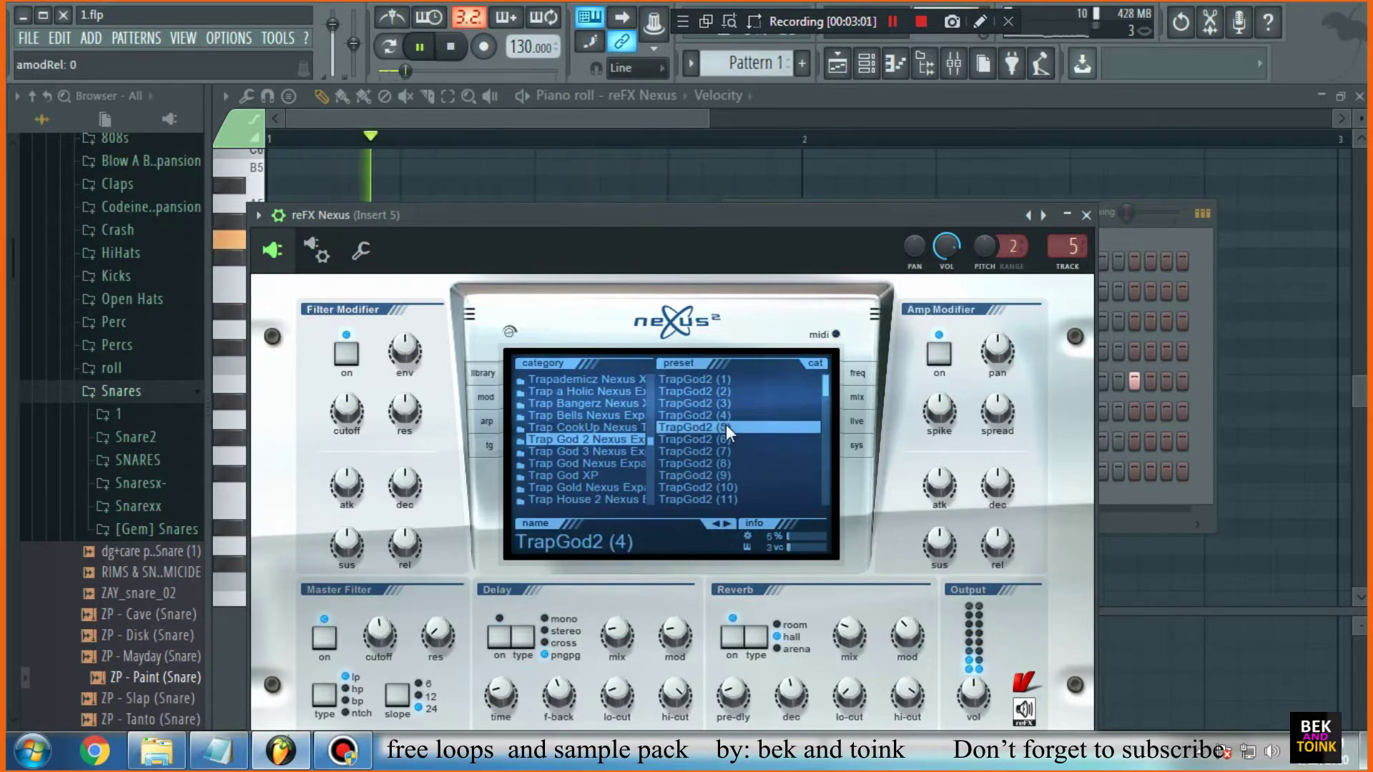
pyautogui.click(723, 439)
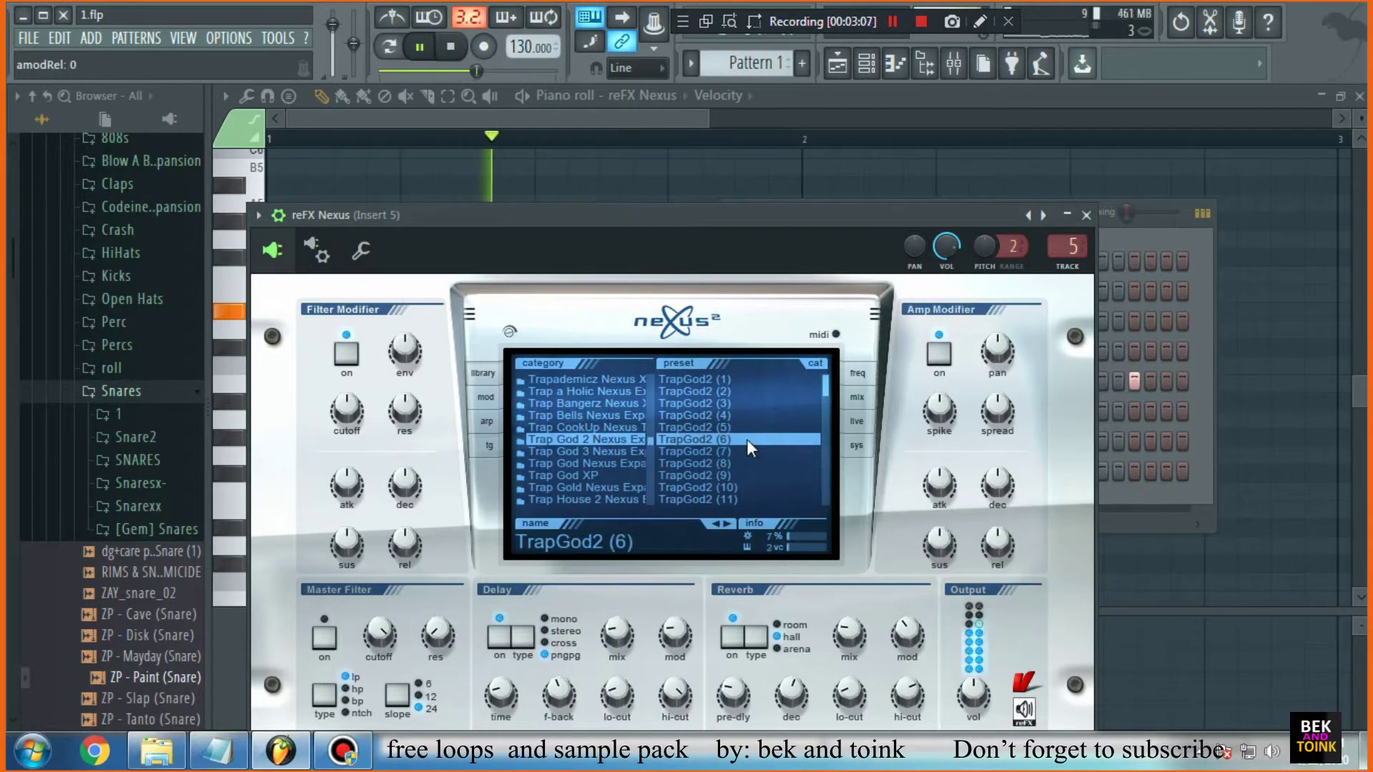
# Load the TrapGod2 (1) preset and move the Nexus window and channel rack down, clear of the piano roll notes
pyautogui.click(736, 379)
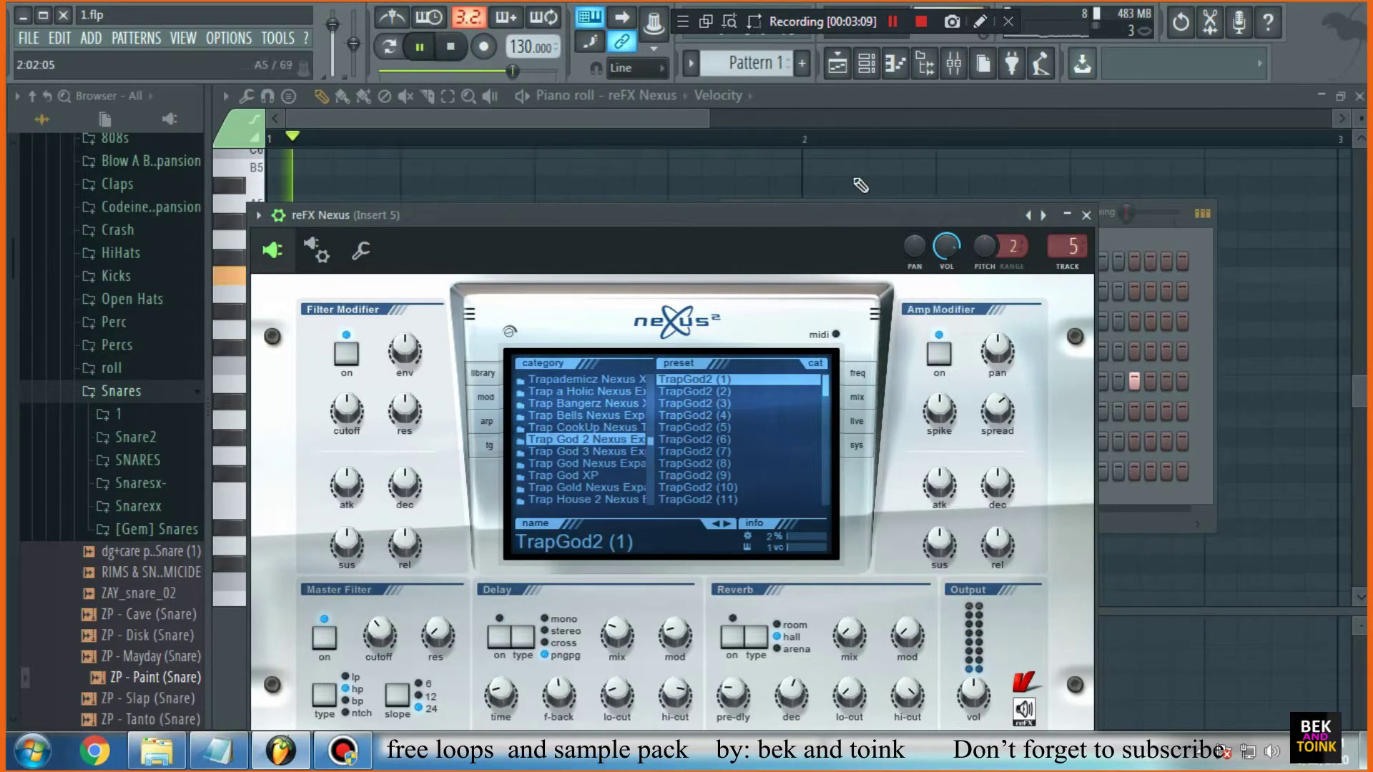
pyautogui.click(876, 73)
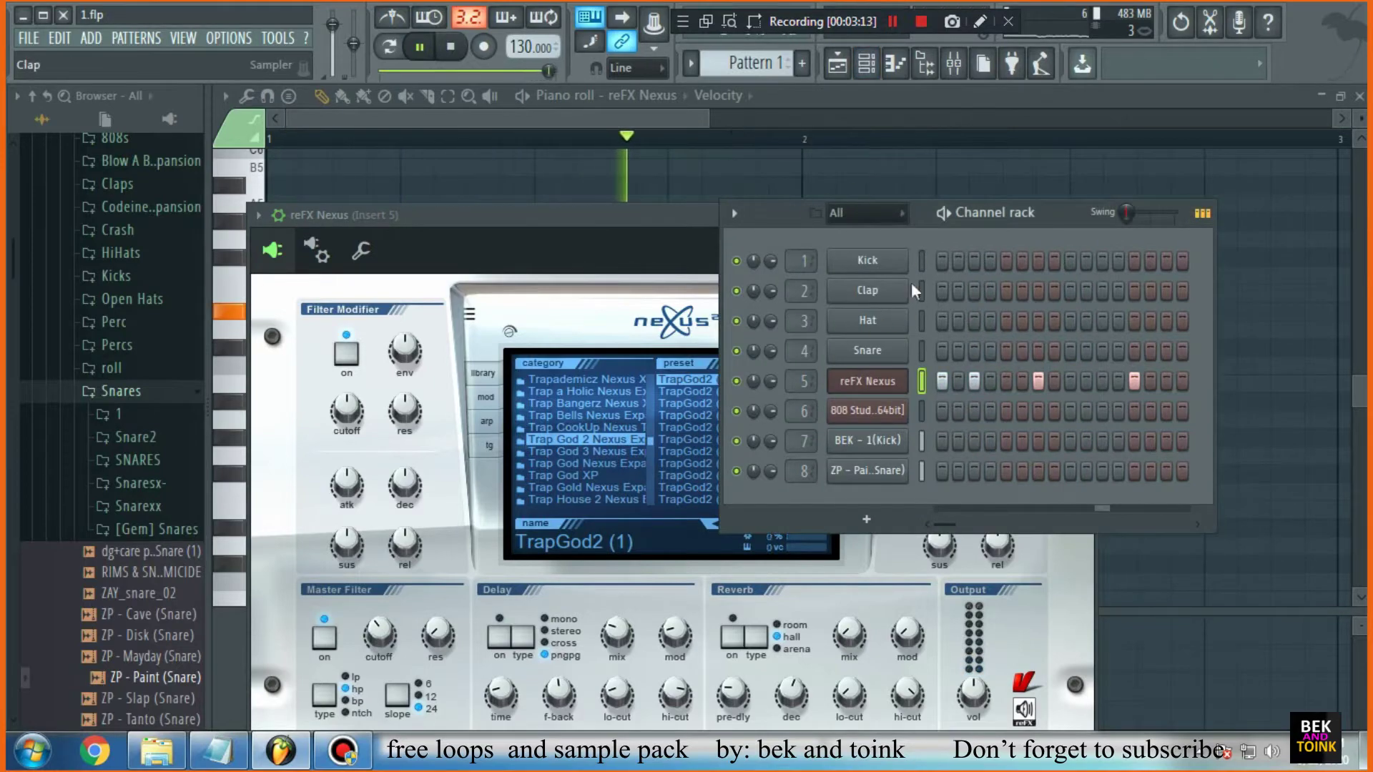
pyautogui.moveTo(672, 227); pyautogui.dragTo(680, 632)
pyautogui.moveTo(1040, 226); pyautogui.dragTo(908, 417)
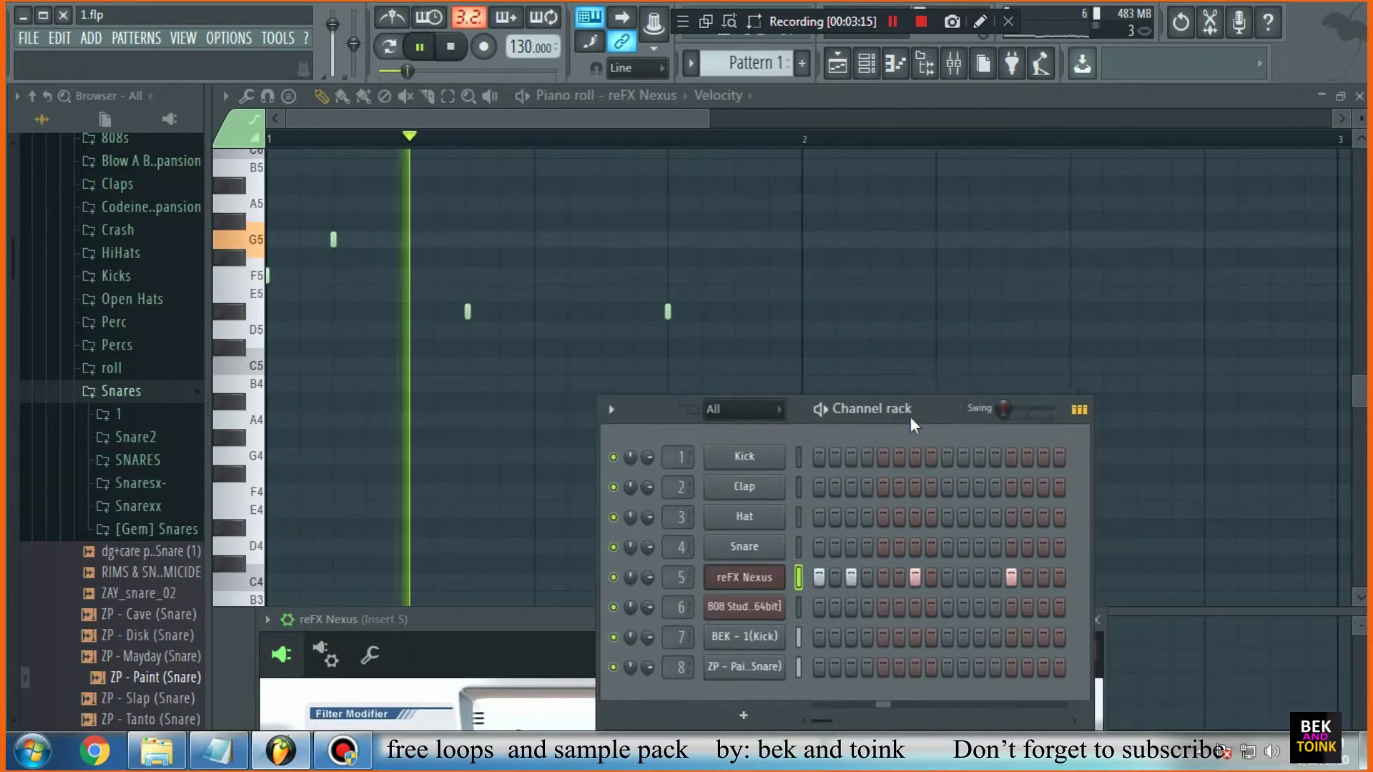
# Open the playlist, place the bek notes from Notepad over it to read them, and return to FL Studio
pyautogui.press('F6')
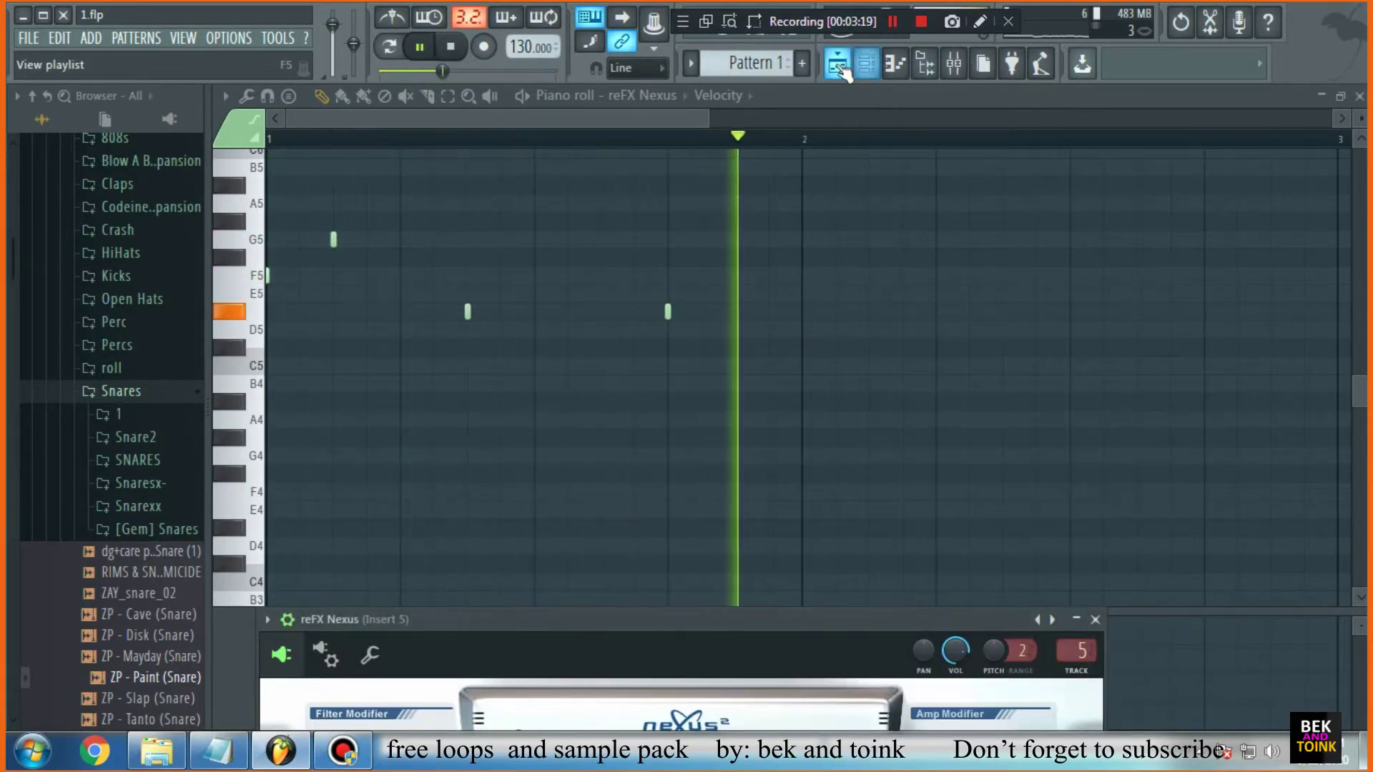
pyautogui.press('F5')
pyautogui.click(309, 251)
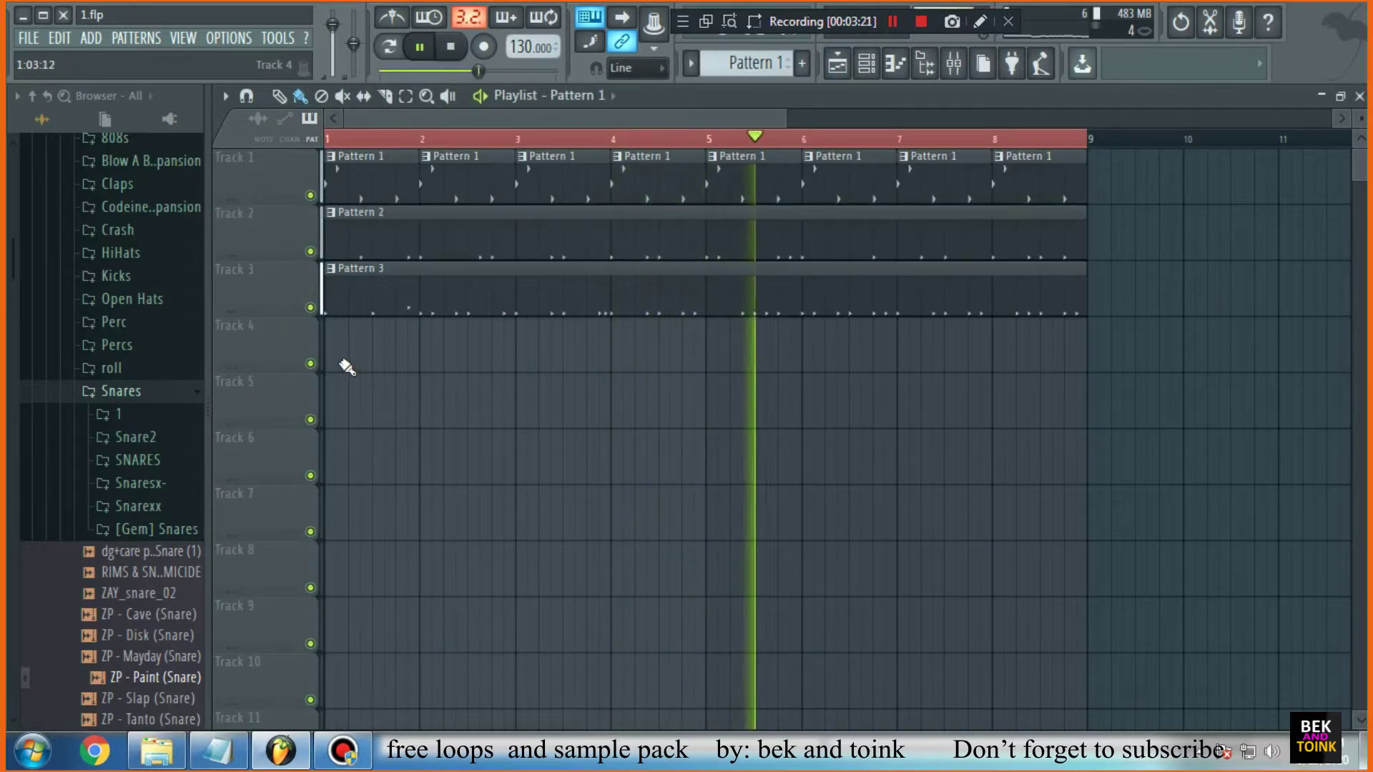
pyautogui.click(218, 751)
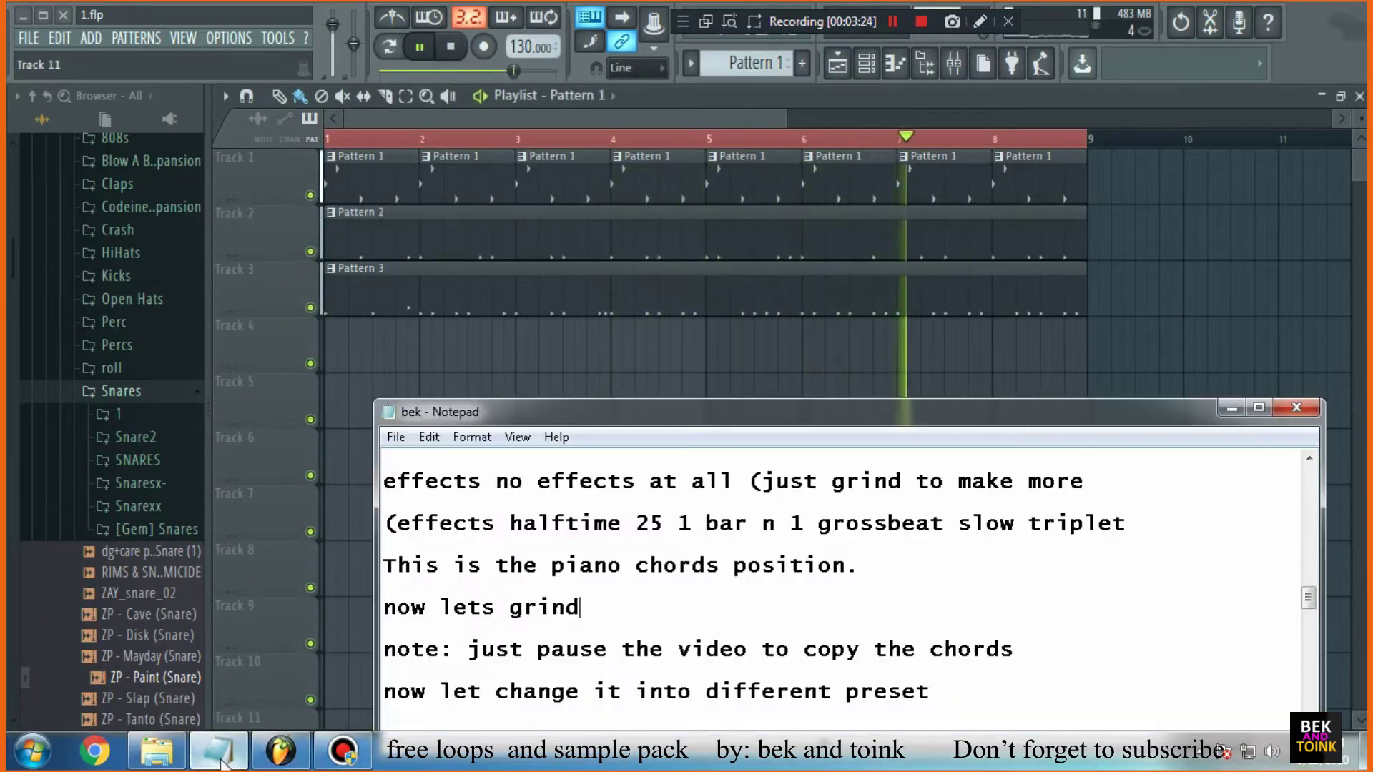
pyautogui.moveTo(629, 412); pyautogui.dragTo(603, 287)
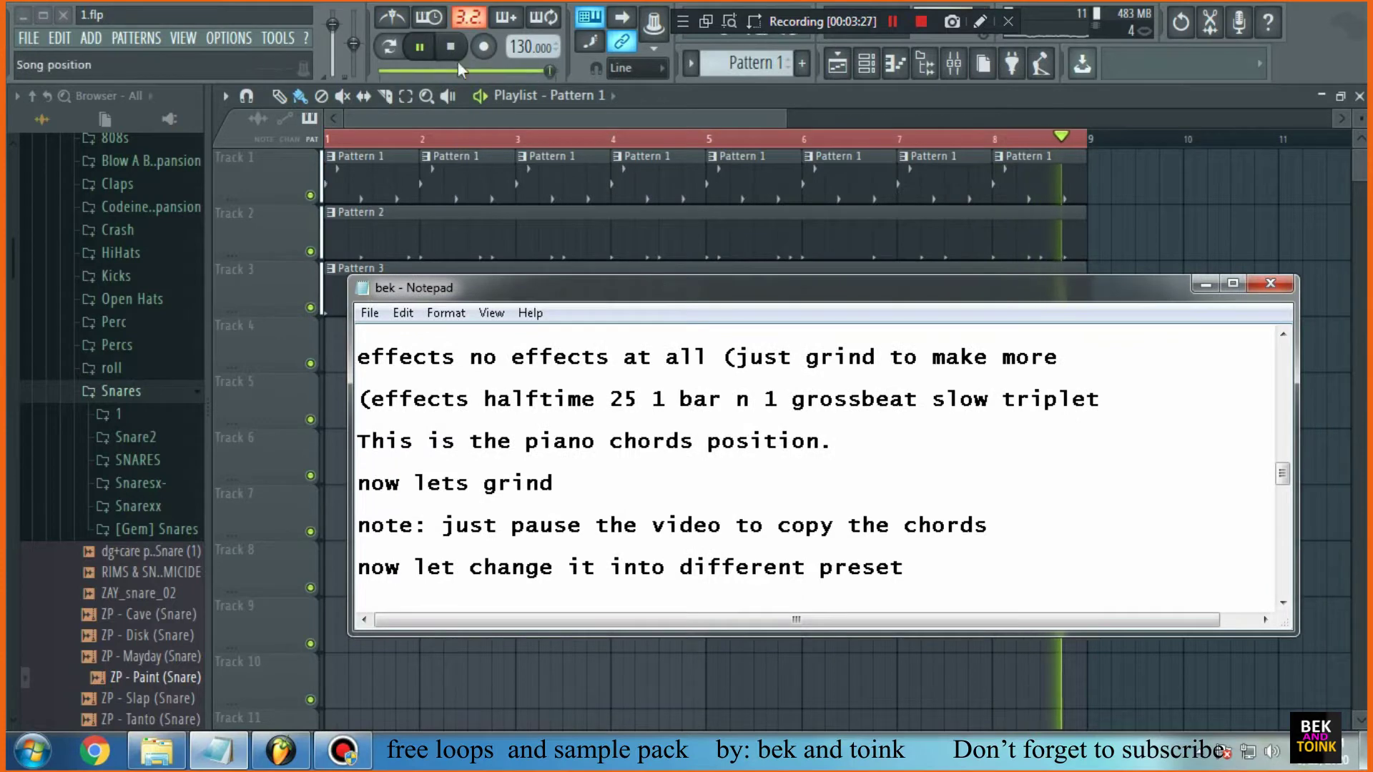
pyautogui.click(429, 50)
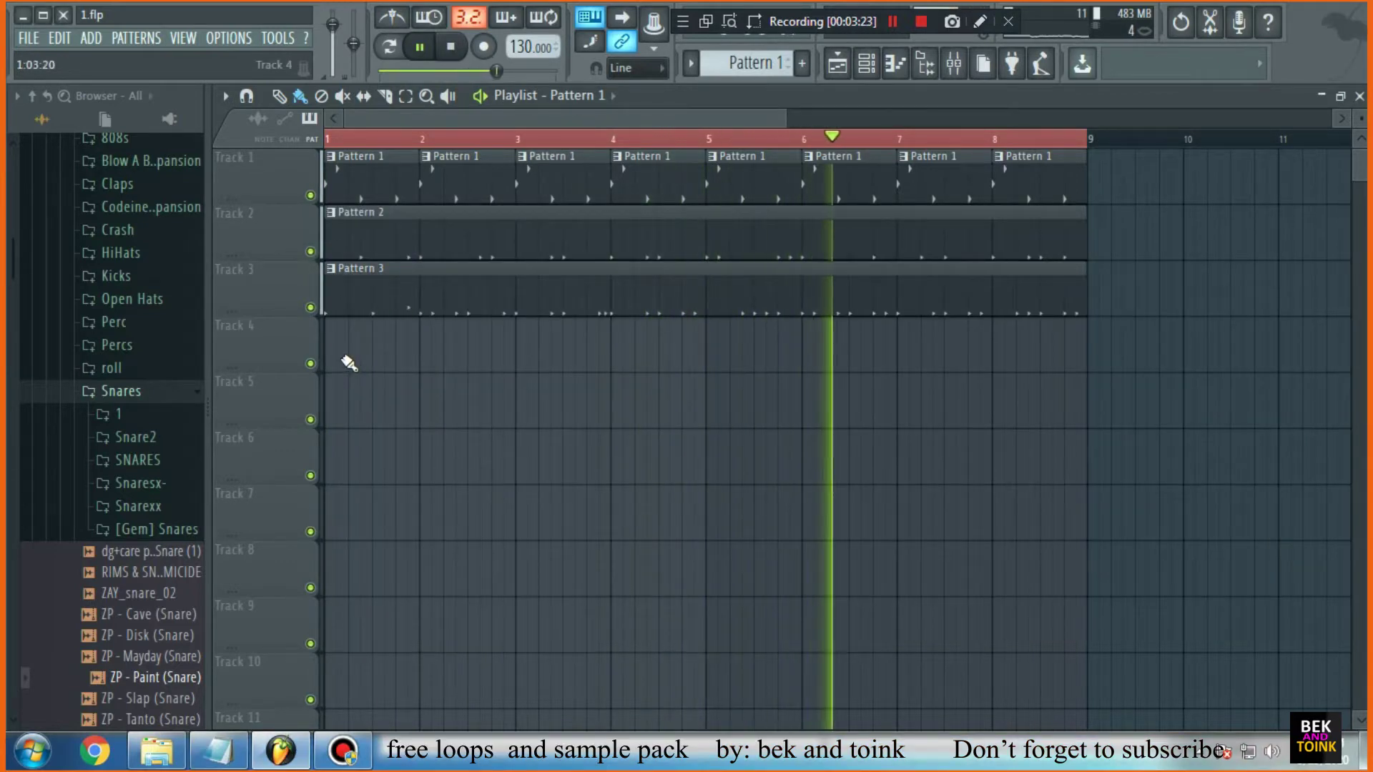
pyautogui.click(218, 751)
pyautogui.moveTo(787, 412); pyautogui.dragTo(761, 287)
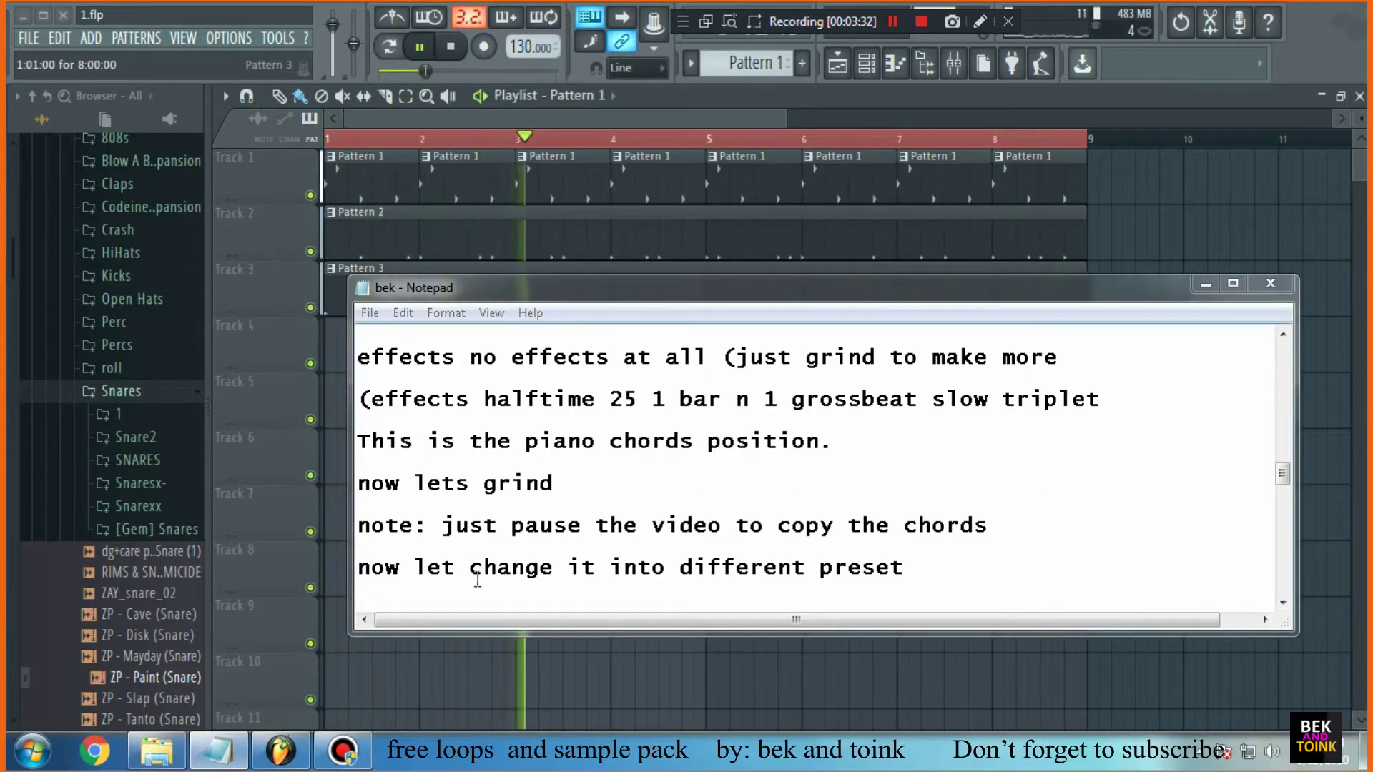
pyautogui.click(293, 750)
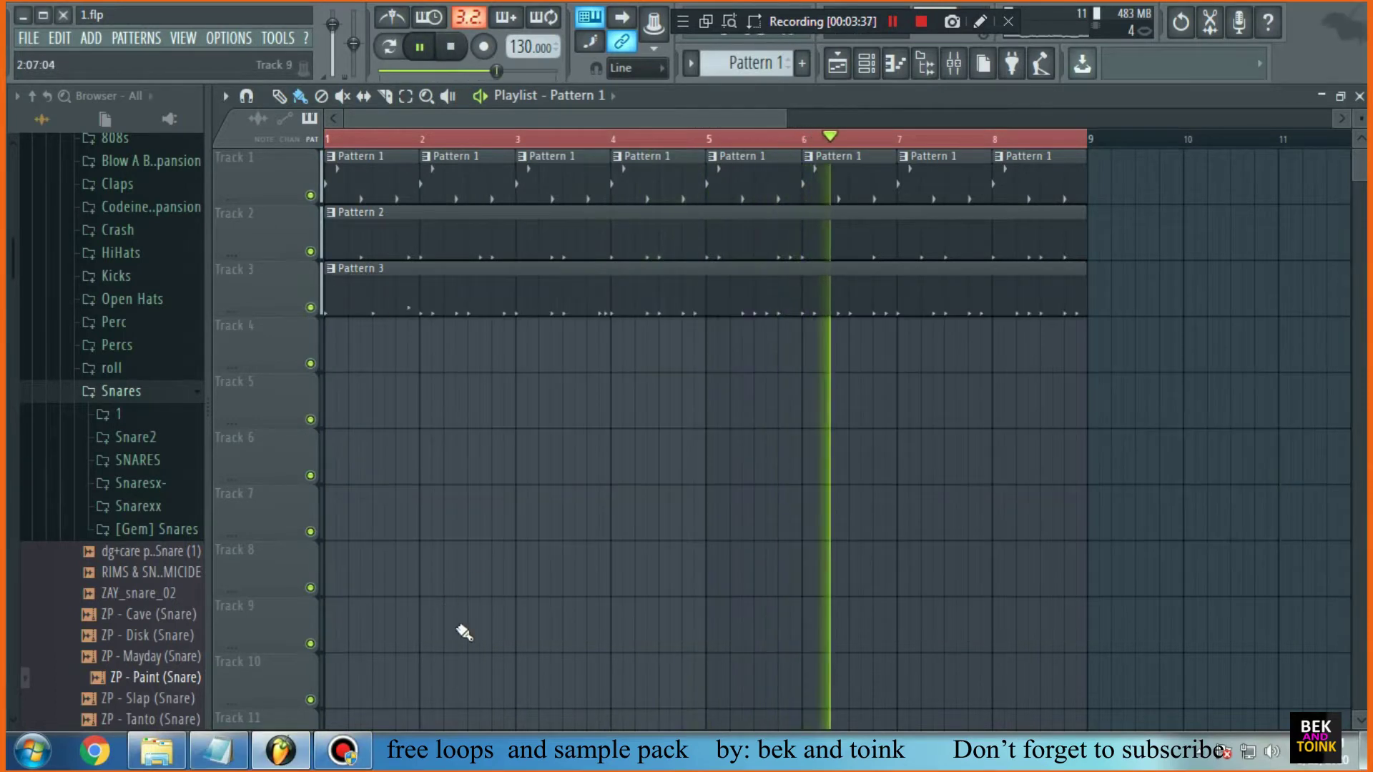
# Open the first Pattern 1 clip in the piano roll to examine the loop's notes, and return to the playlist
pyautogui.doubleClick(387, 195)
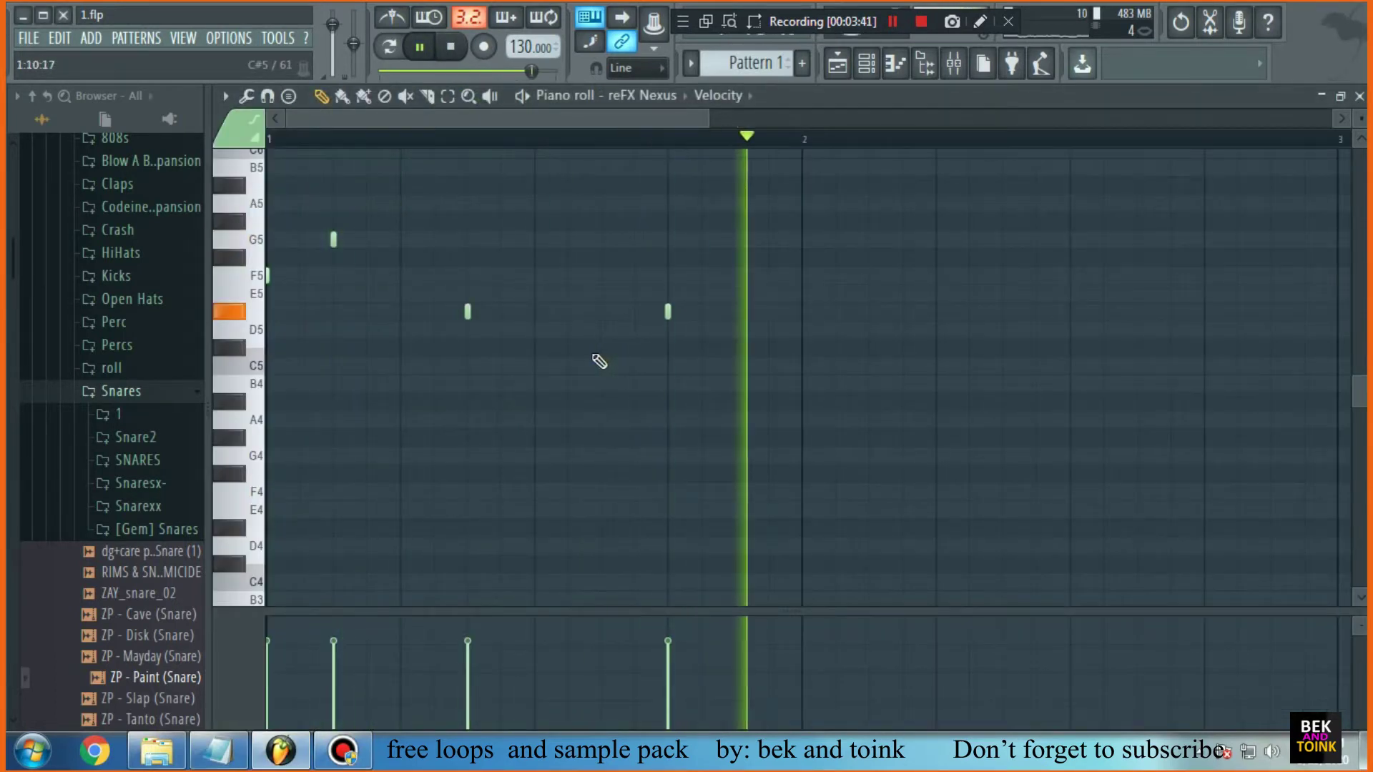
pyautogui.click(861, 64)
pyautogui.click(861, 66)
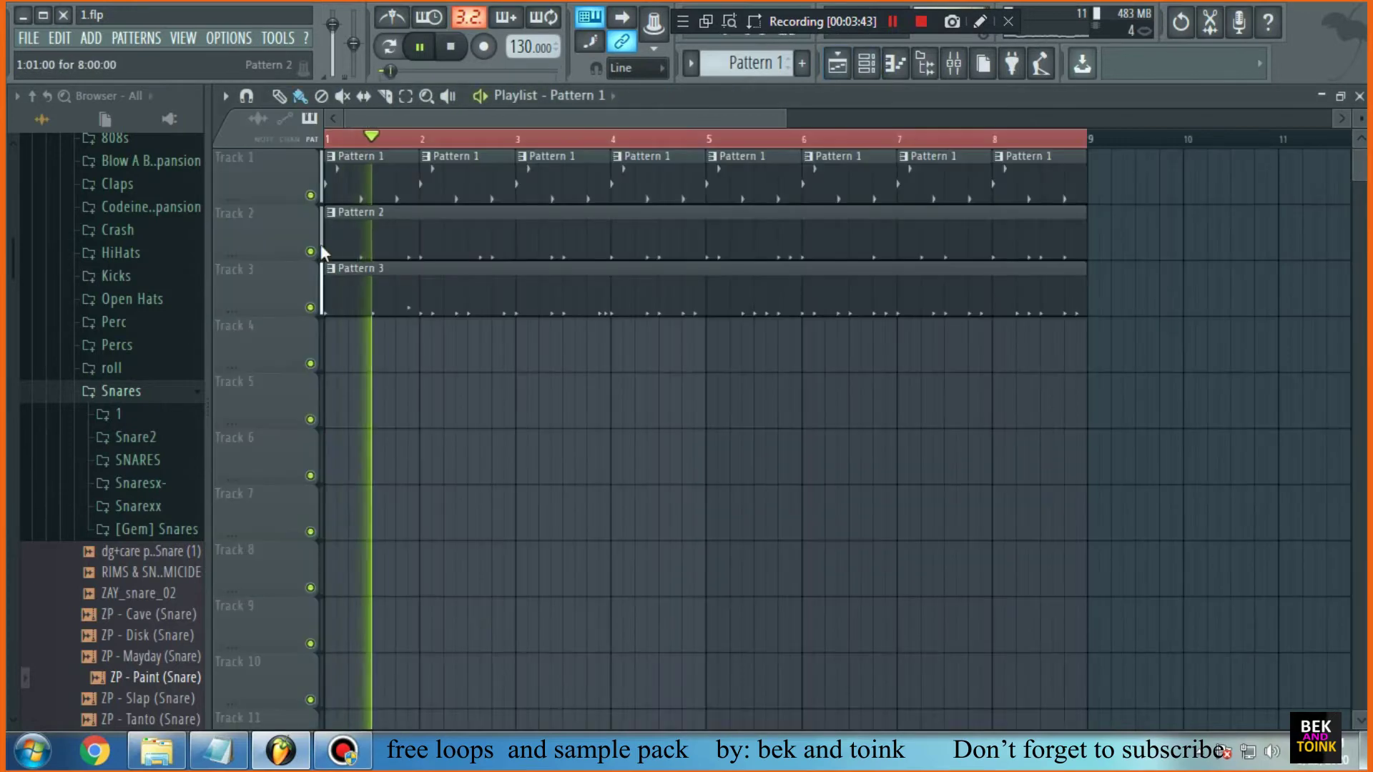
# Mute playlist track 2, recheck the bek notes, and open the mixer showing the effects on Insert 5
pyautogui.click(219, 751)
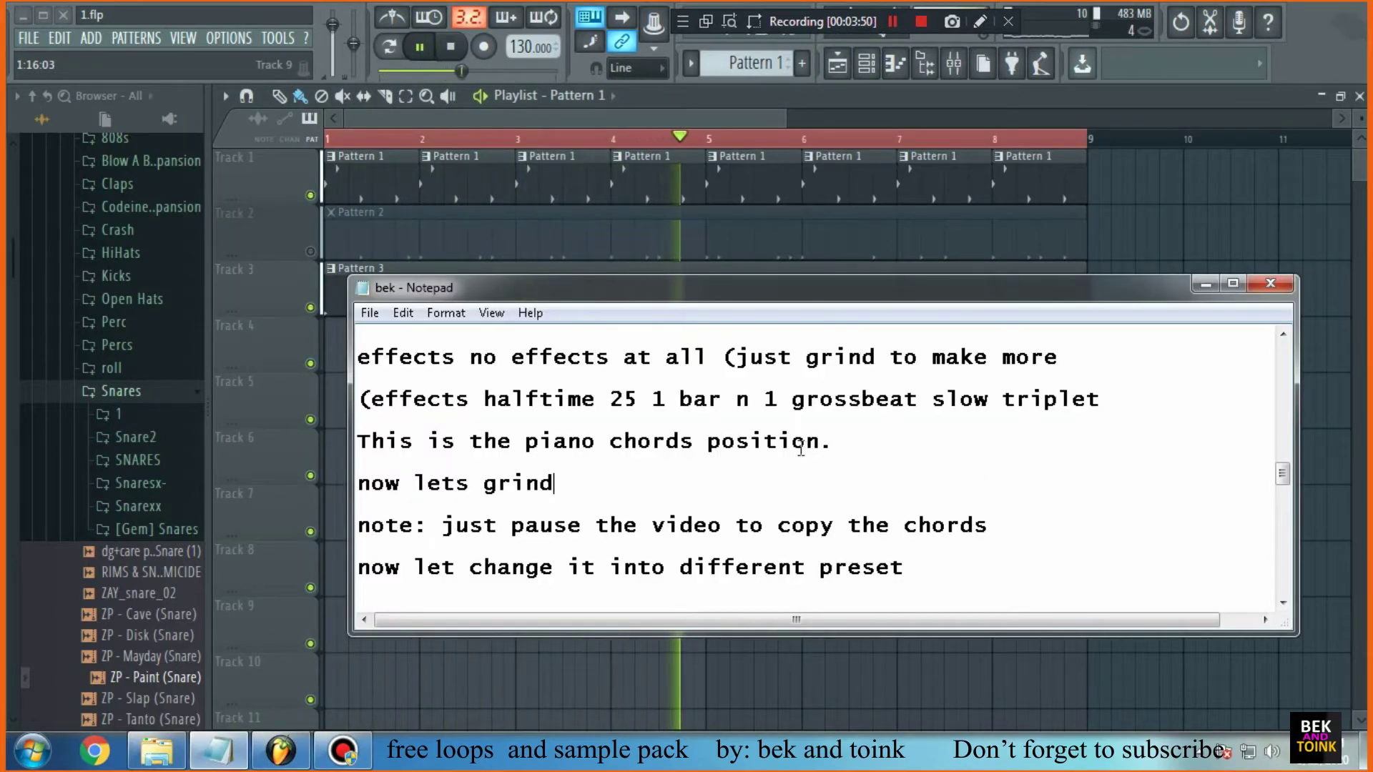
pyautogui.click(572, 245)
pyautogui.click(867, 66)
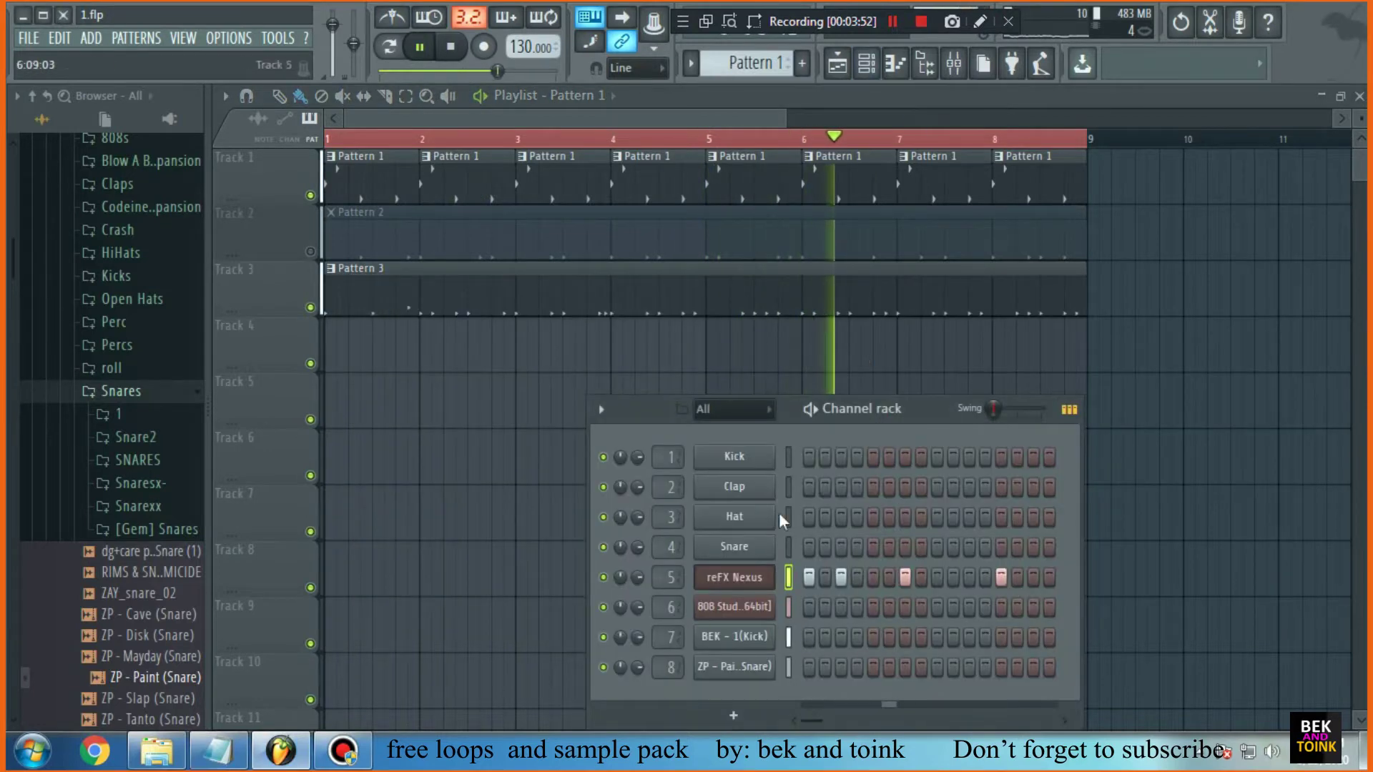
pyautogui.click(954, 65)
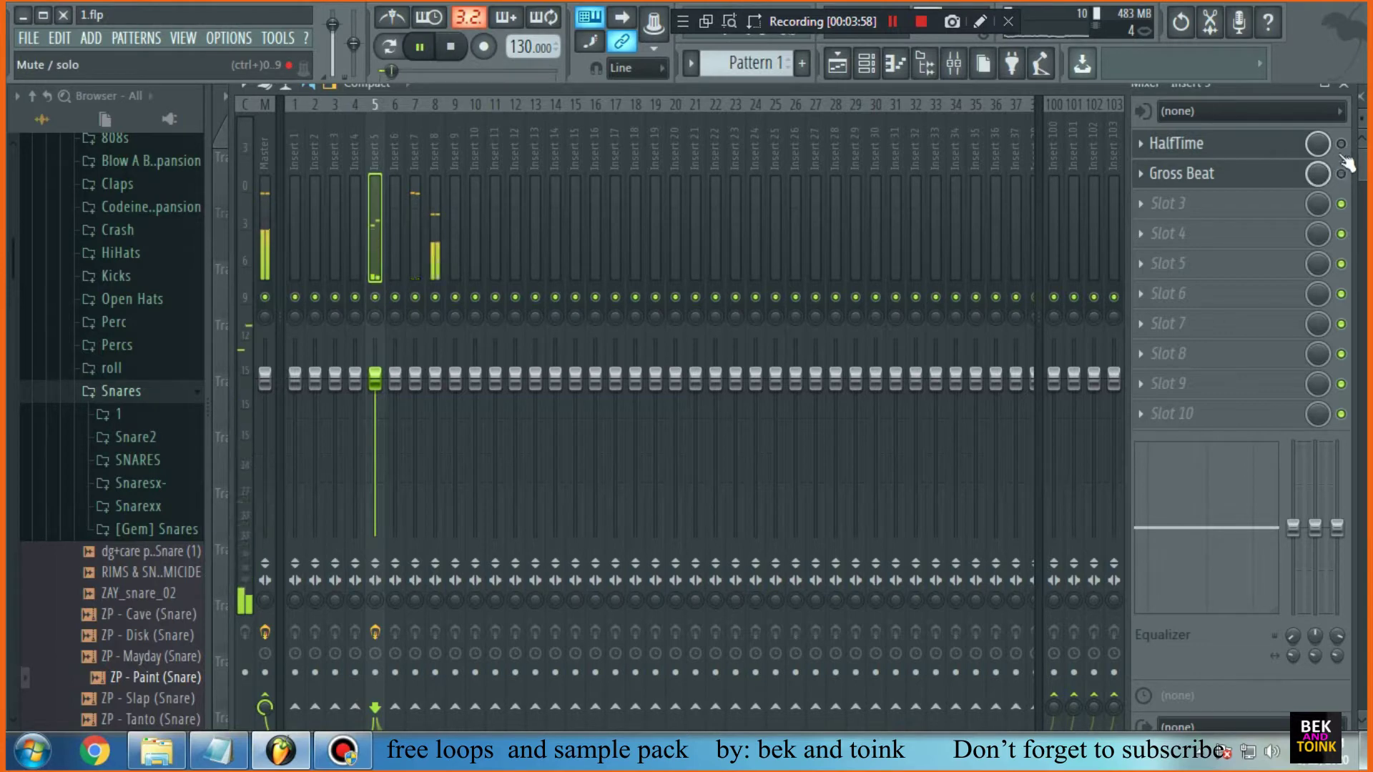
# Stop playback and replace the reFX Nexus instrument on channel 5 with TrackGod
pyautogui.click(440, 56)
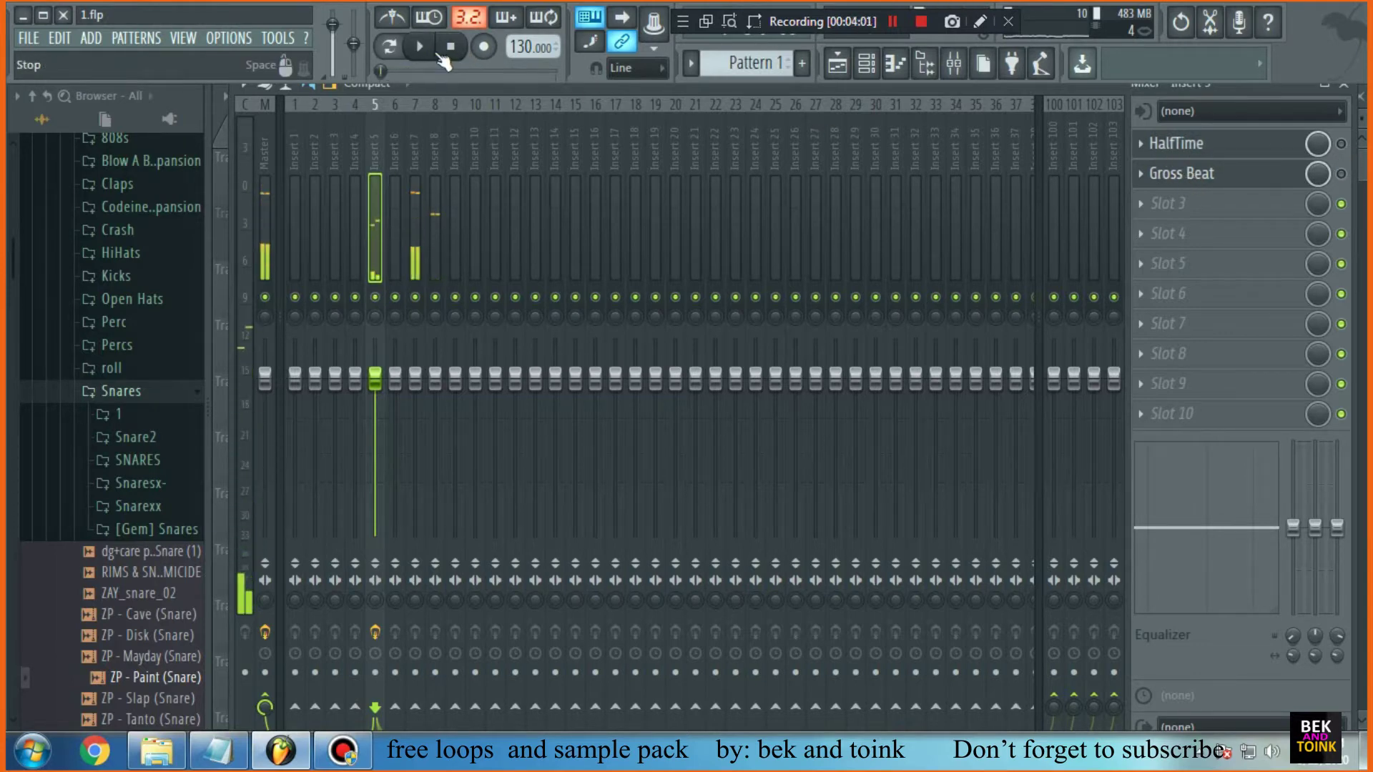
pyautogui.click(879, 73)
pyautogui.rightClick(756, 583)
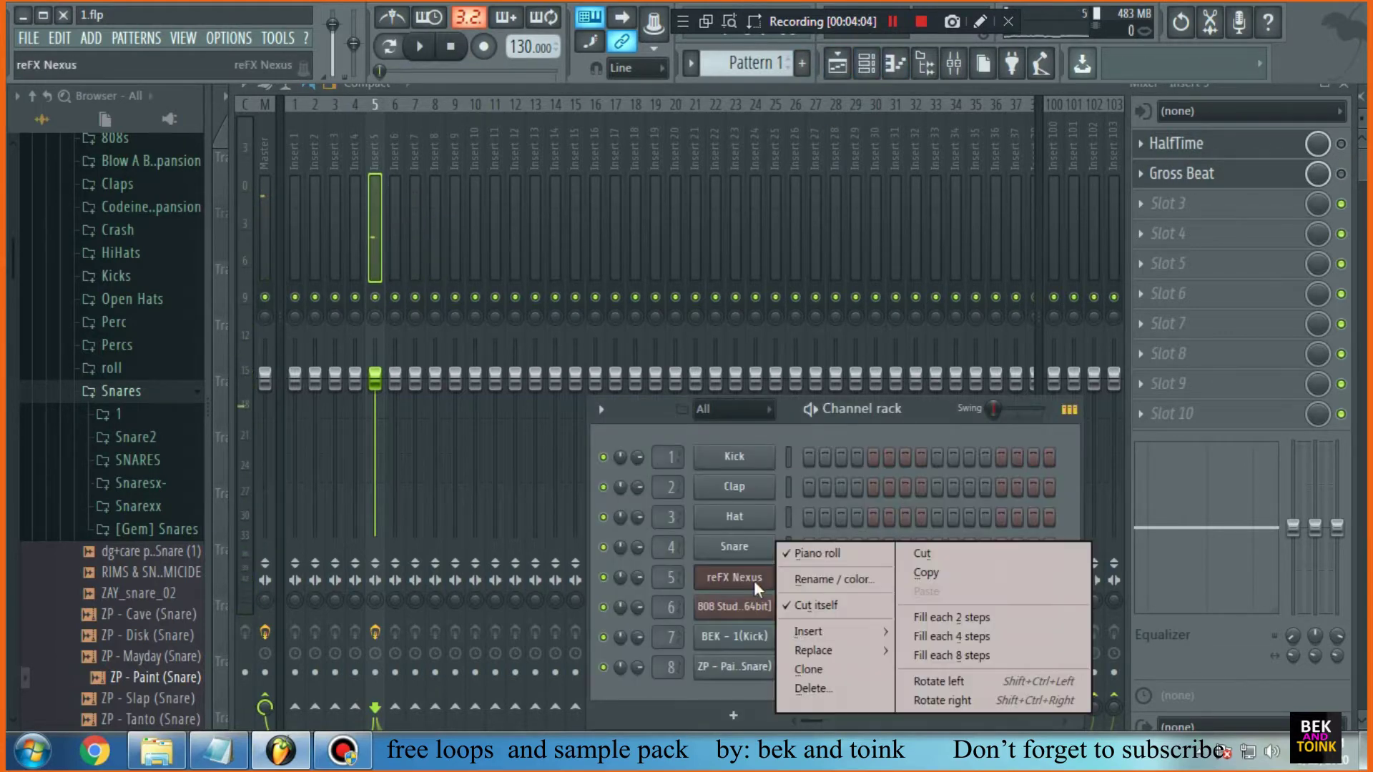
pyautogui.moveTo(830, 651)
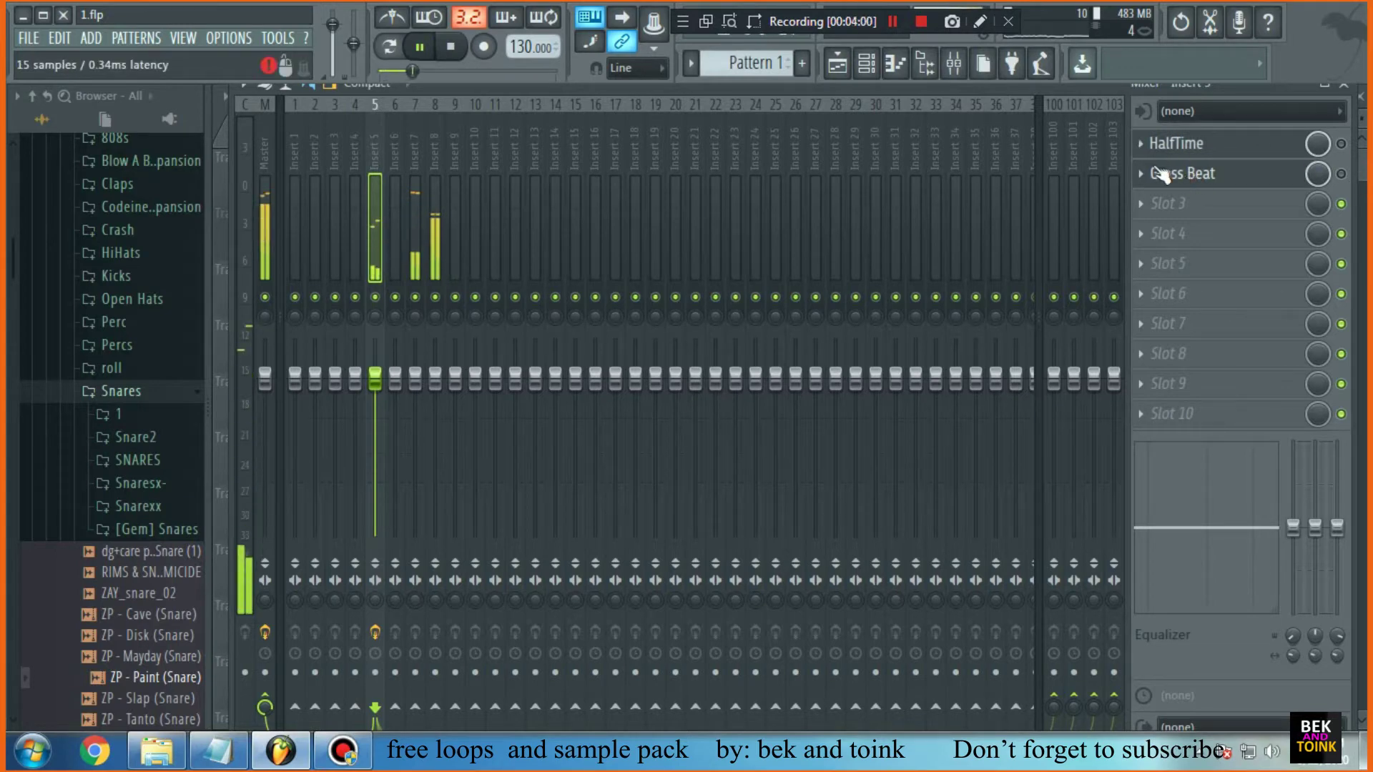
pyautogui.click(461, 50)
pyautogui.click(867, 63)
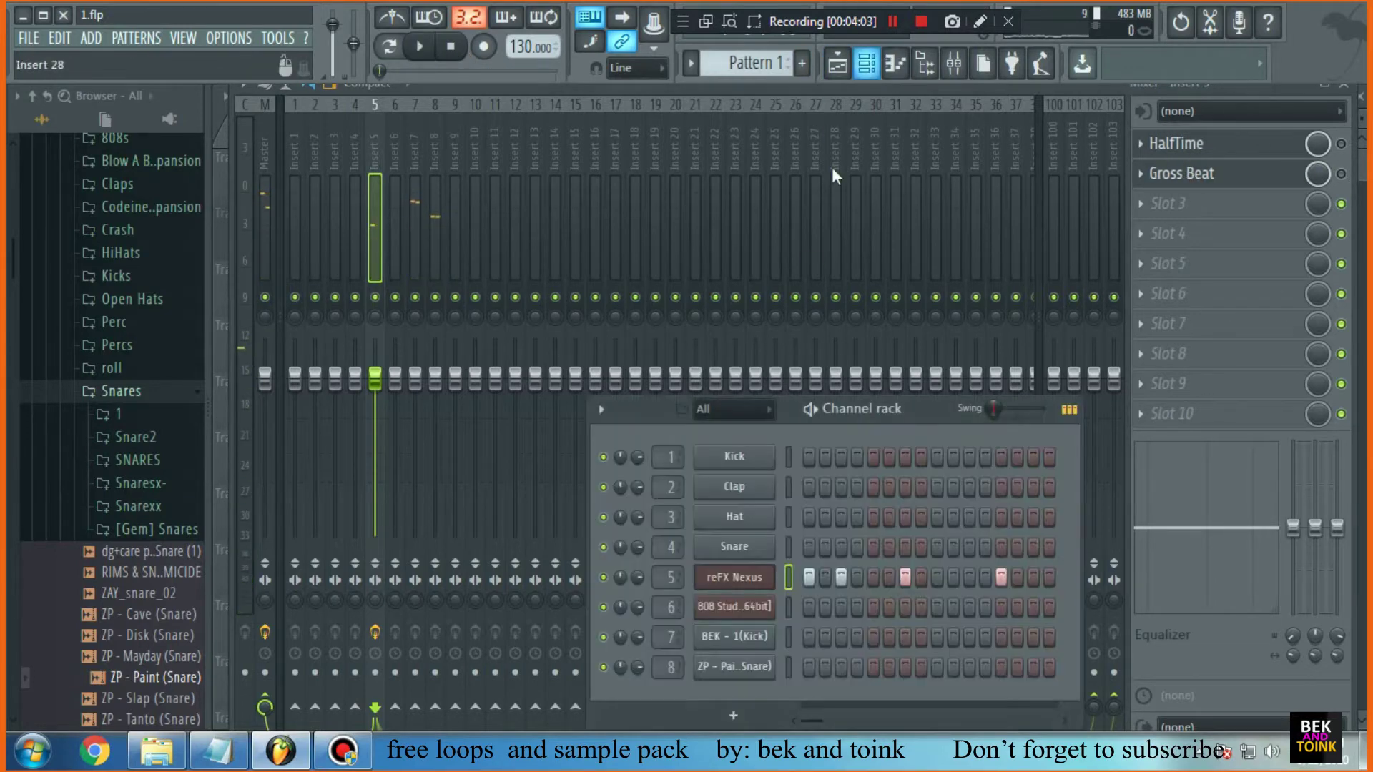
pyautogui.rightClick(764, 592)
pyautogui.moveTo(821, 648)
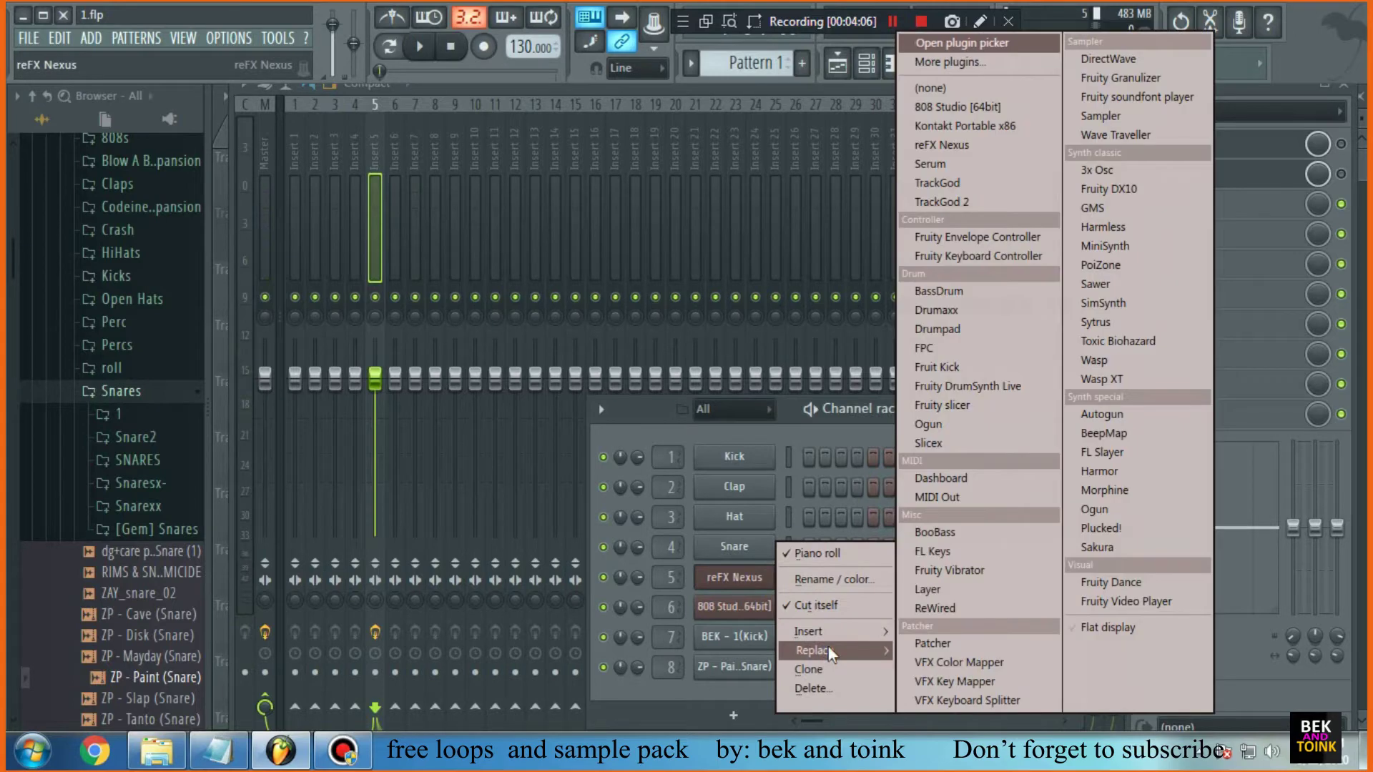
pyautogui.click(983, 183)
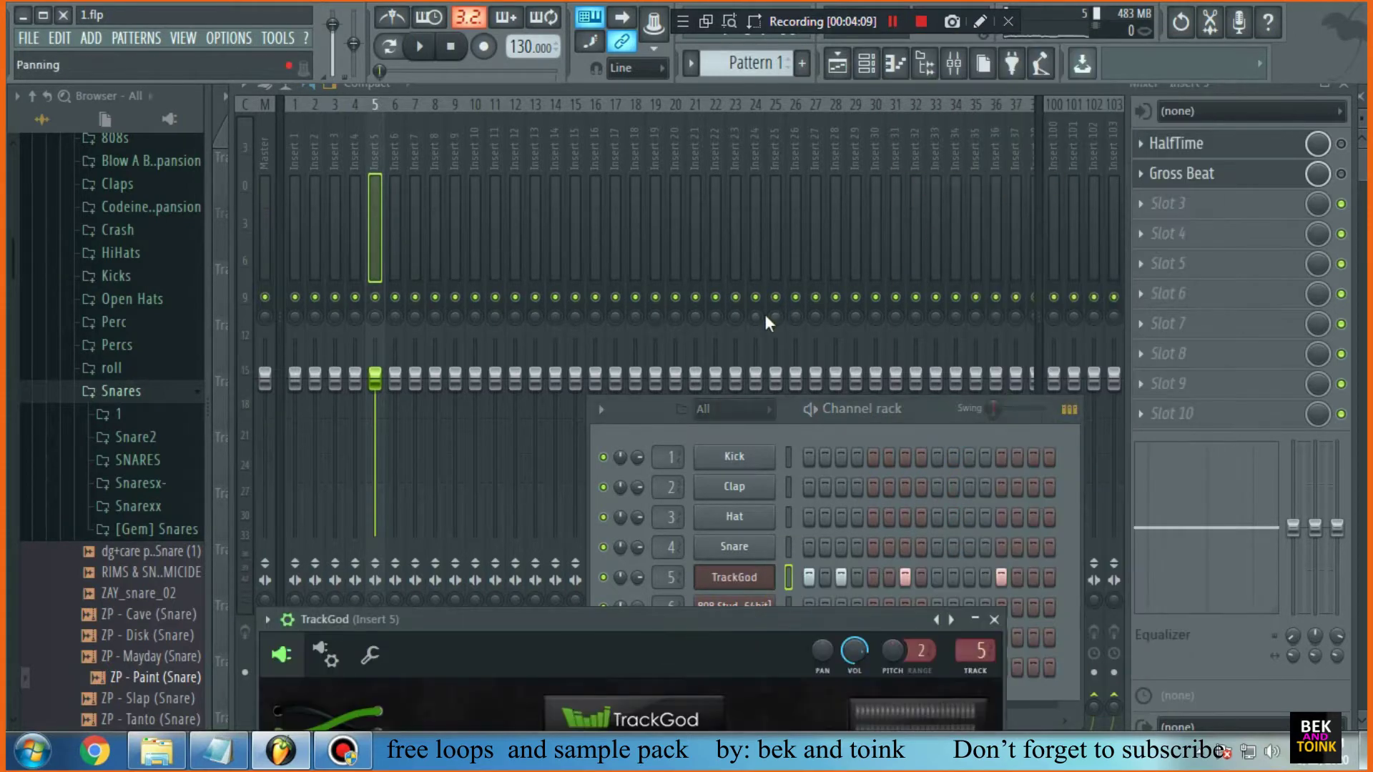
# Move the TrackGod window up into view, choose the ARP - Bad and Boujee (B) sound, and start playback
pyautogui.moveTo(700, 634); pyautogui.dragTo(801, 208)
pyautogui.click(826, 583)
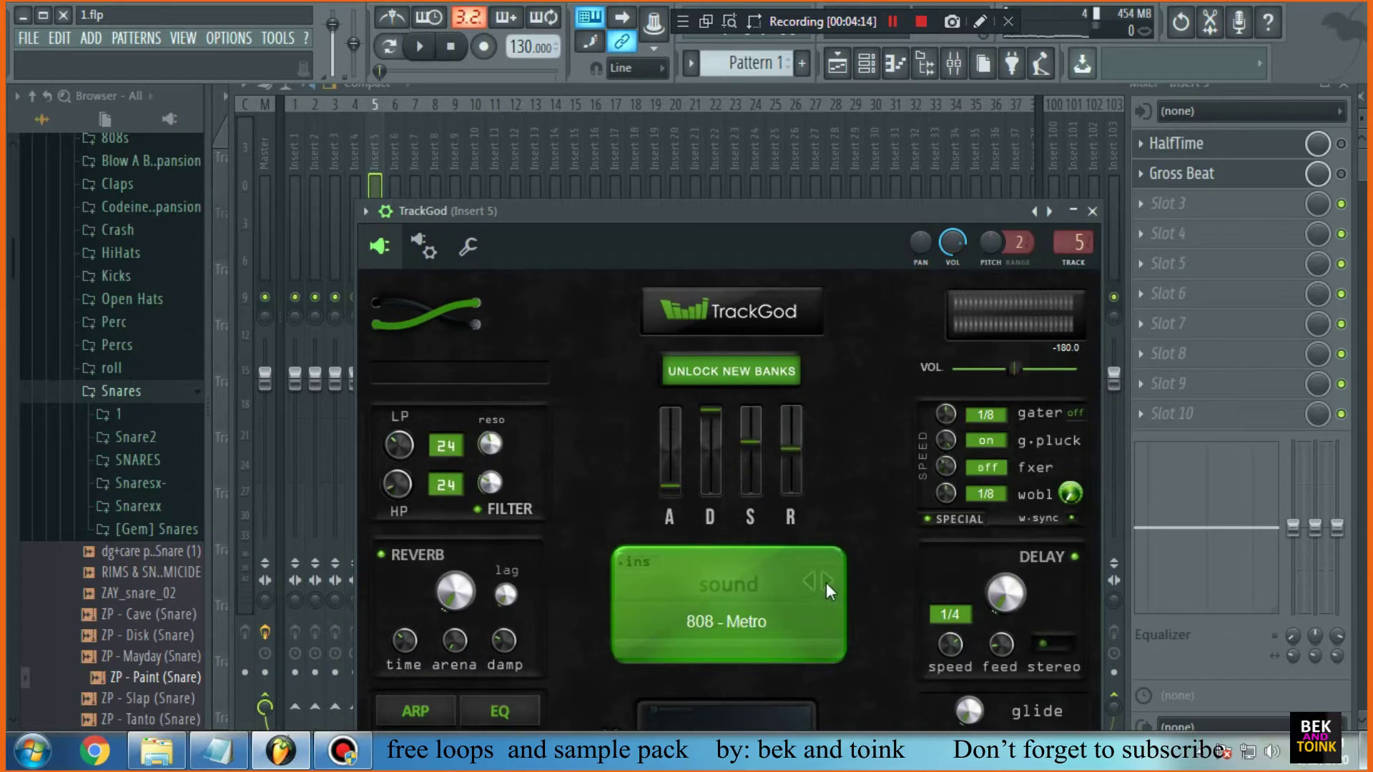
pyautogui.press('space')
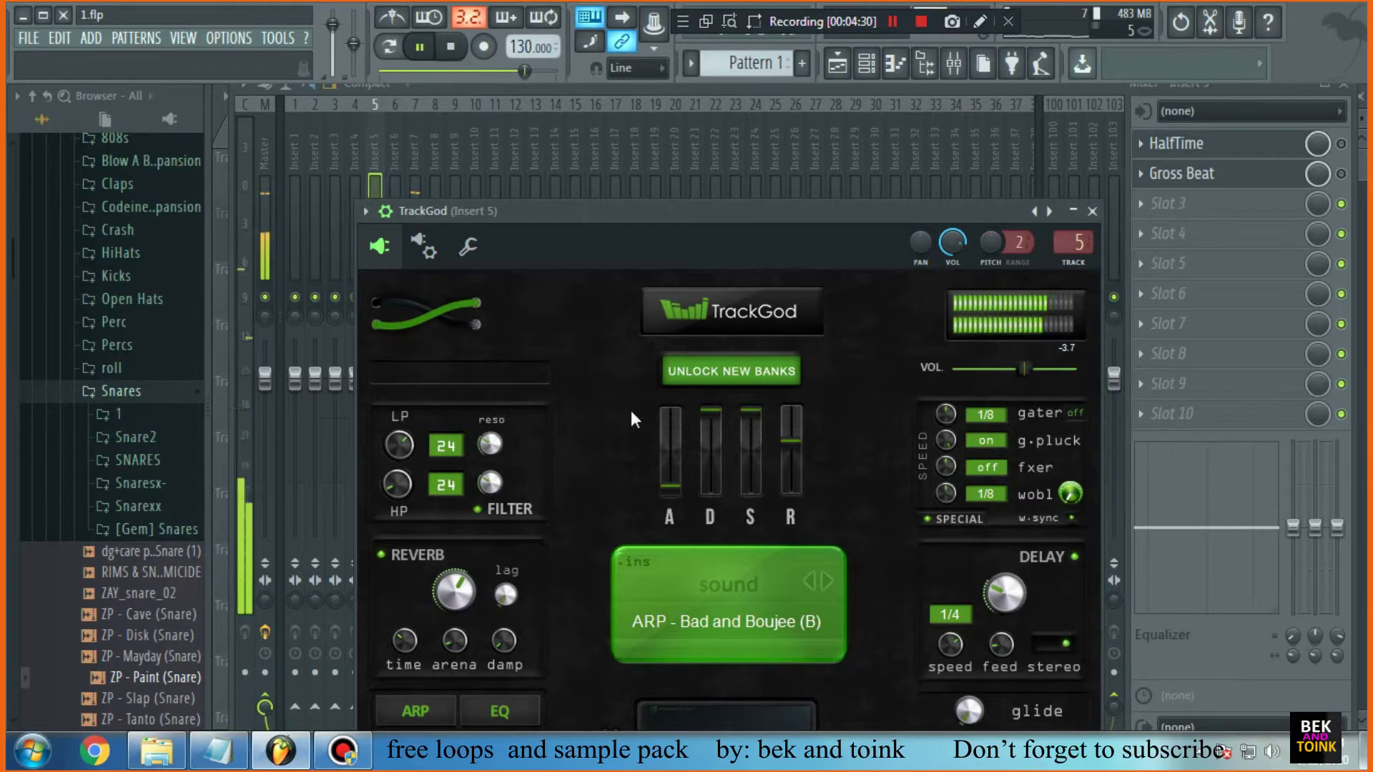
# Add Effector to slot 3 of Insert 5, select its Phaser effect, and move the XY point to about X 24 in the upper part of the grid
pyautogui.click(1187, 204)
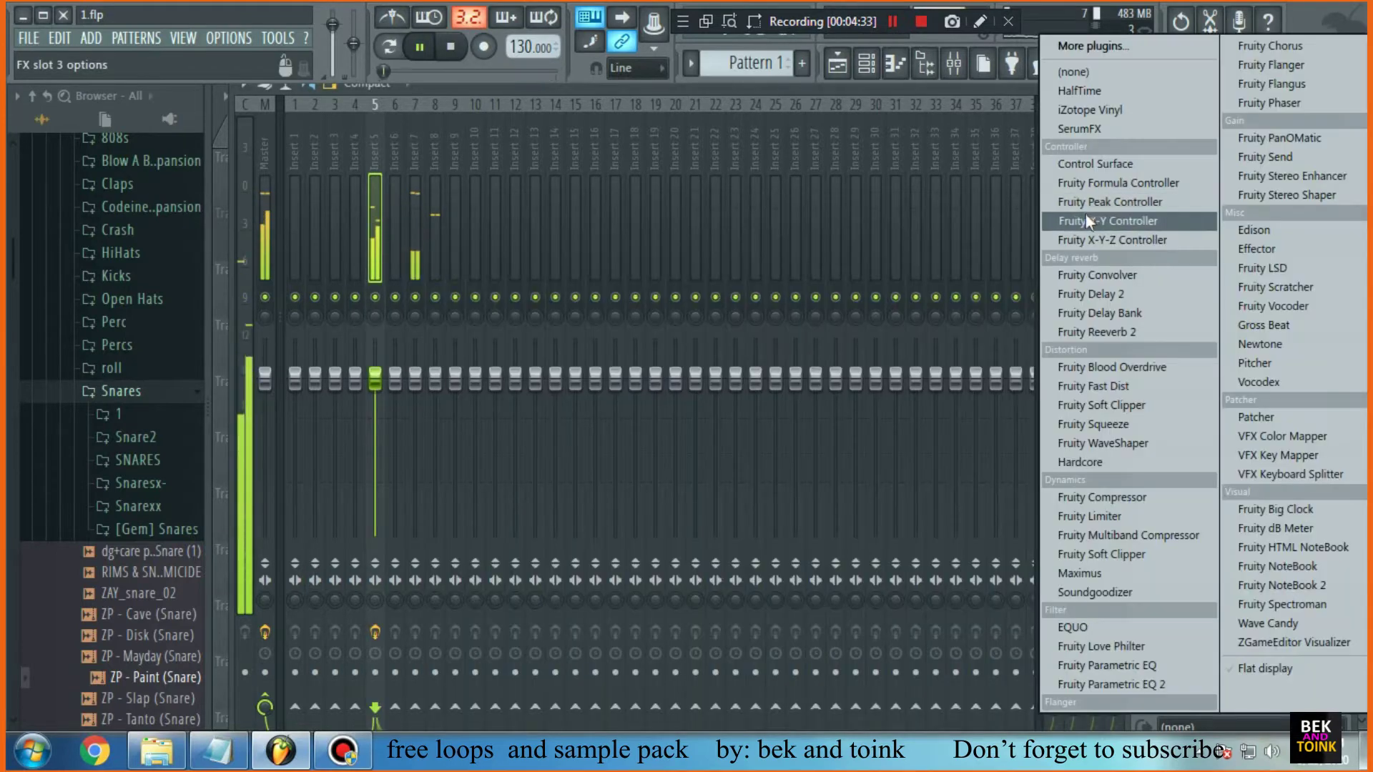
pyautogui.click(1256, 249)
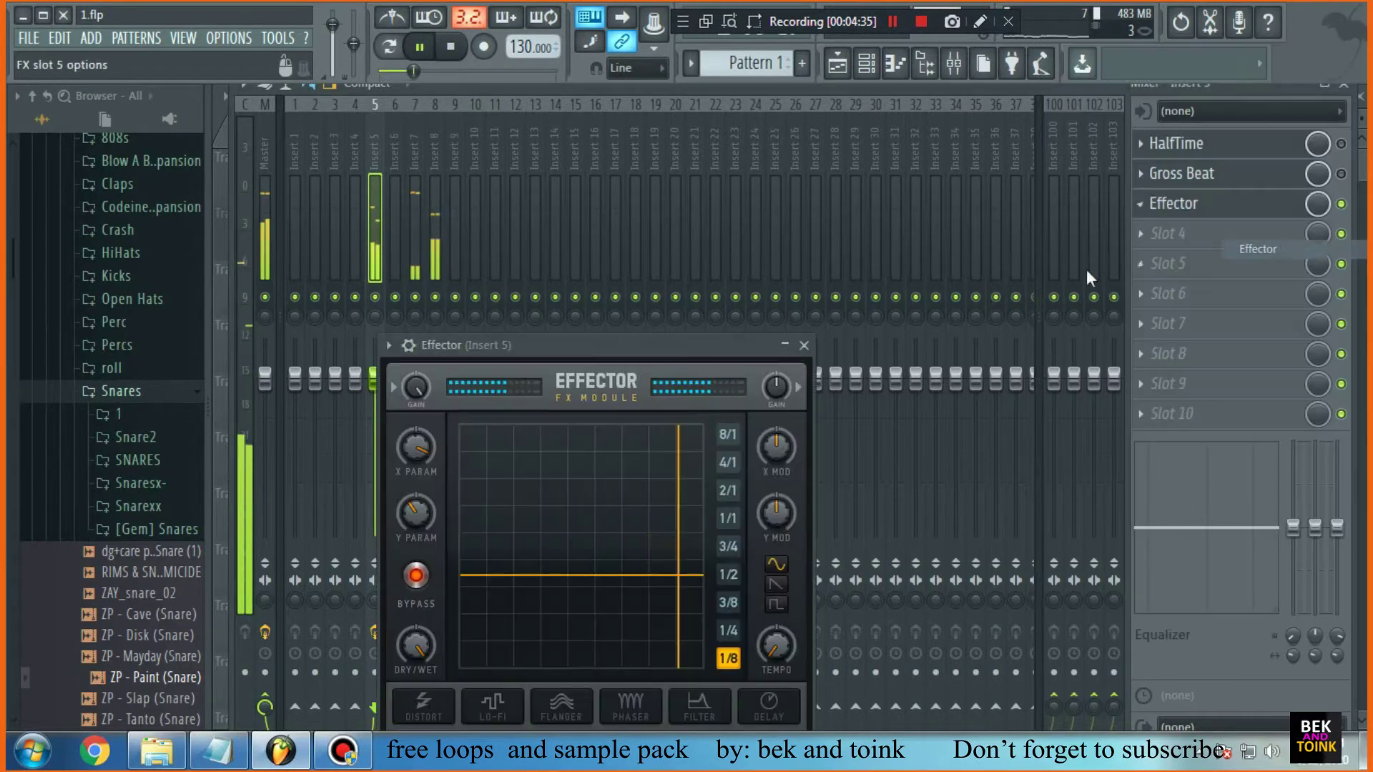
pyautogui.moveTo(612, 351); pyautogui.dragTo(662, 159)
pyautogui.click(680, 515)
pyautogui.moveTo(643, 315); pyautogui.dragTo(611, 271)
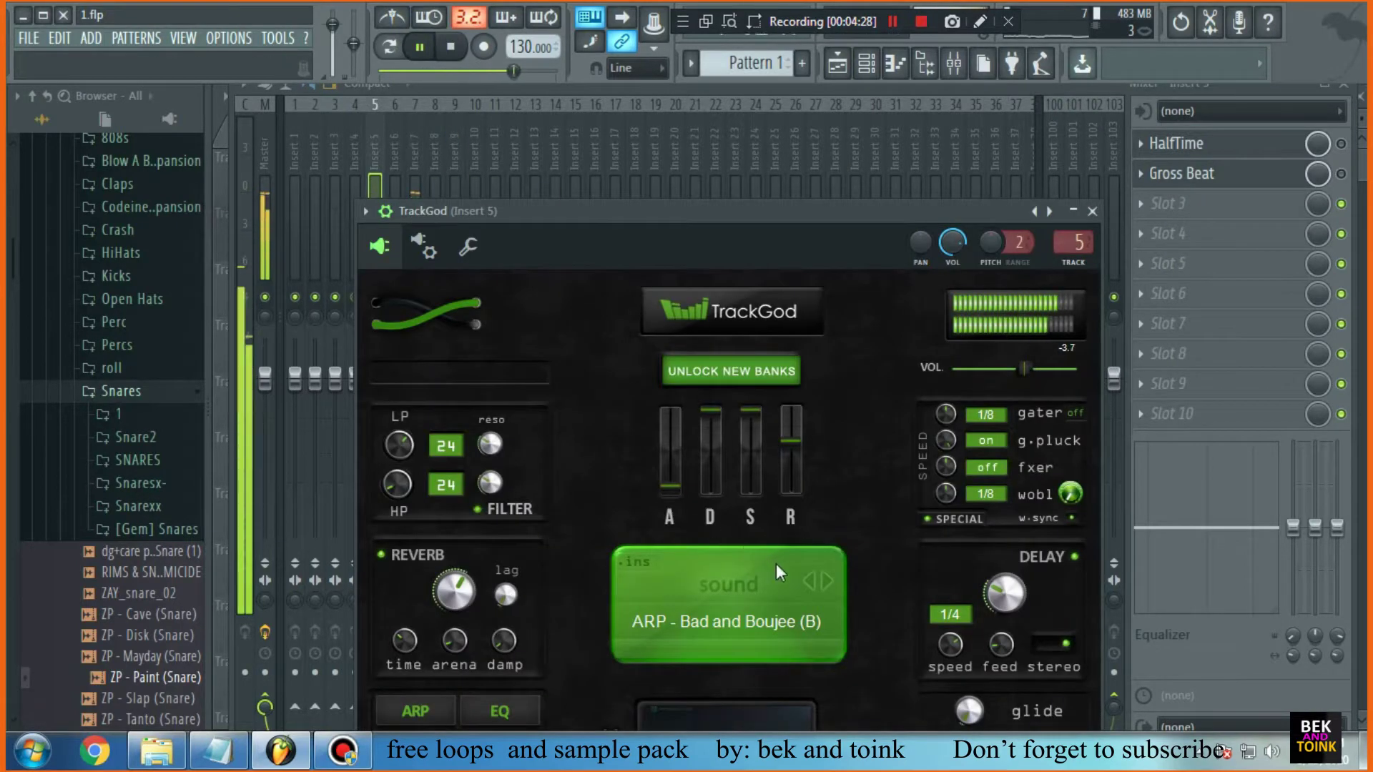
pyautogui.click(1189, 211)
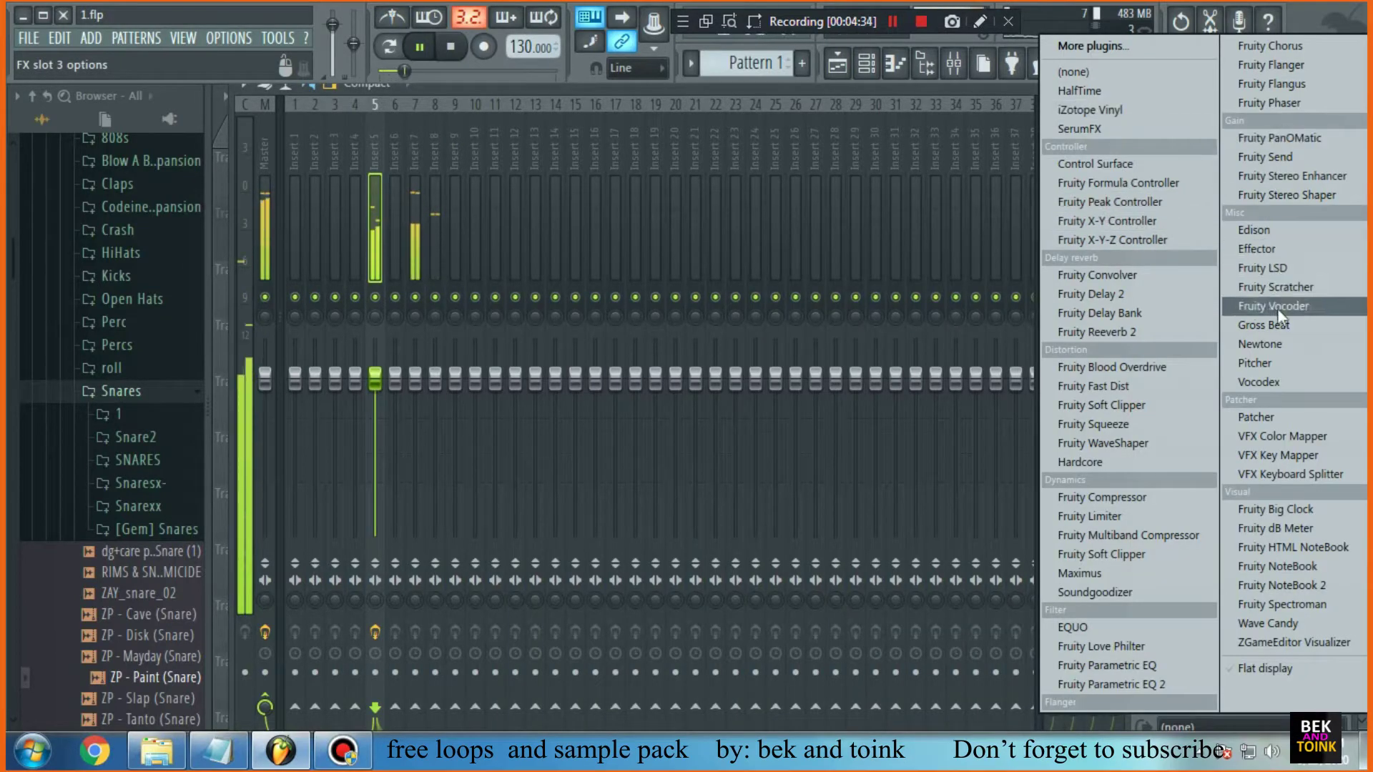
pyautogui.click(1263, 248)
pyautogui.moveTo(605, 368); pyautogui.dragTo(655, 177)
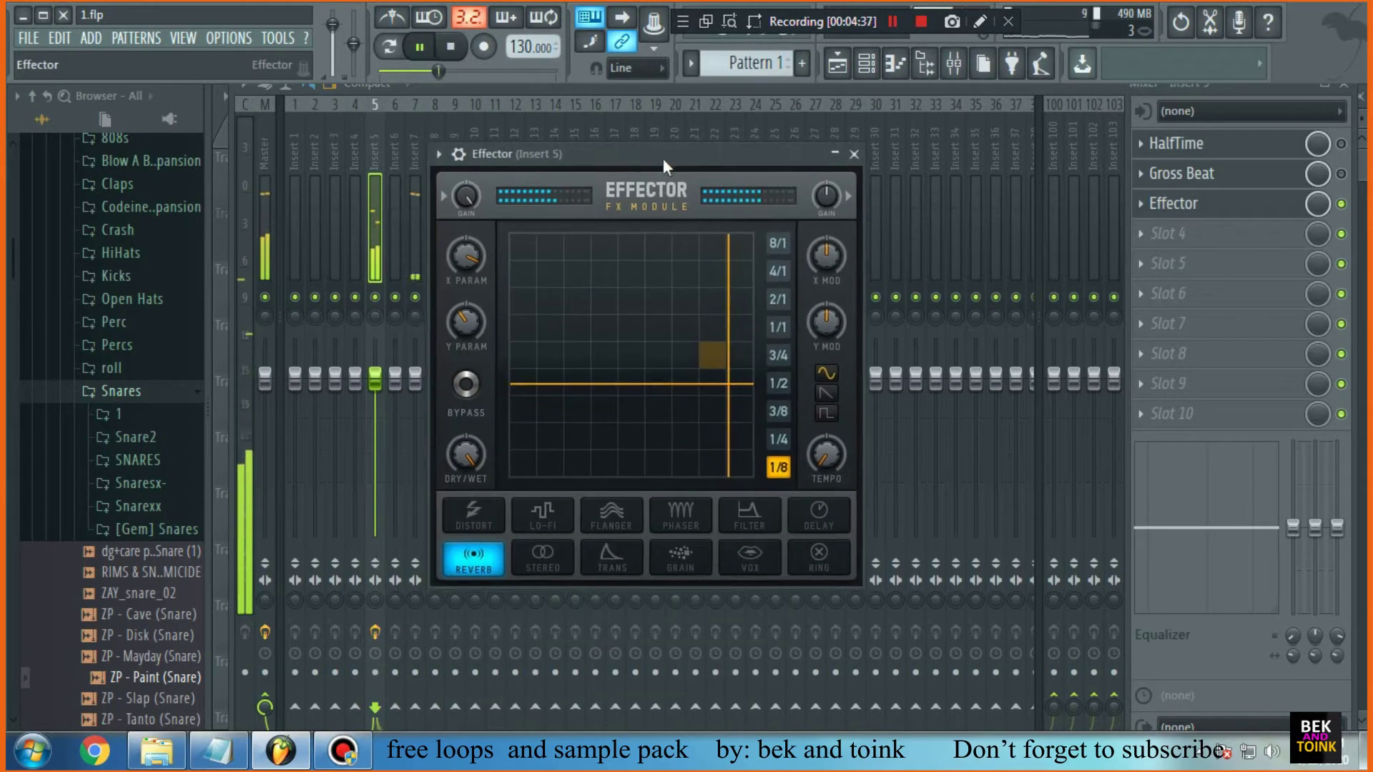
pyautogui.click(692, 520)
pyautogui.moveTo(679, 366); pyautogui.dragTo(569, 279)
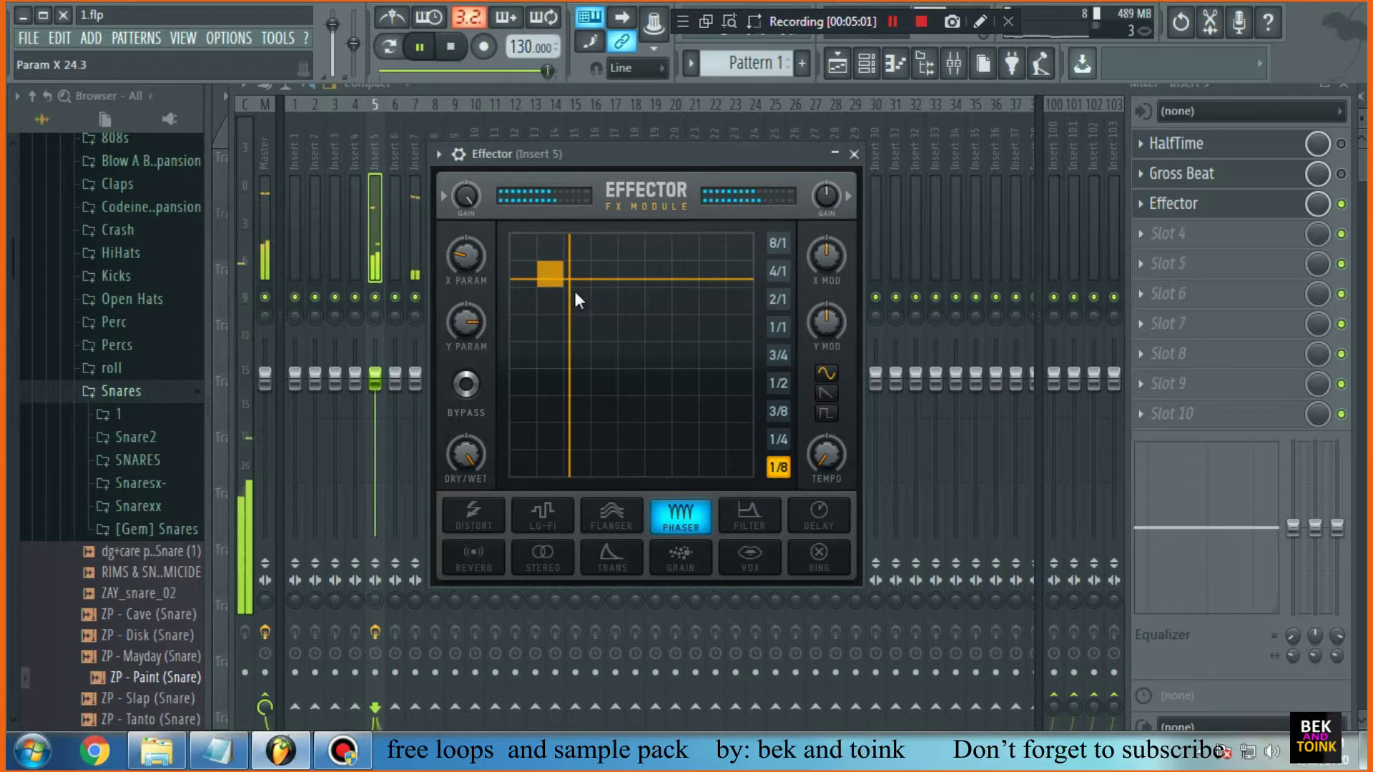
# Add a second Gross Beat to slot 4 of Insert 5 and switch it to the next preset
pyautogui.click(1180, 233)
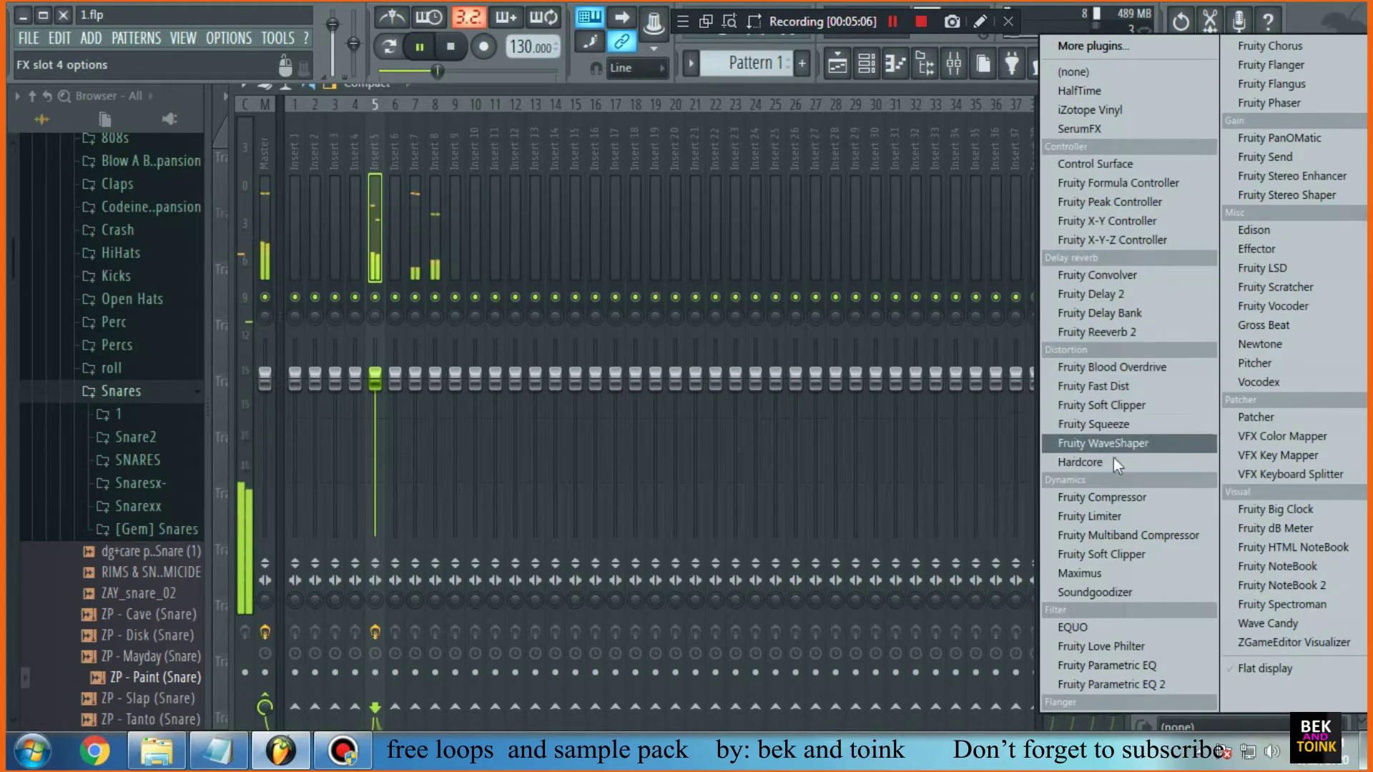
pyautogui.click(1265, 325)
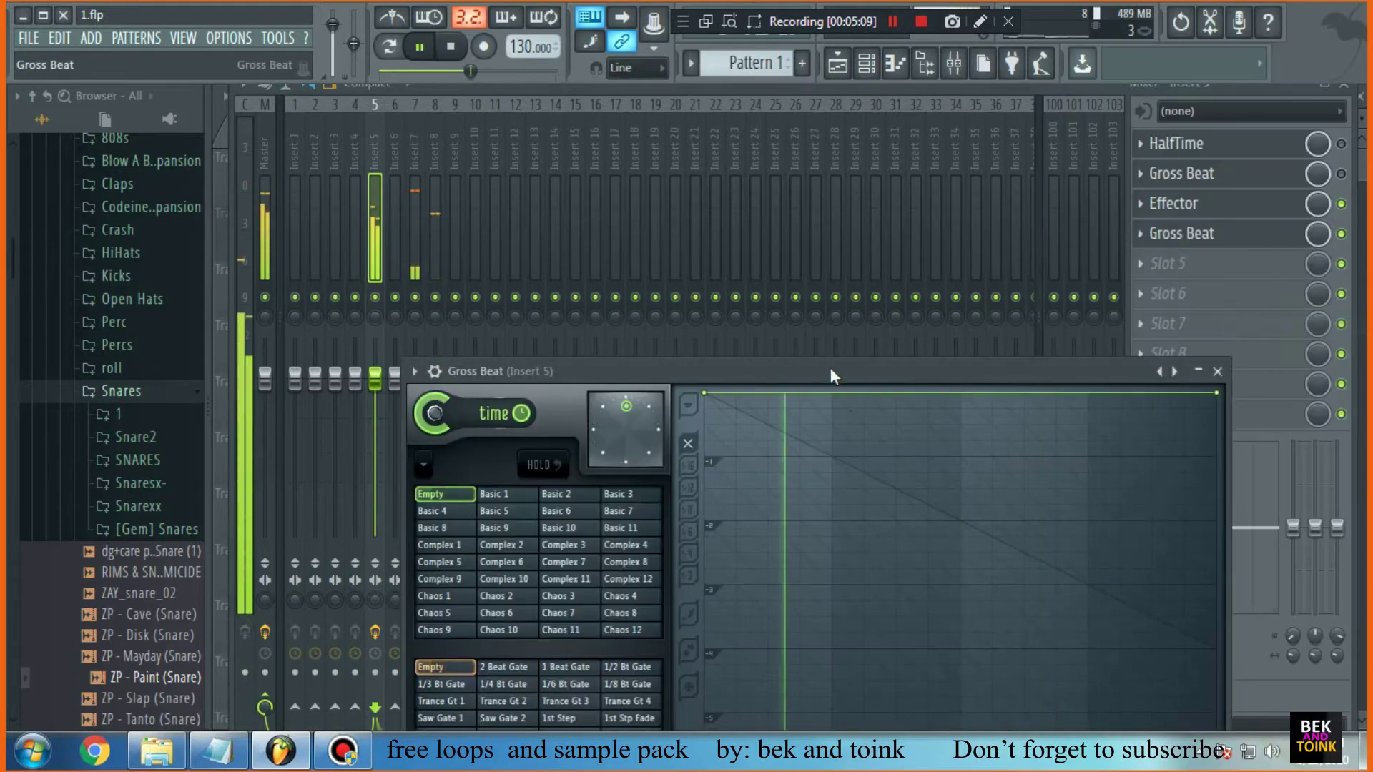
pyautogui.moveTo(830, 368); pyautogui.dragTo(829, 233)
pyautogui.click(1175, 231)
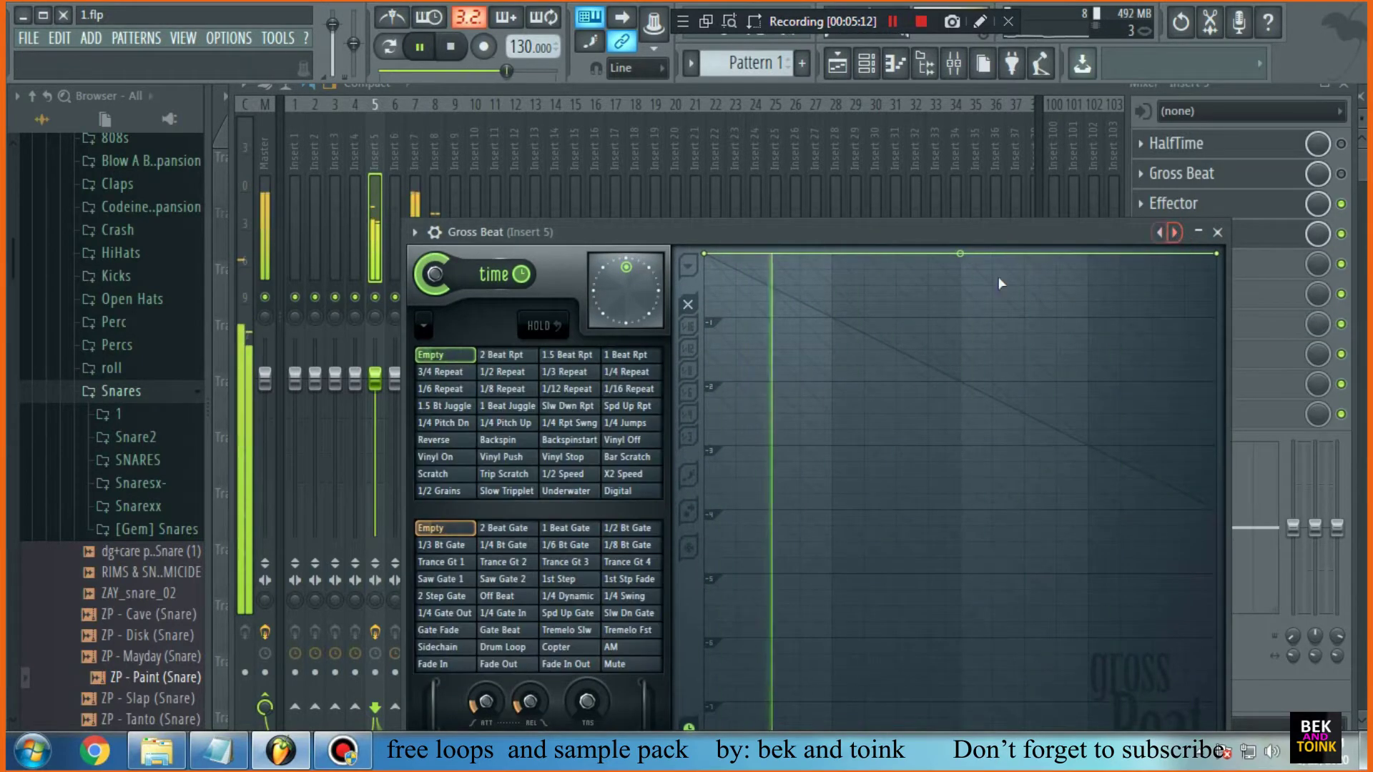
pyautogui.click(632, 475)
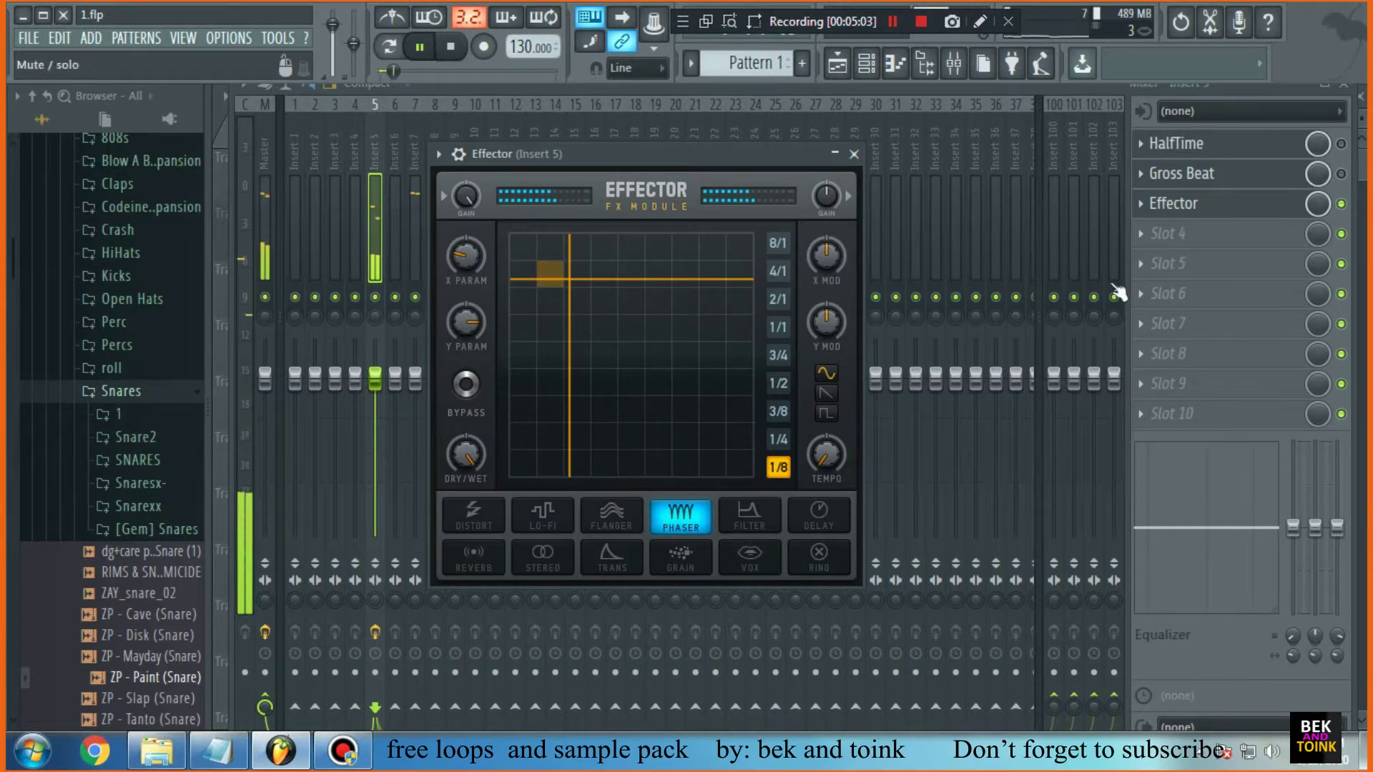
pyautogui.click(1180, 235)
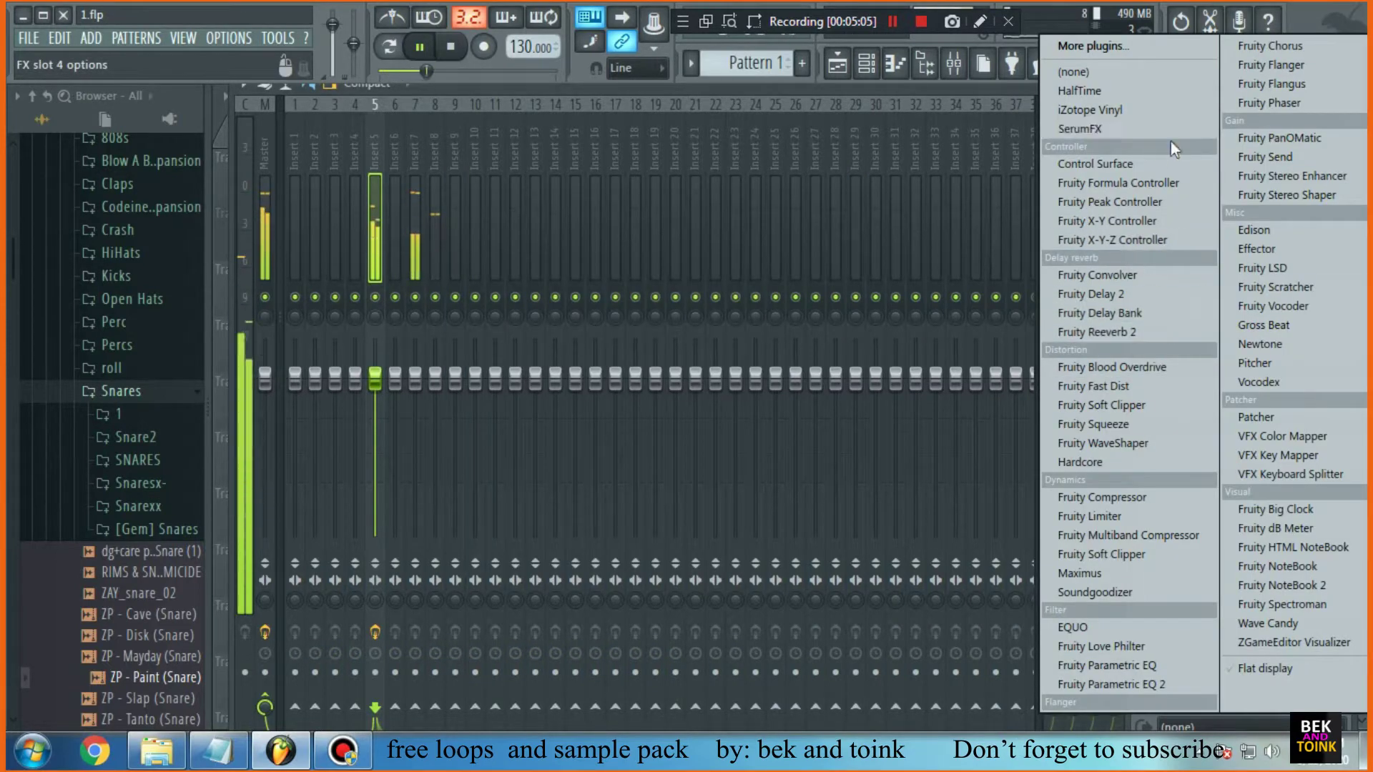
pyautogui.click(1282, 326)
pyautogui.moveTo(829, 347); pyautogui.dragTo(825, 229)
pyautogui.click(1175, 233)
# Audition Gross Beat's X2 Speed, Underwater and 1/2 Speed time effects, settle on Slow Tripplet, and close its window
pyautogui.click(632, 474)
pyautogui.click(577, 493)
pyautogui.click(520, 493)
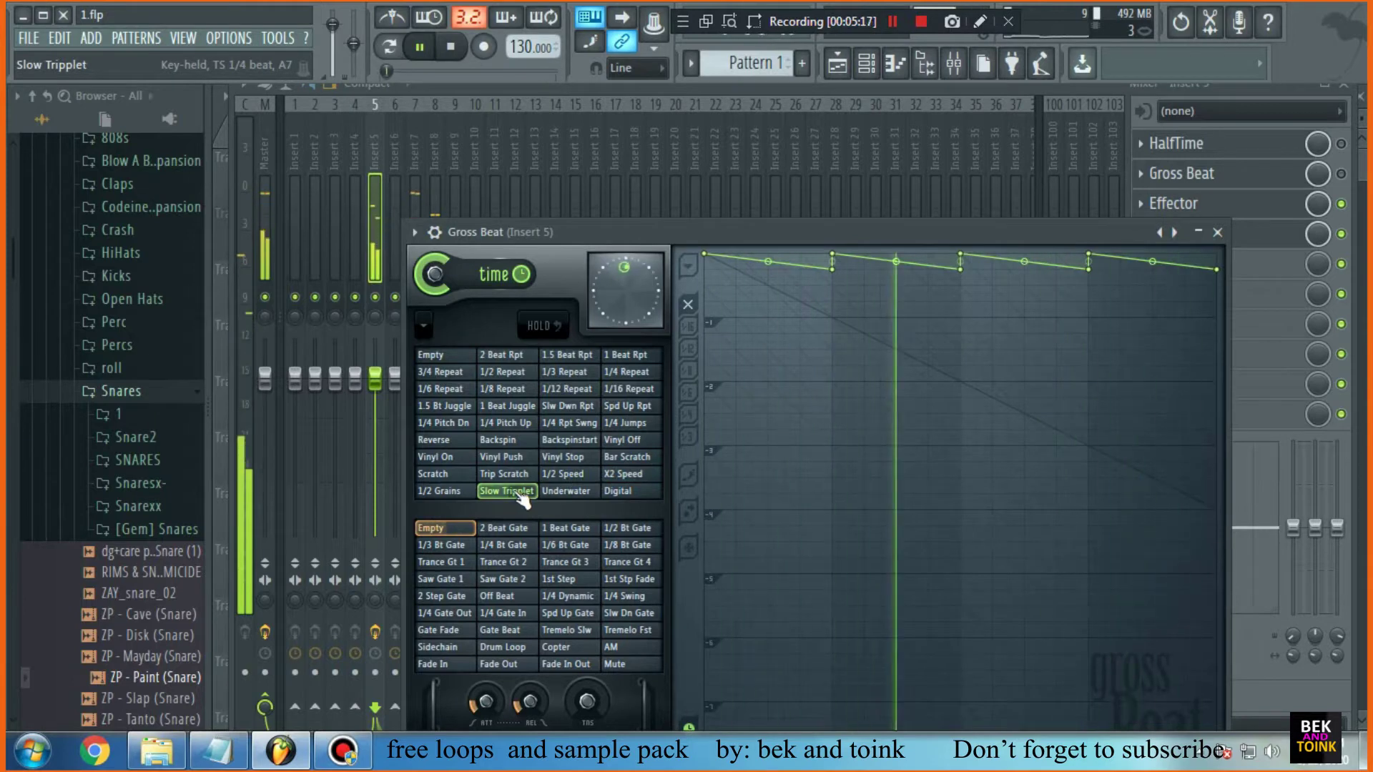
pyautogui.click(565, 475)
pyautogui.click(520, 492)
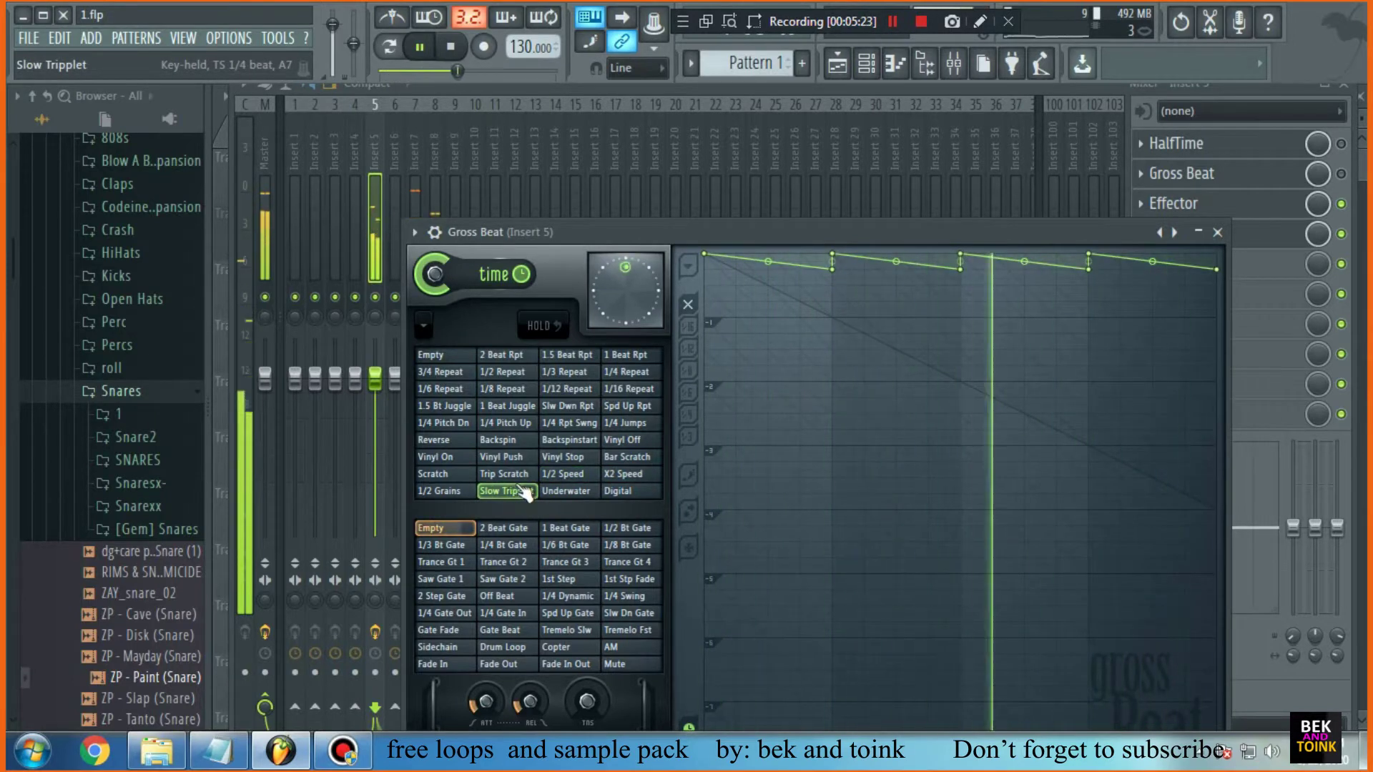
pyautogui.click(1217, 233)
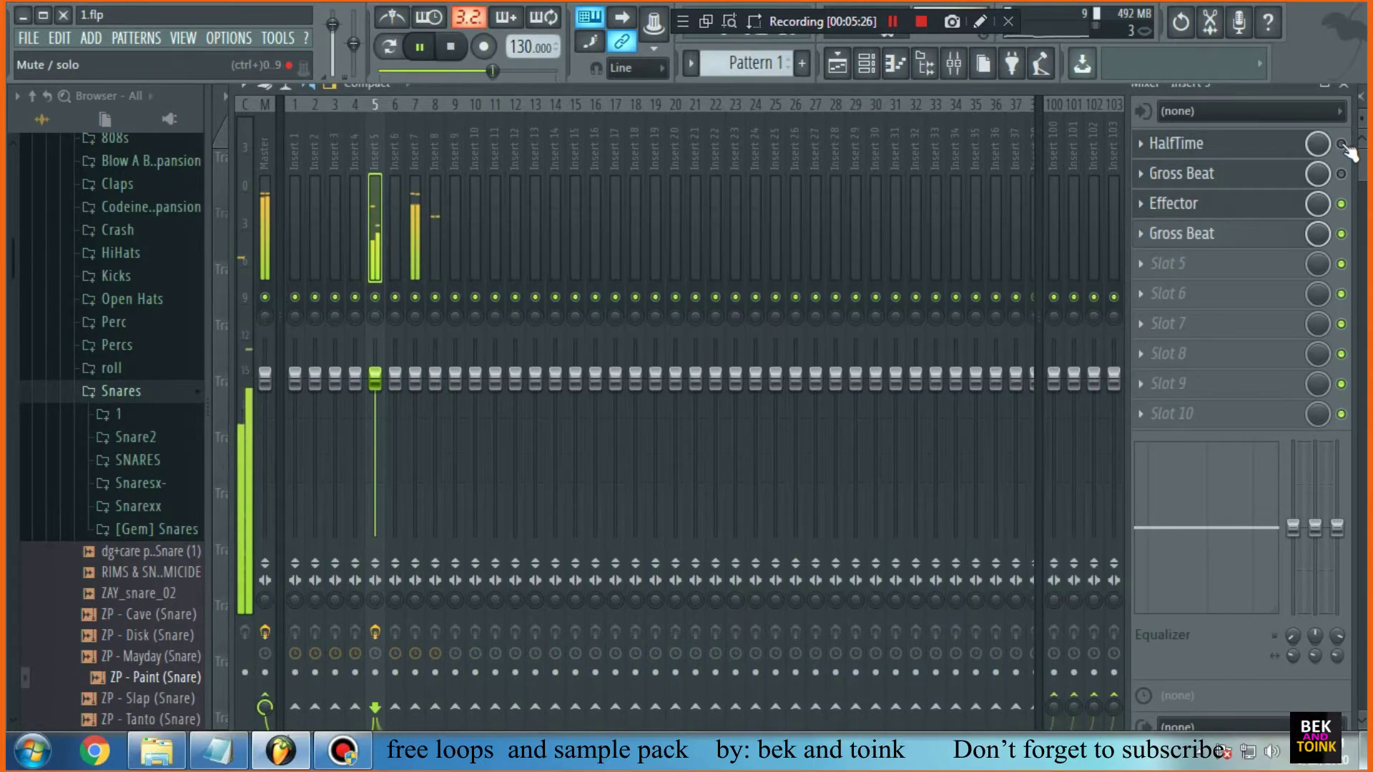
# Open TrackGod from the channel rack and audition its ARP sounds in order up to ARP - PluckGate
pyautogui.click(866, 63)
pyautogui.click(760, 583)
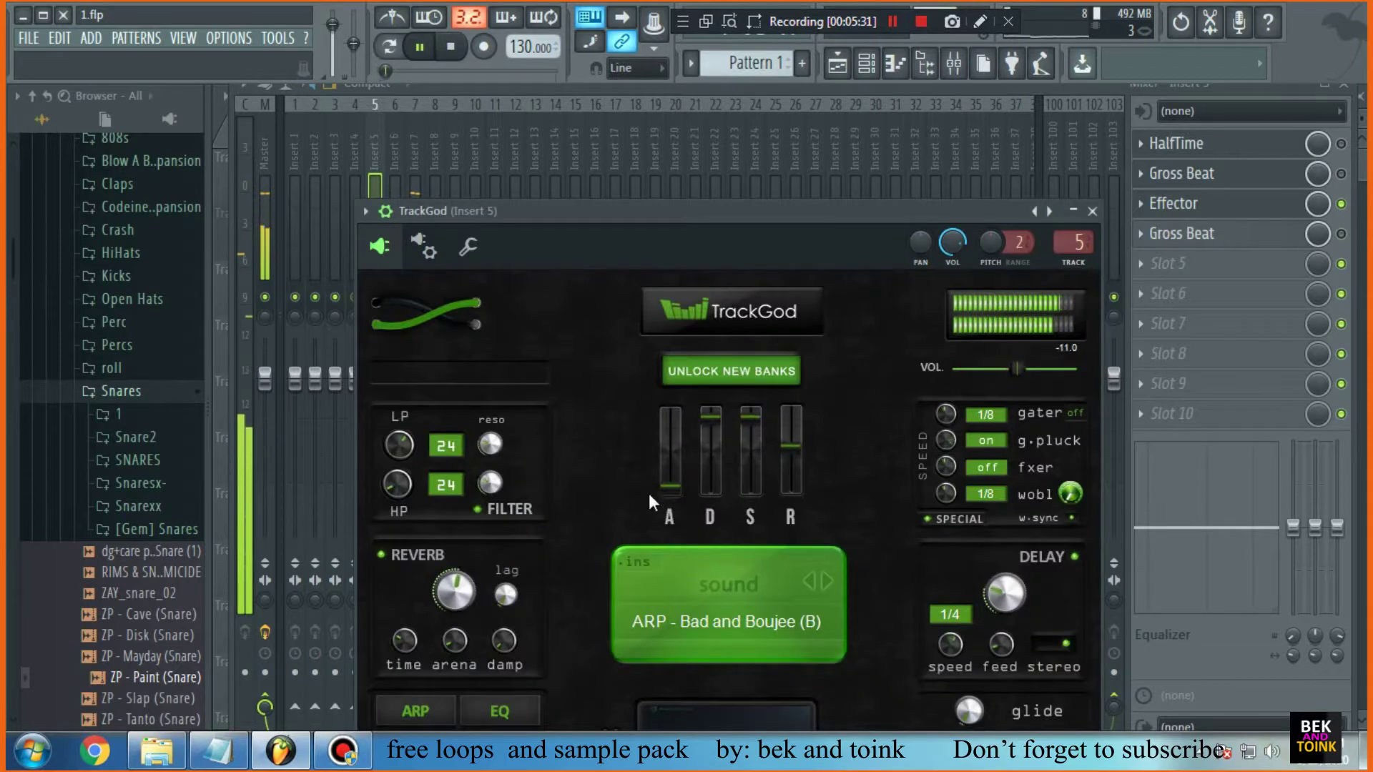
pyautogui.click(829, 586)
pyautogui.click(831, 585)
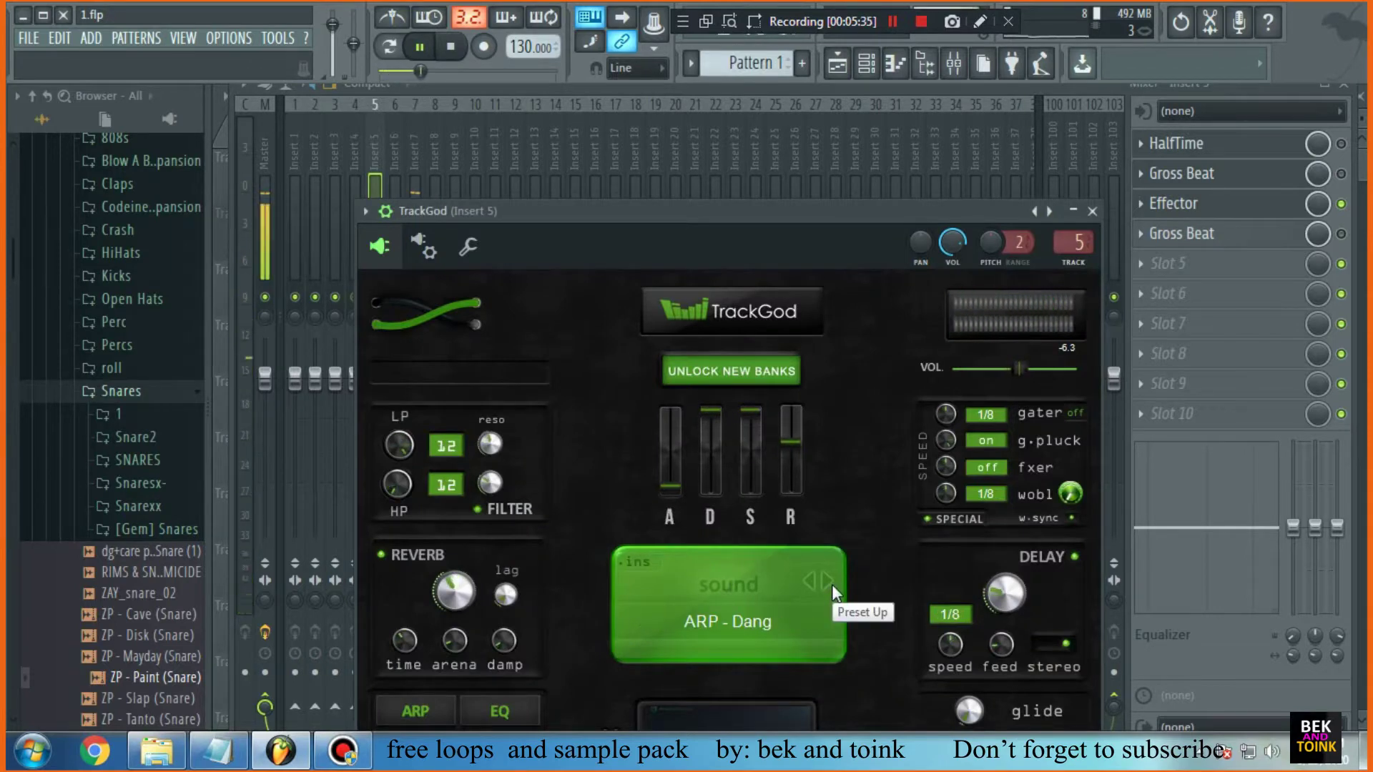
pyautogui.click(831, 585)
pyautogui.click(831, 585)
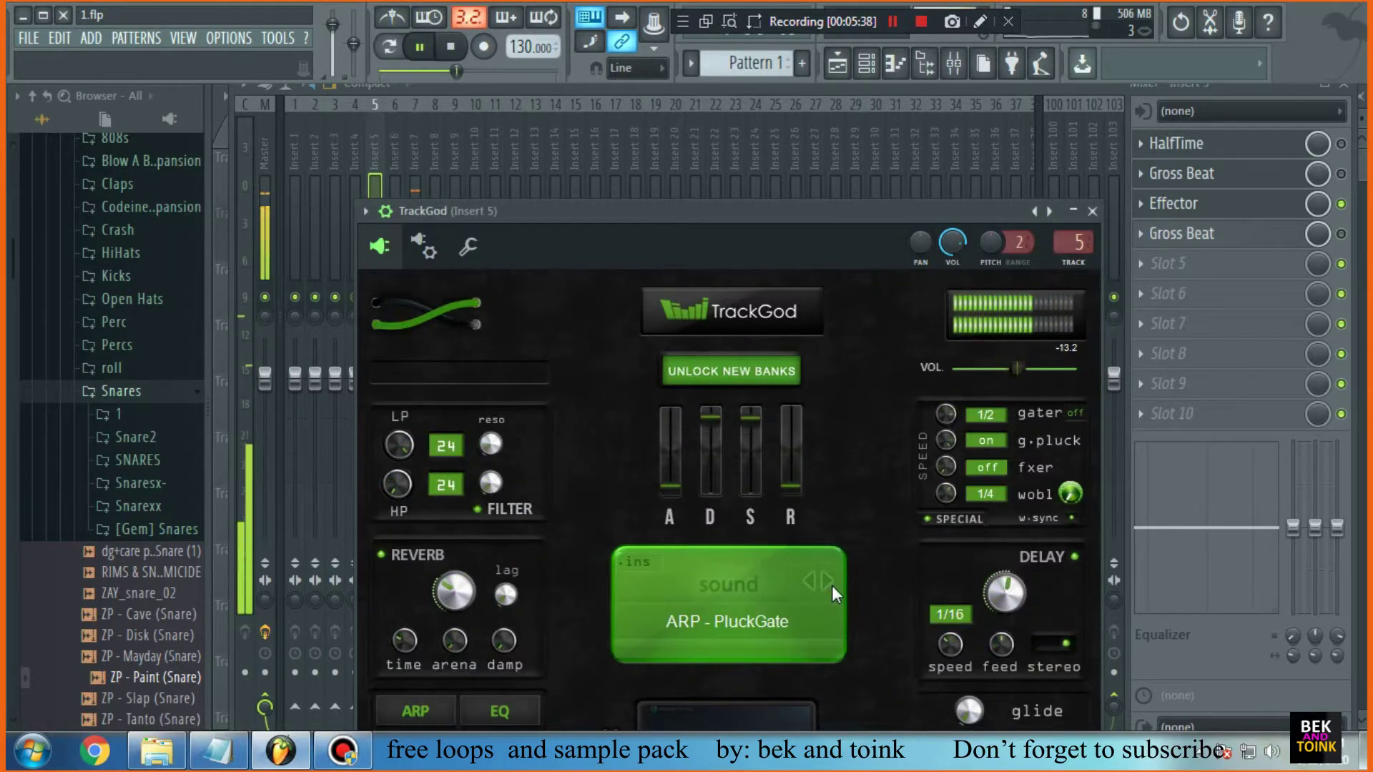
# Advance TrackGod through BL - Ay What A Bell to BL - Blicker and close its window
pyautogui.click(831, 585)
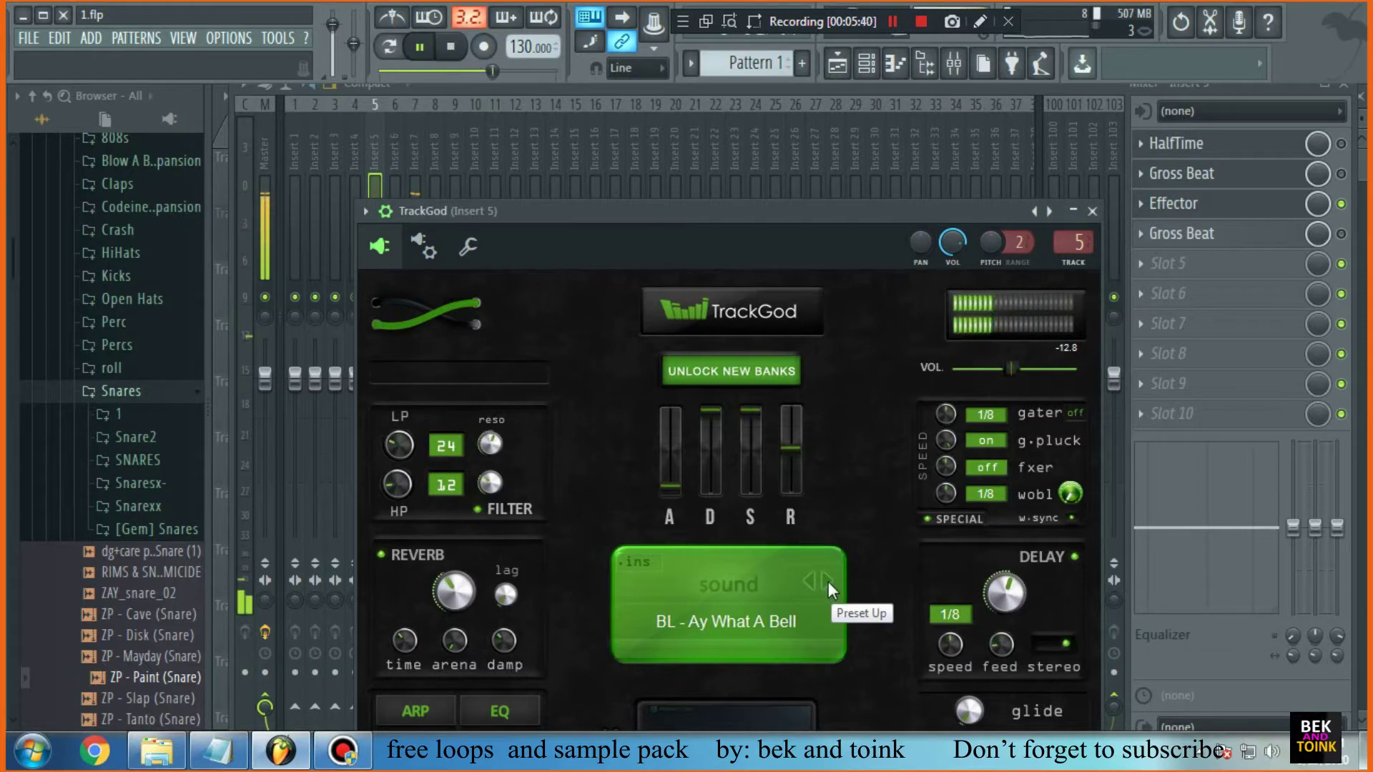
pyautogui.click(828, 582)
pyautogui.click(828, 583)
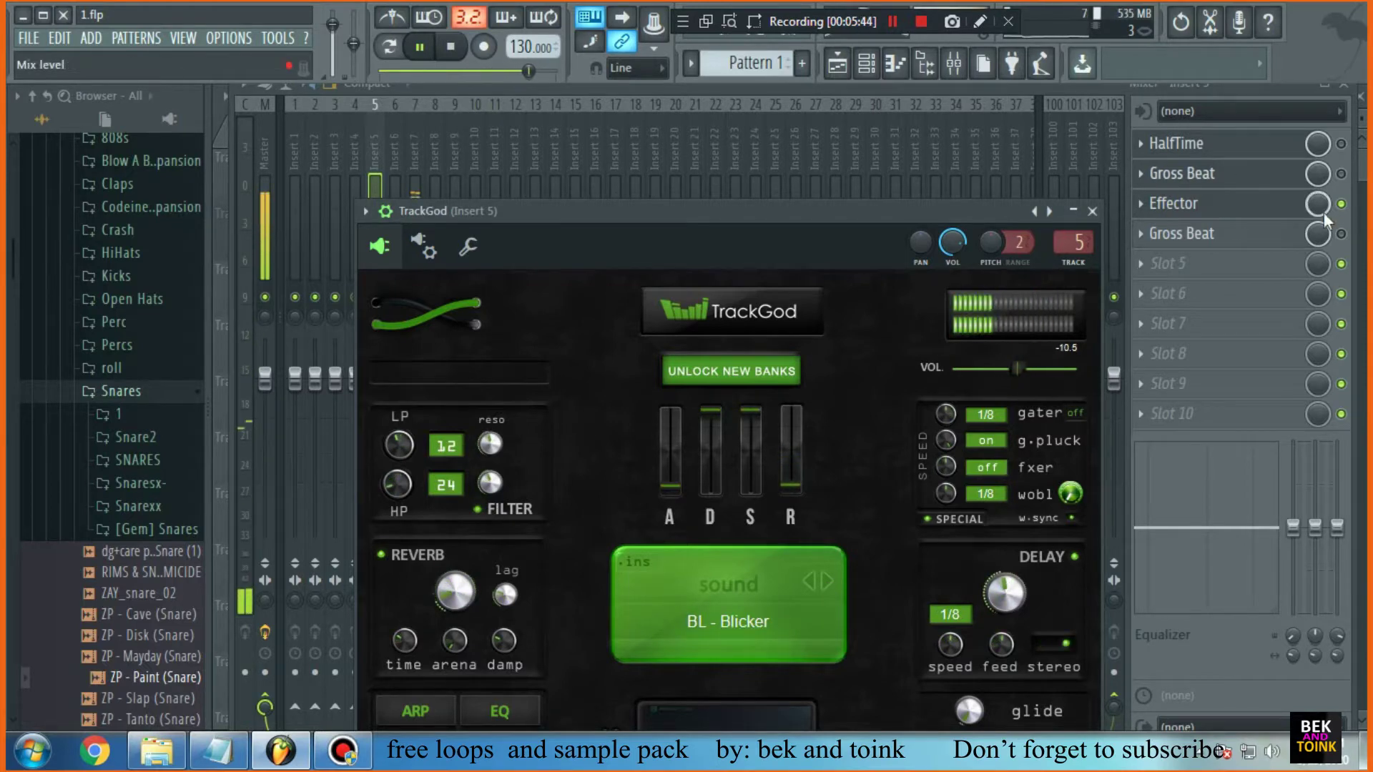
pyautogui.click(1092, 211)
pyautogui.click(838, 63)
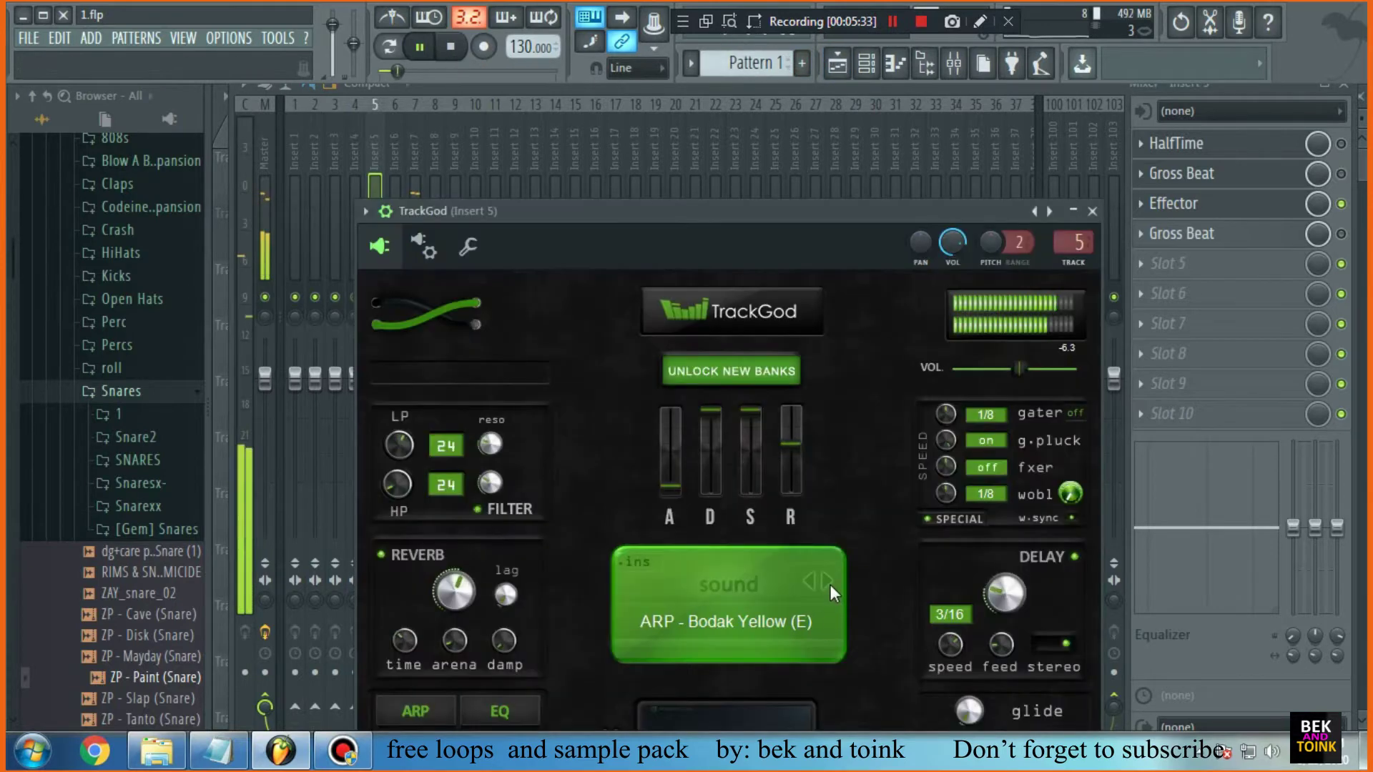
# Step TrackGod forward from ARP - Bodak Yellow (E) through ARP - Dang to BL - Blicker and close the plugin
pyautogui.click(831, 585)
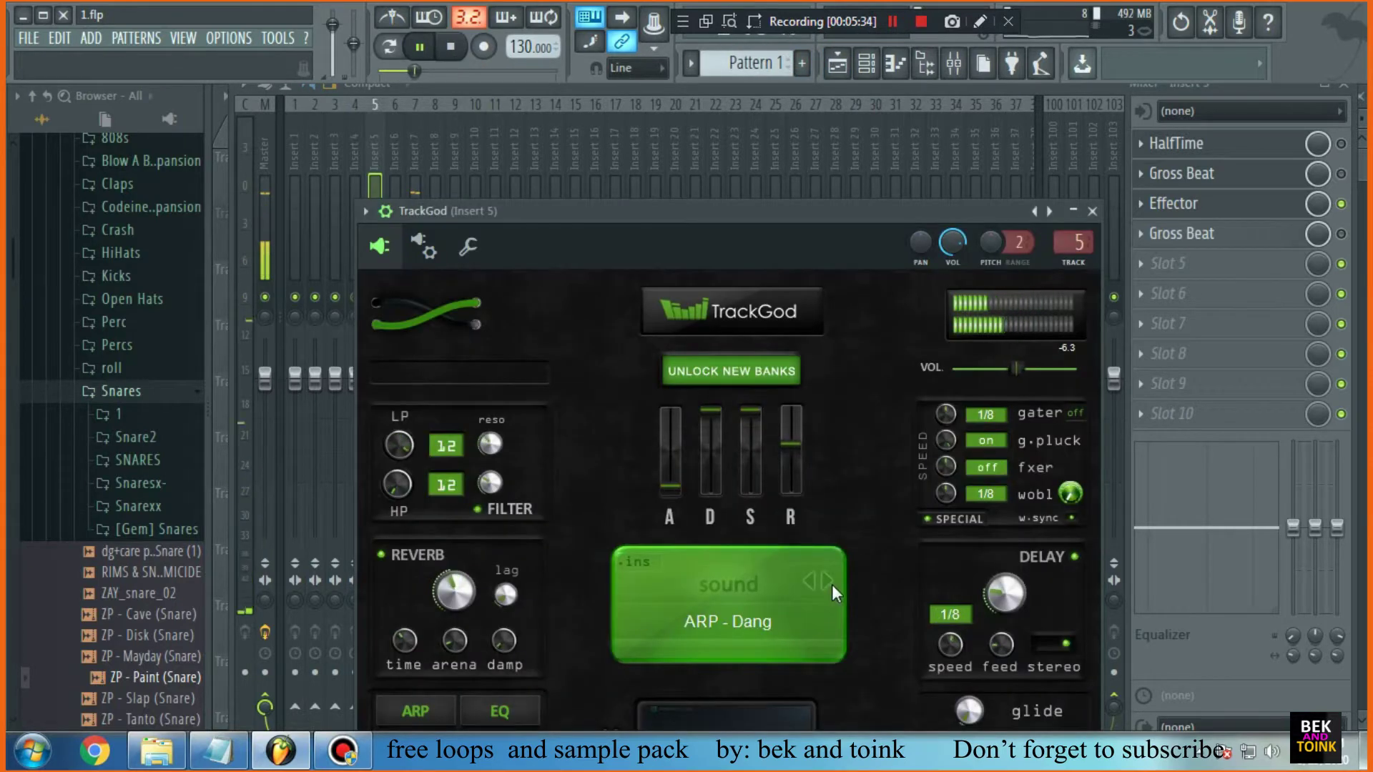
pyautogui.click(831, 585)
pyautogui.click(831, 585)
pyautogui.click(832, 585)
pyautogui.click(828, 582)
pyautogui.click(826, 581)
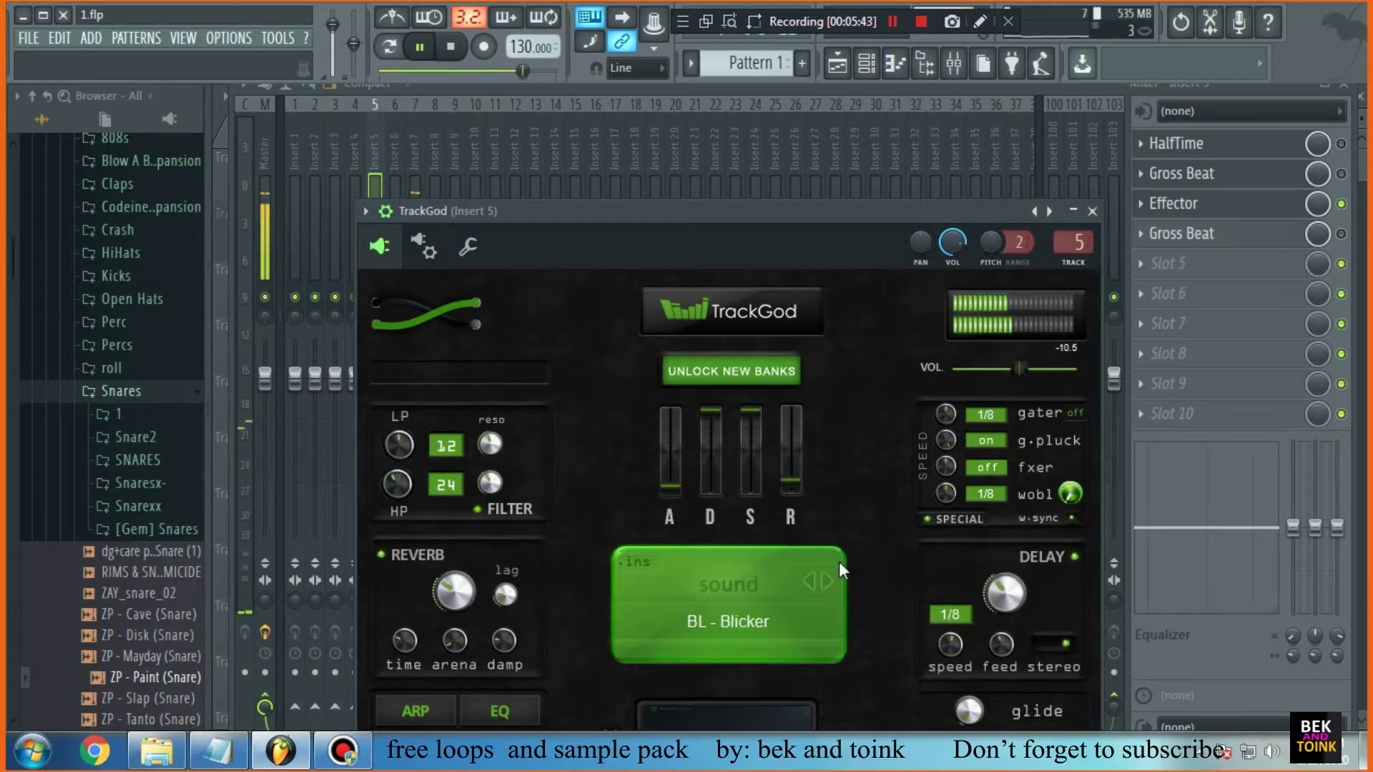
pyautogui.click(1027, 190)
# Stop playback, show the playlist with the channel rack, and replace the TrackGod channel with Sakura
pyautogui.click(838, 64)
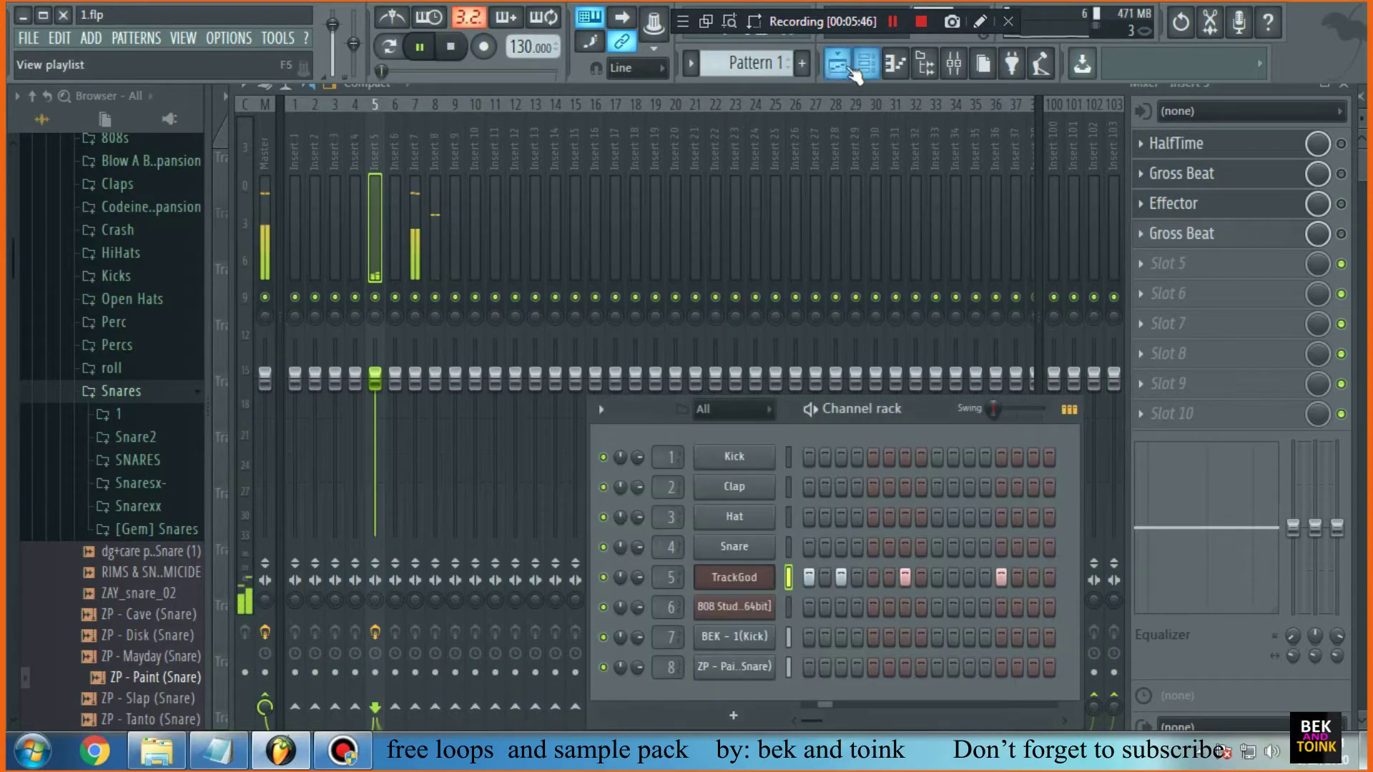
pyautogui.click(462, 53)
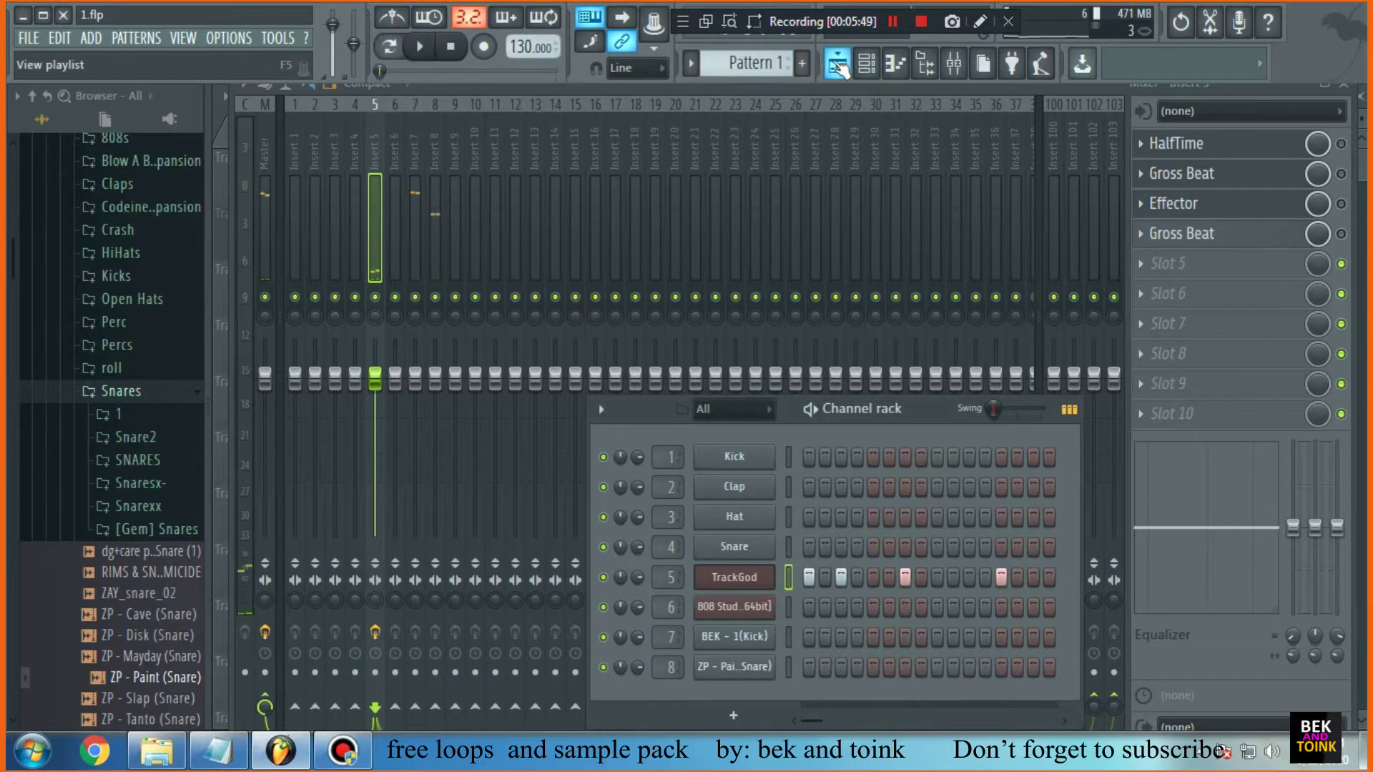
pyautogui.click(839, 66)
pyautogui.click(879, 72)
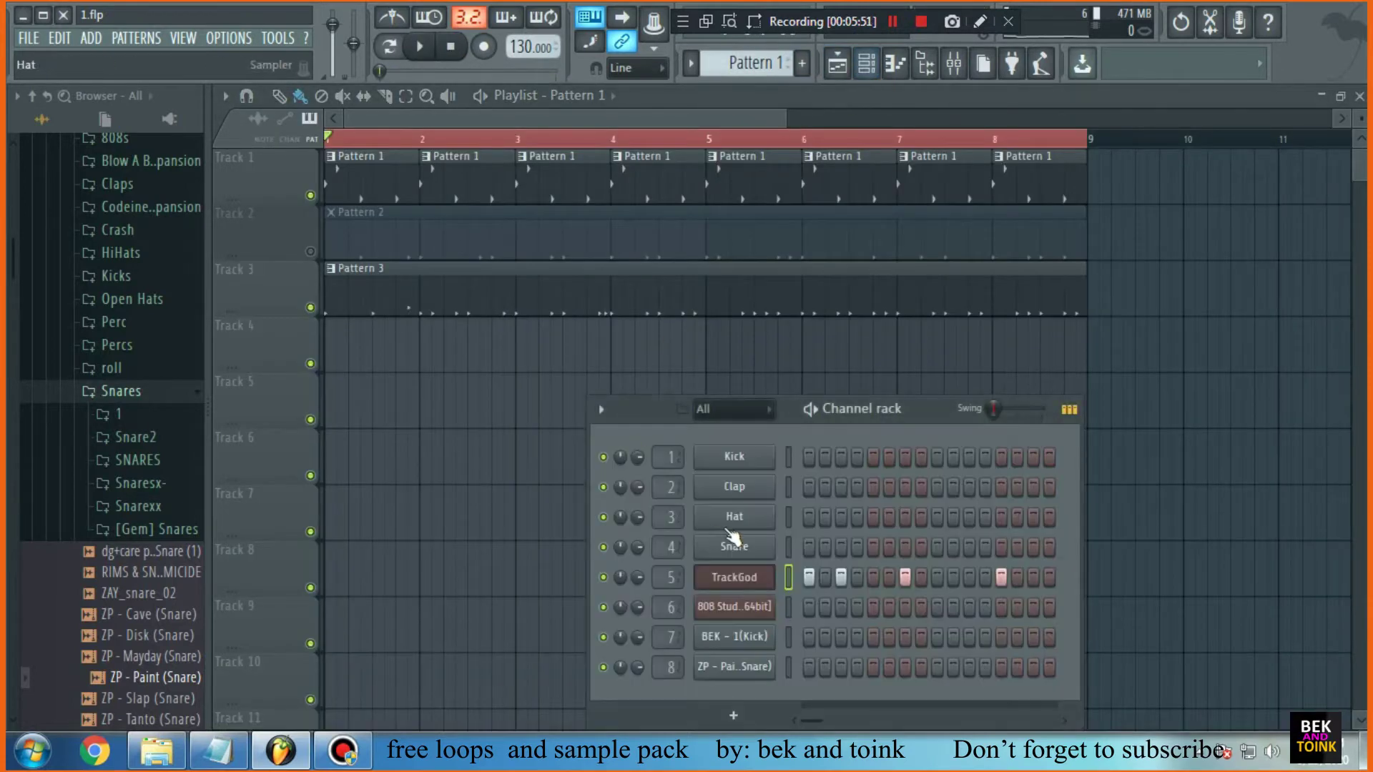
pyautogui.rightClick(759, 583)
pyautogui.moveTo(830, 654)
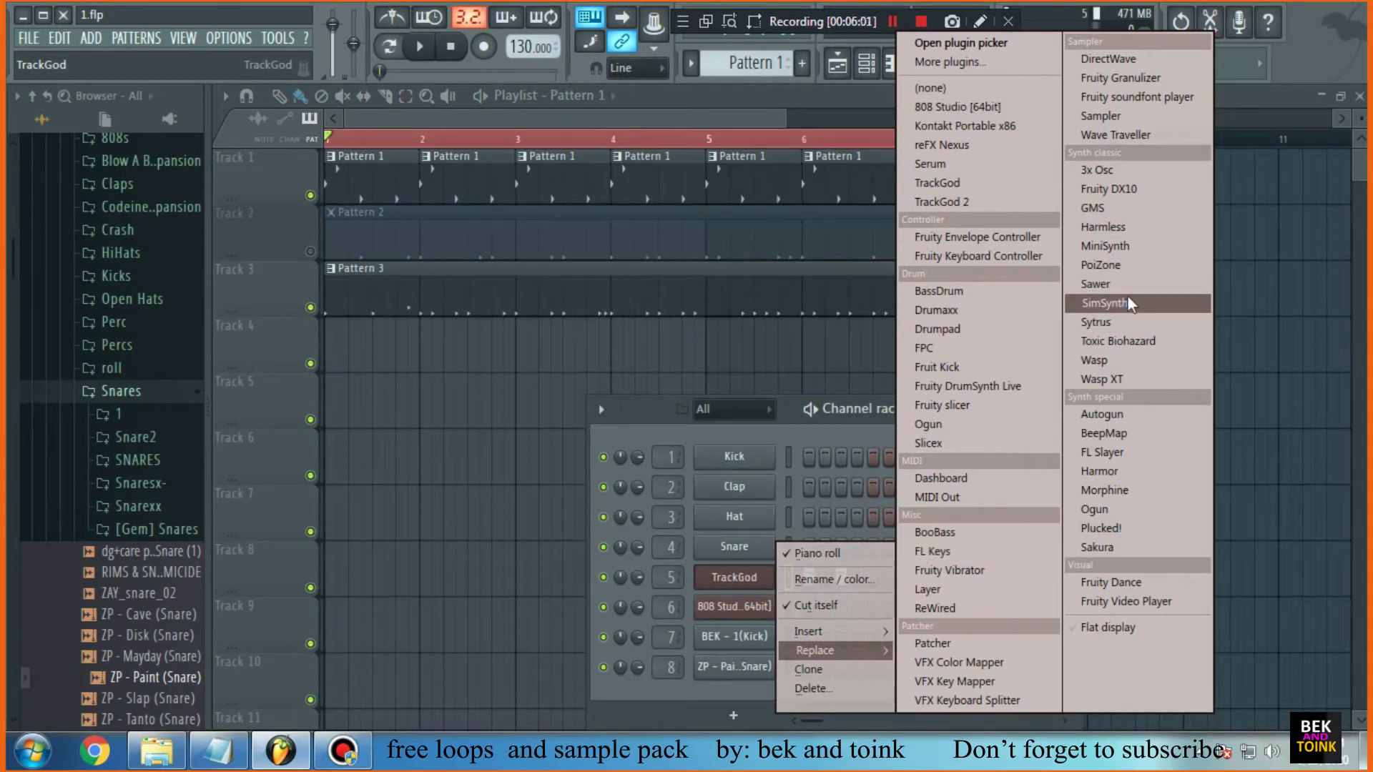
pyautogui.click(1098, 547)
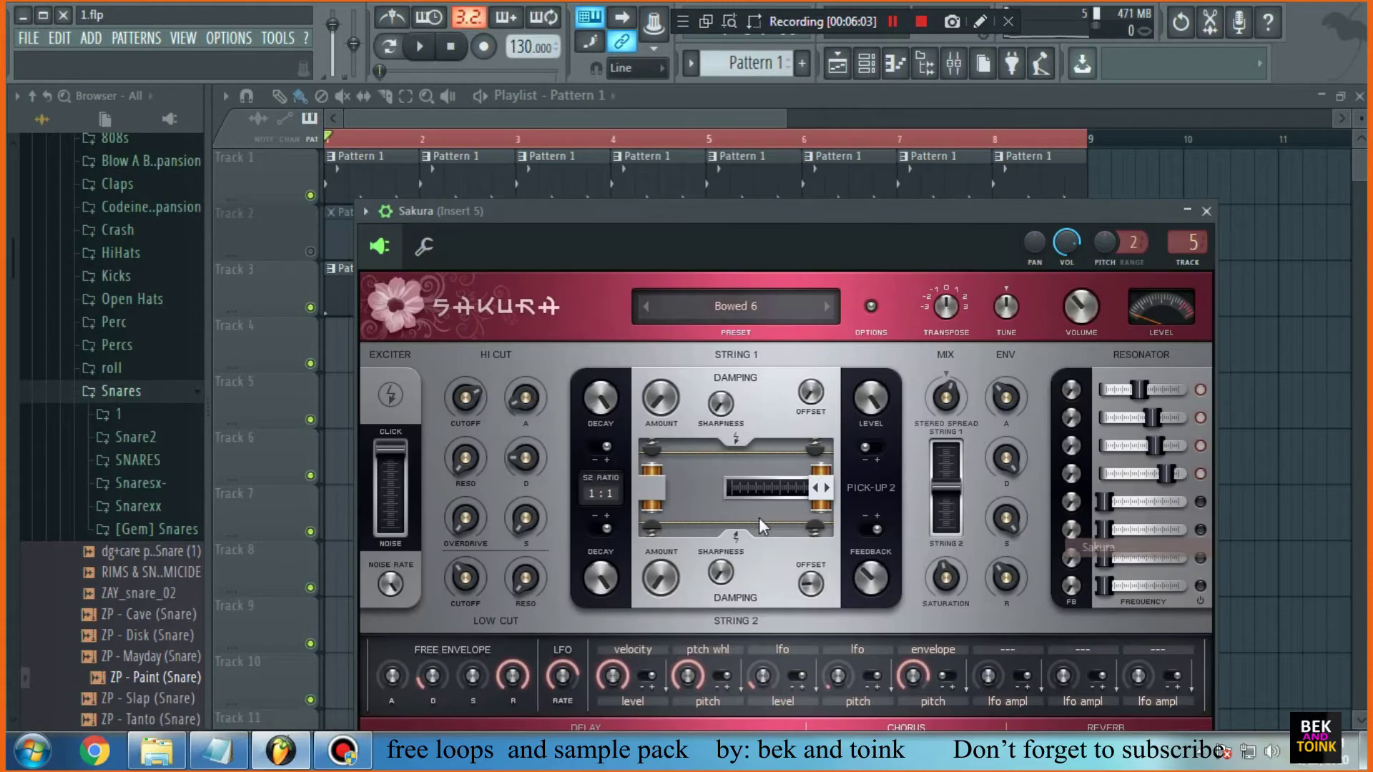
# Open Sakura's preset library, browse the Sfx, Pads and Keyboard banks, and choose Sonic Haiku Bank
pyautogui.click(795, 320)
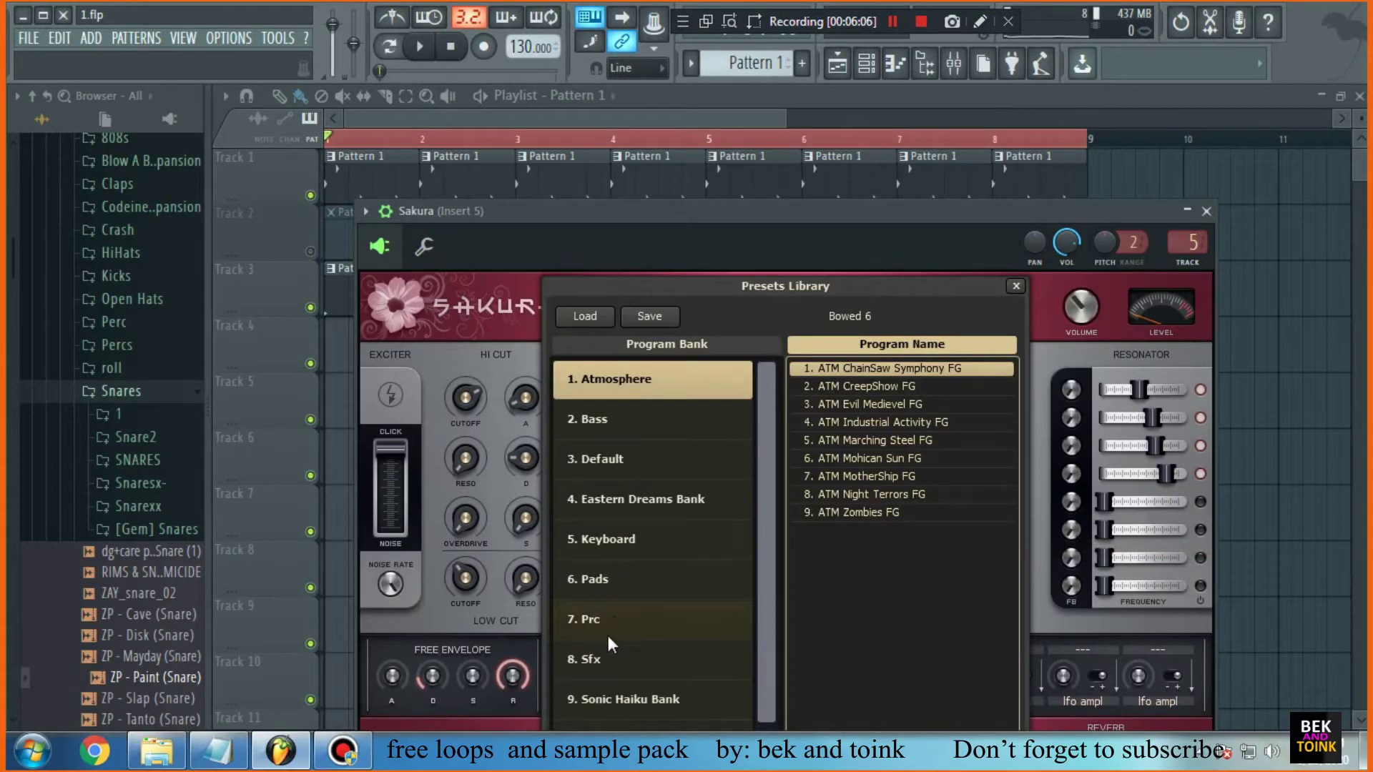
pyautogui.click(612, 659)
pyautogui.click(618, 583)
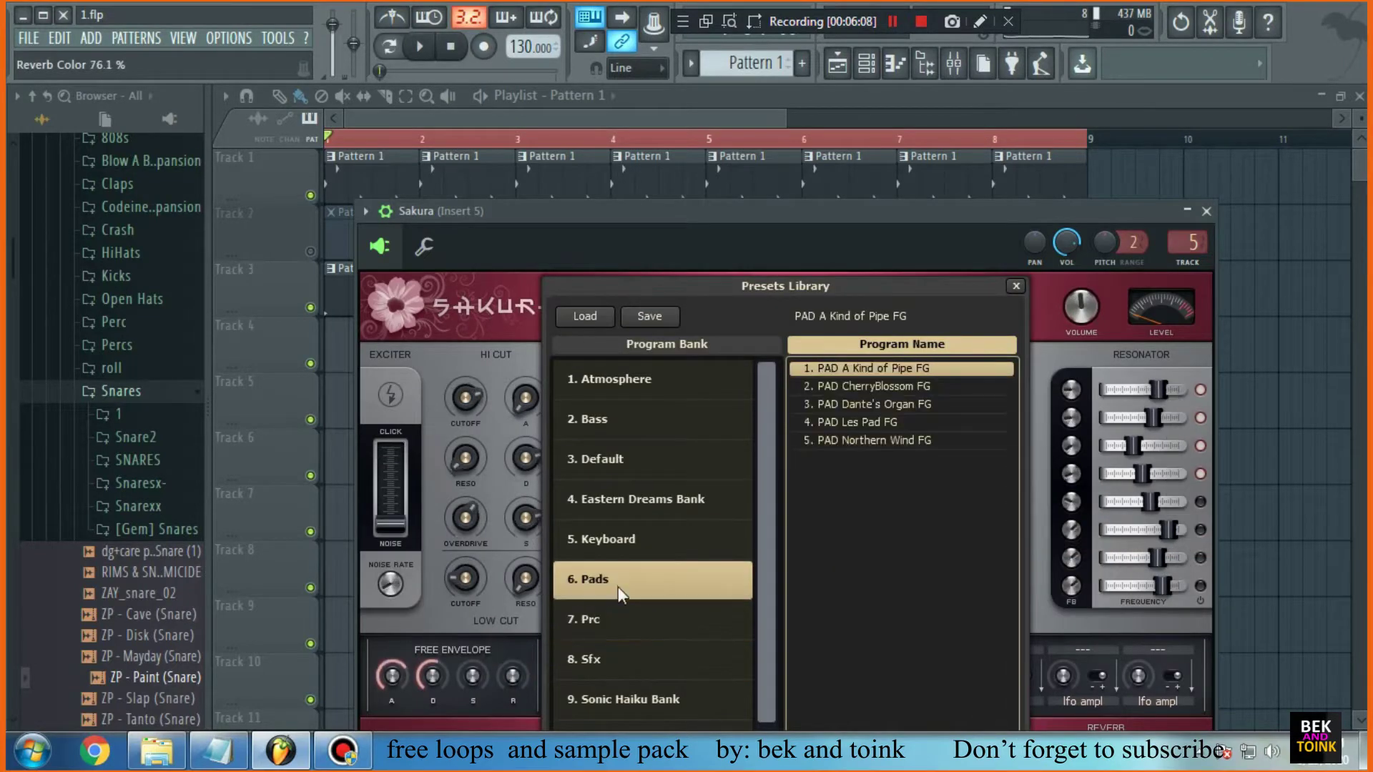
pyautogui.click(624, 542)
pyautogui.click(648, 686)
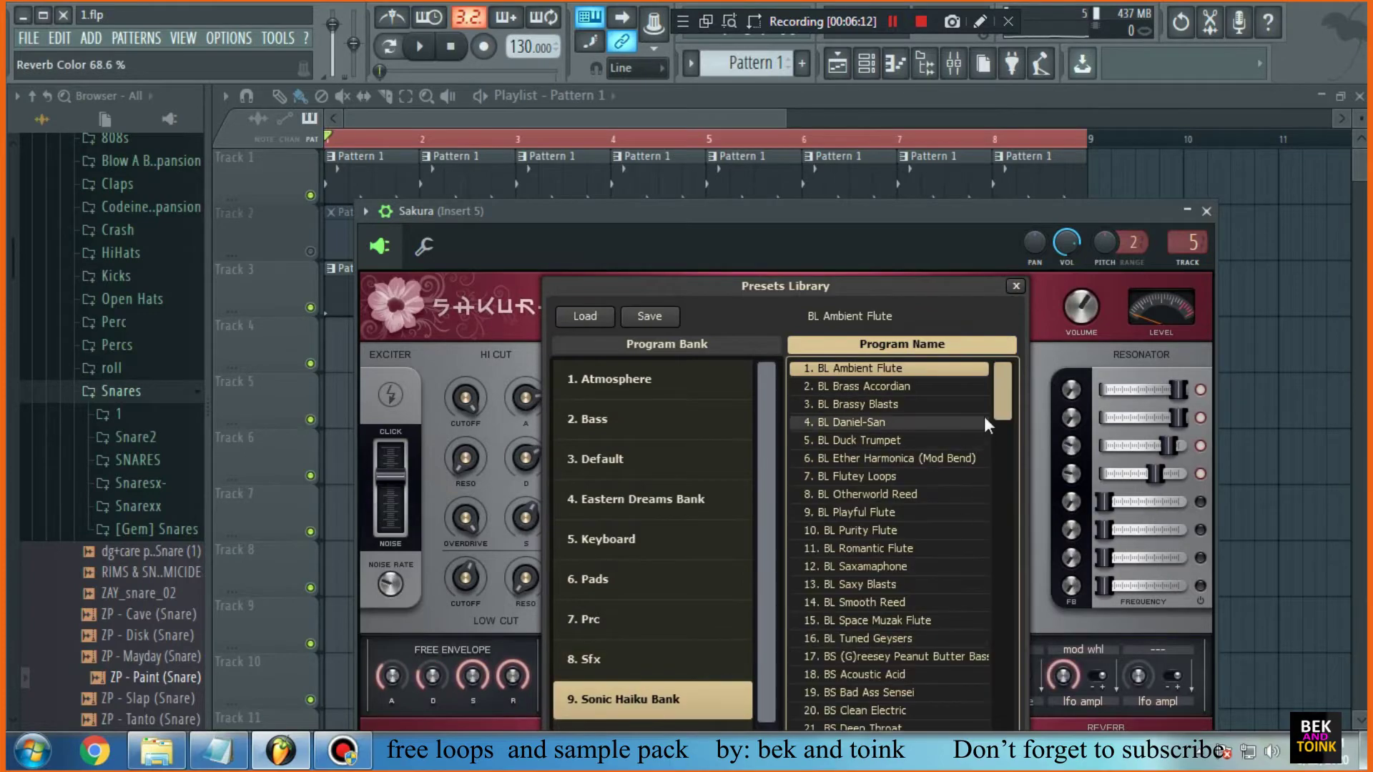
# Load the FX Atonal Steamscape preset from the Sonic Haiku Bank and start playback
pyautogui.moveTo(1003, 366); pyautogui.dragTo(1001, 496)
pyautogui.click(878, 478)
pyautogui.click(879, 483)
pyautogui.press('space')
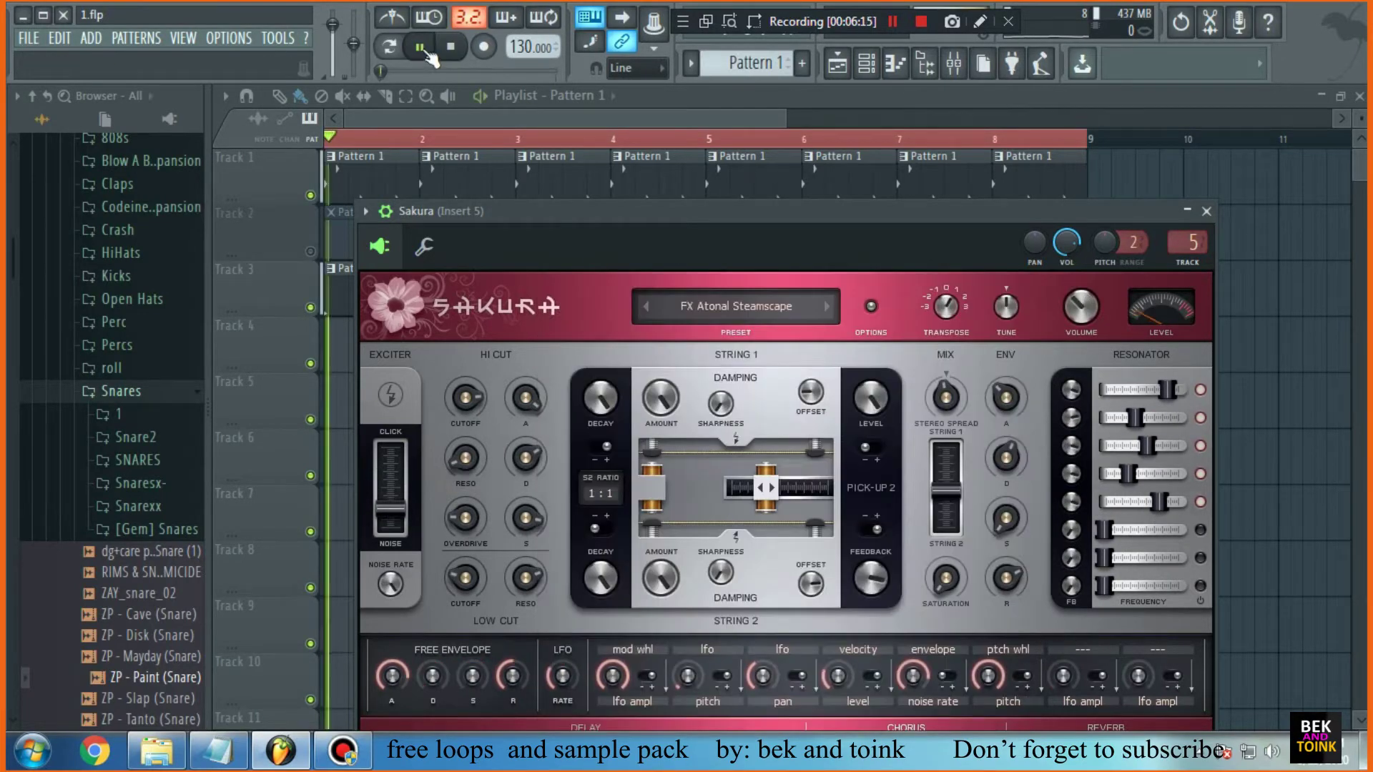
# Audition FX Demented Swell (Mod Bend) and two presets further down Sakura's Sonic Haiku Bank
pyautogui.click(744, 306)
pyautogui.doubleClick(873, 495)
pyautogui.click(743, 306)
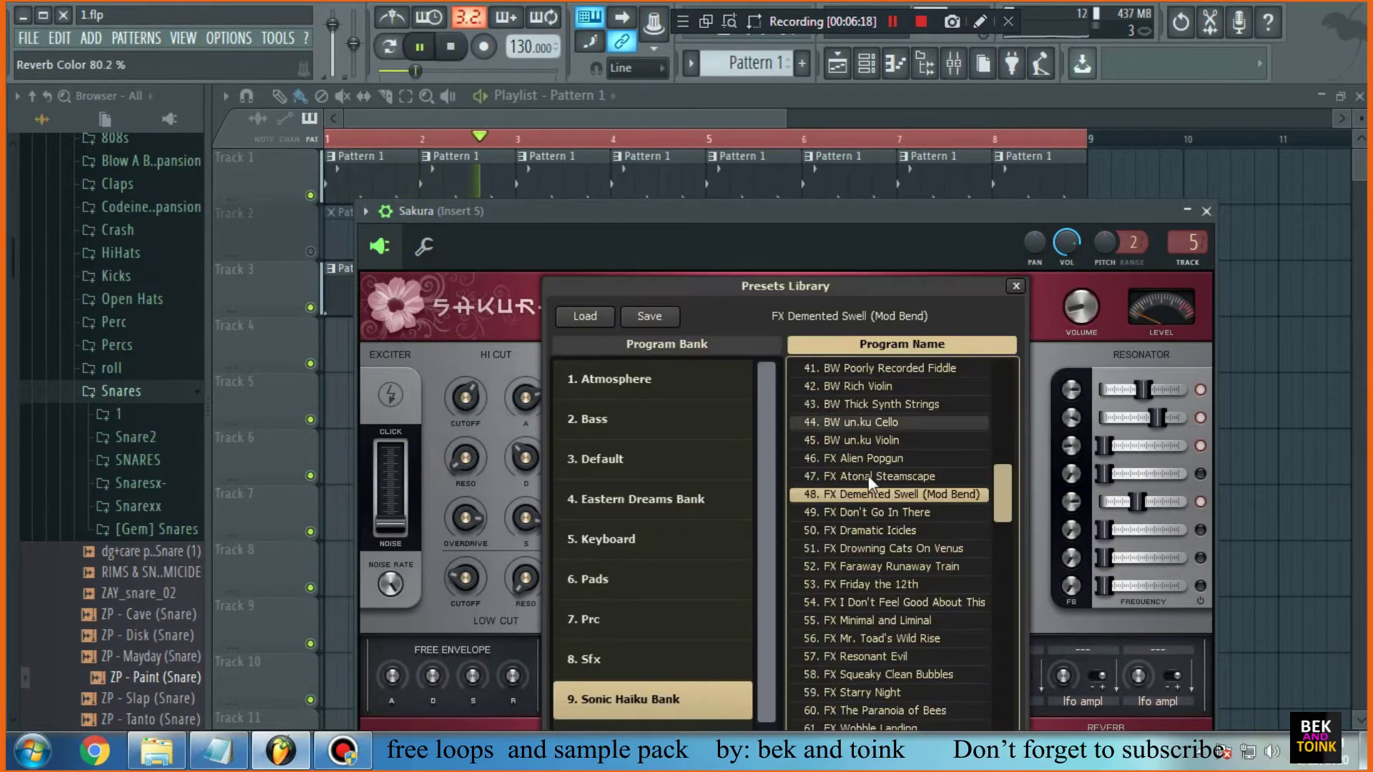
pyautogui.scroll(-2, 868, 475)
pyautogui.click(878, 558)
pyautogui.click(878, 558)
pyautogui.click(771, 314)
pyautogui.doubleClick(886, 587)
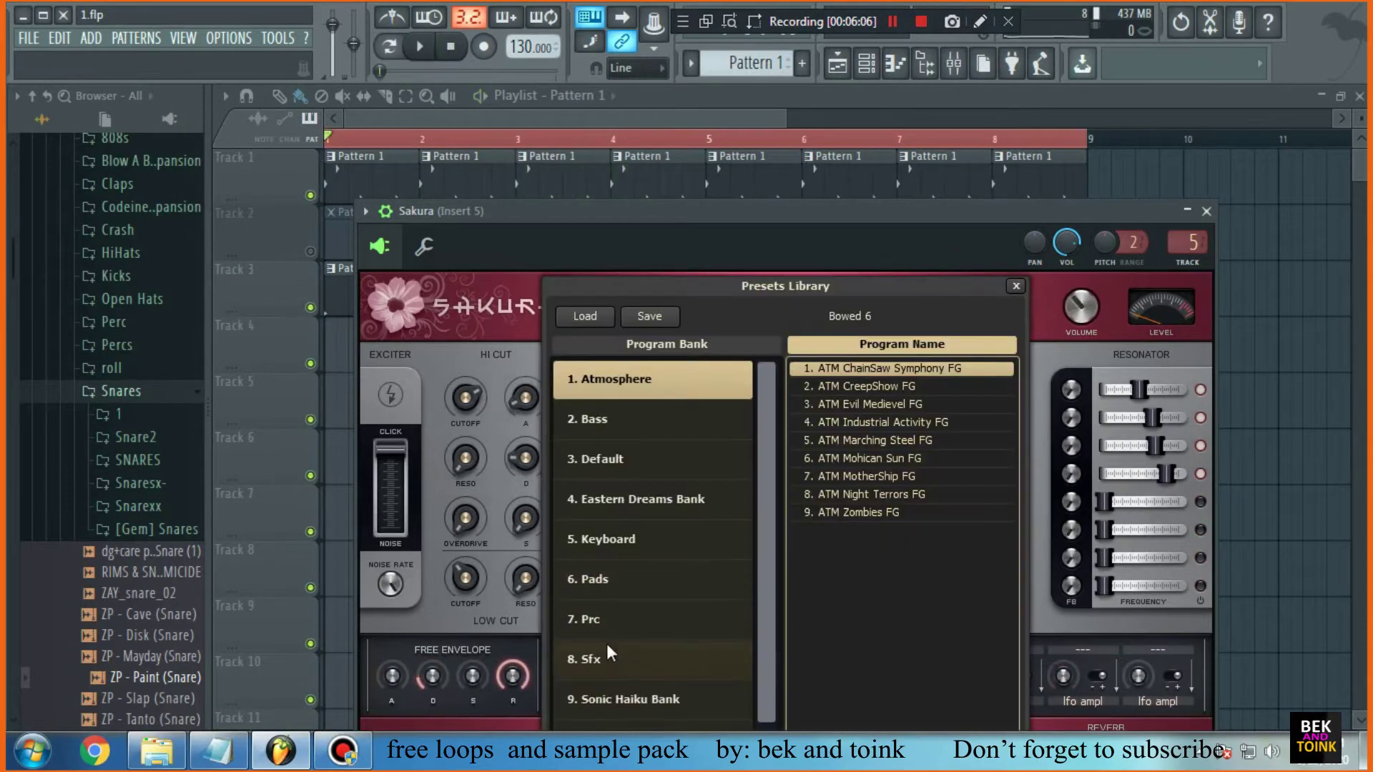
# Check the Sfx, Pads and Keyboard banks in Sakura's preset library and settle on Sonic Haiku Bank
pyautogui.click(610, 659)
pyautogui.click(618, 585)
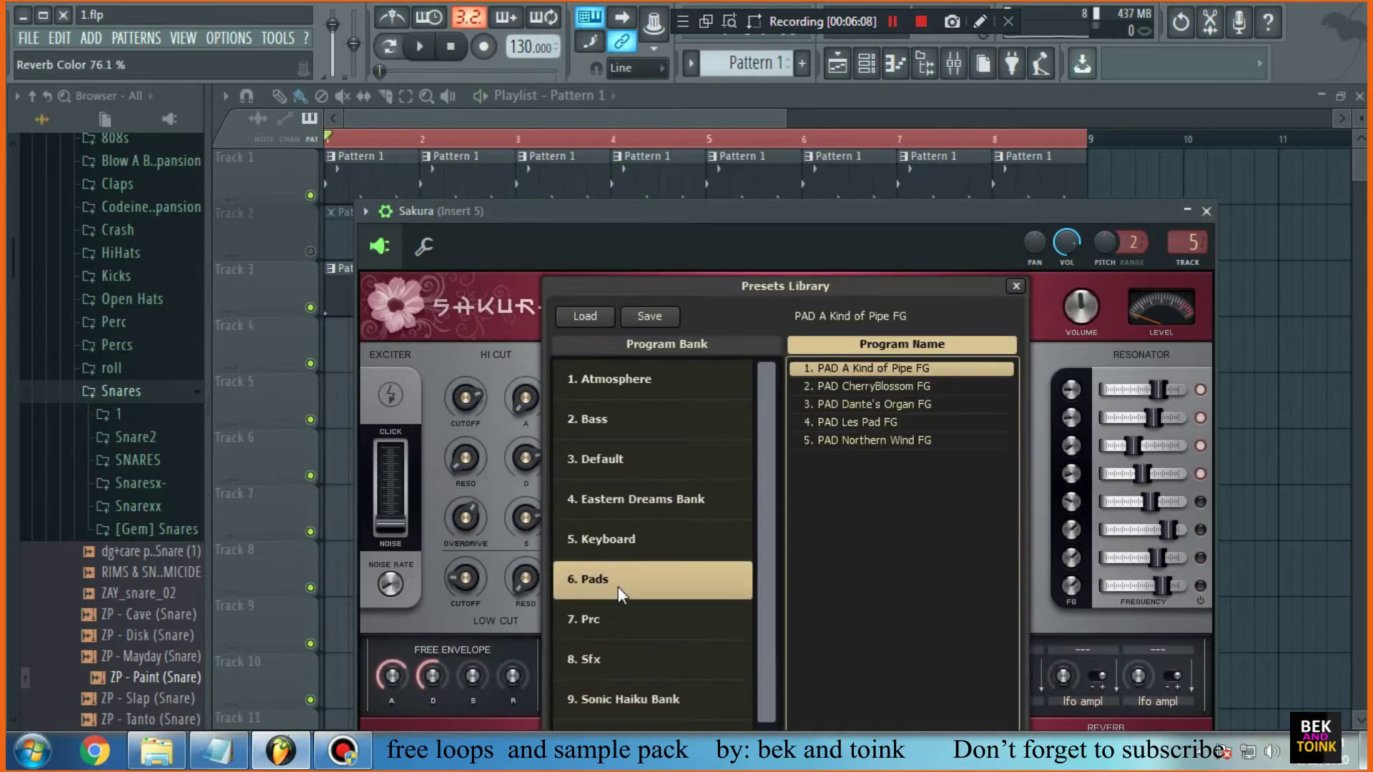
pyautogui.click(624, 536)
pyautogui.click(627, 685)
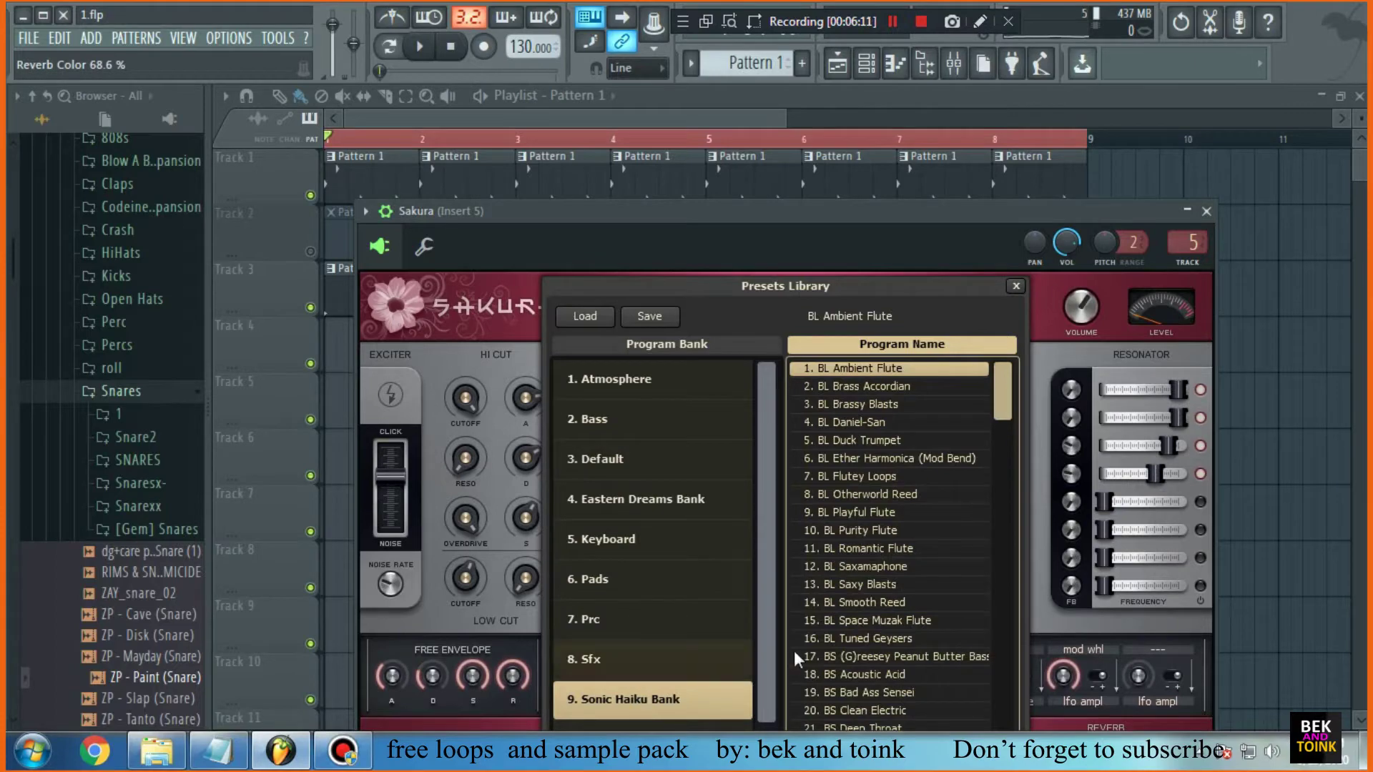
# Pick FX Atonal Steamscape in the Sonic Haiku Bank and play the loop
pyautogui.moveTo(989, 411); pyautogui.dragTo(1002, 516)
pyautogui.doubleClick(878, 478)
pyautogui.press('space')
# Load FX Demented Swell (Mod Bend) in Sakura, followed by another preset further down the bank
pyautogui.click(744, 307)
pyautogui.doubleClick(872, 495)
pyautogui.click(768, 307)
pyautogui.scroll(-2, 879, 500)
pyautogui.doubleClick(878, 548)
# Try another preset further down the Sonic Haiku Bank, then load KY Inner Peace
pyautogui.click(768, 307)
pyautogui.scroll(-2, 887, 587)
pyautogui.doubleClick(886, 587)
pyautogui.click(731, 289)
pyautogui.scroll(-4, 863, 549)
pyautogui.doubleClick(885, 573)
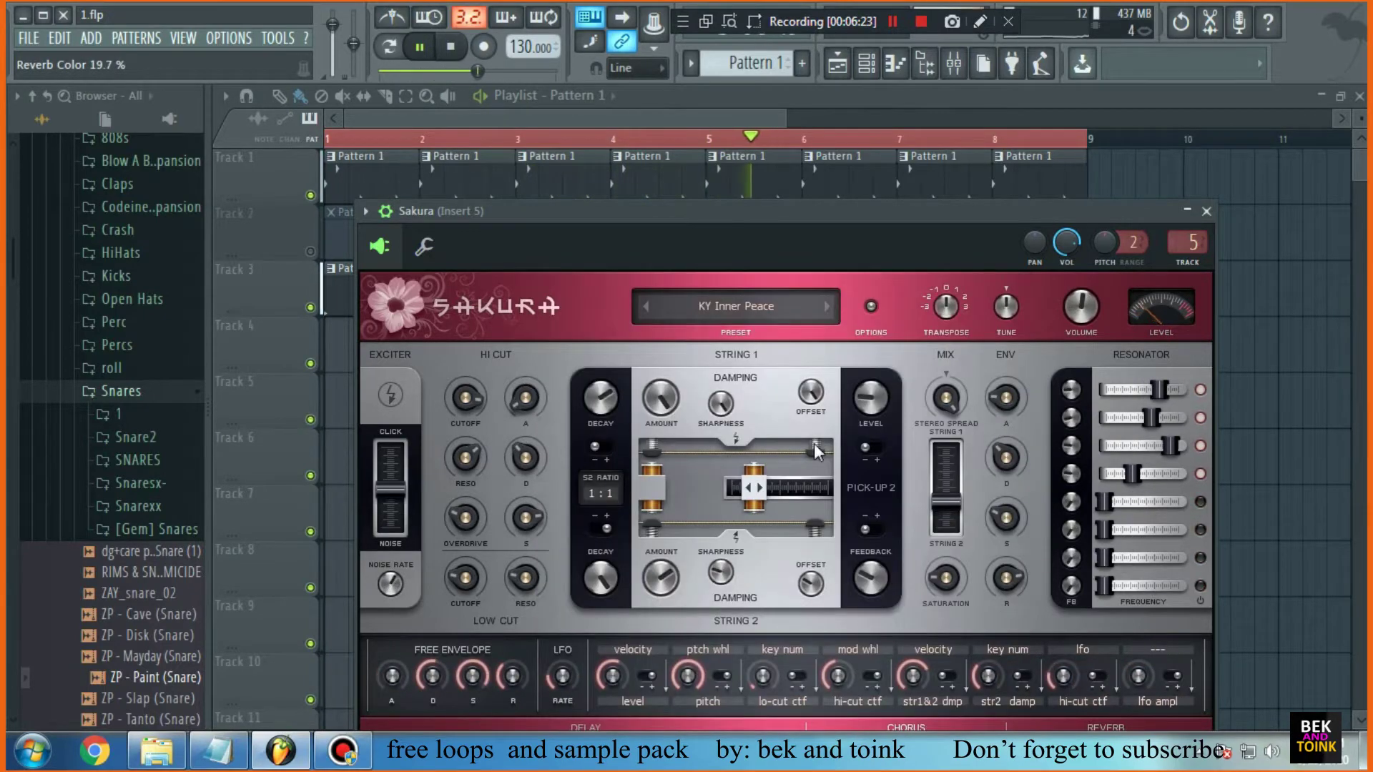
# Audition the KY presets from KY Lush Keys and KY Oceanside through KY Toy Organ in Sakura's library
pyautogui.click(786, 322)
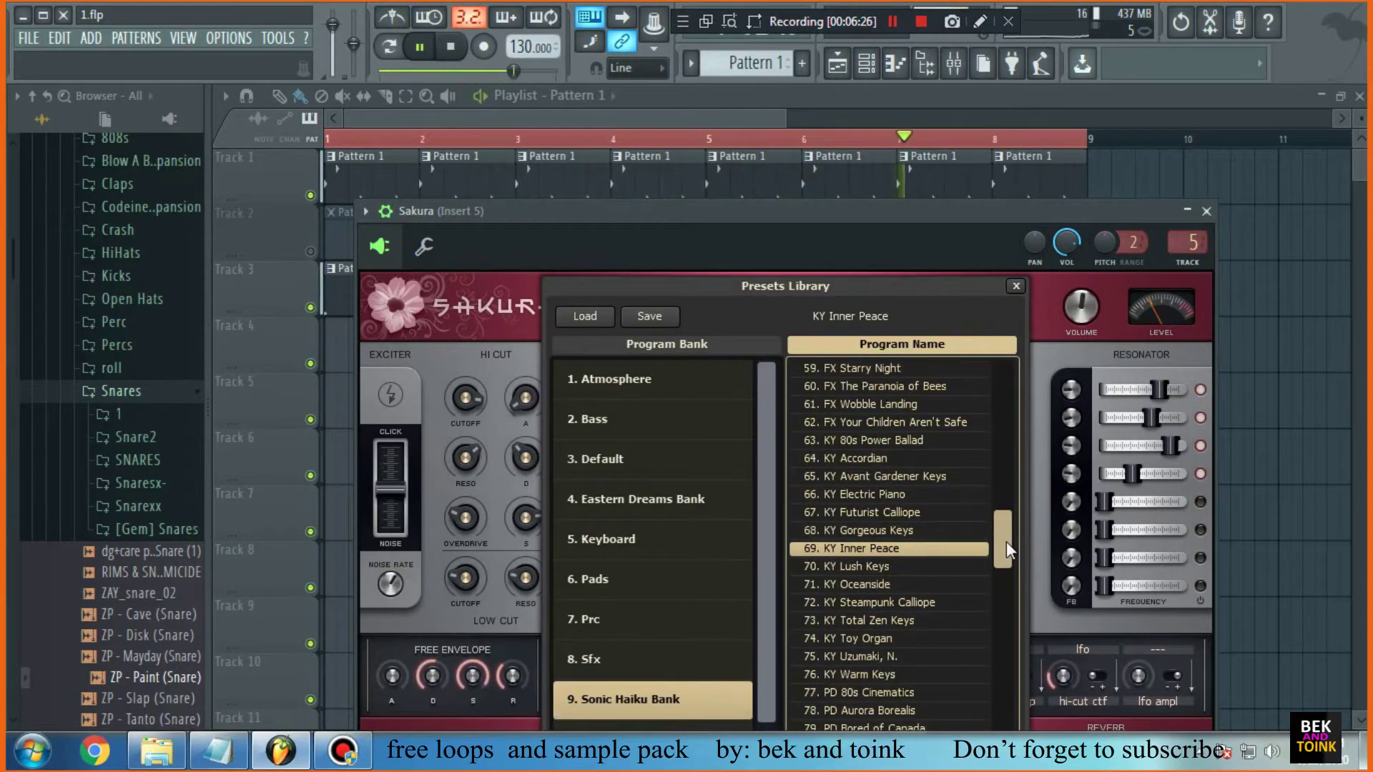
pyautogui.moveTo(1006, 542); pyautogui.dragTo(1007, 558)
pyautogui.click(892, 439)
pyautogui.click(884, 458)
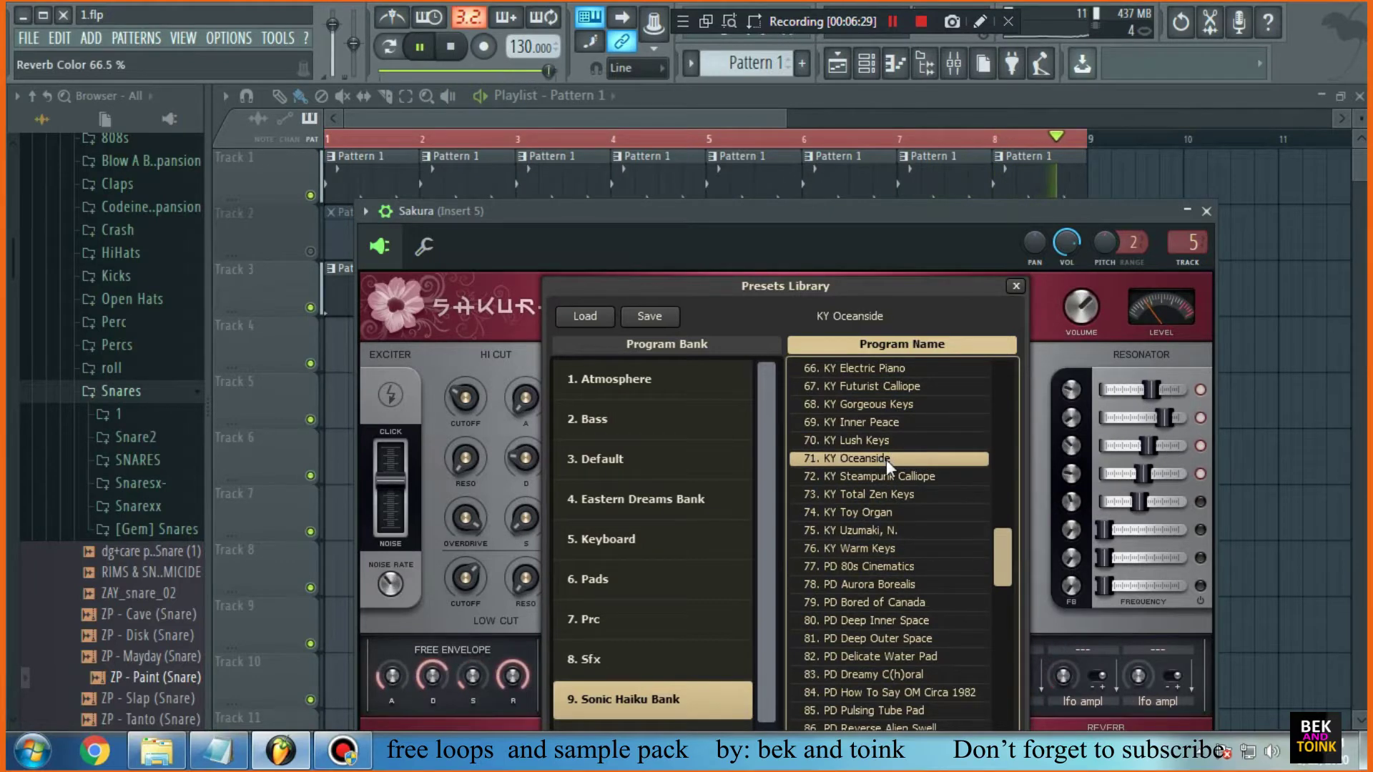
pyautogui.click(898, 476)
pyautogui.click(903, 494)
pyautogui.click(886, 510)
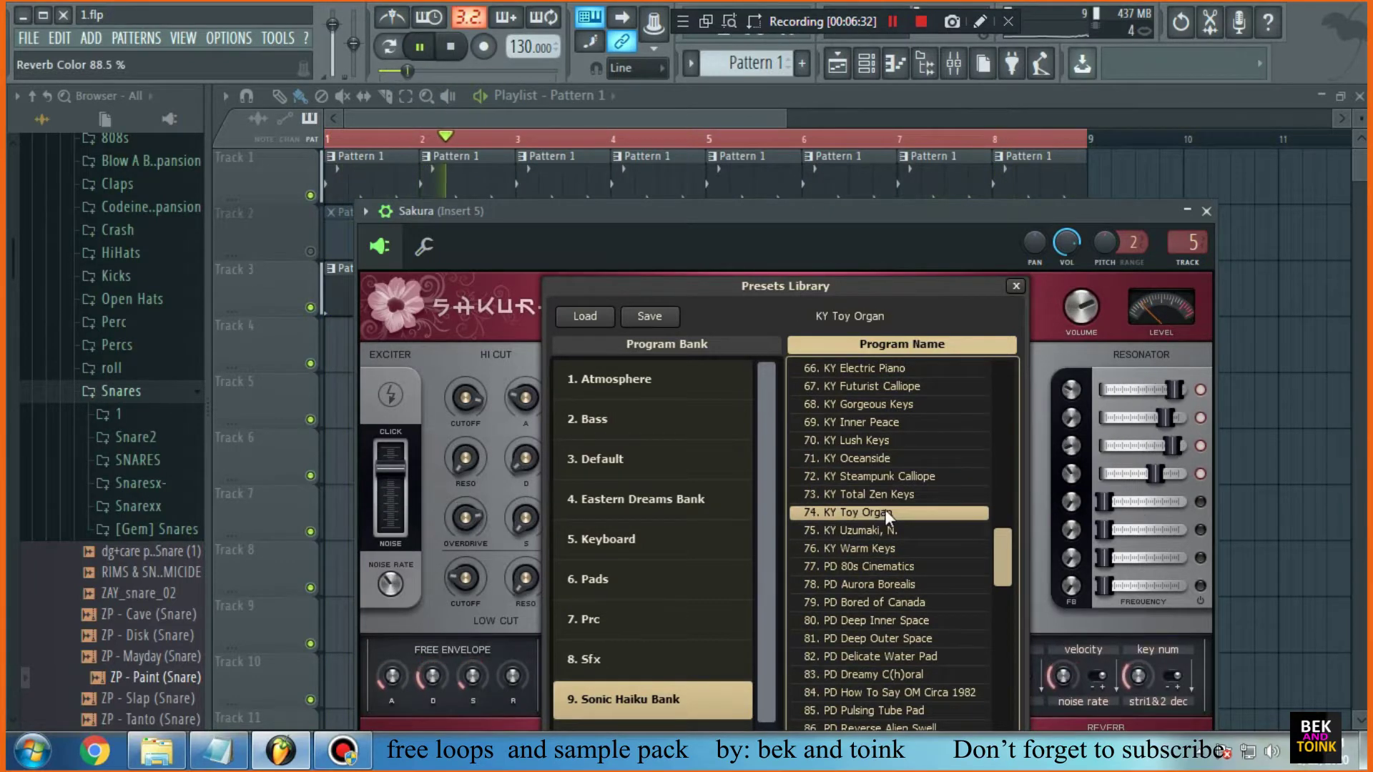
# Audition the presets following KY Toy Organ, from KY Warm Keys and PD 80s Cinematics to PD Deep Outer Space
pyautogui.click(887, 529)
pyautogui.click(891, 548)
pyautogui.click(899, 565)
pyautogui.click(903, 584)
pyautogui.click(908, 598)
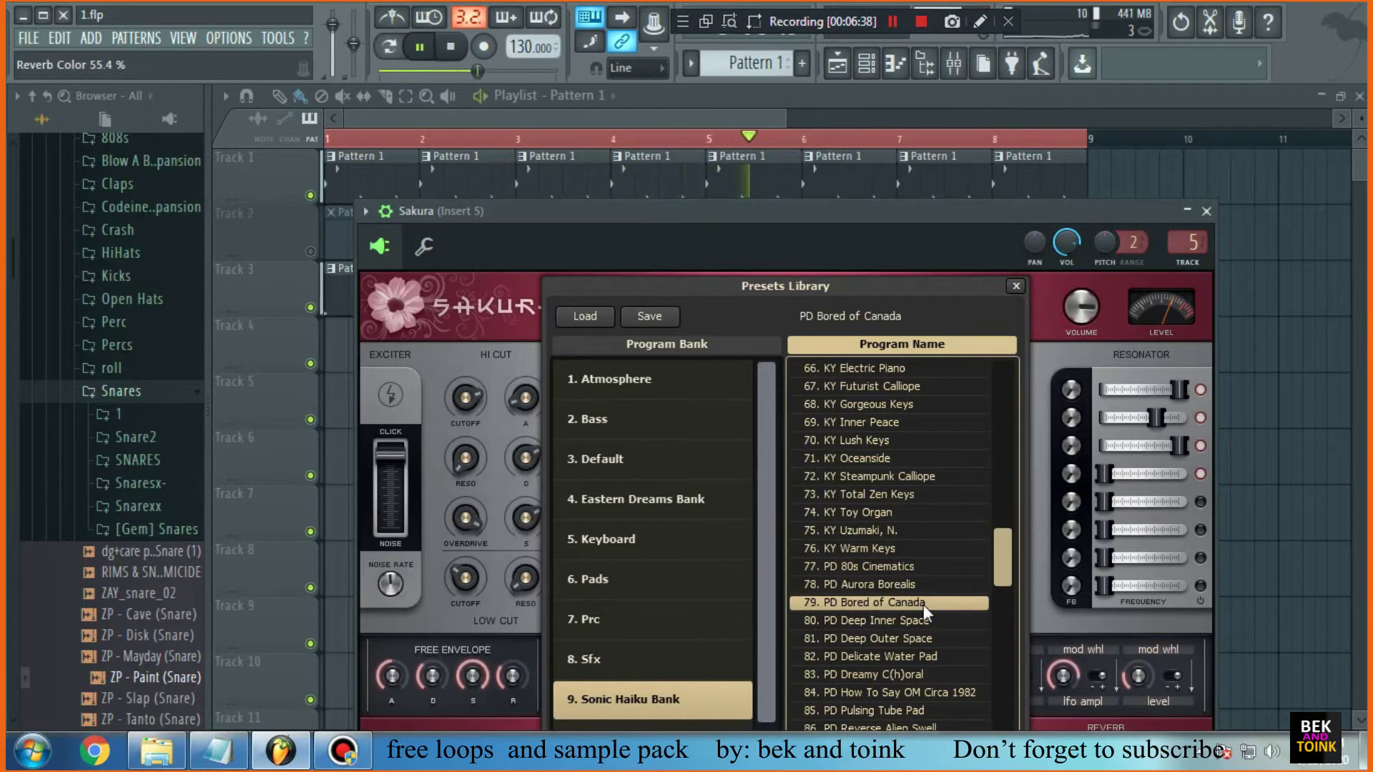
pyautogui.click(923, 603)
pyautogui.click(927, 621)
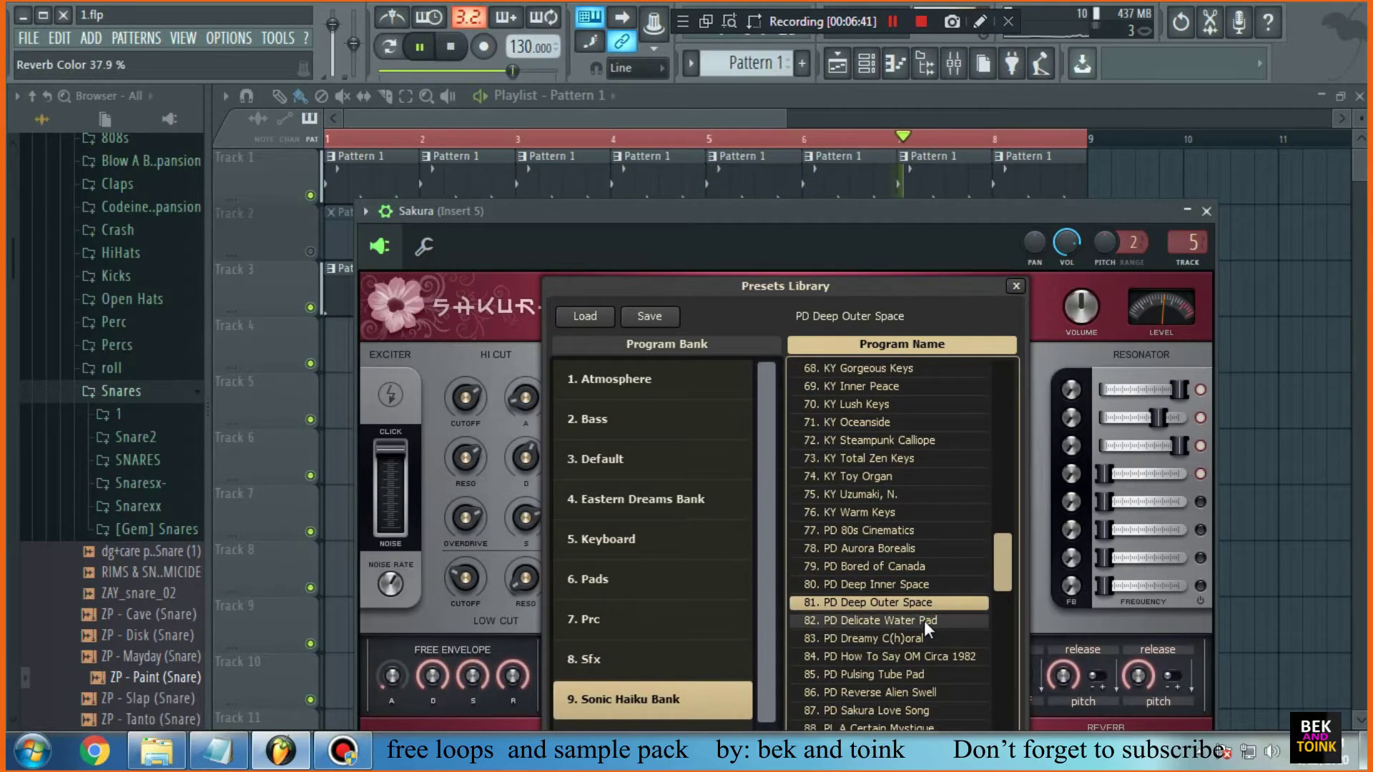
# Audition the pad presets from PD Delicate Water Pad through PD How To Say OM Circa 1982 to PD Sakura Love Song
pyautogui.click(925, 620)
pyautogui.click(898, 639)
pyautogui.click(931, 638)
pyautogui.scroll(-1, 933, 635)
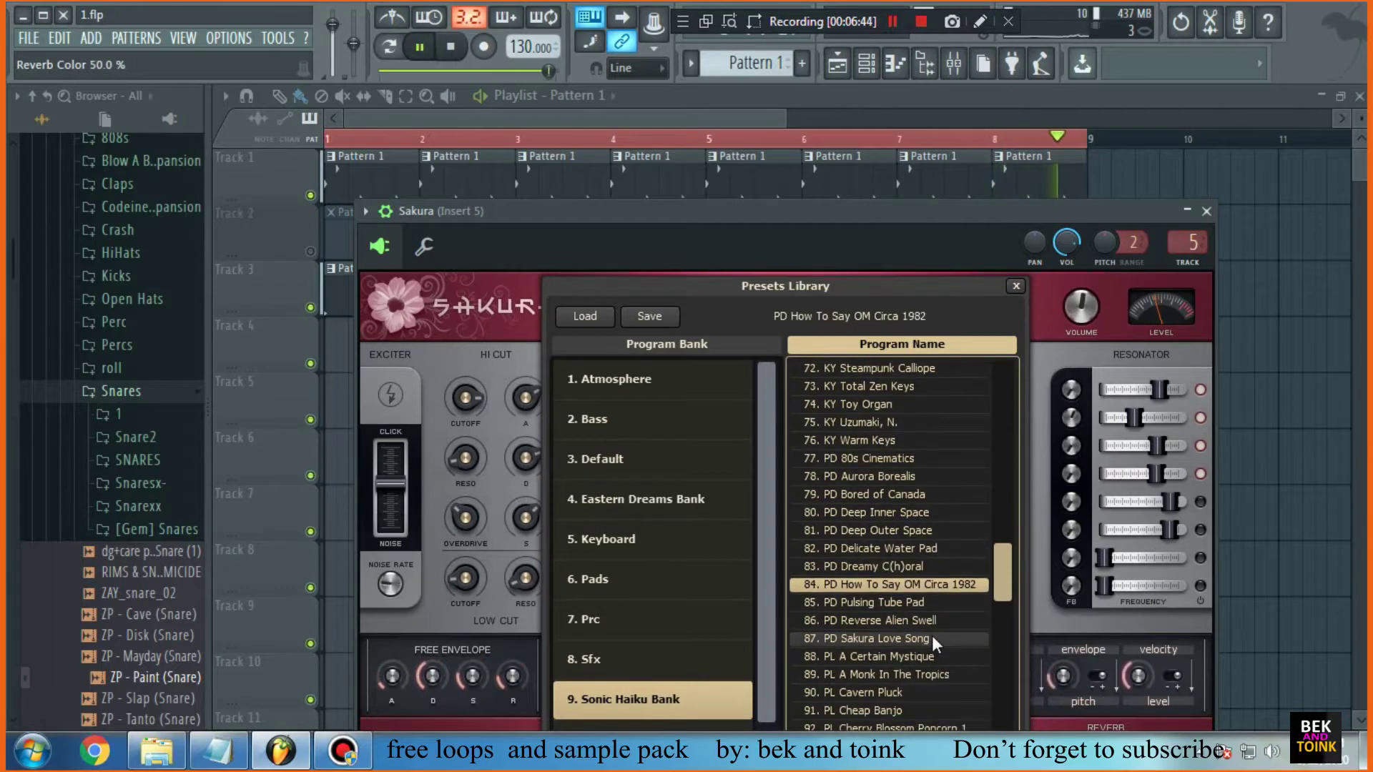
pyautogui.click(903, 621)
pyautogui.click(909, 636)
# Try the percussion presets PRC King Arthur's Coconuts and PRC Island Wood Mallet
pyautogui.scroll(-12, 908, 637)
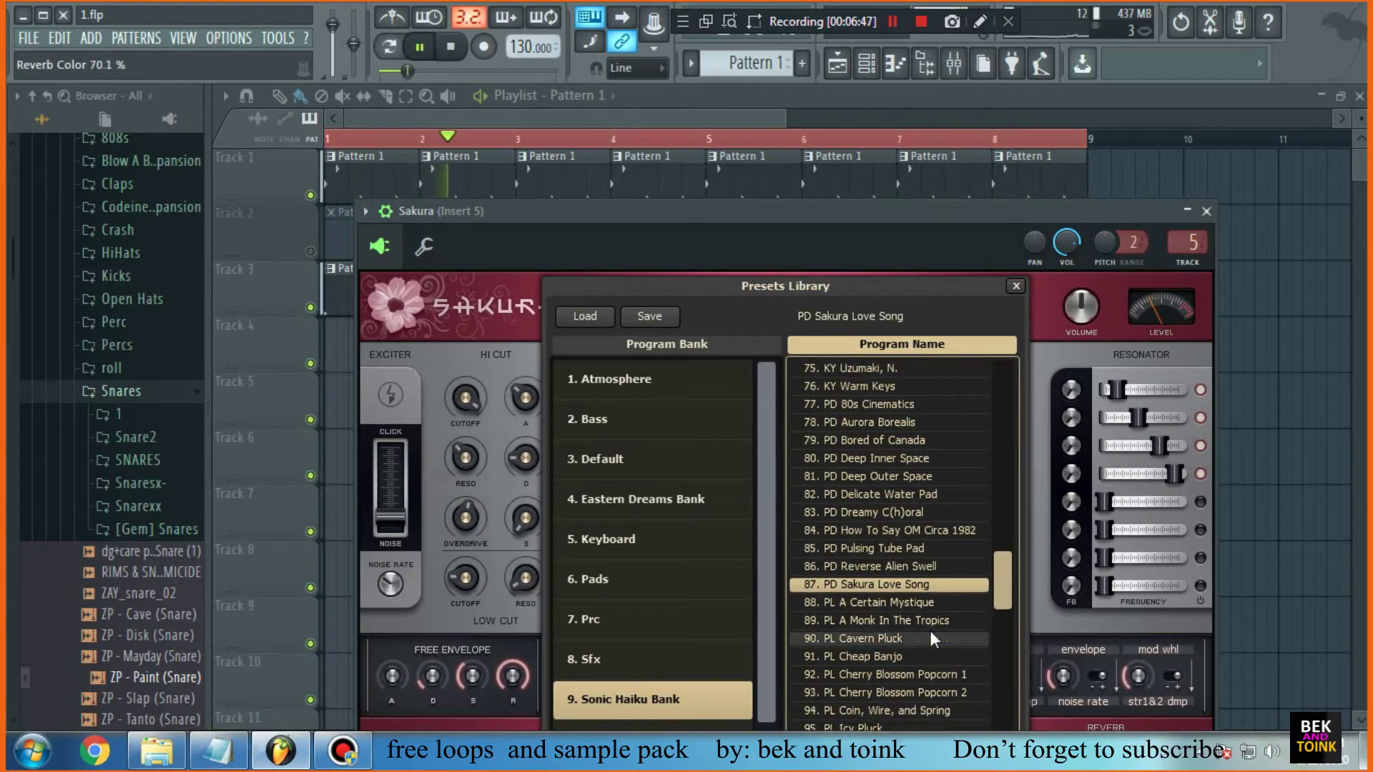
pyautogui.scroll(-1, 907, 586)
pyautogui.click(893, 533)
pyautogui.click(894, 513)
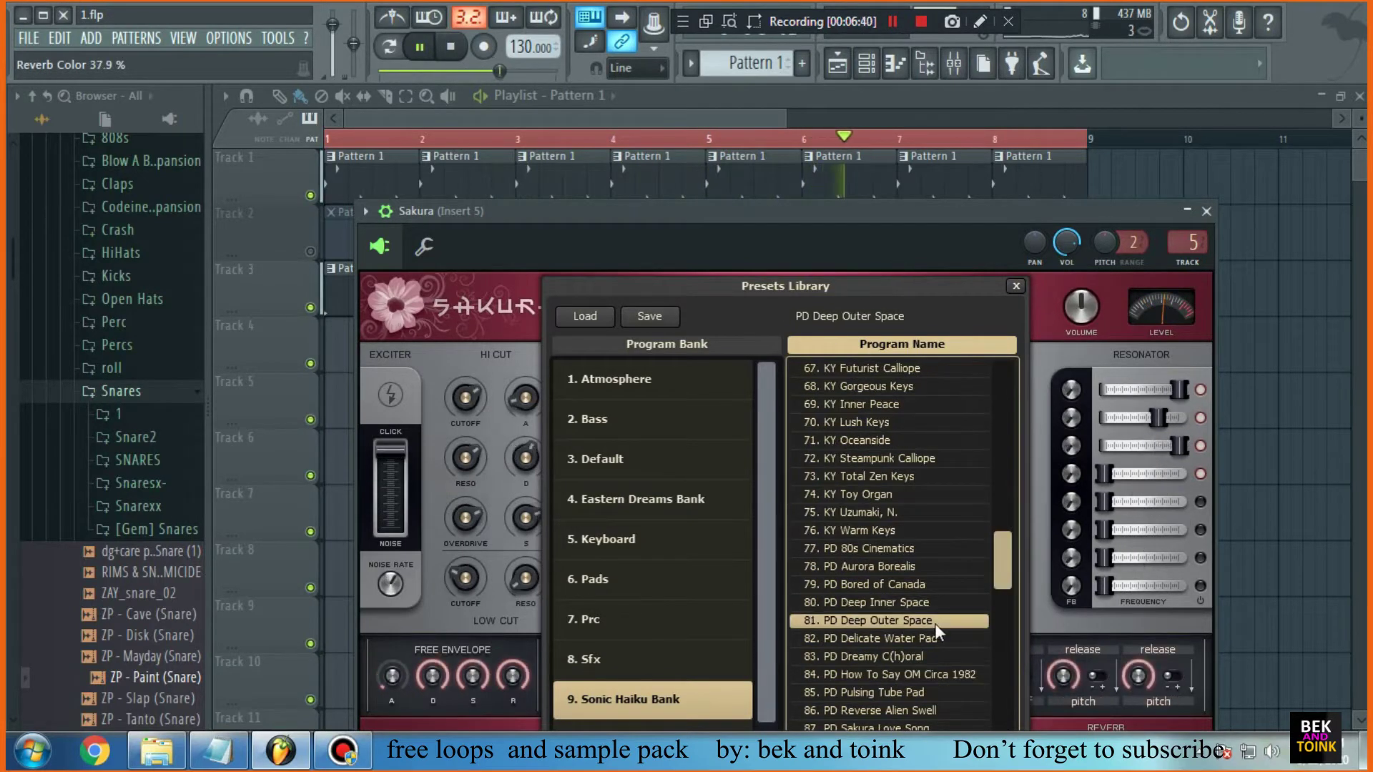
# Audition the PD presets following PD Deep Outer Space, including PD Reverse Alien Swell, up to PD Sakura Love Song
pyautogui.click(926, 621)
pyautogui.scroll(-1, 931, 641)
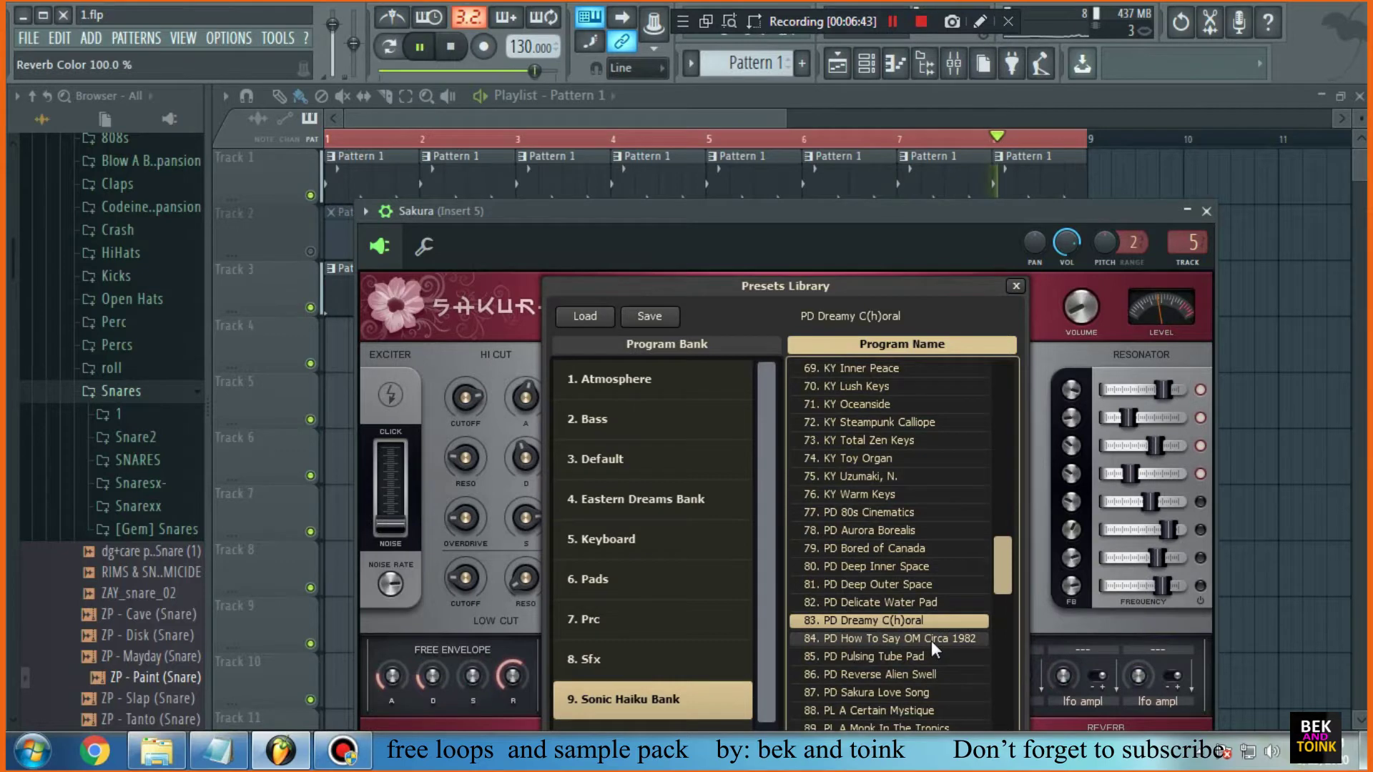
pyautogui.click(931, 638)
pyautogui.scroll(-3, 923, 635)
pyautogui.click(904, 622)
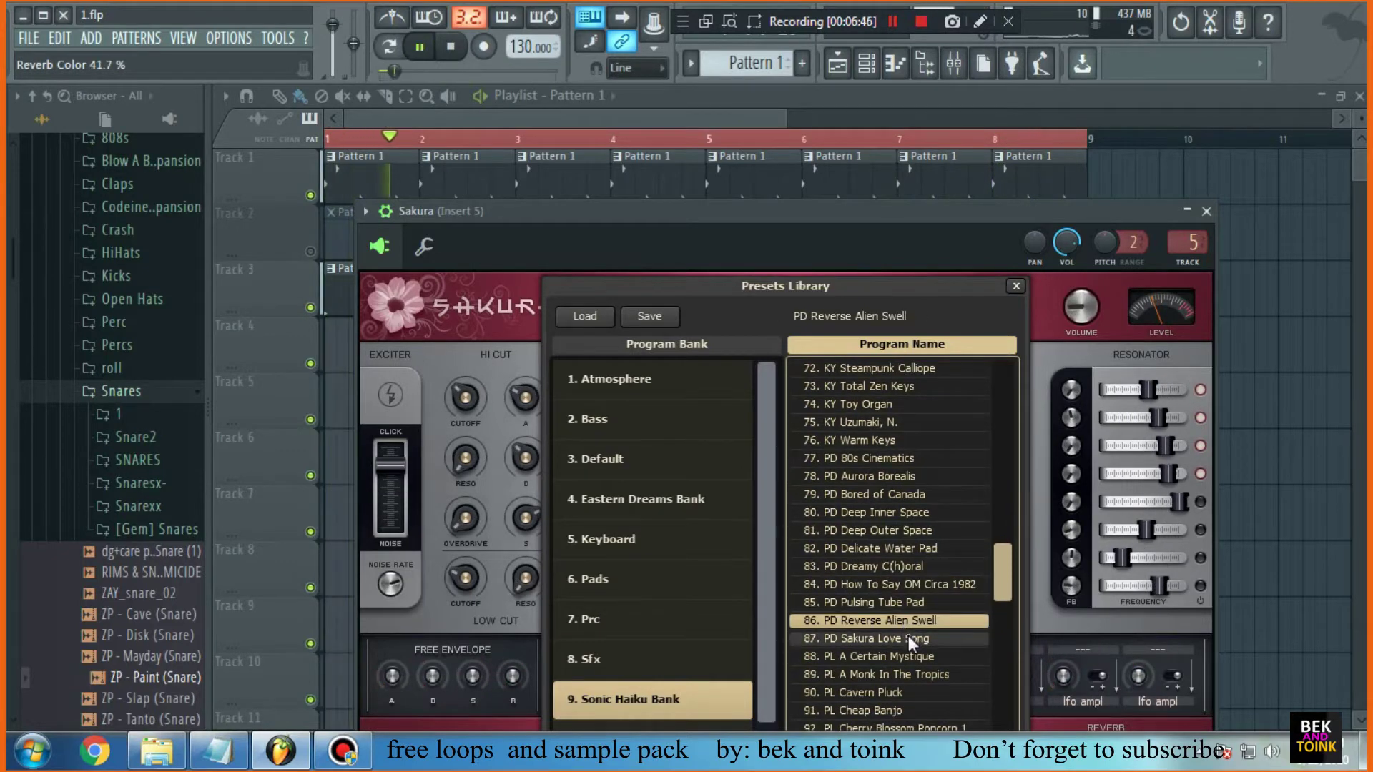
pyautogui.click(908, 637)
# Audition PRC King Arthur's Coconuts from the percussion presets and settle on PRC Island Wood Mallet
pyautogui.scroll(-5, 926, 619)
pyautogui.scroll(-7, 923, 604)
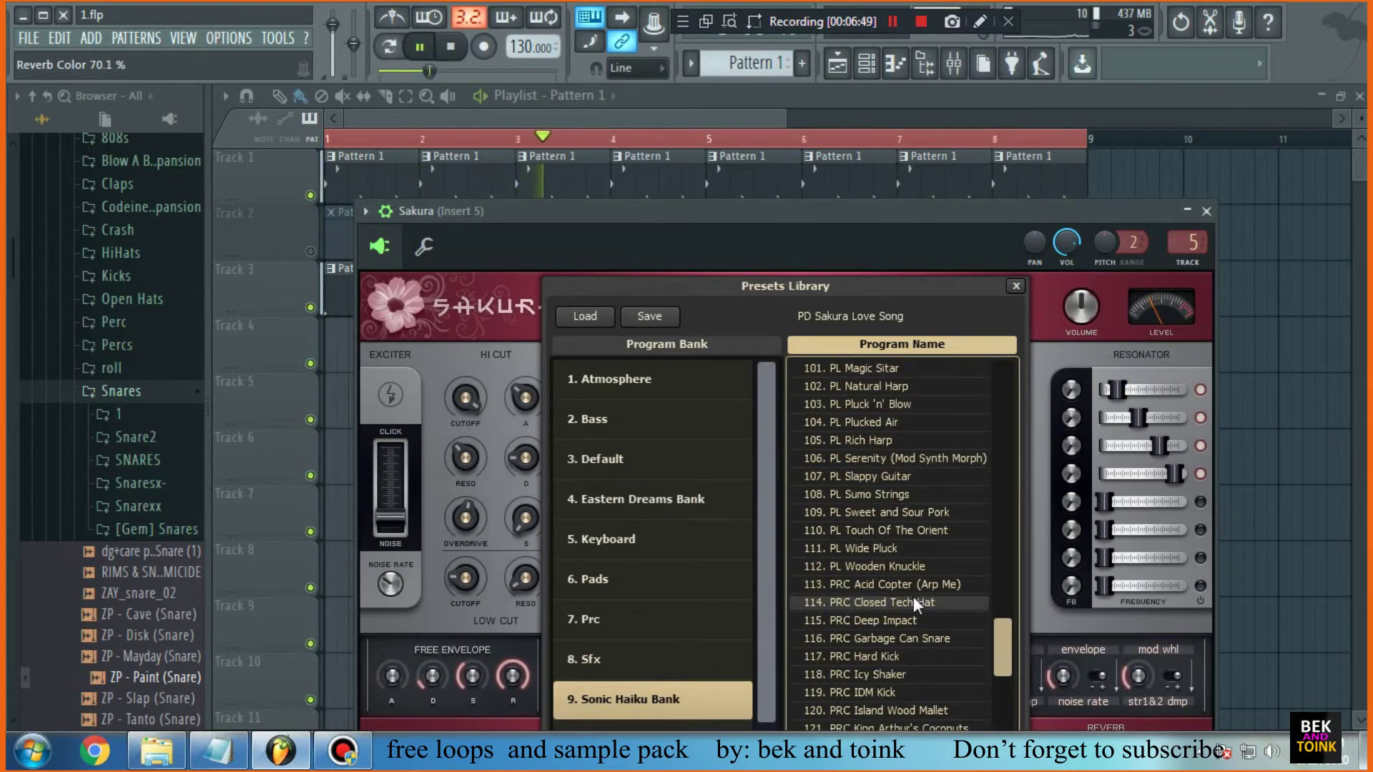
pyautogui.click(913, 588)
pyautogui.click(891, 532)
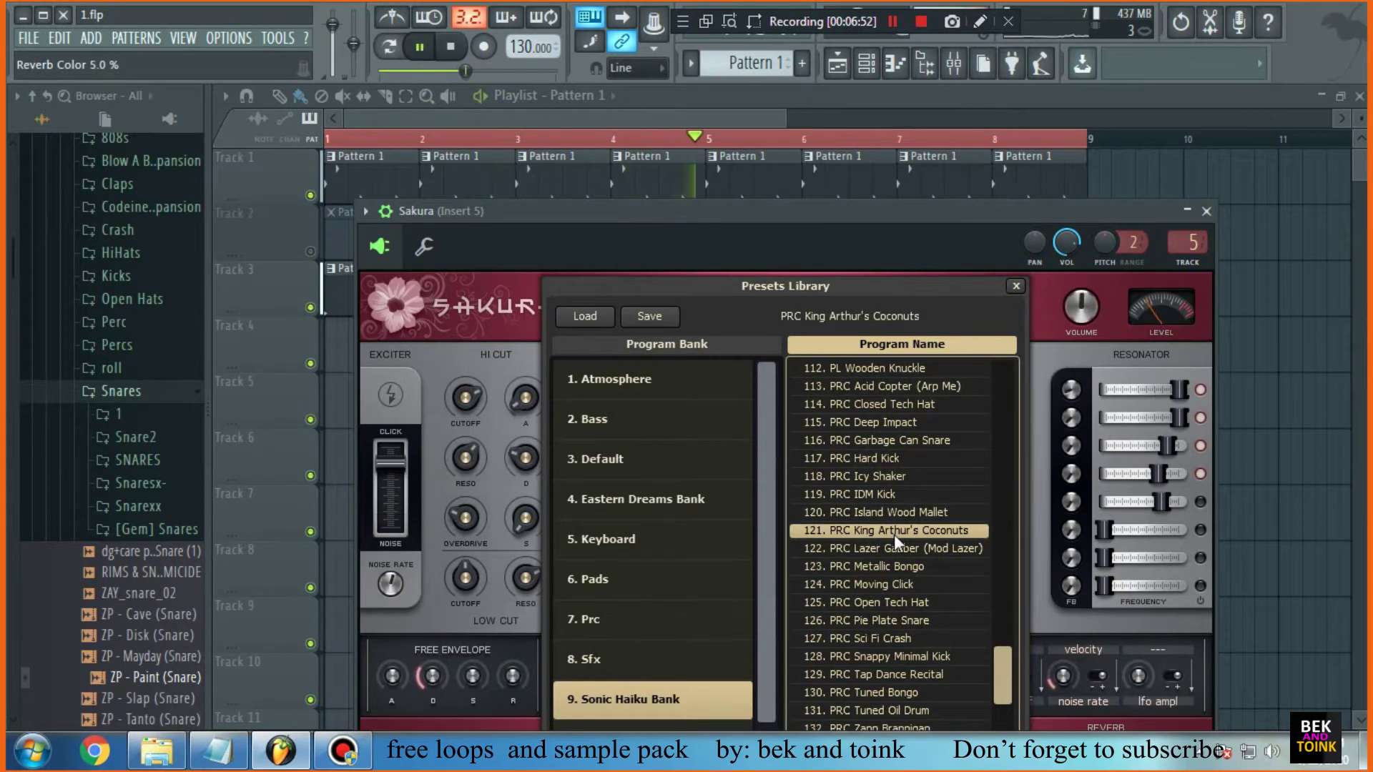
pyautogui.click(897, 514)
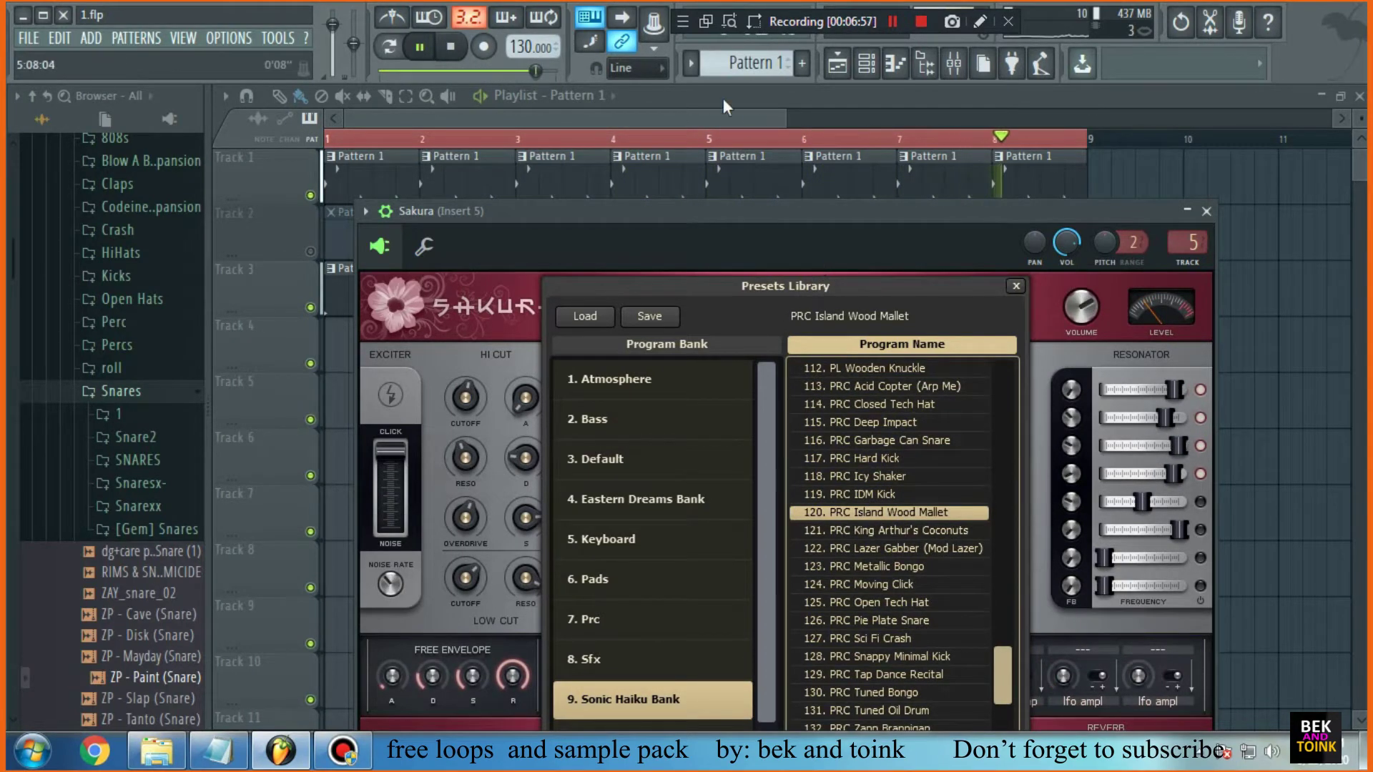
# Reopen Sakura from the channel rack and display its presets library at PRC Island Wood Mallet
pyautogui.click(836, 66)
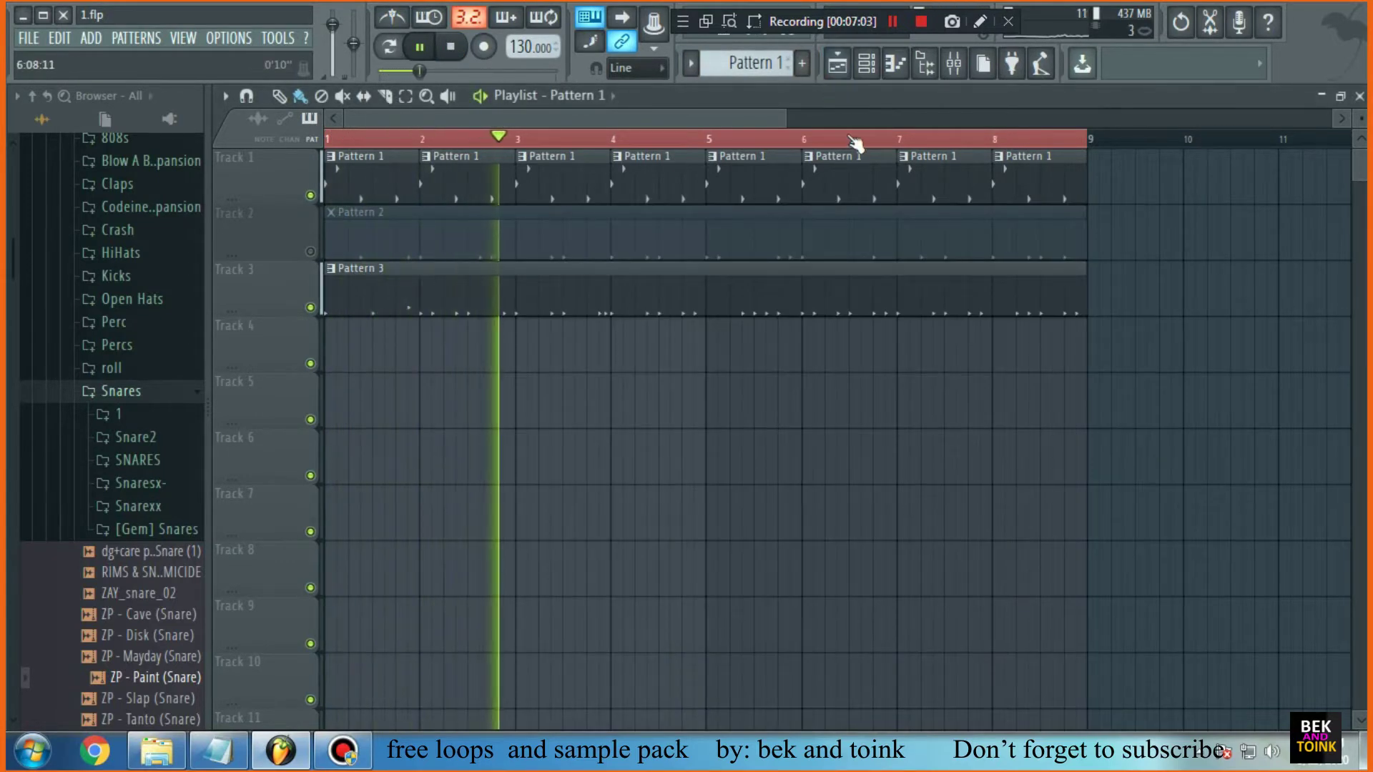
pyautogui.click(866, 64)
pyautogui.click(743, 574)
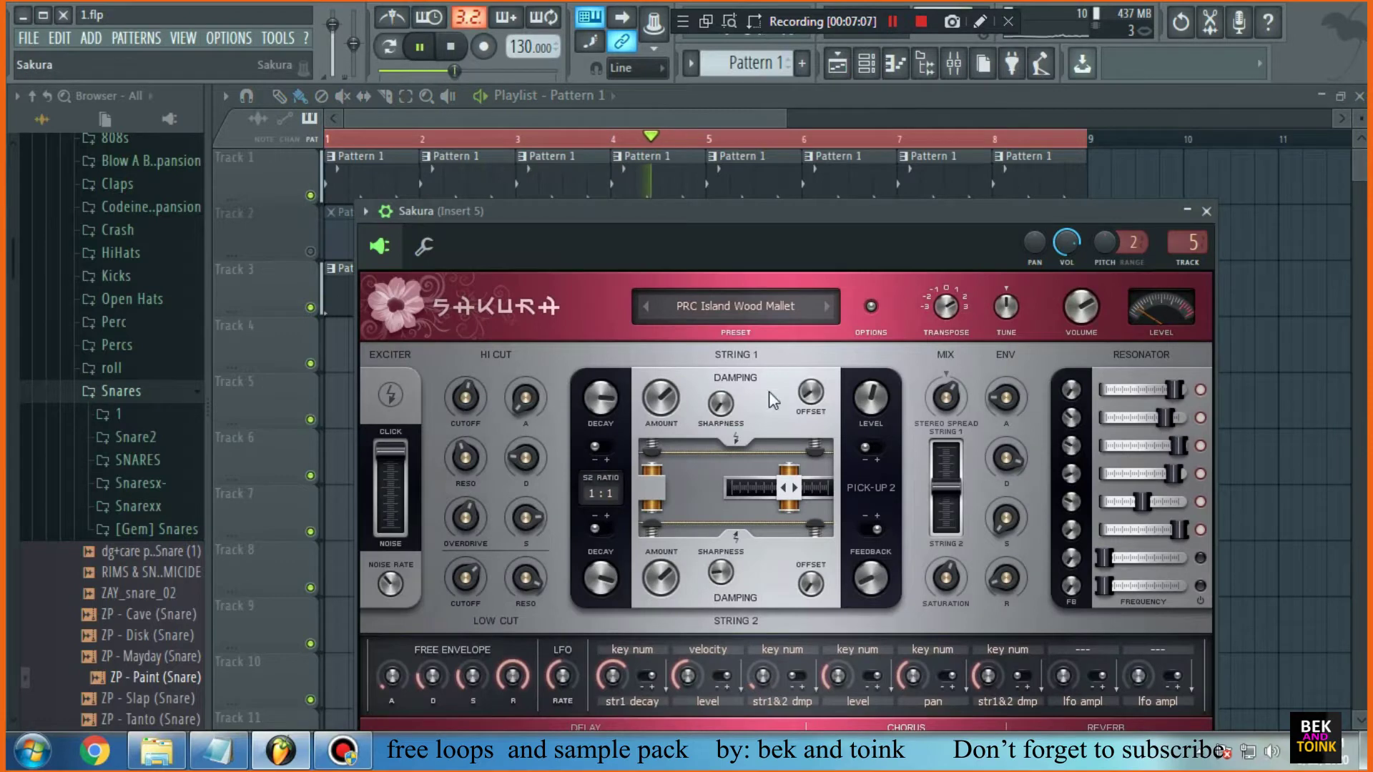
pyautogui.click(794, 315)
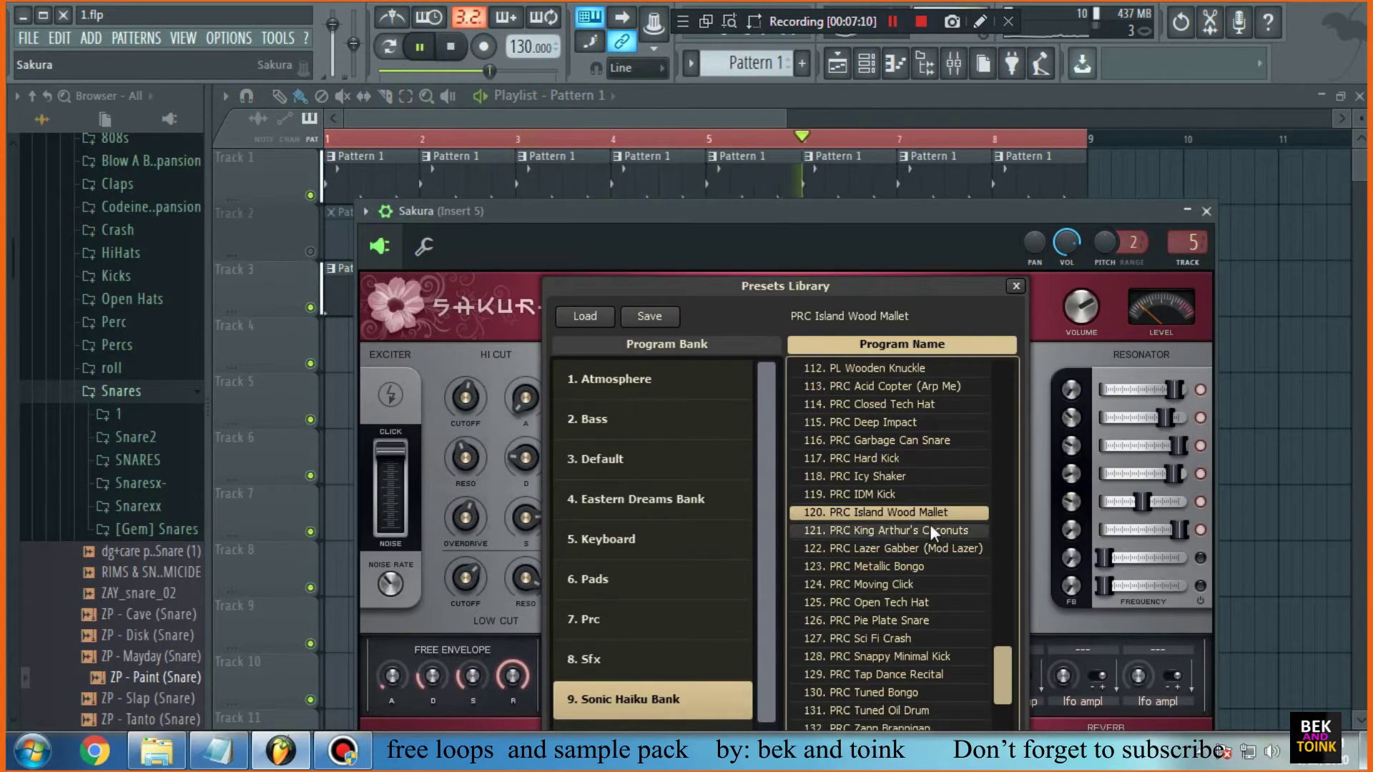
# Close Sakura and unmute Track 2 in the playlist
pyautogui.click(866, 64)
pyautogui.click(251, 179)
pyautogui.click(311, 252)
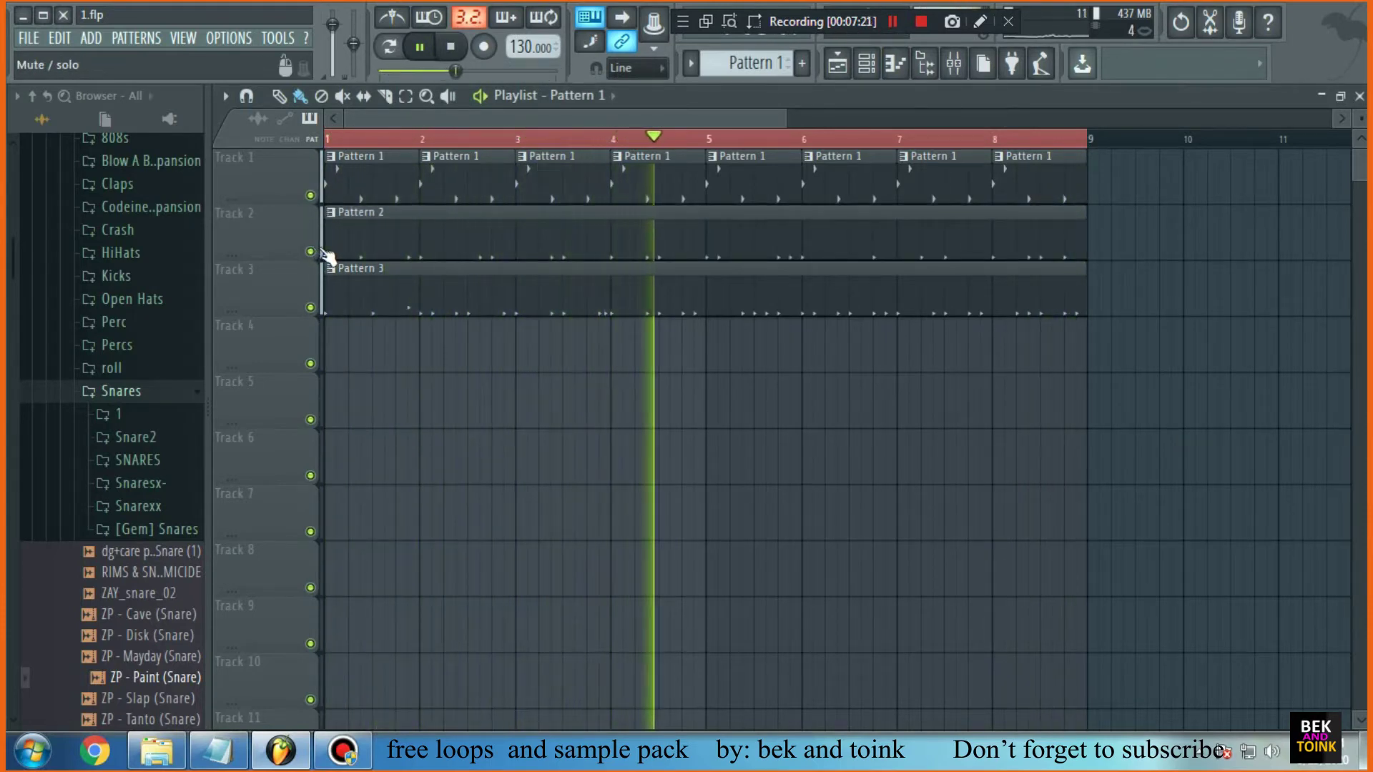
# Open the 808 Studio bass synthesizer from the channel rack
pyautogui.press('F6')
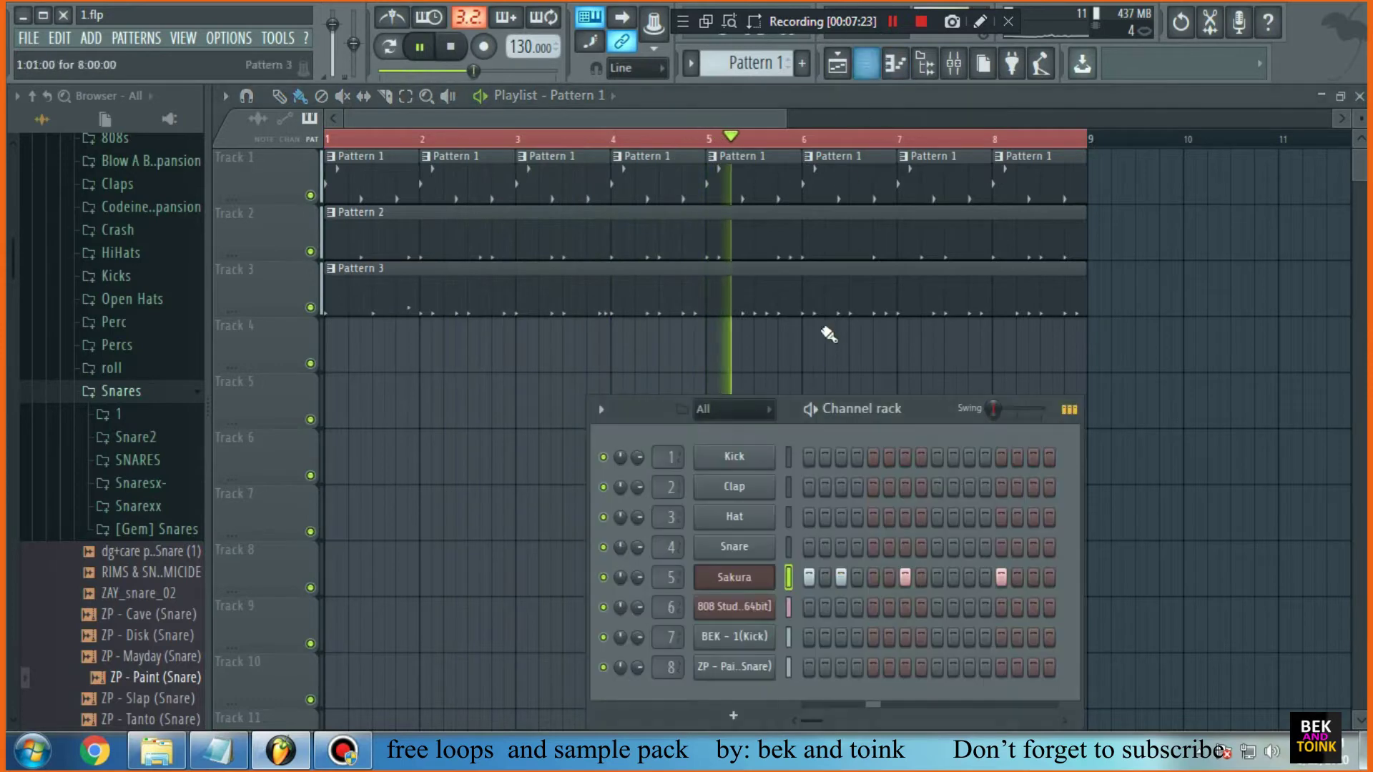
pyautogui.click(760, 617)
pyautogui.click(1243, 158)
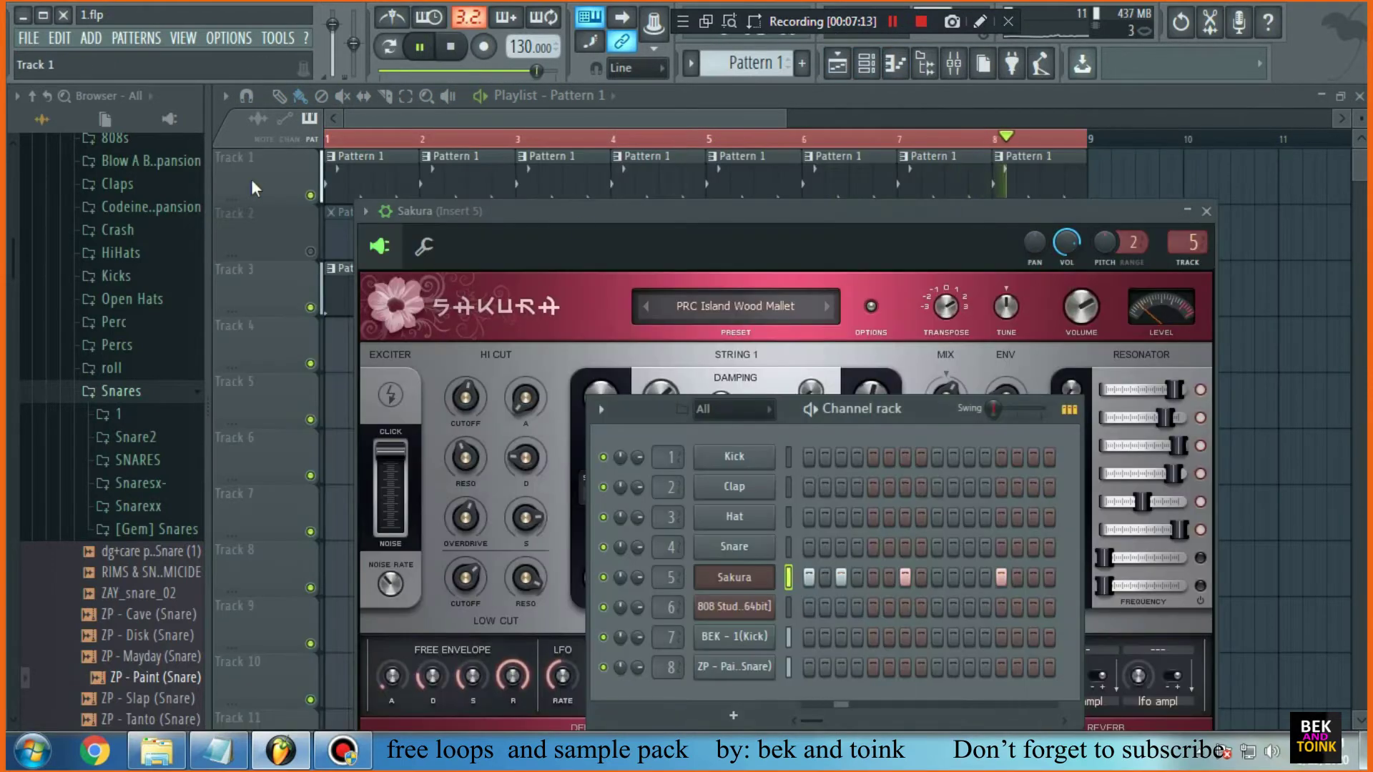
pyautogui.click(251, 179)
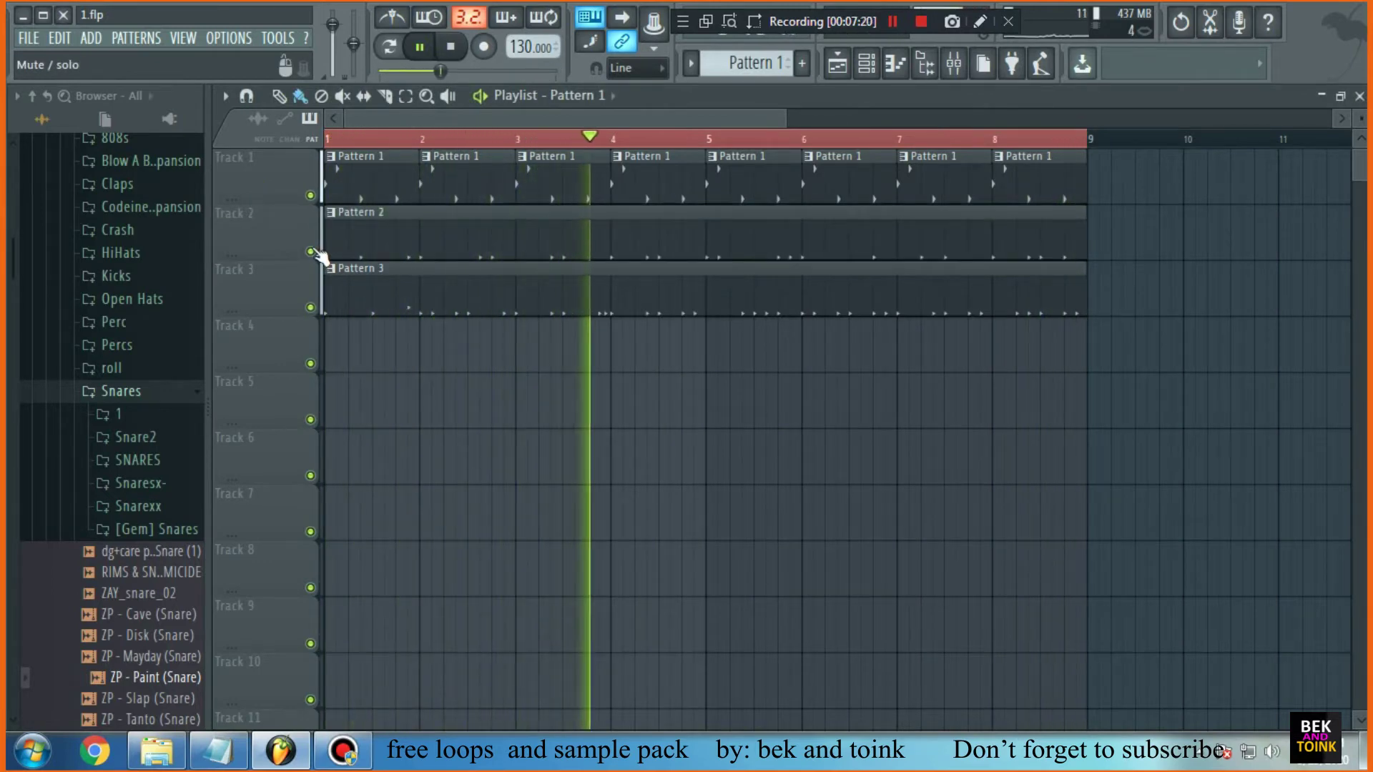
pyautogui.click(868, 64)
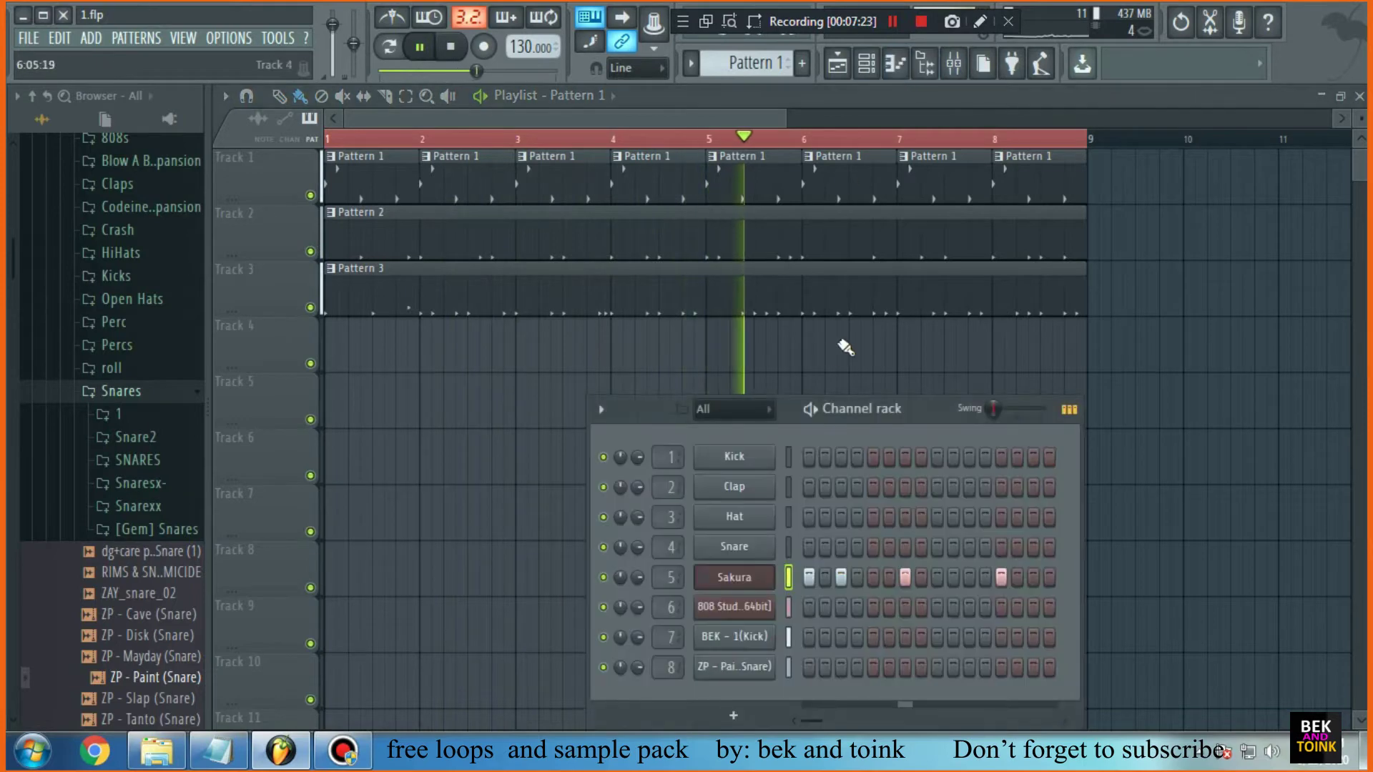
pyautogui.click(756, 613)
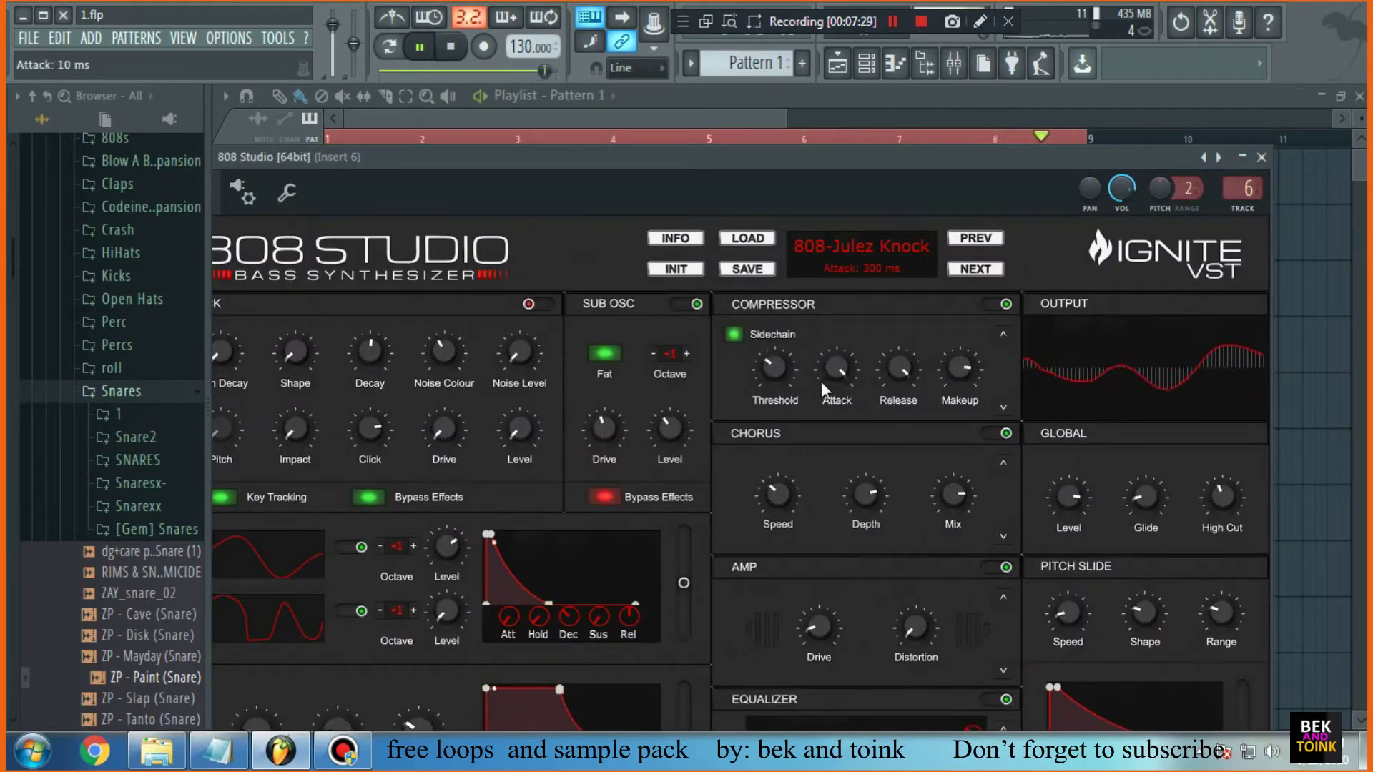
# Review the 808-Julez Knock preset in 808 Studio, close the plug-in and stop playback
pyautogui.click(971, 268)
pyautogui.click(981, 241)
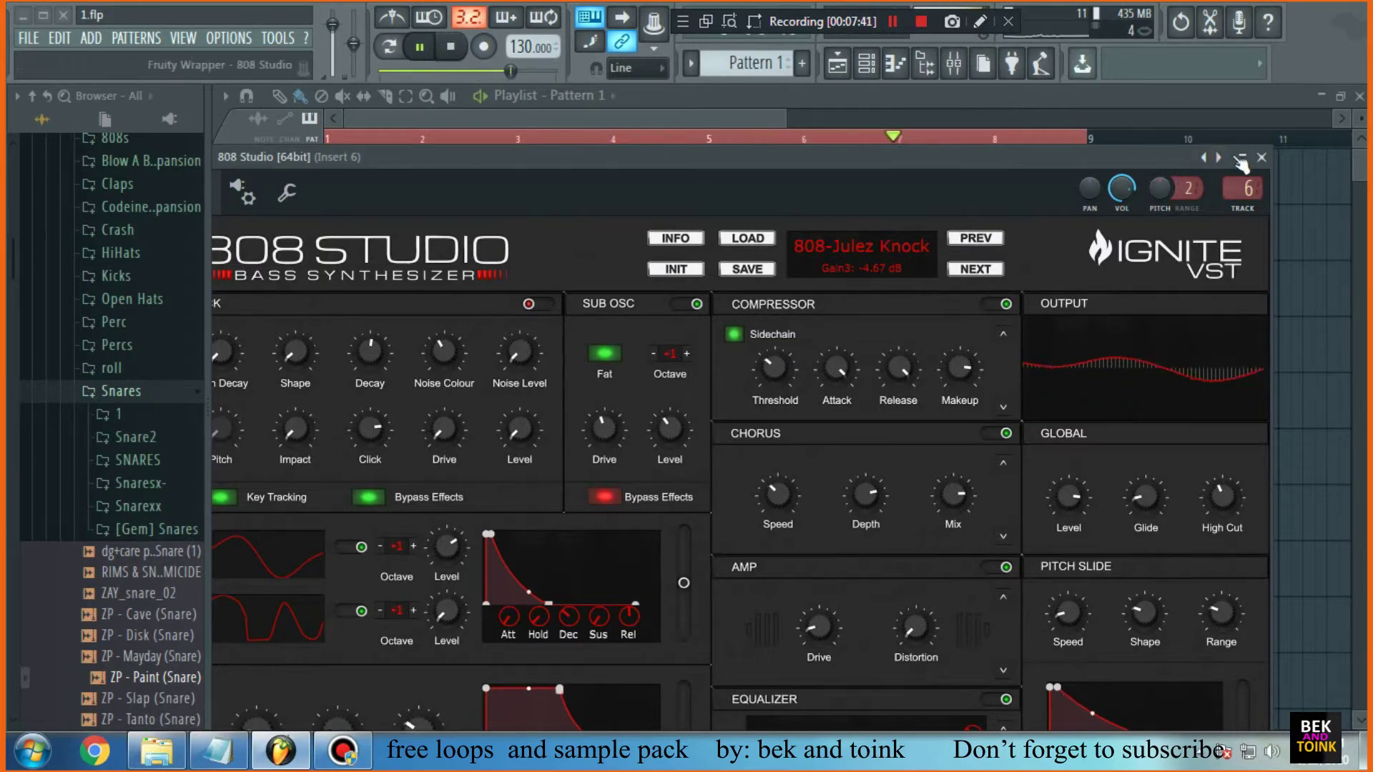
pyautogui.press('Escape')
pyautogui.press('Escape')
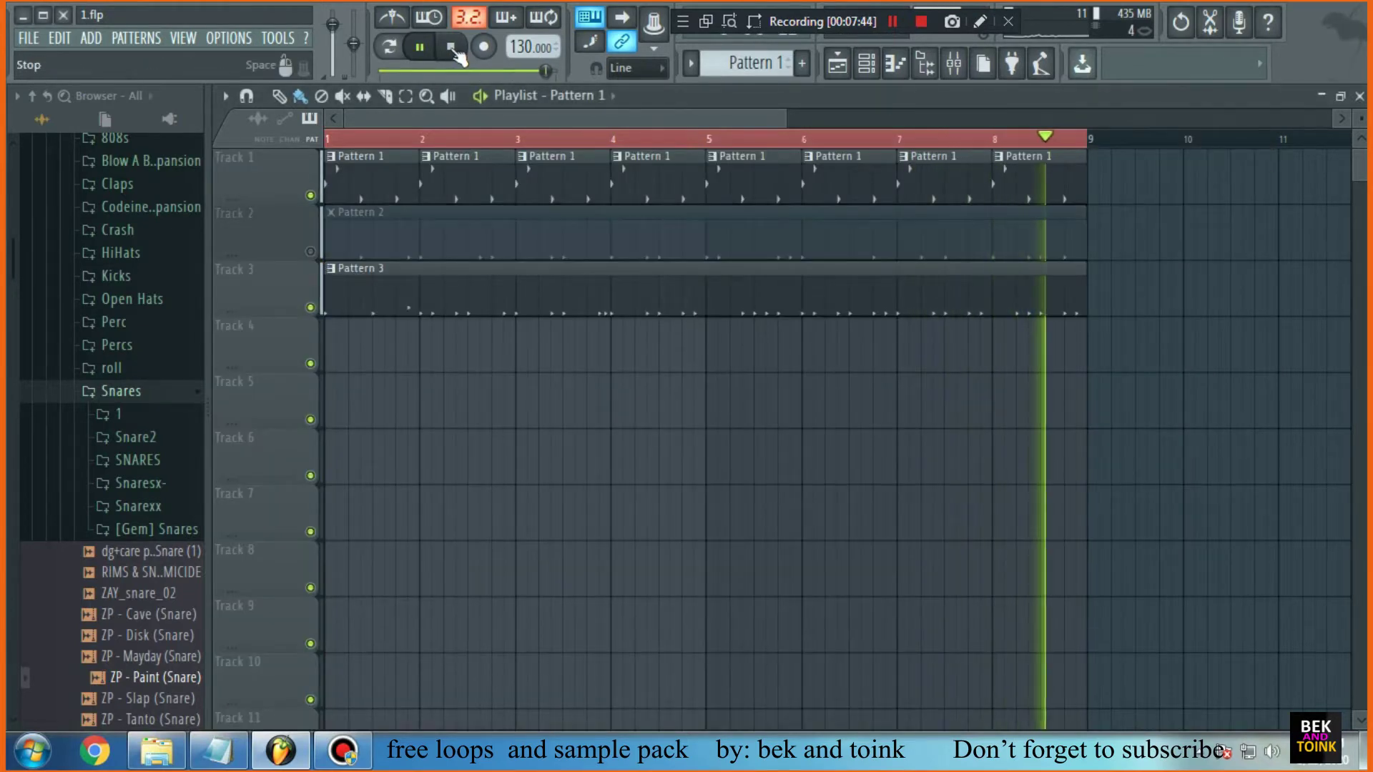
pyautogui.click(452, 48)
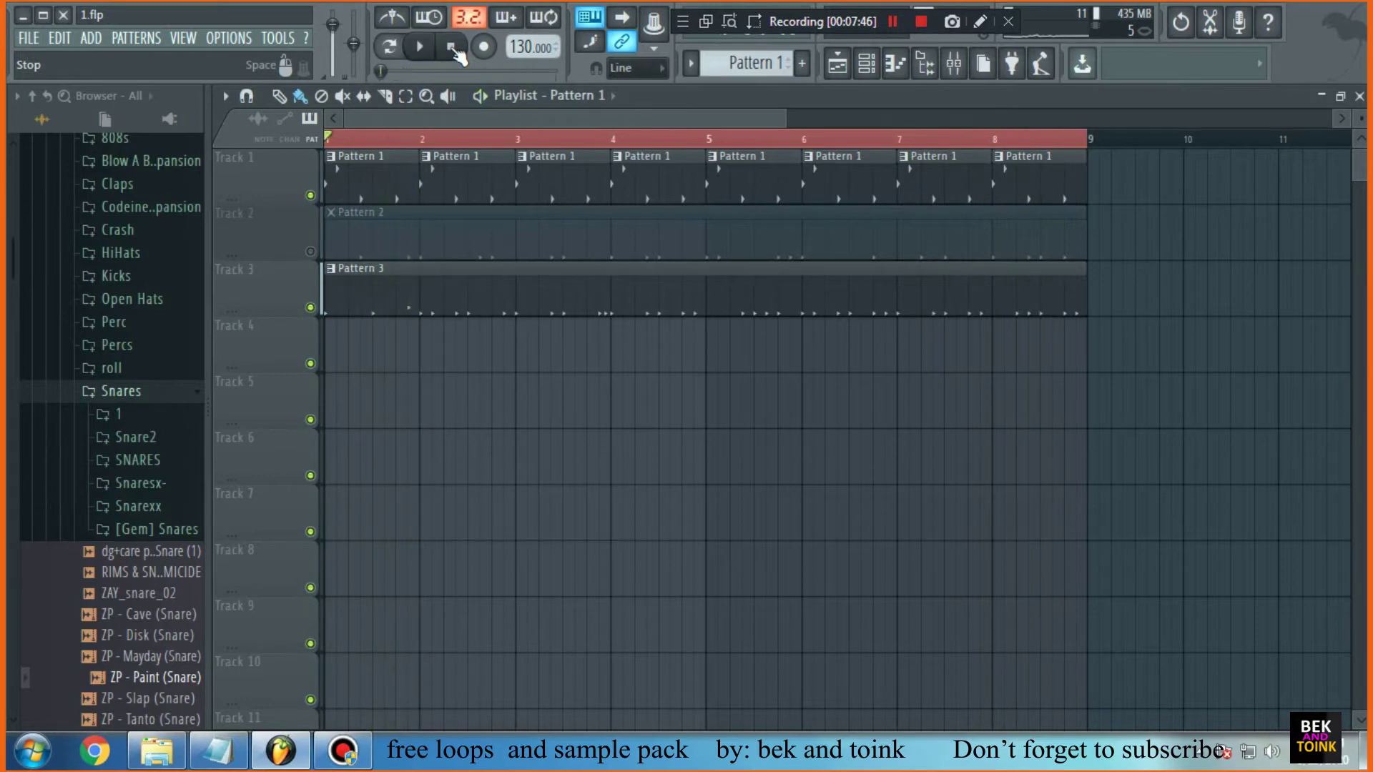
# Open Pattern 1's Sakura notes in the piano roll and play the pattern
pyautogui.click(892, 22)
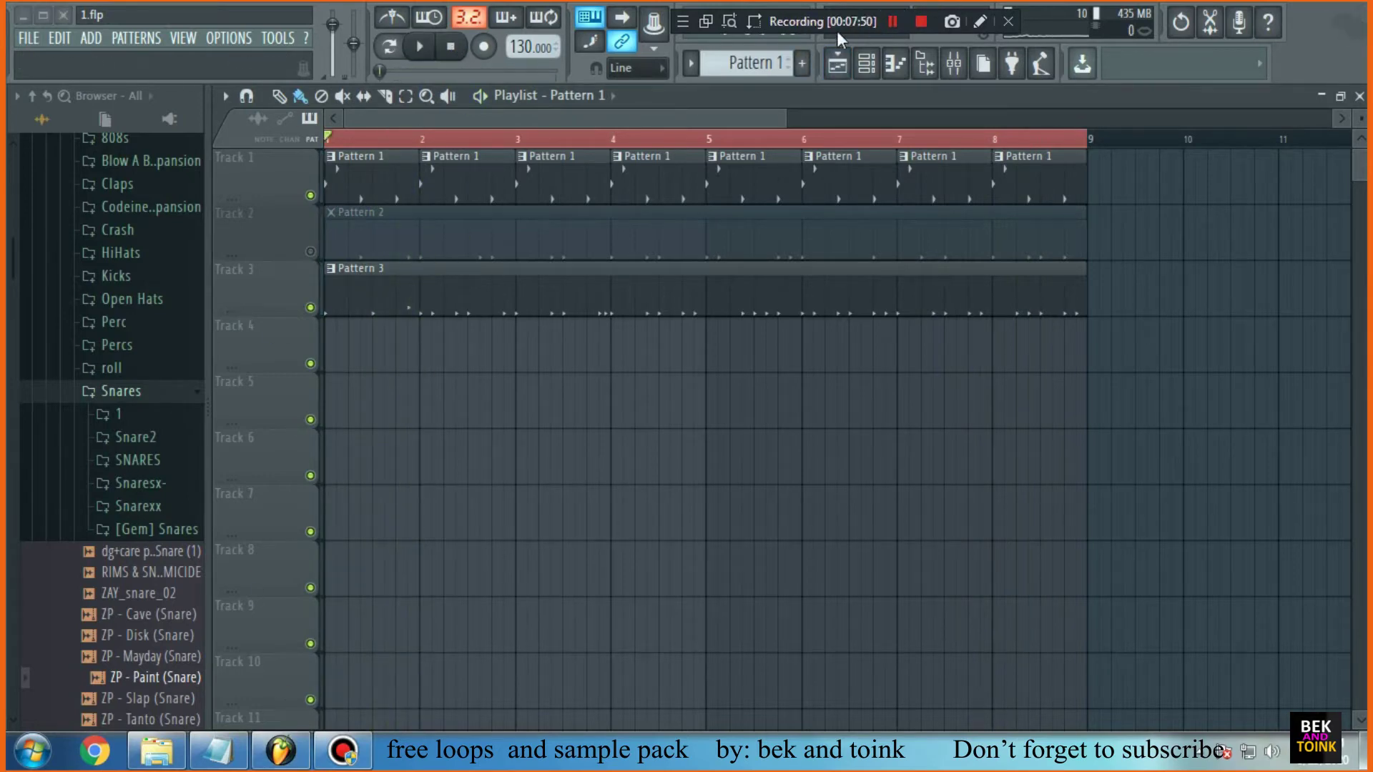
pyautogui.doubleClick(363, 194)
pyautogui.click(430, 43)
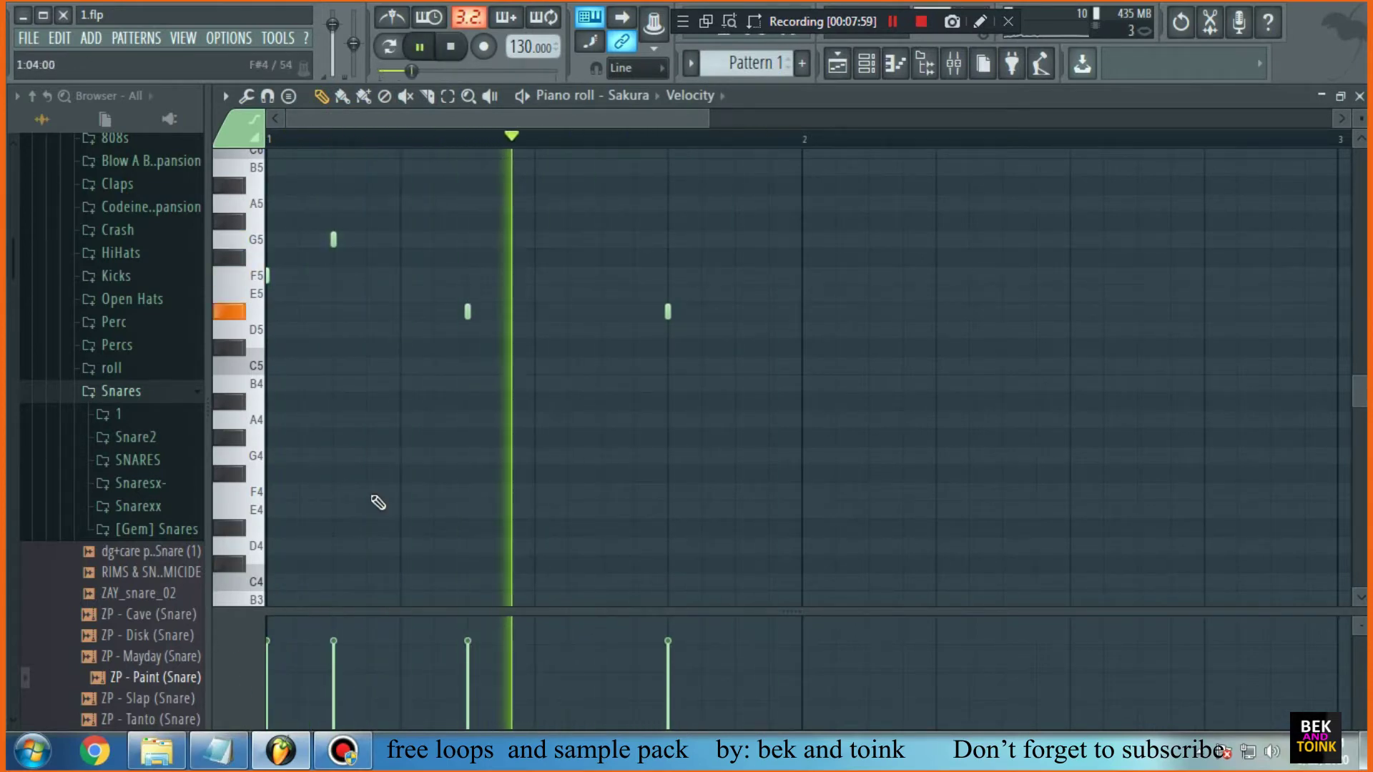
pyautogui.hotkey('alt', 'Tab')
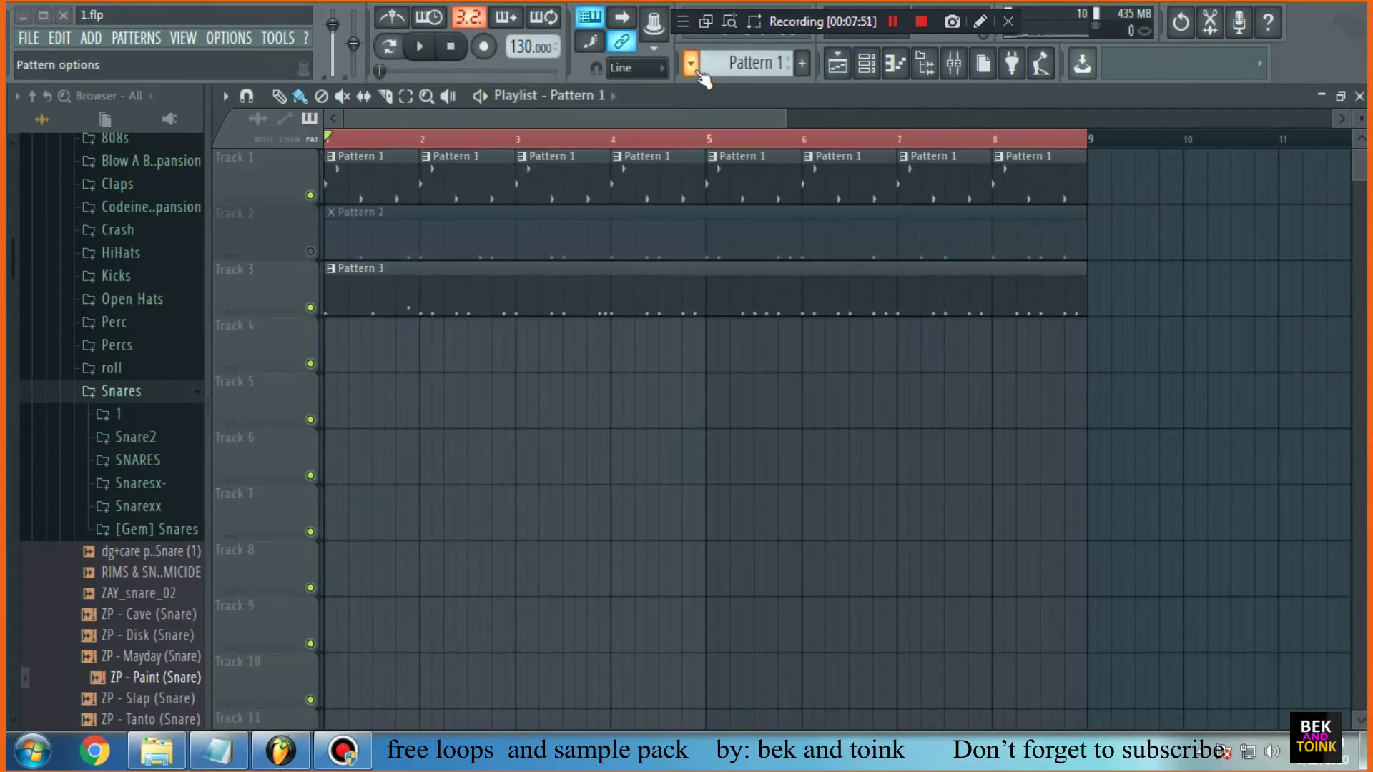
pyautogui.doubleClick(363, 190)
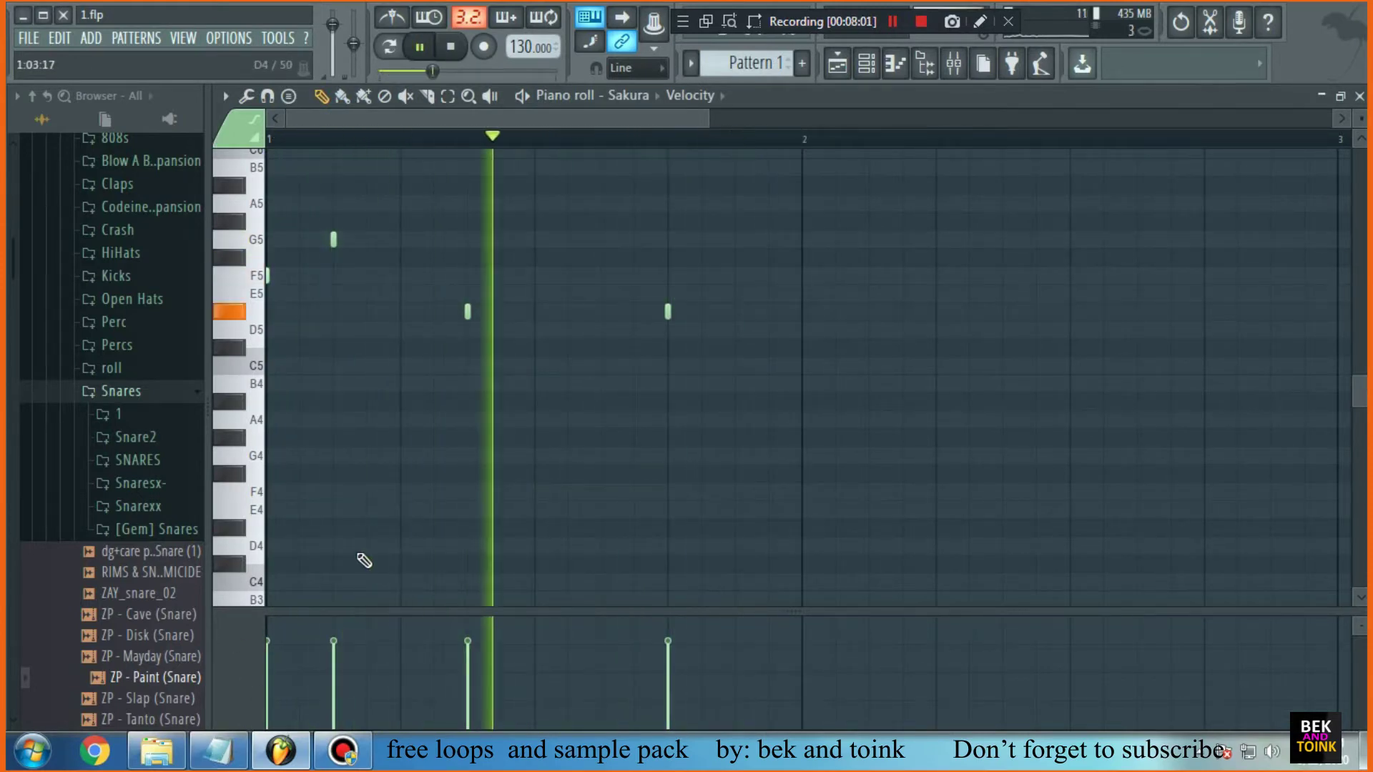
# Switch to the bek note in Notepad, highlight "just pause the video to copy the chords" and move its window below the piano-roll notes
pyautogui.hotkey('alt', 'Tab')
pyautogui.scroll(-1, 846, 507)
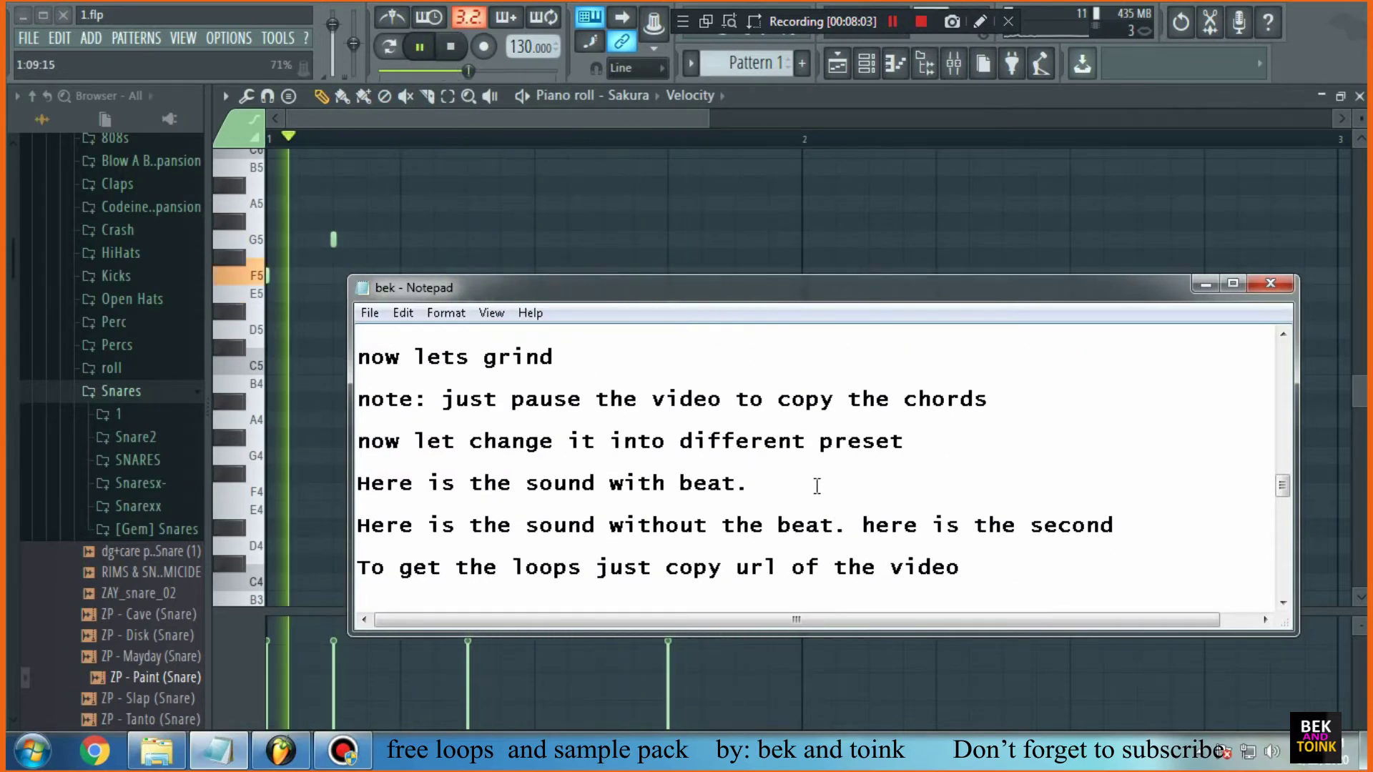
pyautogui.moveTo(444, 398); pyautogui.dragTo(1036, 396)
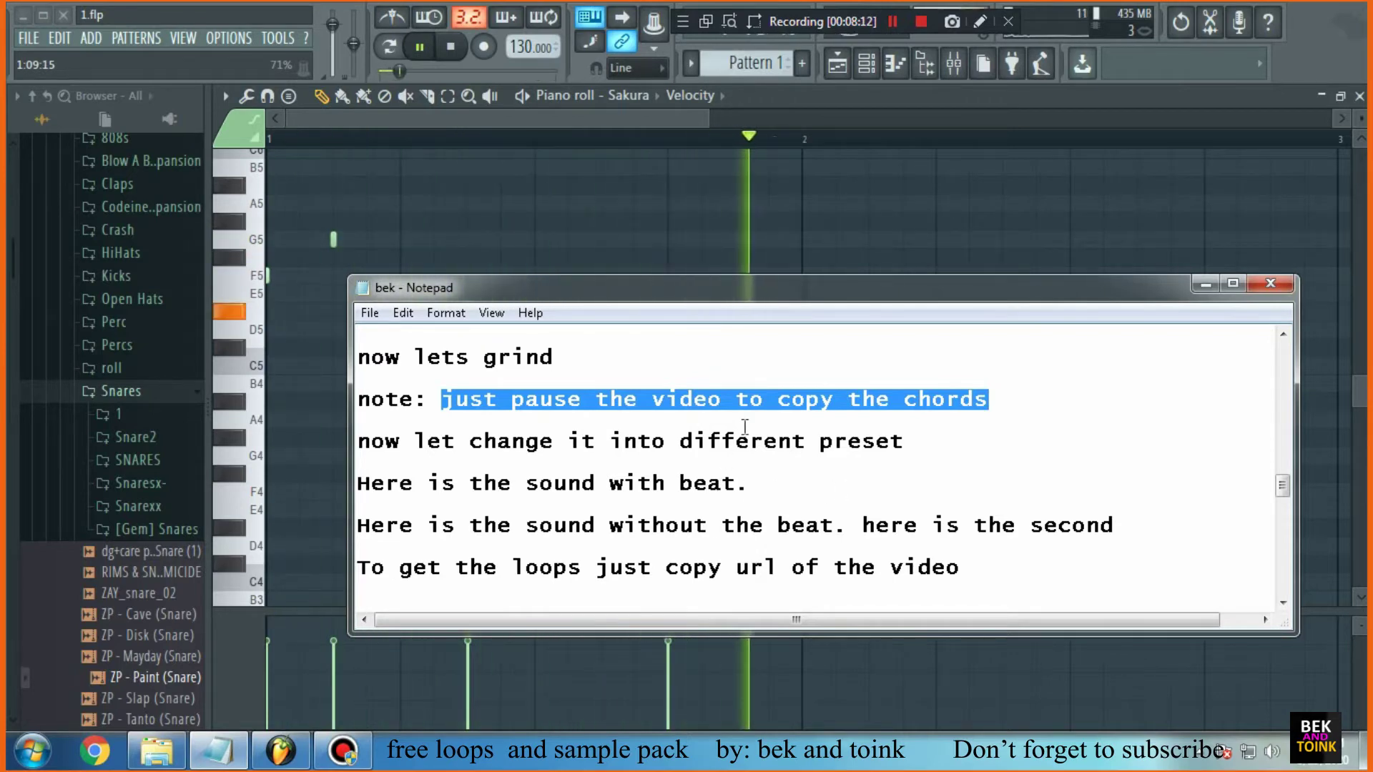
pyautogui.moveTo(715, 289); pyautogui.dragTo(650, 430)
# Highlight "copy the chords" in the note and stop the Sakura pattern's playback
pyautogui.moveTo(712, 540); pyautogui.dragTo(947, 540)
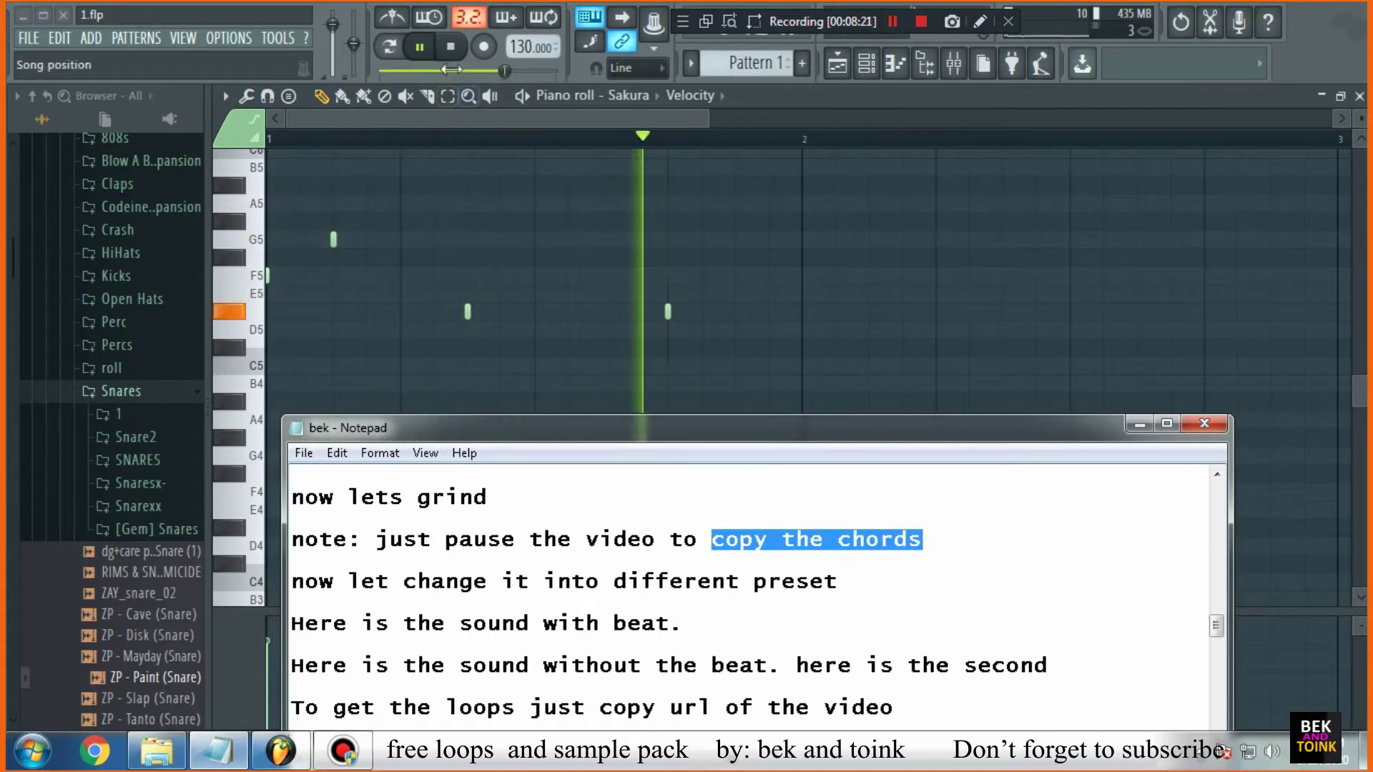
pyautogui.click(462, 49)
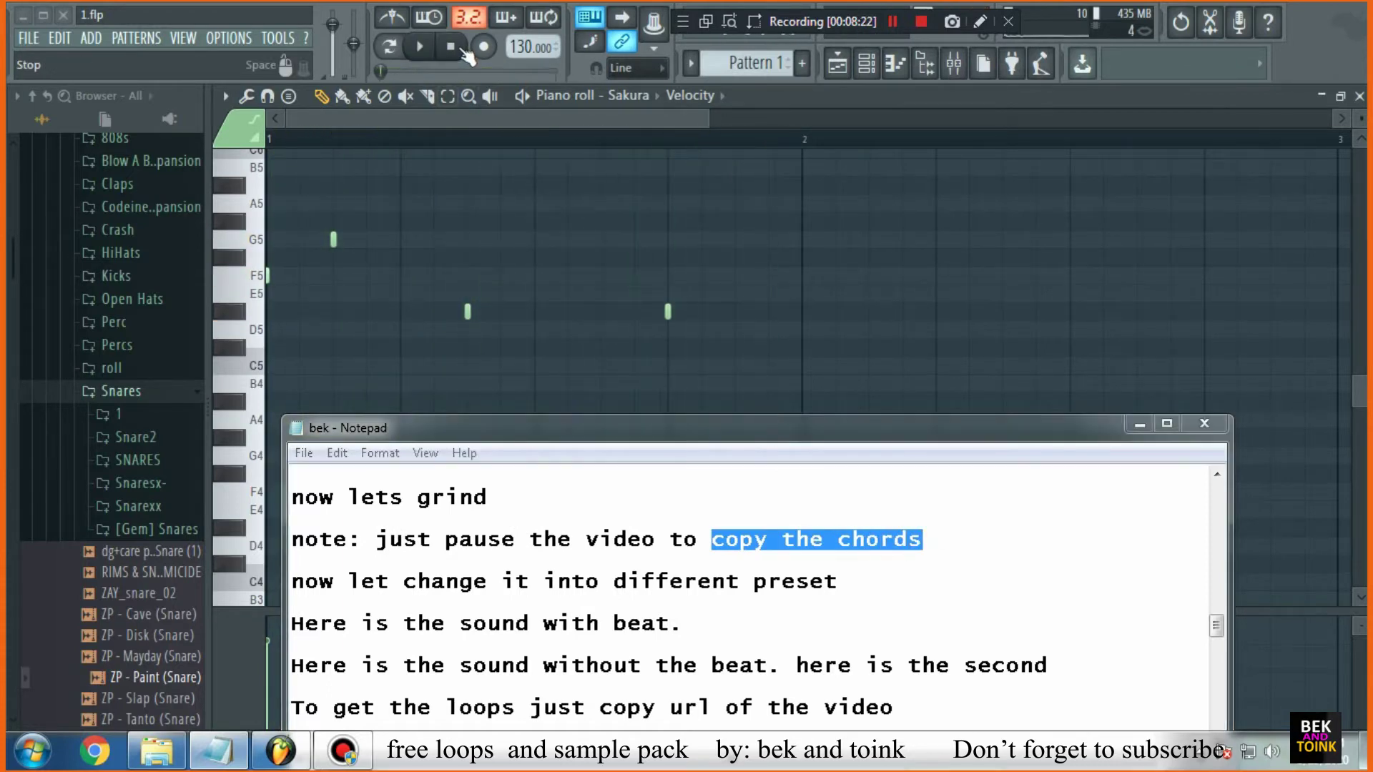
pyautogui.click(922, 22)
pyautogui.click(420, 47)
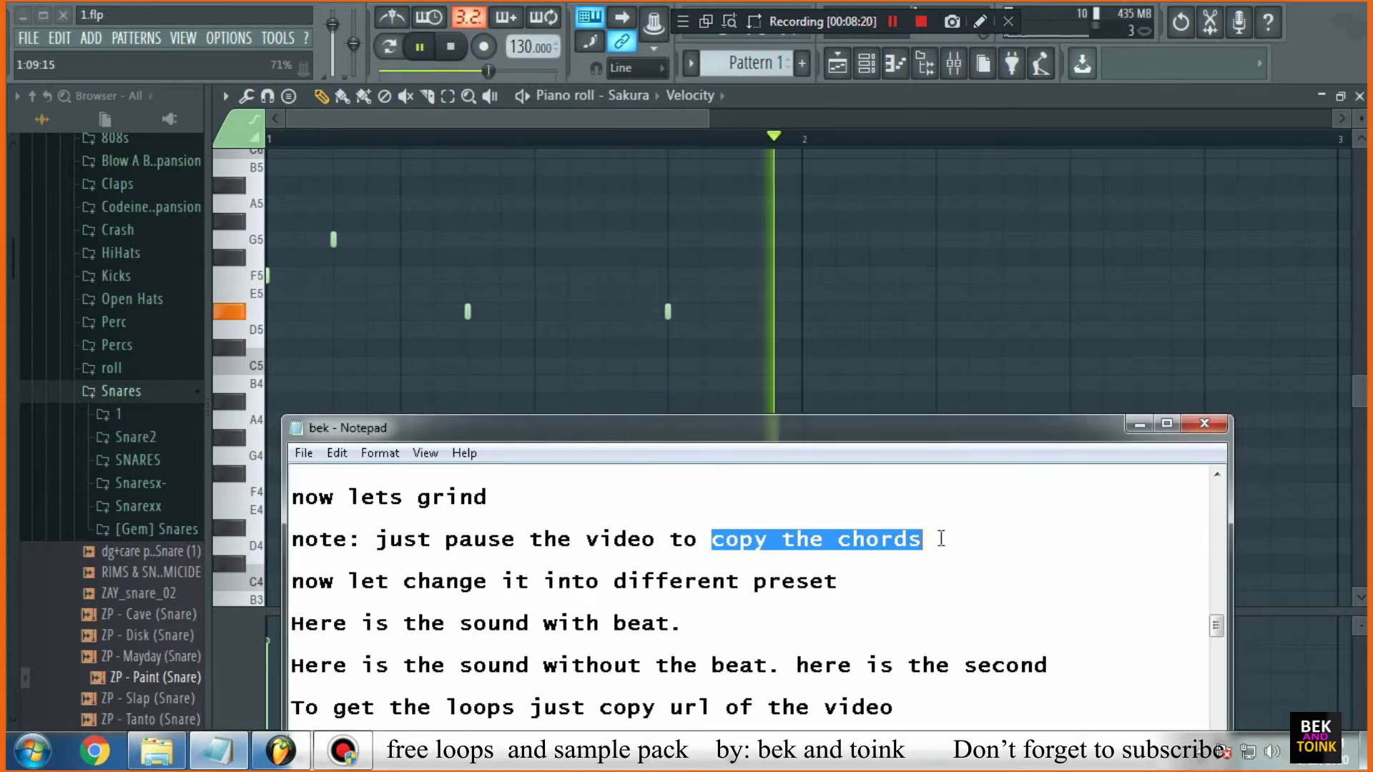
pyautogui.press('space')
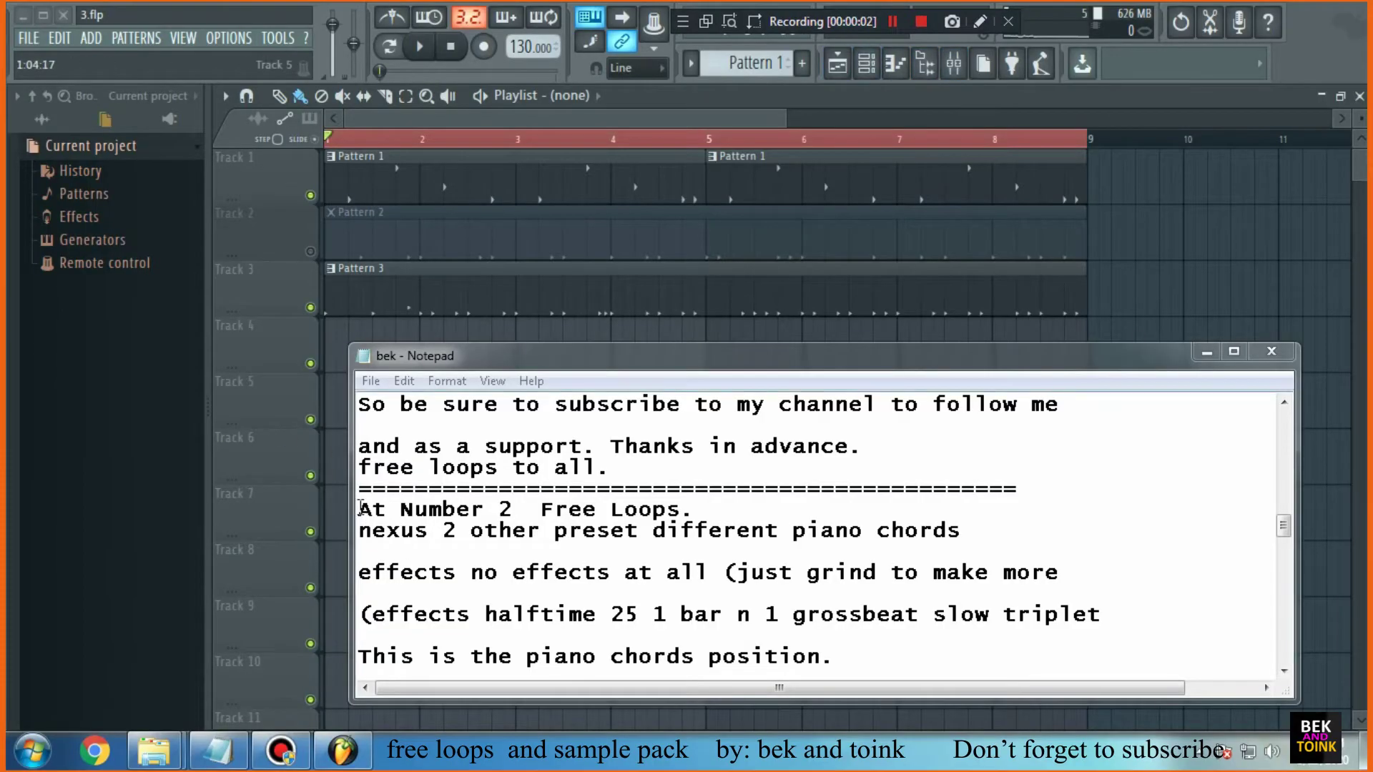
# Highlight "2 Free Loops." in the note and play the 3.flp arrangement, muting Track 3 before stopping
pyautogui.moveTo(359, 509); pyautogui.dragTo(529, 515)
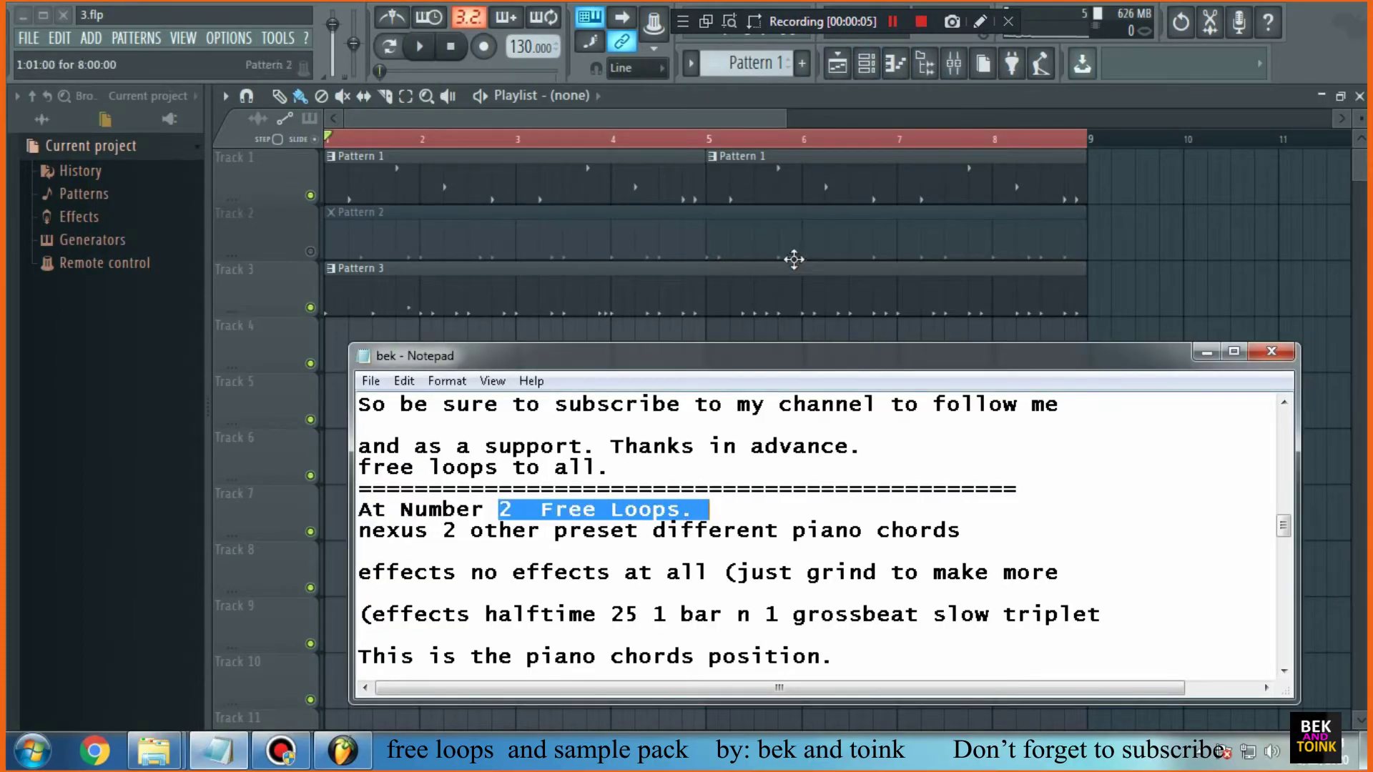
pyautogui.click(423, 49)
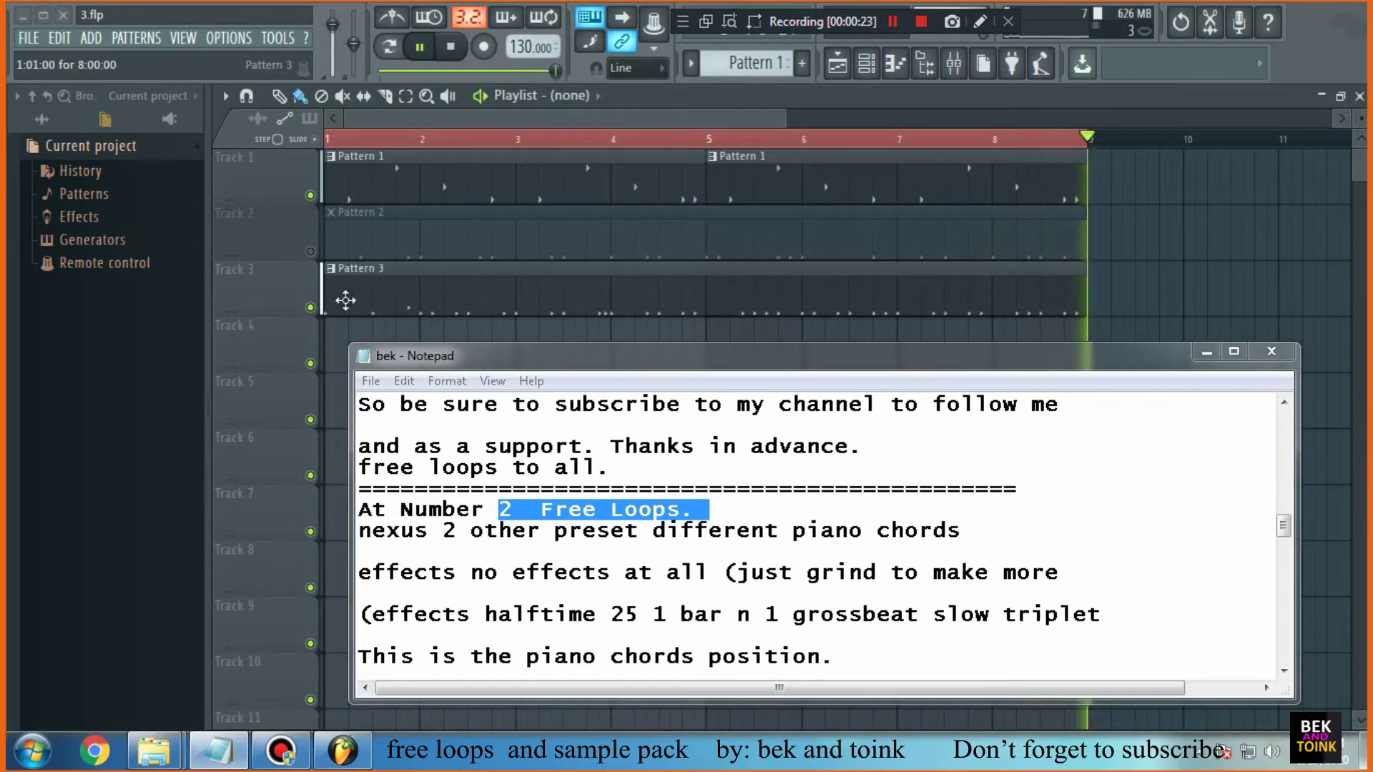
pyautogui.click(310, 308)
pyautogui.click(452, 48)
# Shift the clips on Tracks 1 to 3 about half a bar later and extend the playlist time selection to bar 10
pyautogui.moveTo(780, 120); pyautogui.dragTo(920, 198)
pyautogui.moveTo(866, 148); pyautogui.dragTo(325, 373)
pyautogui.moveTo(853, 139); pyautogui.dragTo(847, 139)
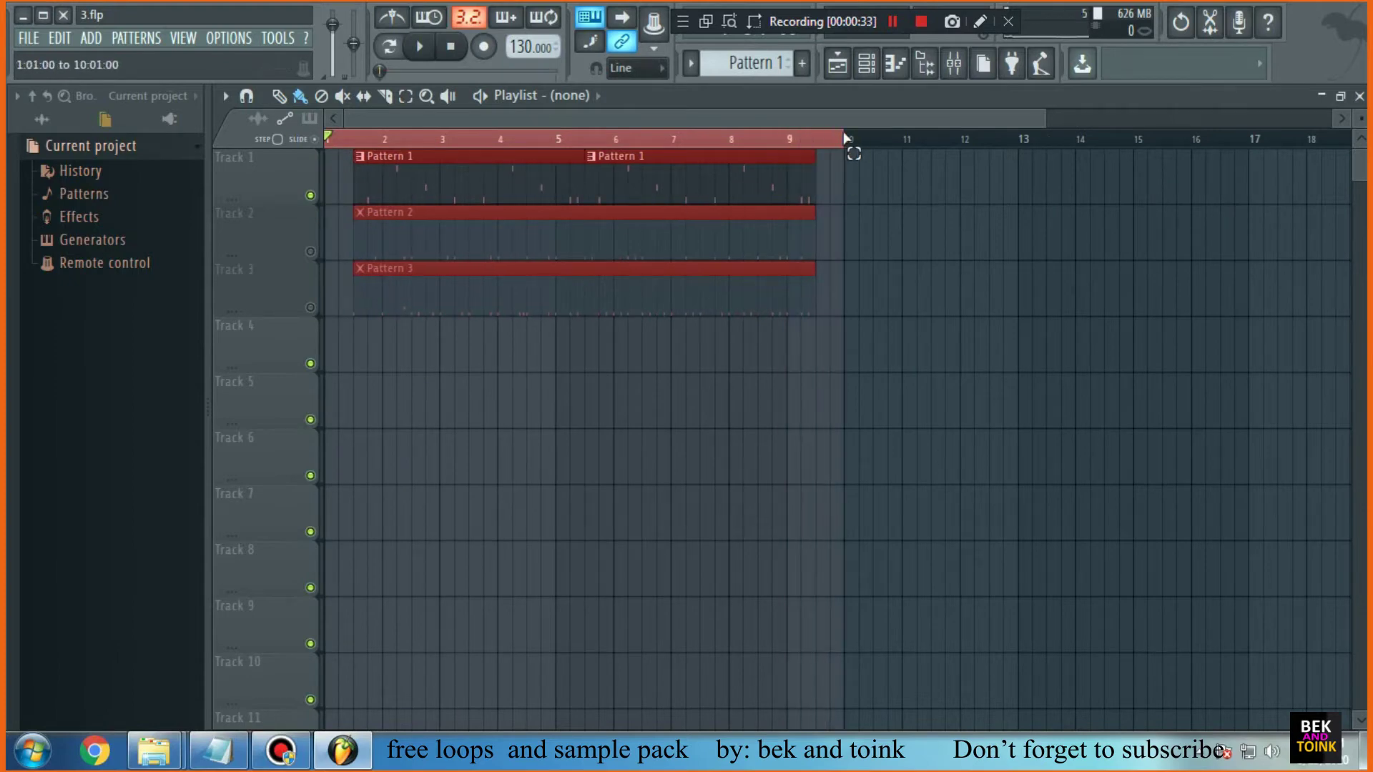
# Review the note's line on the piano chords position and open Pattern 1's TrackGod notes together with the channel rack
pyautogui.click(231, 750)
pyautogui.scroll(-1, 558, 565)
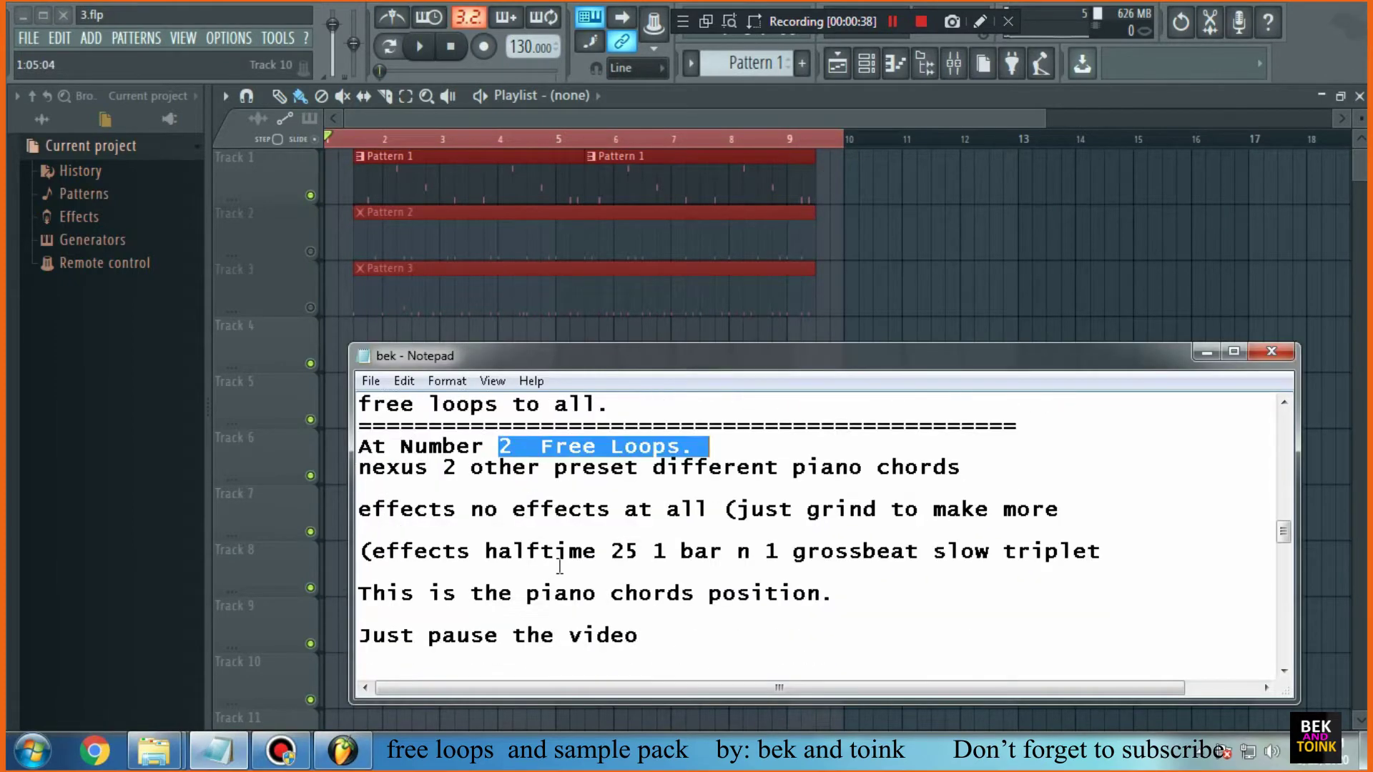
pyautogui.doubleClick(466, 192)
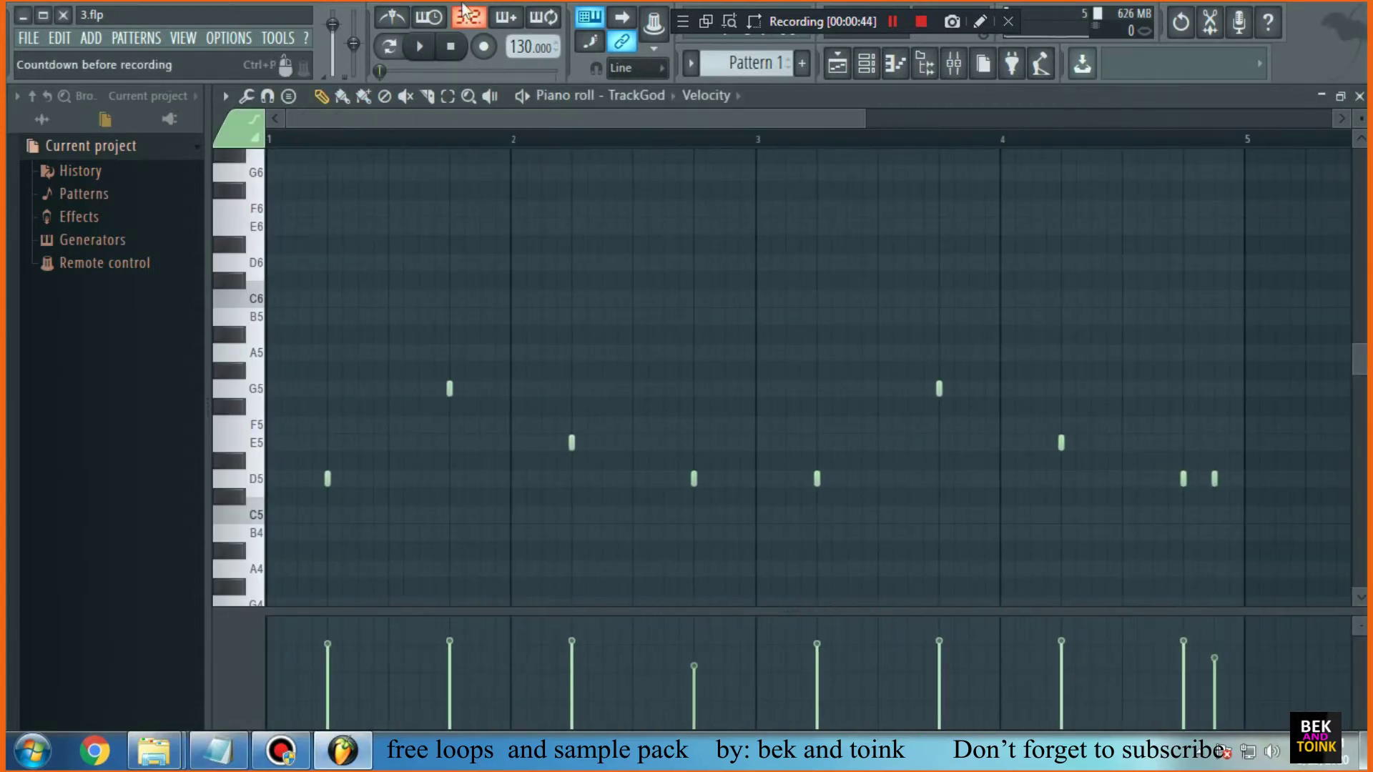
pyautogui.click(867, 66)
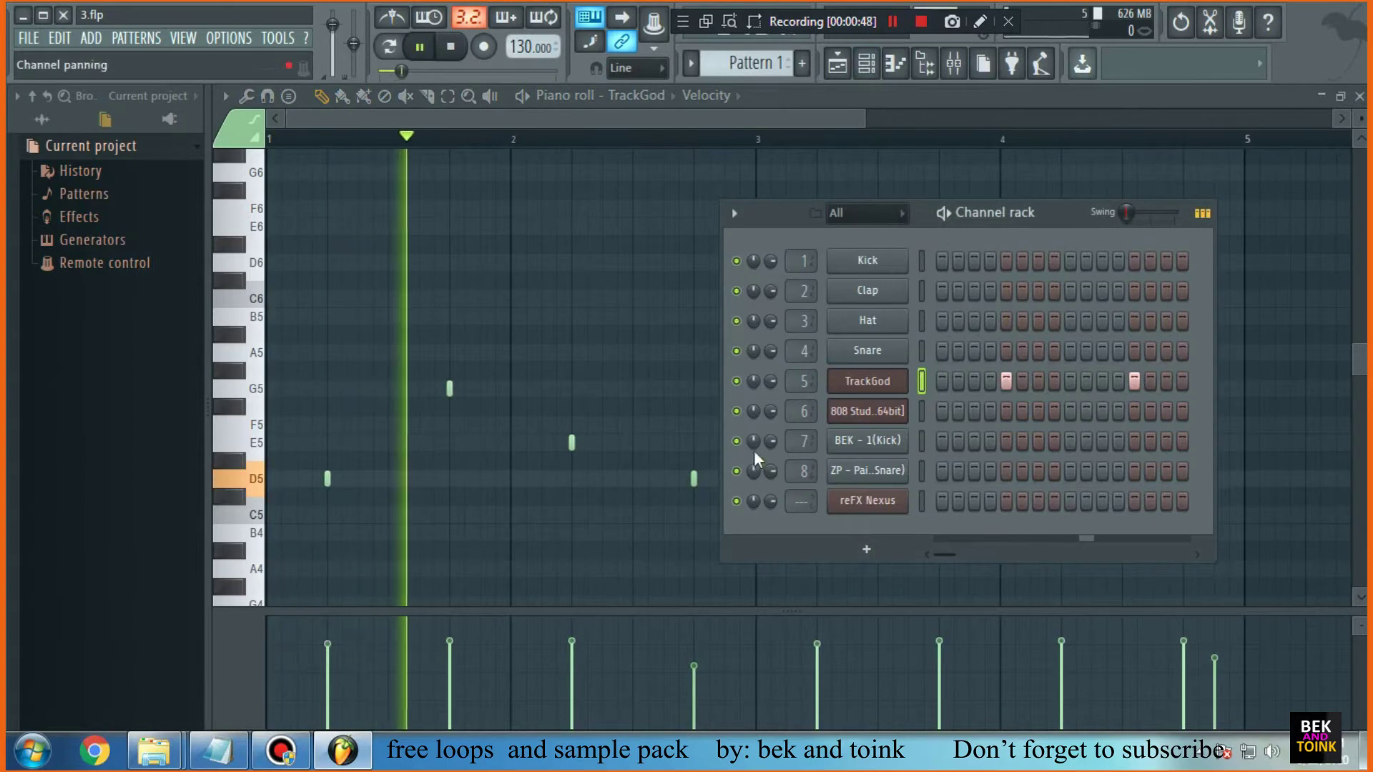
pyautogui.click(868, 66)
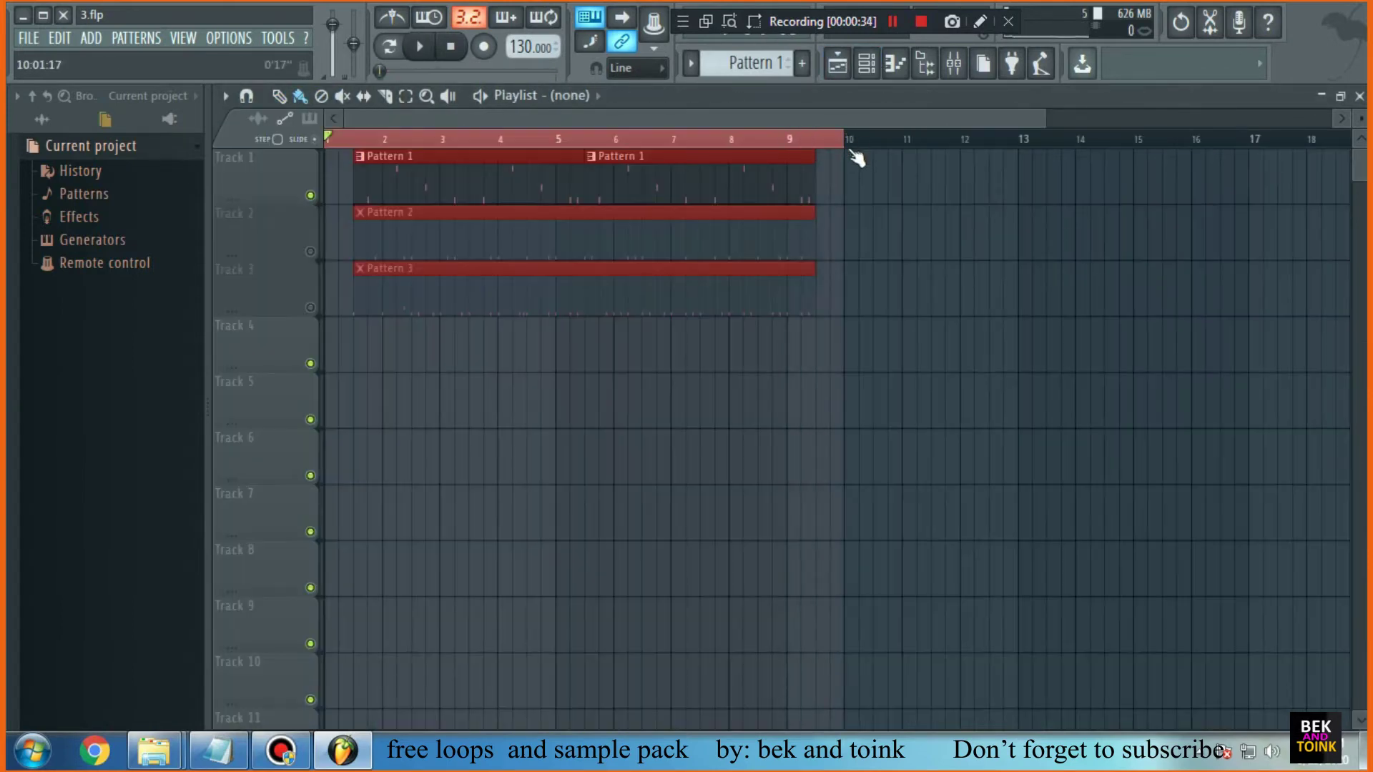
# Bring up the note's "Just pause the video" line again and reopen Pattern 1 in the piano roll
pyautogui.click(215, 751)
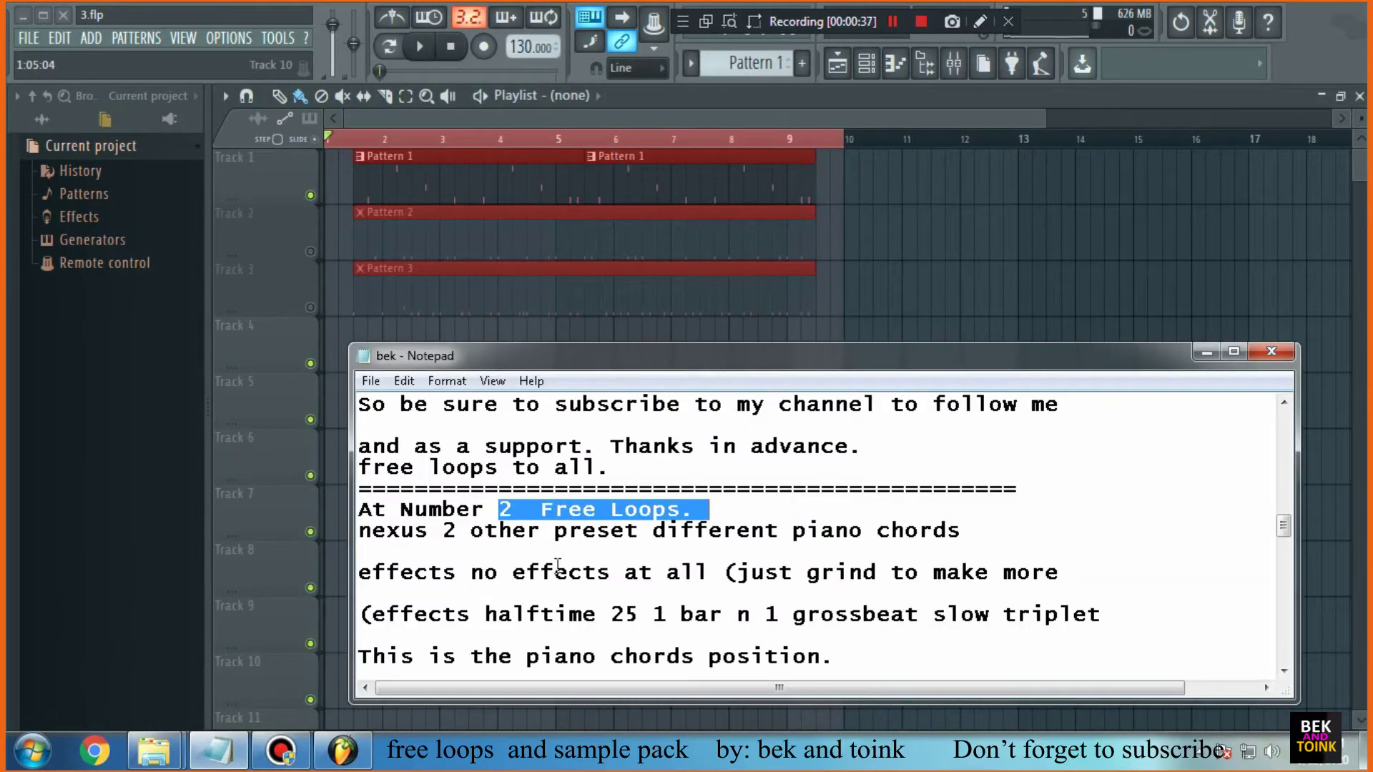
pyautogui.scroll(-1, 560, 567)
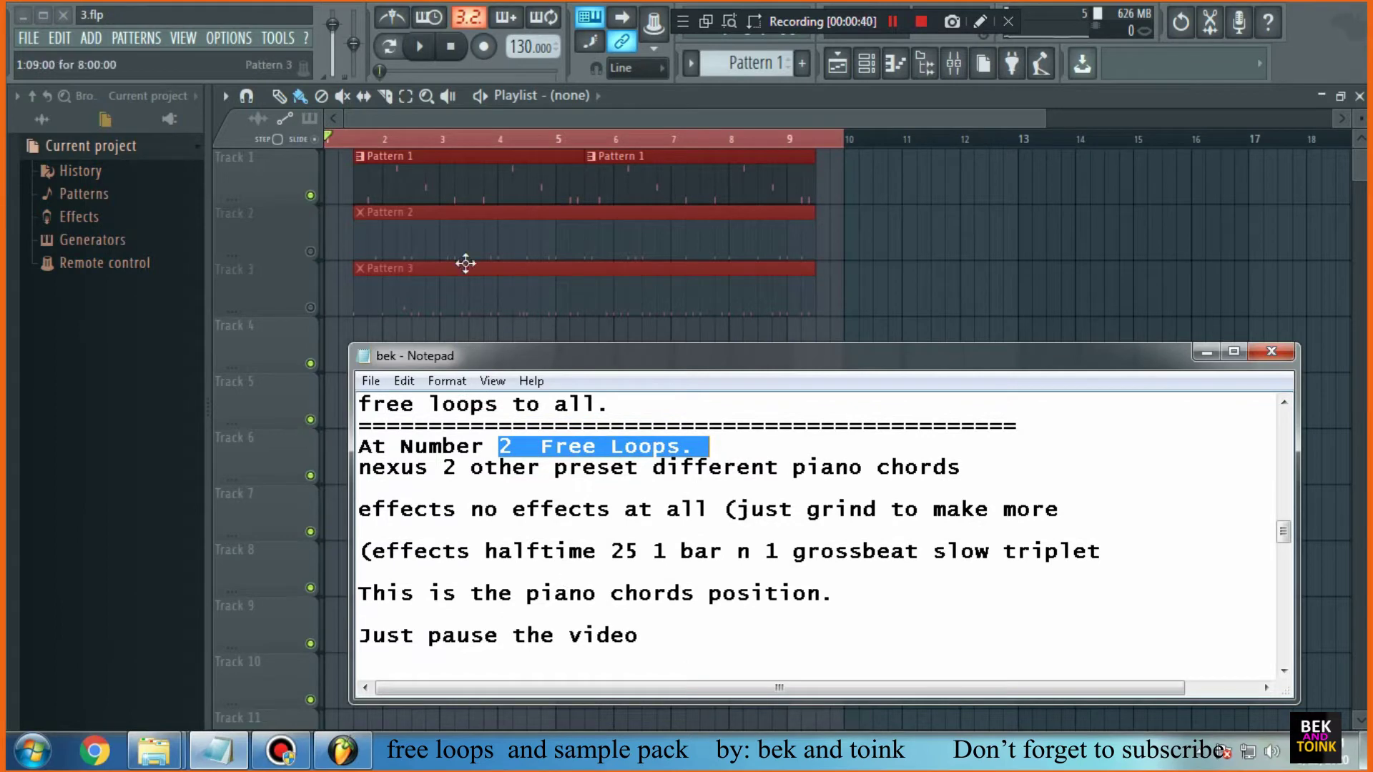
pyautogui.click(466, 192)
pyautogui.doubleClick(476, 188)
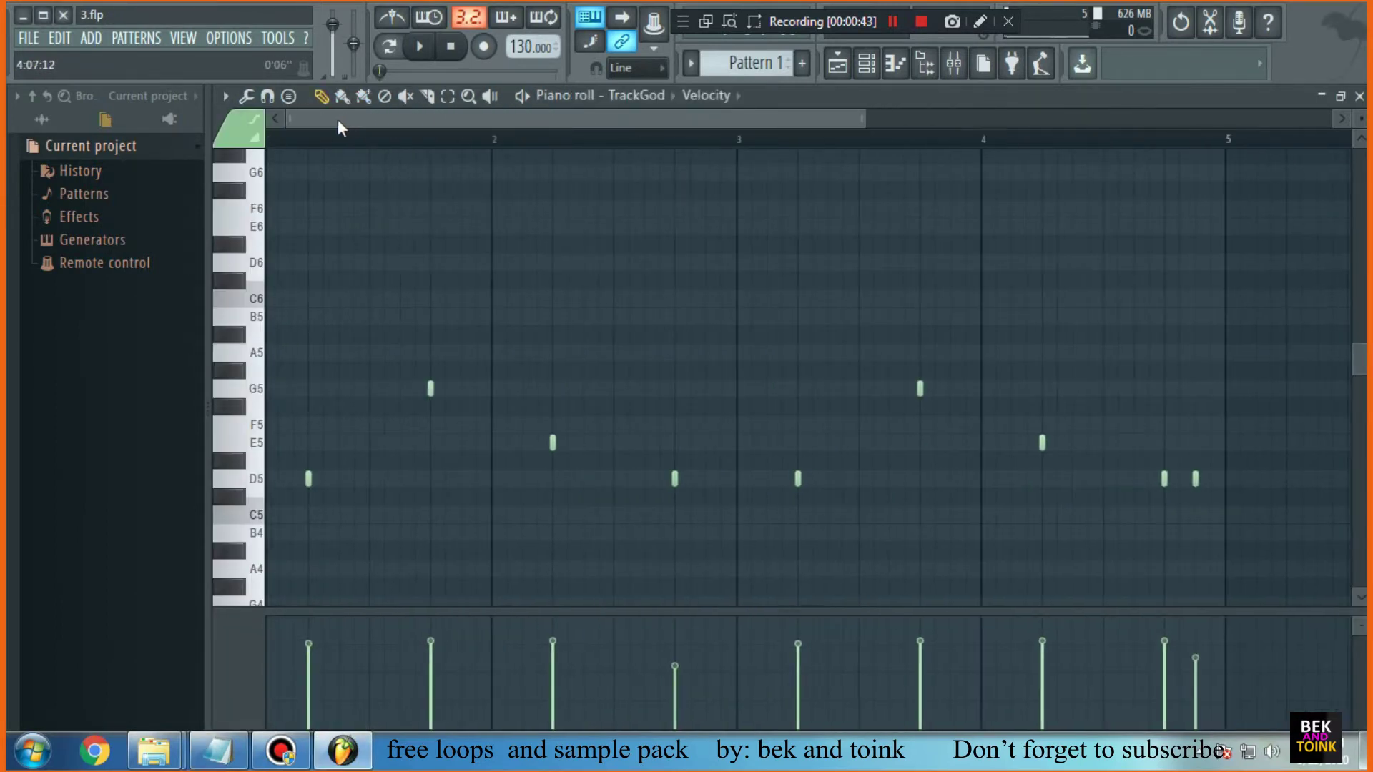
# Check the channel rack while the TrackGod pattern plays and return to the playlist
pyautogui.click(867, 65)
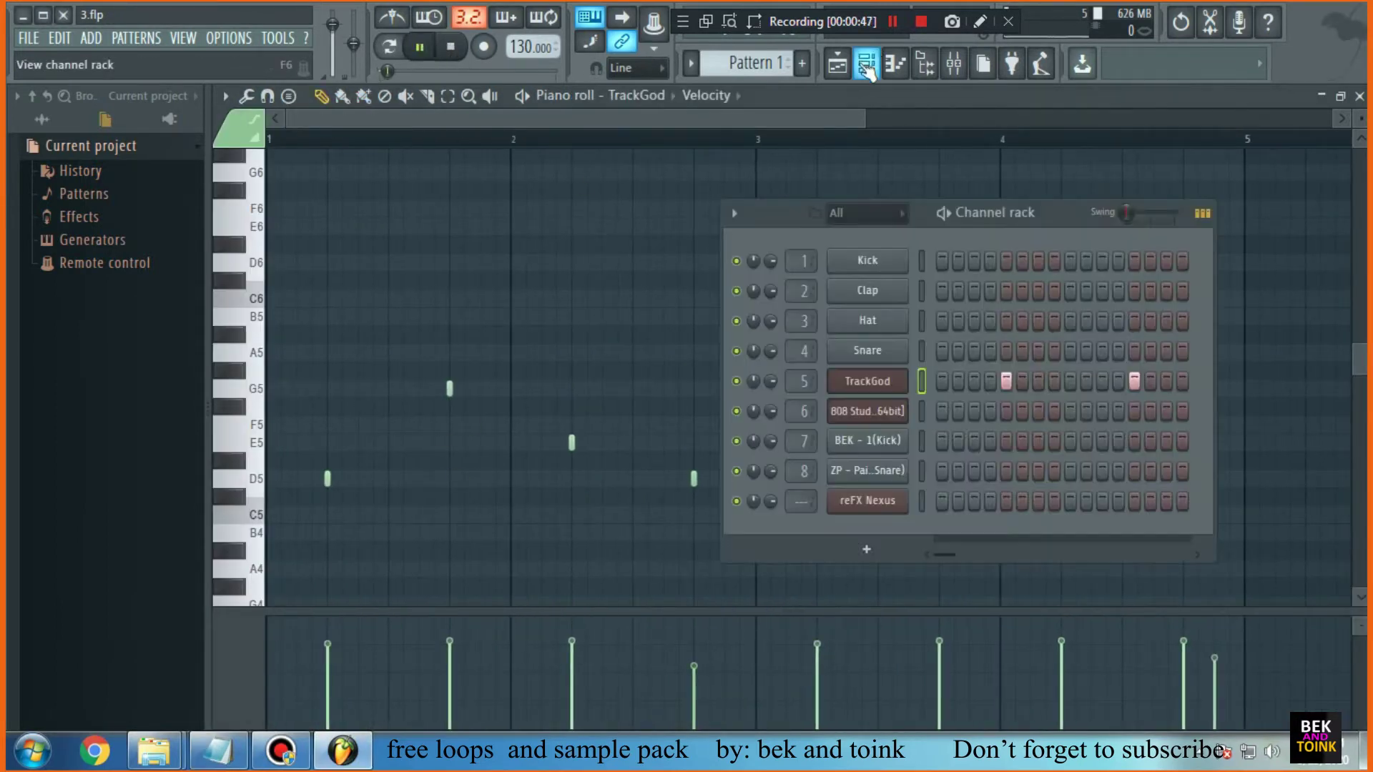
pyautogui.click(874, 68)
pyautogui.click(874, 72)
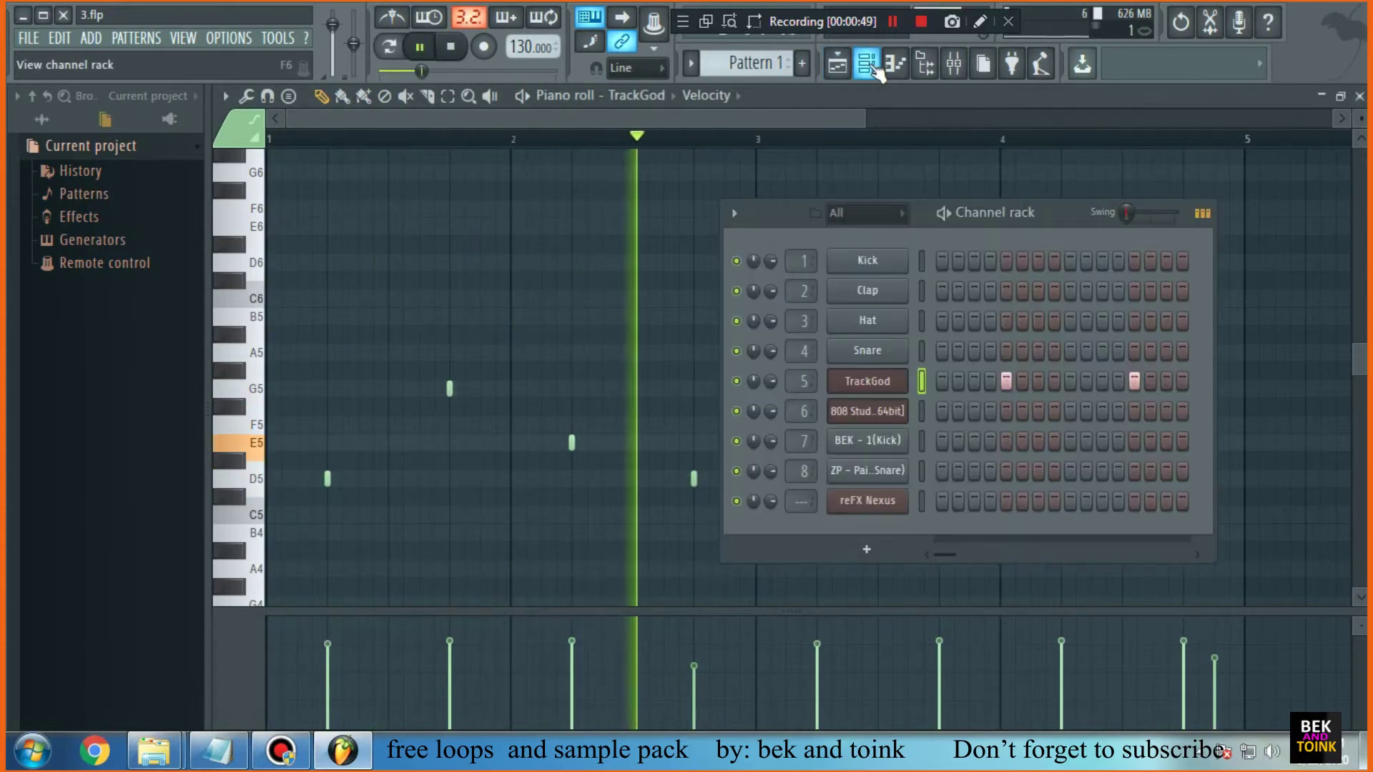
pyautogui.press('F5')
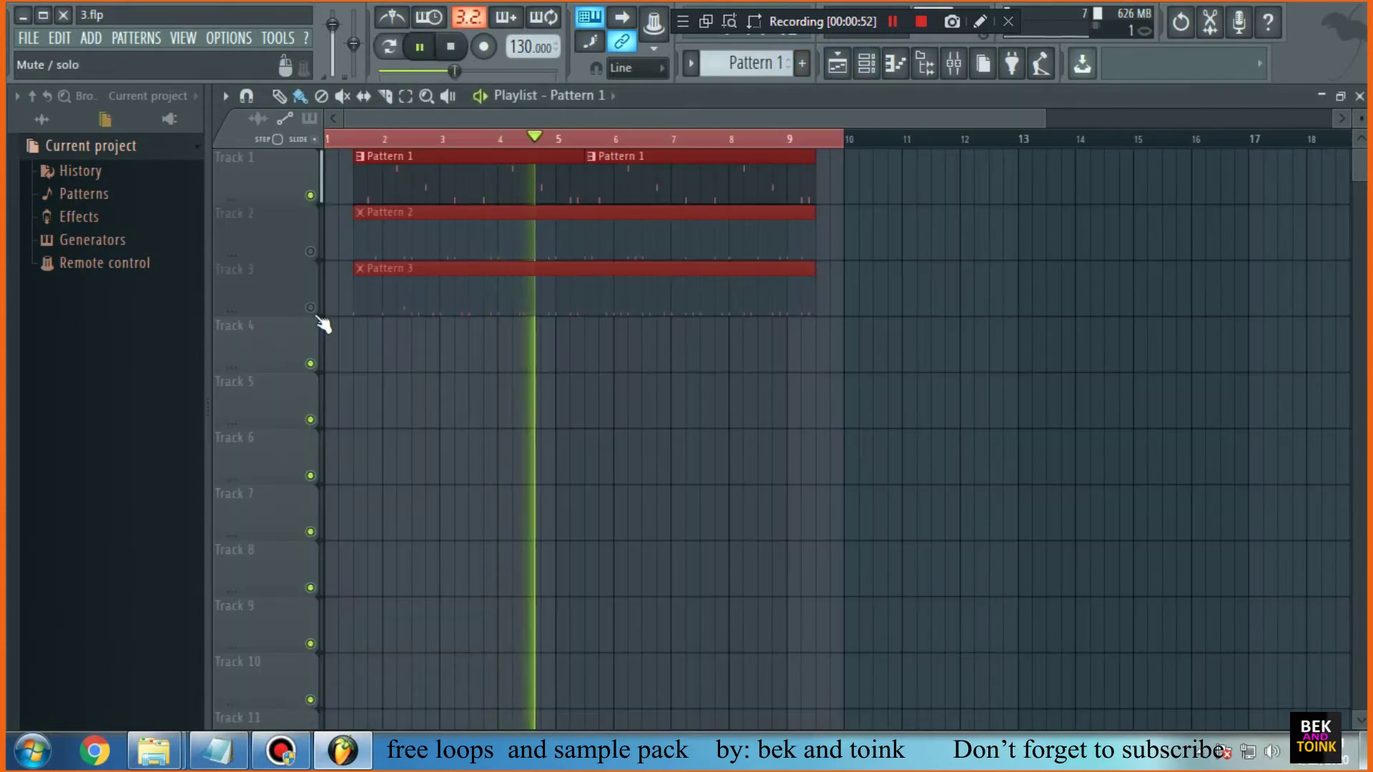
# Open Pattern 1 in the piano roll and frame its TrackGod notes for copying
pyautogui.click(896, 63)
pyautogui.moveTo(860, 120); pyautogui.dragTo(1109, 122)
pyautogui.scroll(-3, 1087, 353)
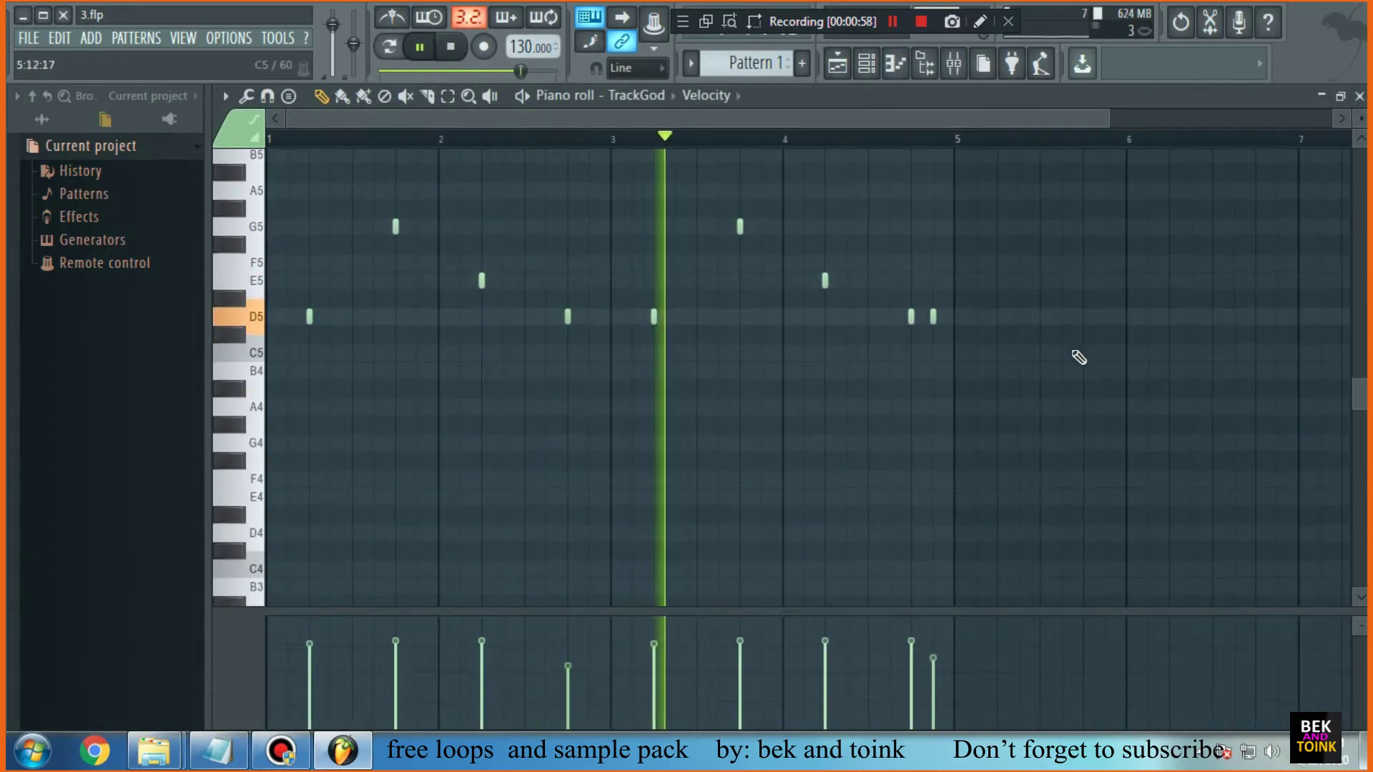
# Bring up the bek note, narrow its window and move it aside to uncover the piano-roll notes
pyautogui.click(216, 751)
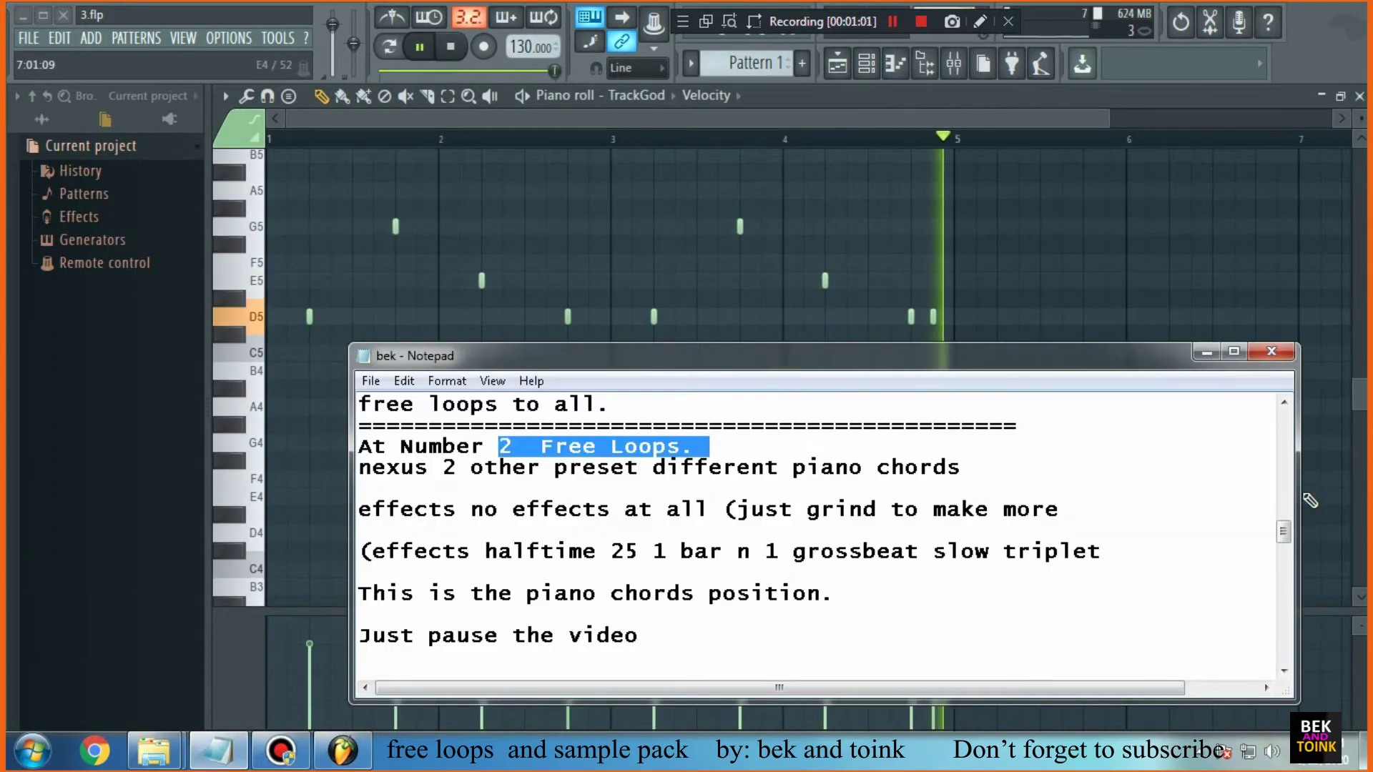
pyautogui.moveTo(1296, 493); pyautogui.dragTo(990, 493)
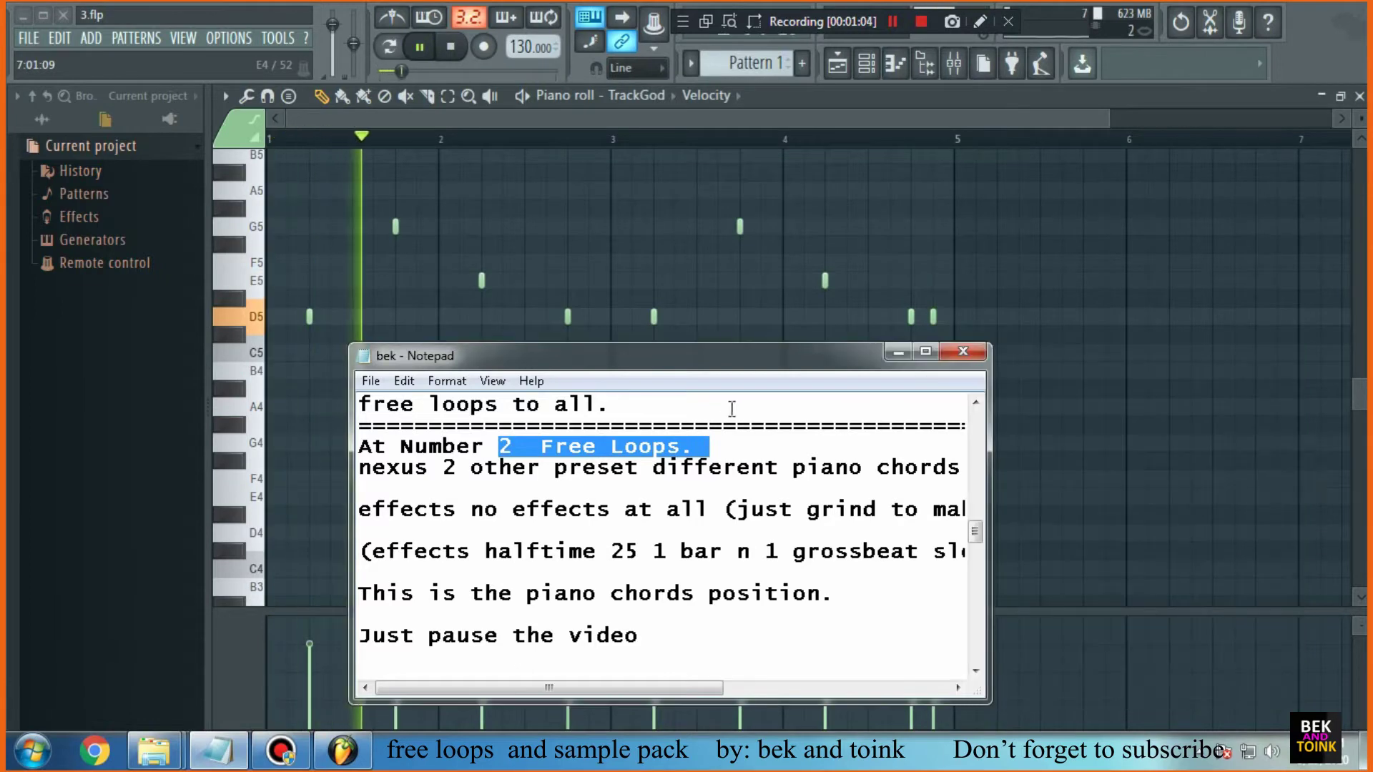
pyautogui.moveTo(962, 355); pyautogui.dragTo(1341, 119)
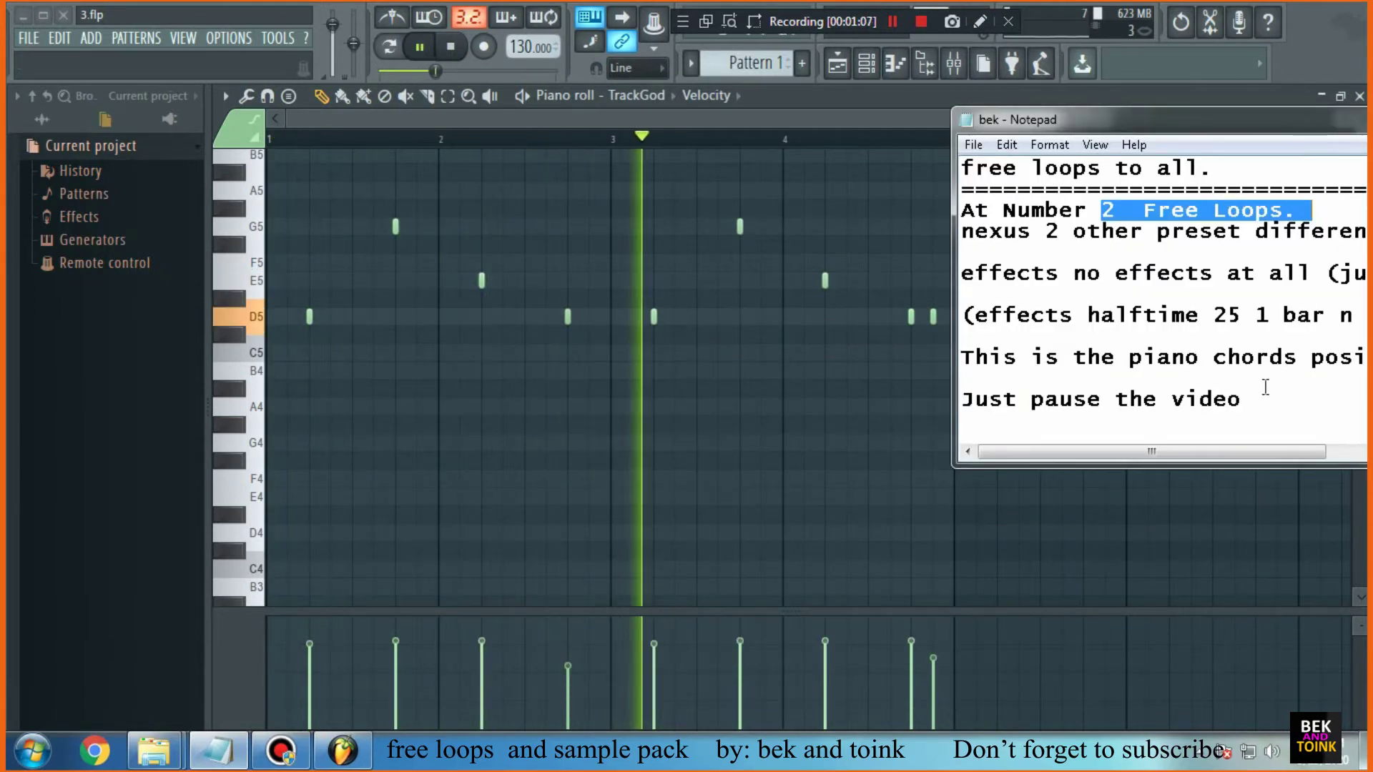
# Scroll the note to its "copy and grind" line and centre and widen the window over the piano roll
pyautogui.scroll(-1, 1265, 386)
pyautogui.scroll(-1, 1265, 387)
pyautogui.moveTo(1152, 121); pyautogui.dragTo(611, 207)
pyautogui.moveTo(1049, 329); pyautogui.dragTo(1267, 328)
pyautogui.moveTo(958, 202); pyautogui.dragTo(842, 198)
# Insert "just" at the start of the note's line "copy and grind with this chords to have more melody"
pyautogui.click(304, 394)
pyautogui.write('just copy and grind with this chords to have more melody')
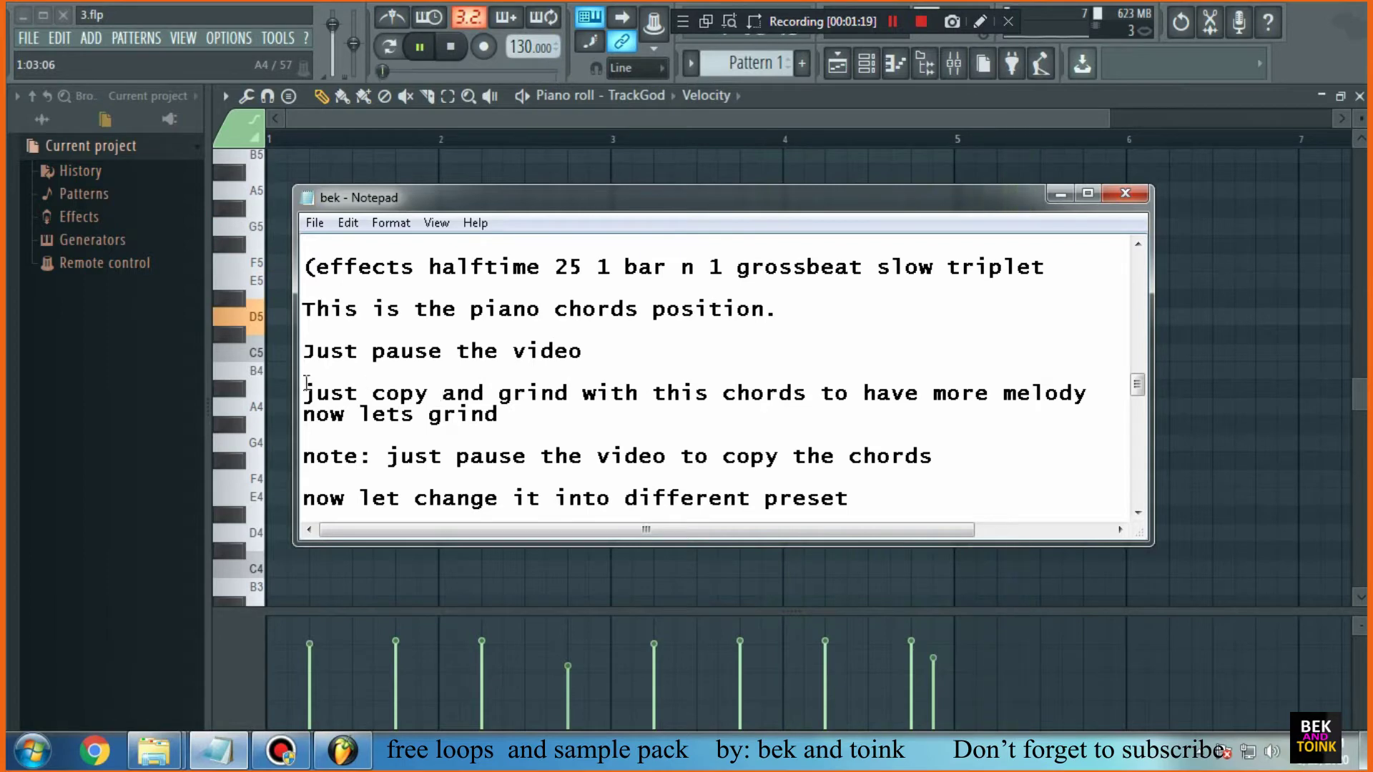
pyautogui.click(443, 394)
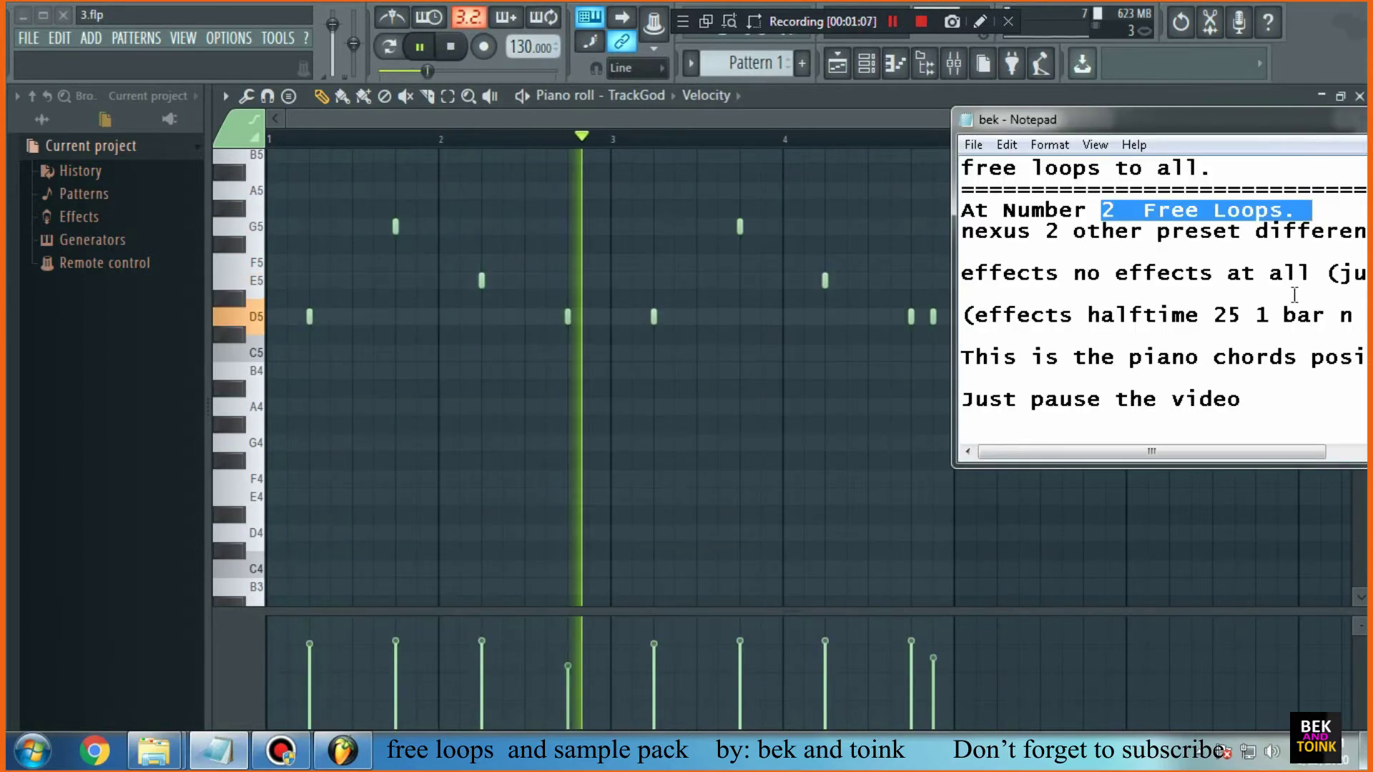
# Find the note's "copy and grind" line again and enlarge the window until the whole line fits
pyautogui.scroll(-3, 1263, 384)
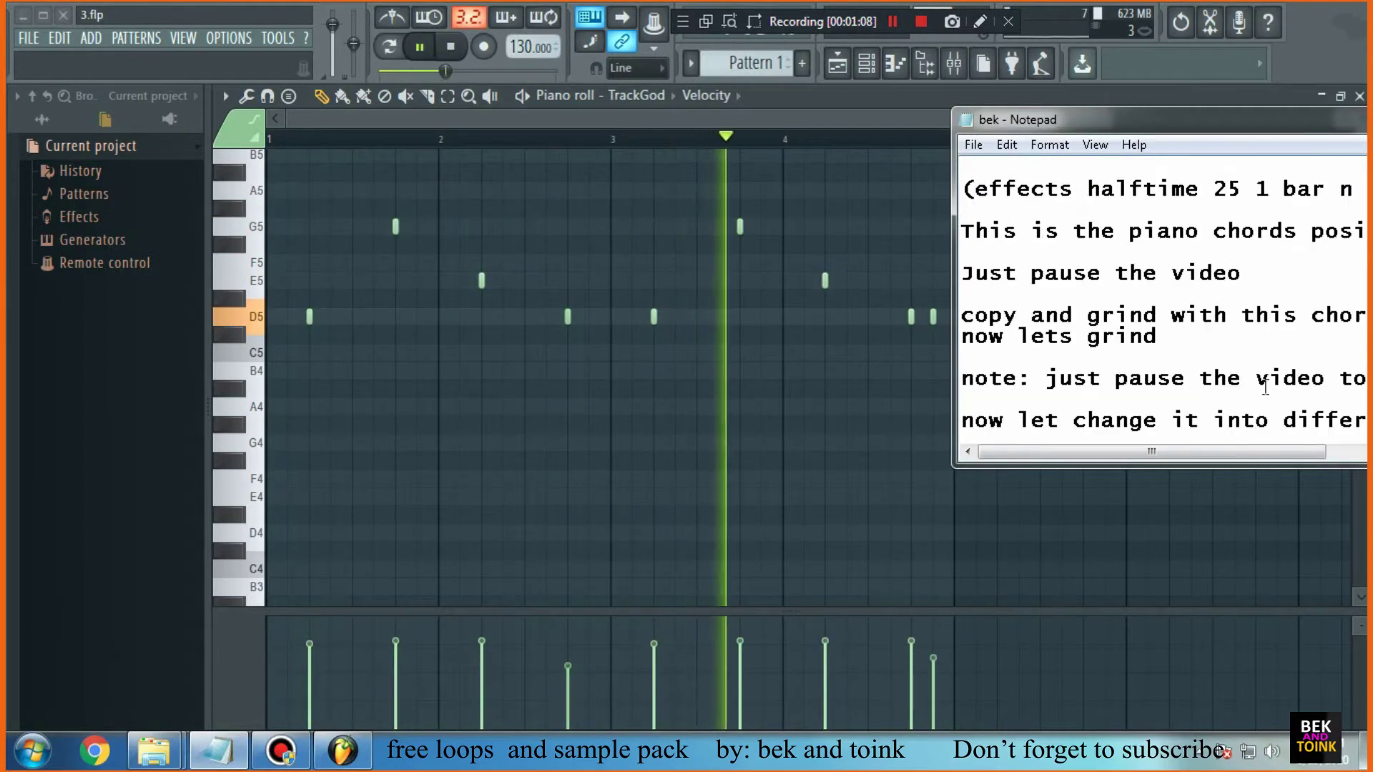
pyautogui.moveTo(1151, 119); pyautogui.dragTo(608, 202)
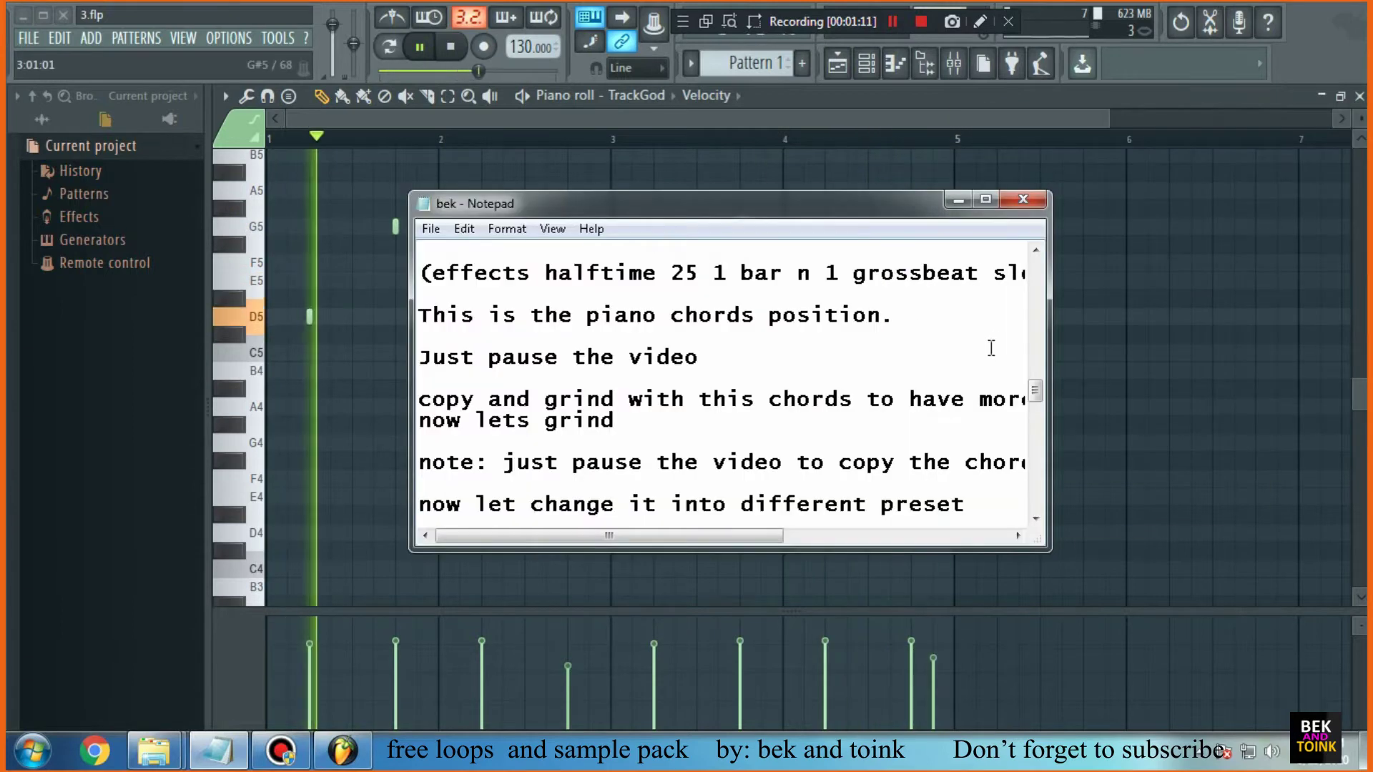
pyautogui.moveTo(1049, 328); pyautogui.dragTo(1263, 328)
pyautogui.moveTo(644, 203); pyautogui.dragTo(523, 197)
# Edit the note's line to begin "just copy position and grind with this chords"
pyautogui.click(309, 394)
pyautogui.write('just')
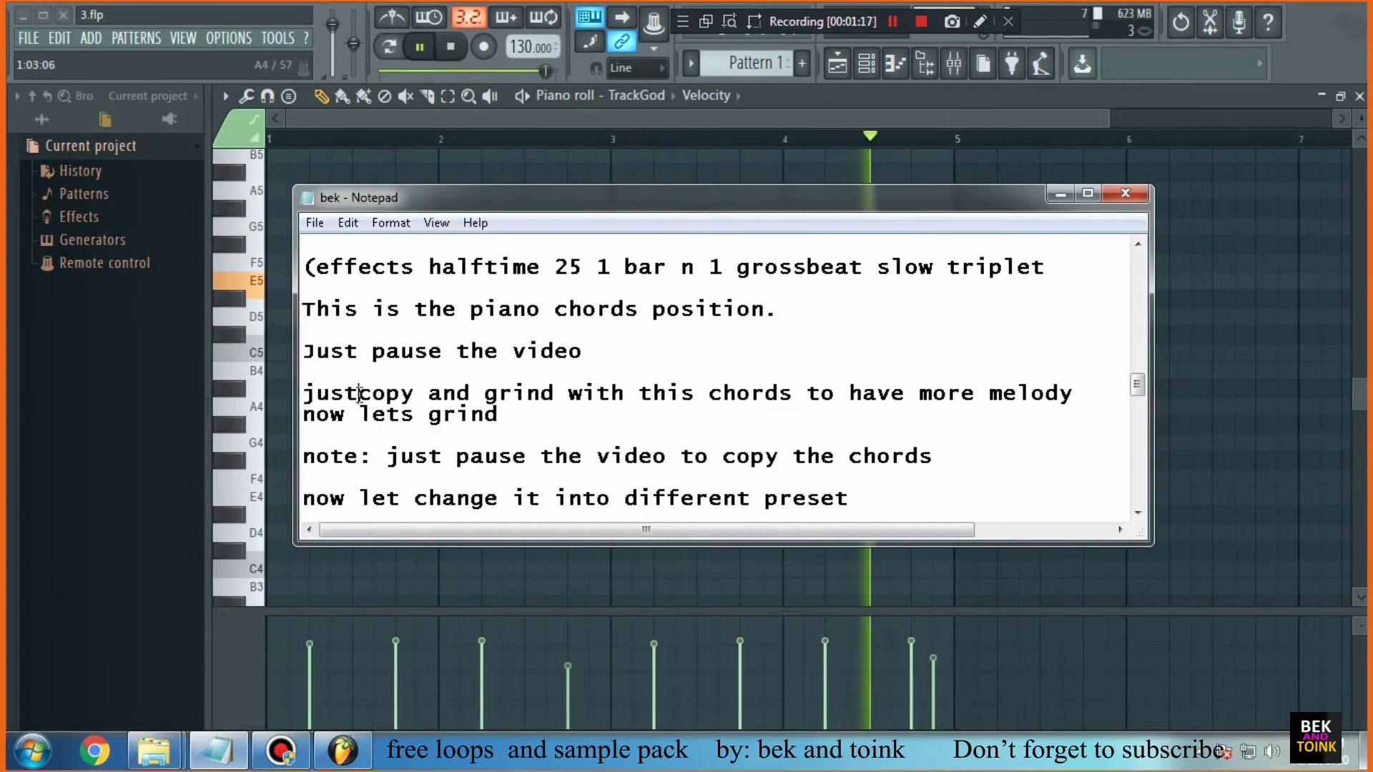
pyautogui.moveTo(305, 384); pyautogui.dragTo(435, 393)
pyautogui.click(443, 393)
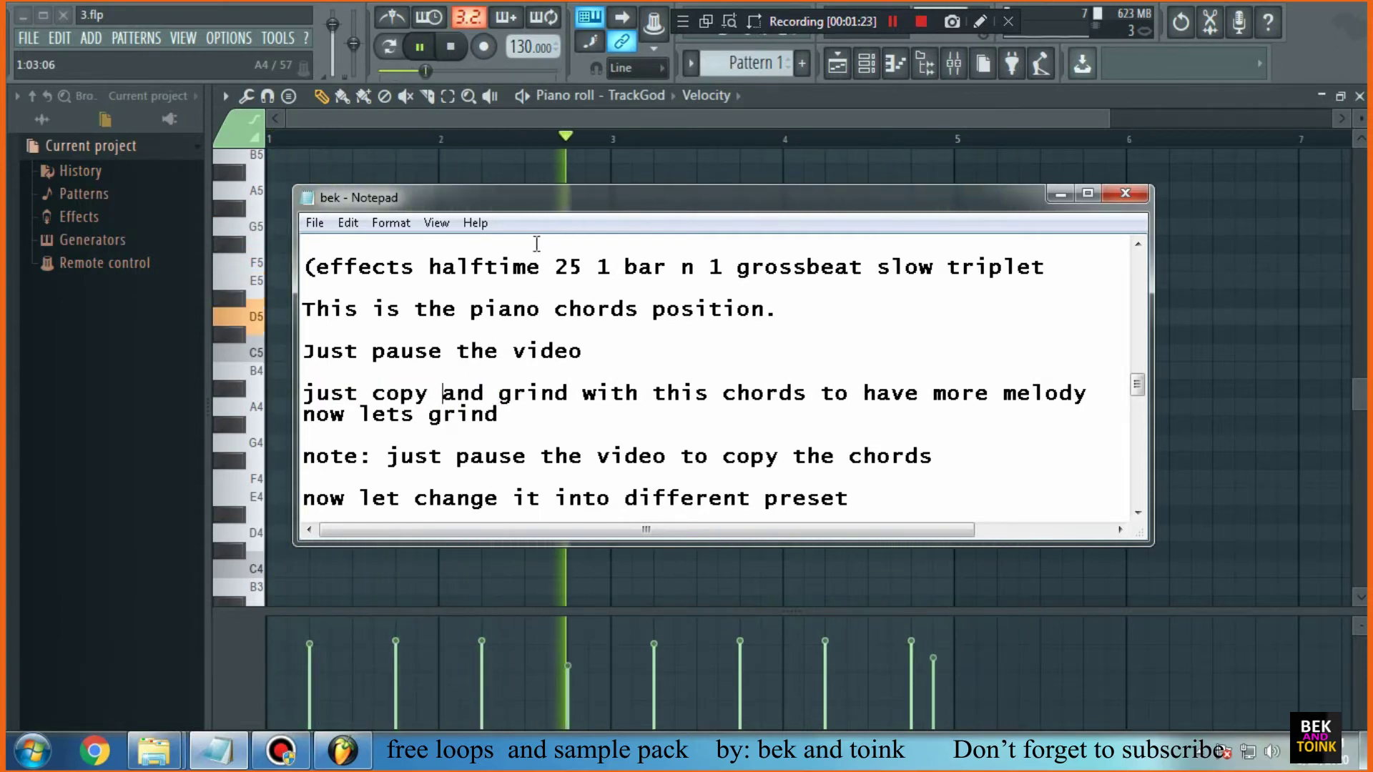
pyautogui.write('positio')
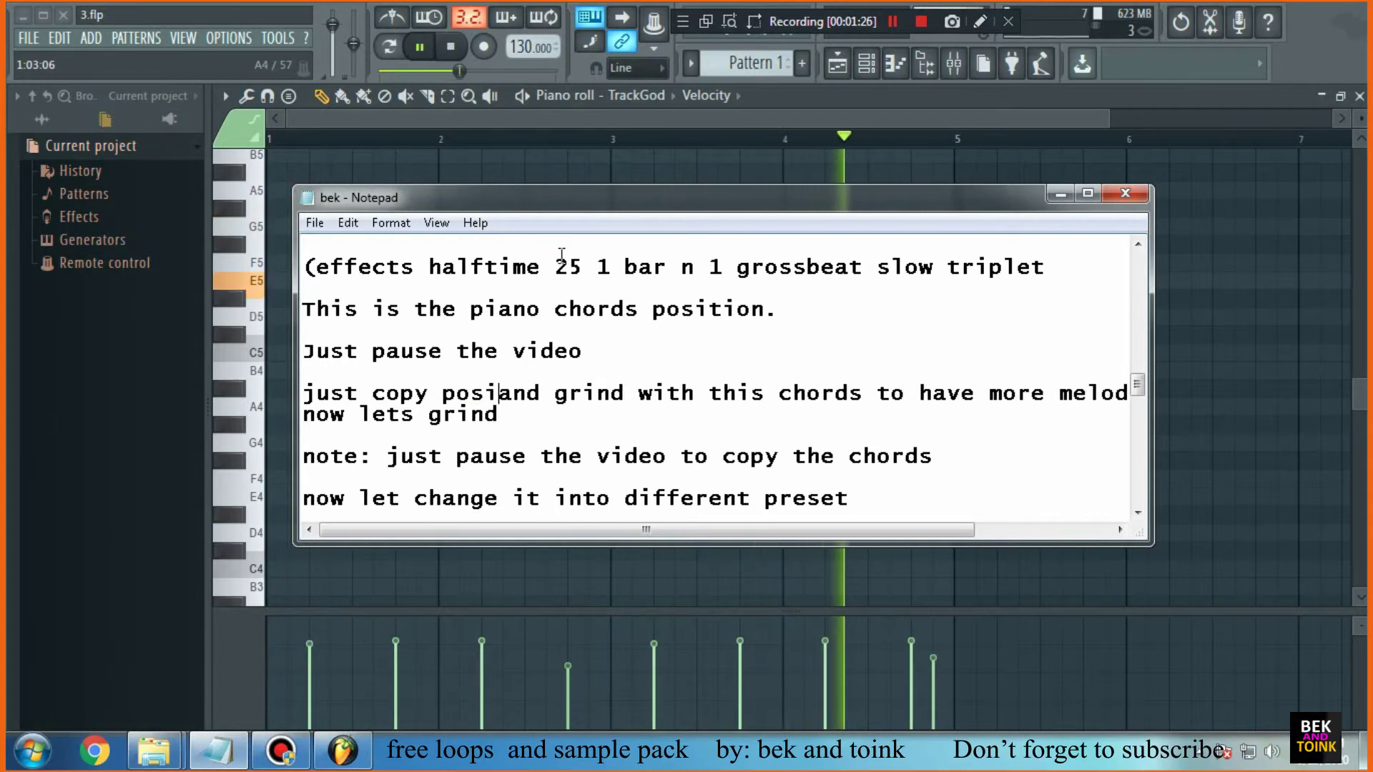
pyautogui.write('n')
# Highlight the note's lines from "just copy position" through "to copy the chords" for viewers, and minimize the note
pyautogui.moveTo(303, 393); pyautogui.dragTo(1119, 392)
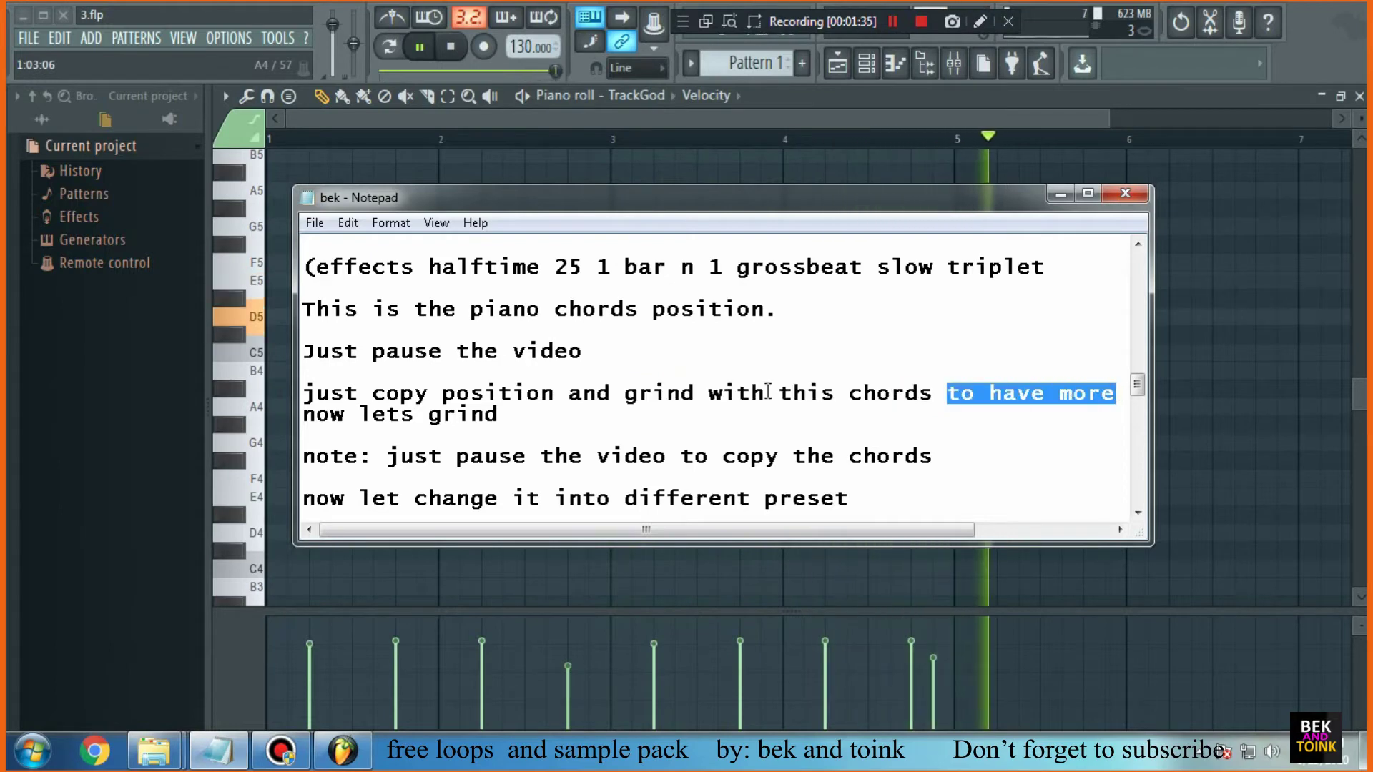
pyautogui.moveTo(847, 530); pyautogui.dragTo(974, 536)
pyautogui.moveTo(1043, 393); pyautogui.dragTo(812, 394)
pyautogui.moveTo(758, 530); pyautogui.dragTo(623, 533)
pyautogui.moveTo(303, 415); pyautogui.dragTo(526, 419)
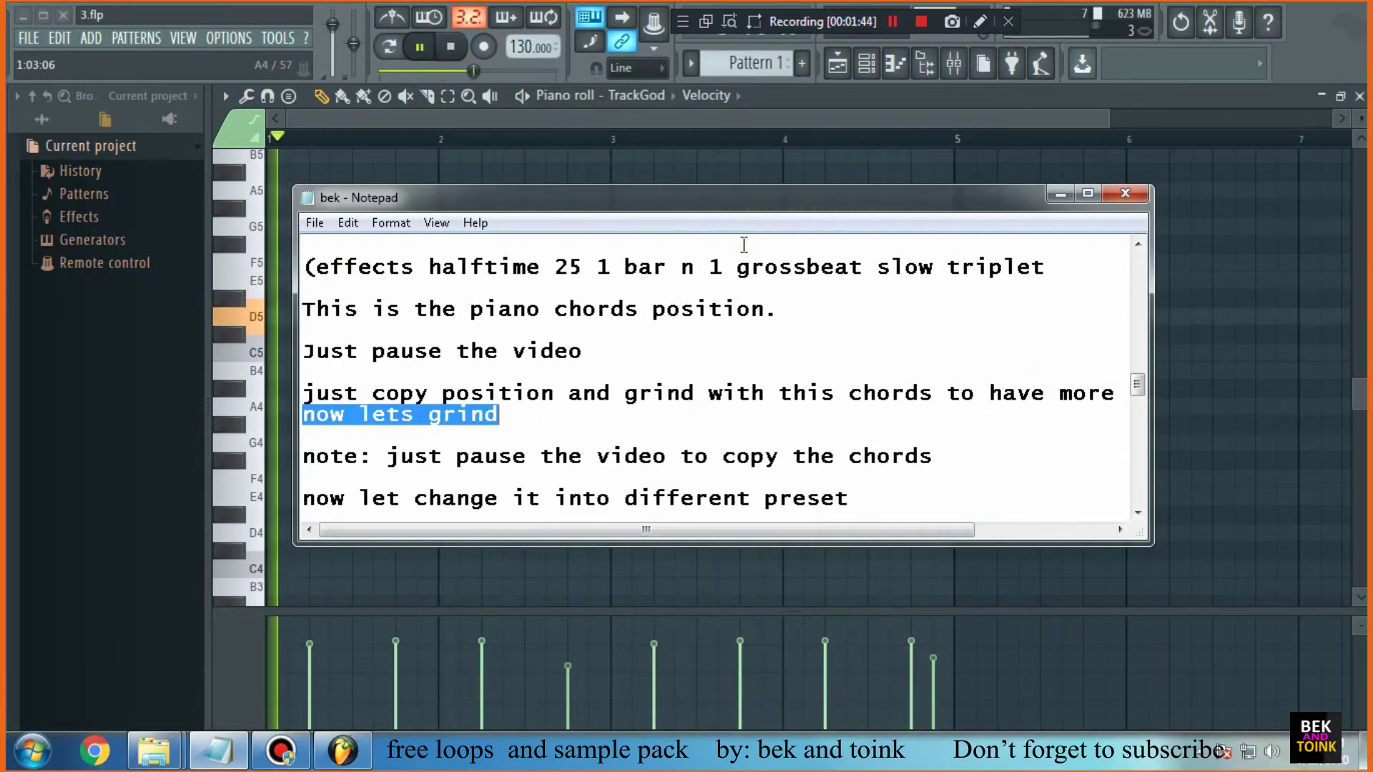
pyautogui.moveTo(372, 457); pyautogui.dragTo(972, 469)
pyautogui.moveTo(680, 458); pyautogui.dragTo(935, 459)
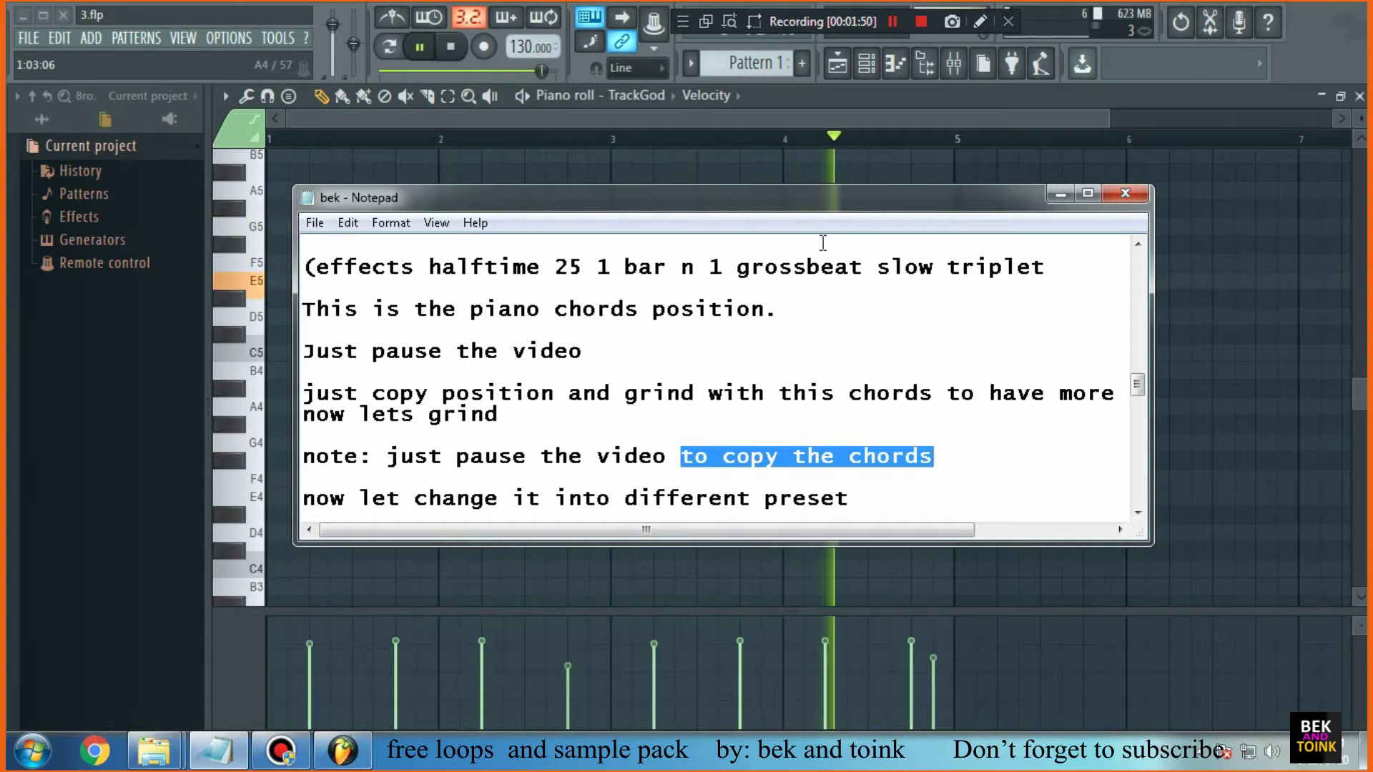
pyautogui.click(1059, 195)
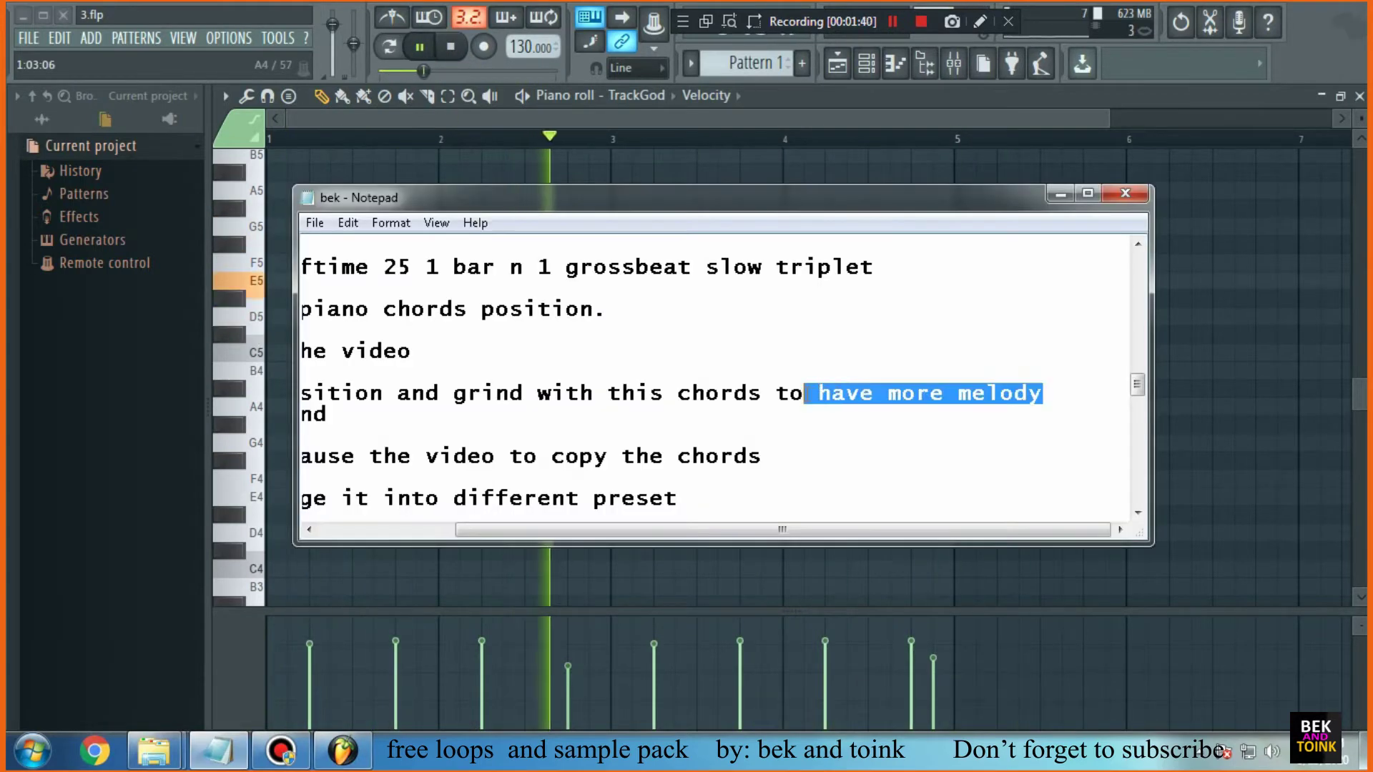
# Highlight "now lets grind" and "to copy the chords" in the note and put the note away
pyautogui.moveTo(783, 530); pyautogui.dragTo(647, 529)
pyautogui.moveTo(303, 415); pyautogui.dragTo(526, 420)
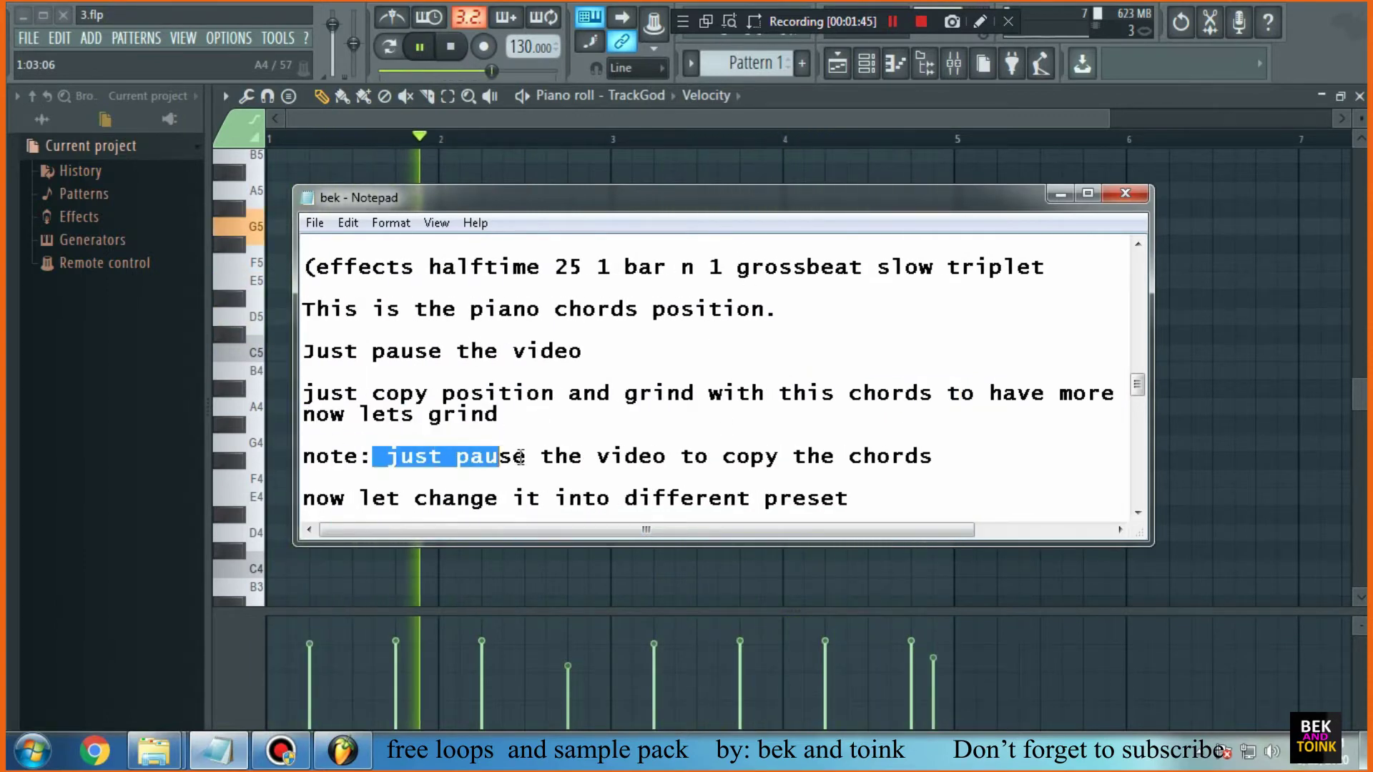
pyautogui.moveTo(694, 458); pyautogui.dragTo(972, 469)
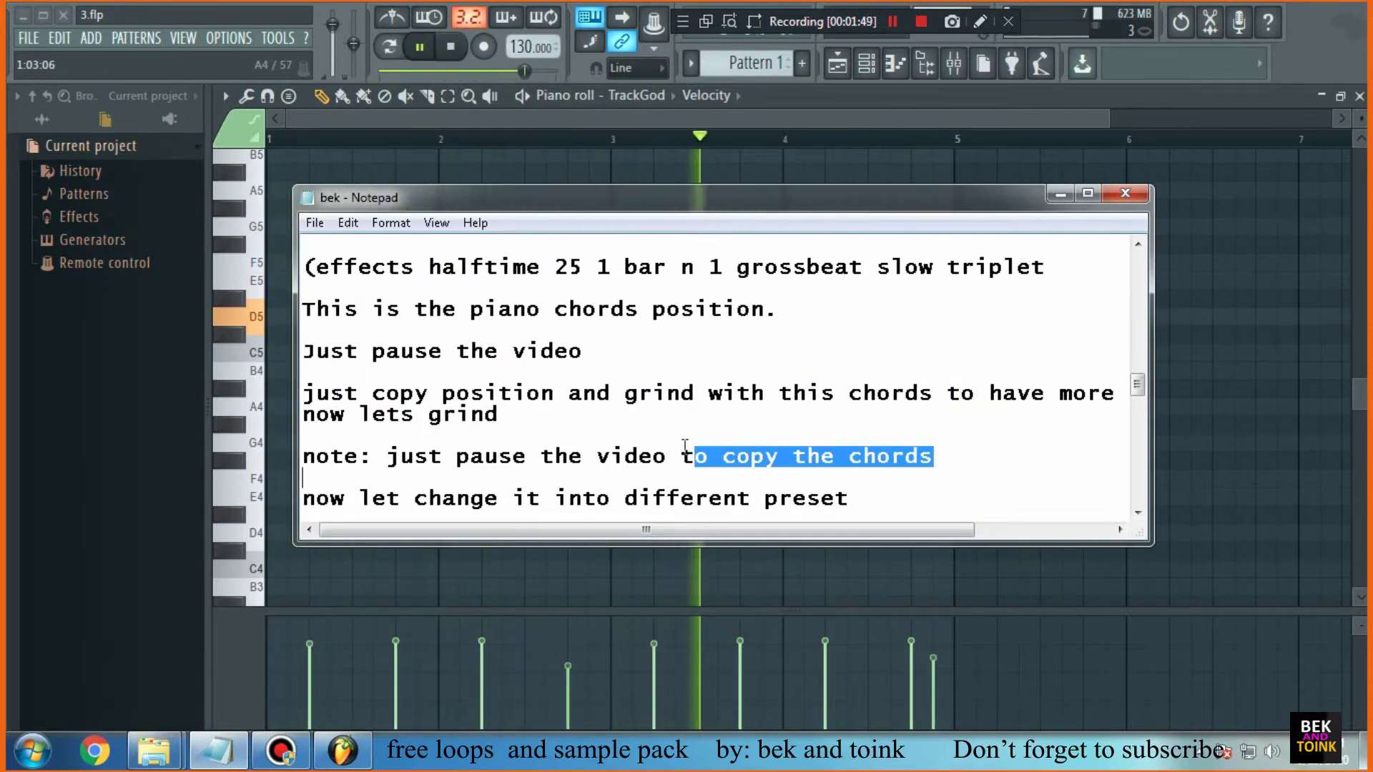
pyautogui.moveTo(683, 458); pyautogui.dragTo(910, 459)
pyautogui.click(1059, 196)
# Open TrackGod from the channel rack and reposition its window to show the BL - Friendzone sound and all its controls
pyautogui.click(452, 48)
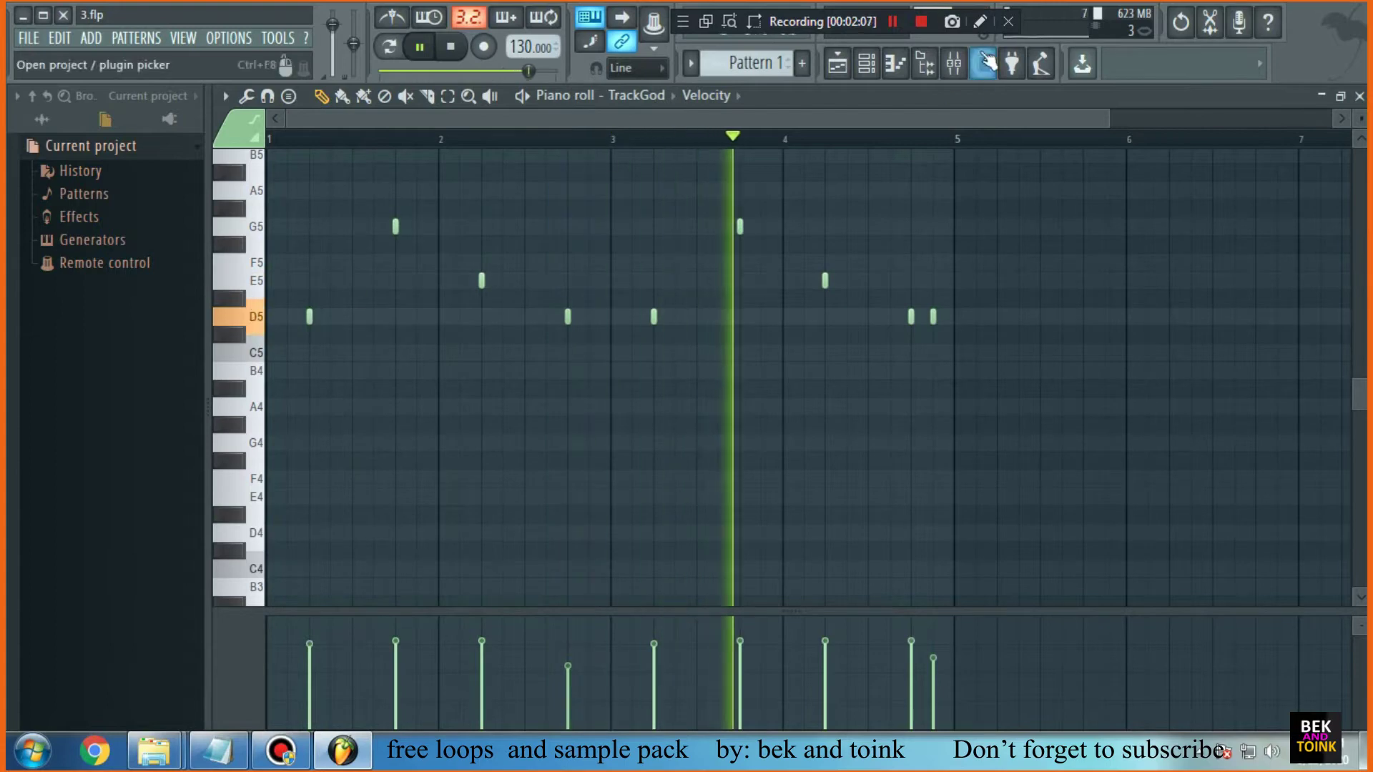
pyautogui.click(925, 63)
pyautogui.click(893, 390)
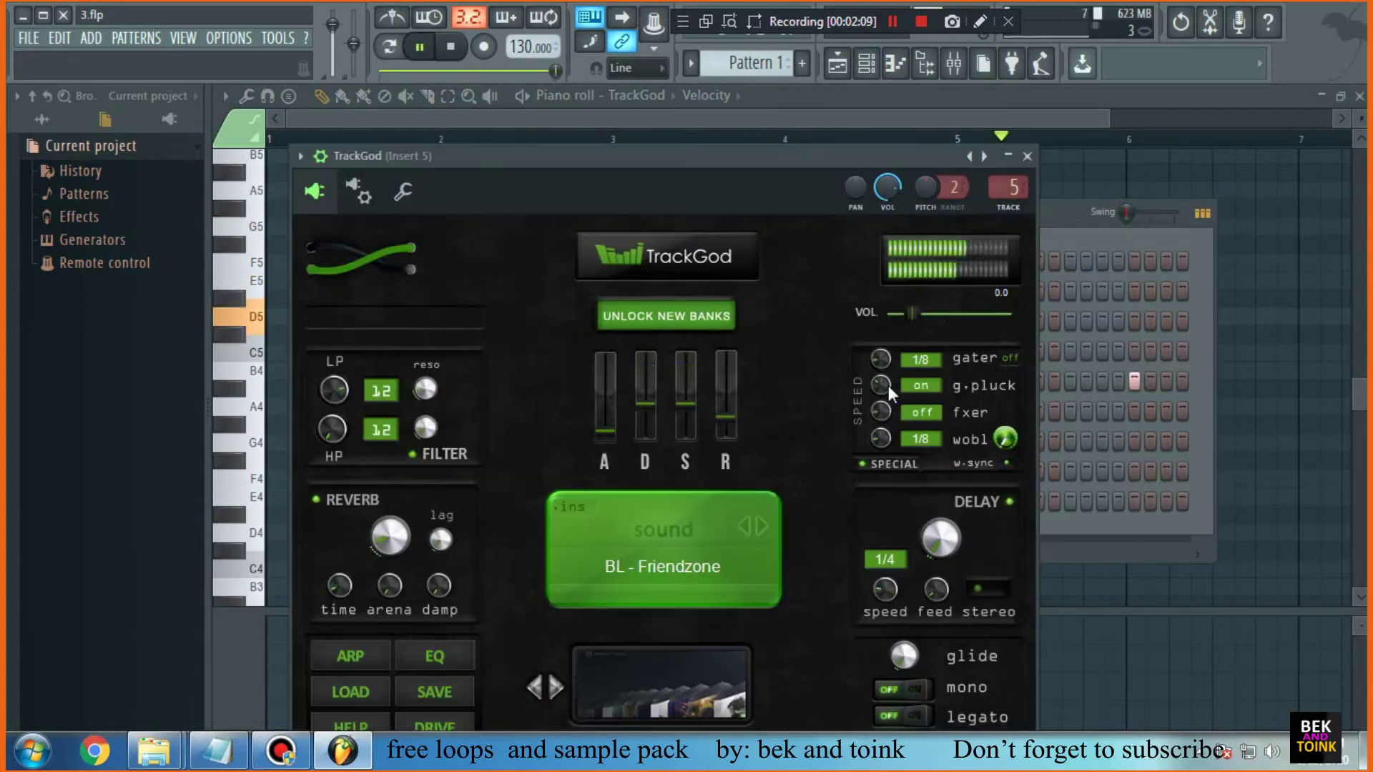
pyautogui.moveTo(684, 158); pyautogui.dragTo(947, 41)
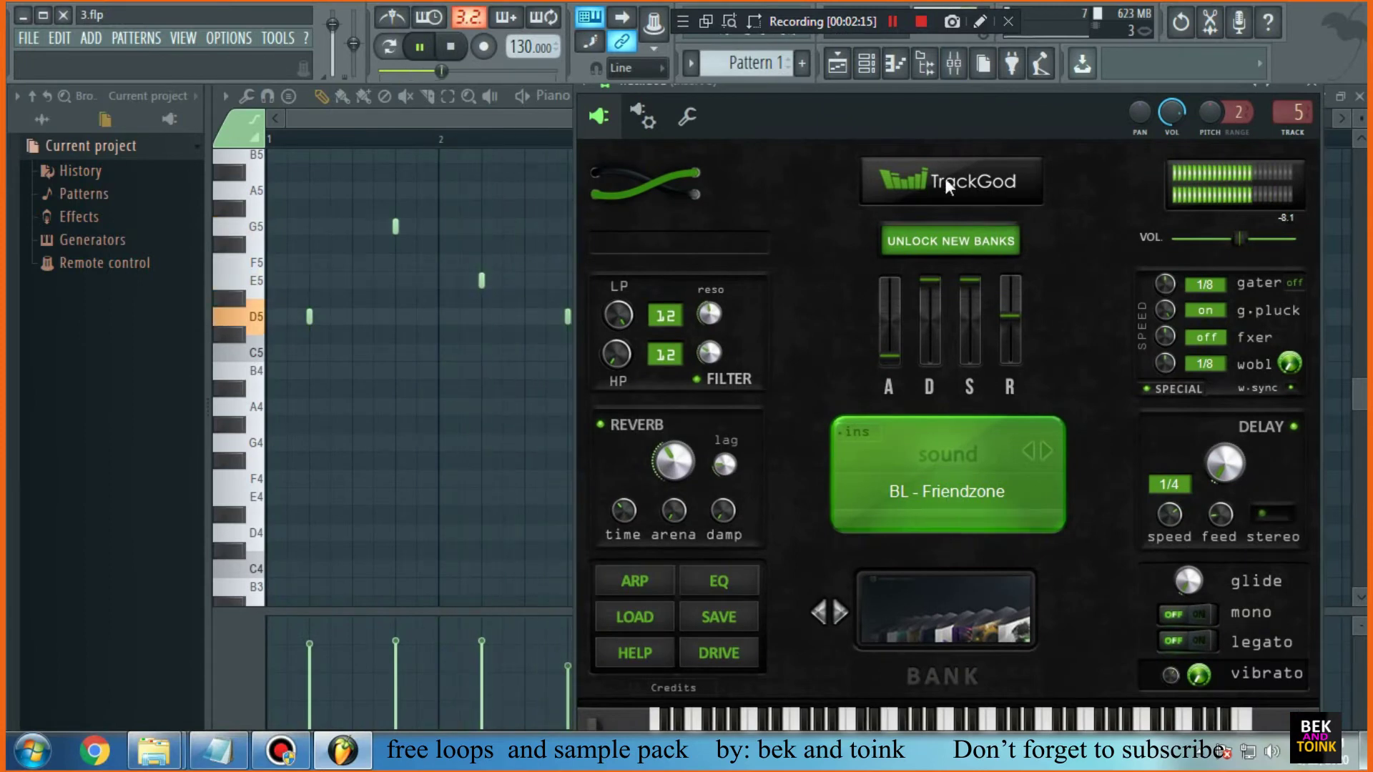
# Minimize the TrackGod window and open the mixer to show the effect slots on Insert 5
pyautogui.moveTo(1053, 83); pyautogui.dragTo(891, 183)
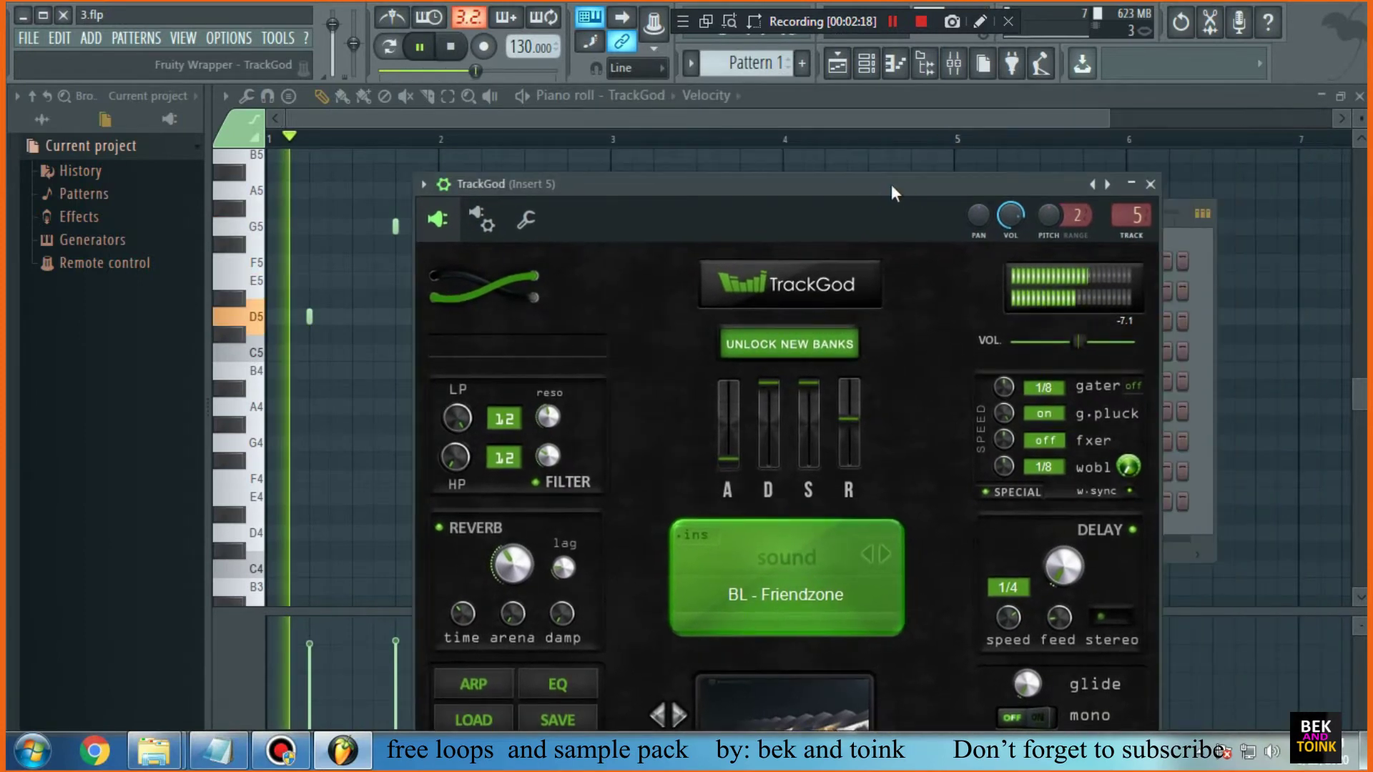
pyautogui.click(1132, 183)
pyautogui.click(954, 65)
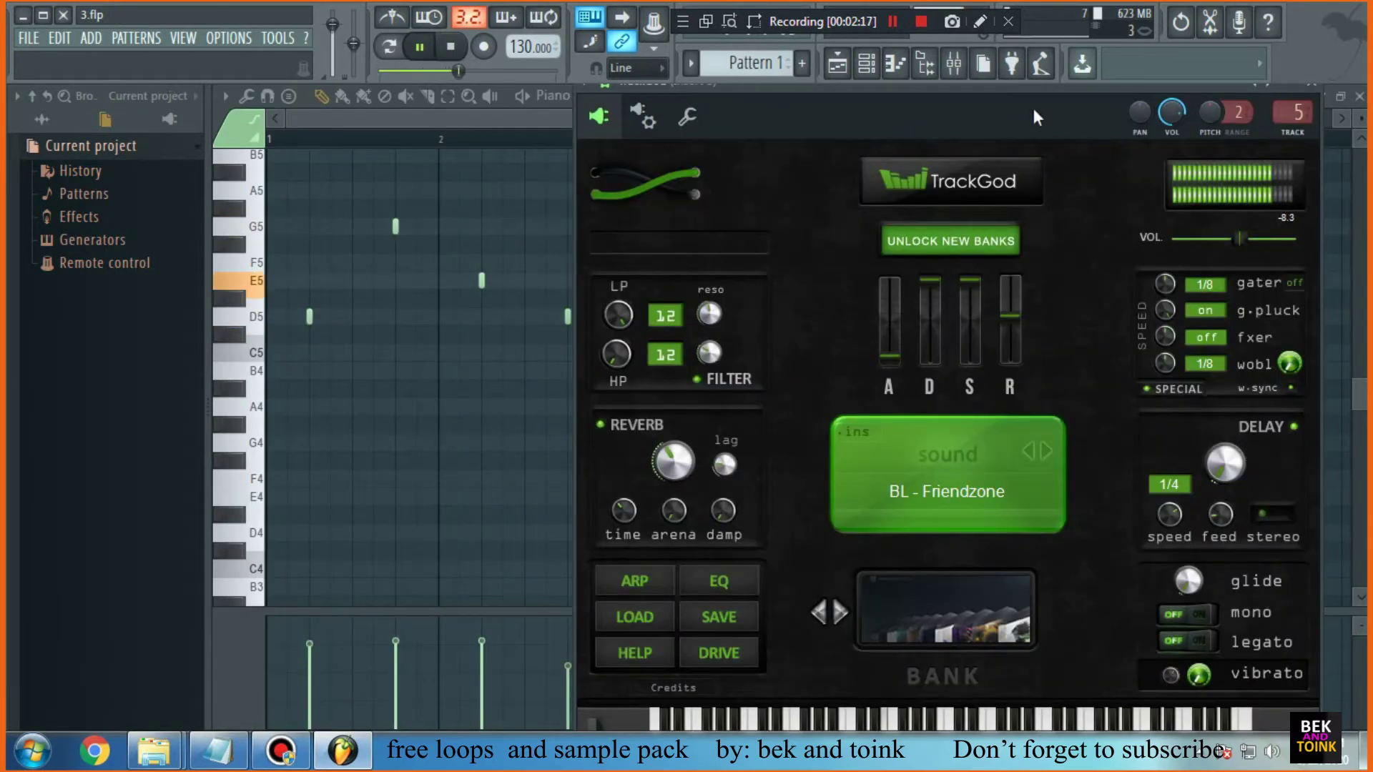
pyautogui.moveTo(1053, 83); pyautogui.dragTo(891, 183)
pyautogui.click(1131, 184)
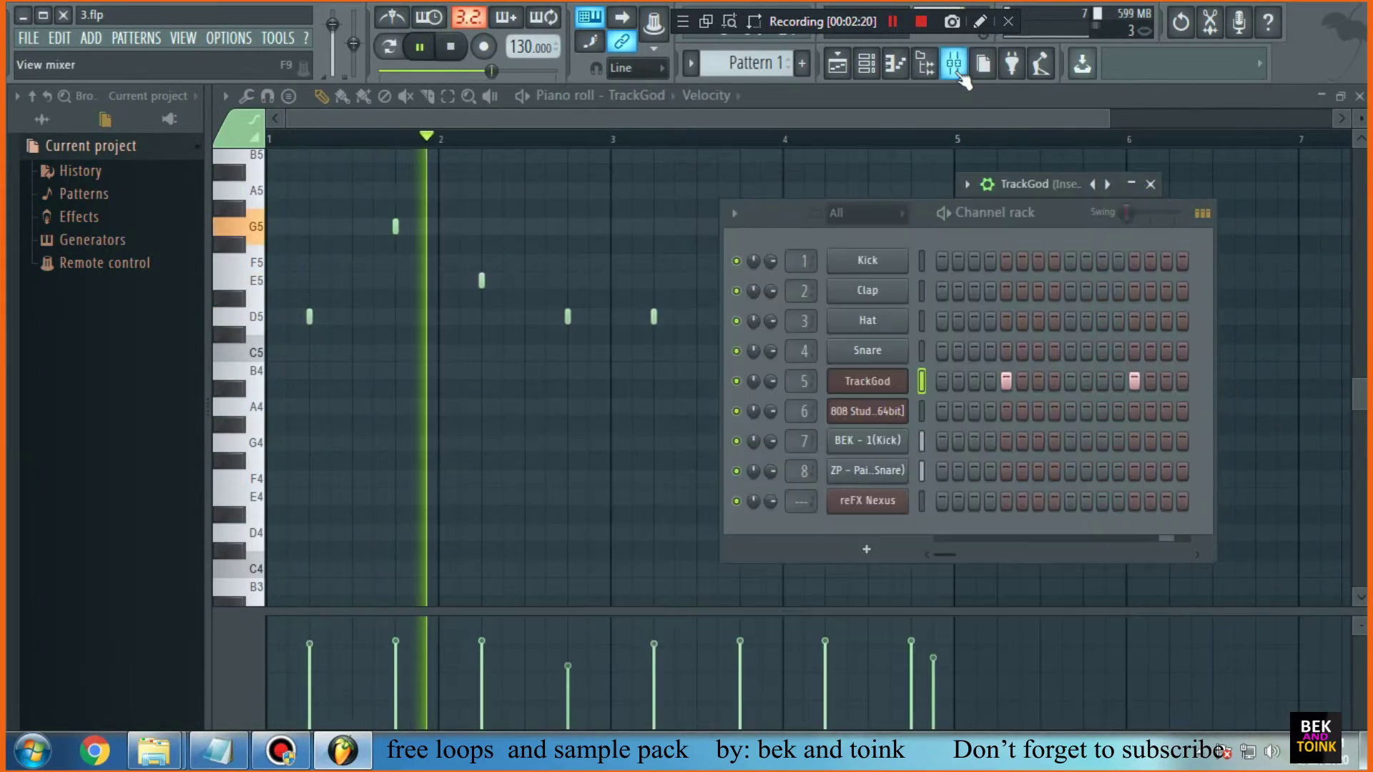
pyautogui.click(957, 68)
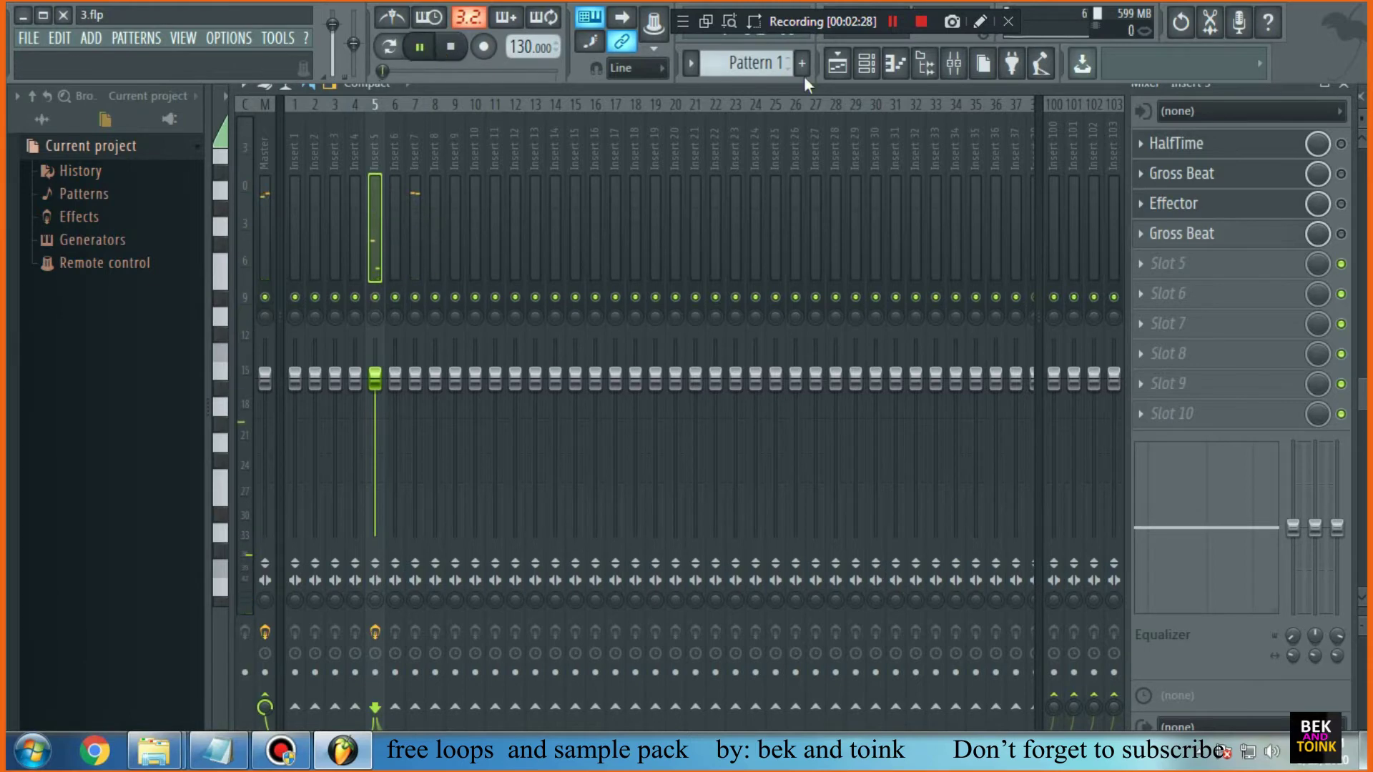
# Return to the playlist and unmute Tracks 2 and 3 to play them along with Pattern 1
pyautogui.click(837, 72)
pyautogui.click(452, 47)
pyautogui.click(310, 309)
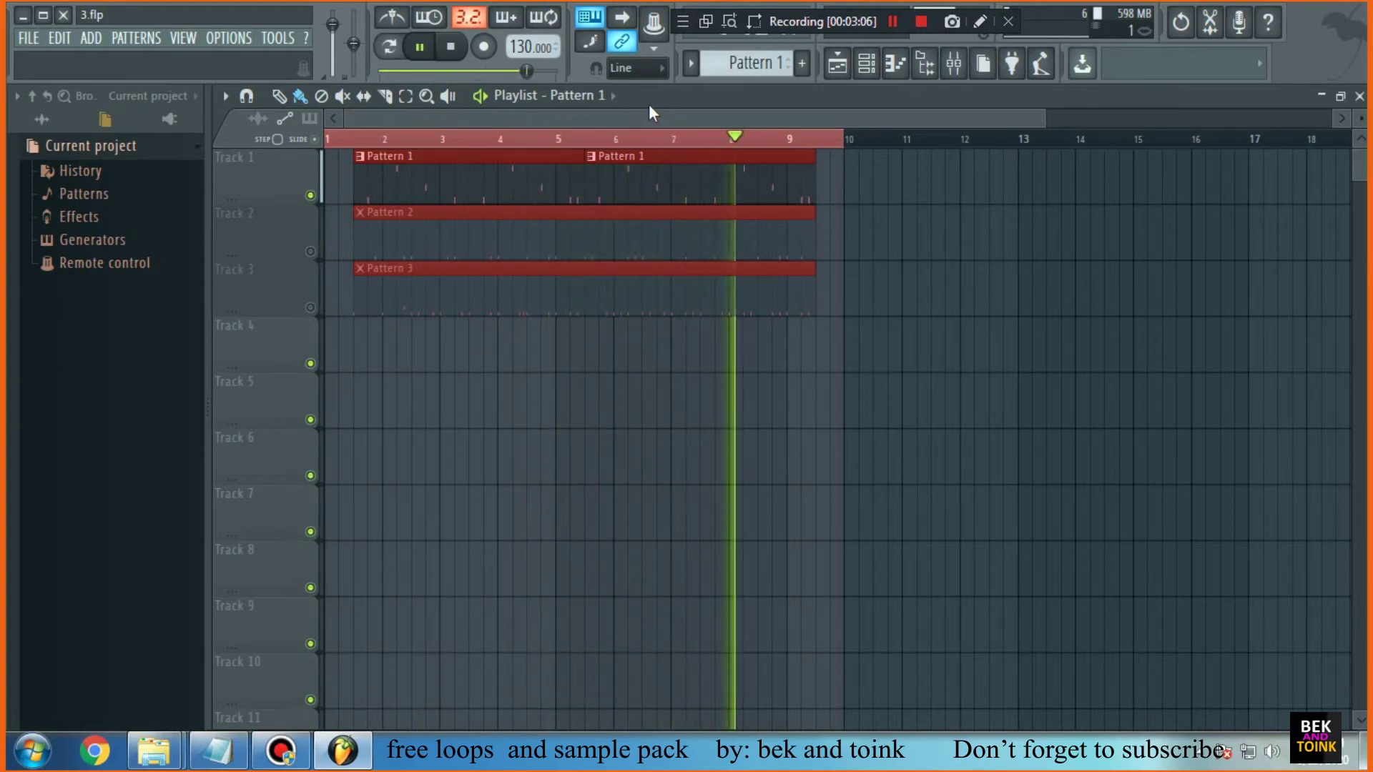
pyautogui.click(453, 56)
pyautogui.moveTo(312, 253); pyautogui.dragTo(325, 275)
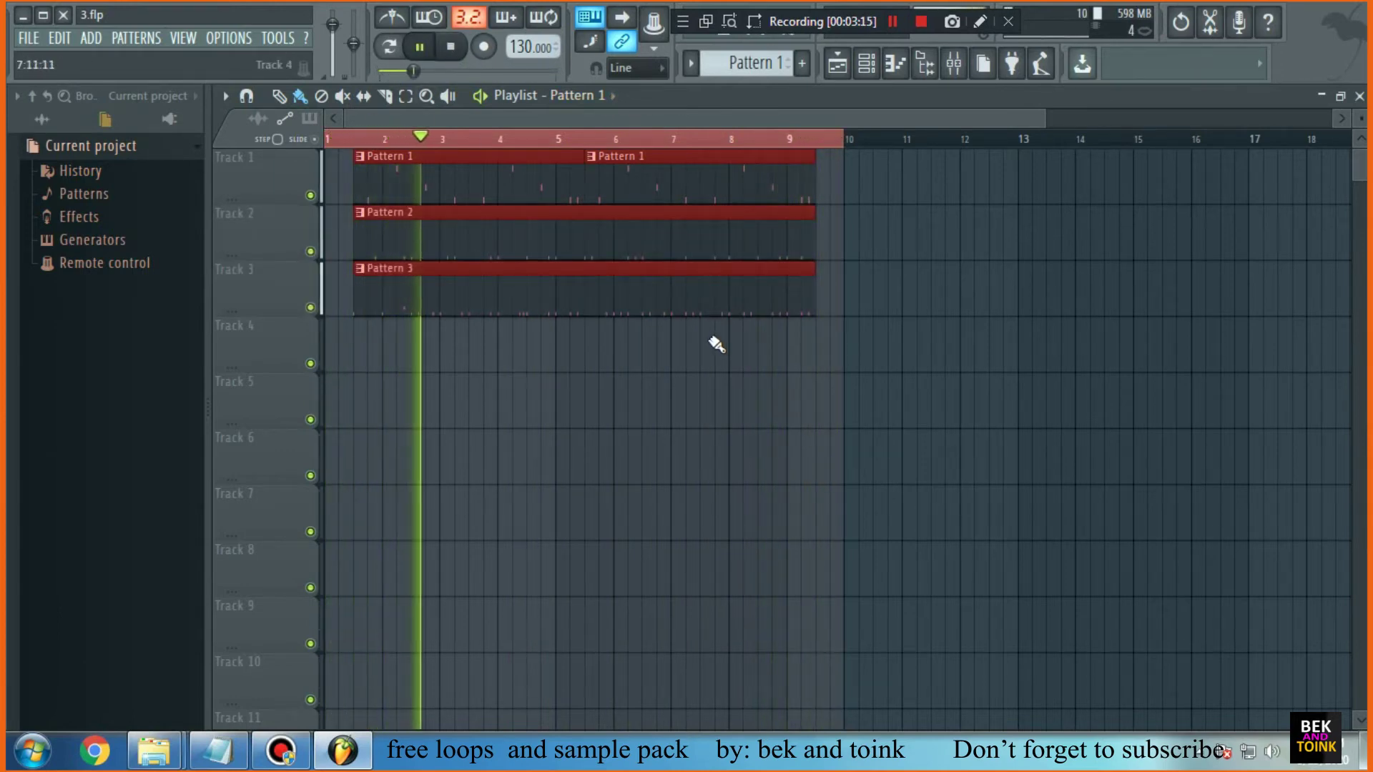
# Mute Tracks 2 and 3 and restore the TrackGod window to show the BL - Ding sound
pyautogui.click(310, 251)
pyautogui.click(311, 307)
pyautogui.click(866, 63)
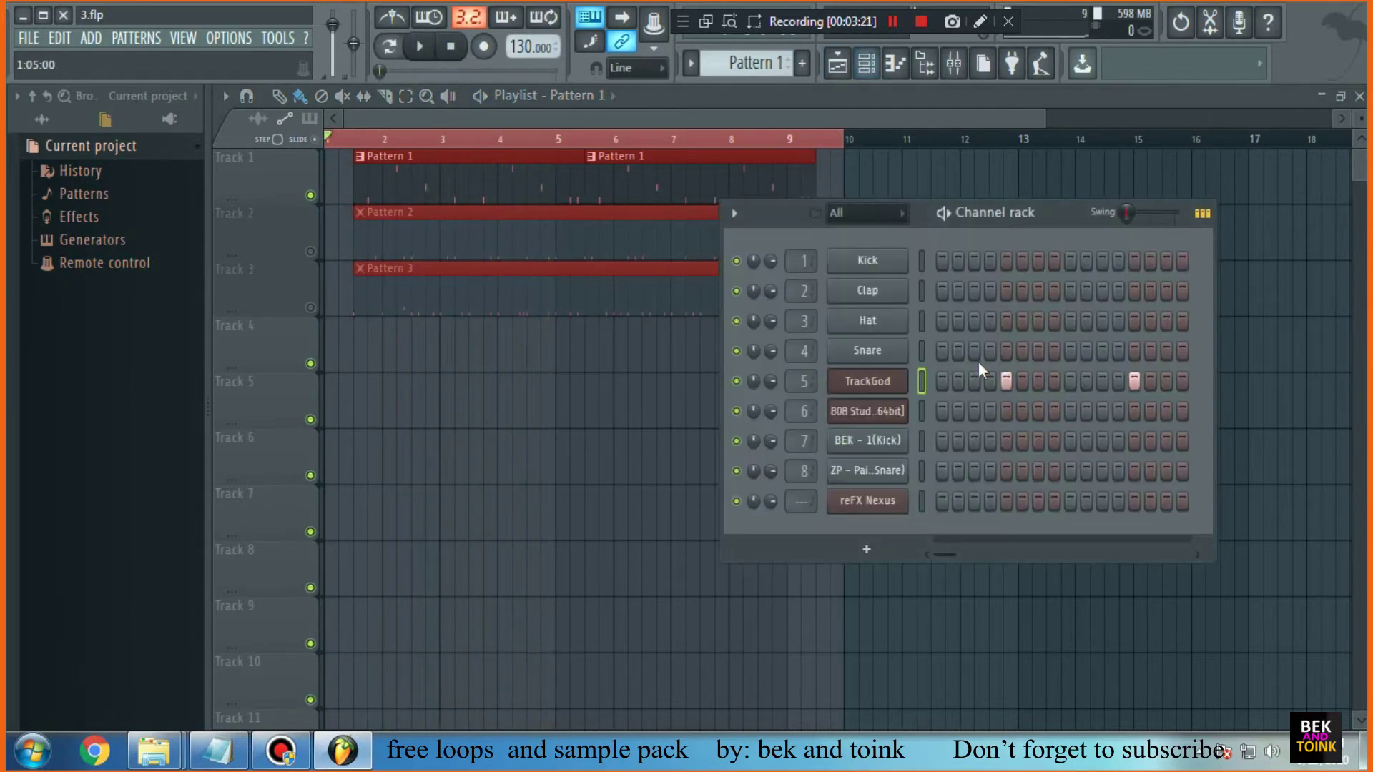
pyautogui.click(1132, 186)
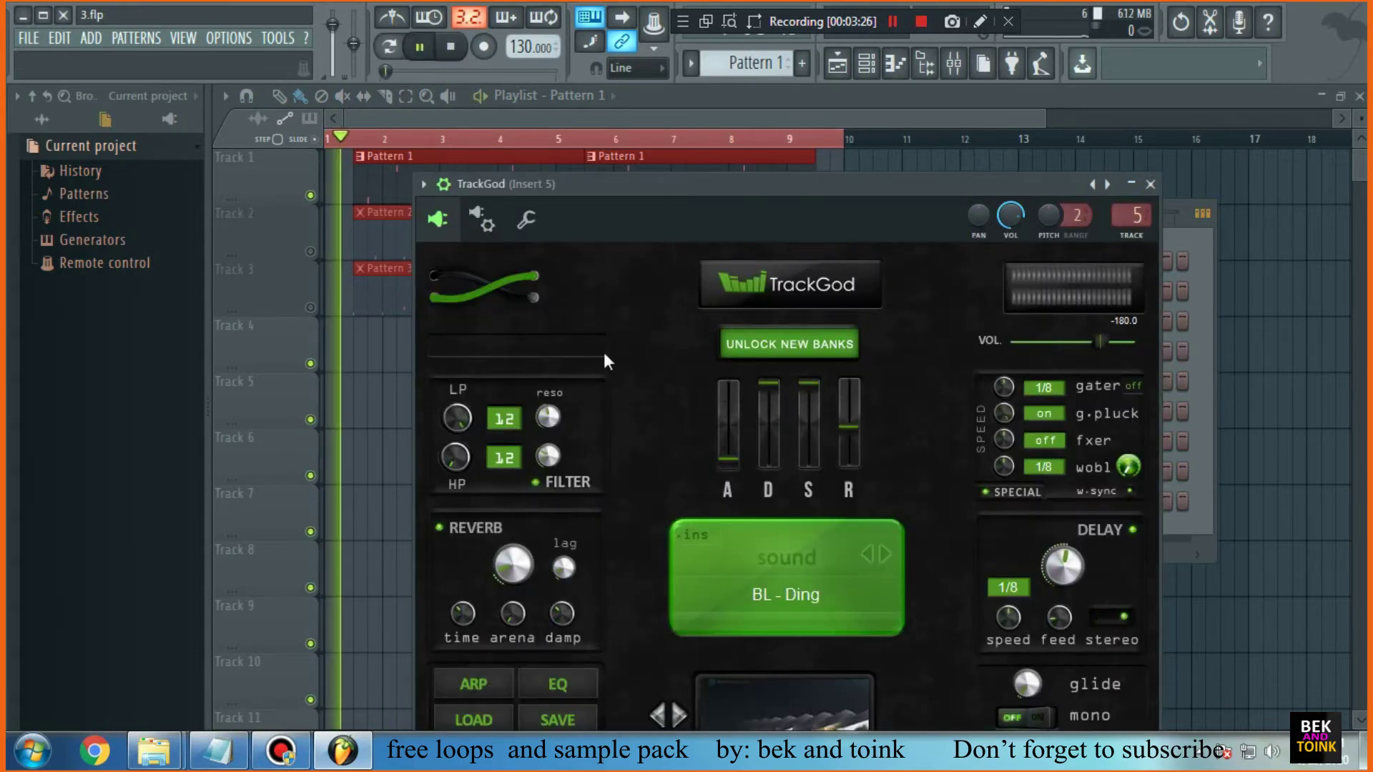
# Return to the playlist, mute Track 3 and stop playback
pyautogui.click(380, 268)
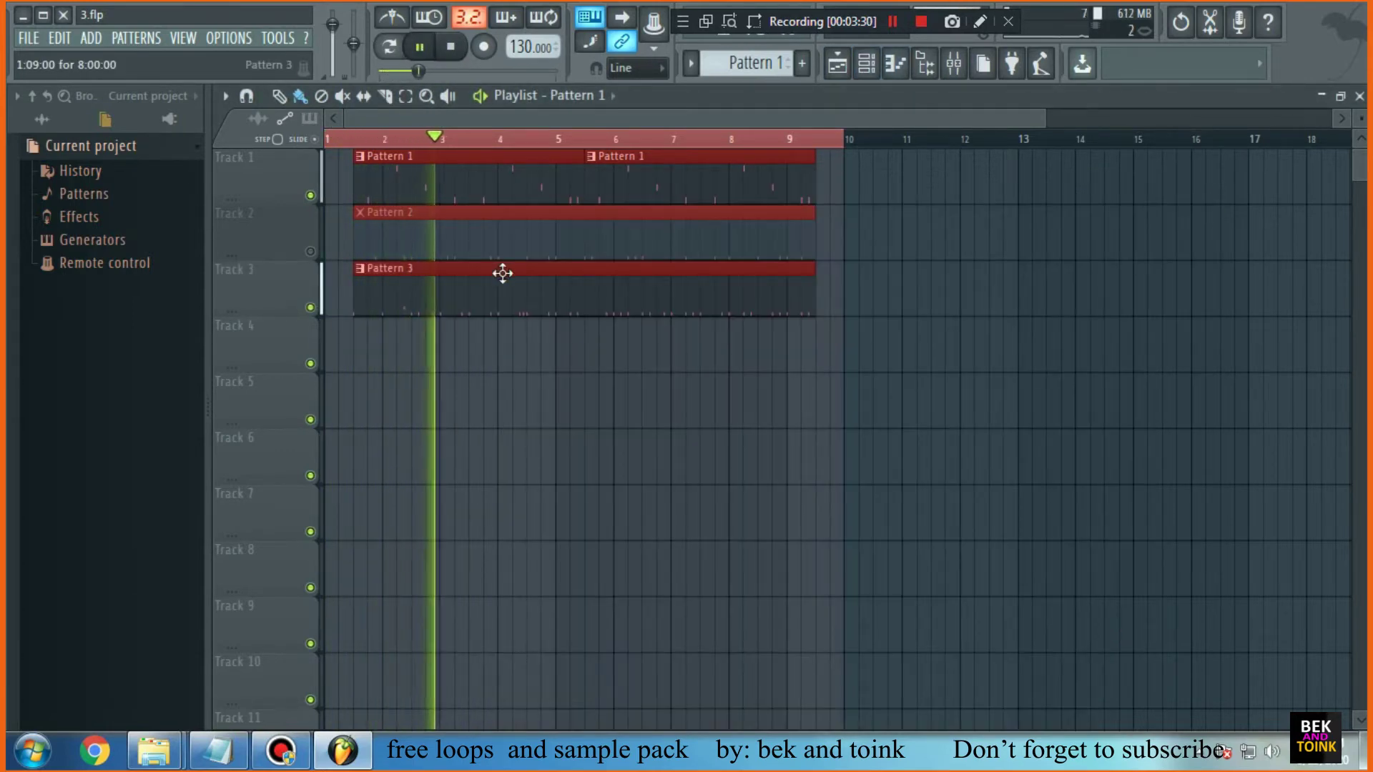
pyautogui.click(311, 307)
pyautogui.click(451, 47)
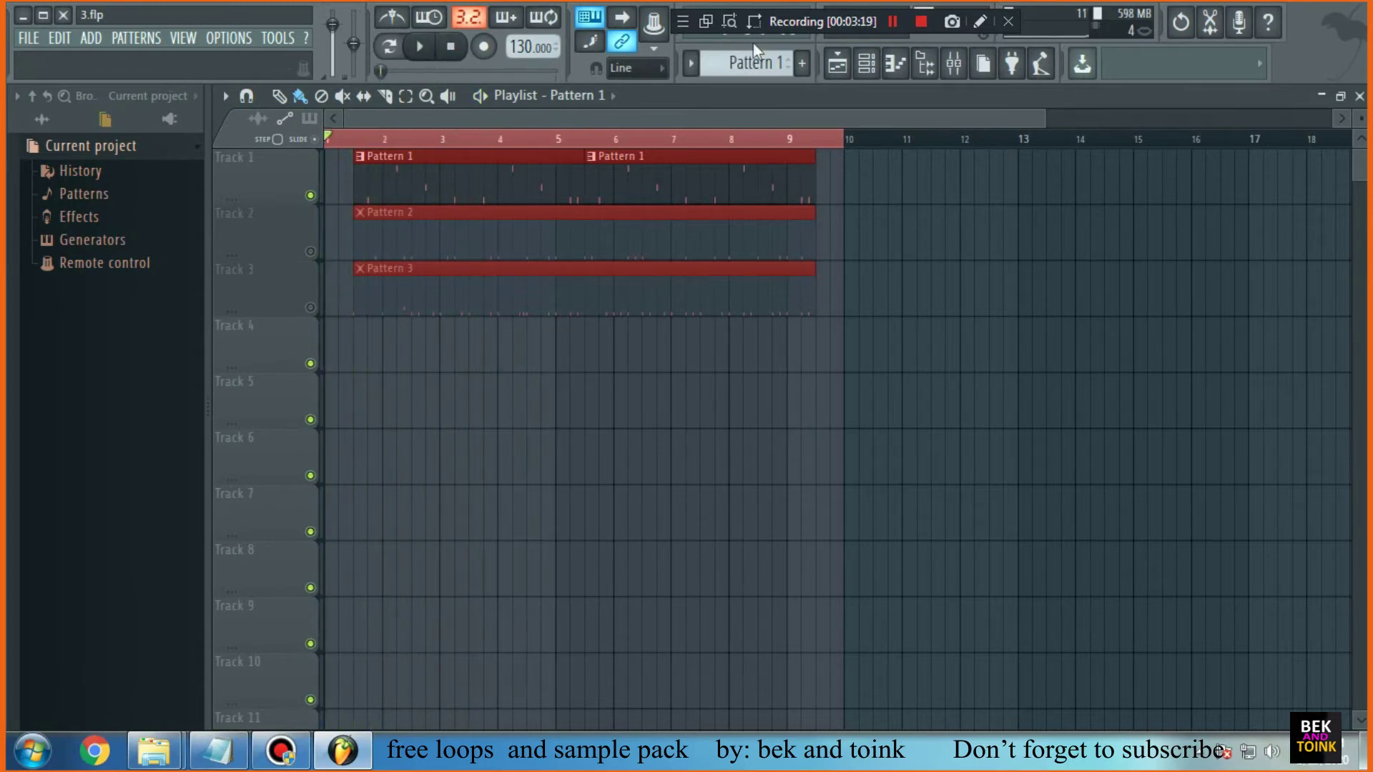
# Show TrackGod's BL - Ding sound again, and mute Track 3 in the playlist to play Pattern 1 alone
pyautogui.click(882, 66)
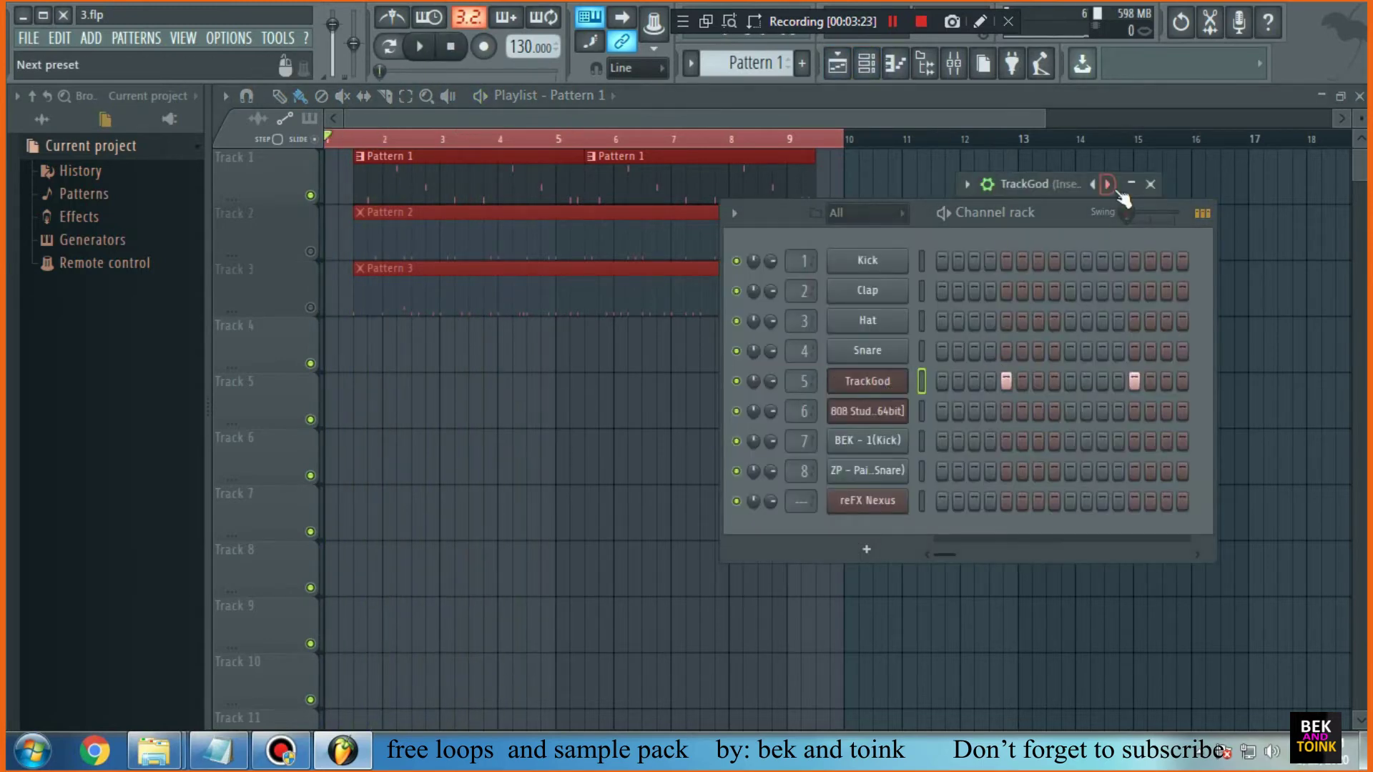
pyautogui.click(1132, 184)
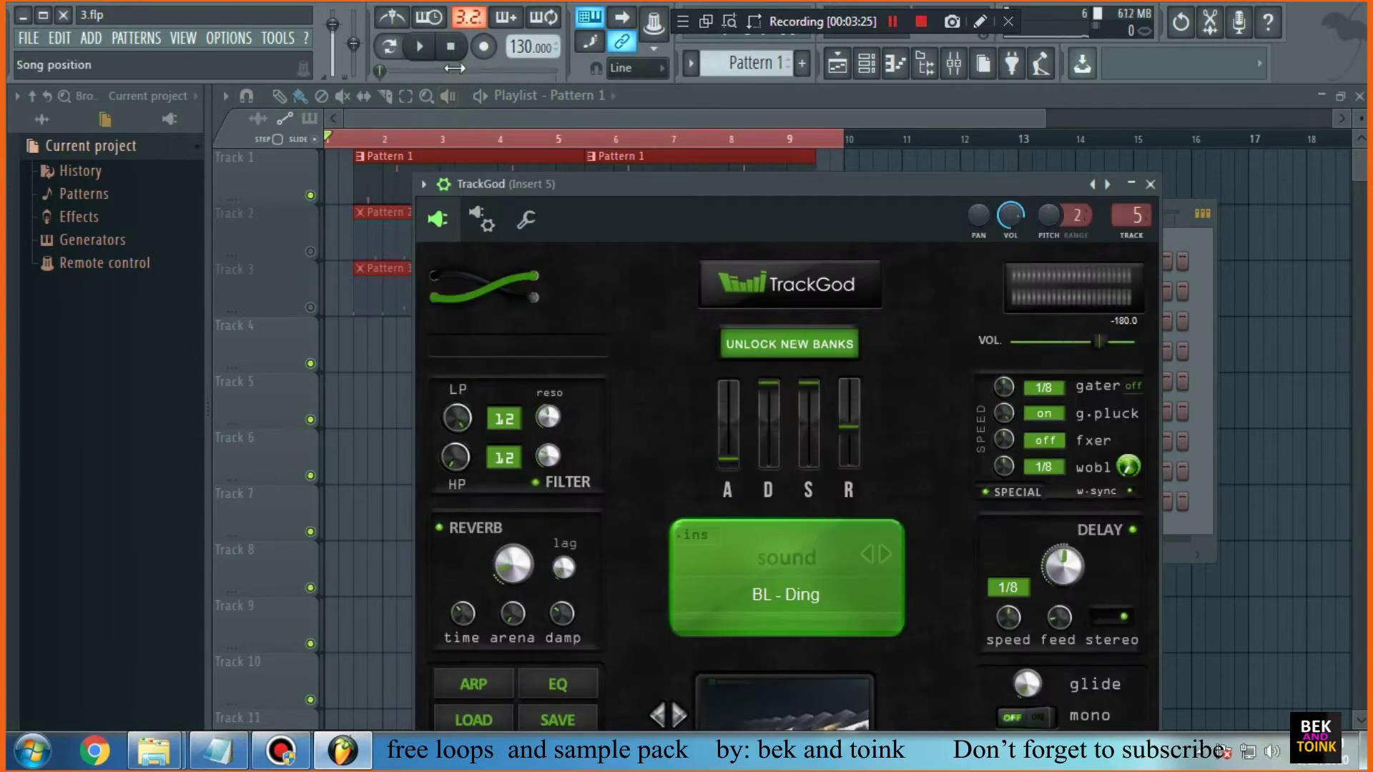
pyautogui.click(962, 111)
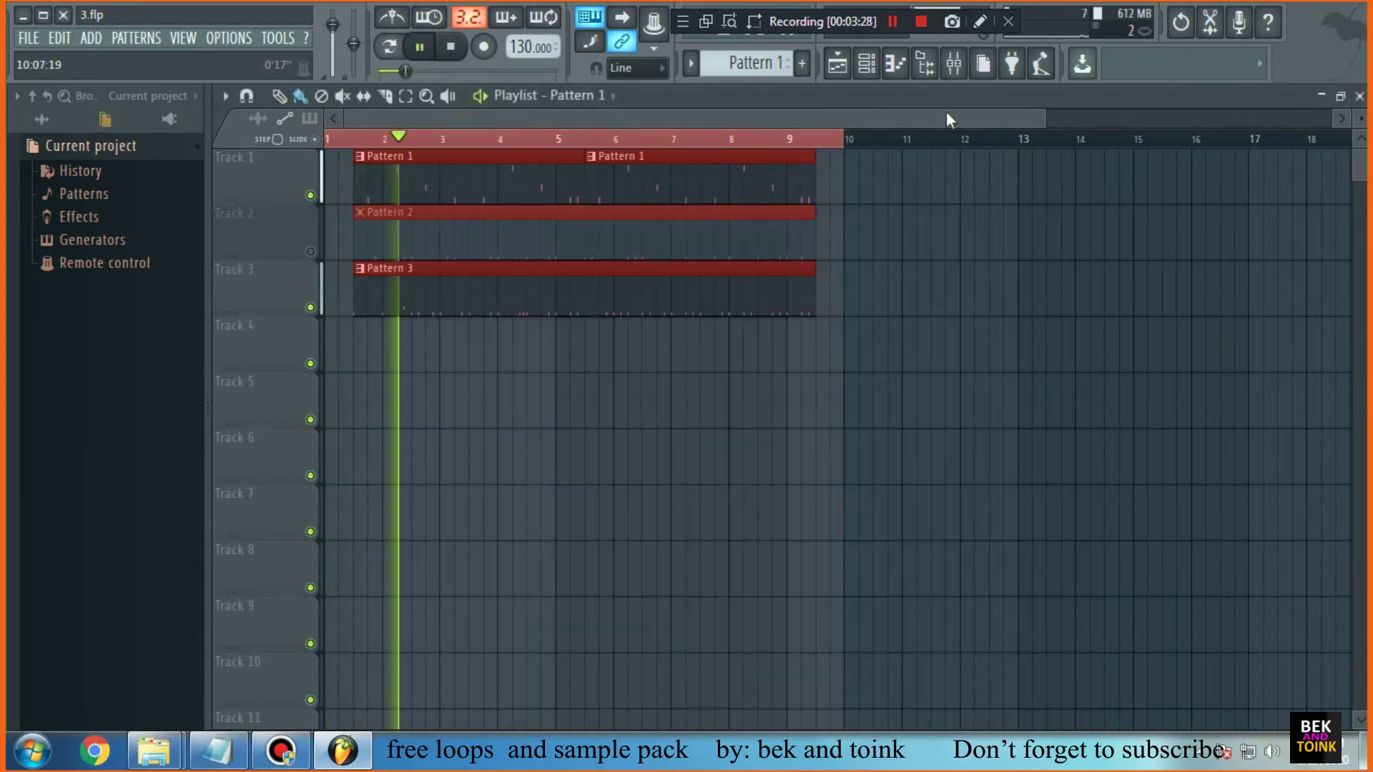
pyautogui.click(311, 307)
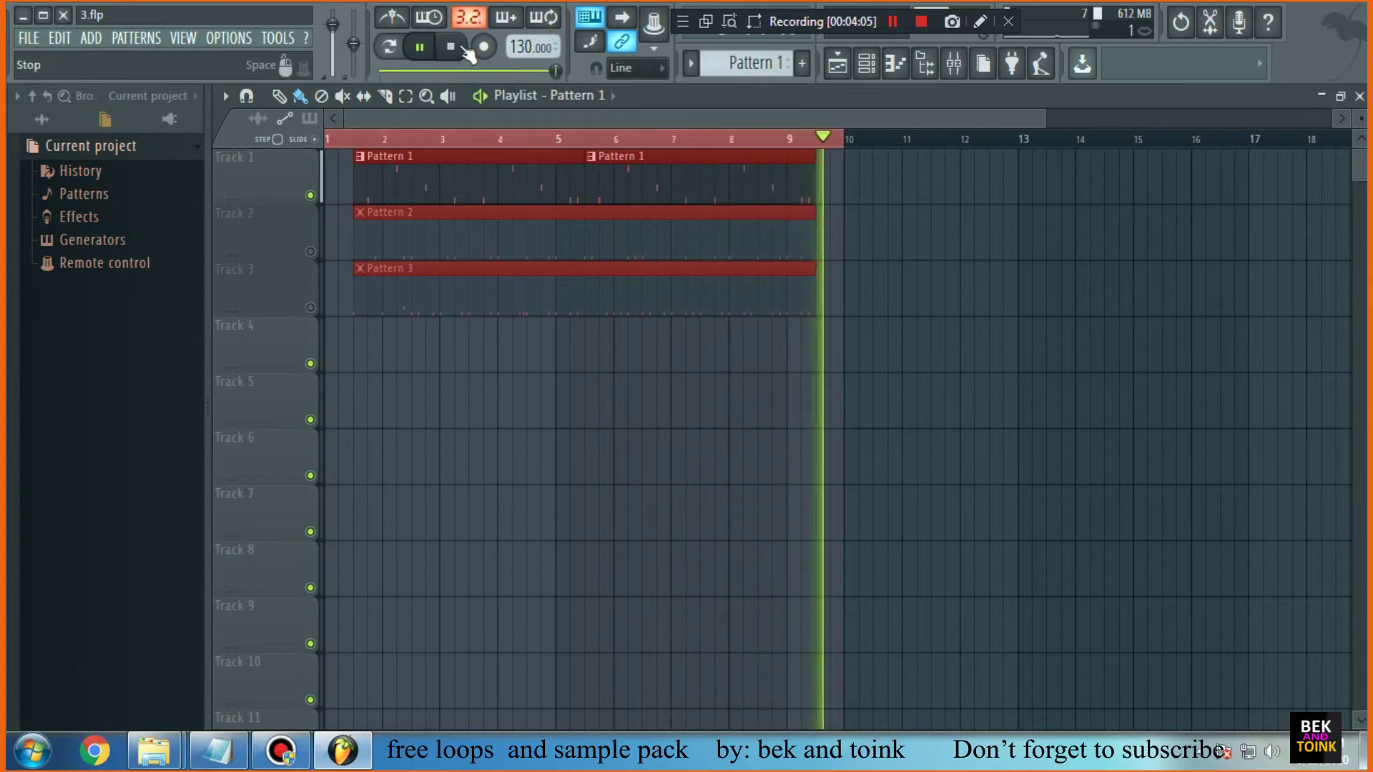
# Check the TrackGod channel in the channel rack and unmute Track 3 in the playlist during playback
pyautogui.click(872, 70)
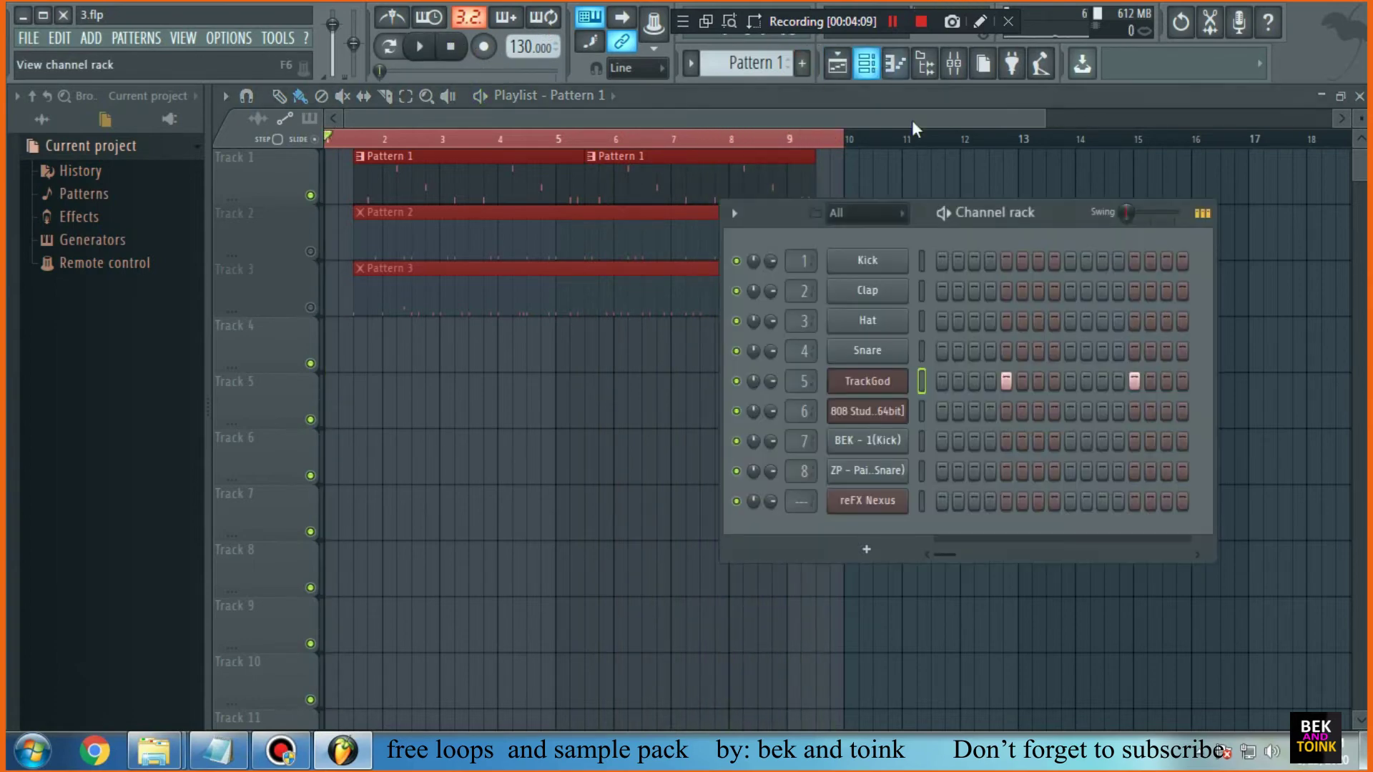
pyautogui.click(889, 381)
pyautogui.click(310, 322)
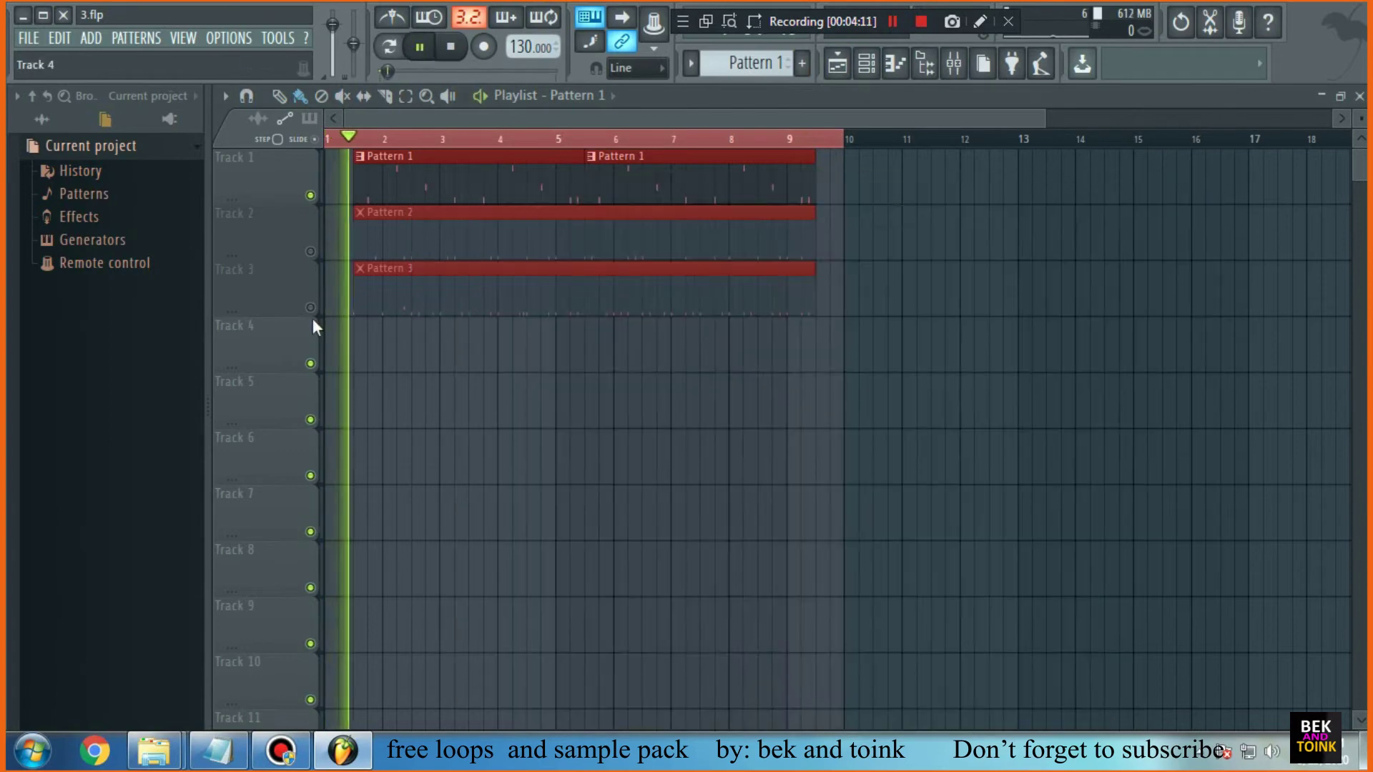
# Open the TrackGod instrument and step back through its presets to BL - Carbello Anthony
pyautogui.click(867, 63)
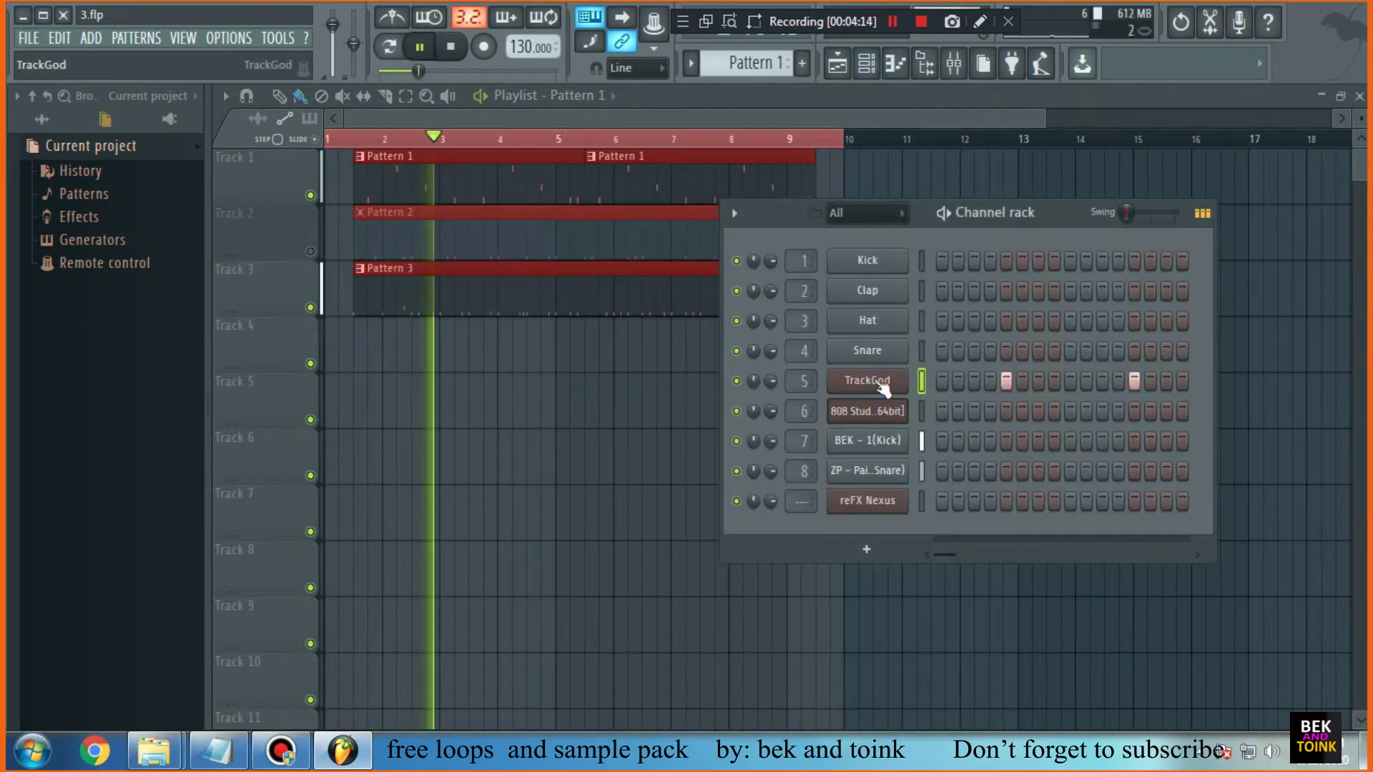
pyautogui.click(871, 381)
pyautogui.click(871, 555)
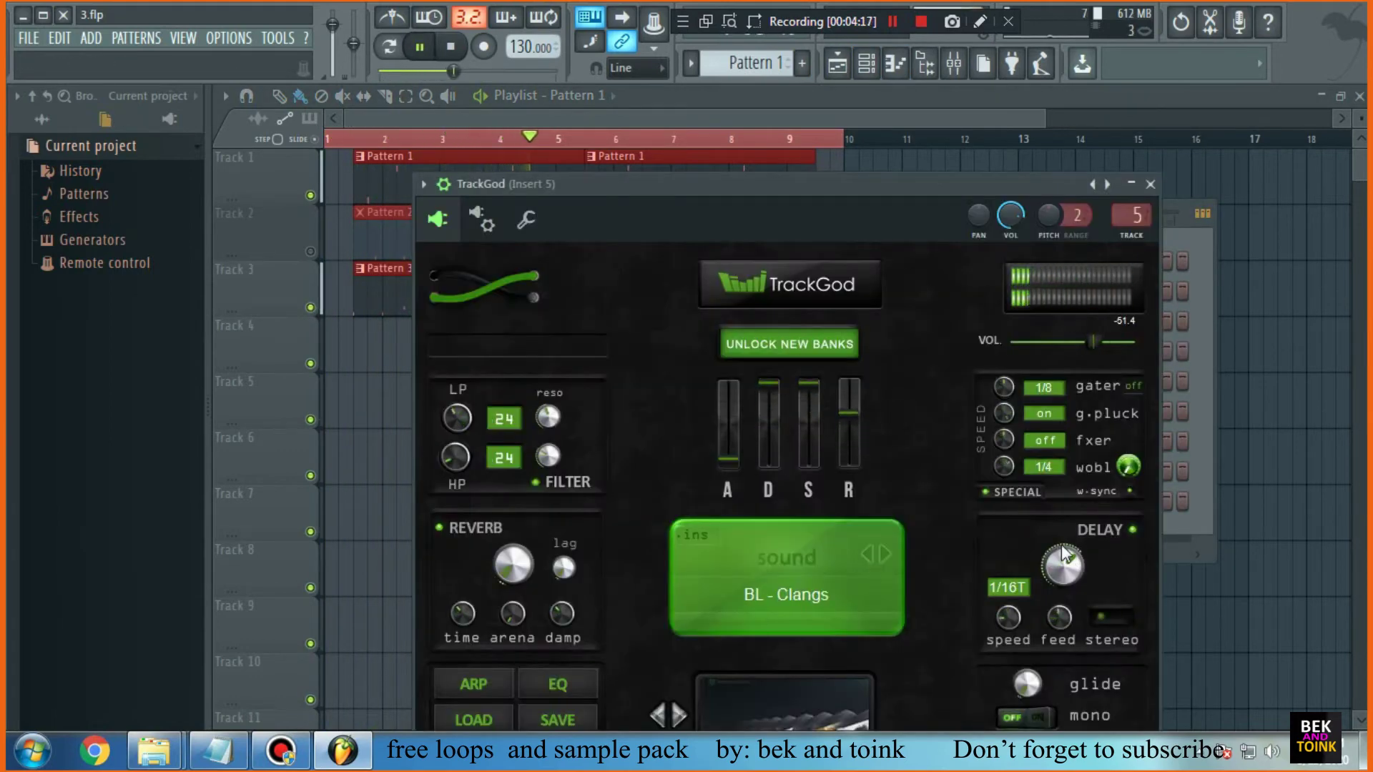
pyautogui.click(869, 555)
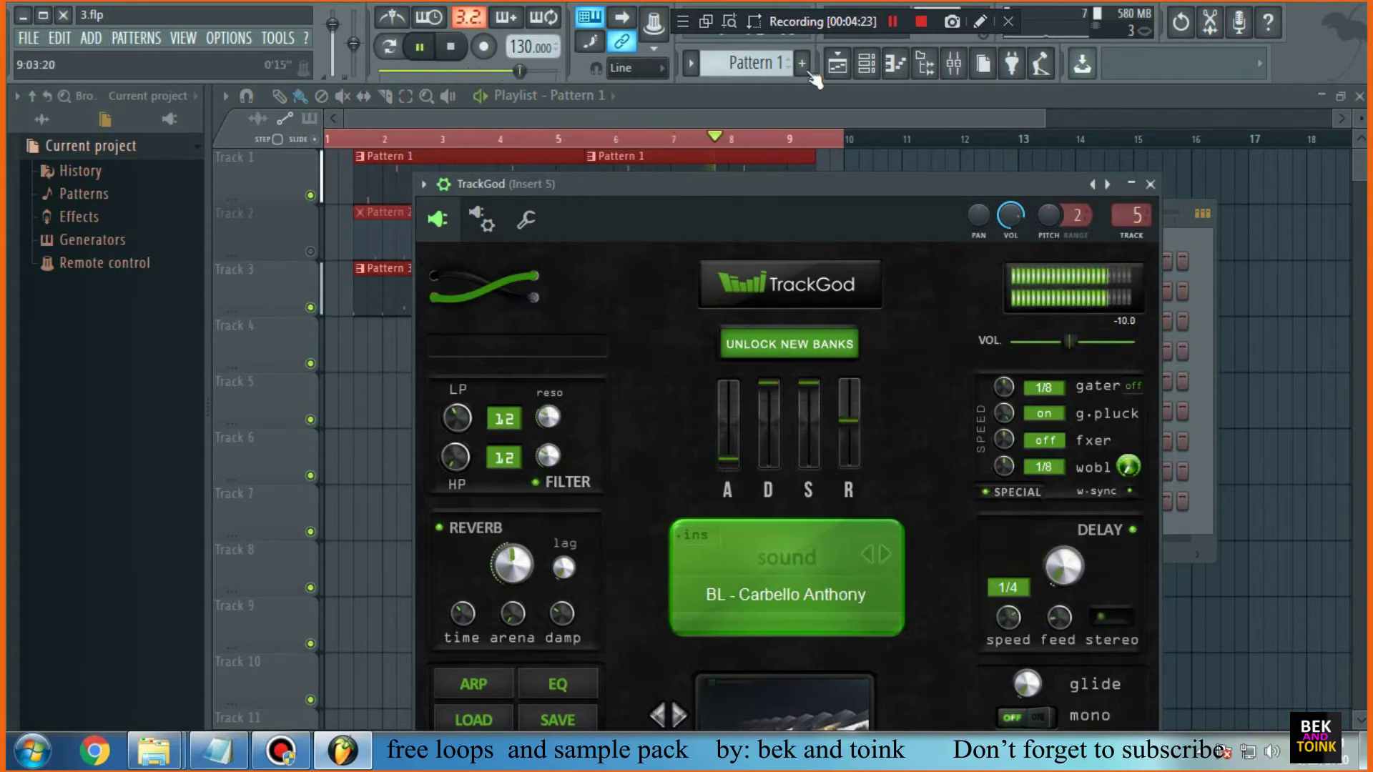
# Unmute Track 2 to hear all three patterns together, then mute Tracks 2 and 3 and stop playback
pyautogui.click(800, 104)
pyautogui.click(310, 251)
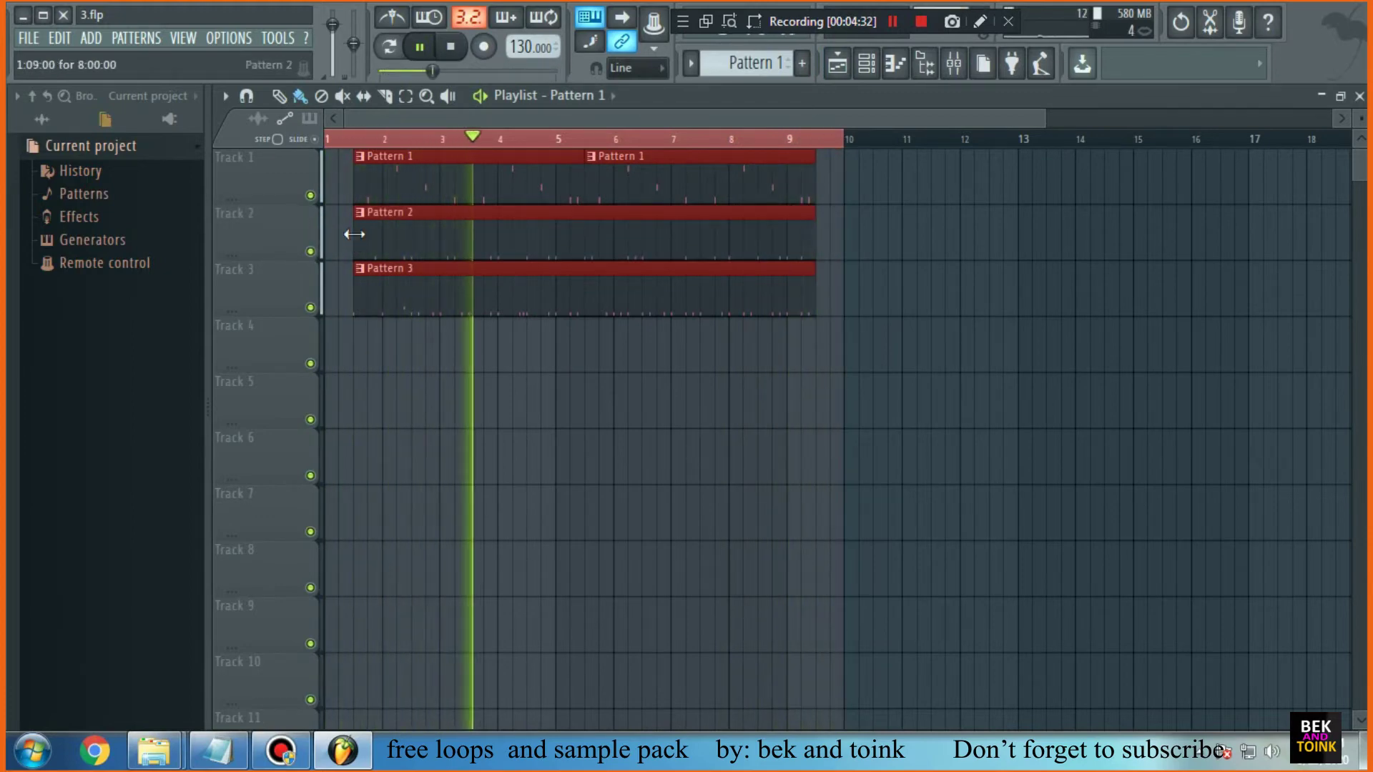
pyautogui.click(310, 251)
pyautogui.click(310, 308)
pyautogui.press('space')
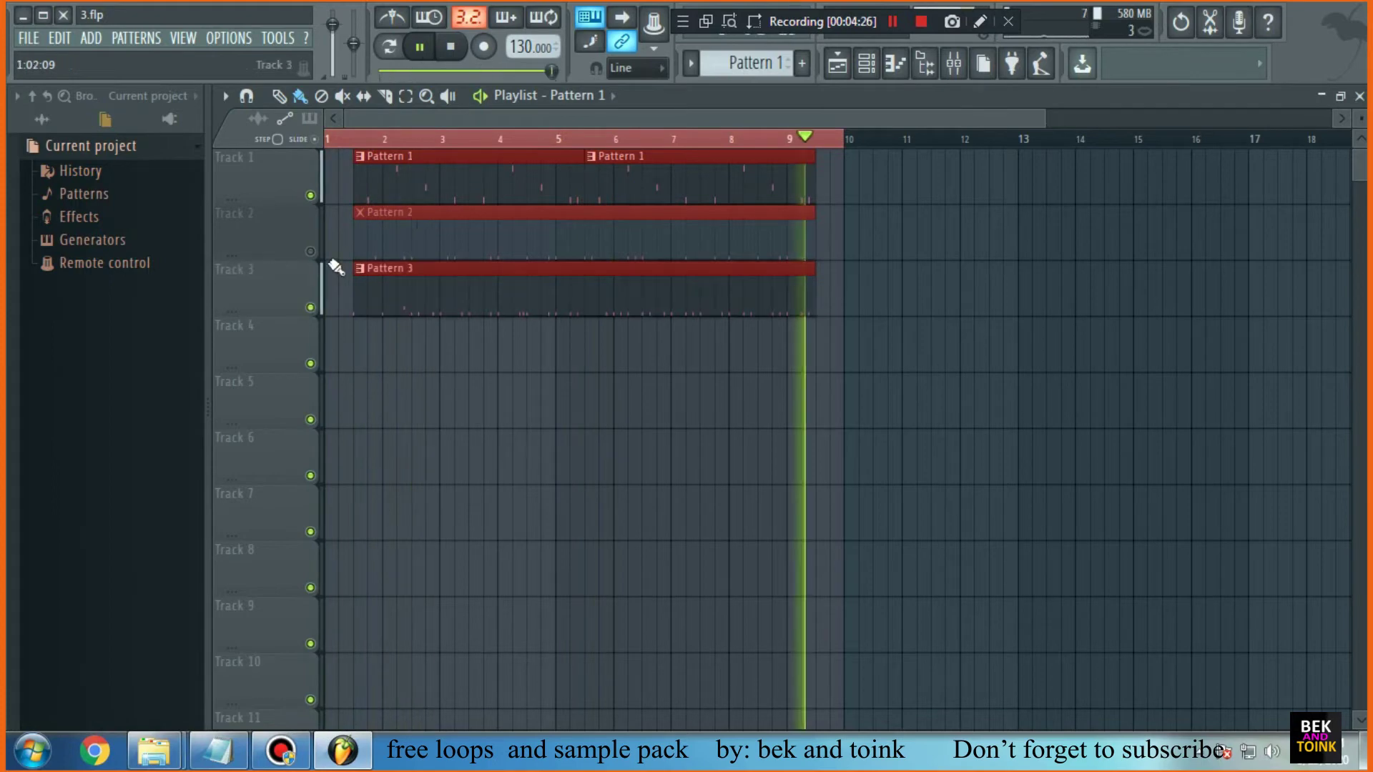
pyautogui.click(320, 252)
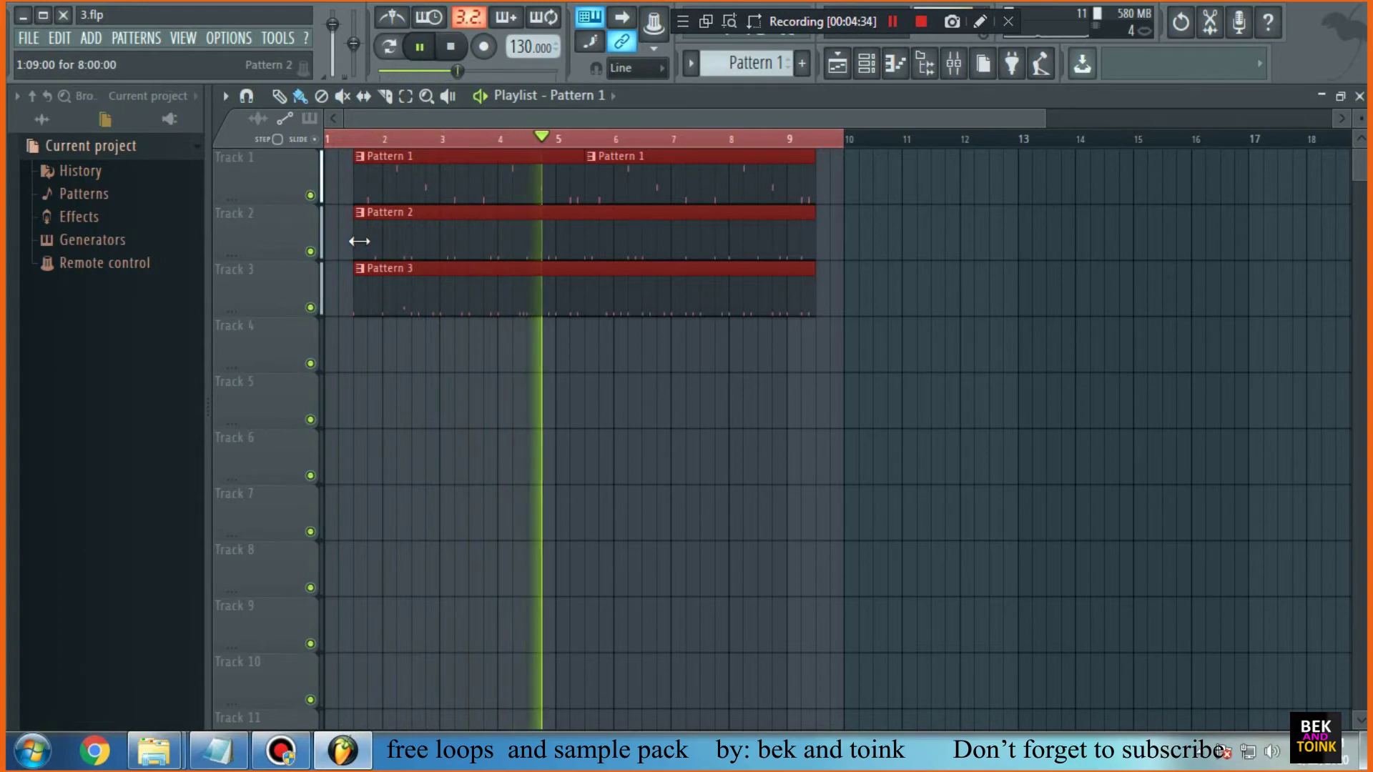
pyautogui.moveTo(312, 252); pyautogui.dragTo(312, 307)
pyautogui.click(450, 46)
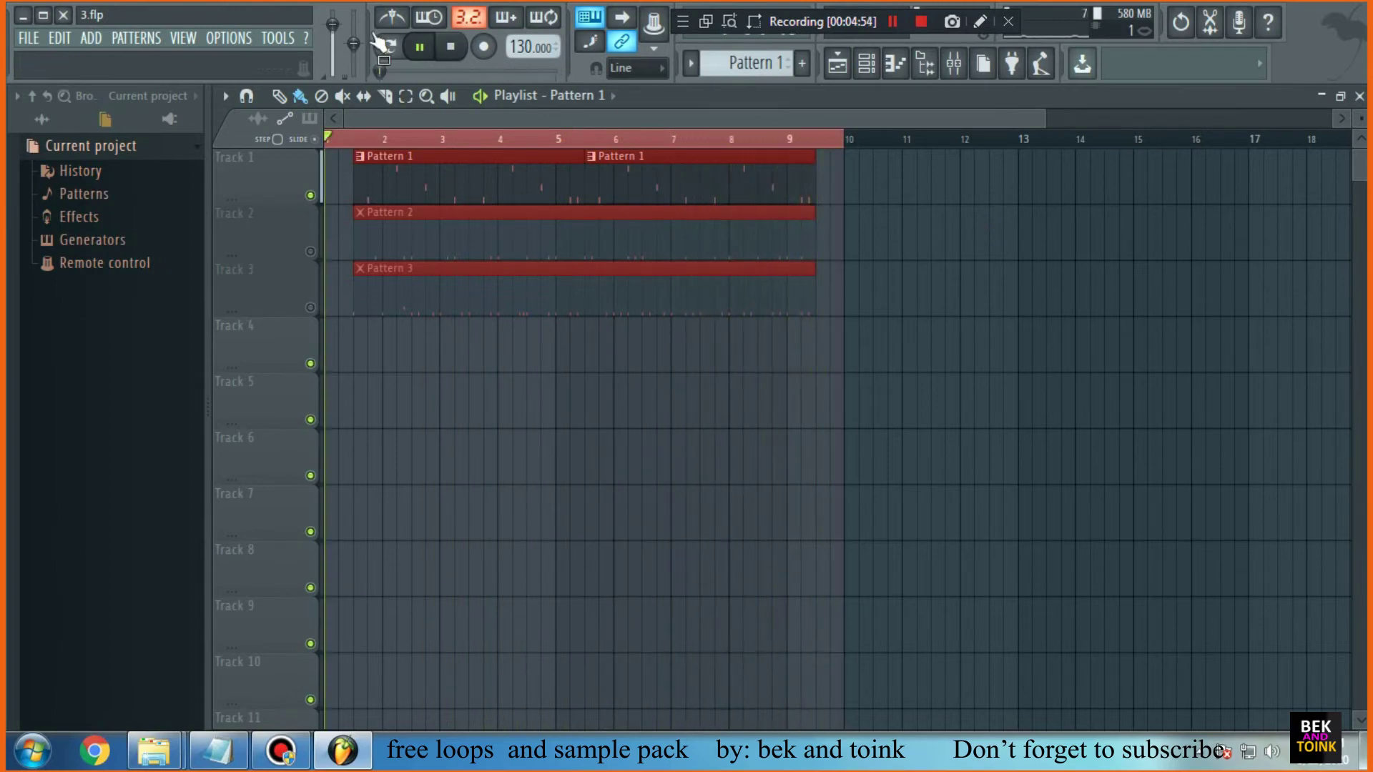
# Open TrackGod's piano roll for Pattern 1, bring up the bek Notepad file and move its window aside
pyautogui.click(429, 58)
pyautogui.press('F7')
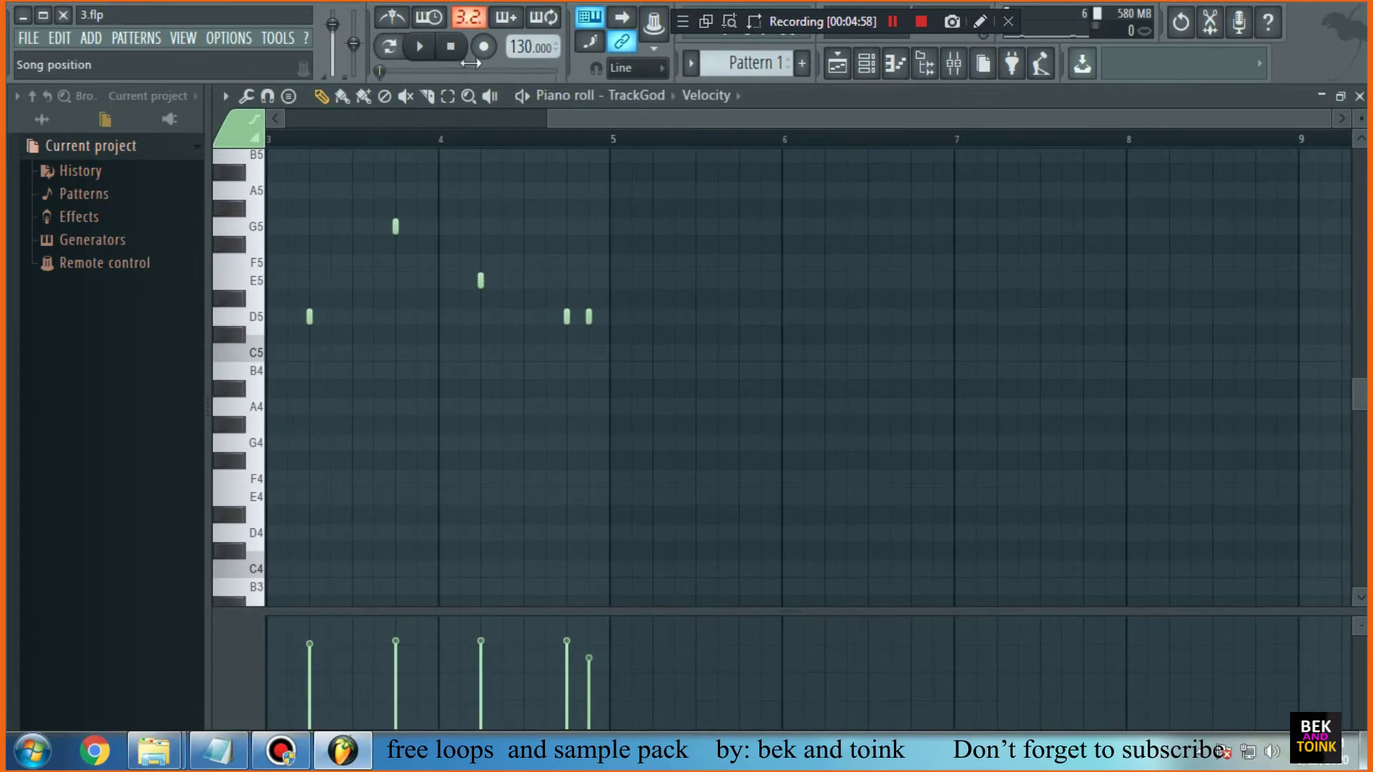
pyautogui.click(221, 757)
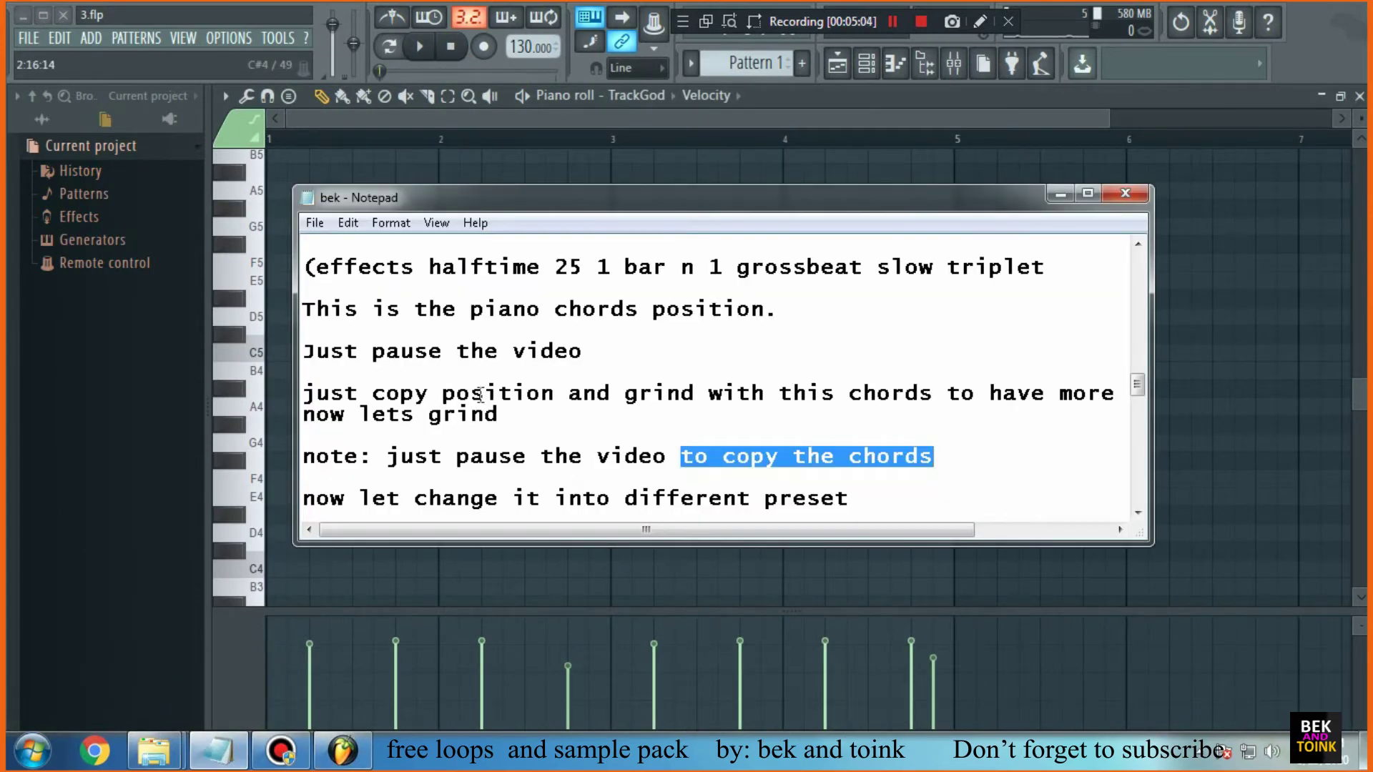
pyautogui.moveTo(570, 204); pyautogui.dragTo(1291, 272)
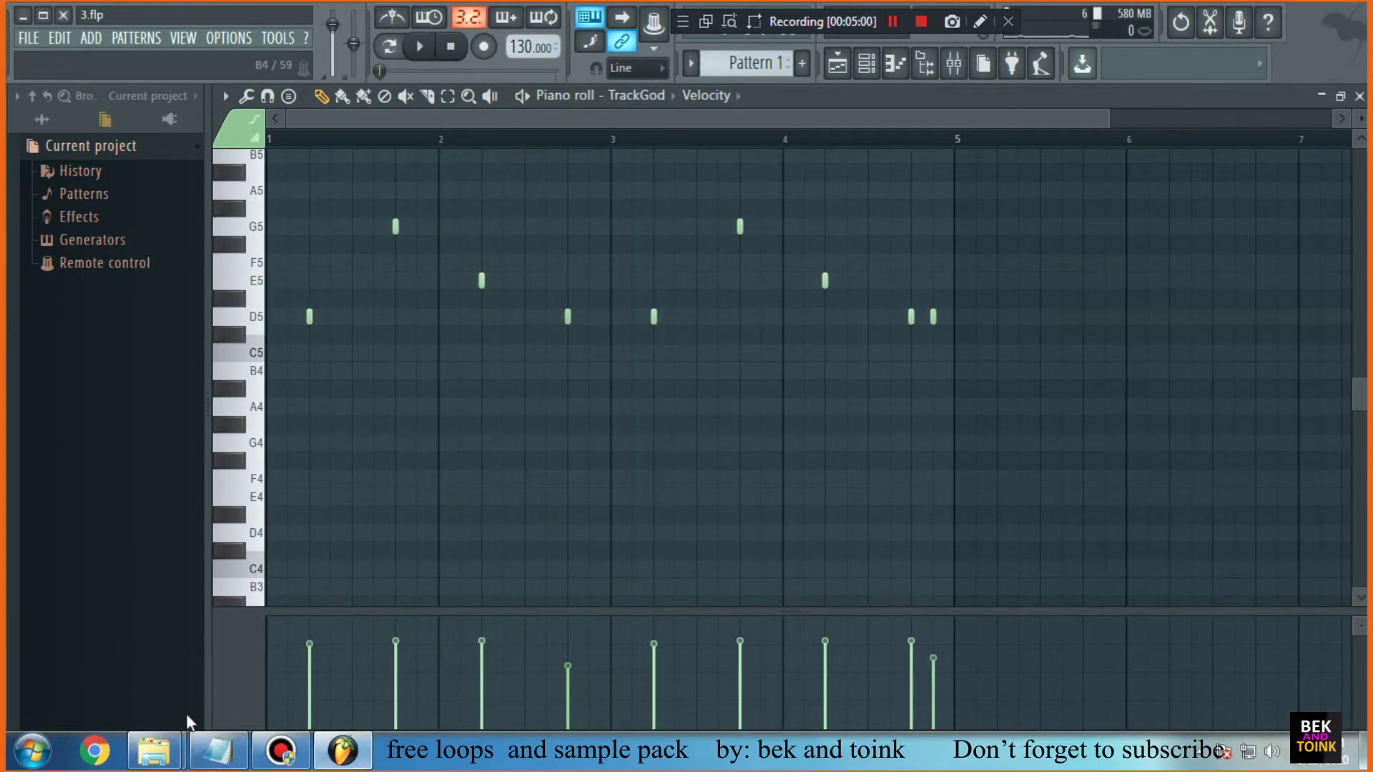
# Highlight the line "This is the piano chords position." in the bek Notepad file and move its window clear of the notes
pyautogui.click(207, 747)
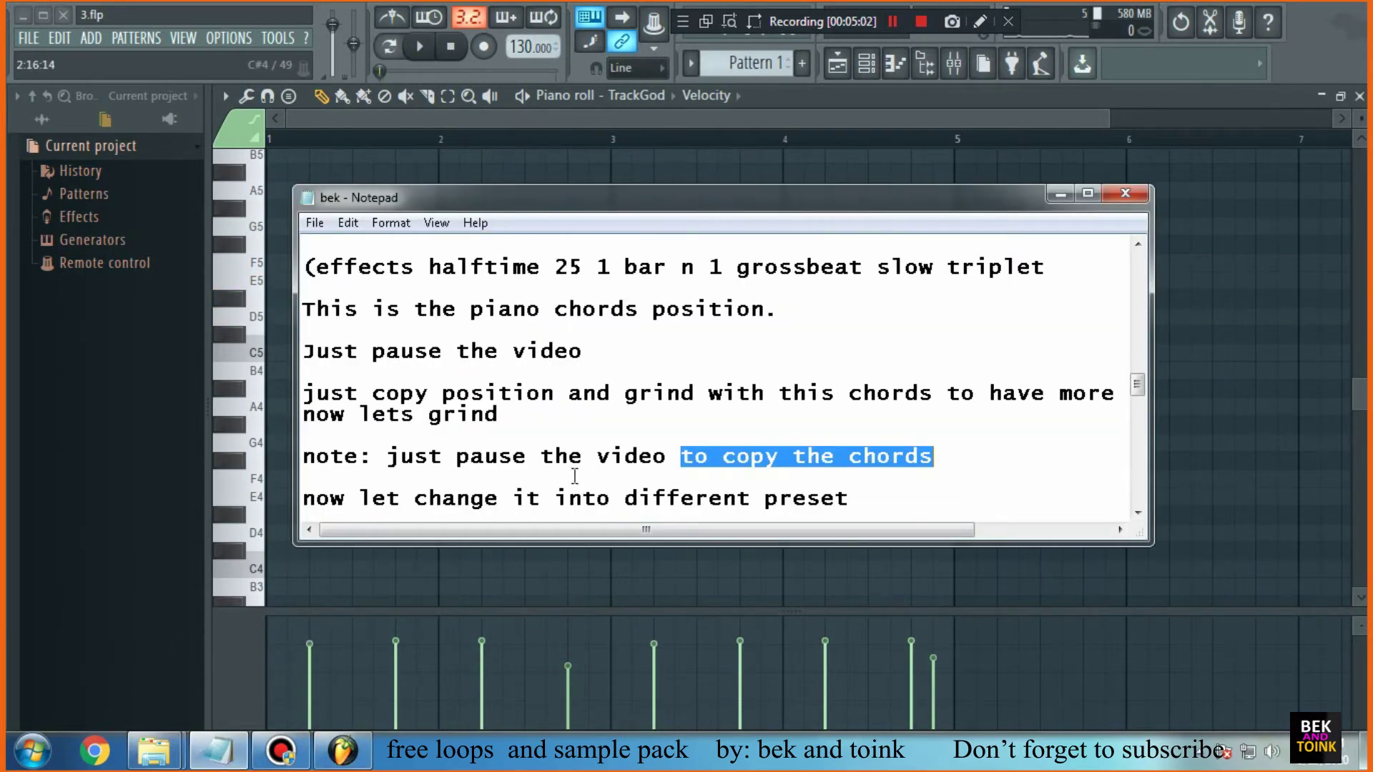
pyautogui.moveTo(303, 309); pyautogui.dragTo(797, 310)
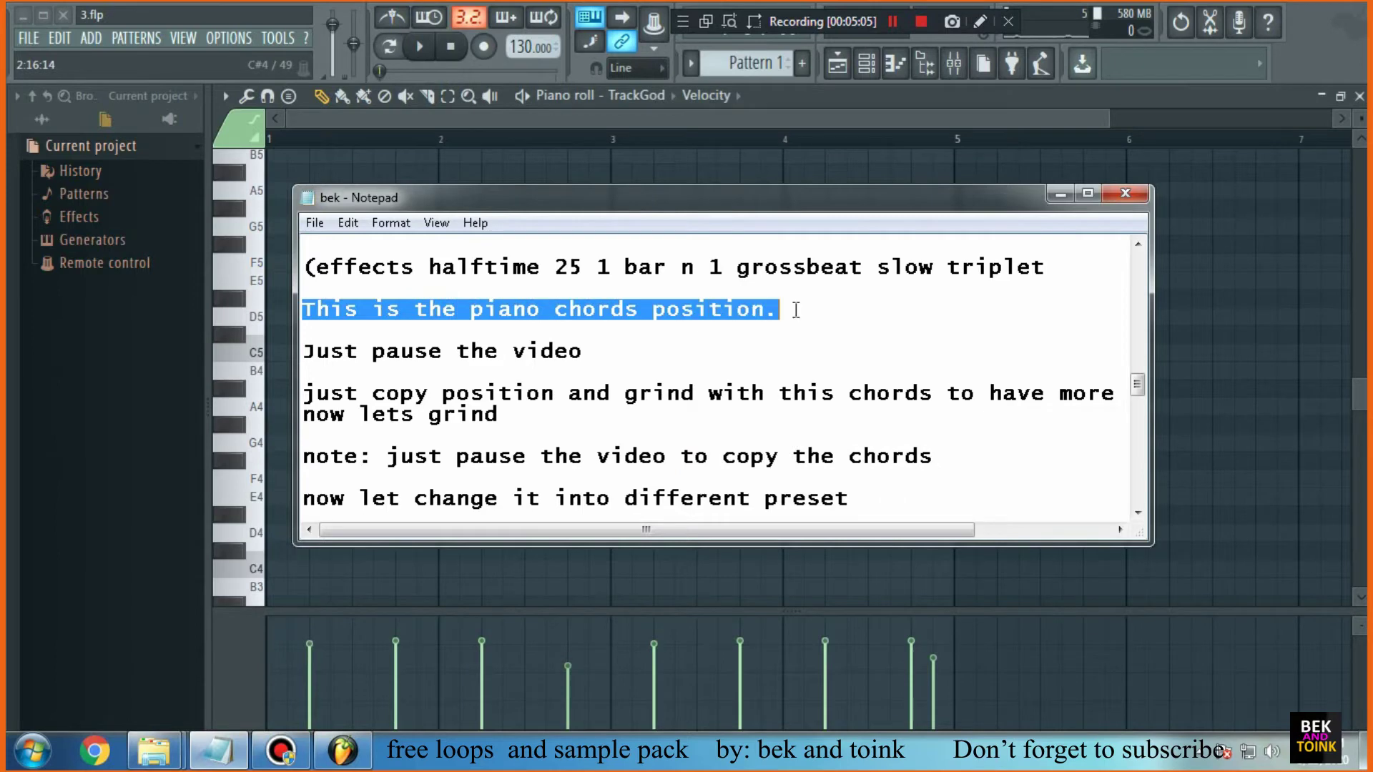
pyautogui.moveTo(567, 209); pyautogui.dragTo(1289, 268)
# Play the arrangement while viewing the playlist and TrackGod's piano roll, and stop playback
pyautogui.click(422, 48)
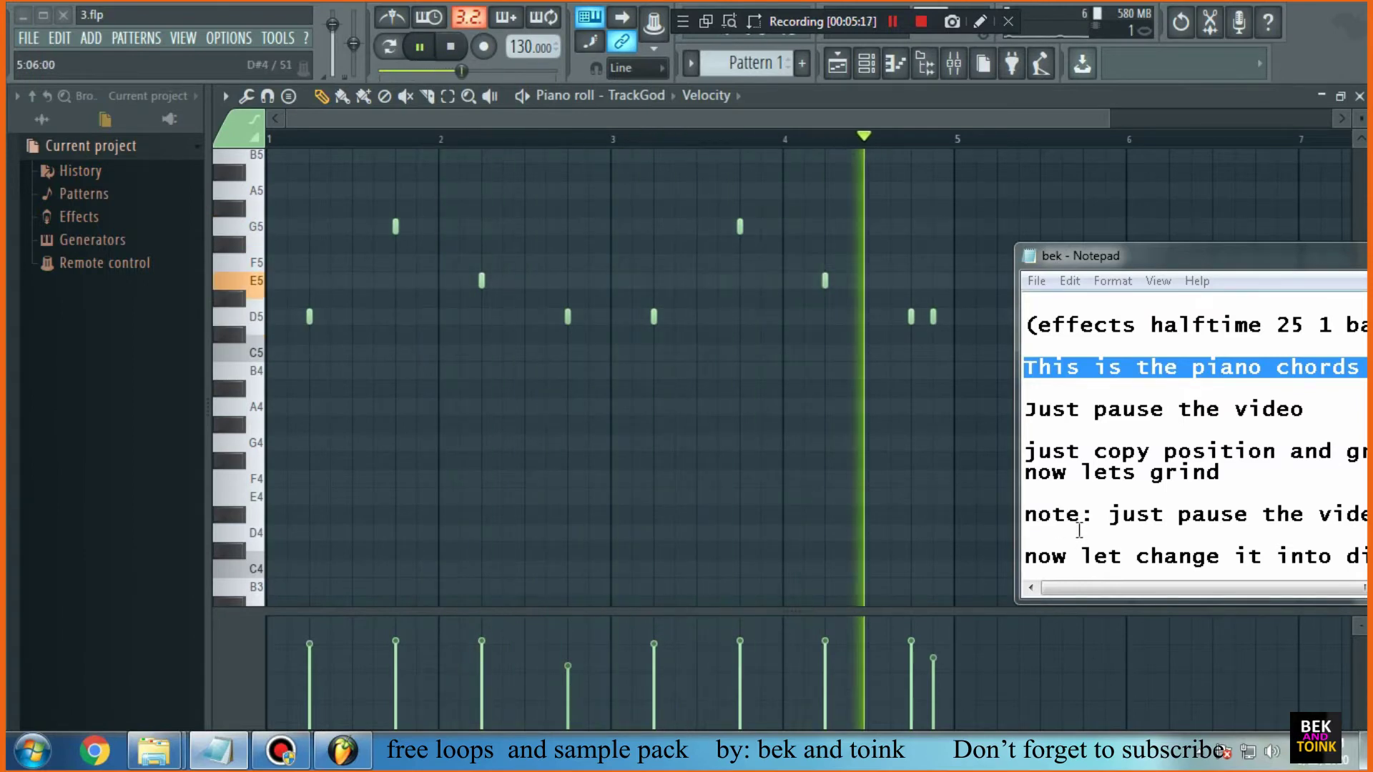
pyautogui.click(837, 66)
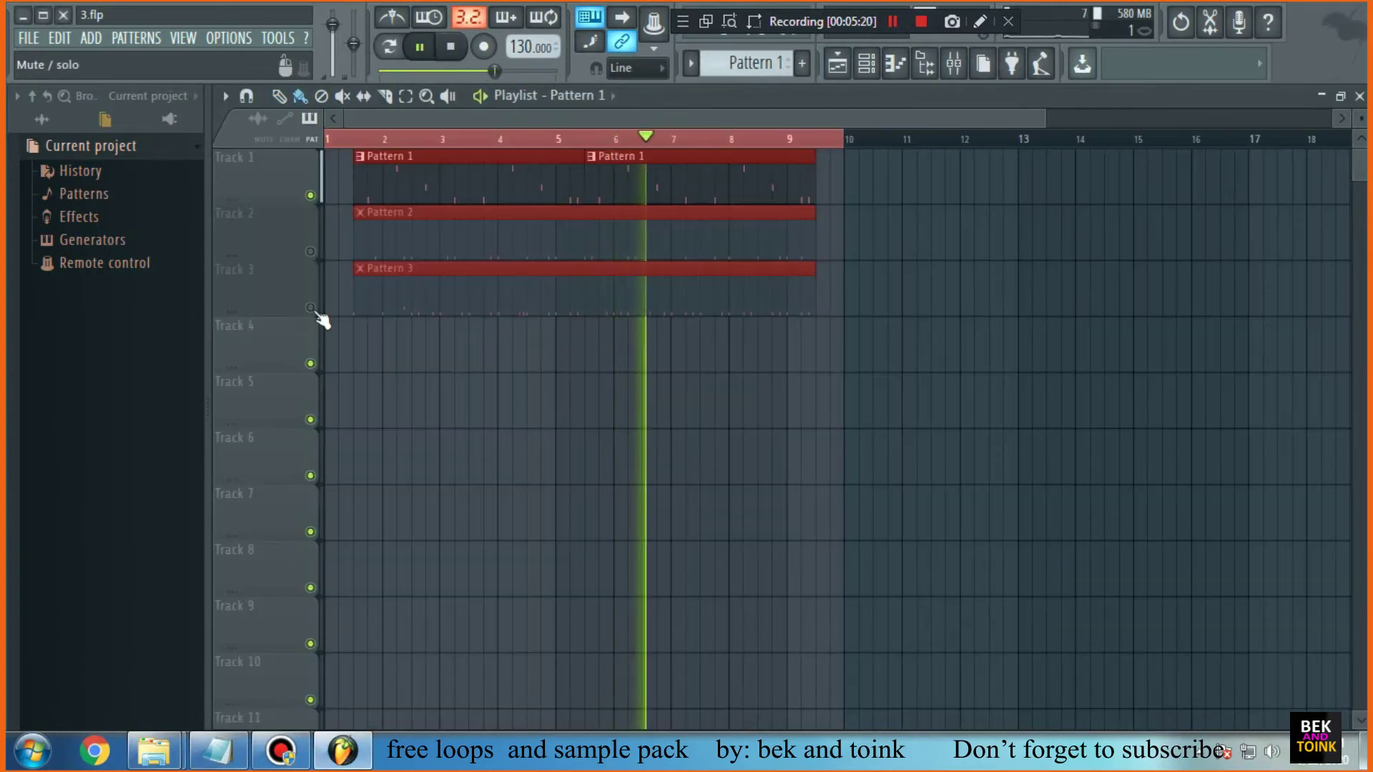
pyautogui.click(895, 66)
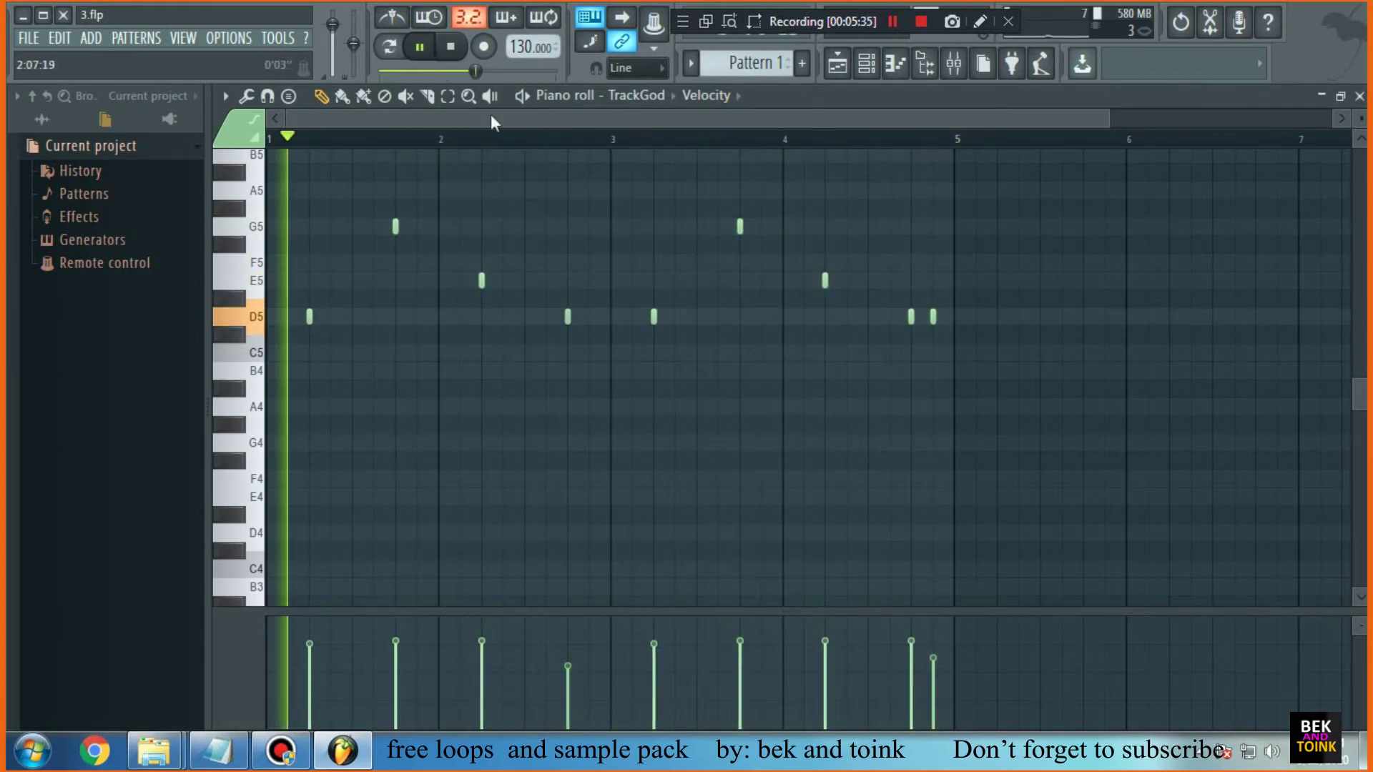
pyautogui.click(452, 48)
# Try stepping TrackGod back through its presets past BL - Blicker and close the instrument window
pyautogui.click(868, 67)
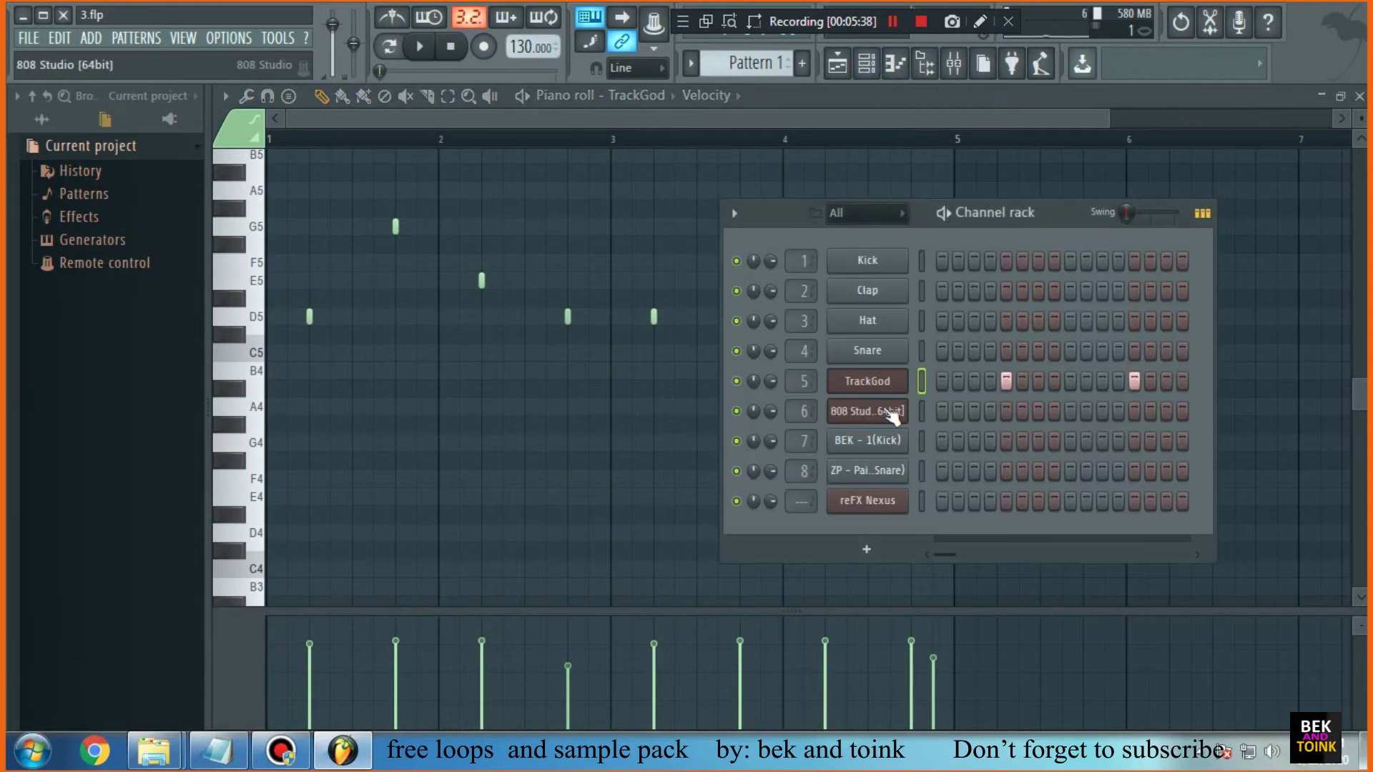
pyautogui.click(891, 386)
pyautogui.click(869, 553)
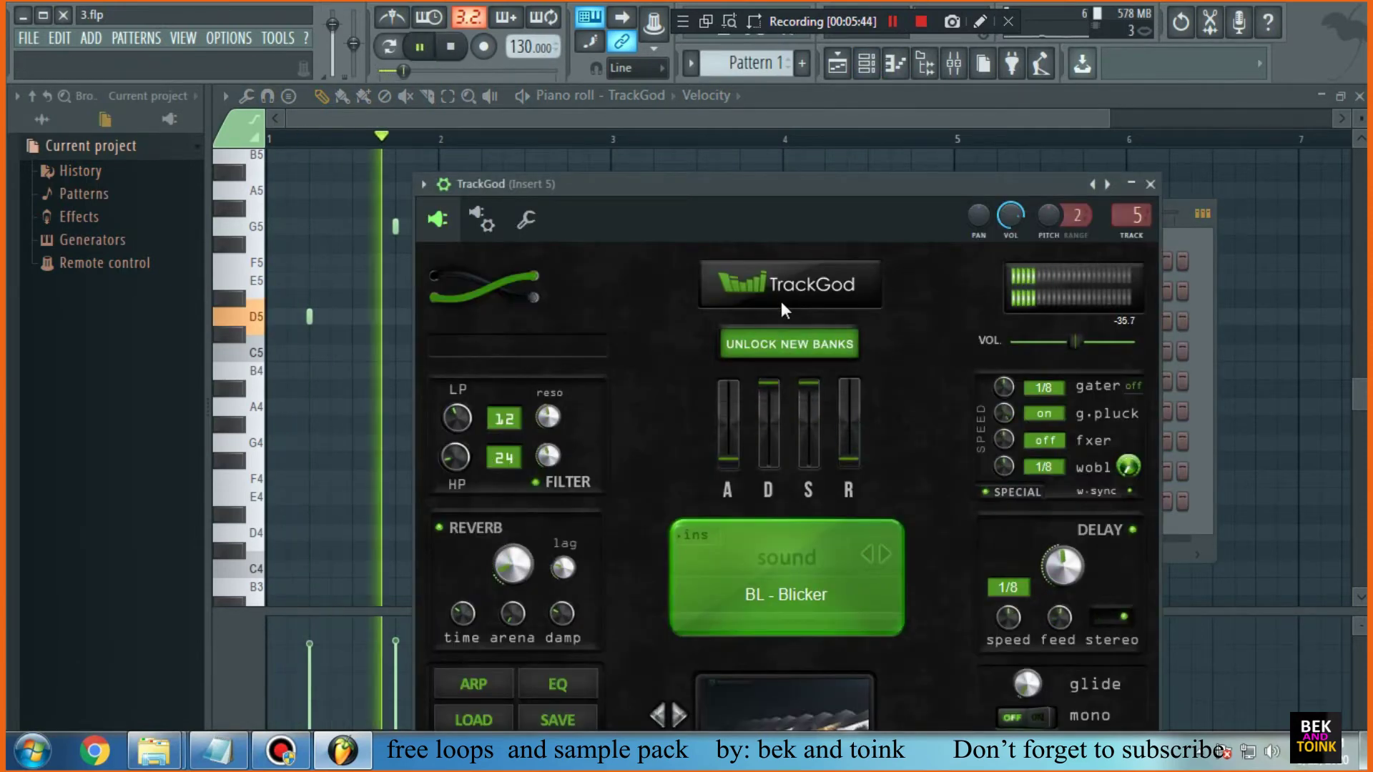
pyautogui.click(866, 555)
pyautogui.press('Escape')
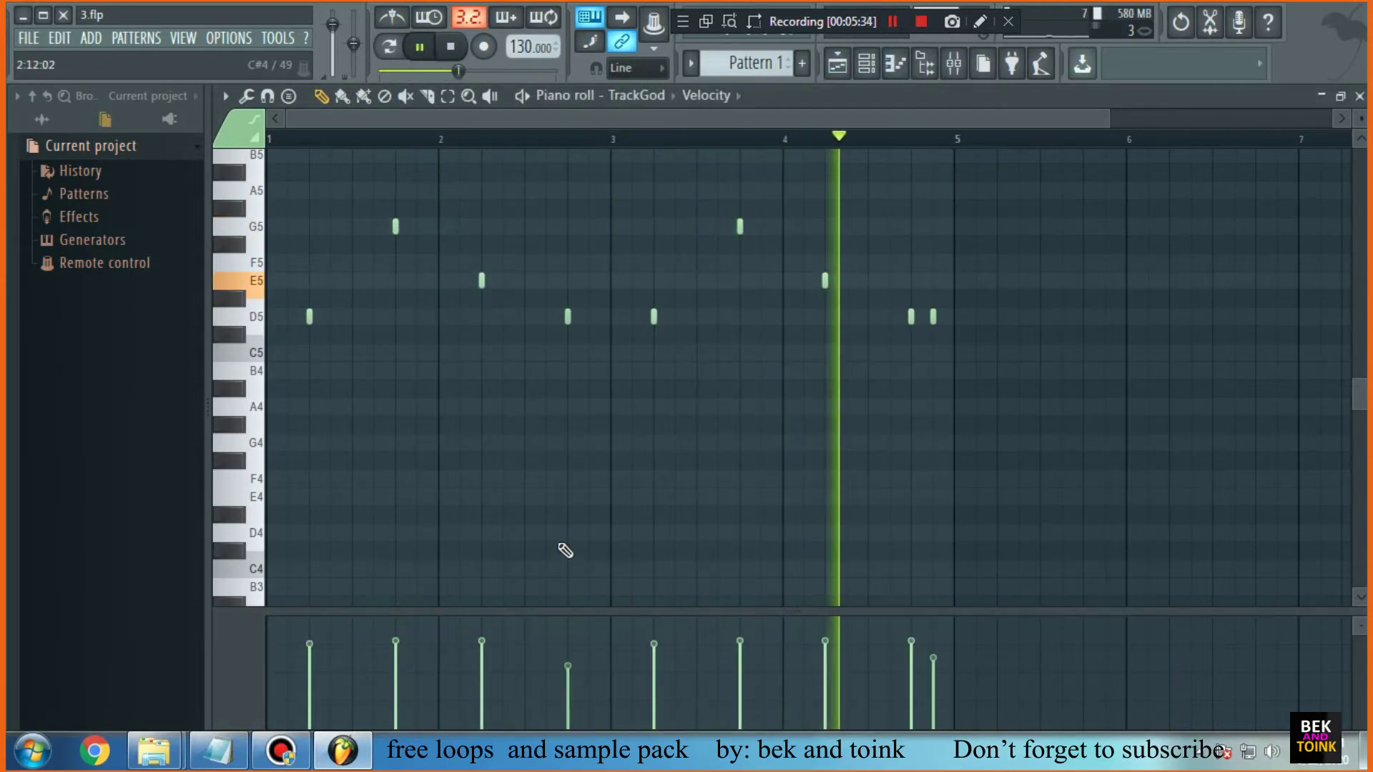
# Reopen TrackGod from the channel rack and step its preset back to BL - A Kings Cup
pyautogui.click(452, 47)
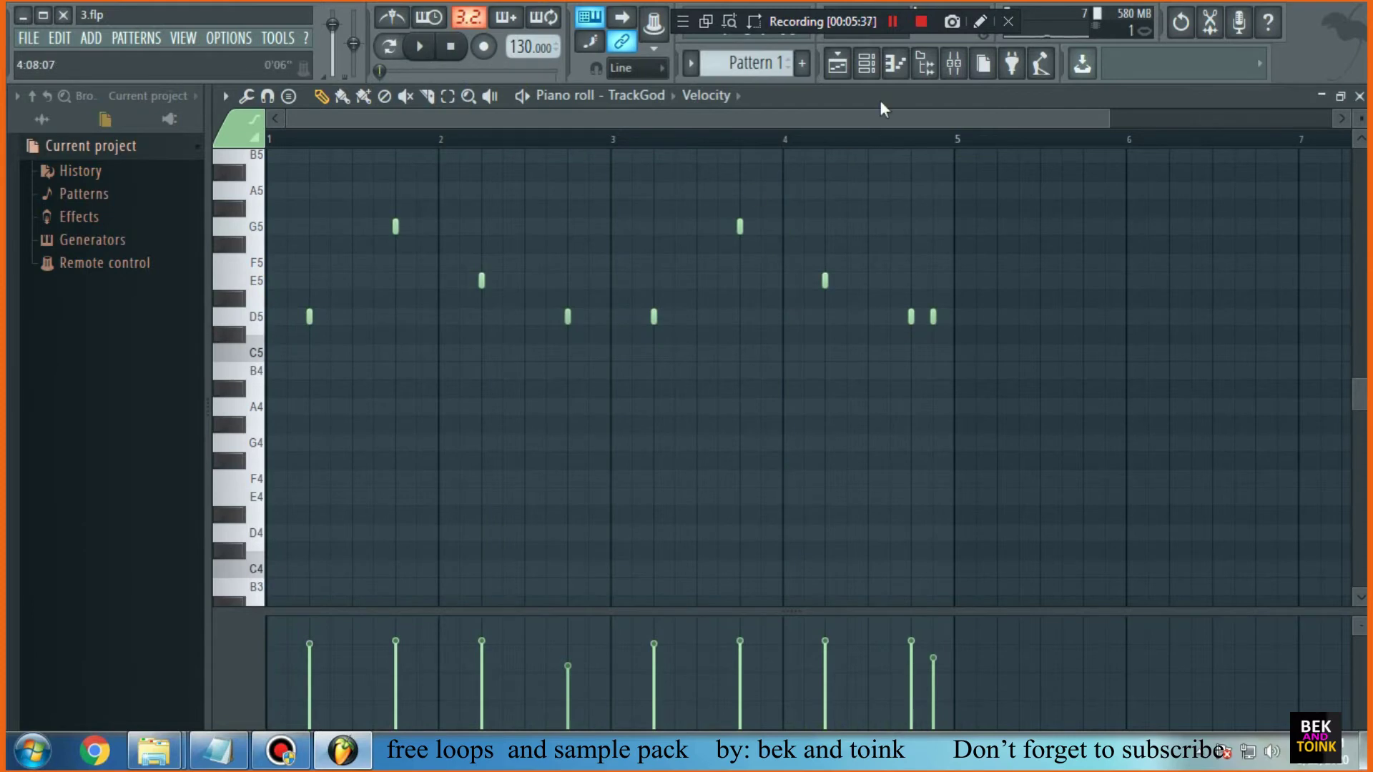
pyautogui.click(867, 64)
pyautogui.click(892, 387)
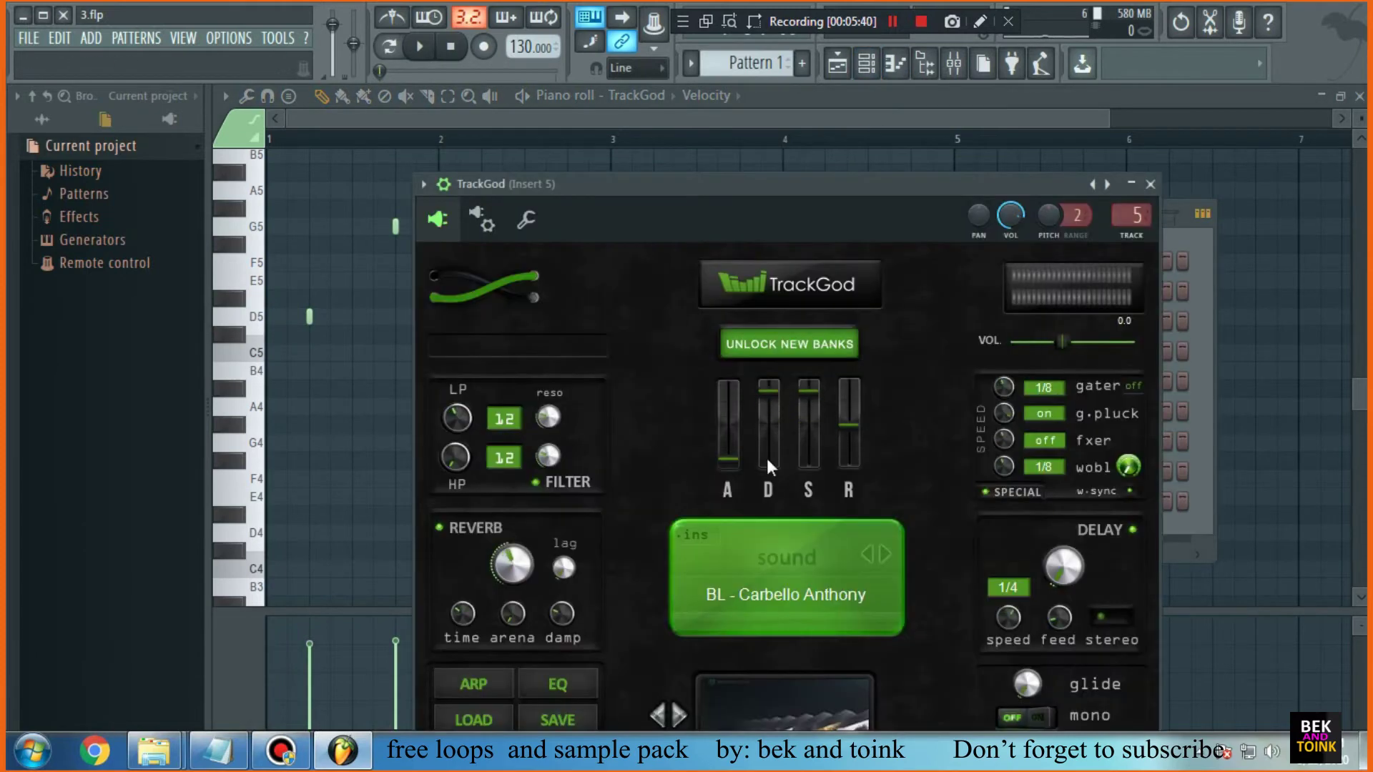
pyautogui.click(868, 553)
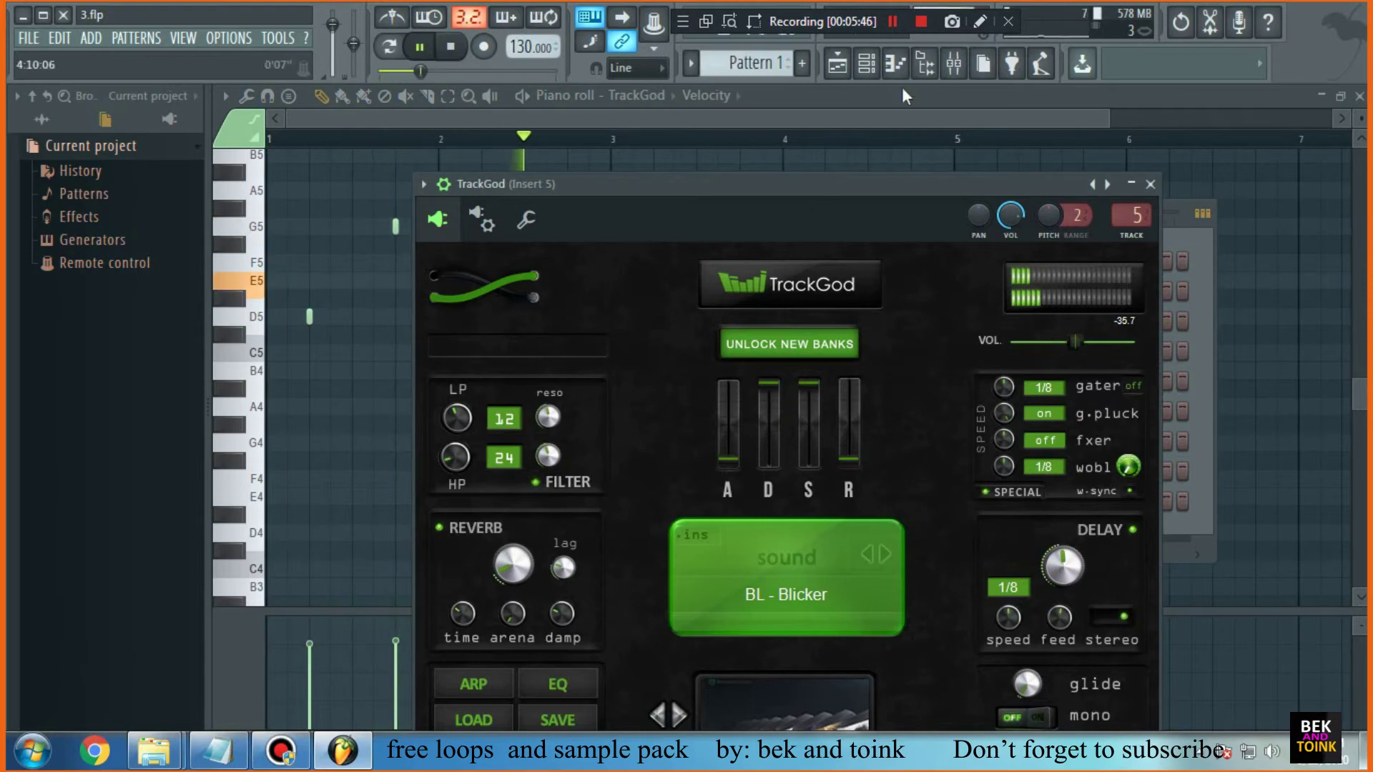
pyautogui.click(867, 555)
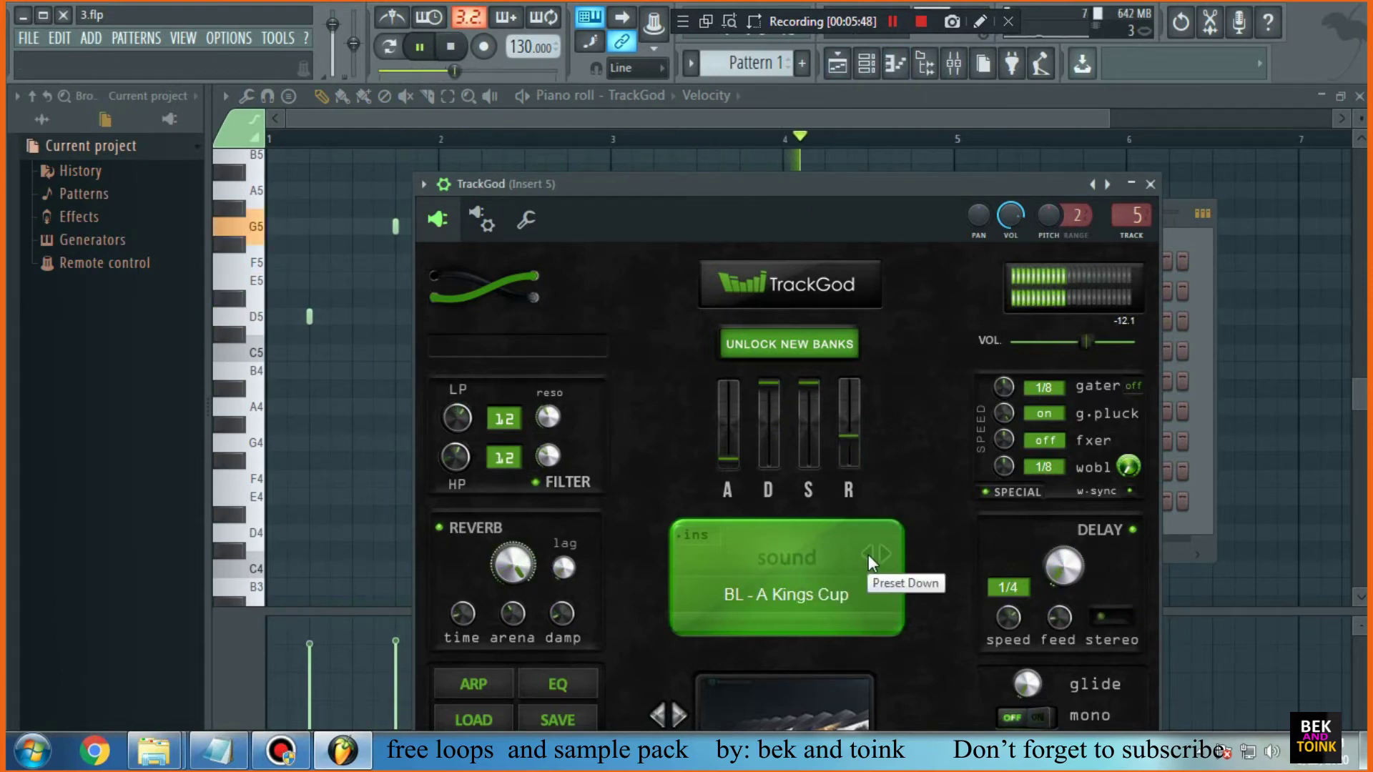
# Stop playback in the playlist, extend the Notepad line to "now lets grind to saku" and minimize the notes
pyautogui.click(837, 63)
pyautogui.press('space')
pyautogui.click(218, 751)
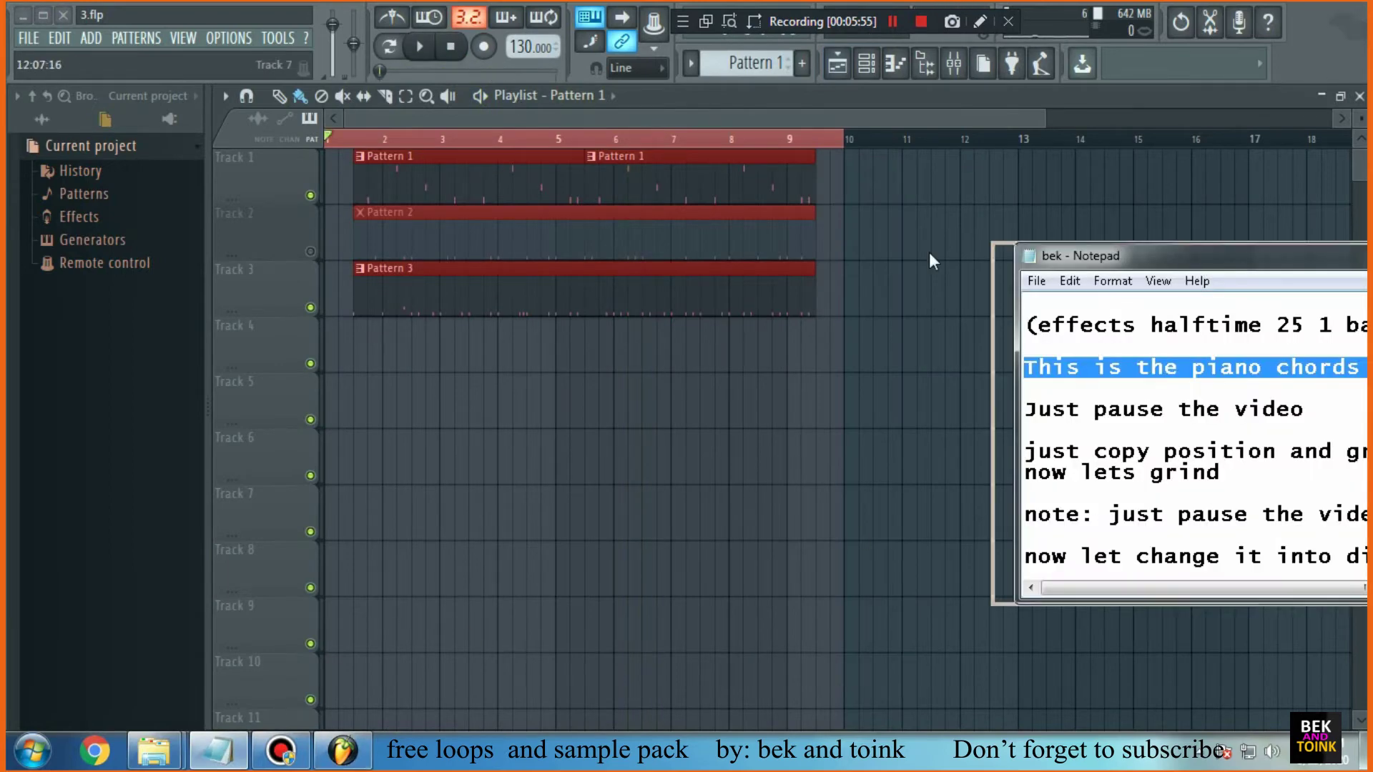
pyautogui.moveTo(1189, 264); pyautogui.dragTo(344, 217)
pyautogui.click(425, 424)
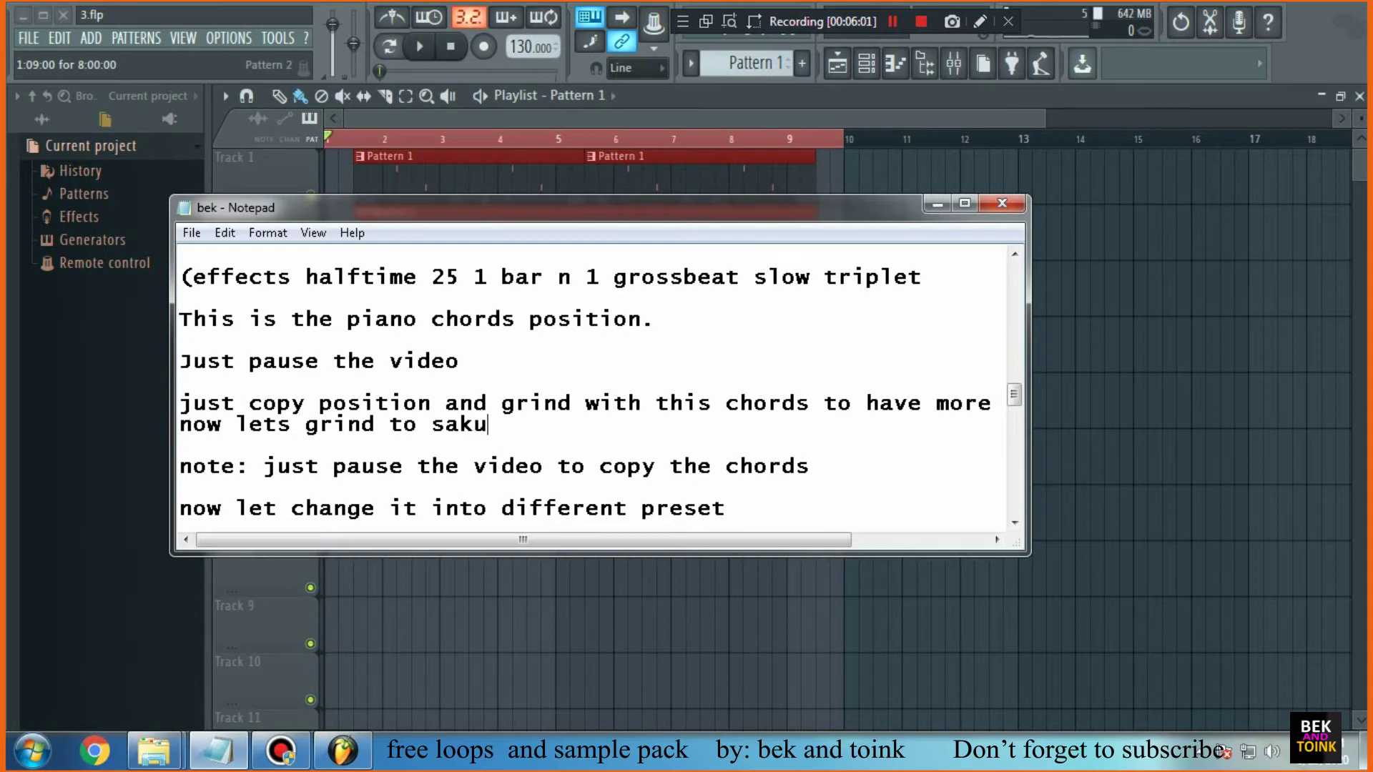
pyautogui.click(937, 206)
# Replace the TrackGod channel in the channel rack with the Sakura synth
pyautogui.click(866, 63)
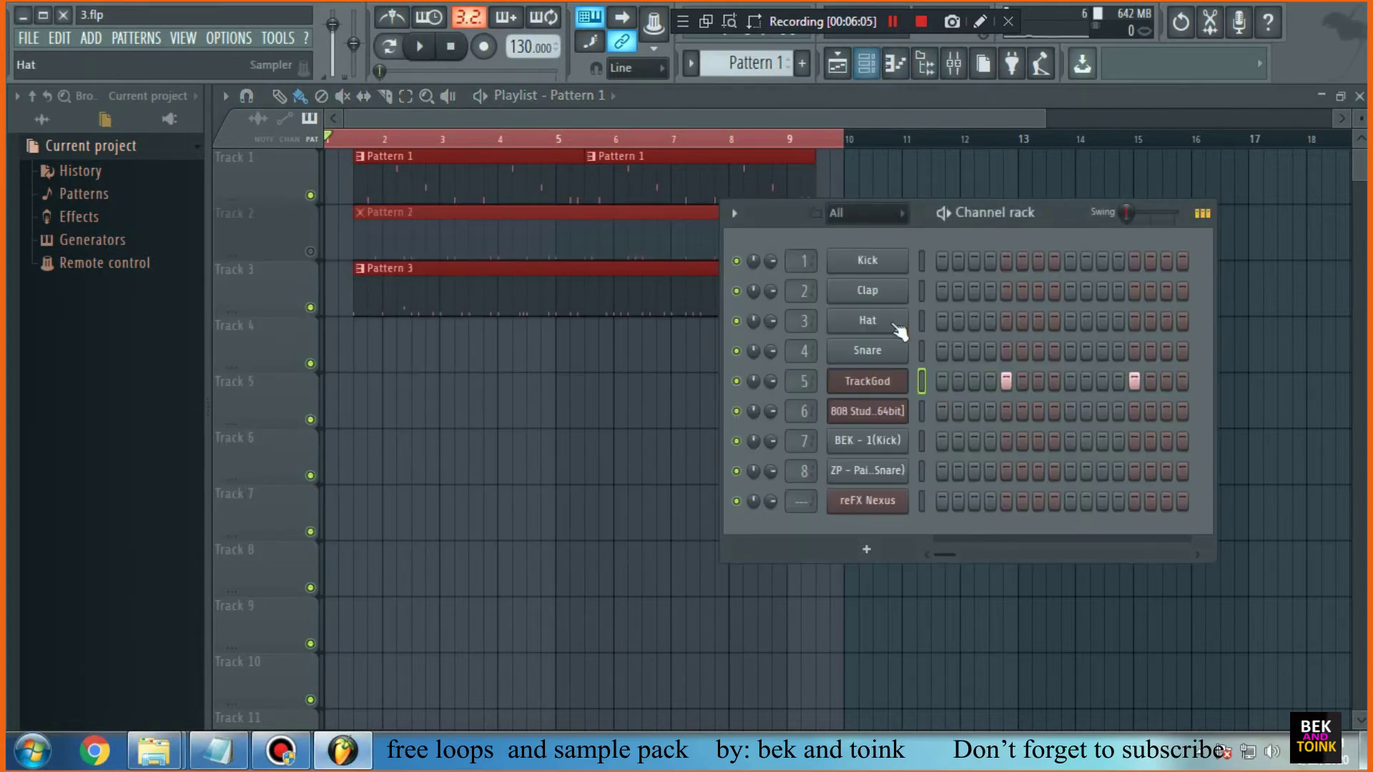
pyautogui.rightClick(894, 387)
pyautogui.moveTo(951, 478)
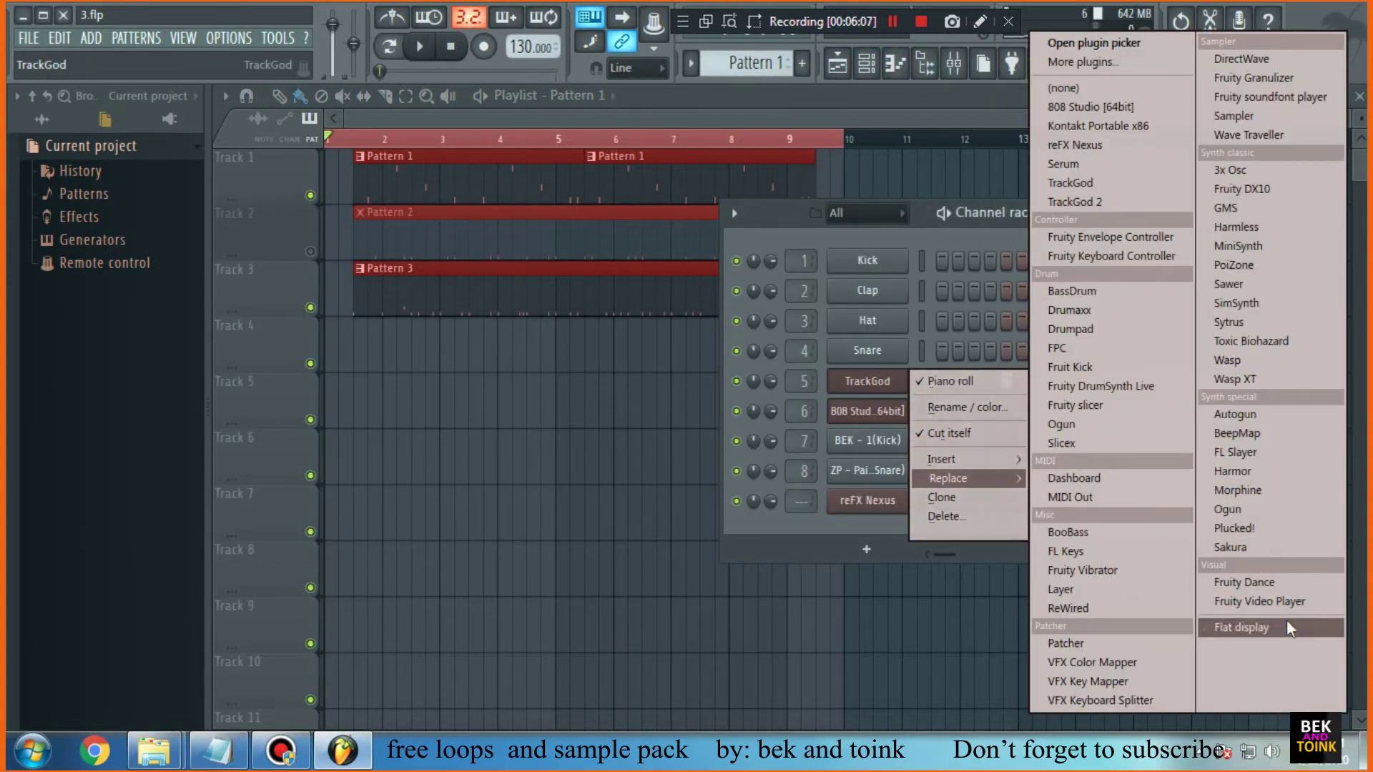
pyautogui.click(1260, 545)
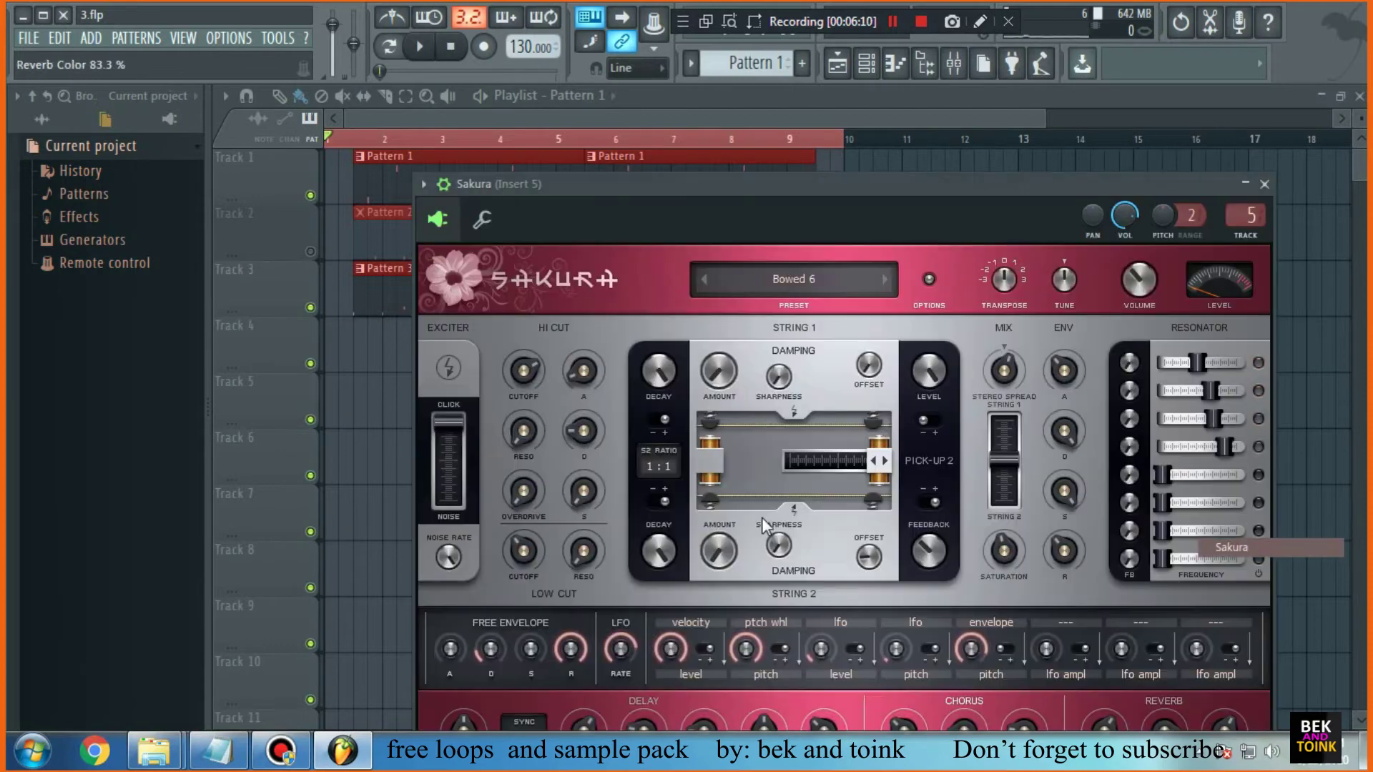
# Open Sakura's preset library and load the first program of the Xenos Soundworks Vol1 bank
pyautogui.click(811, 279)
pyautogui.moveTo(779, 221); pyautogui.dragTo(725, 118)
pyautogui.scroll(-1, 774, 572)
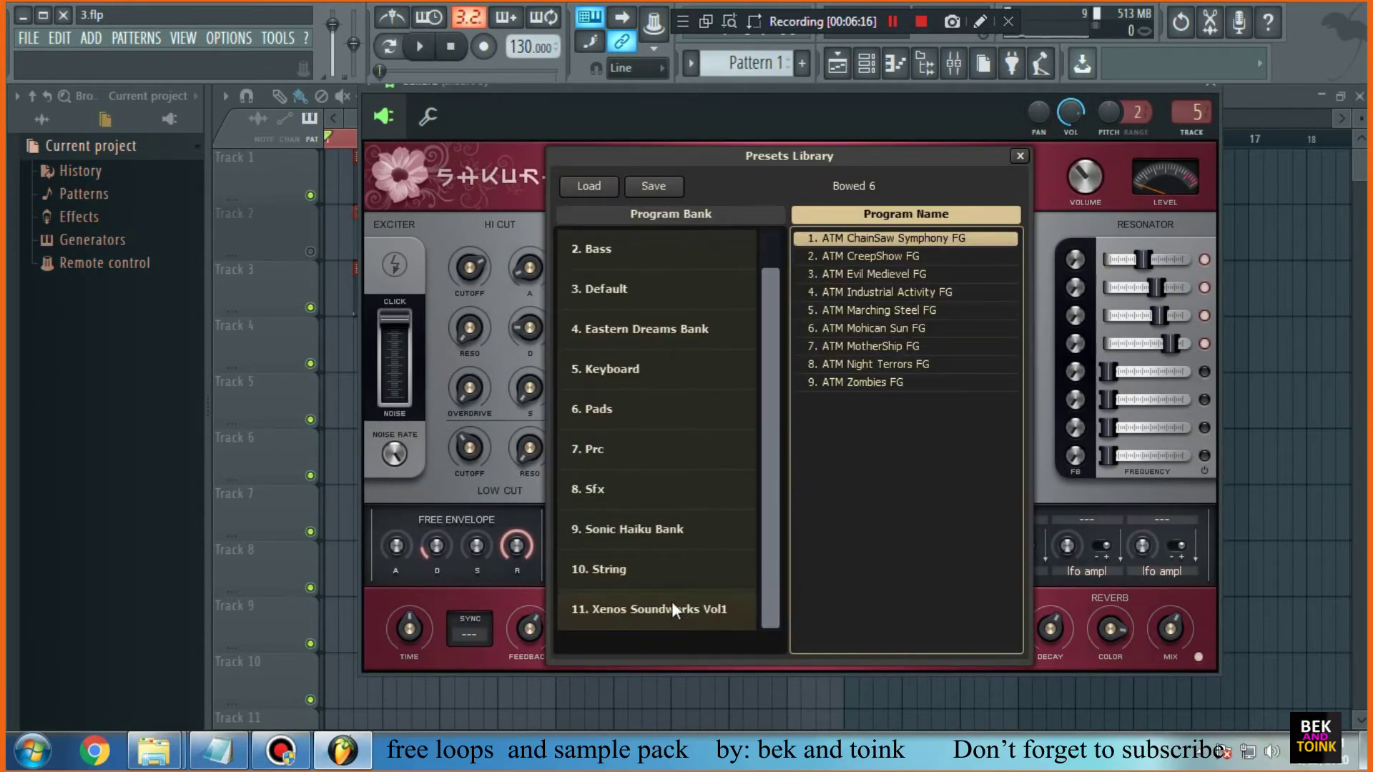
pyautogui.click(671, 606)
pyautogui.scroll(5, 907, 499)
pyautogui.doubleClick(885, 241)
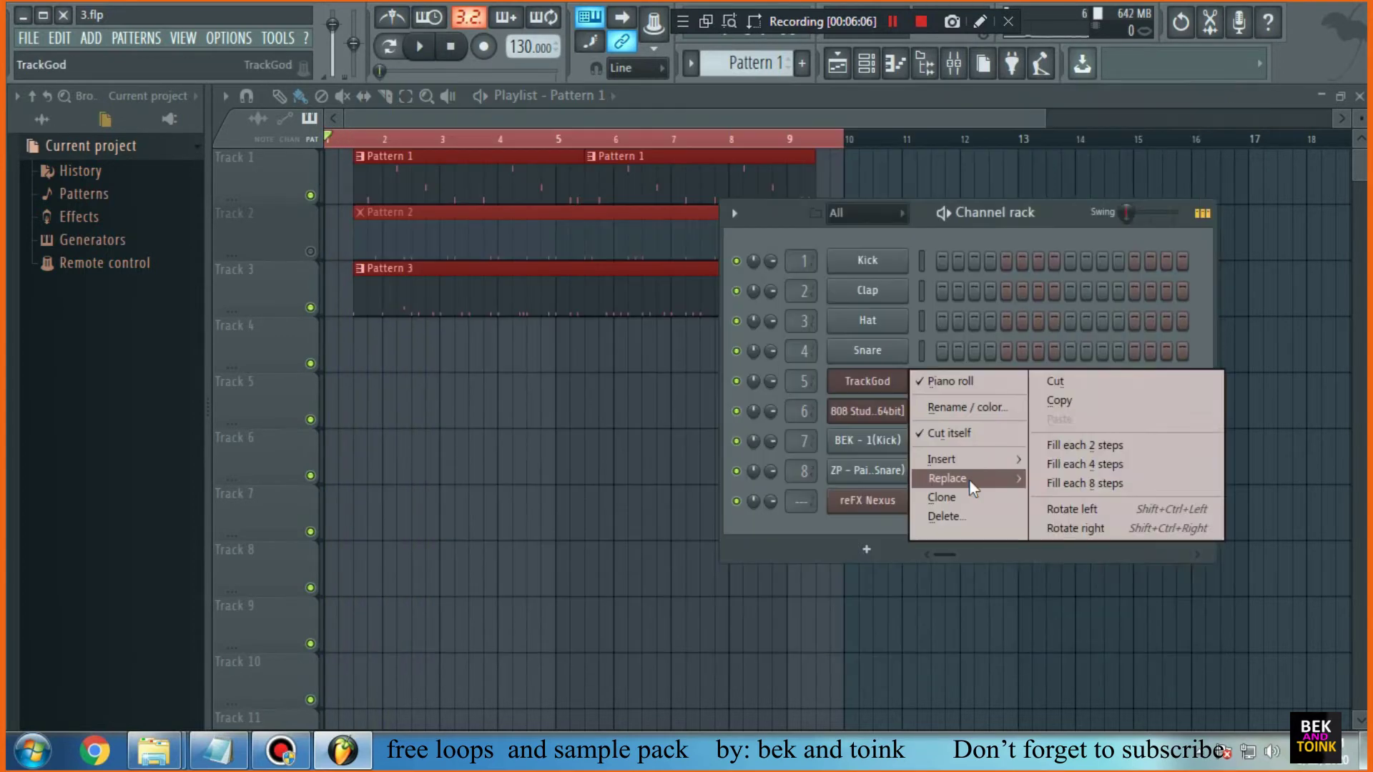
# Replace the TrackGod channel with Sakura, open its preset library and move the synth window to show it fully
pyautogui.moveTo(975, 484)
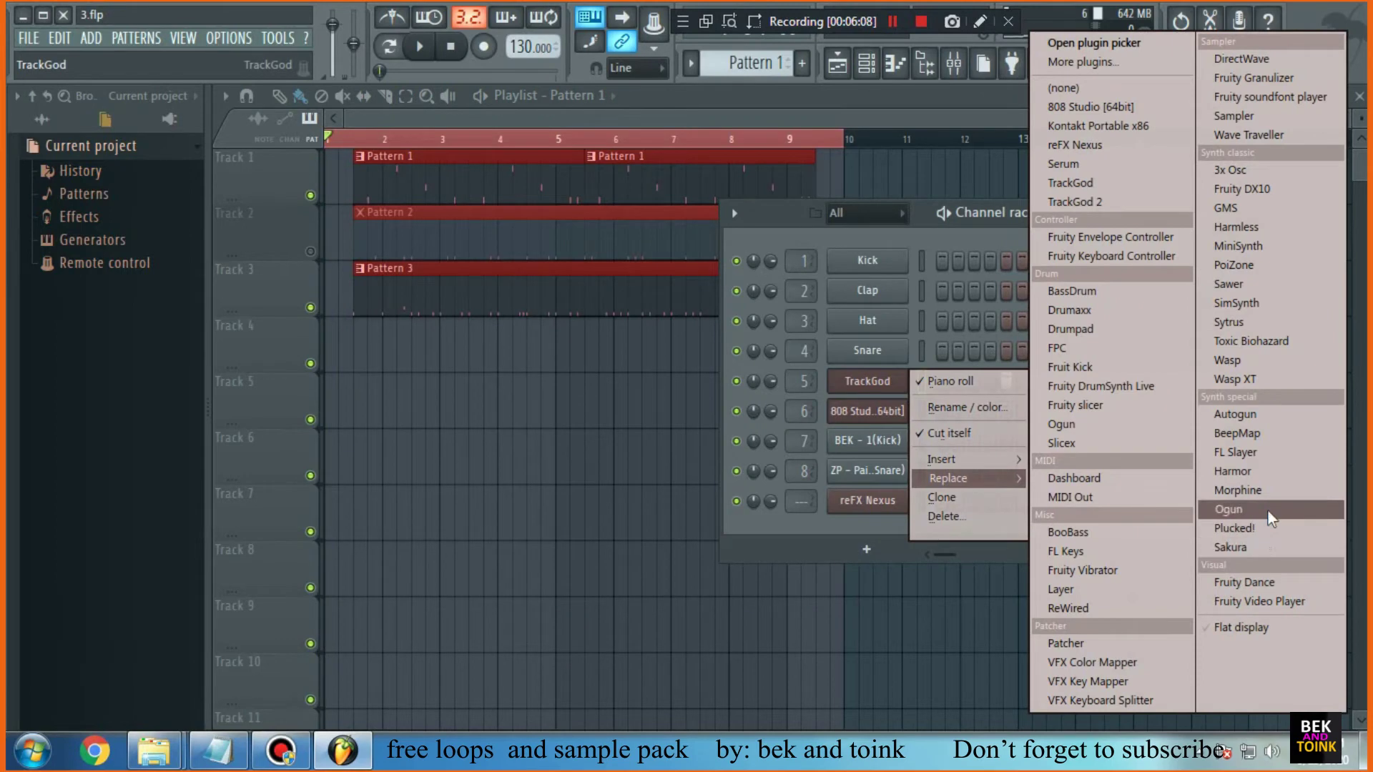
pyautogui.click(1232, 548)
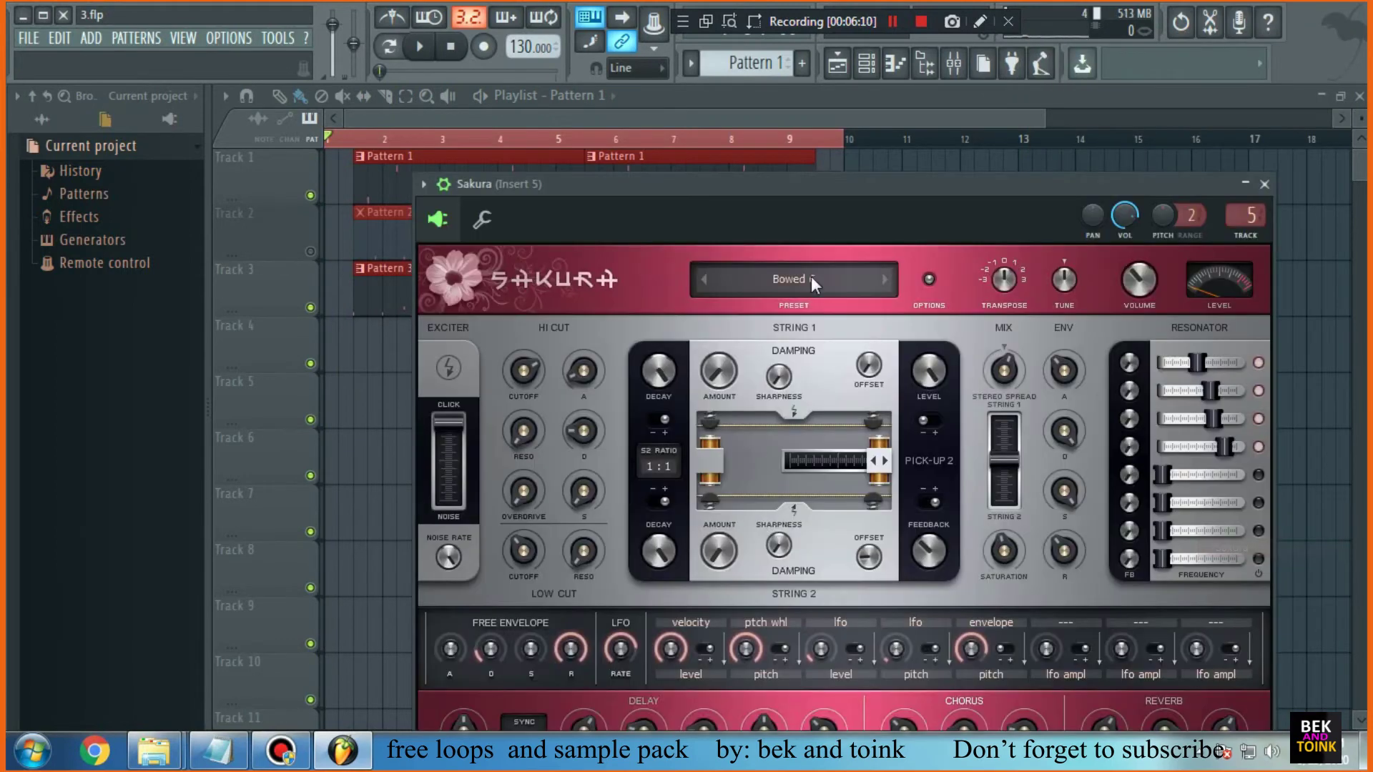
pyautogui.click(808, 282)
pyautogui.moveTo(751, 184); pyautogui.dragTo(698, 81)
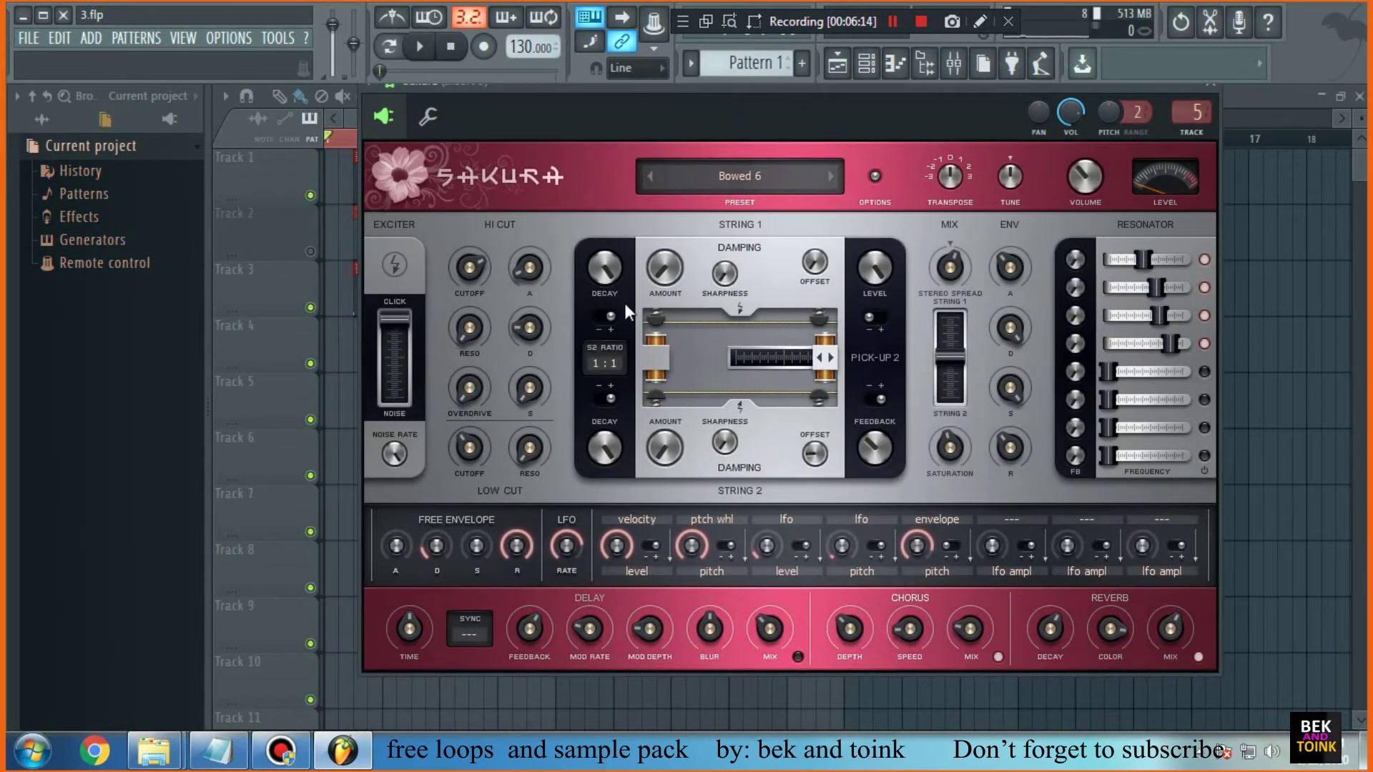
# Load the BA Da Bassman preset from Sakura's Xenos Soundworks Vol1 bank and start playback
pyautogui.scroll(-1, 766, 574)
pyautogui.click(673, 608)
pyautogui.scroll(-2, 876, 482)
pyautogui.scroll(2, 909, 479)
pyautogui.doubleClick(879, 241)
pyautogui.click(420, 47)
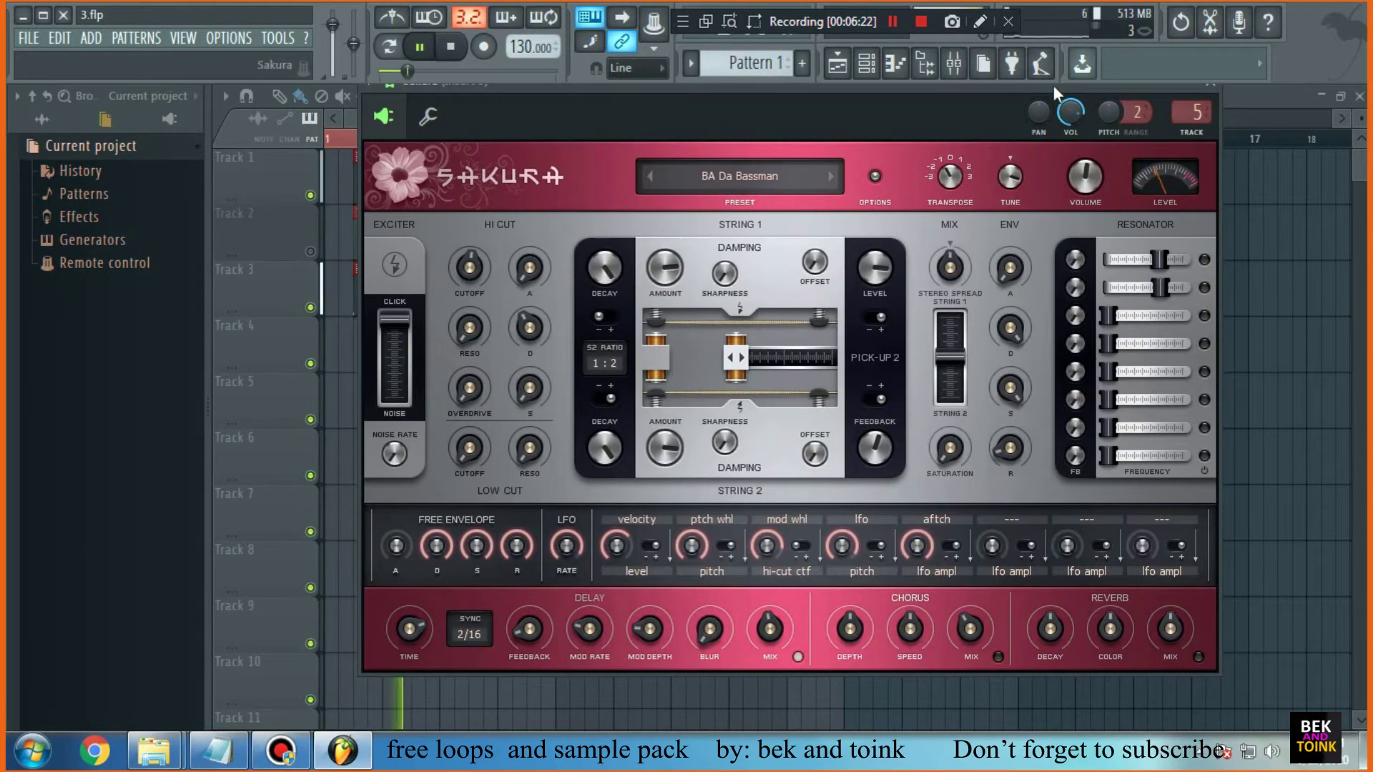
# Move the pattern clips so they start at bar 1, and shorten the playlist's loop region to end at bar 9
pyautogui.moveTo(1055, 92); pyautogui.dragTo(1125, 236)
pyautogui.click(973, 247)
pyautogui.click(469, 289)
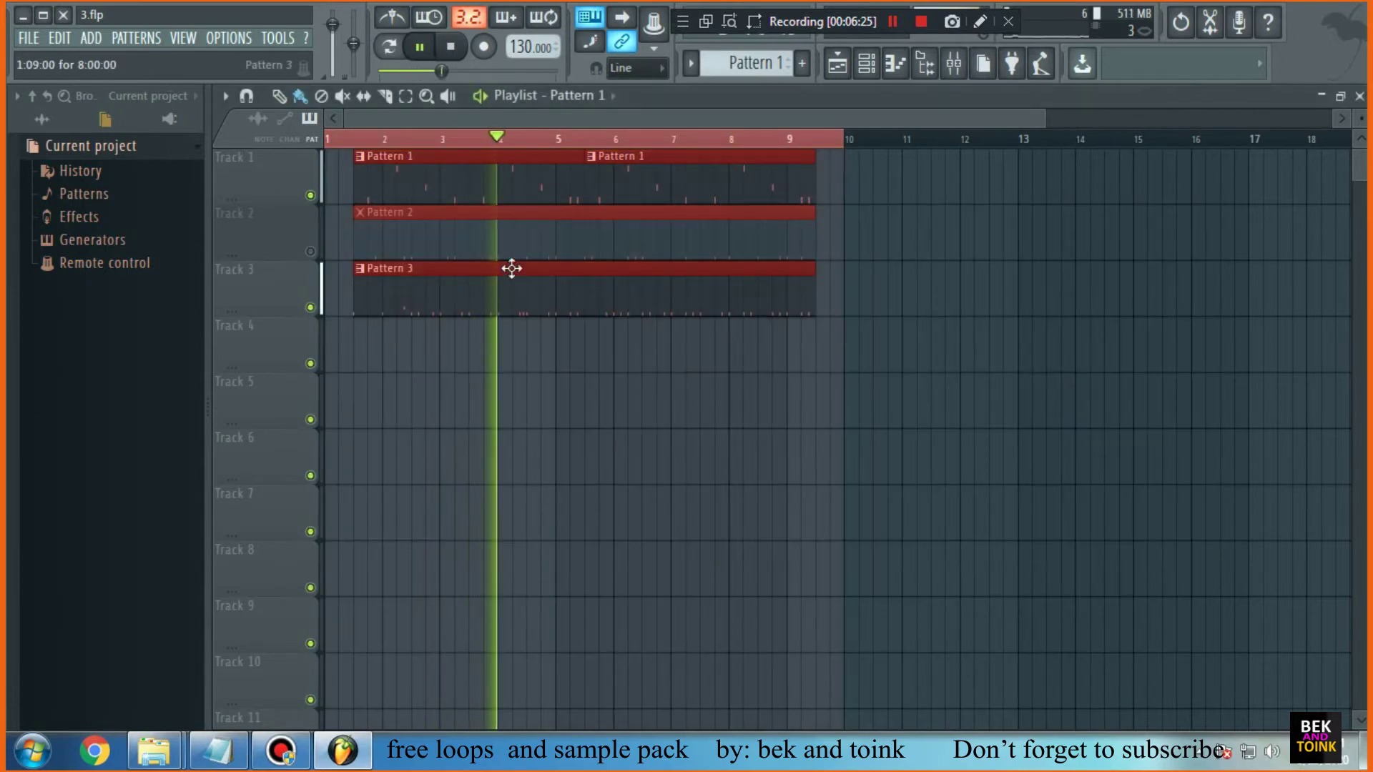
pyautogui.moveTo(546, 189); pyautogui.dragTo(505, 184)
pyautogui.moveTo(845, 141); pyautogui.dragTo(799, 147)
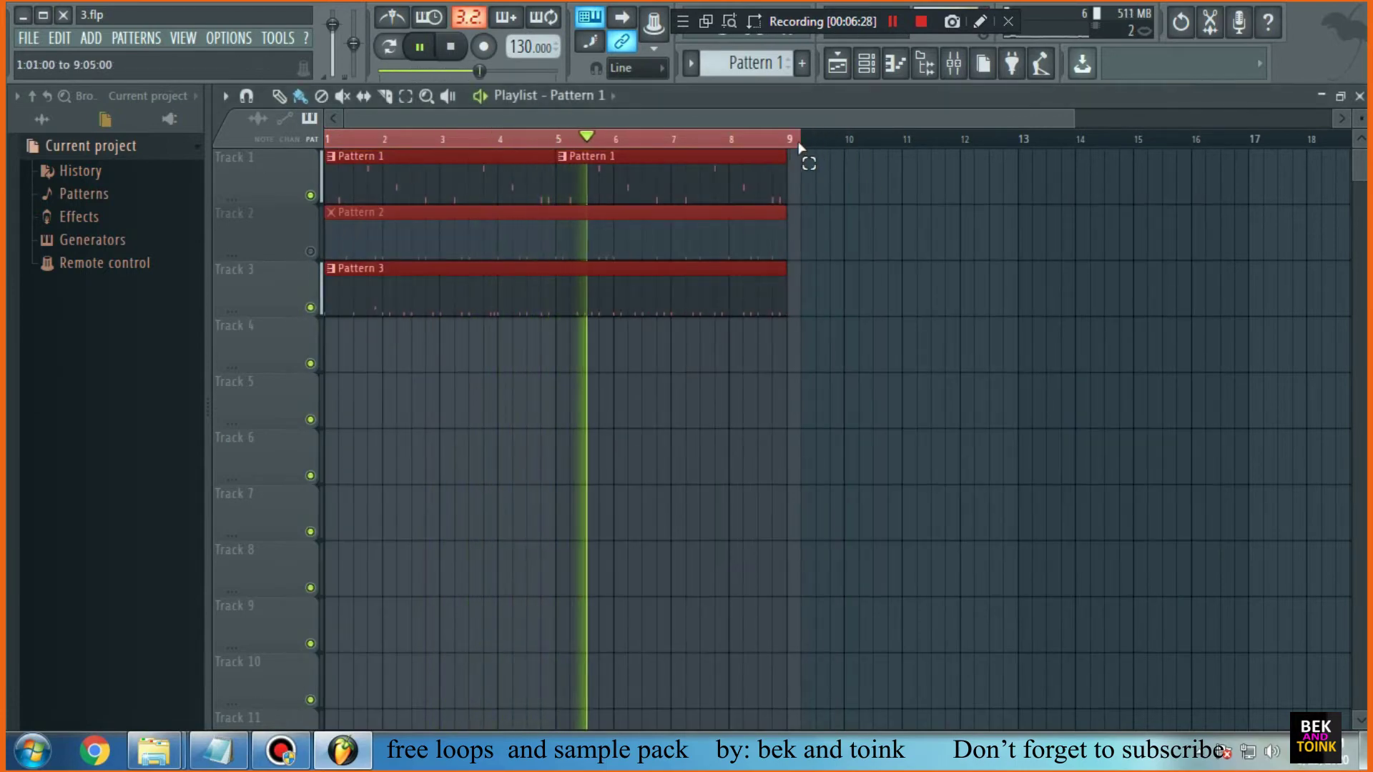
# Bring back the Sakura synth and audition the BA Funky Bass and BA House Mute presets during playback
pyautogui.click(867, 63)
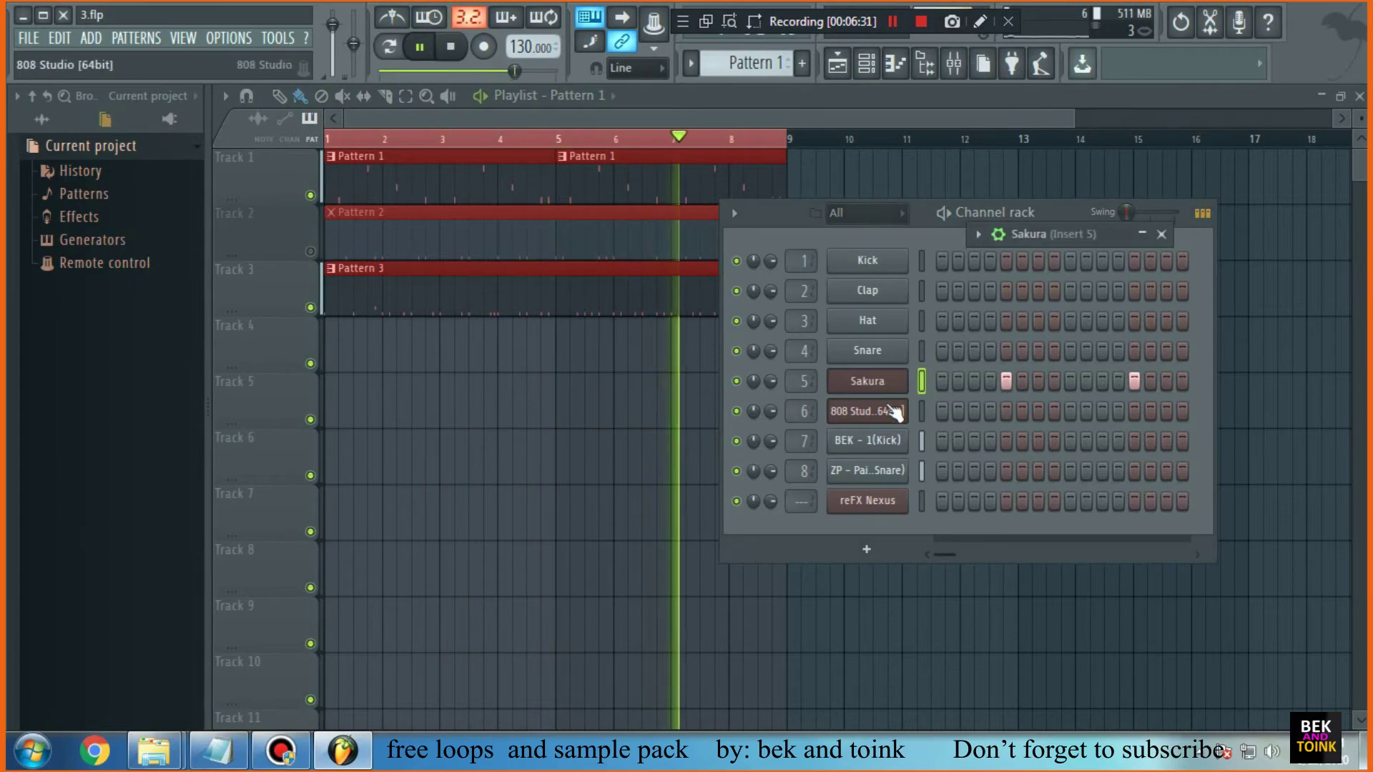
pyautogui.click(1058, 234)
pyautogui.click(629, 276)
pyautogui.click(824, 407)
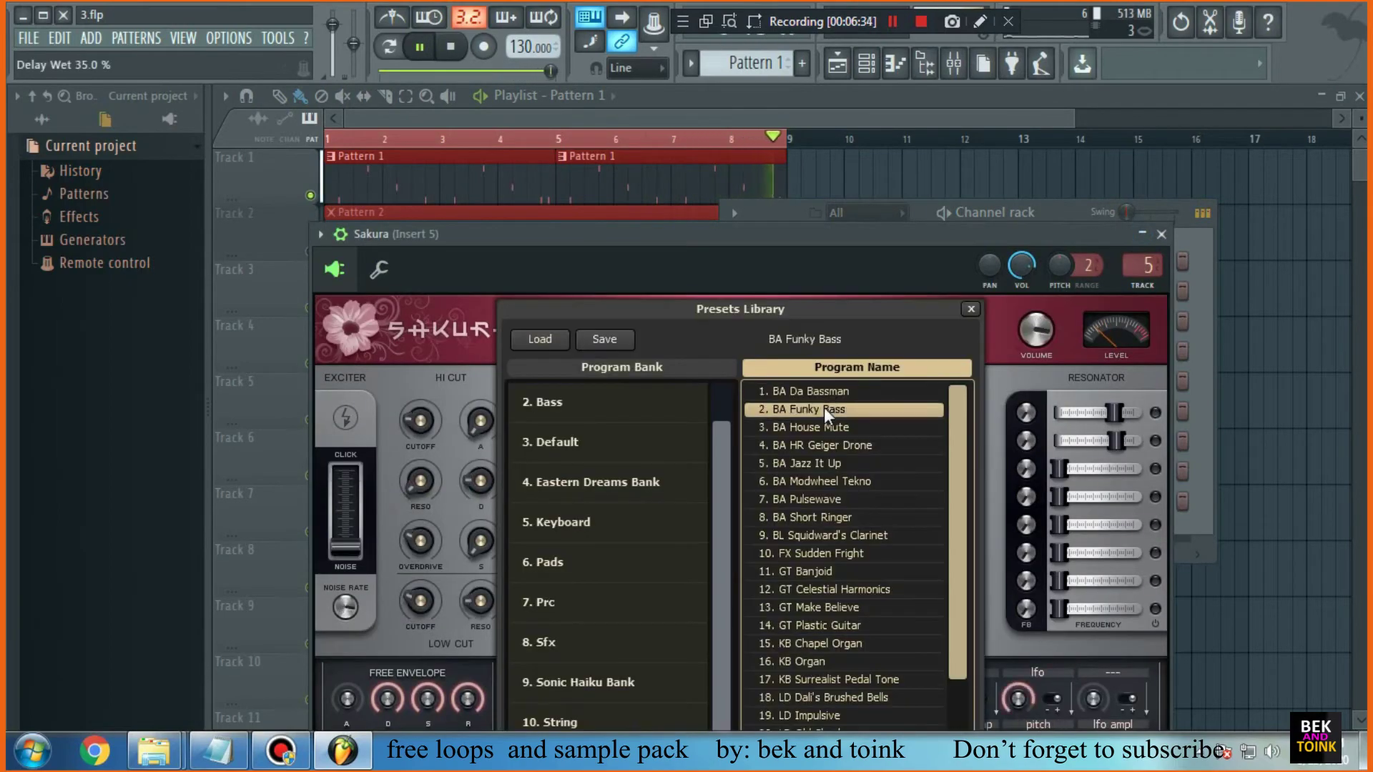
pyautogui.click(768, 330)
pyautogui.click(841, 429)
# Audition Sakura's BA HR Geiger Drone, BA Jazz It Up and BA Modwheel Tekno presets one after another
pyautogui.click(758, 332)
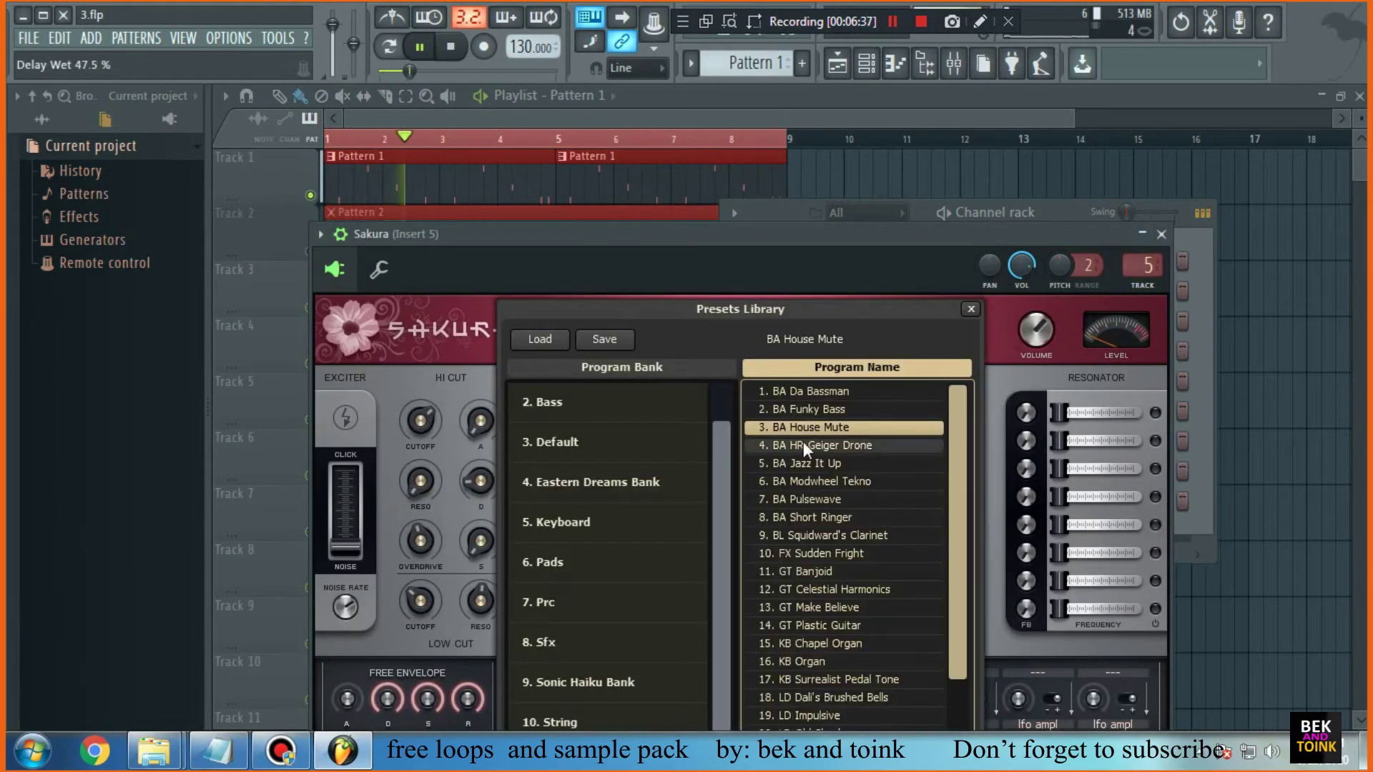
pyautogui.click(804, 445)
pyautogui.click(765, 330)
pyautogui.click(818, 462)
pyautogui.click(730, 351)
pyautogui.click(809, 480)
# Audition Sakura's BA Pulsewave and BA Short Ringer presets from the preset library
pyautogui.click(762, 325)
pyautogui.click(819, 499)
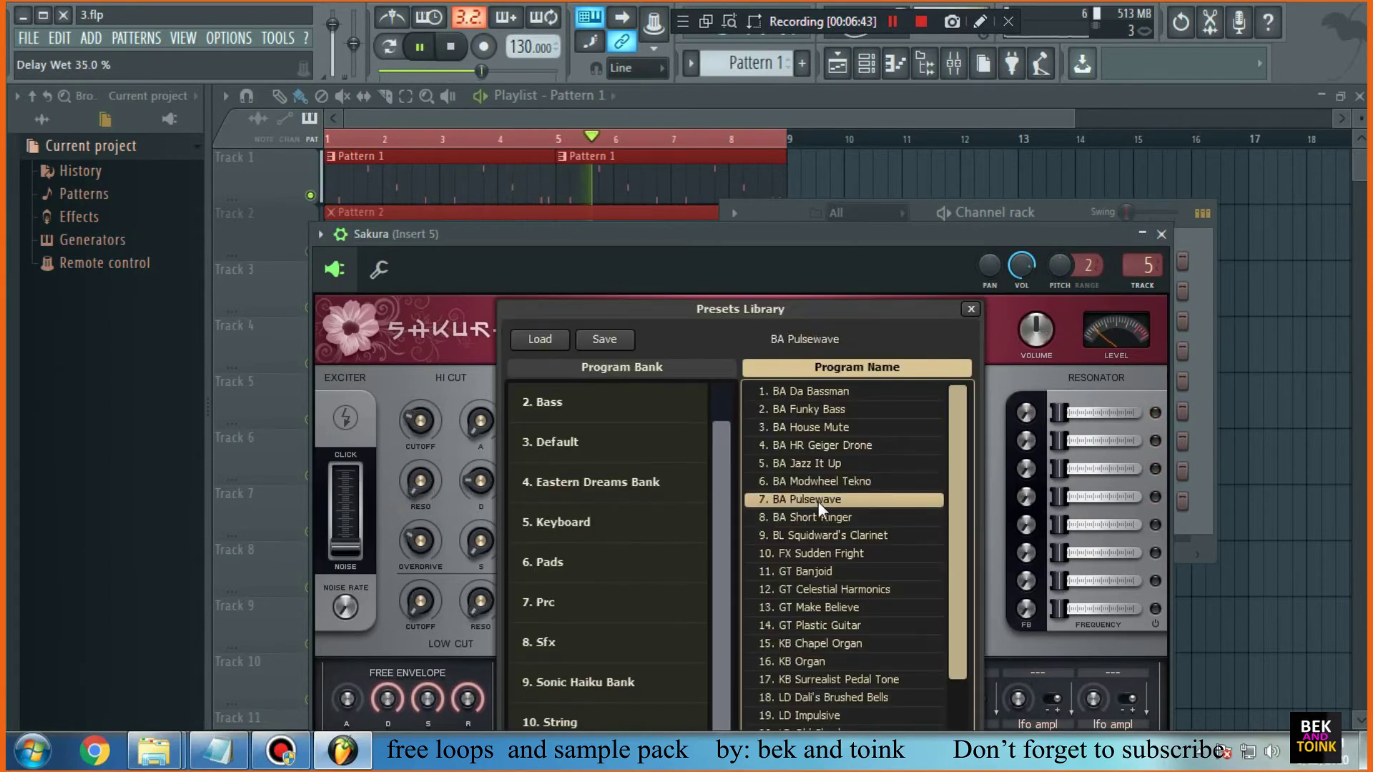
pyautogui.click(723, 326)
pyautogui.click(836, 515)
# Audition Sakura's GT Banjoid, GT Celestial Harmonics and GT Make Believe presets while the loop plays
pyautogui.click(758, 333)
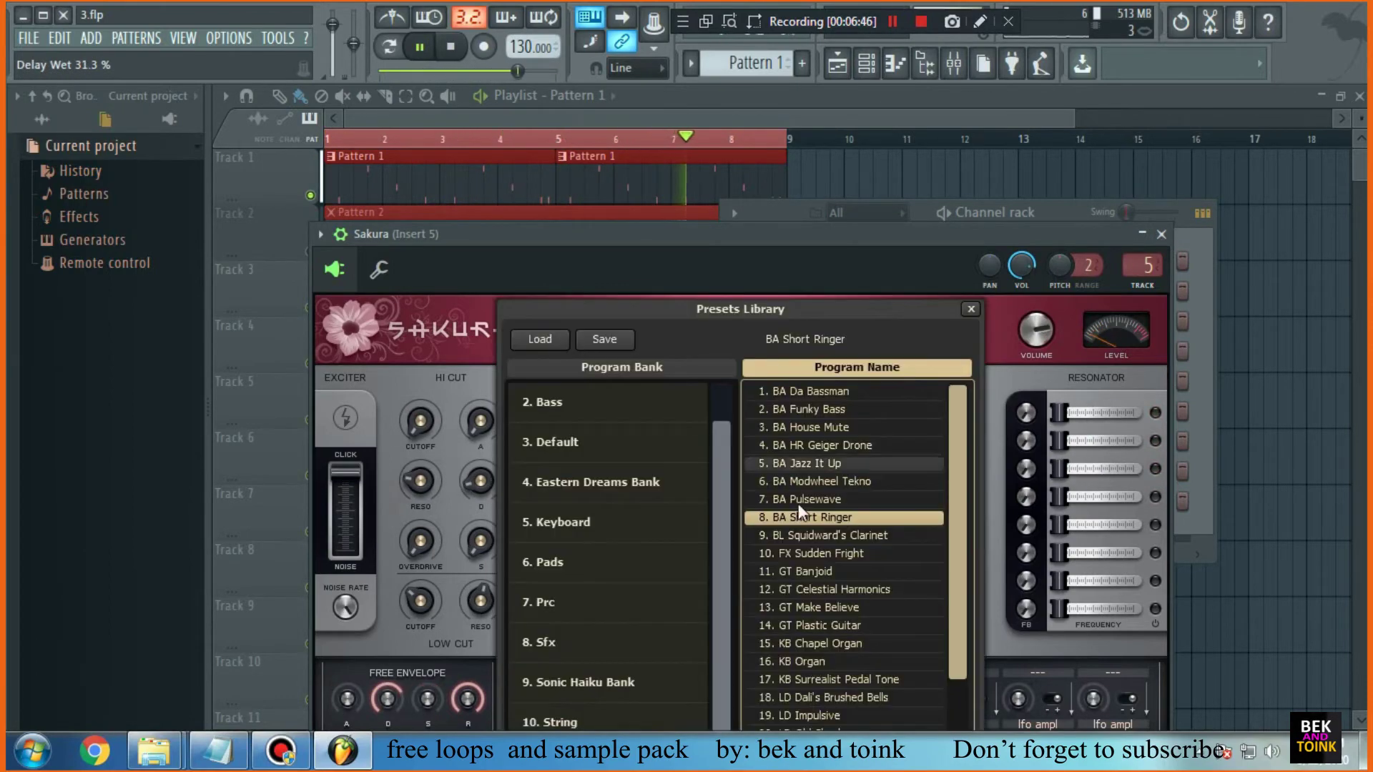
pyautogui.click(823, 571)
pyautogui.click(736, 333)
pyautogui.click(821, 546)
pyautogui.click(757, 328)
pyautogui.click(829, 499)
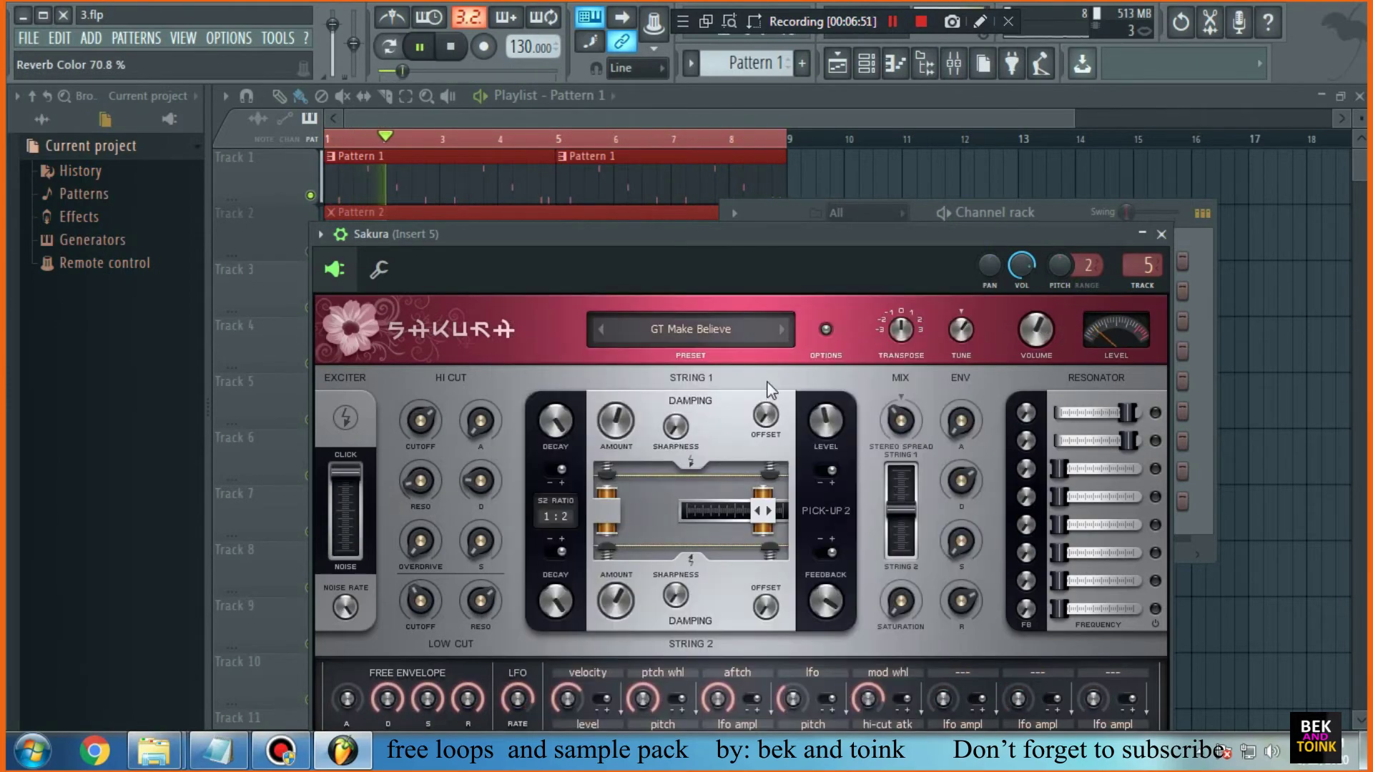
# Go back to the bass presets in Sakura's library and load BA Jazz It Up and BA Modwheel Tekno in turn
pyautogui.click(752, 328)
pyautogui.click(819, 462)
pyautogui.click(737, 326)
pyautogui.click(817, 484)
# Load the BA Pulsewave preset and then BA Short Ringer to compare their sound in the beat
pyautogui.click(751, 329)
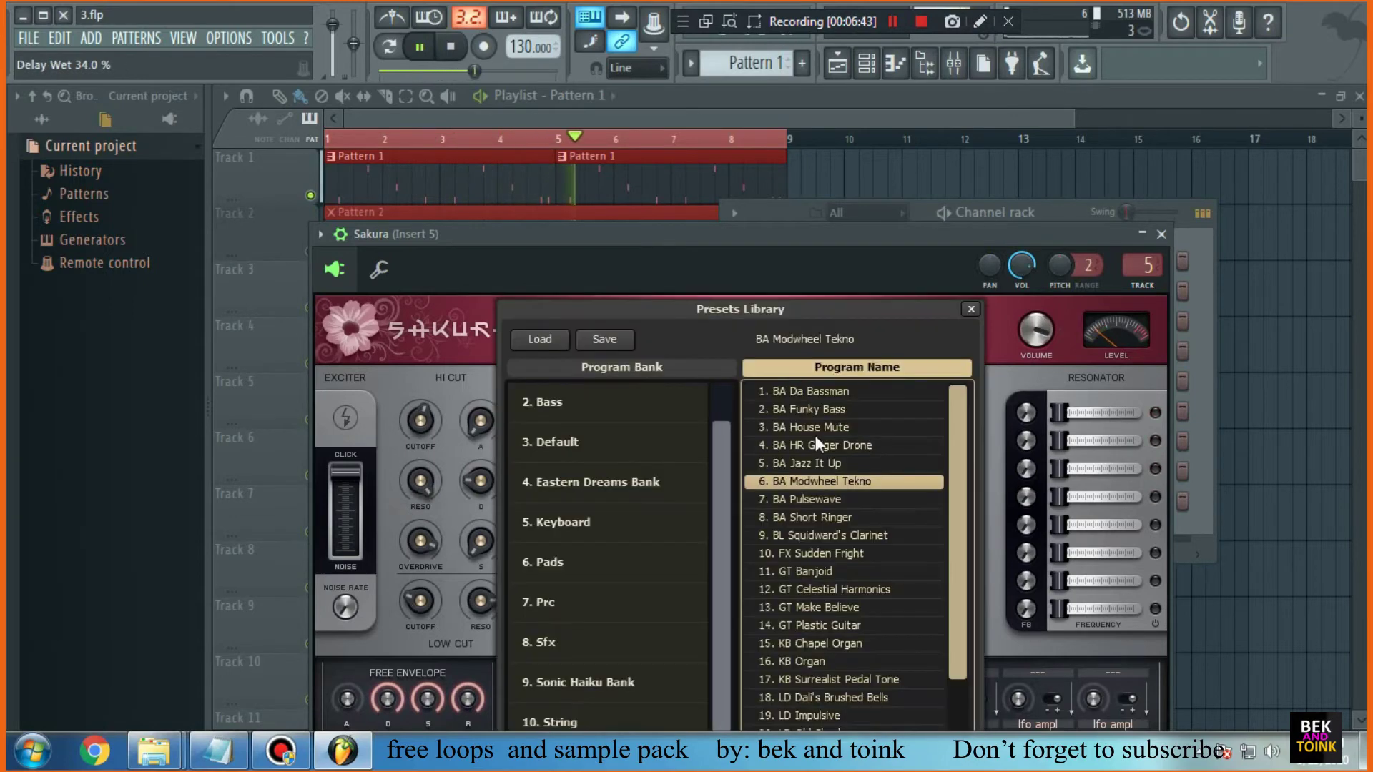
pyautogui.click(818, 500)
pyautogui.click(729, 324)
pyautogui.click(835, 515)
# Load GT Banjoid, GT Celestial Harmonics and GT Make Believe in turn from Sakura's preset library
pyautogui.click(754, 338)
pyautogui.click(830, 571)
pyautogui.click(736, 332)
pyautogui.scroll(-2, 821, 547)
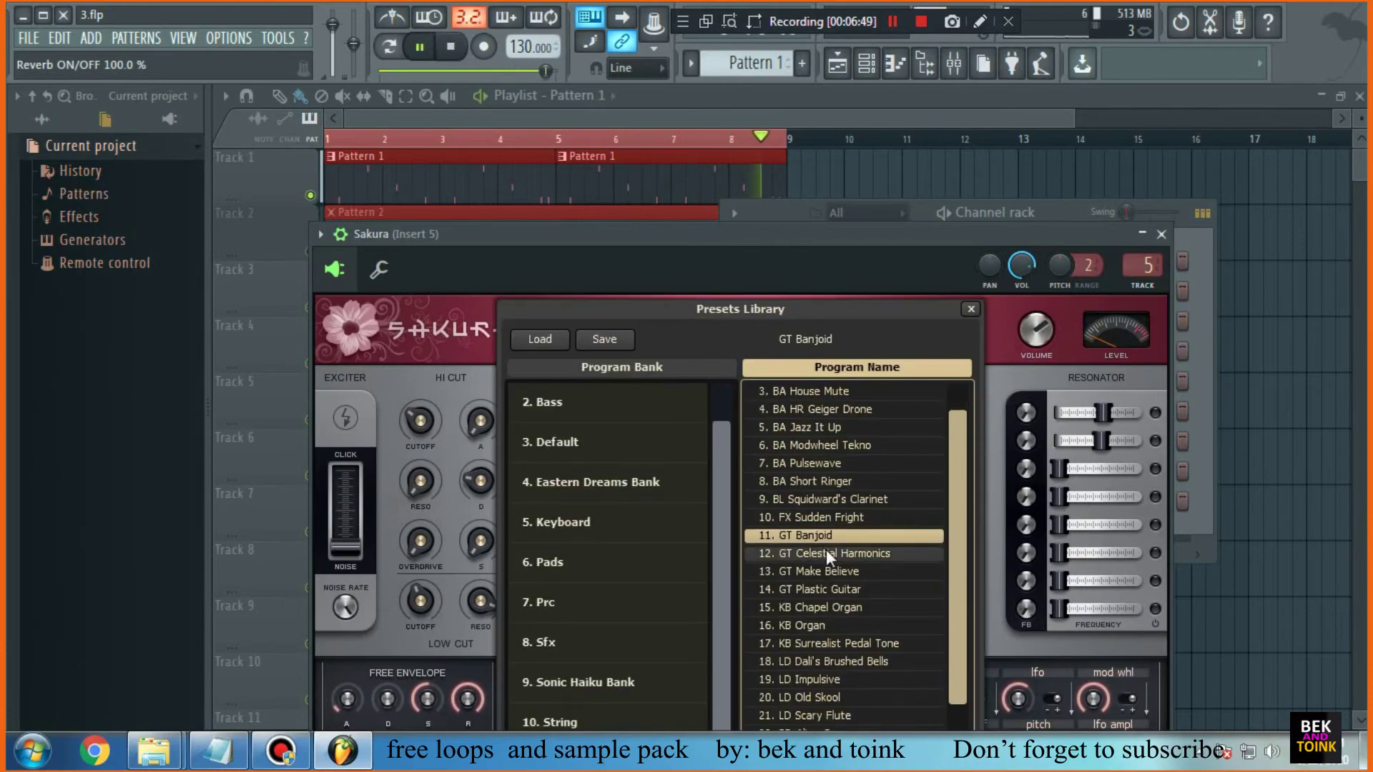
pyautogui.click(821, 548)
pyautogui.click(736, 330)
pyautogui.scroll(-4, 814, 479)
pyautogui.click(829, 499)
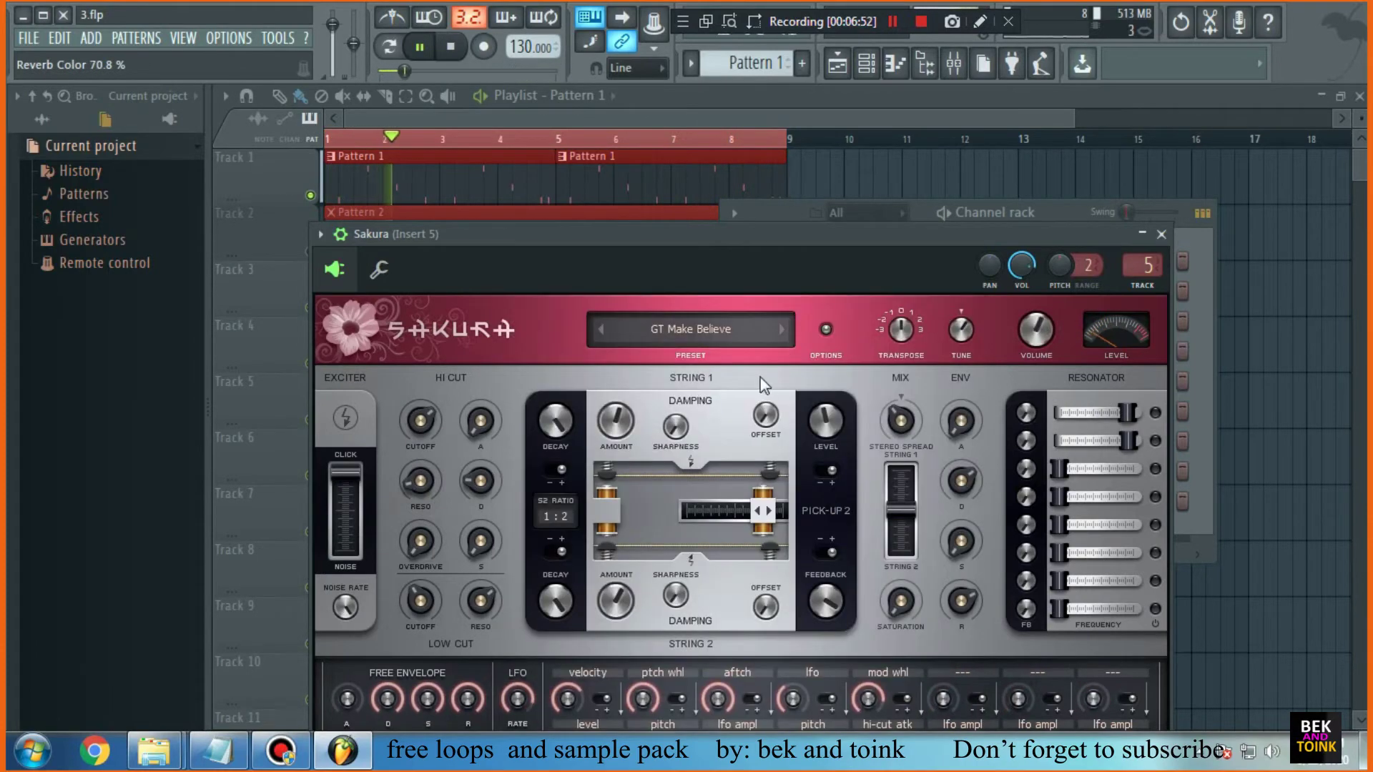
# Audition Sakura's GT Plastic Guitar and KB Chapel Organ presets with the beat playing
pyautogui.click(760, 329)
pyautogui.click(843, 509)
pyautogui.click(747, 342)
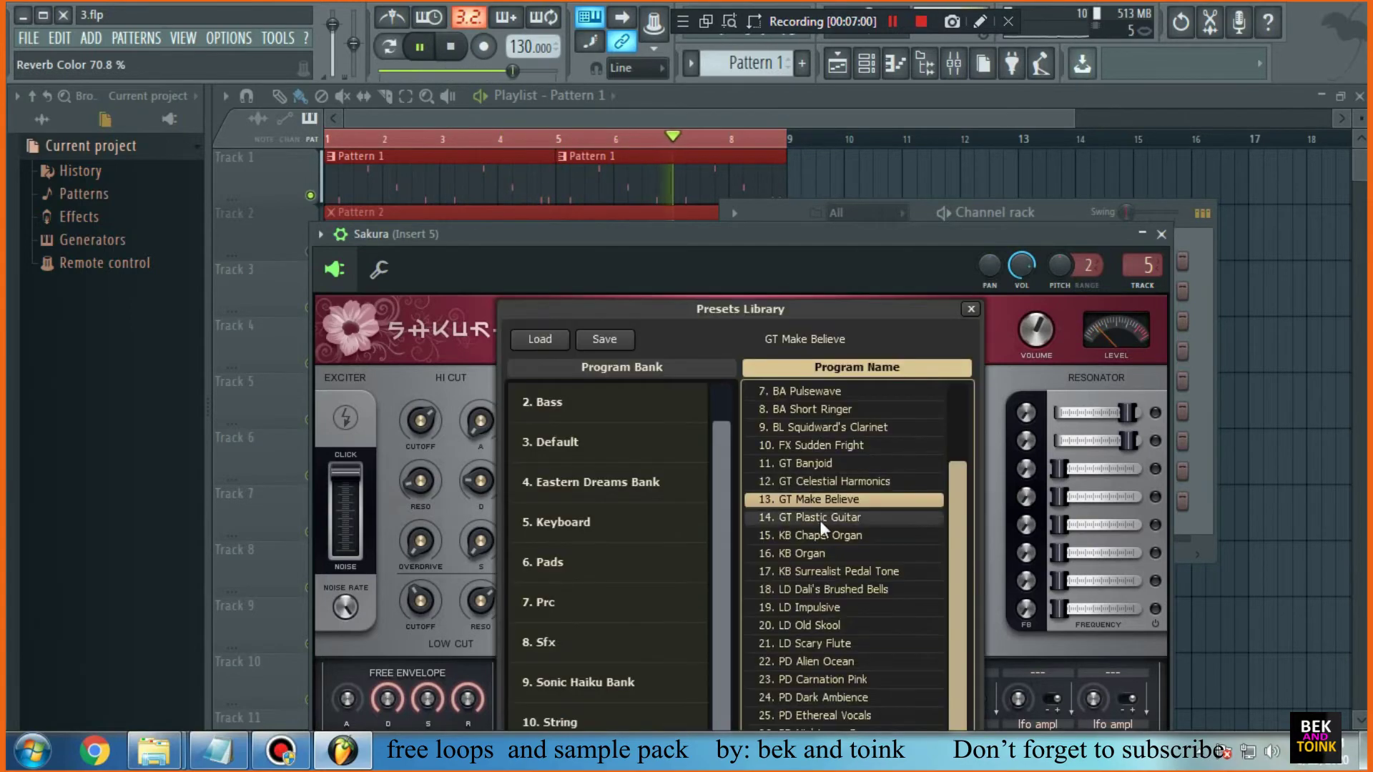
pyautogui.click(822, 517)
pyautogui.click(744, 336)
pyautogui.click(815, 493)
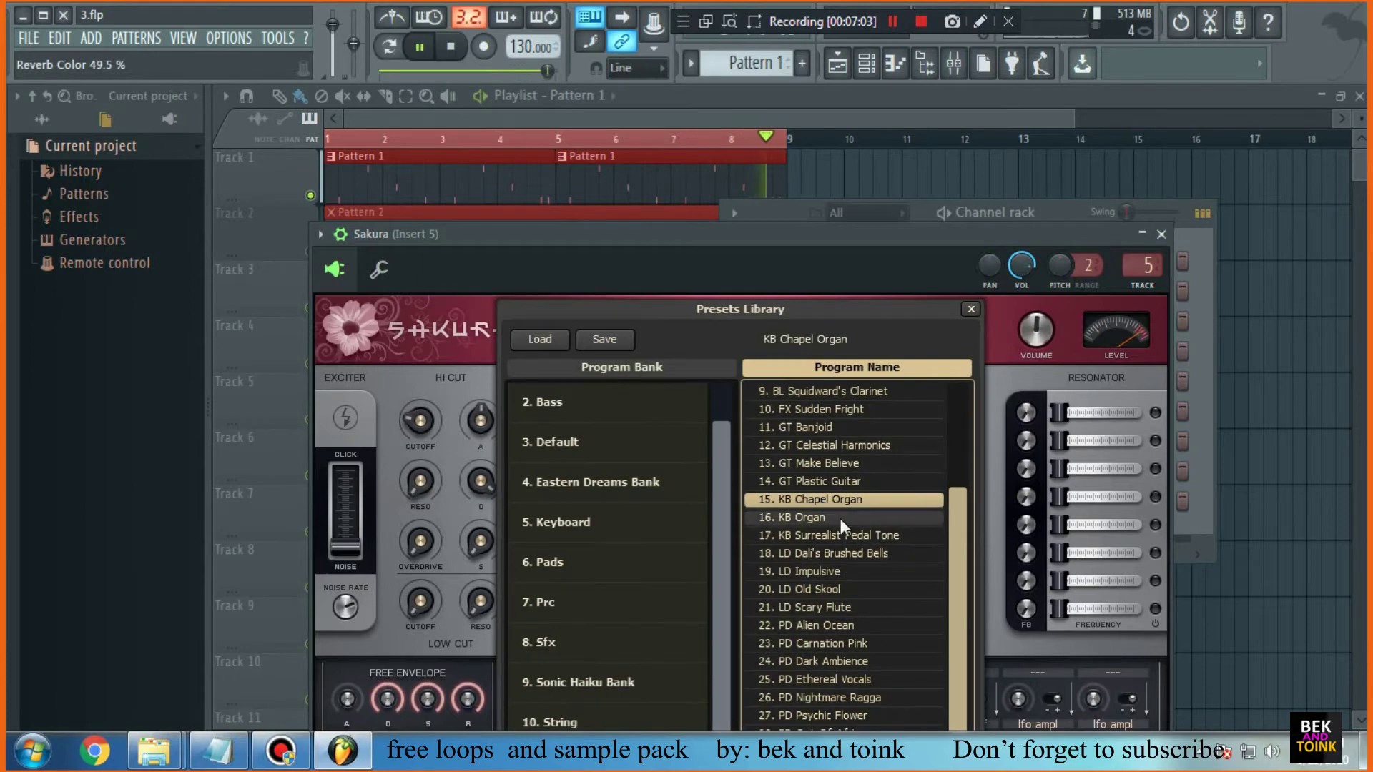
# Audition Sakura's KB Organ, KB Surrealist Pedal Tone and LD Dali's Brushed Bells presets
pyautogui.click(839, 518)
pyautogui.click(736, 336)
pyautogui.click(835, 542)
pyautogui.click(741, 336)
pyautogui.click(865, 553)
# Audition Sakura's LD Impulsive and LD Old Skool lead presets
pyautogui.click(714, 315)
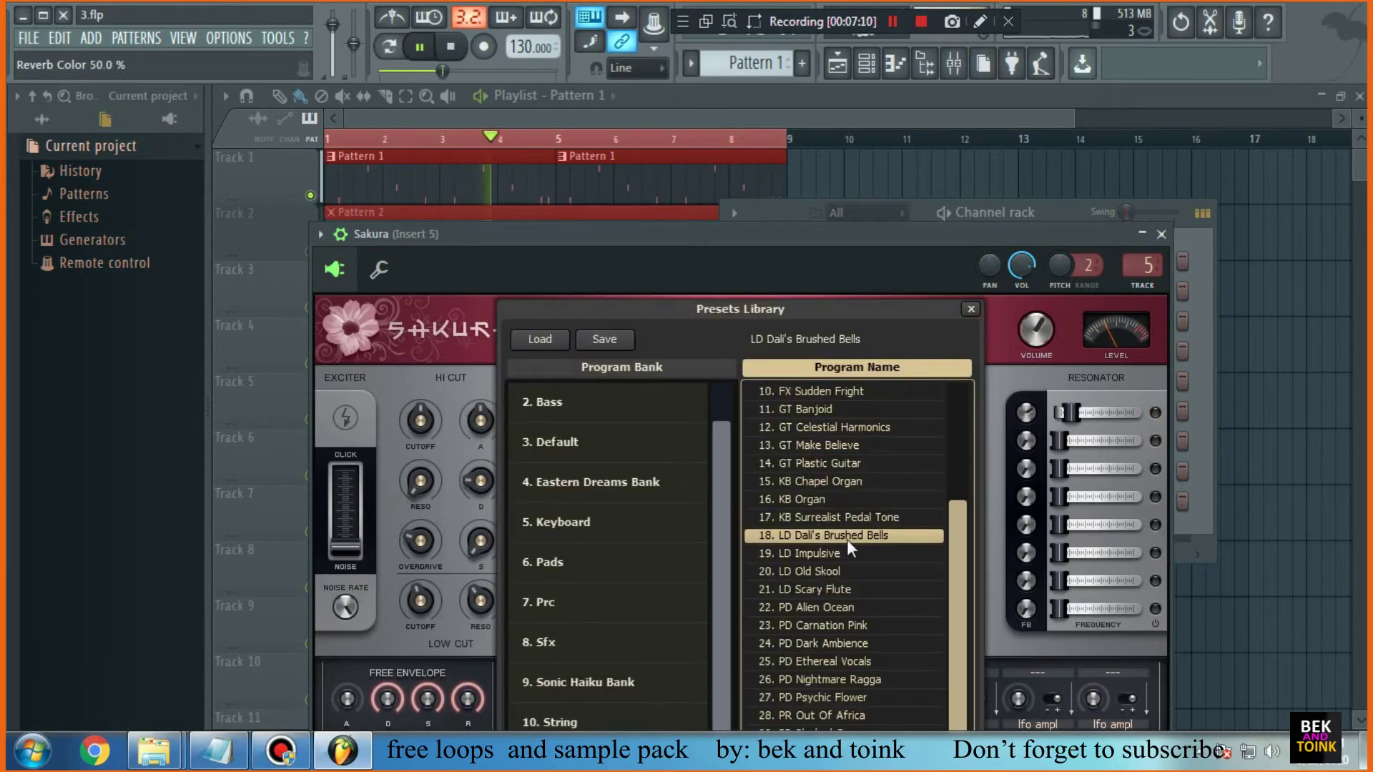
pyautogui.click(829, 555)
pyautogui.click(745, 327)
pyautogui.click(845, 572)
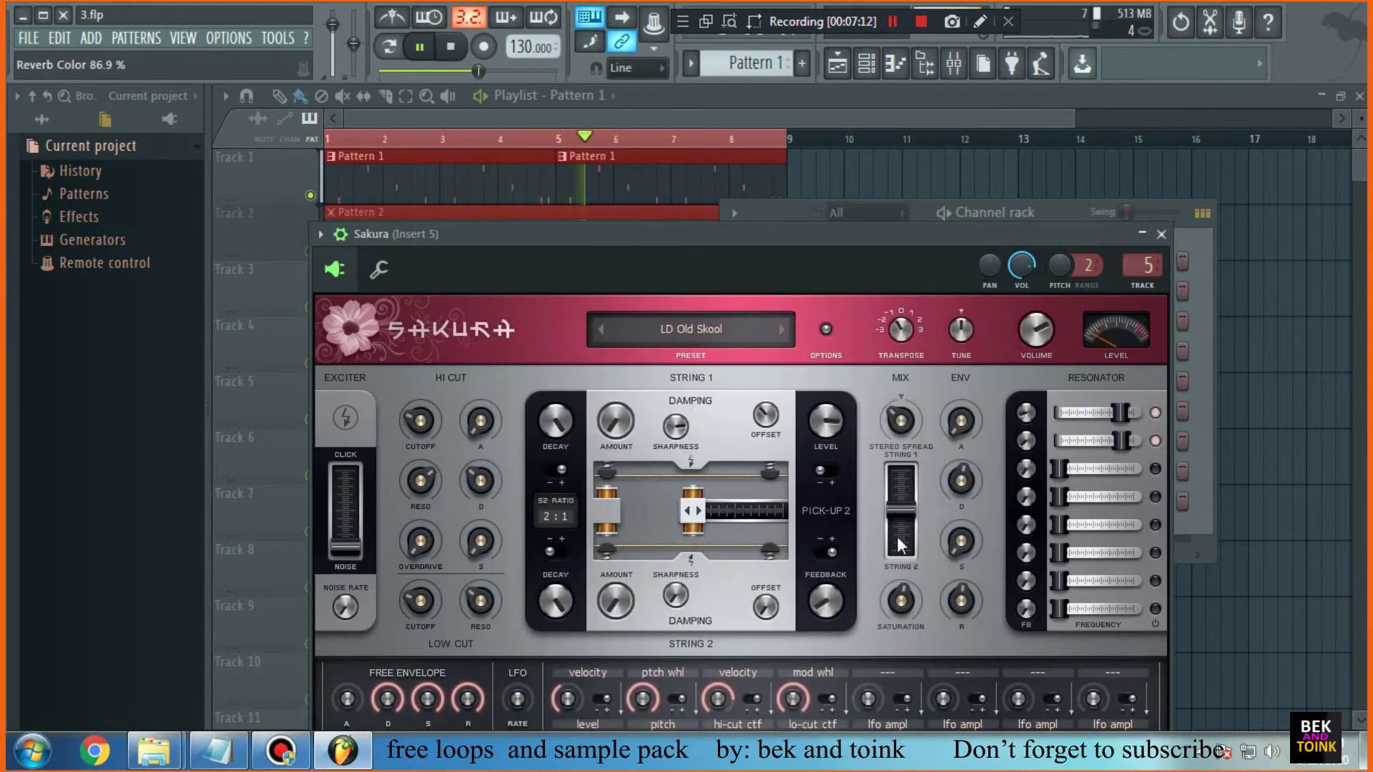
# Load LD Scary Flute and then PD Alien Ocean in Sakura, and move the synth window up the screen
pyautogui.click(762, 327)
pyautogui.click(822, 590)
pyautogui.click(732, 328)
pyautogui.click(834, 607)
pyautogui.moveTo(771, 232); pyautogui.dragTo(744, 106)
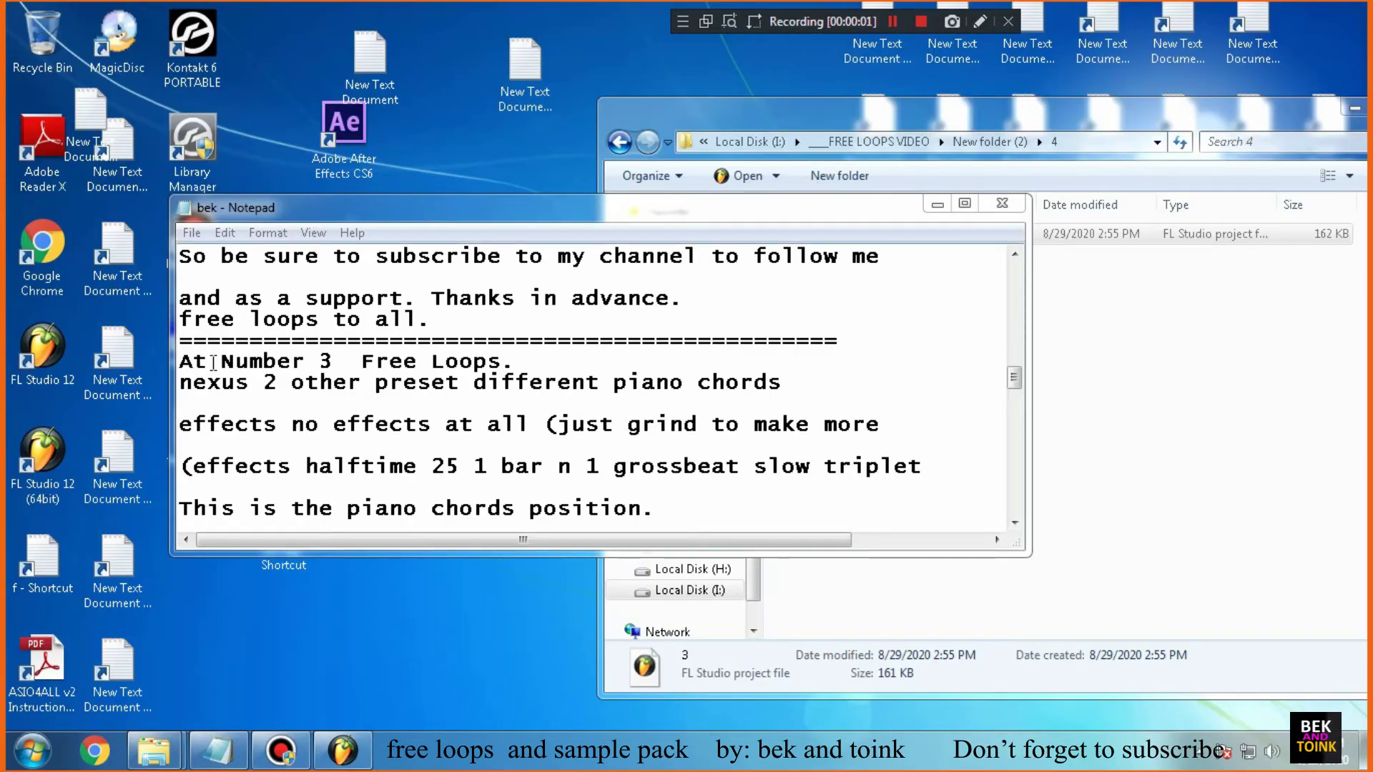
# Read through the bek notes in Notepad, highlighting the support request and the "At Number 3" heading
pyautogui.click(185, 362)
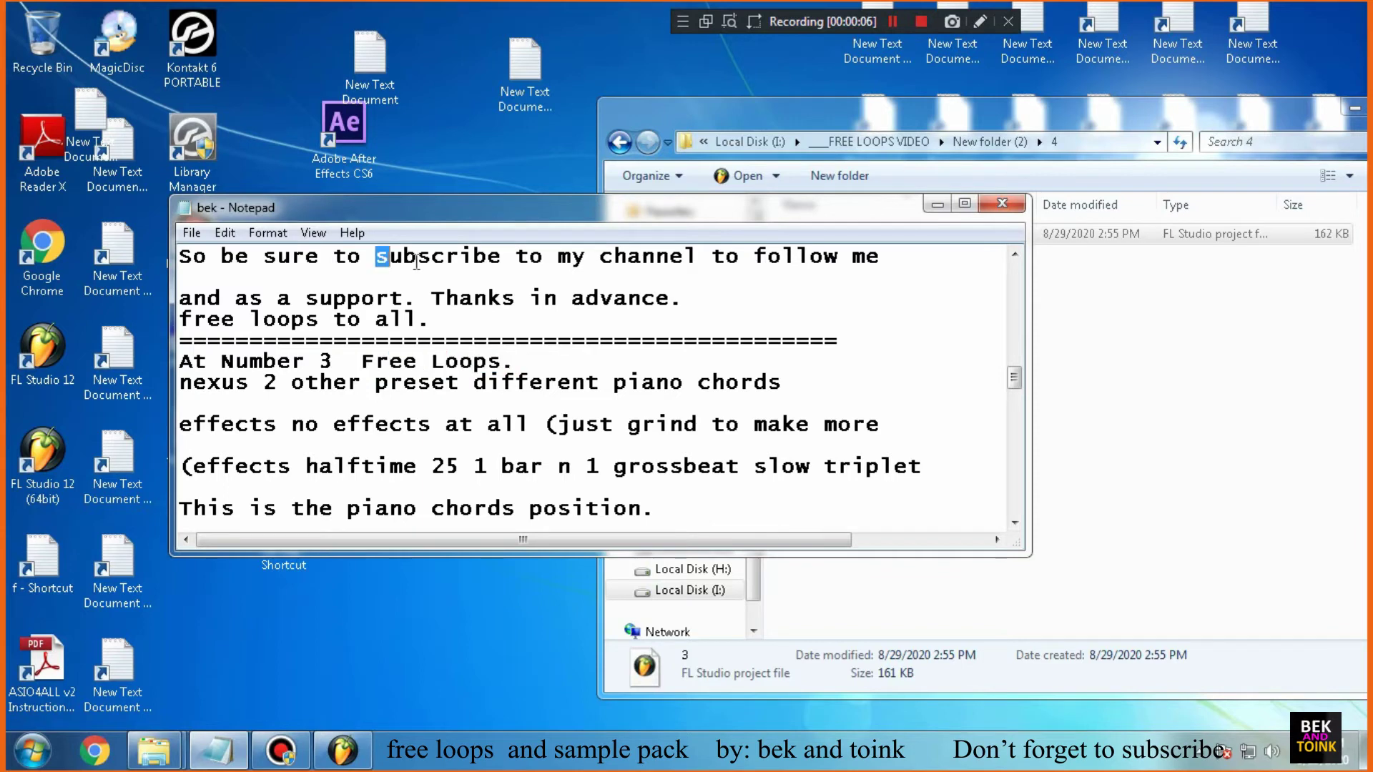
pyautogui.click(713, 256)
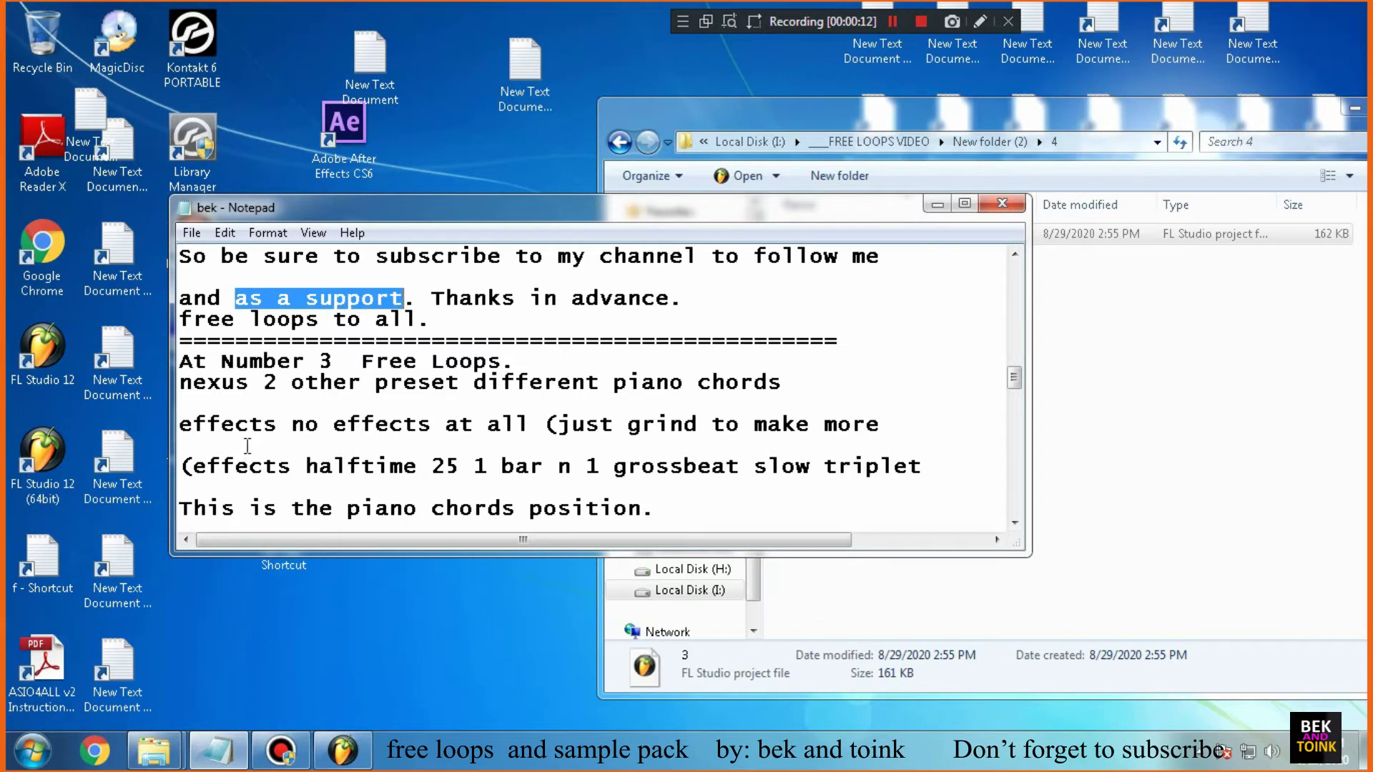
pyautogui.scroll(-1, 247, 446)
pyautogui.scroll(-1, 270, 456)
pyautogui.scroll(2, 270, 456)
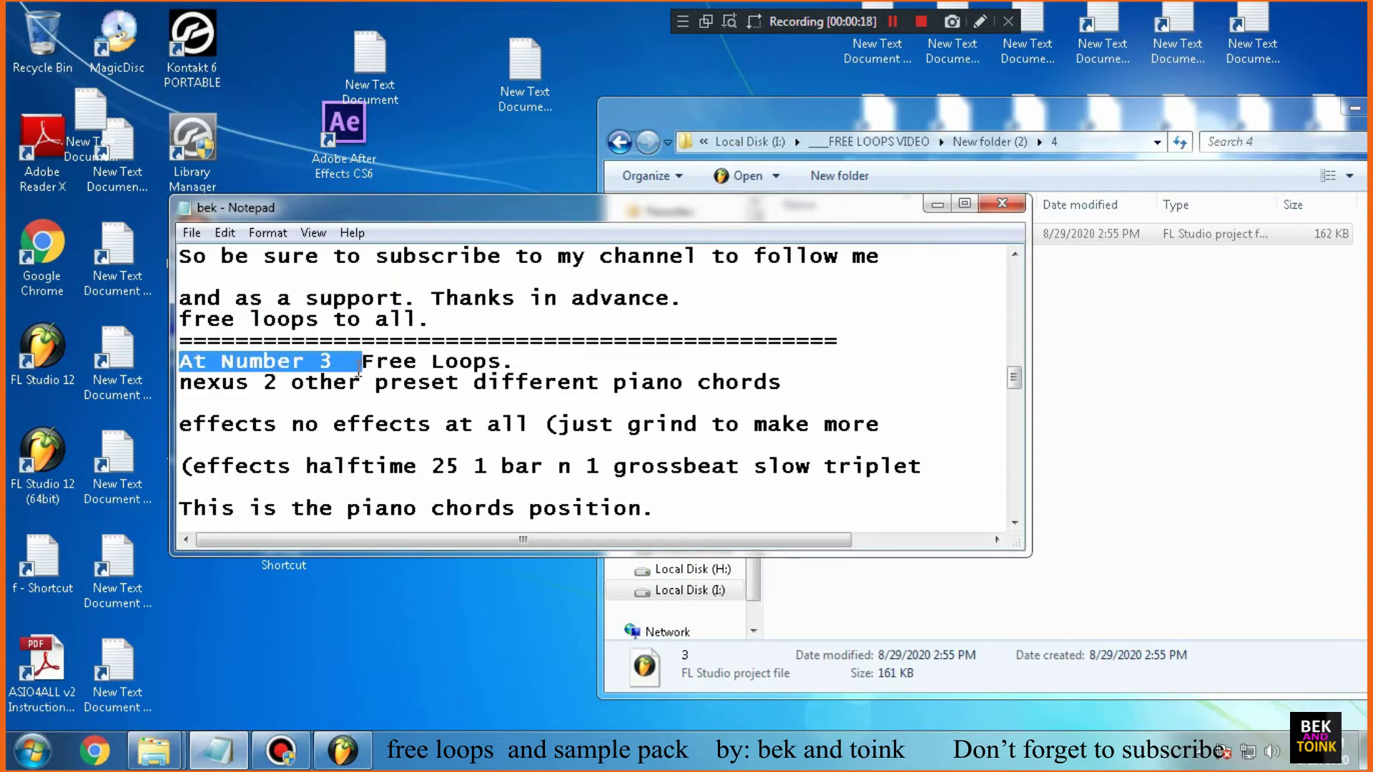
# Switch to the 20.flp project in FL Studio, show its playlist, and place the bek Notepad window over it
pyautogui.click(342, 754)
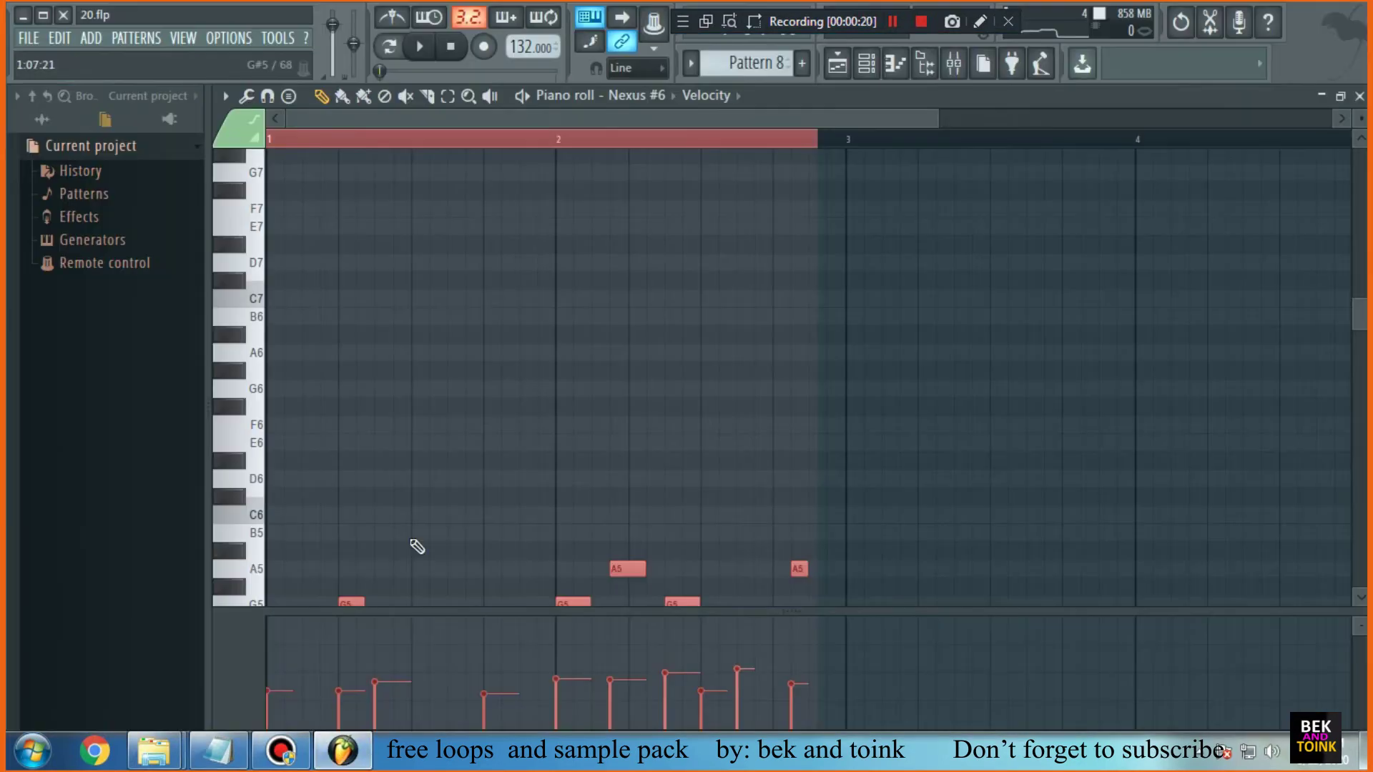
pyautogui.click(838, 63)
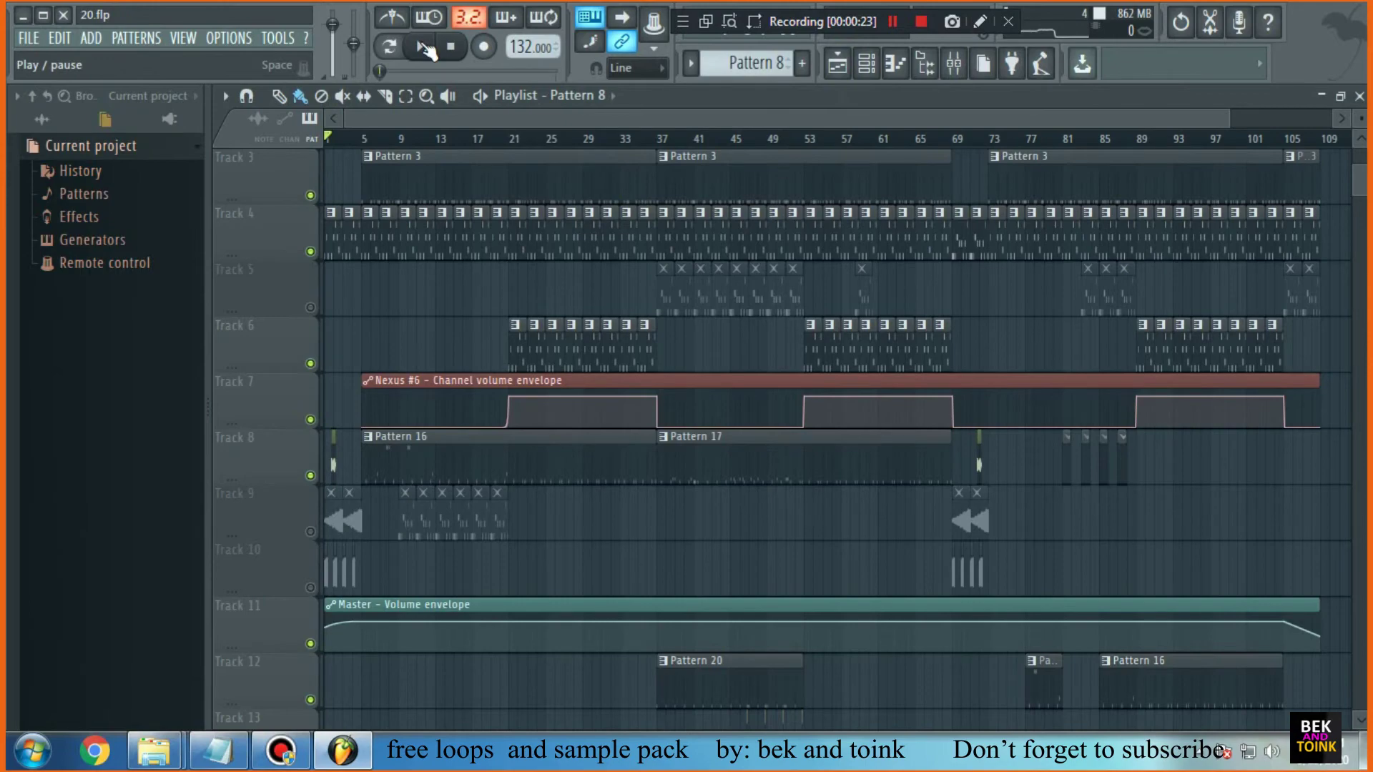
pyautogui.click(217, 751)
pyautogui.moveTo(609, 213); pyautogui.dragTo(950, 193)
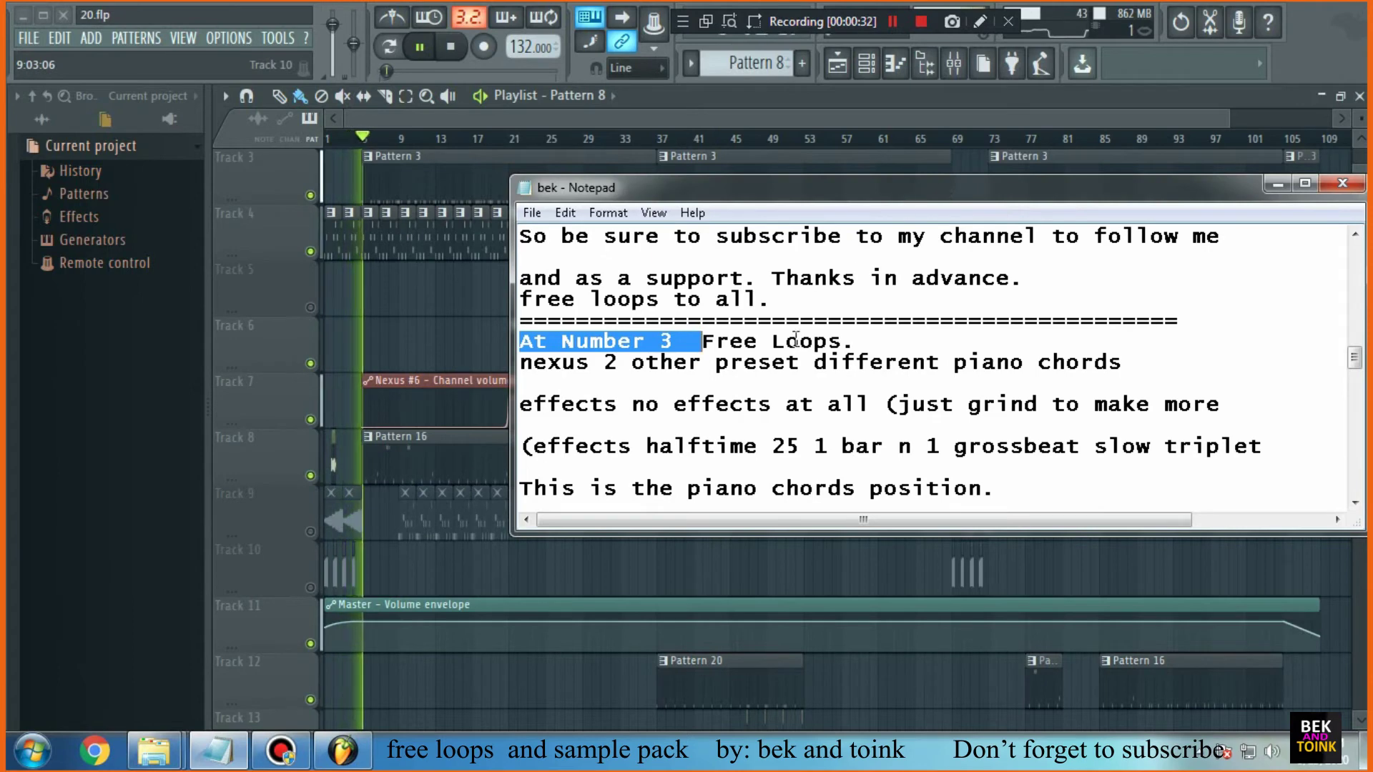
# Open the Pattern 6 clip from Track 4 in the Nexus #4 piano roll and bring all its melody notes into view
pyautogui.doubleClick(353, 242)
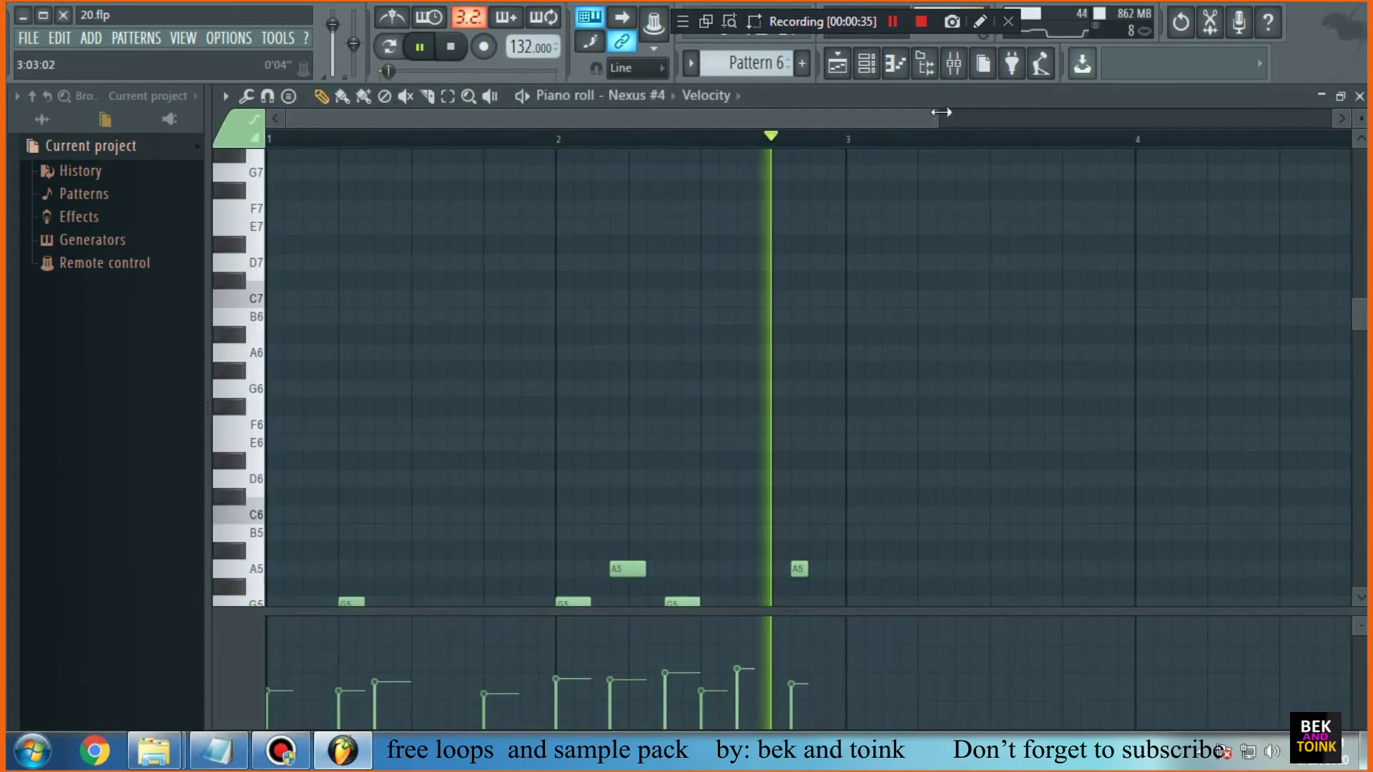
pyautogui.scroll(-3, 551, 506)
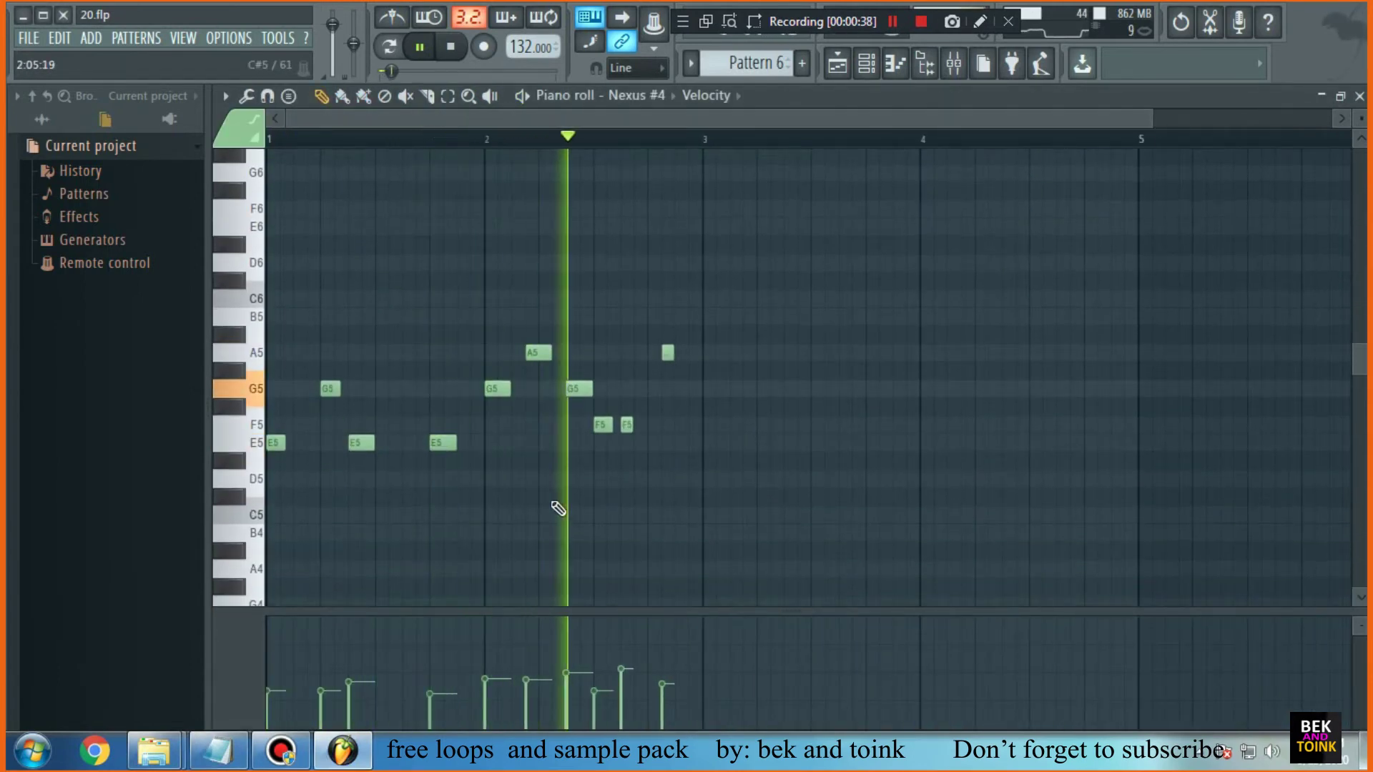
pyautogui.scroll(-2, 557, 509)
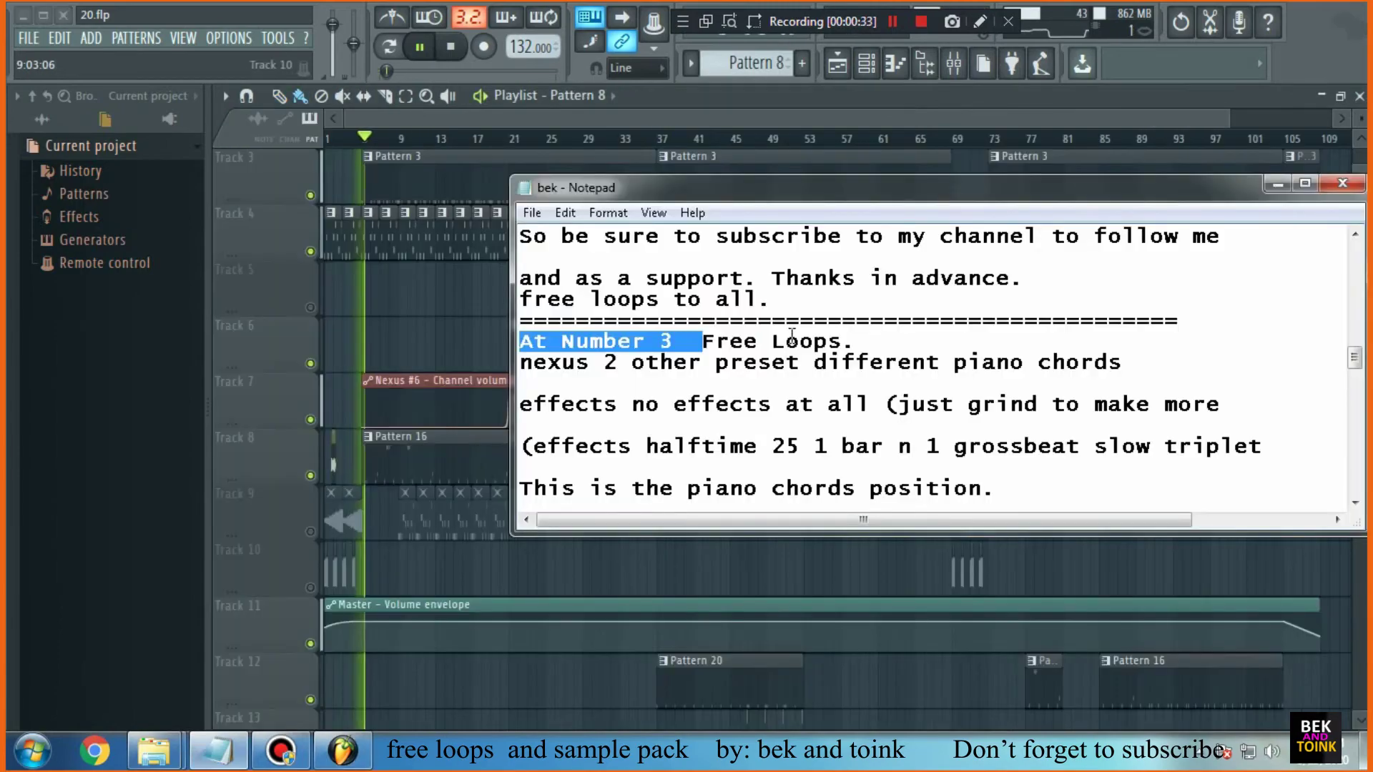
pyautogui.click(355, 242)
pyautogui.doubleClick(352, 240)
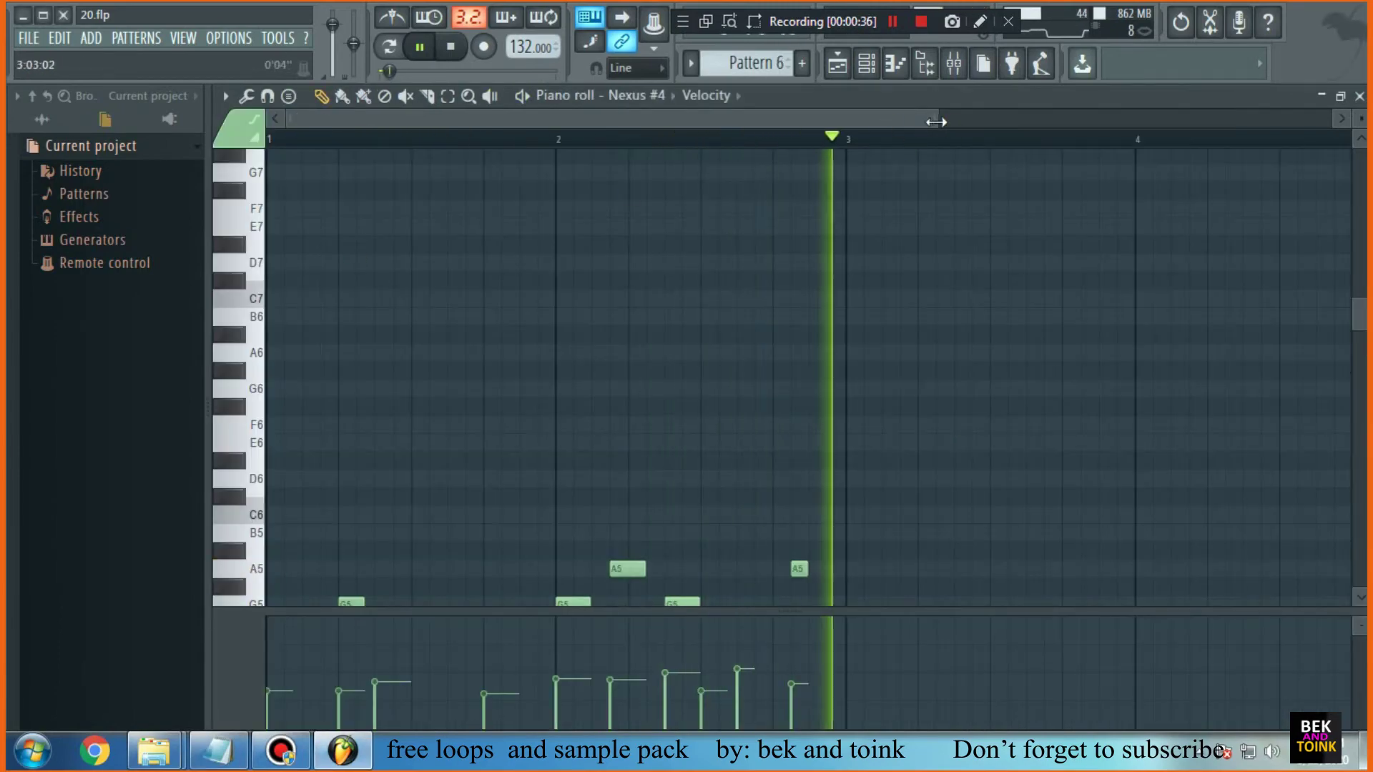
pyautogui.scroll(-4, 1009, 291)
pyautogui.scroll(-2, 555, 506)
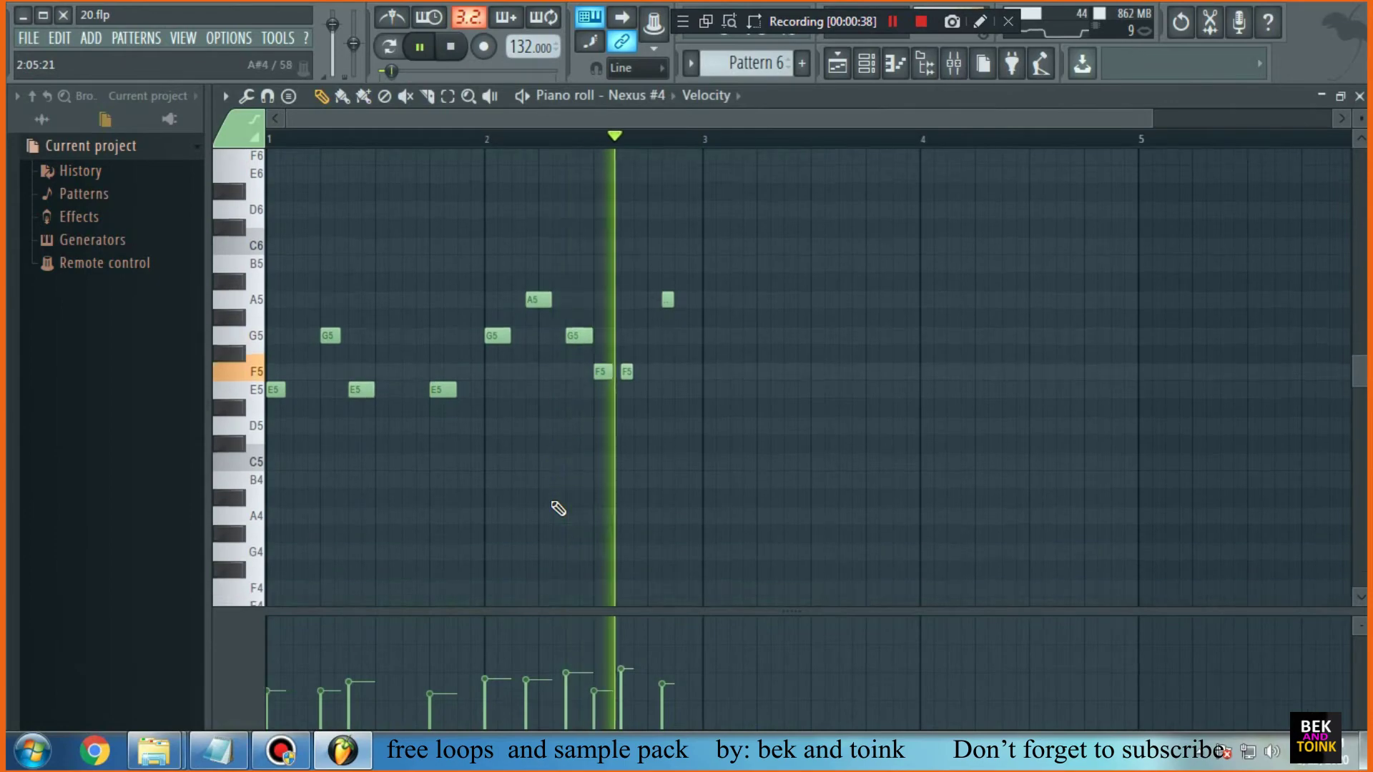
# Return to the bek notes and put the word "melody" in the "just copy position" sentence on a new line
pyautogui.click(217, 750)
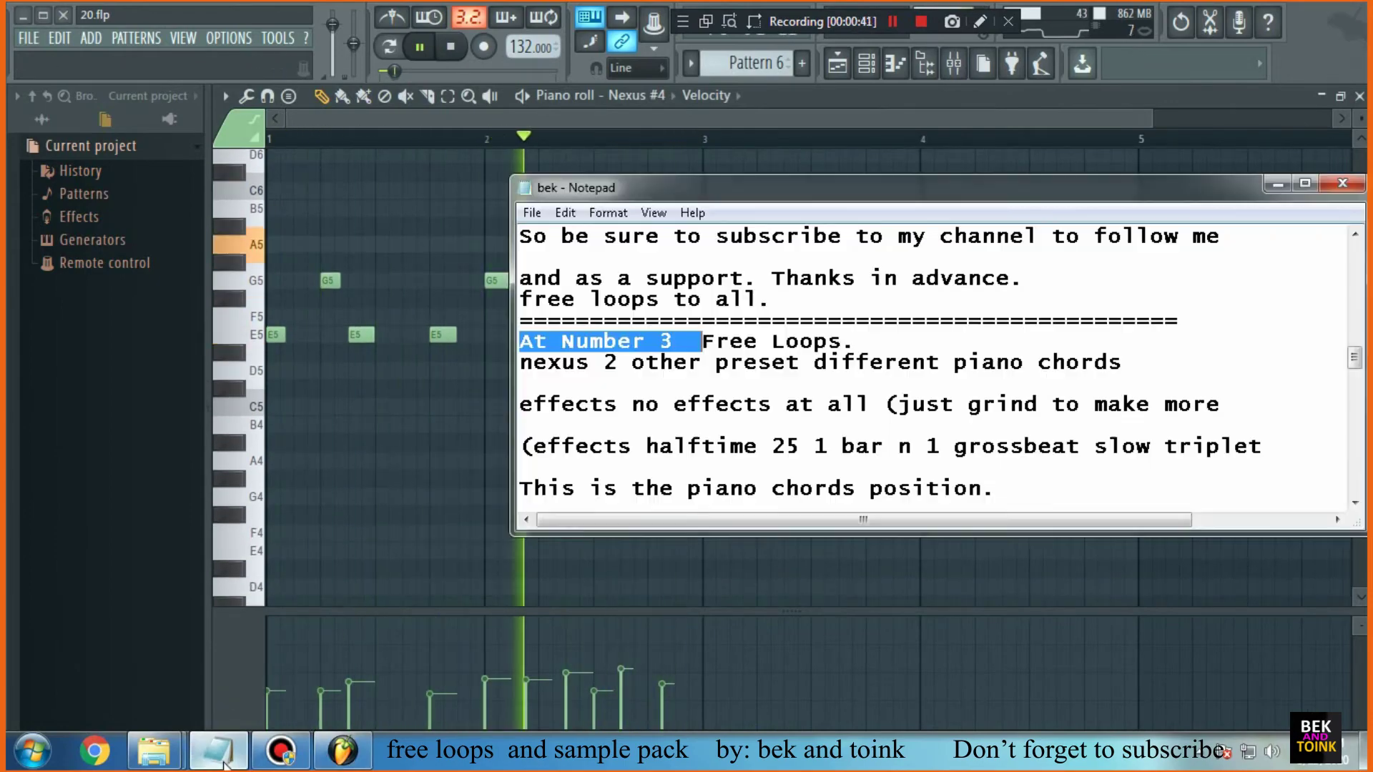
pyautogui.scroll(-1, 908, 417)
pyautogui.scroll(-1, 930, 377)
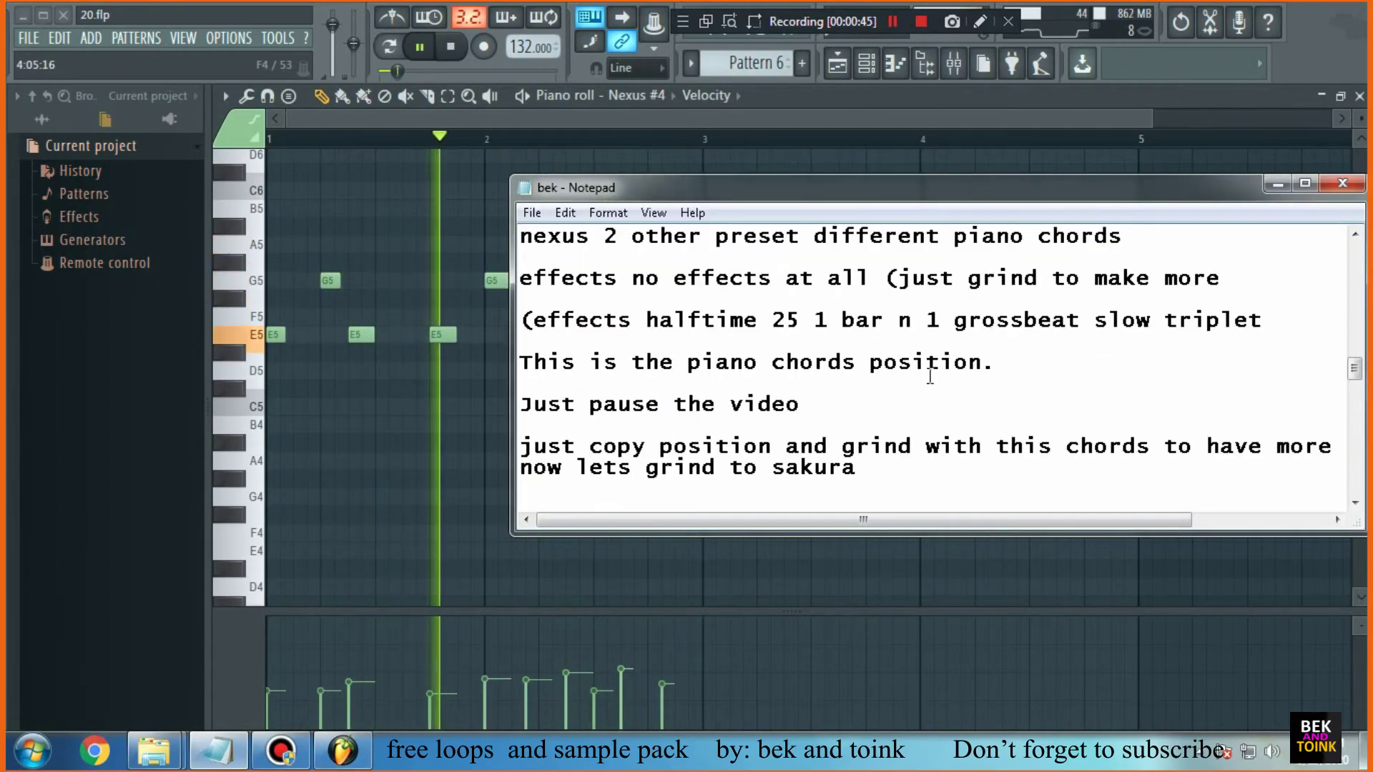
pyautogui.scroll(-2, 930, 376)
pyautogui.moveTo(589, 321); pyautogui.dragTo(859, 342)
pyautogui.click(1335, 322)
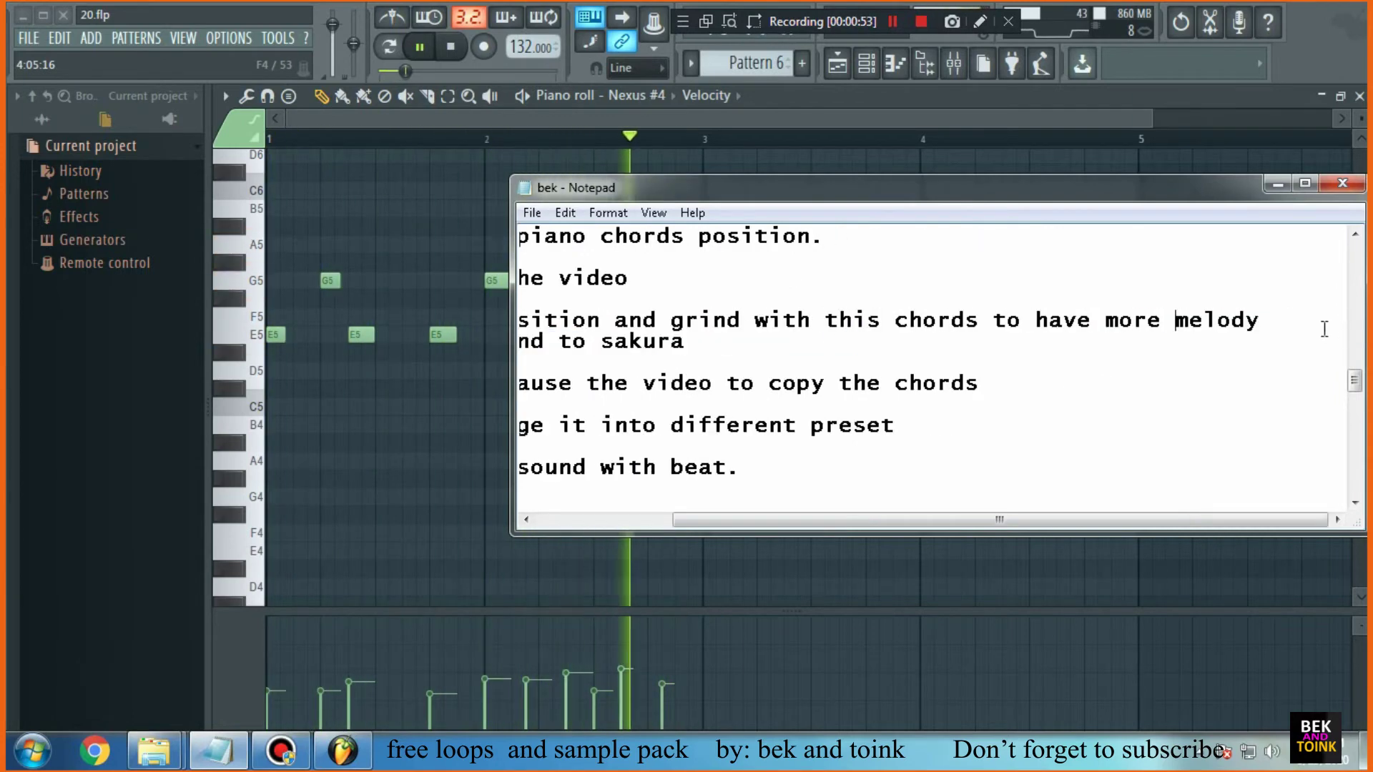
pyautogui.press('Return')
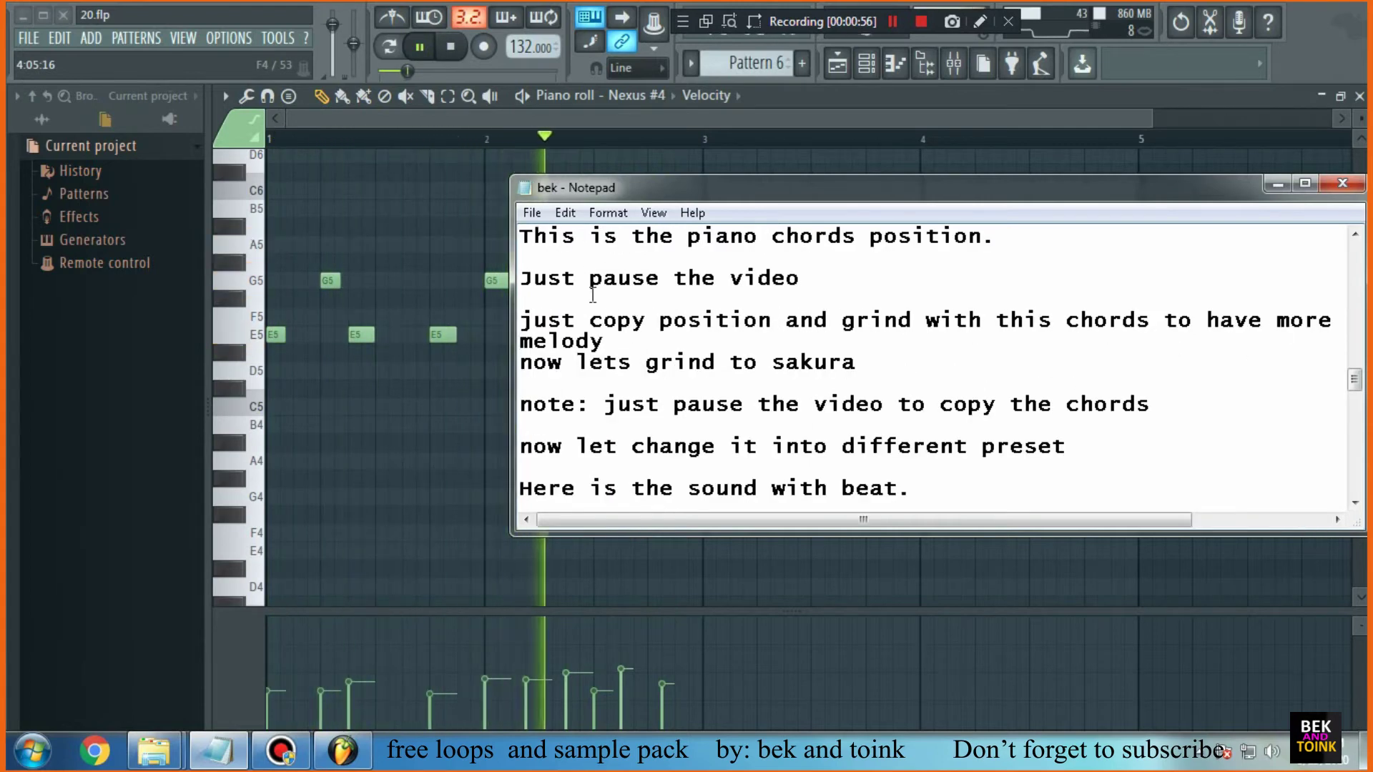
# Highlight "to have more melody" in the notes and move the Notepad window below the piano roll's melody notes
pyautogui.moveTo(520, 321); pyautogui.dragTo(604, 342)
pyautogui.click(786, 321)
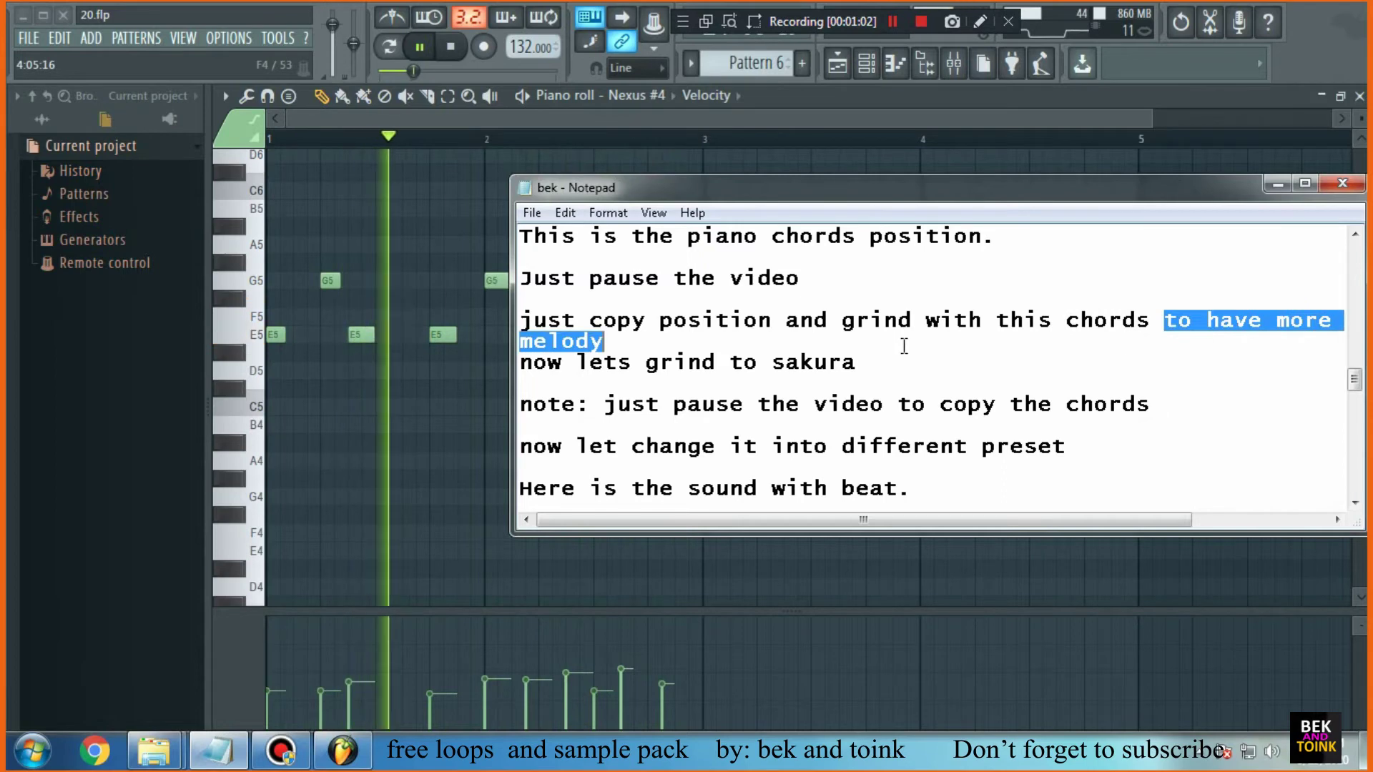
pyautogui.moveTo(871, 201); pyautogui.dragTo(651, 465)
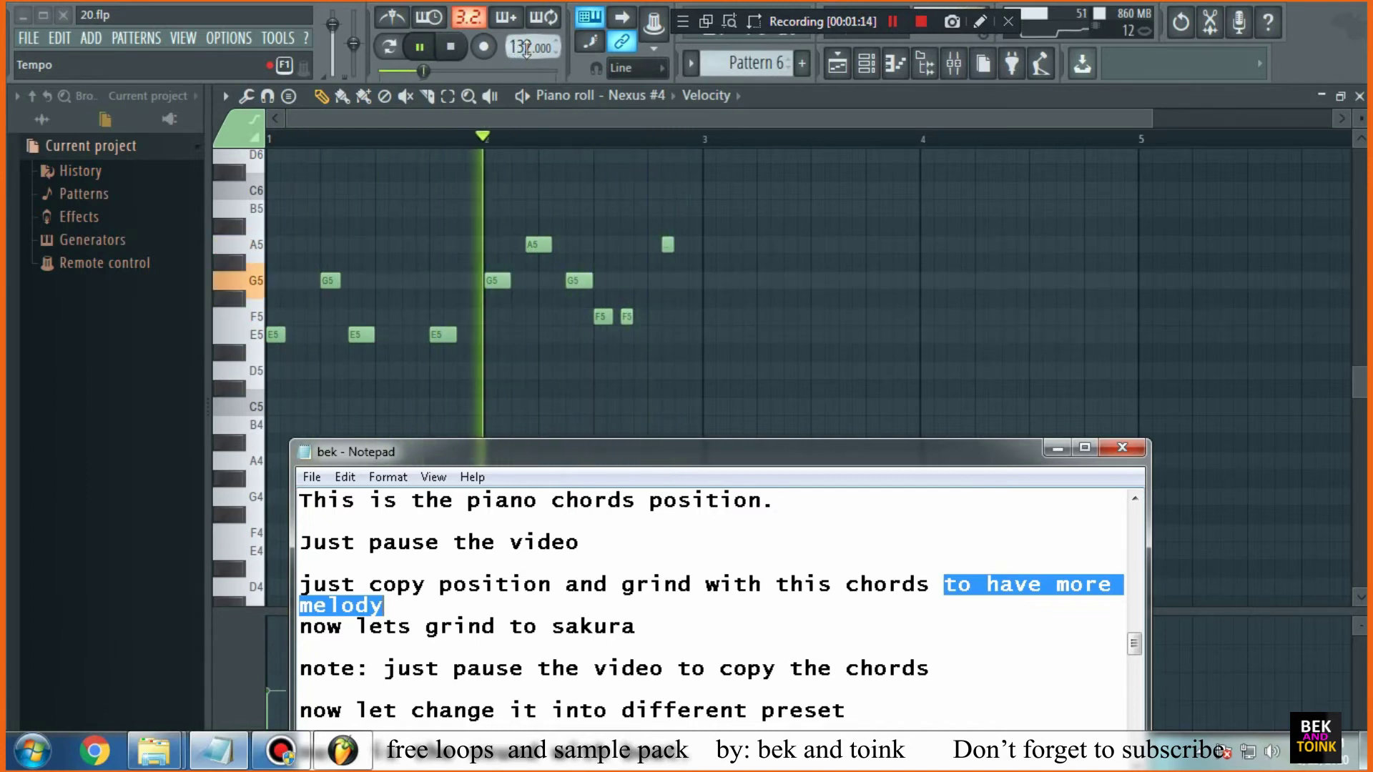
# Create a new folder inside the free loops folder and save the project there under the name 20
pyautogui.click(28, 38)
pyautogui.click(62, 140)
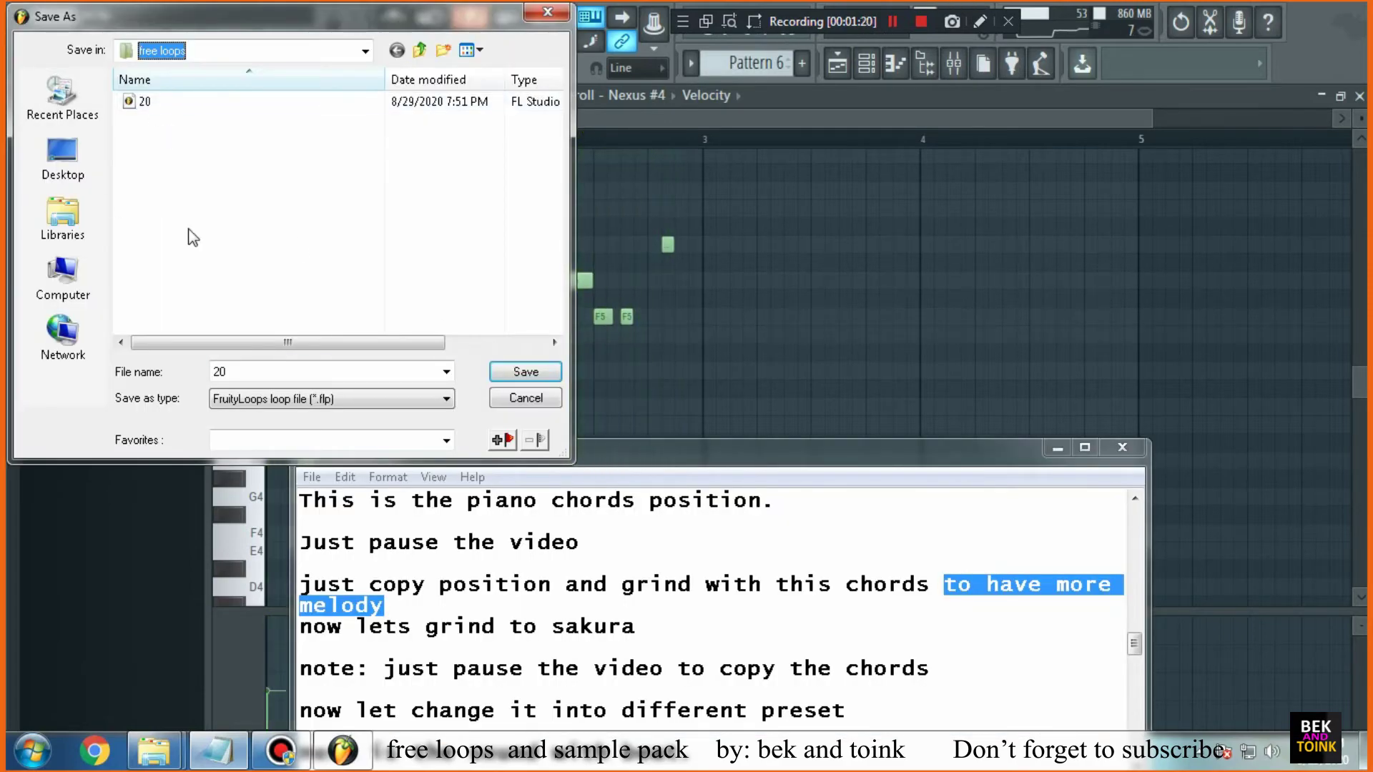
pyautogui.rightClick(174, 144)
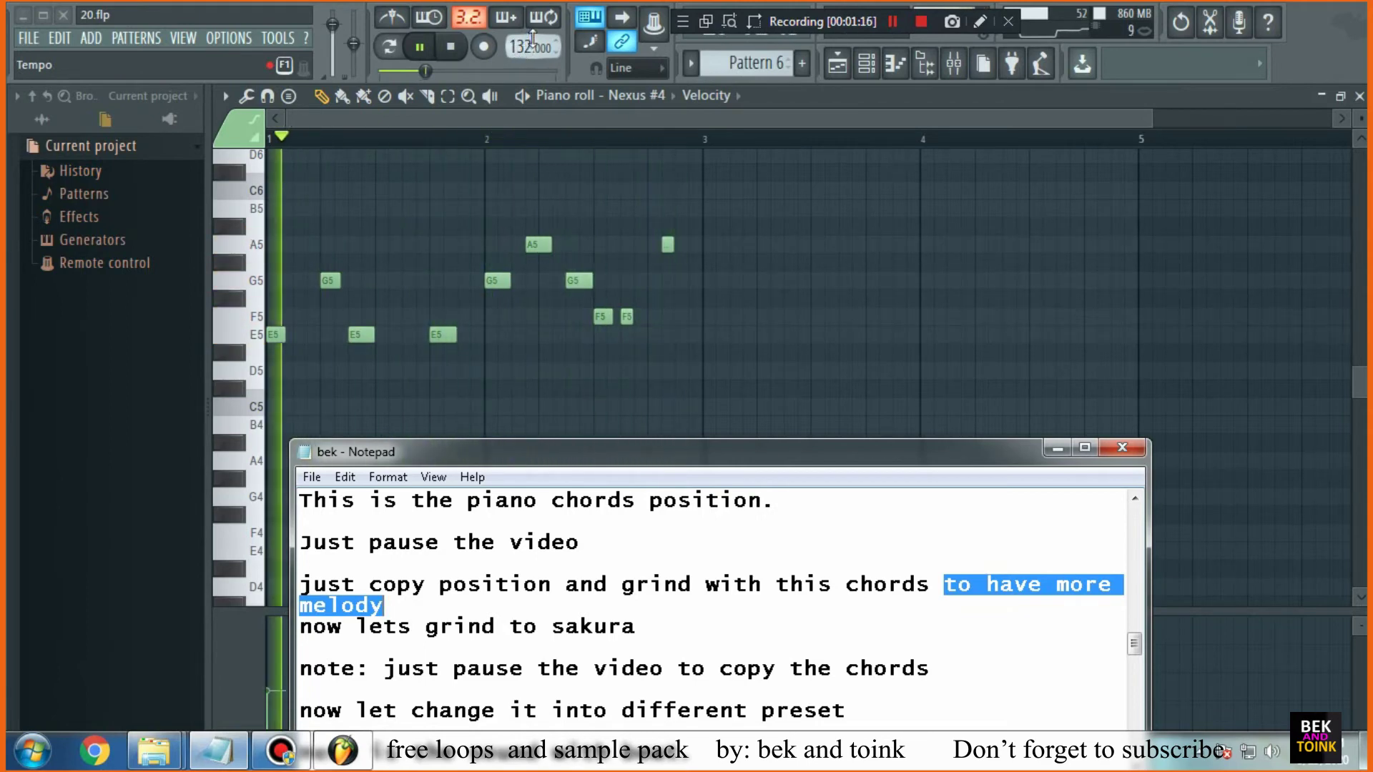
pyautogui.click(28, 38)
pyautogui.click(63, 144)
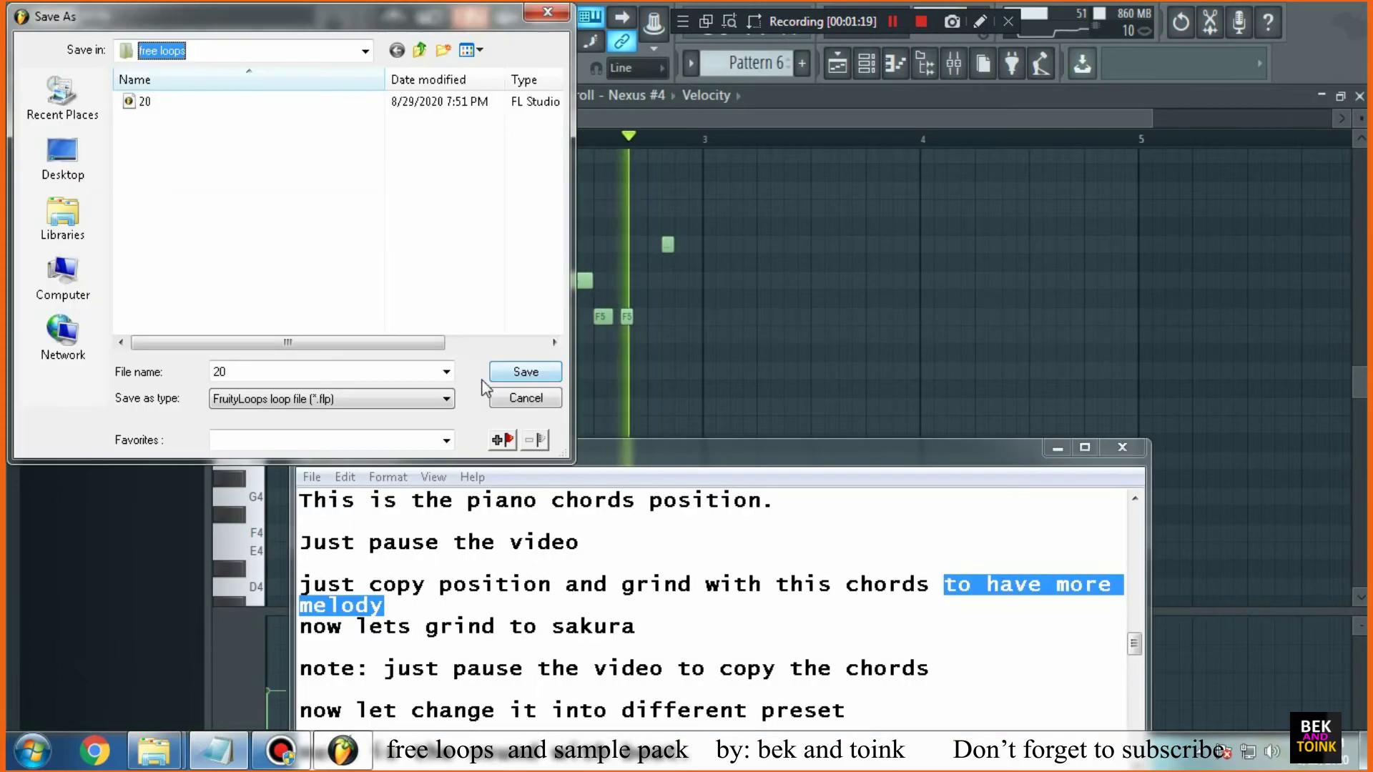
pyautogui.rightClick(180, 156)
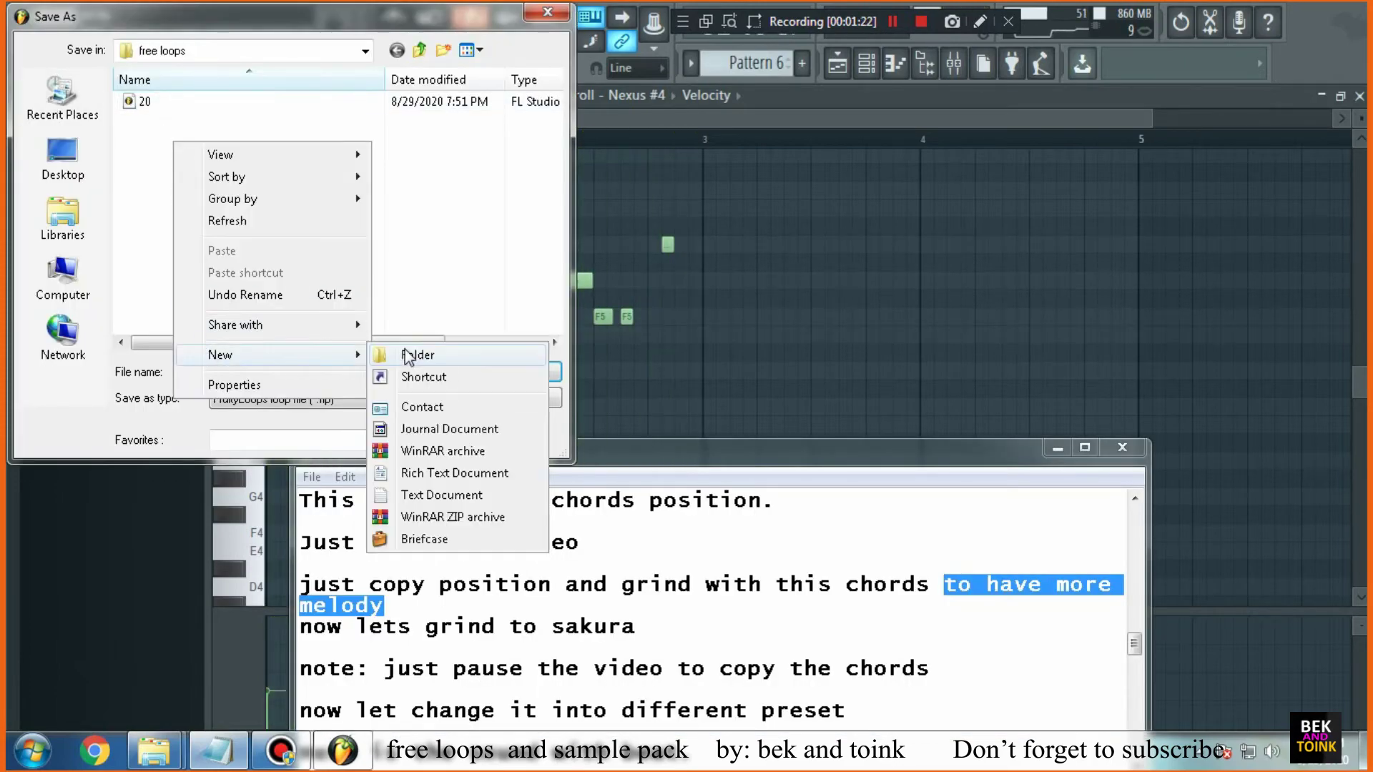
pyautogui.click(415, 356)
pyautogui.press('Return')
pyautogui.doubleClick(171, 122)
pyautogui.click(526, 372)
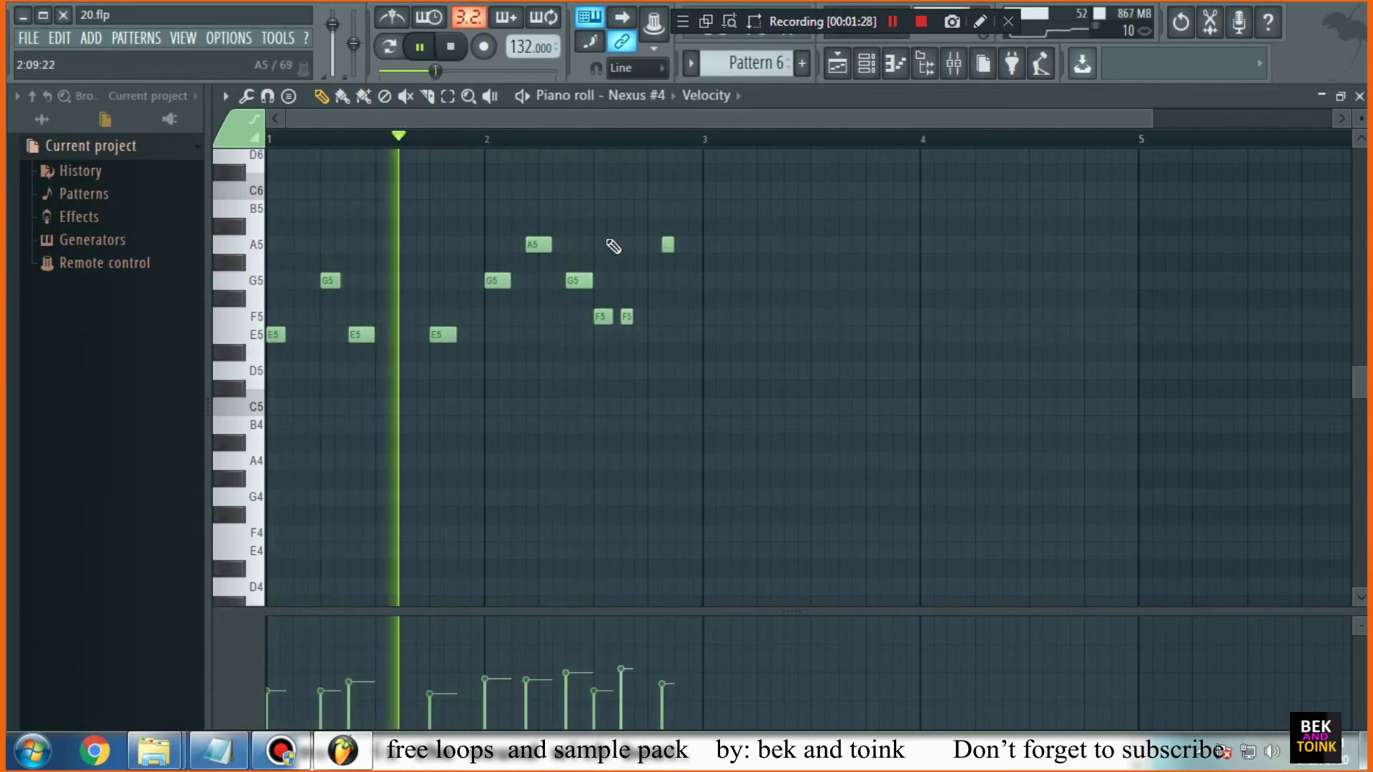
# Show the playlist and inspect the Nexus #4 plugin with its TH-BL-Scary Music Box preset from the channel rack
pyautogui.click(900, 73)
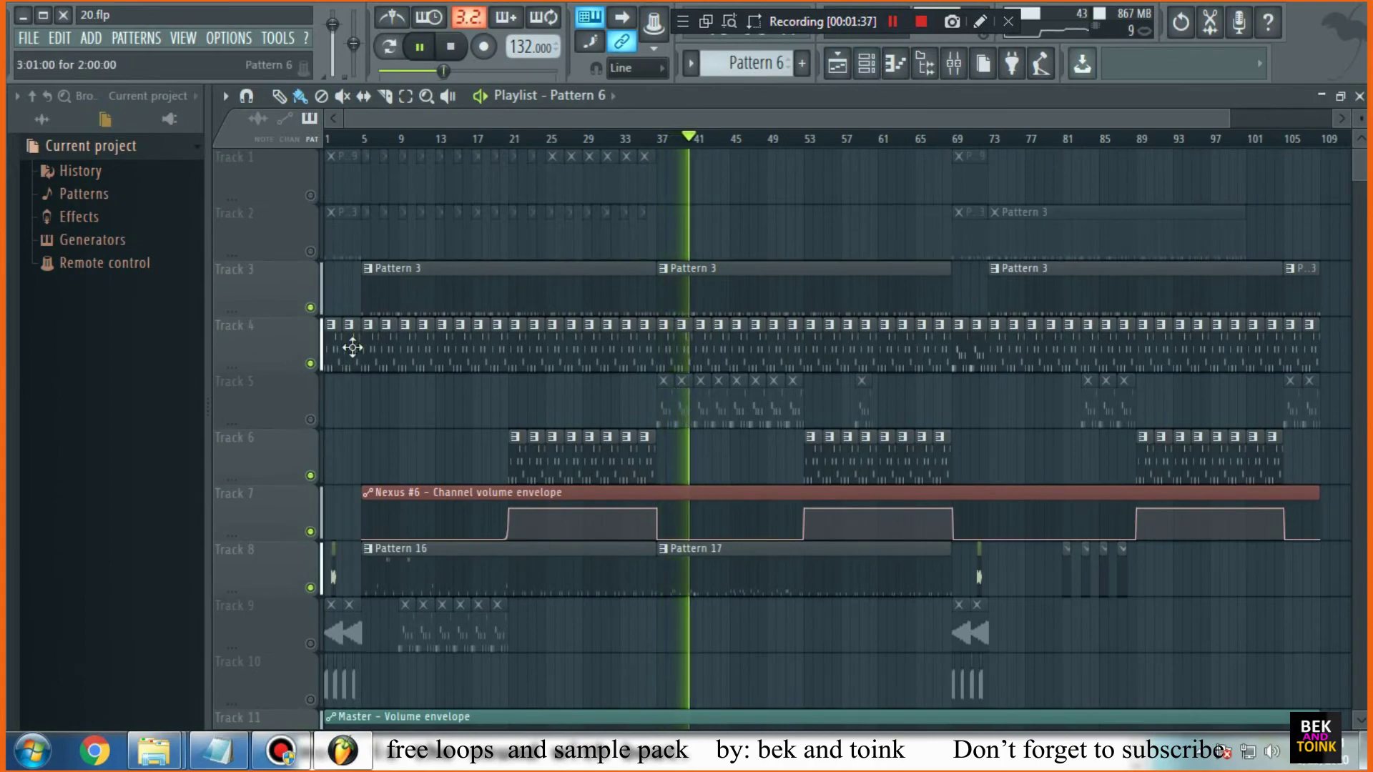
pyautogui.click(925, 63)
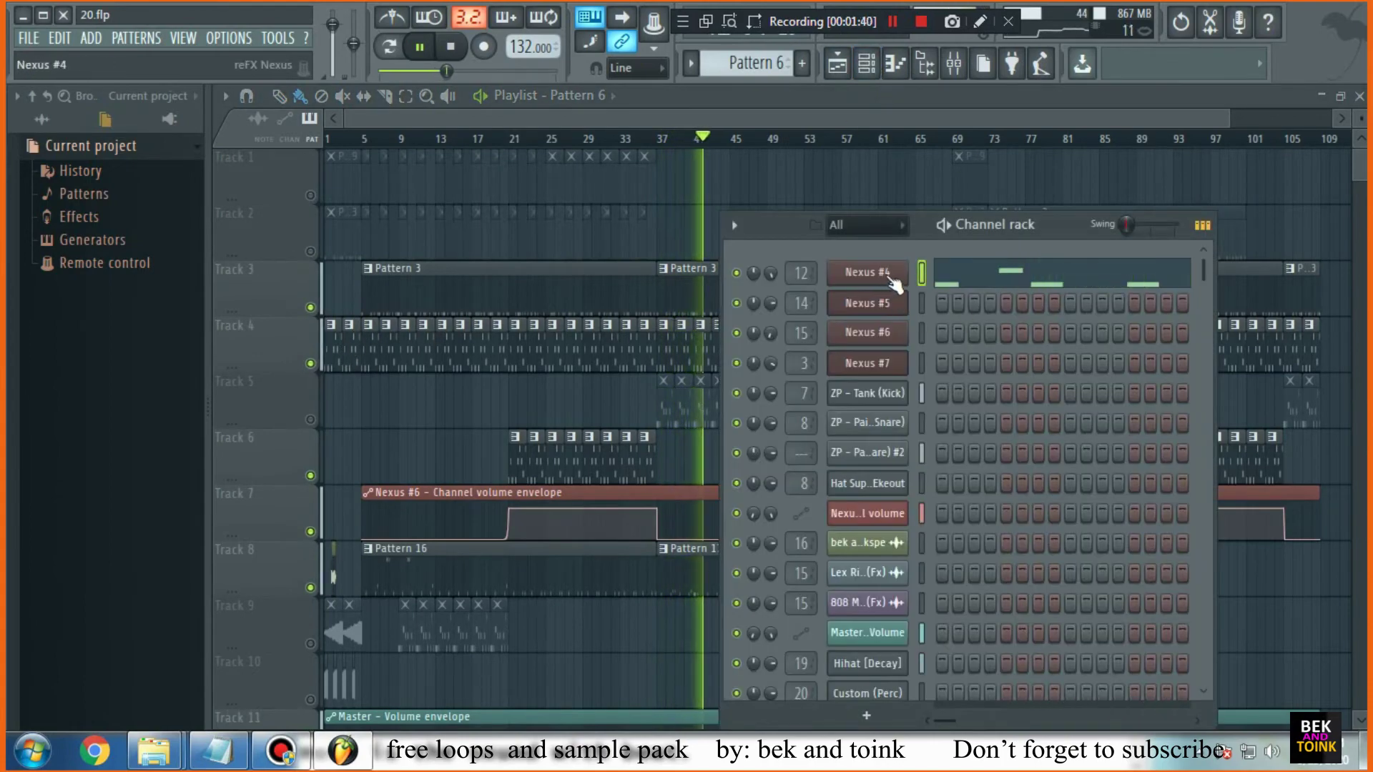
pyautogui.click(884, 275)
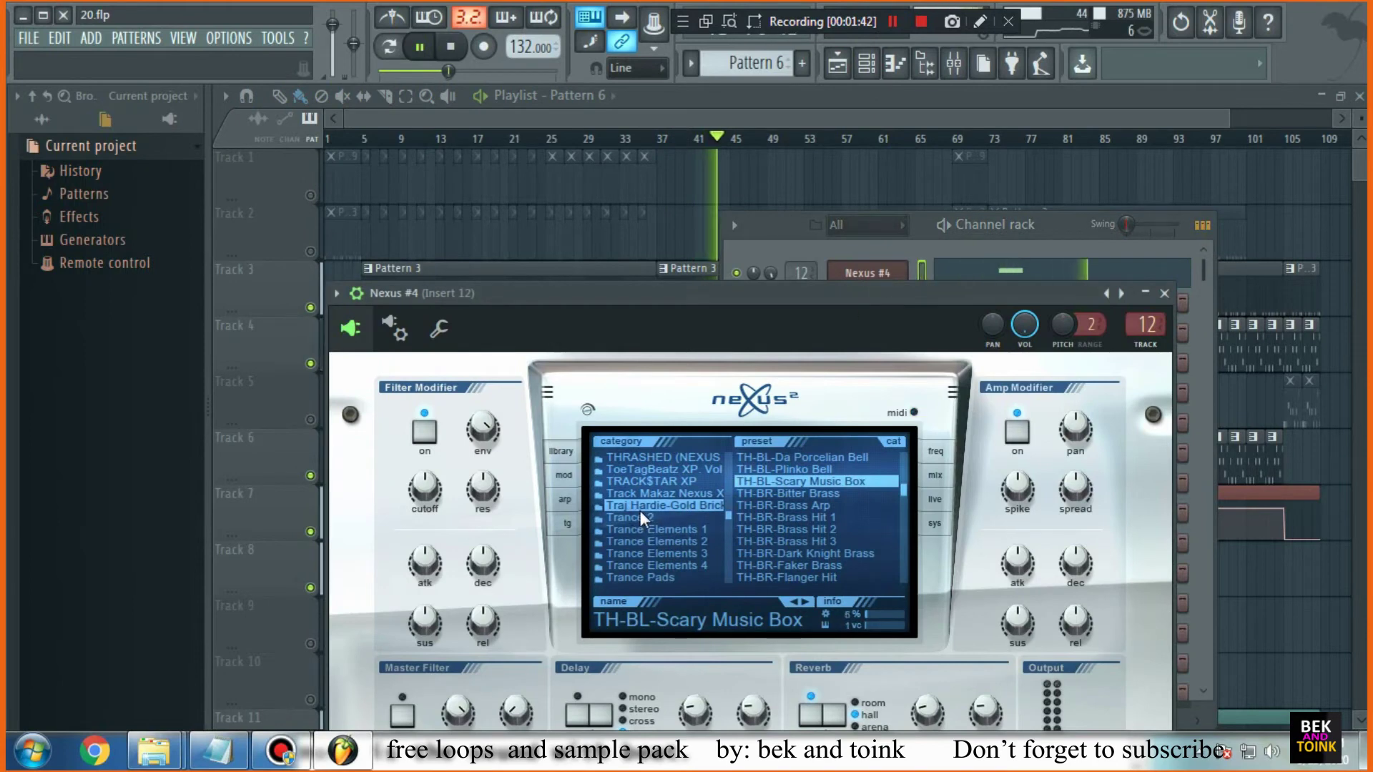
pyautogui.click(866, 63)
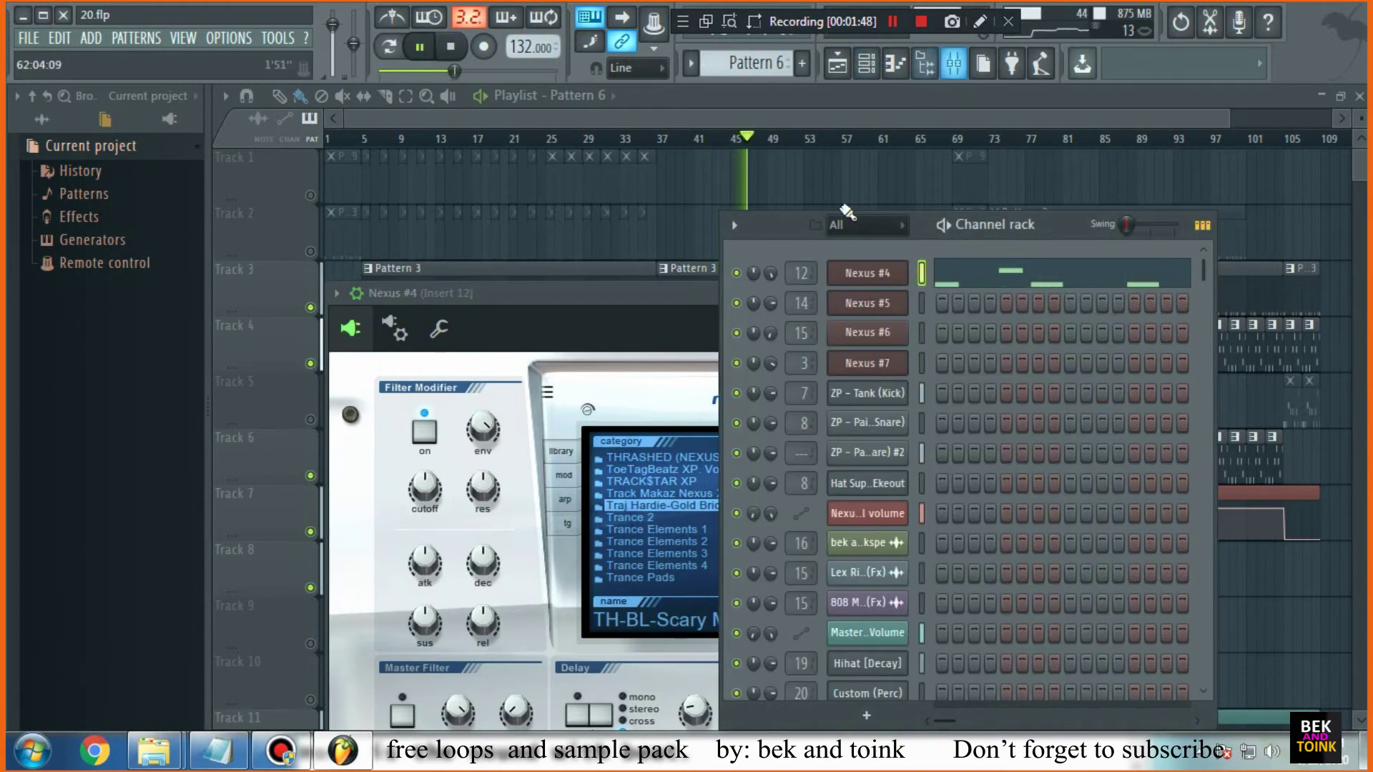
pyautogui.click(954, 63)
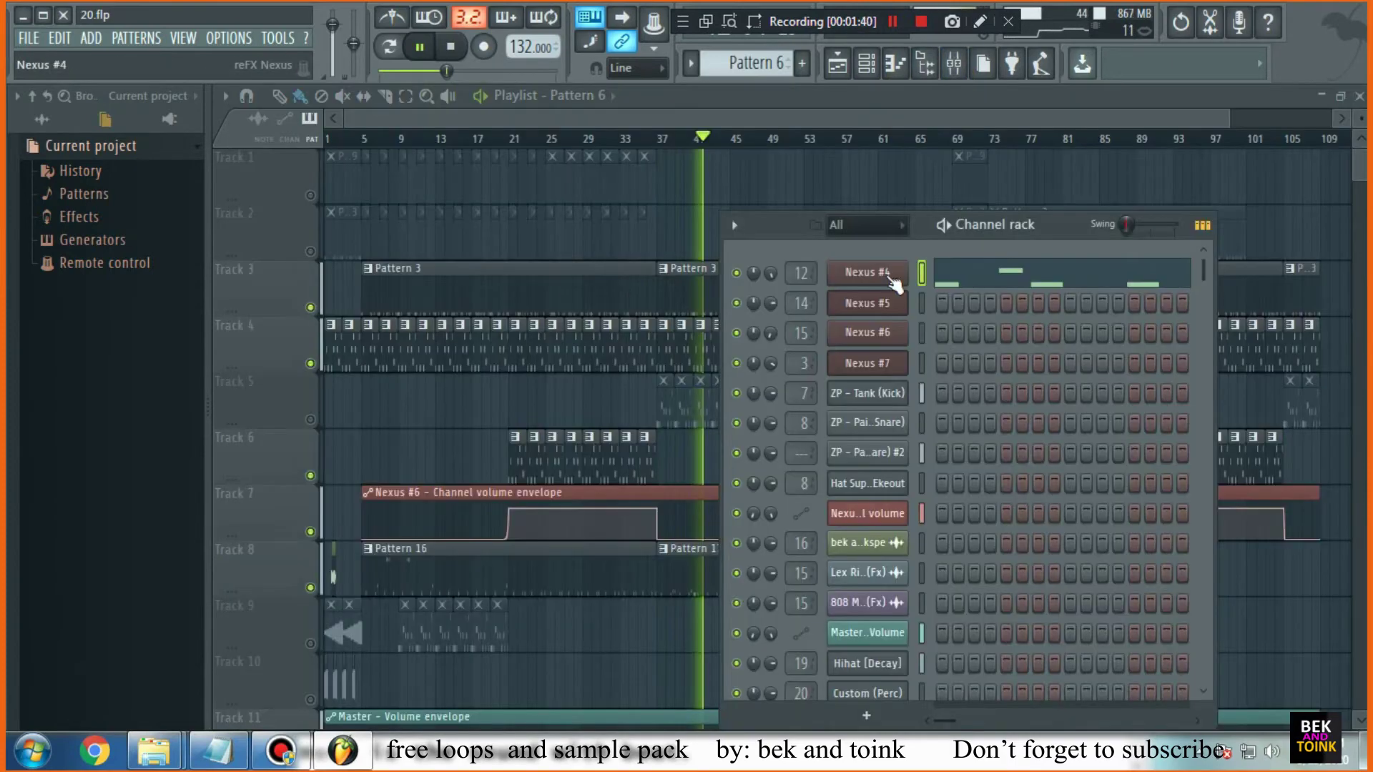
pyautogui.click(881, 281)
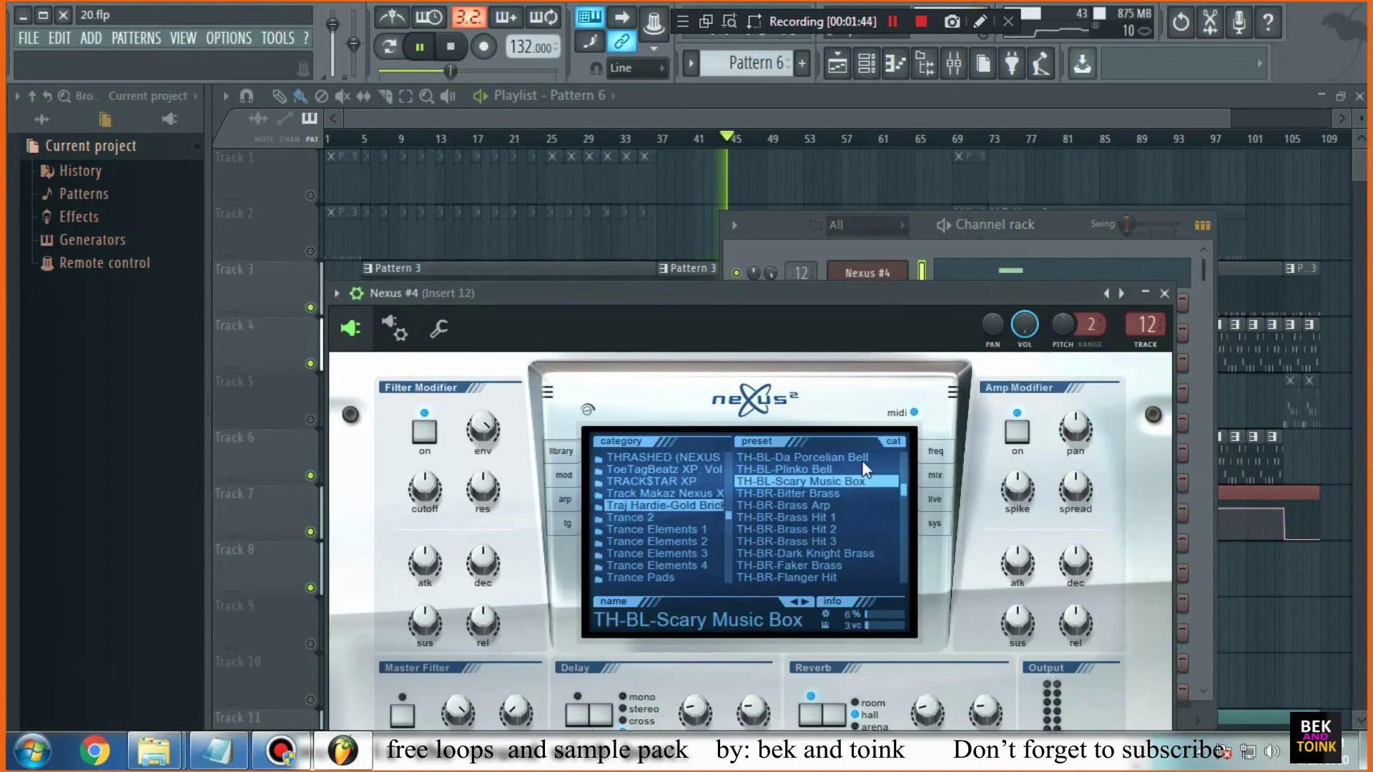
pyautogui.click(867, 63)
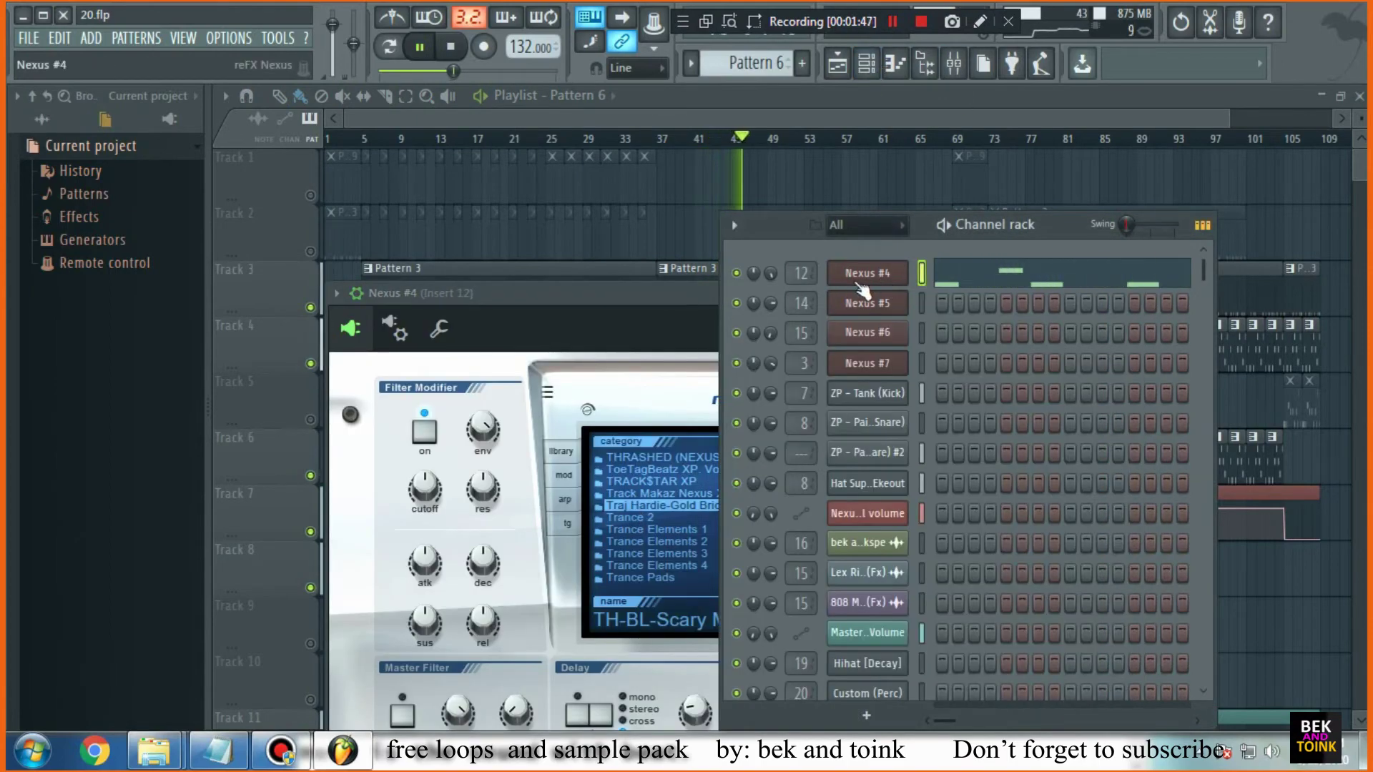
# Show Insert 12 in the mixer, mute it briefly, and view its HalfTime effect settings
pyautogui.click(954, 63)
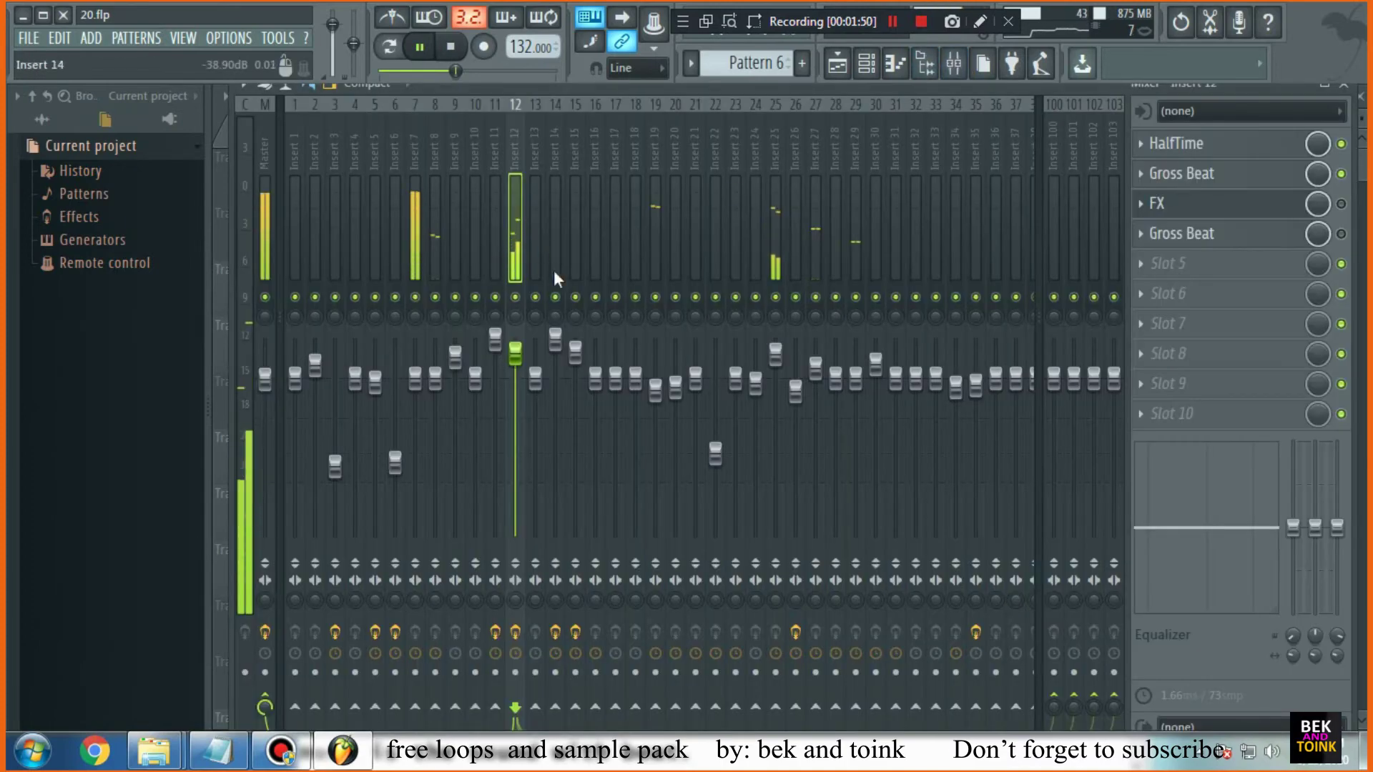
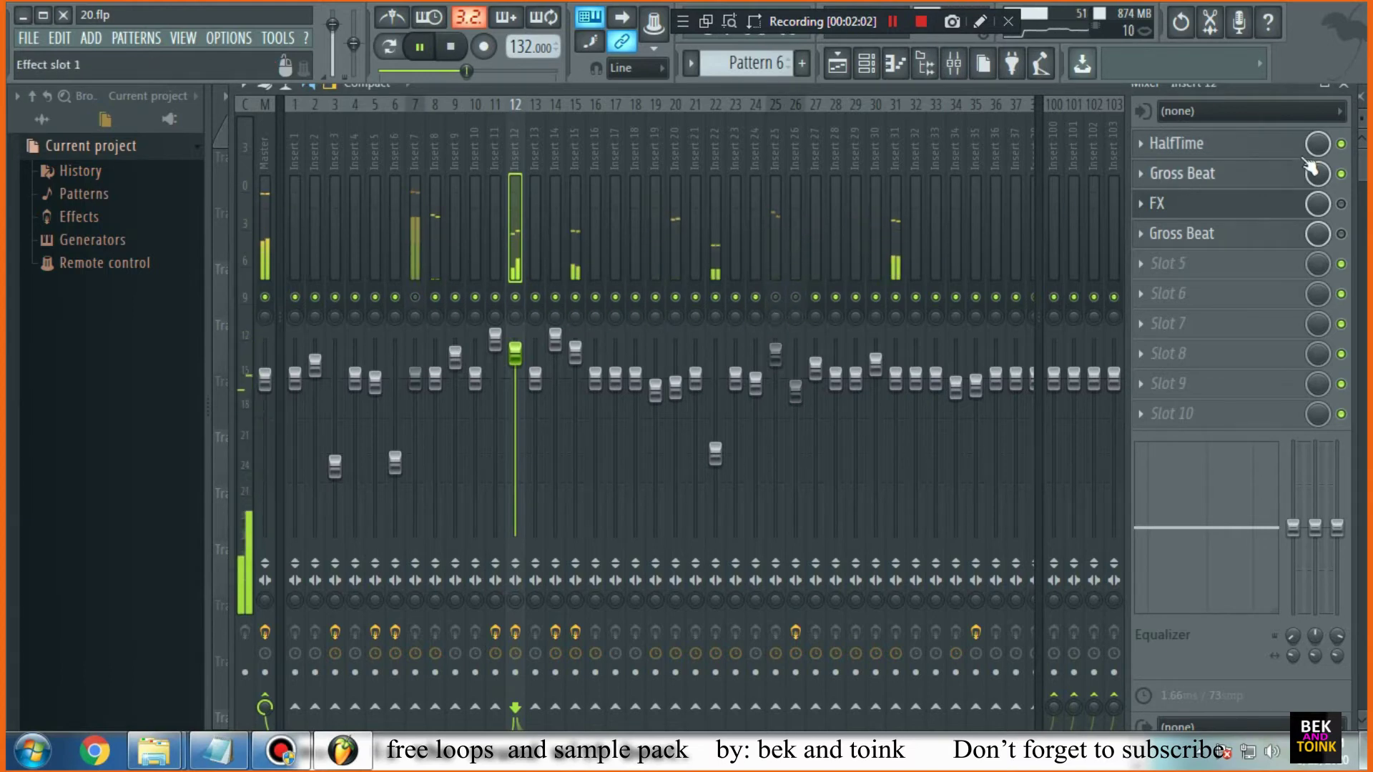
pyautogui.click(515, 297)
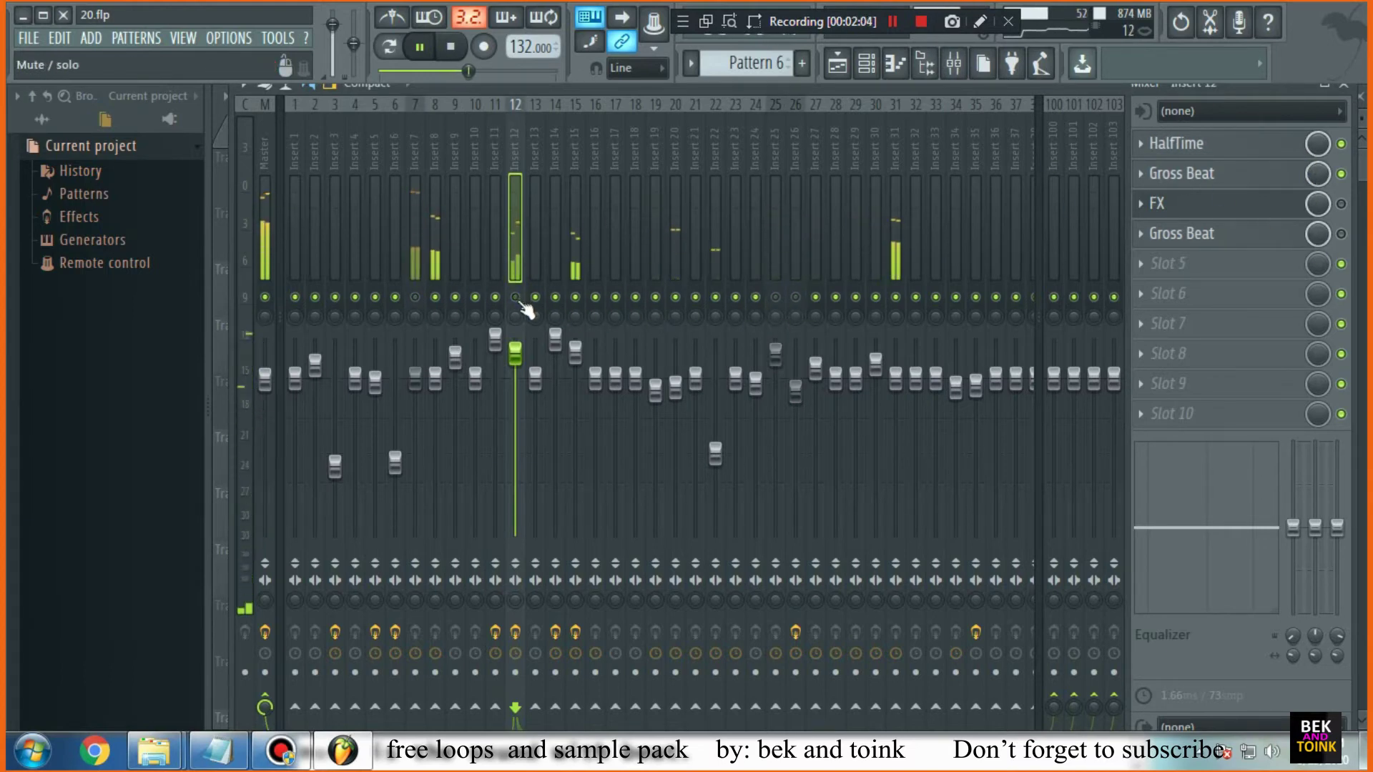
pyautogui.click(1238, 143)
pyautogui.click(1287, 148)
pyautogui.click(1286, 146)
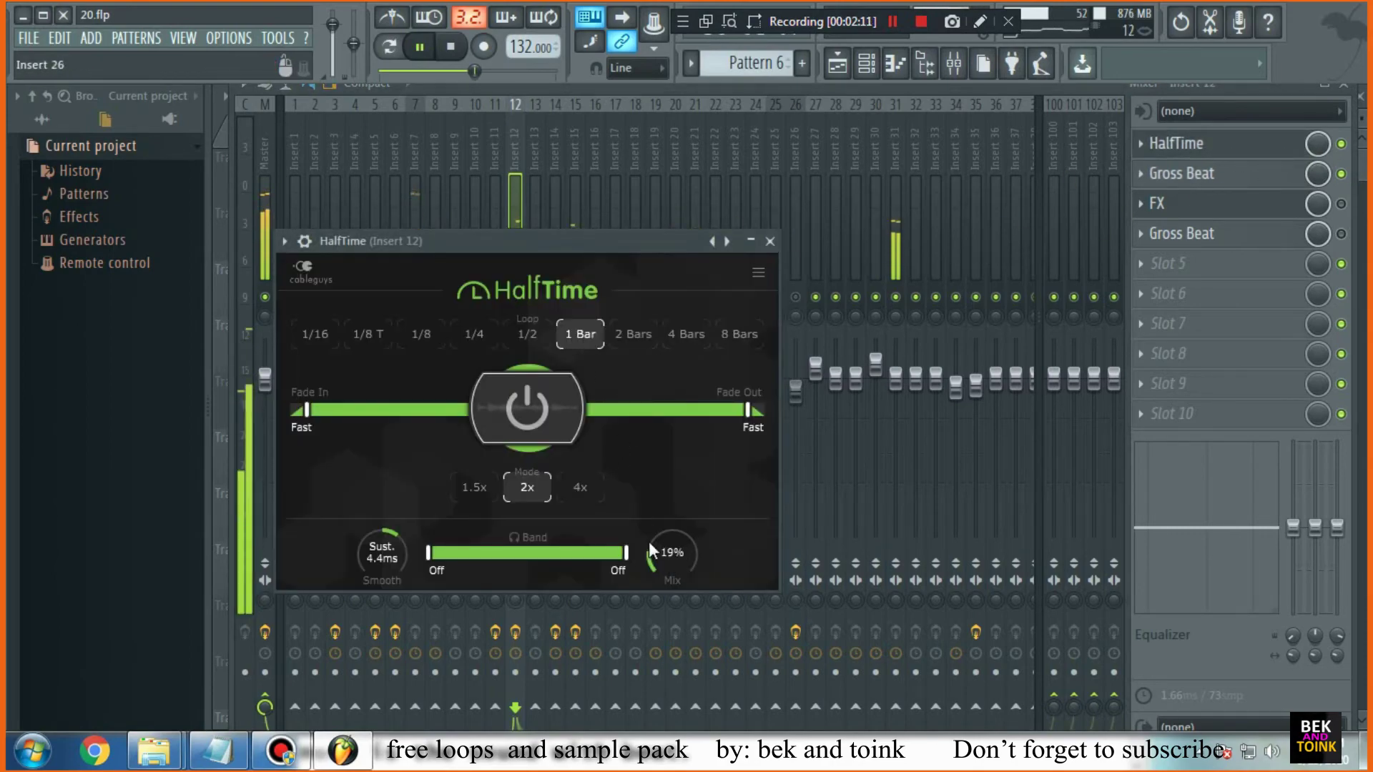
# Inspect the Gross Beat effect with the Slow Tripplet time preset on Insert 12, and collapse its window
pyautogui.click(1182, 234)
pyautogui.click(1229, 156)
pyautogui.click(1181, 174)
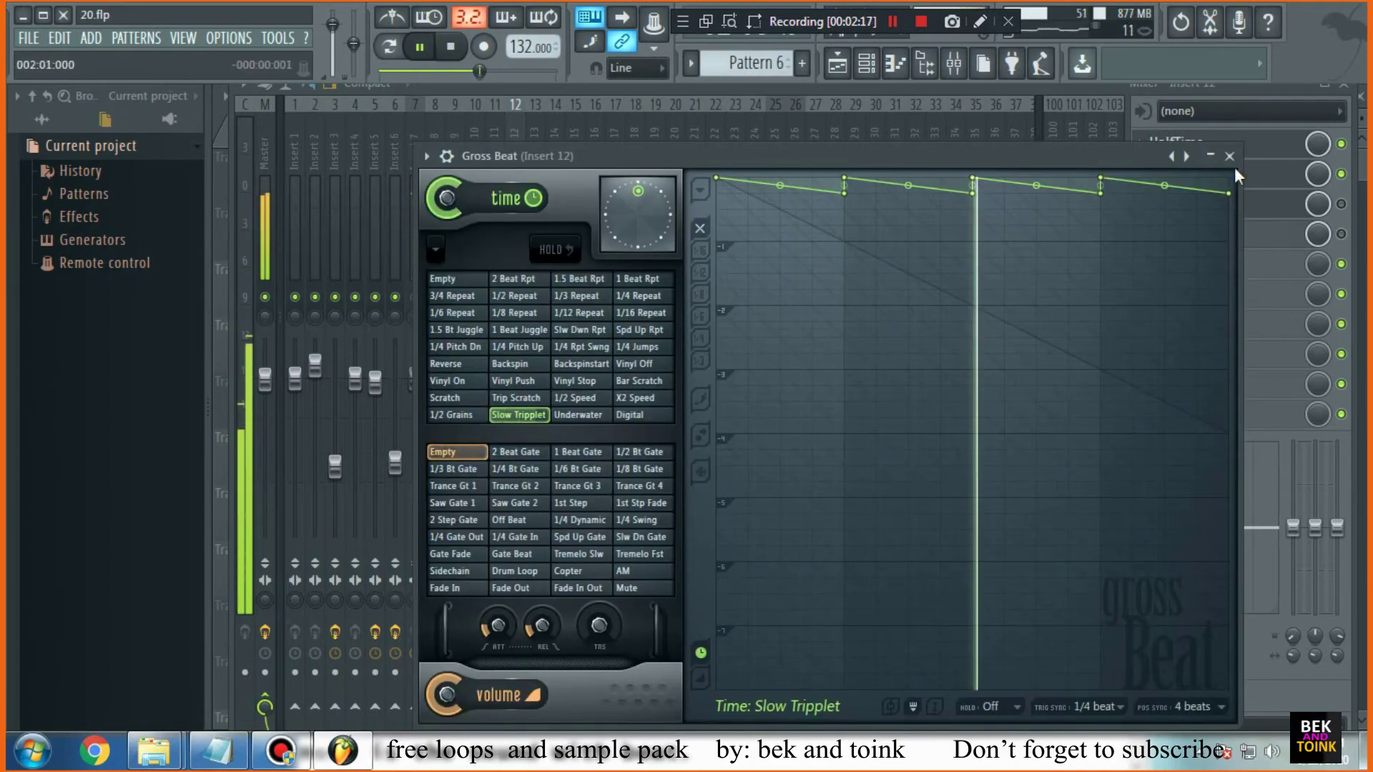
pyautogui.click(1211, 156)
pyautogui.click(1210, 156)
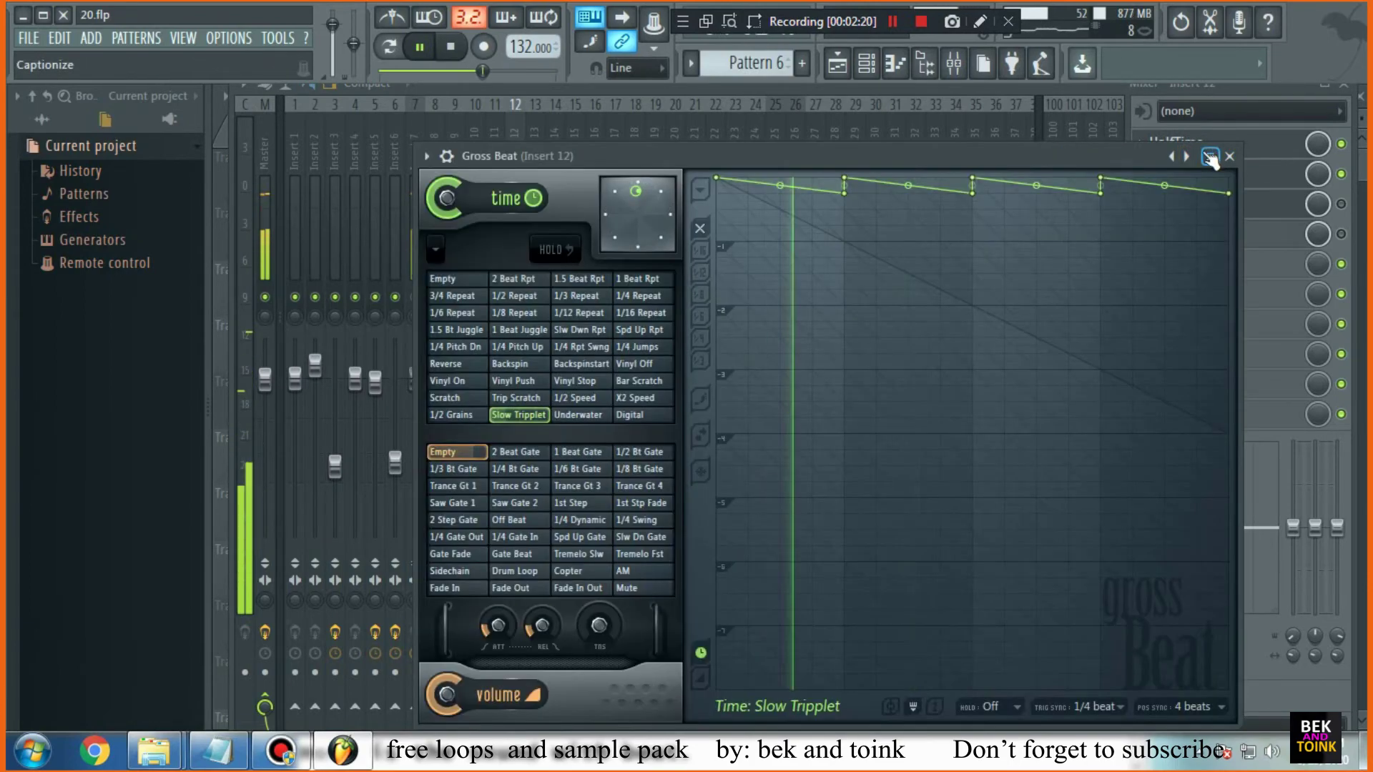
pyautogui.click(1210, 156)
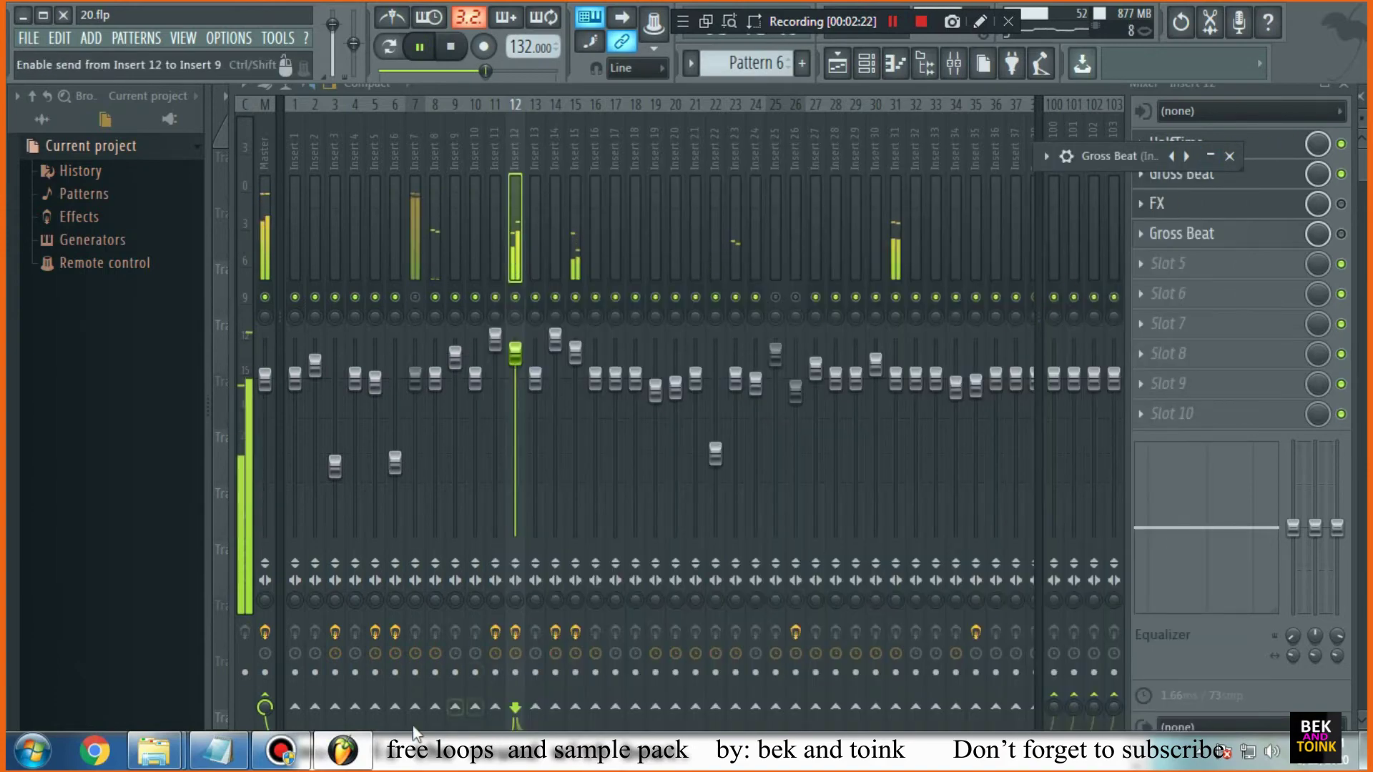
# Start a new paragraph below "now lets grind to sakura" in the bek Notepad file with the letters "cop"
pyautogui.click(217, 751)
pyautogui.scroll(-1, 696, 570)
pyautogui.click(696, 570)
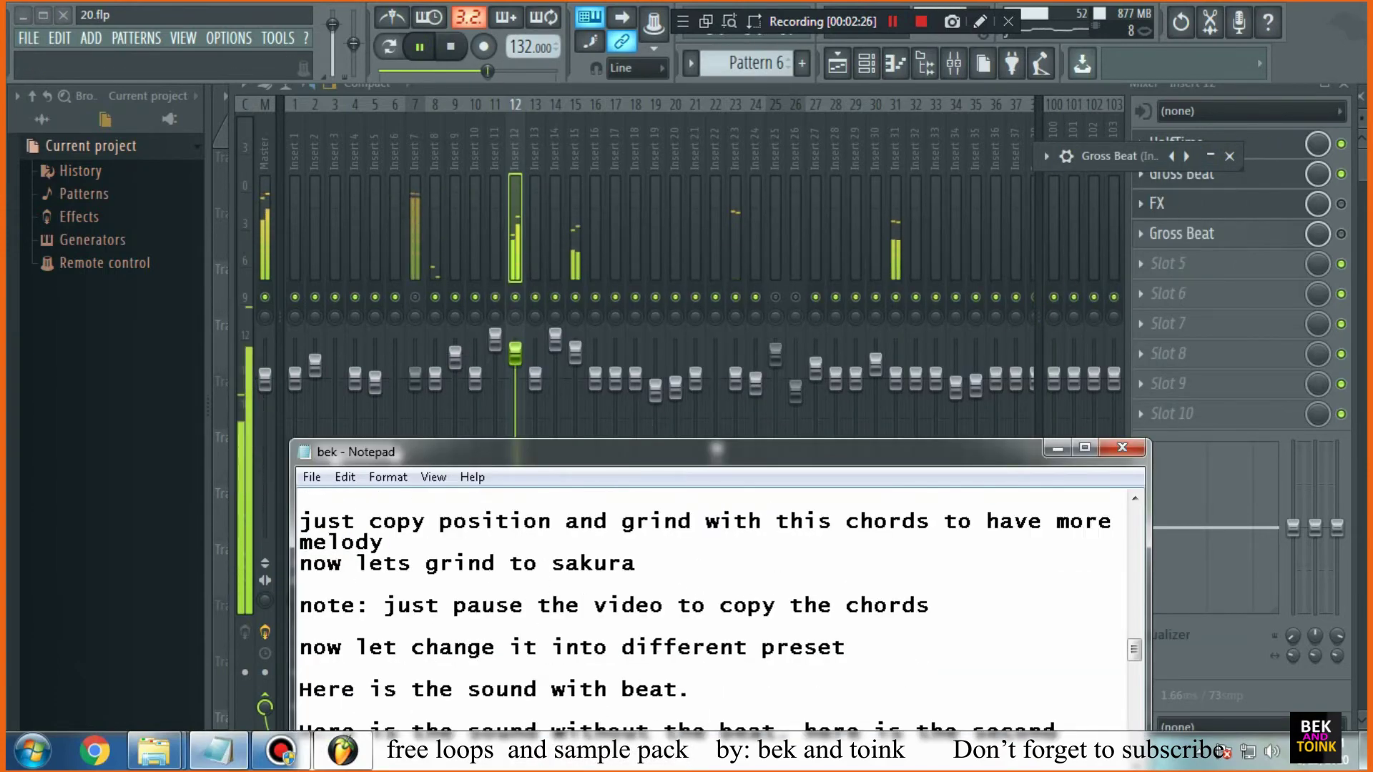
pyautogui.press('Return')
pyautogui.press('Return')
pyautogui.write('cop')
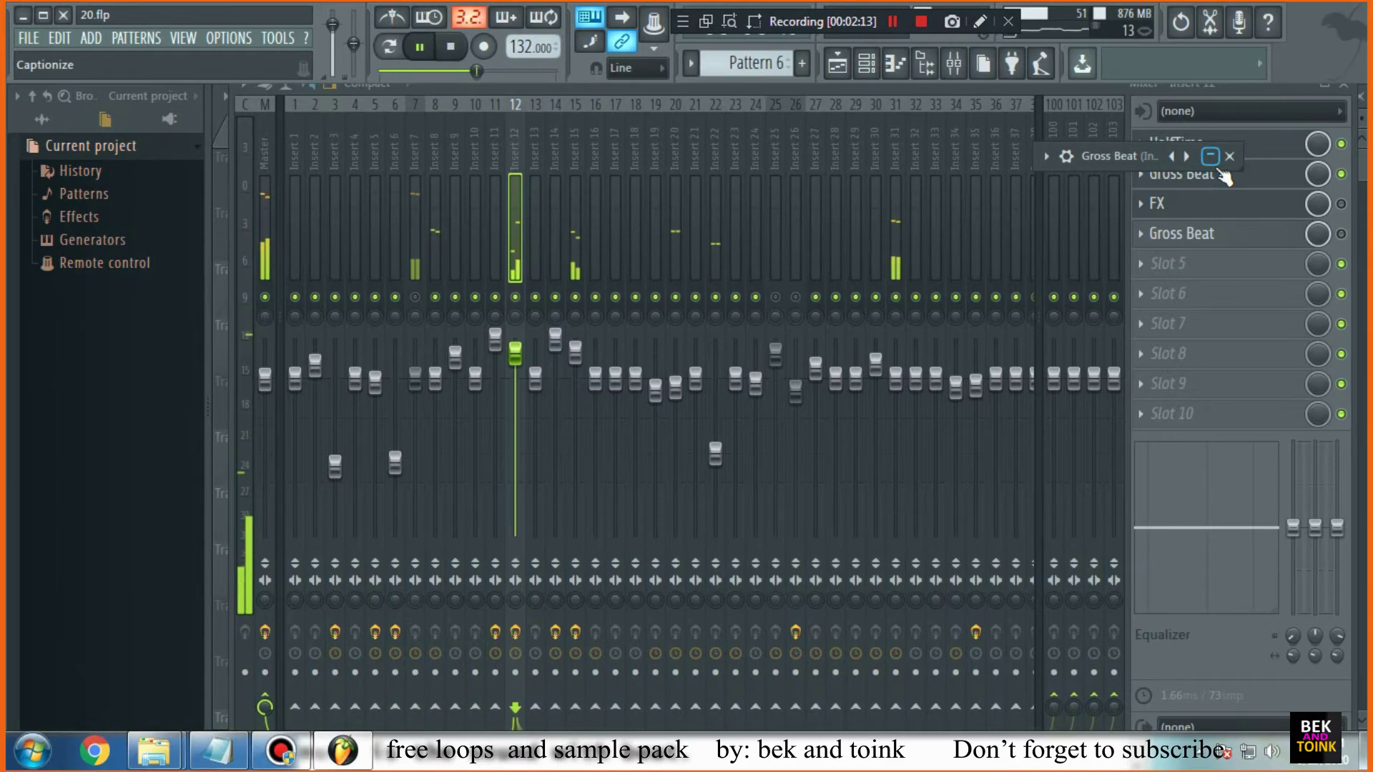
# Expand the Gross Beat window to show the Slow Tripplet preset, and collapse it again
pyautogui.click(1211, 157)
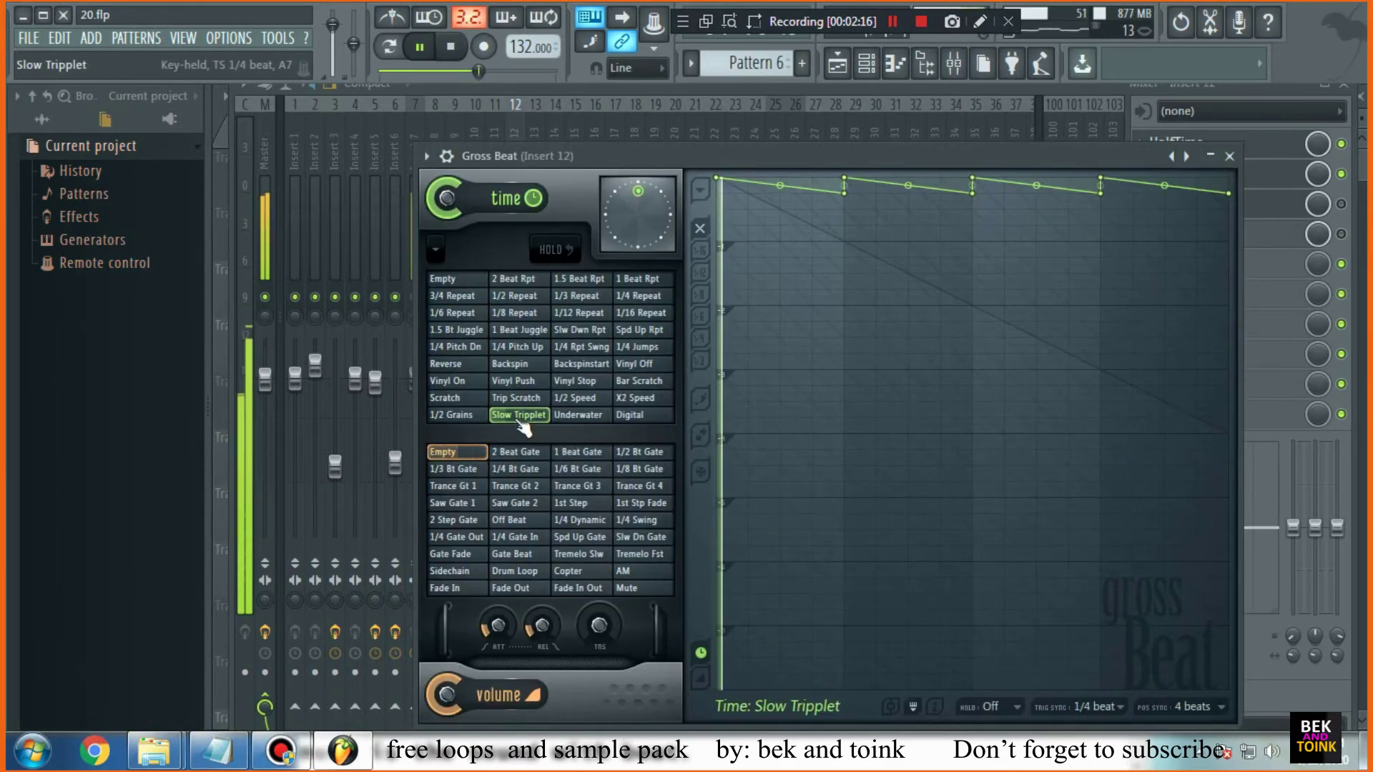
pyautogui.click(1211, 156)
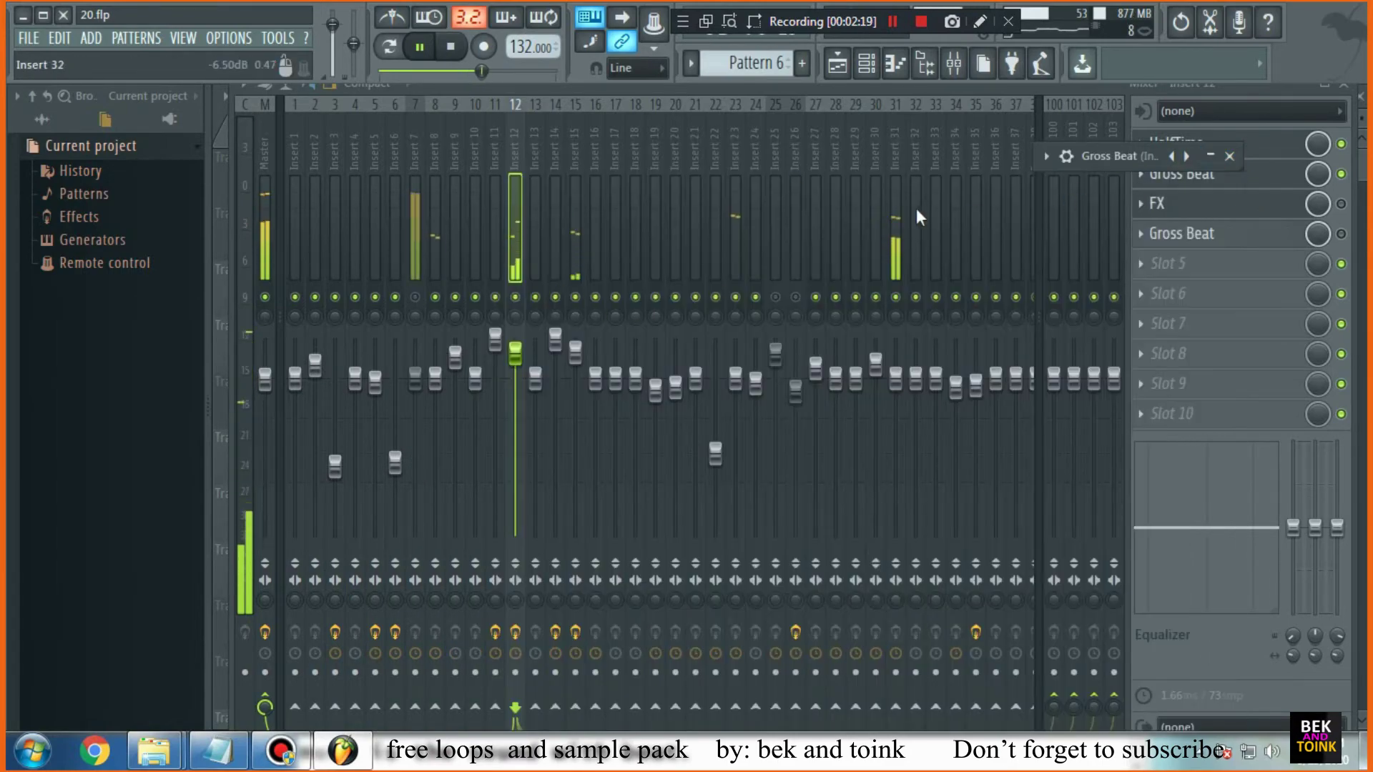
pyautogui.click(1211, 156)
pyautogui.click(1211, 156)
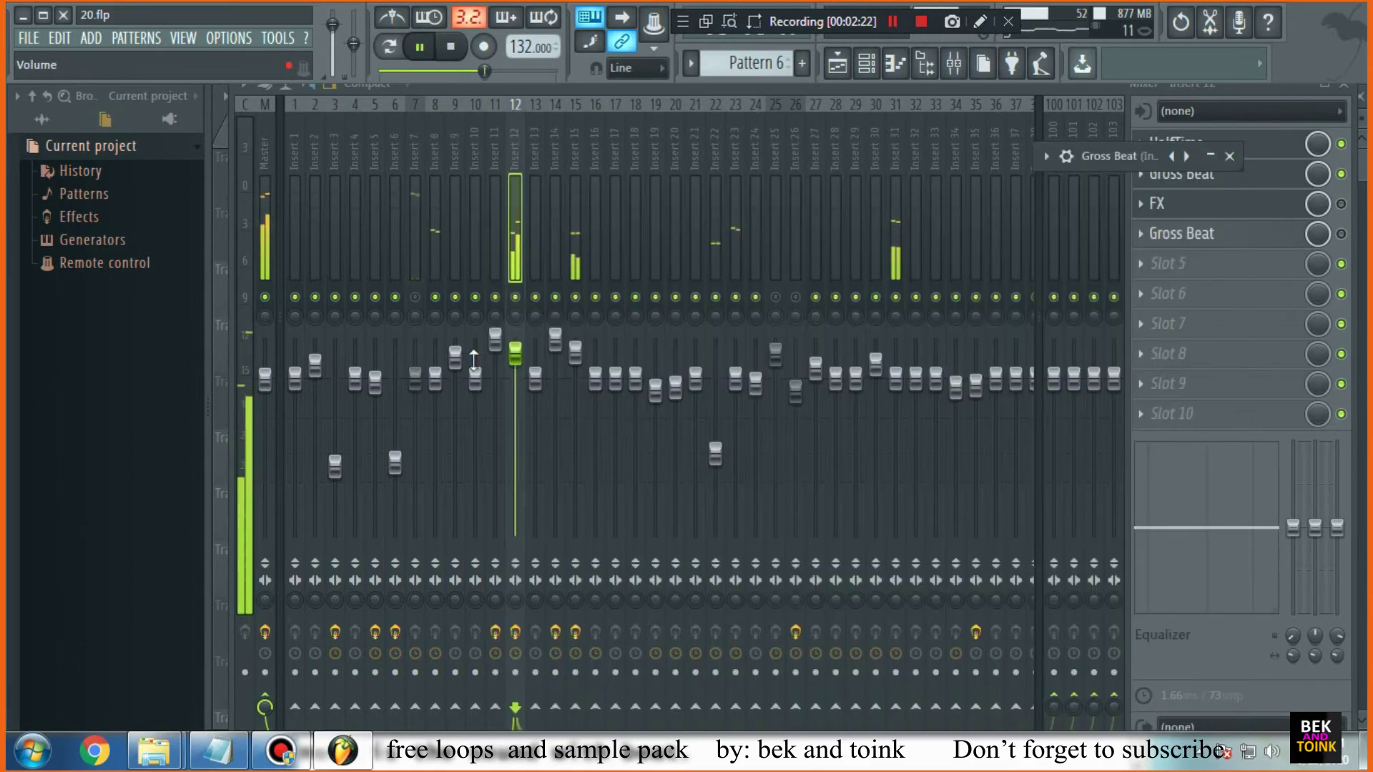
# Add the line "copy the setting" below "now lets grind to sakura" in the bek Notepad file
pyautogui.click(217, 751)
pyautogui.click(696, 570)
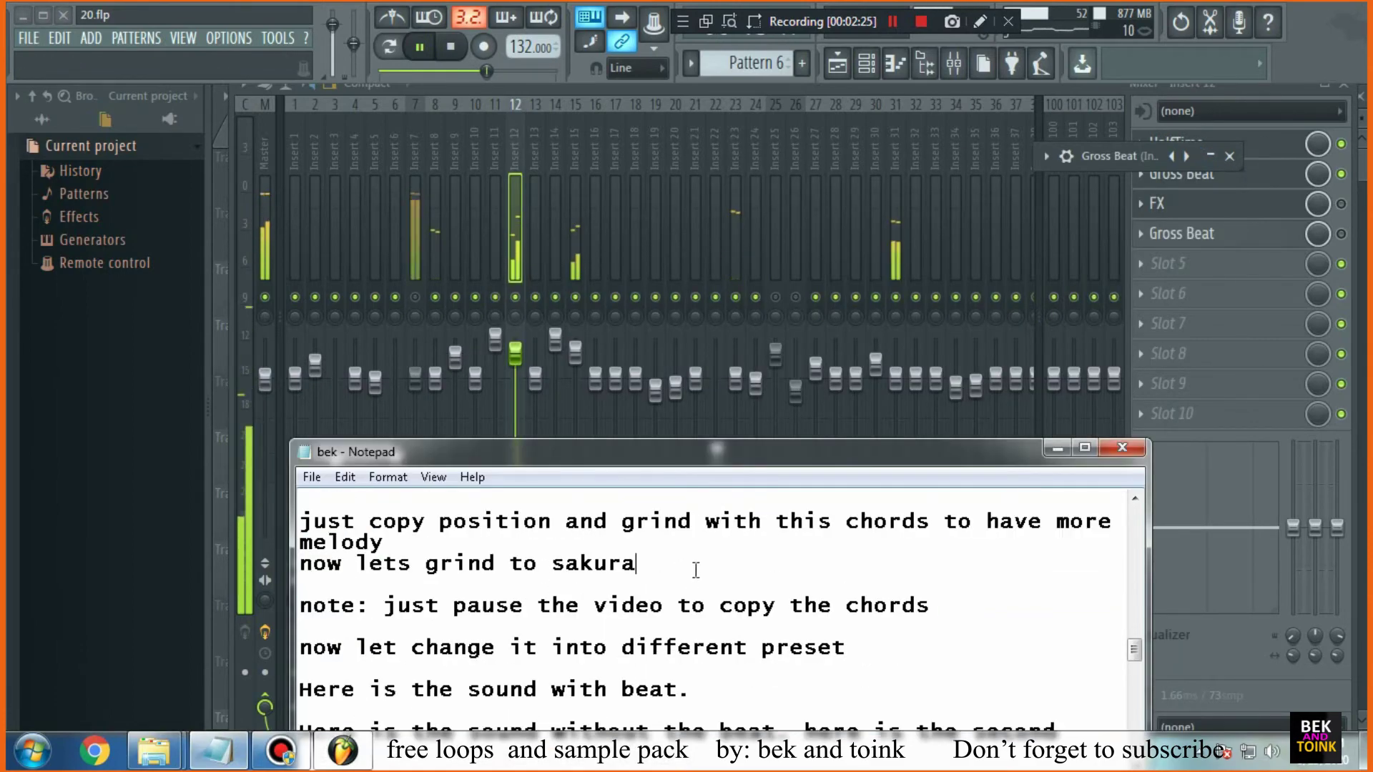
pyautogui.press('Return')
pyautogui.press('Return')
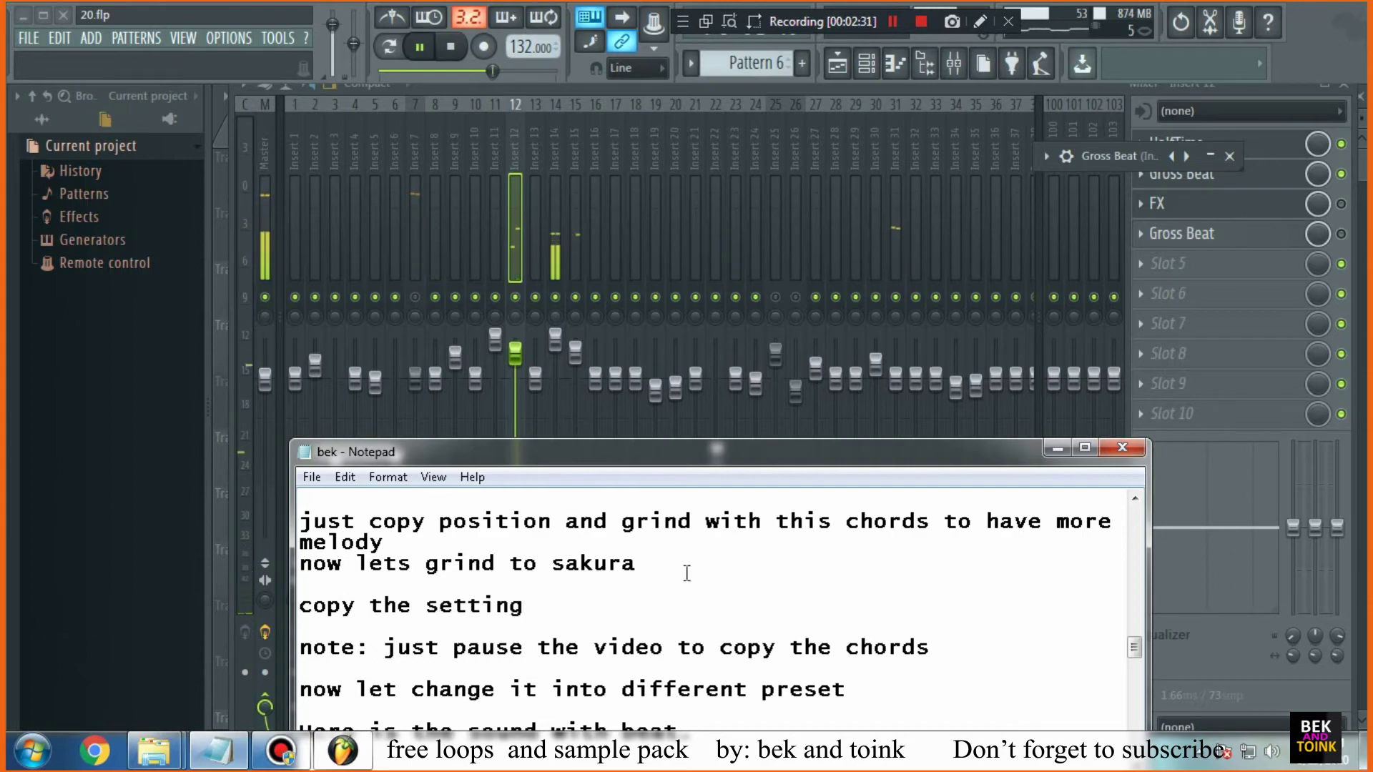
# Show the HalfTime and Gross Beat settings on mixer Insert 12, and collapse the Gross Beat window
pyautogui.click(1211, 156)
pyautogui.click(1211, 156)
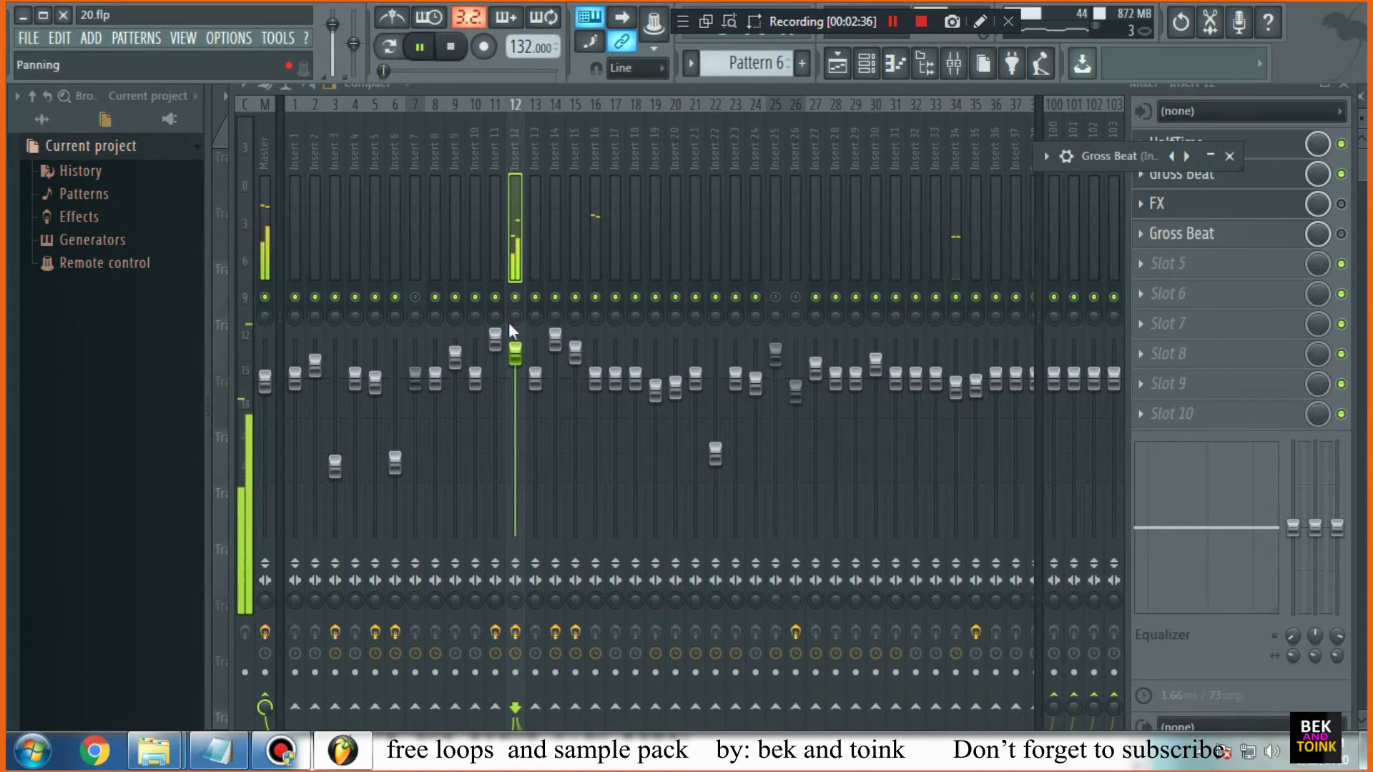
pyautogui.click(1253, 146)
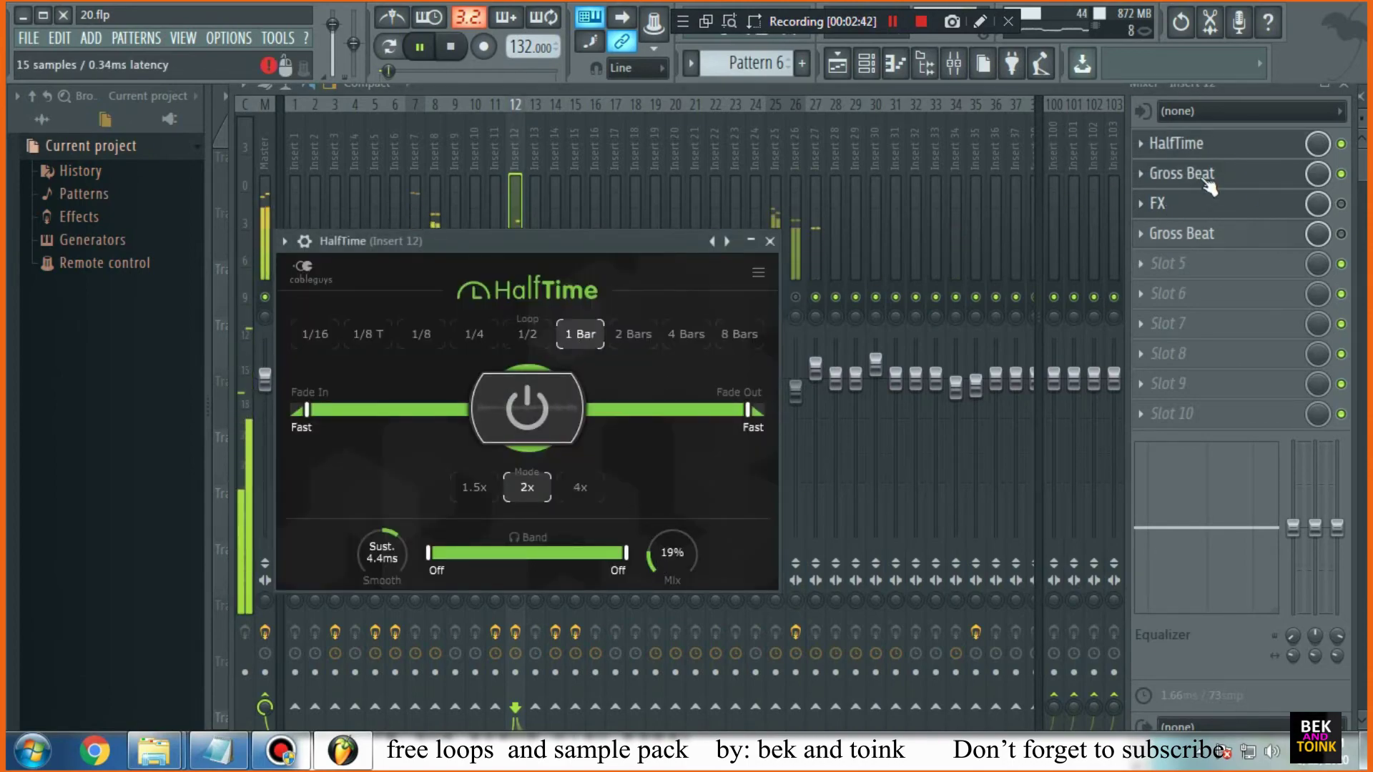
pyautogui.click(1180, 175)
pyautogui.click(1210, 156)
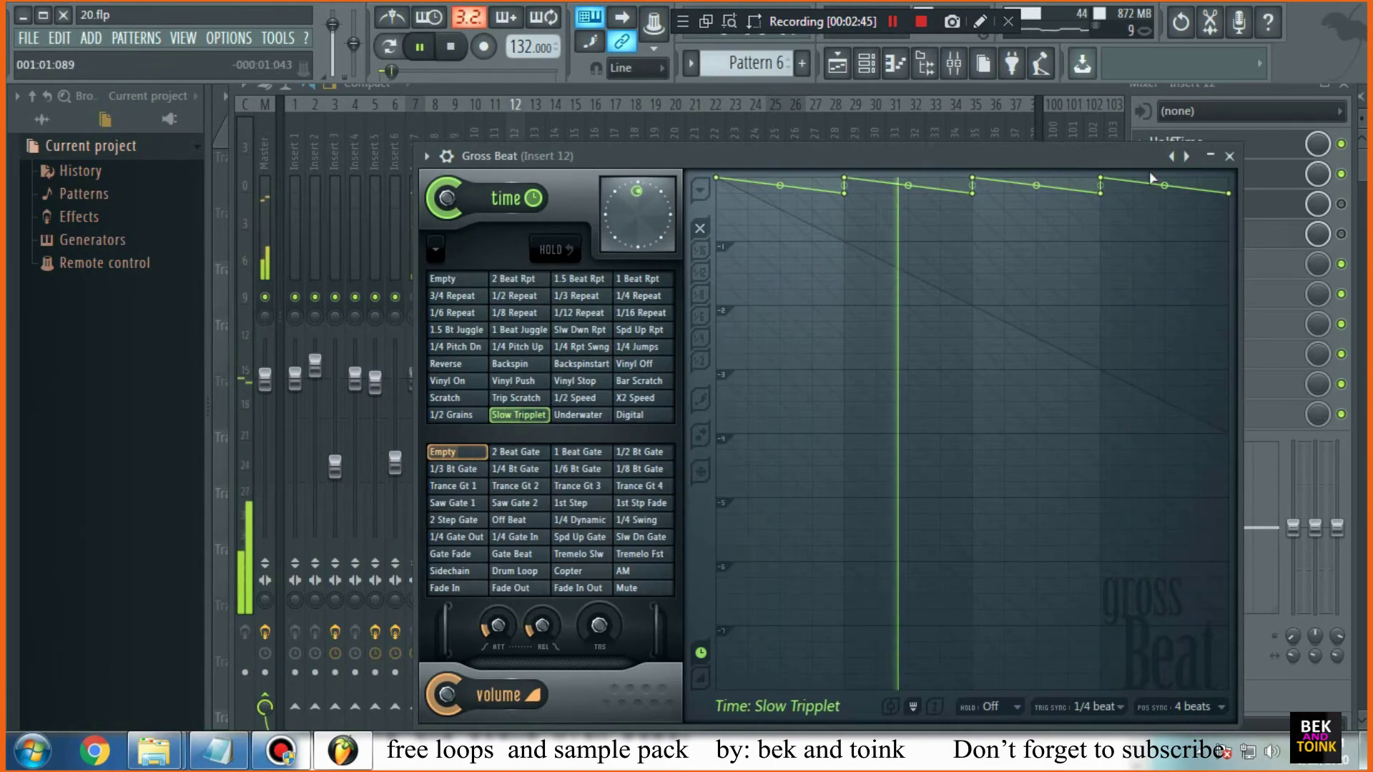
pyautogui.click(1211, 156)
# Open the Nexus #4 piano roll and move the bek Notepad window beside the melody notes
pyautogui.click(231, 748)
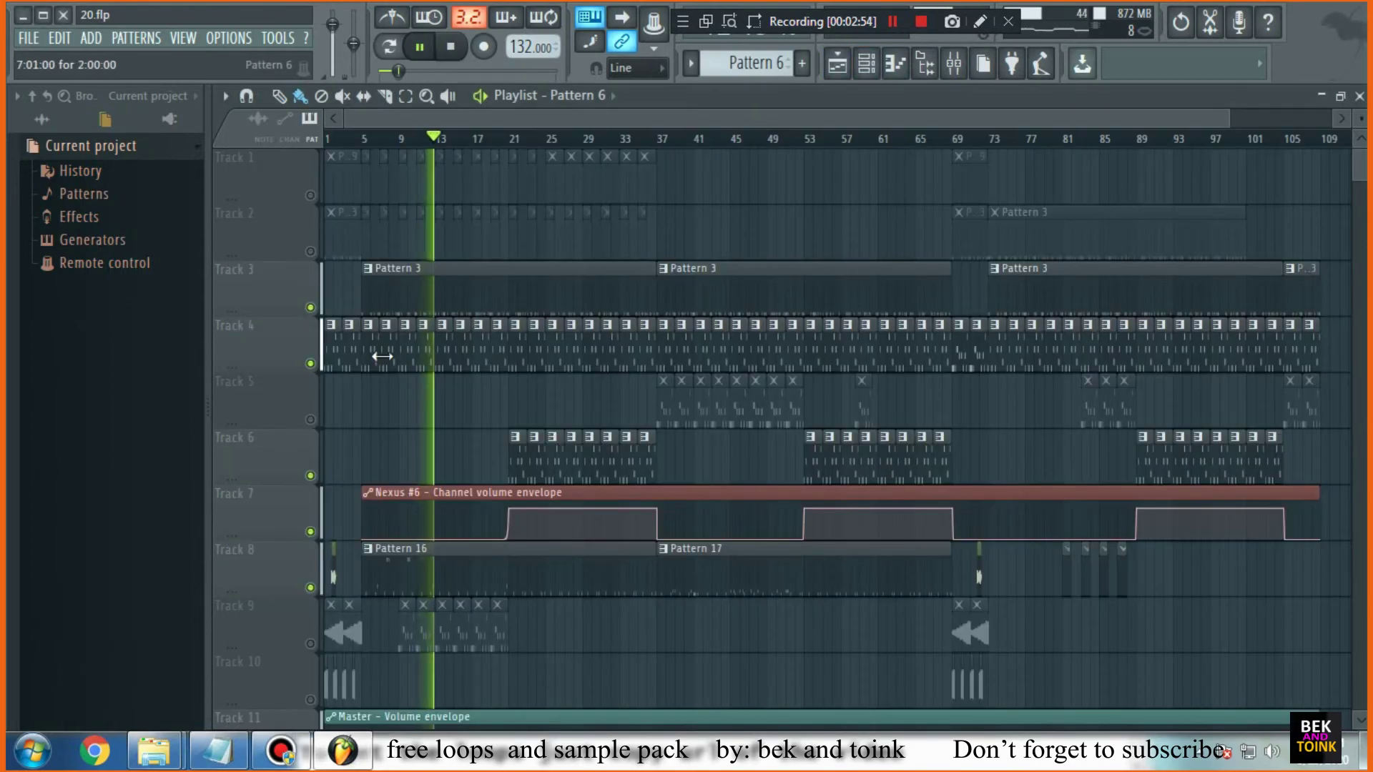
pyautogui.press('F7')
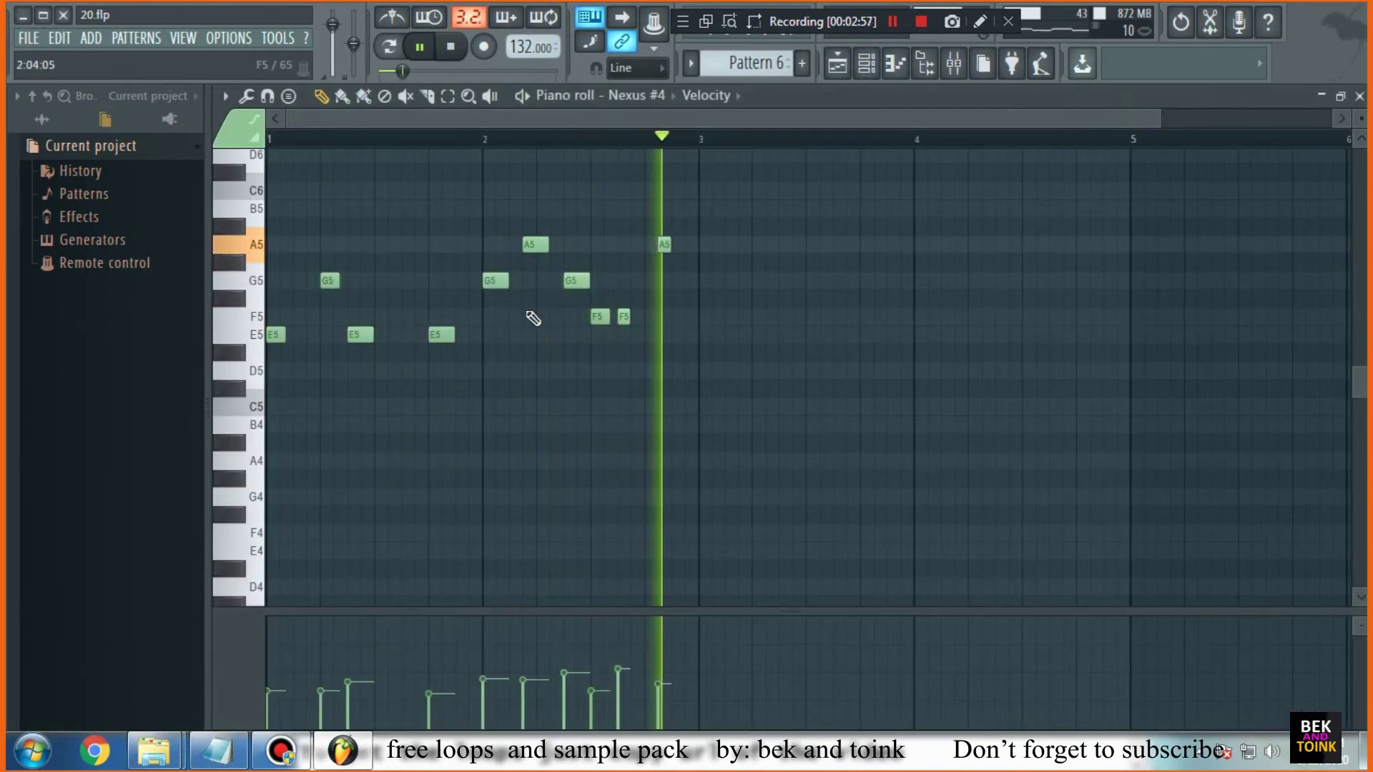
pyautogui.hotkey('alt', 'Tab')
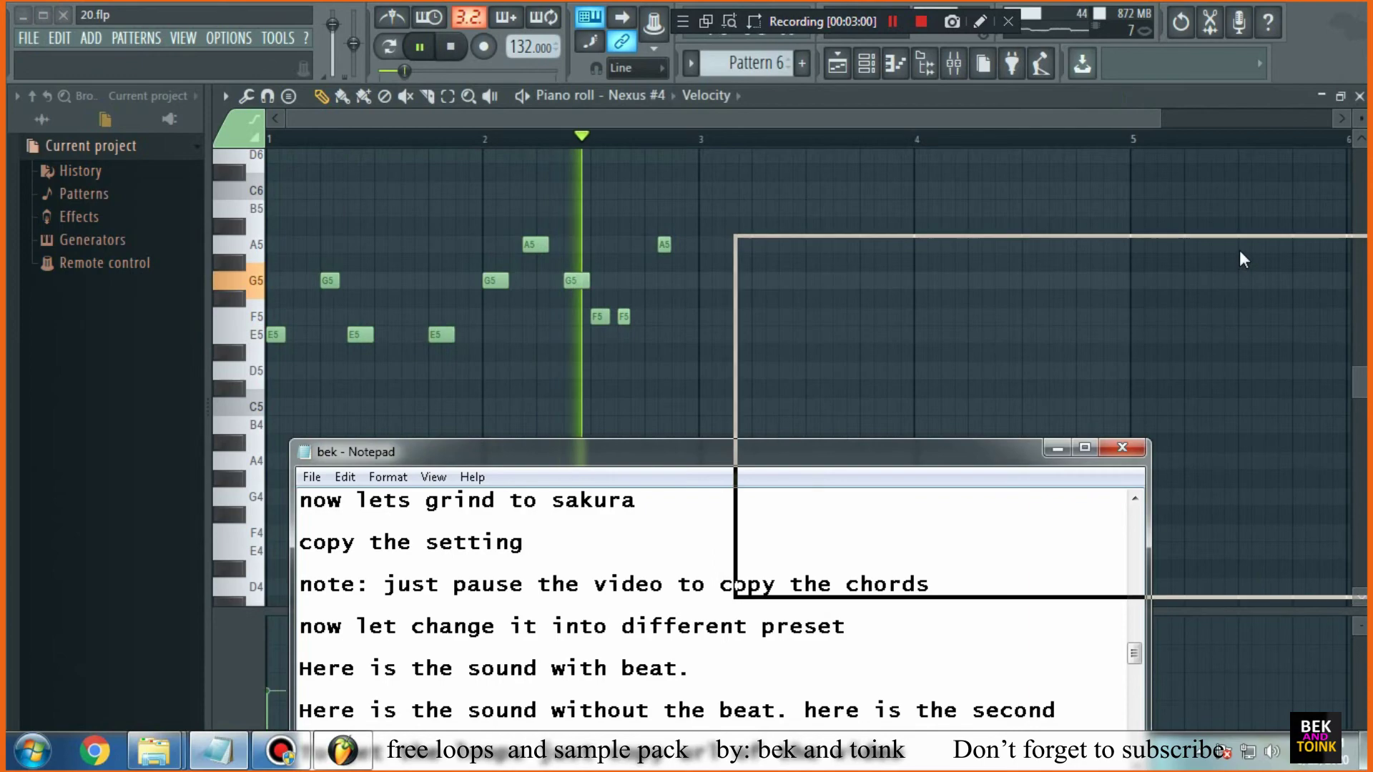
pyautogui.moveTo(1243, 259); pyautogui.dragTo(1243, 258)
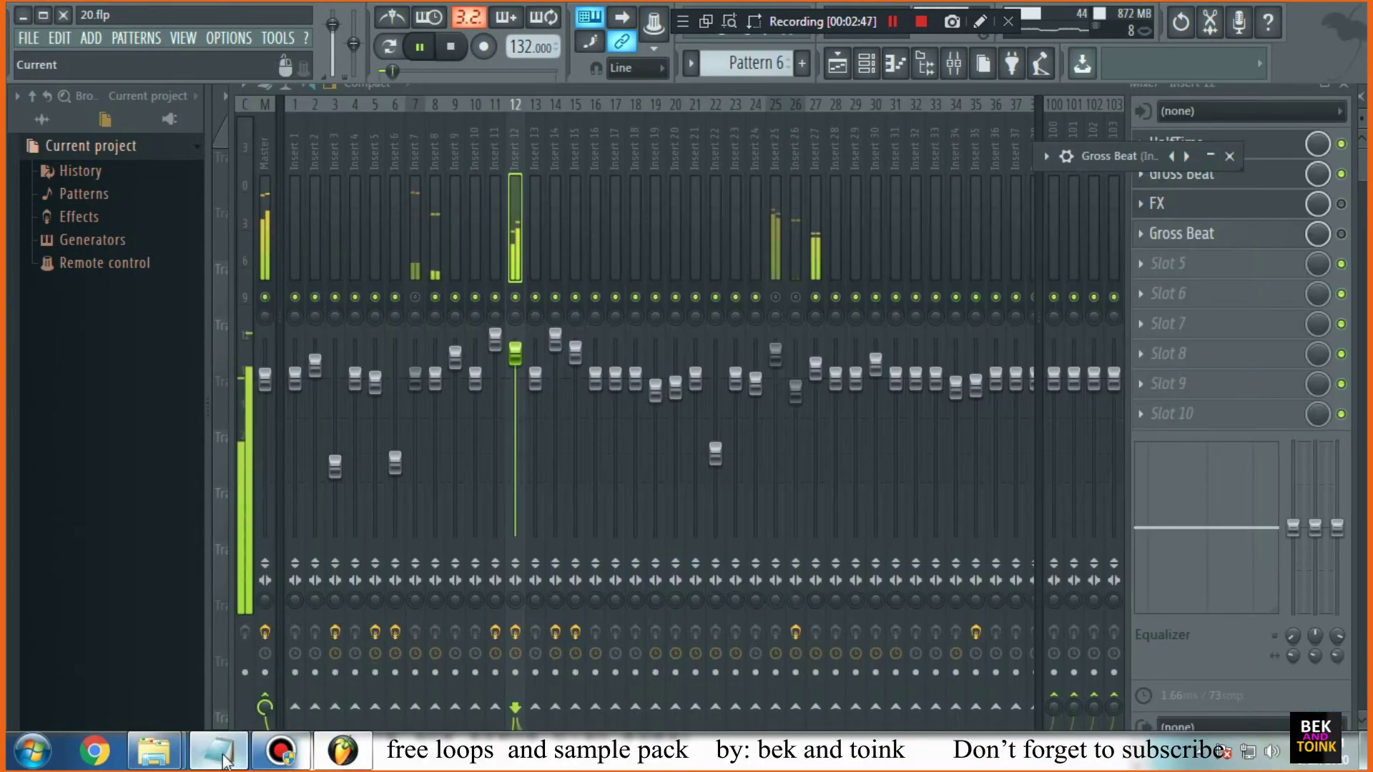
# Show the playlist and open the Track 4 melody clip in the piano roll
pyautogui.click(223, 760)
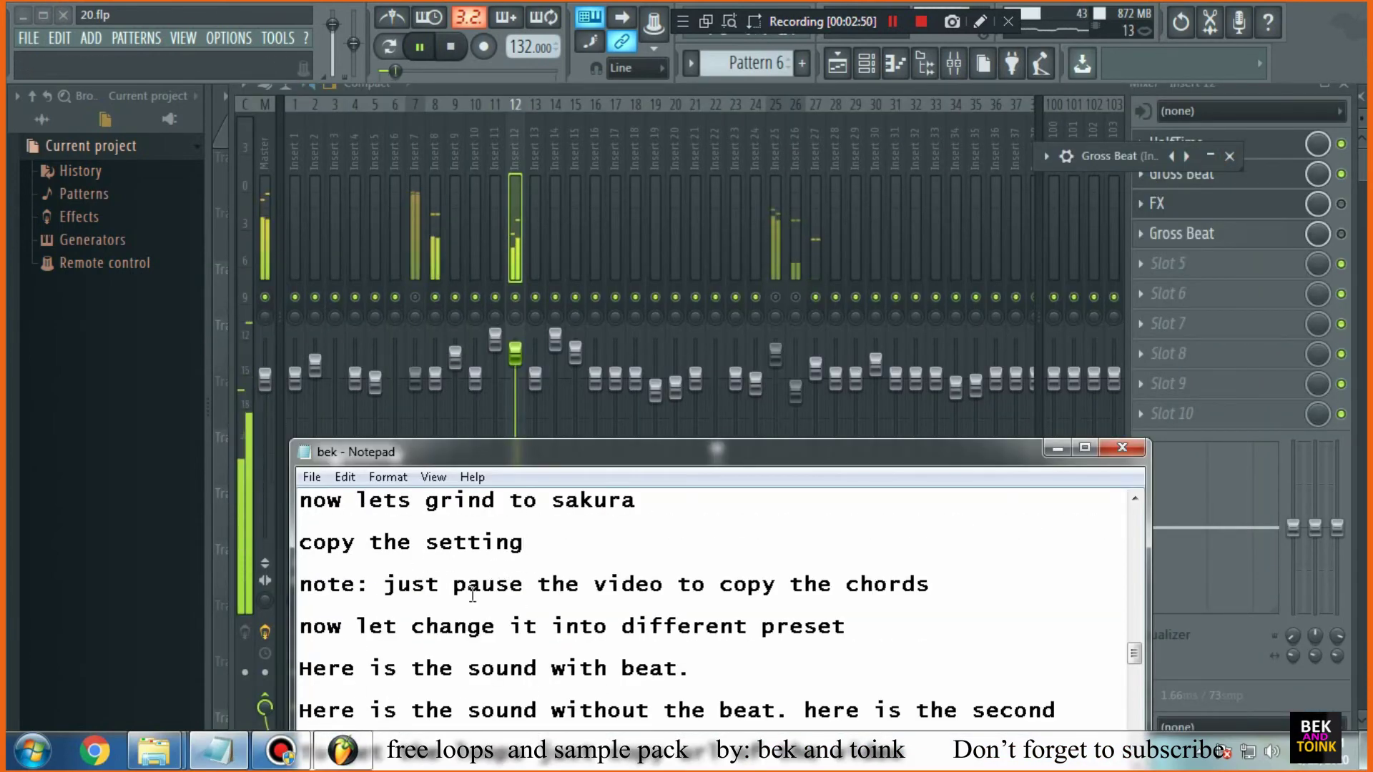
pyautogui.click(838, 62)
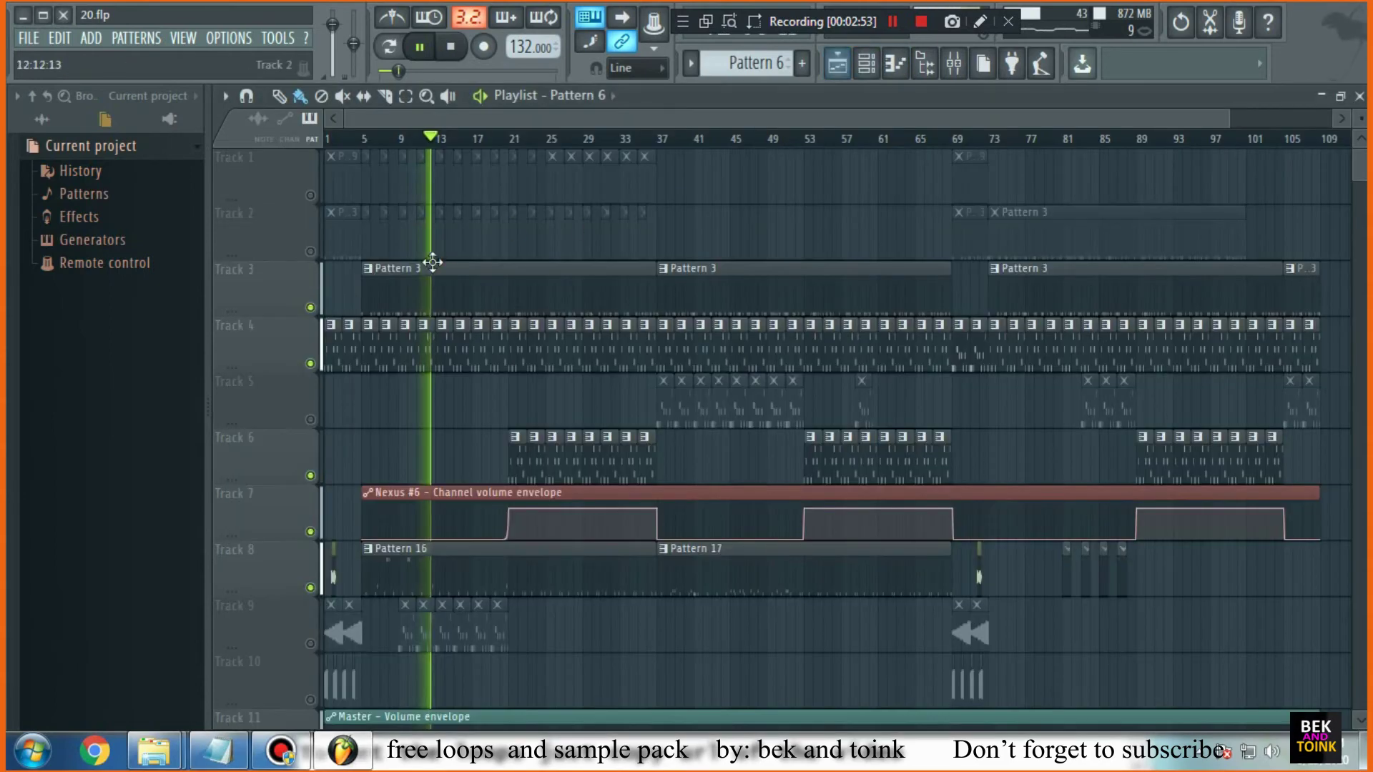
pyautogui.doubleClick(385, 356)
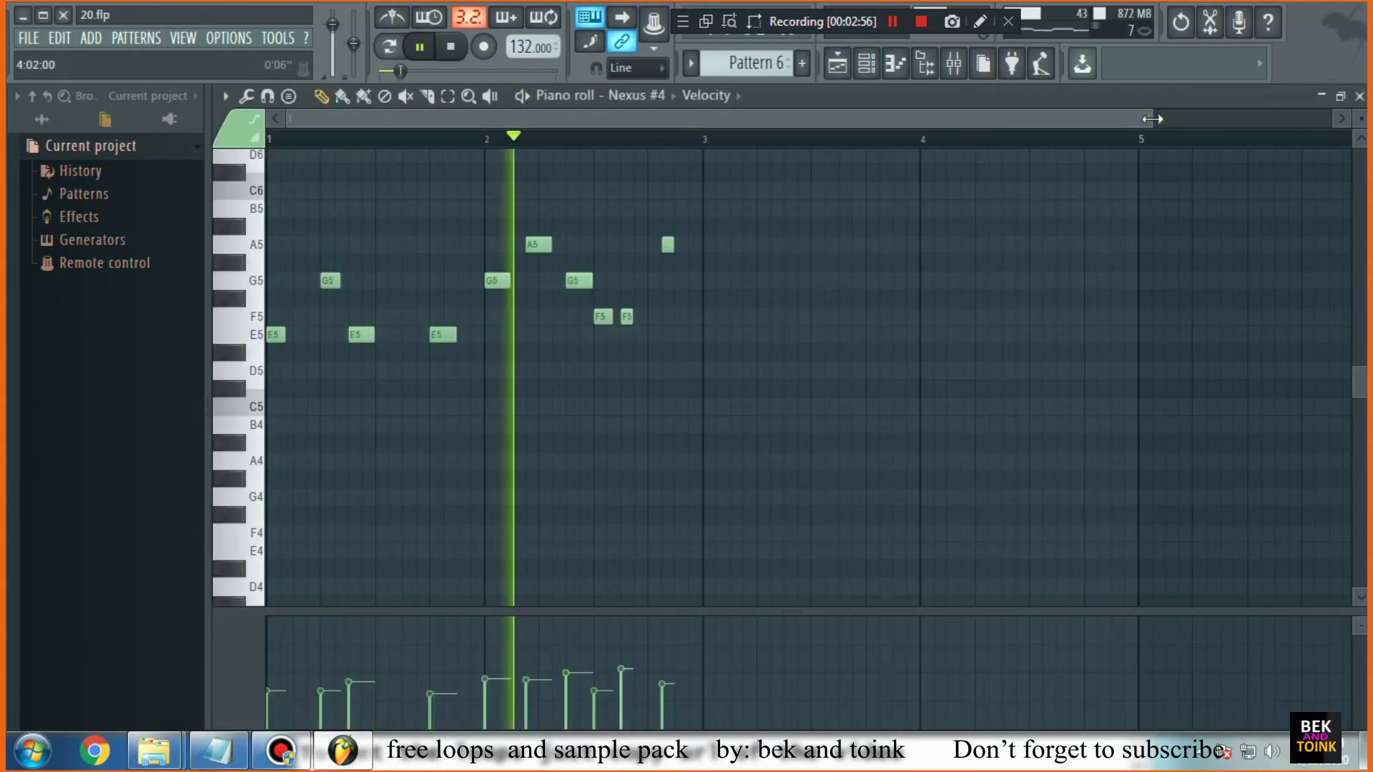
# Place the bek Notepad window beside the melody notes and highlight "just pause the video to copy the chords" in its note
pyautogui.click(216, 750)
pyautogui.moveTo(804, 469); pyautogui.dragTo(1245, 246)
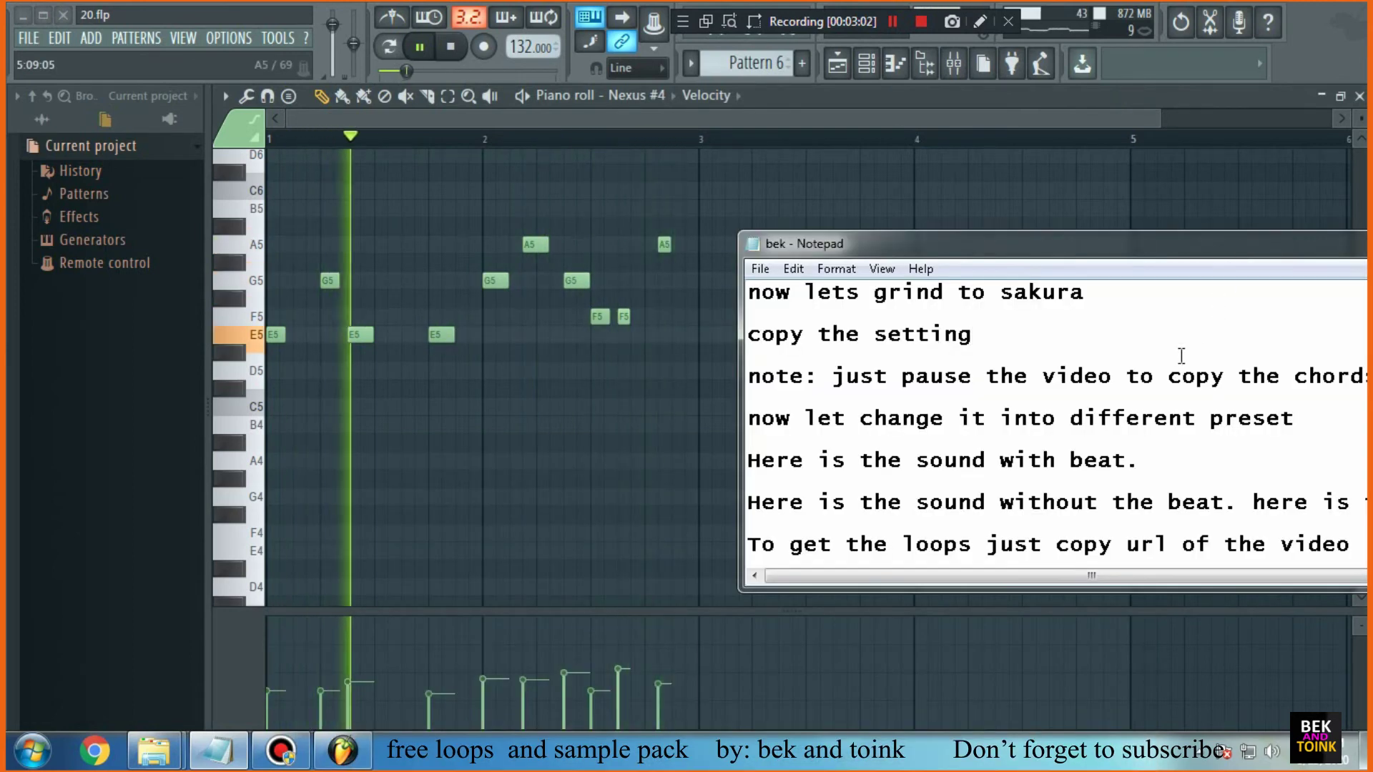
pyautogui.scroll(-2, 984, 469)
pyautogui.scroll(2, 984, 472)
pyautogui.moveTo(832, 376); pyautogui.dragTo(1369, 393)
pyautogui.moveTo(1001, 248)
pyautogui.mouseDown()
pyautogui.moveTo(1007, 374)
pyautogui.moveTo(1007, 260)
pyautogui.mouseUp()
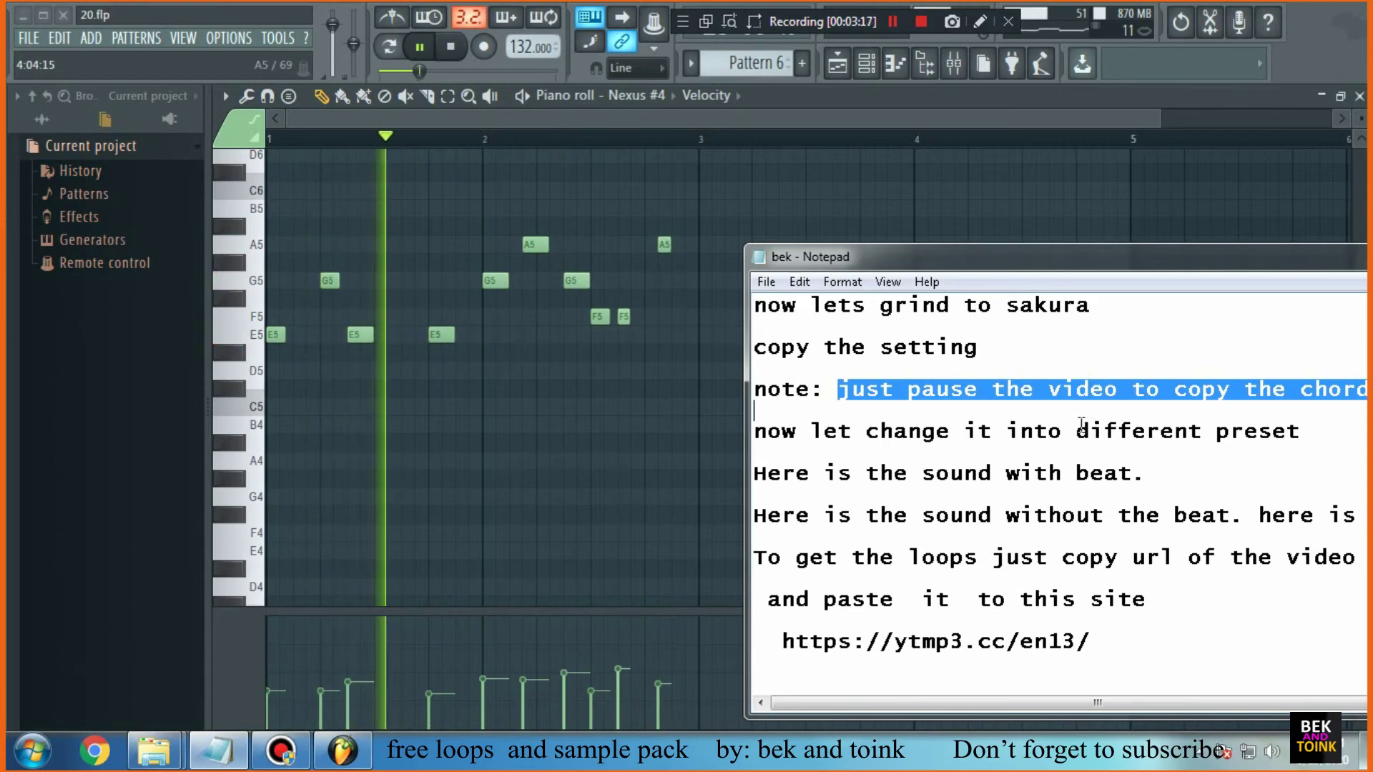
# Return to the playlist and stop the playback
pyautogui.click(870, 64)
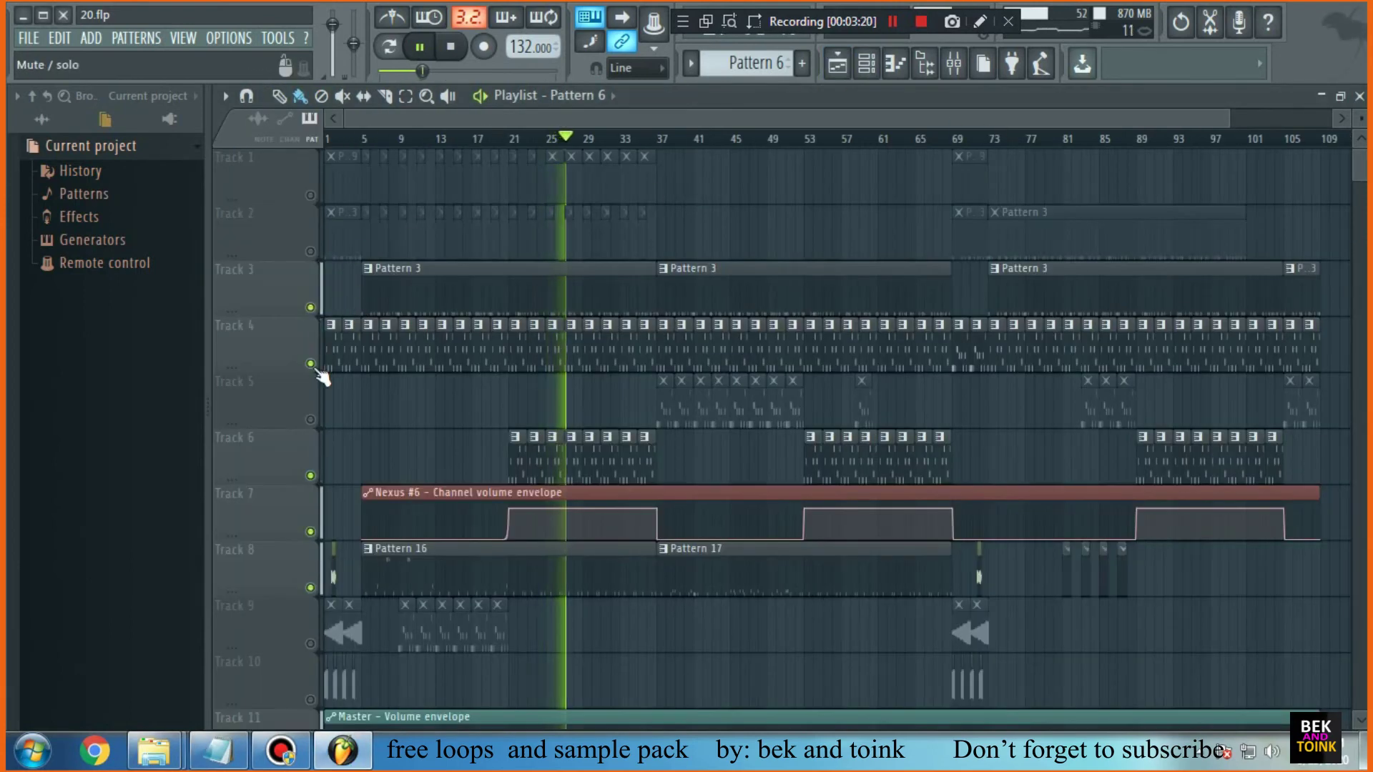
pyautogui.click(458, 58)
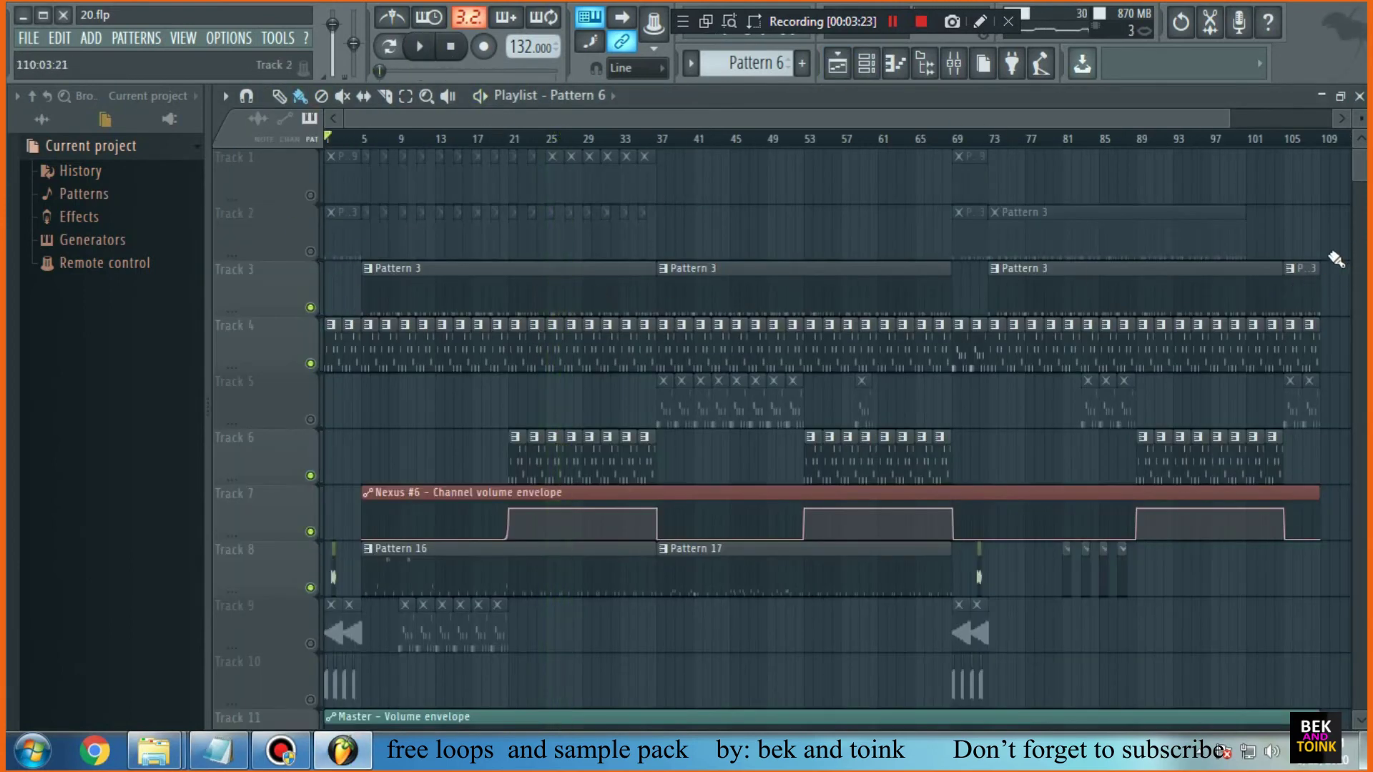
# Mute playlist Tracks 3, 6, 7, 8, 11 through 14 and 16, leaving Track 4 active
pyautogui.click(310, 307)
pyautogui.scroll(-2, 288, 423)
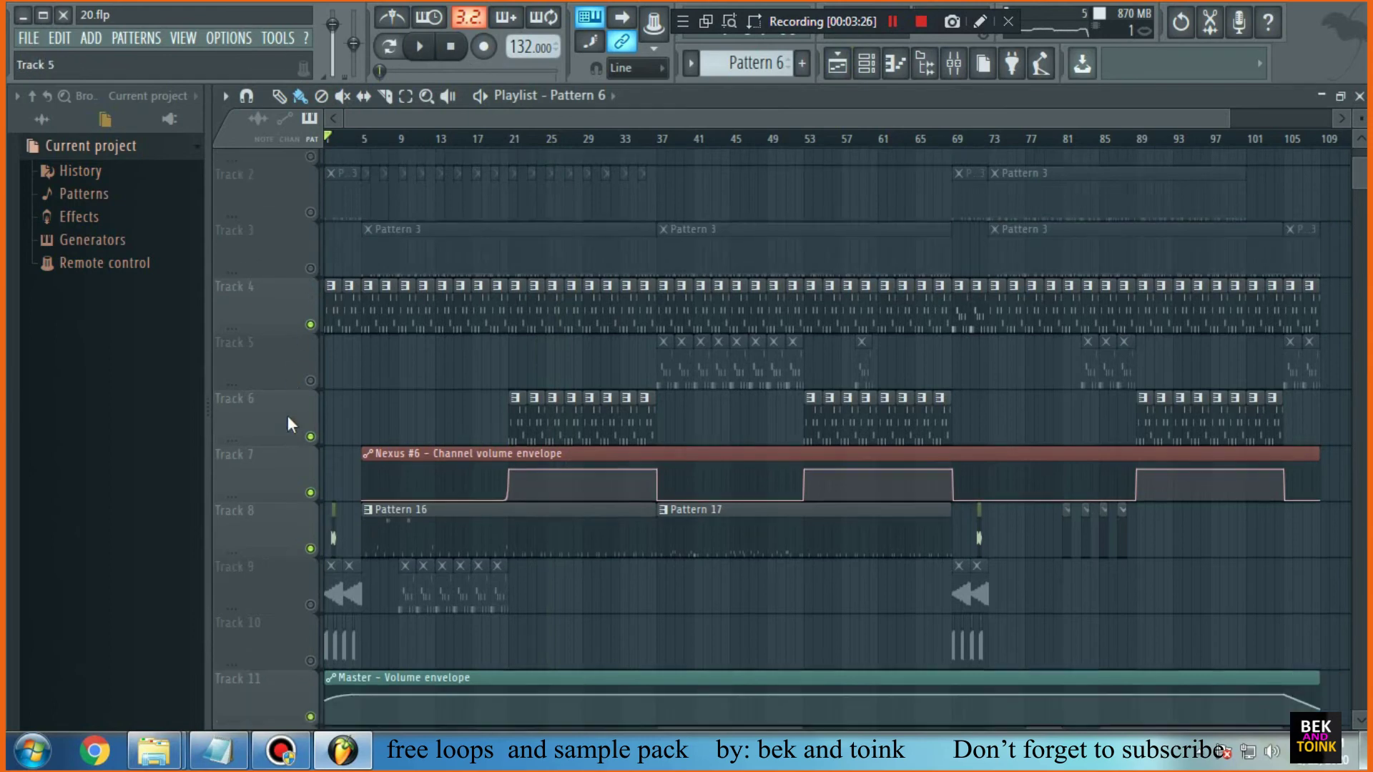
pyautogui.click(309, 363)
pyautogui.click(310, 421)
pyautogui.click(310, 476)
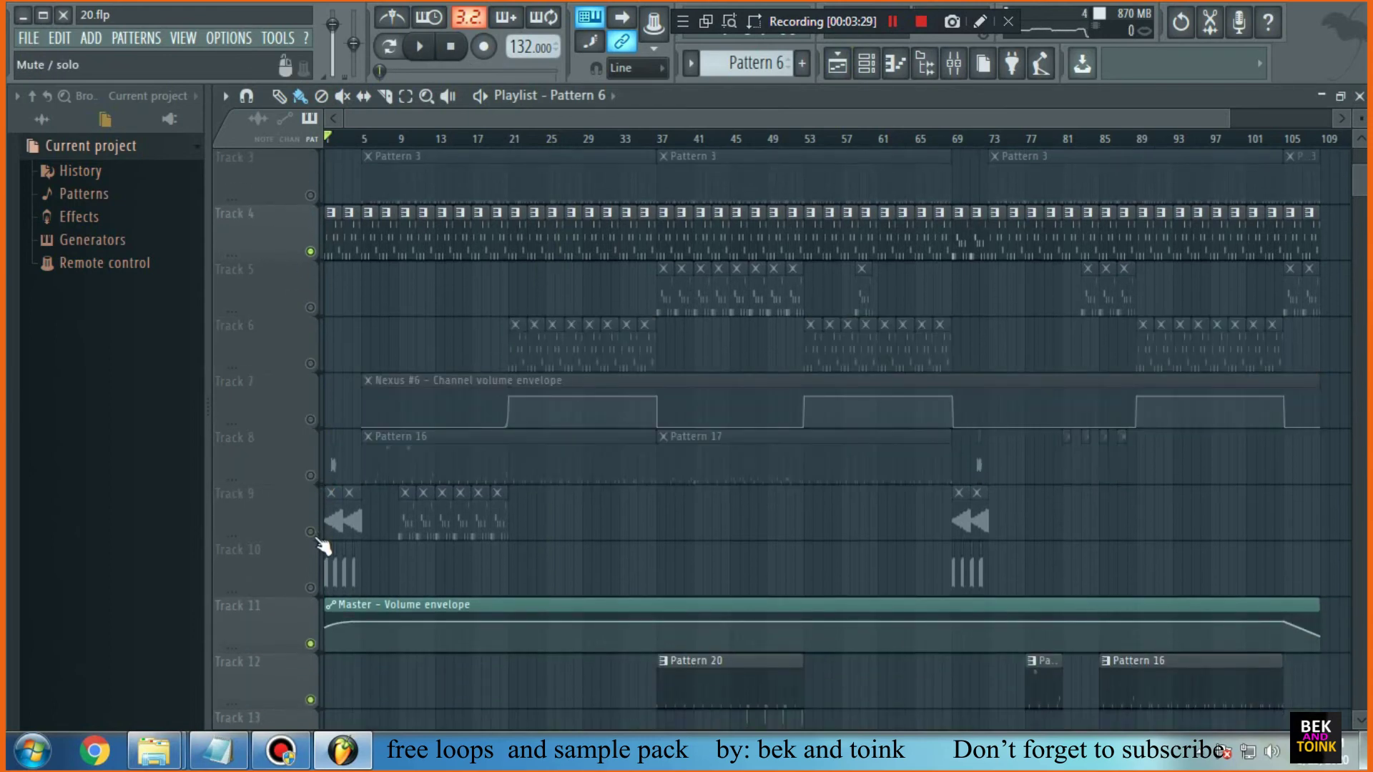
pyautogui.scroll(-1, 311, 501)
pyautogui.click(310, 588)
pyautogui.scroll(-2, 311, 573)
pyautogui.click(309, 532)
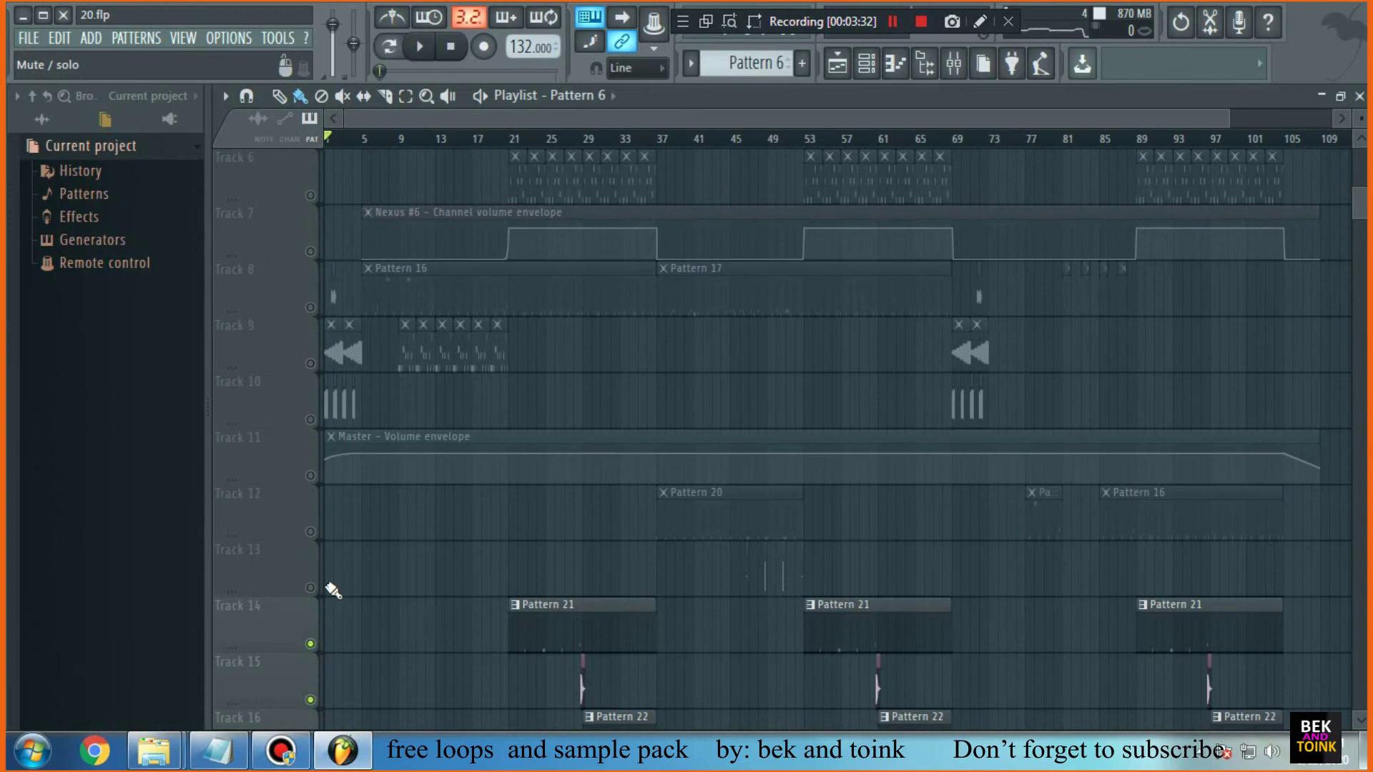
pyautogui.scroll(-1, 332, 590)
pyautogui.click(309, 588)
pyautogui.scroll(-2, 337, 586)
pyautogui.click(310, 588)
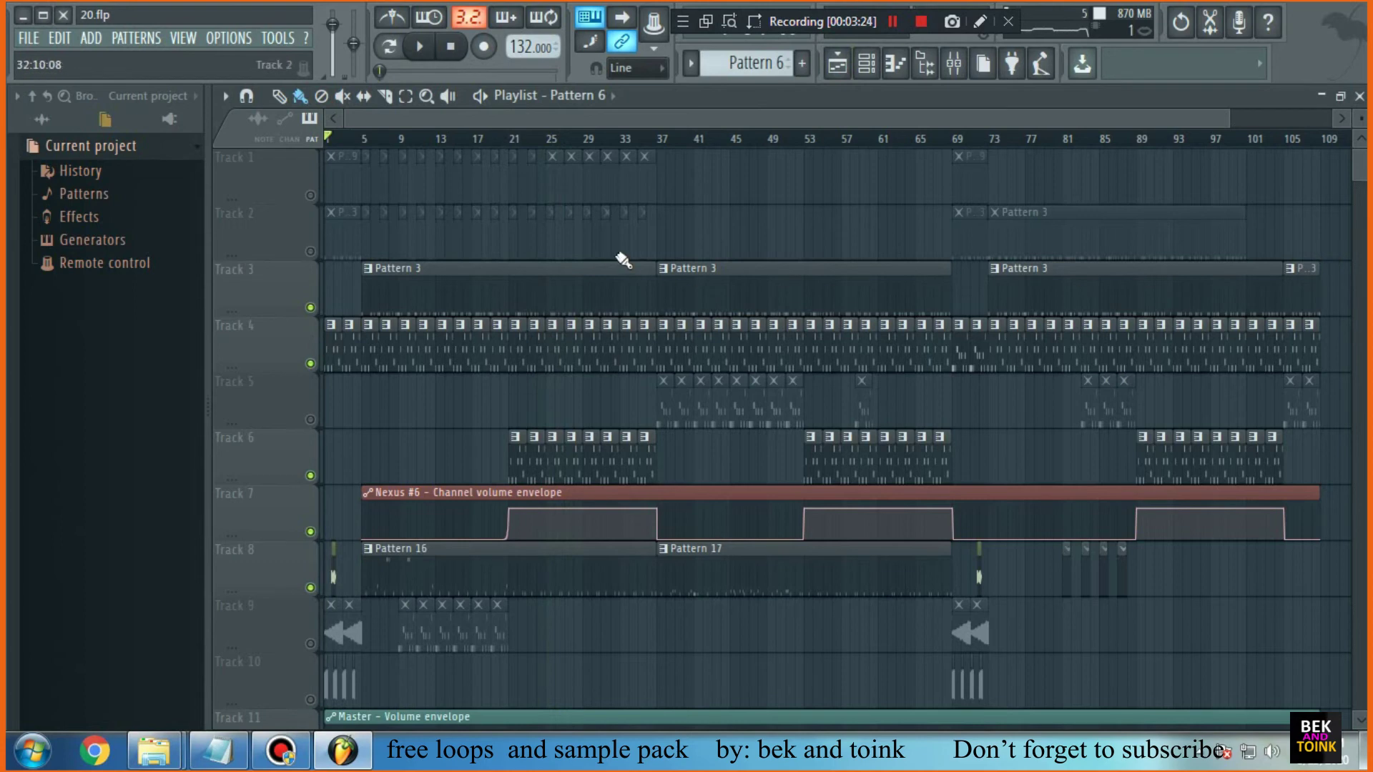
# Mute playlist Tracks 3, 6, 7, 8 and 11
pyautogui.click(310, 308)
pyautogui.scroll(-2, 300, 372)
pyautogui.click(310, 364)
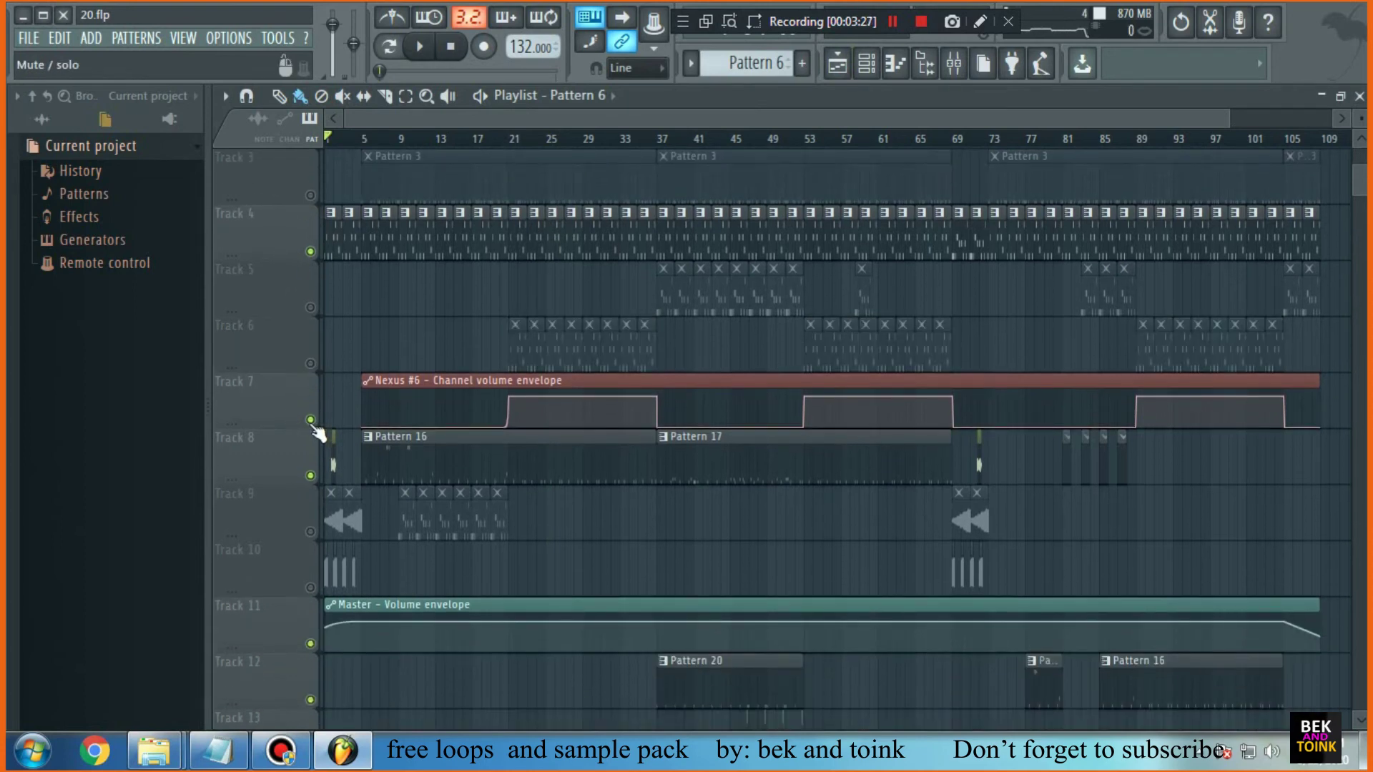
pyautogui.click(309, 420)
pyautogui.click(310, 475)
pyautogui.scroll(-1, 326, 597)
pyautogui.click(310, 588)
# Mute playlist Tracks 12 through 16 and Track 18
pyautogui.scroll(-2, 309, 587)
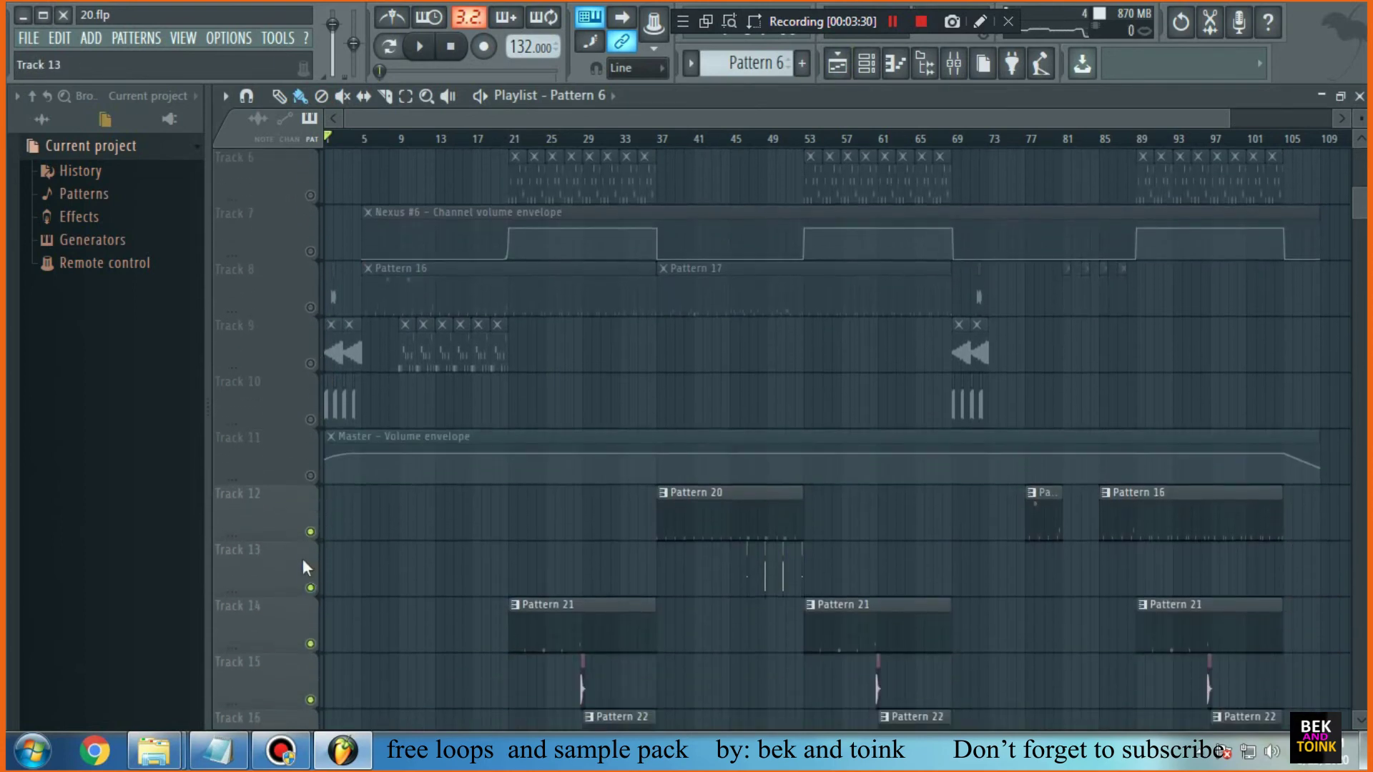
pyautogui.click(310, 530)
pyautogui.click(310, 587)
pyautogui.scroll(-1, 336, 586)
pyautogui.click(310, 588)
pyautogui.scroll(-2, 336, 562)
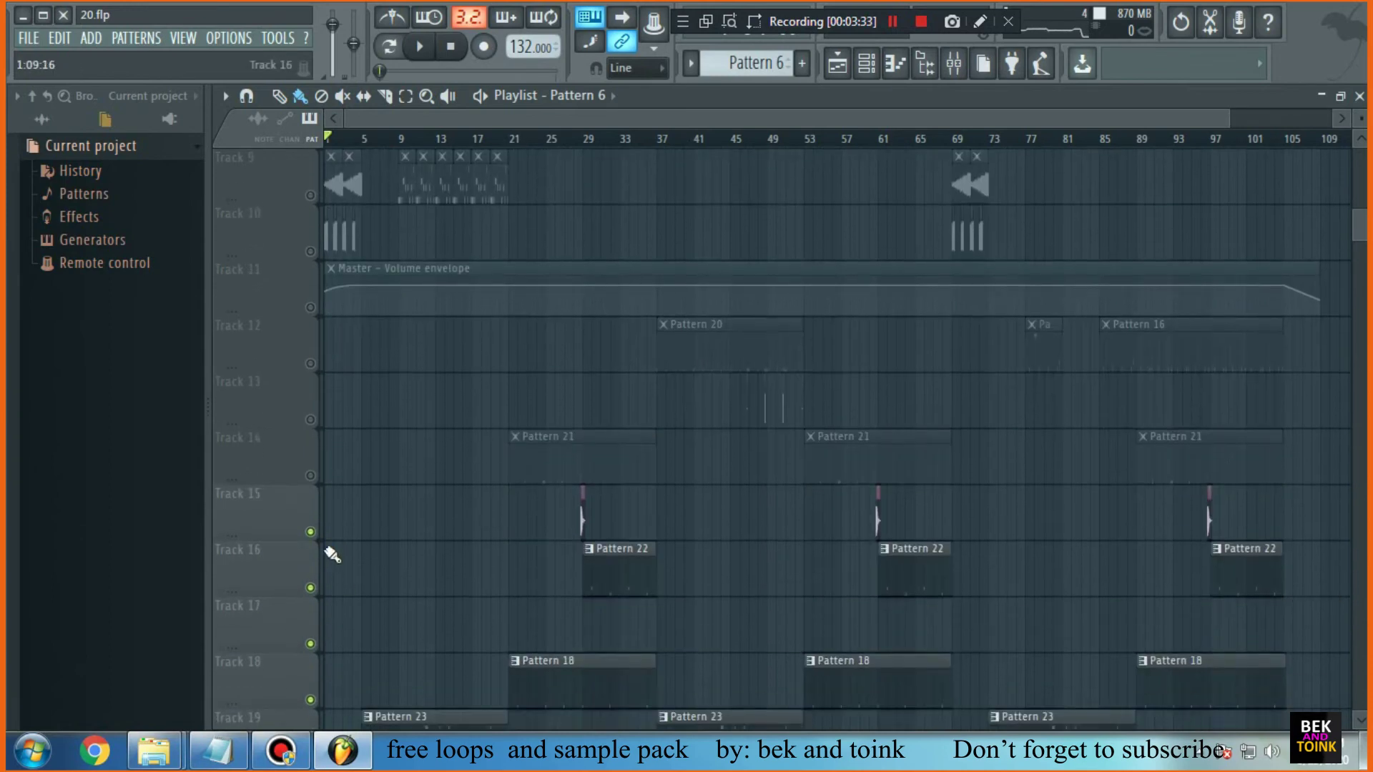
pyautogui.click(309, 587)
pyautogui.scroll(-2, 329, 579)
pyautogui.click(310, 588)
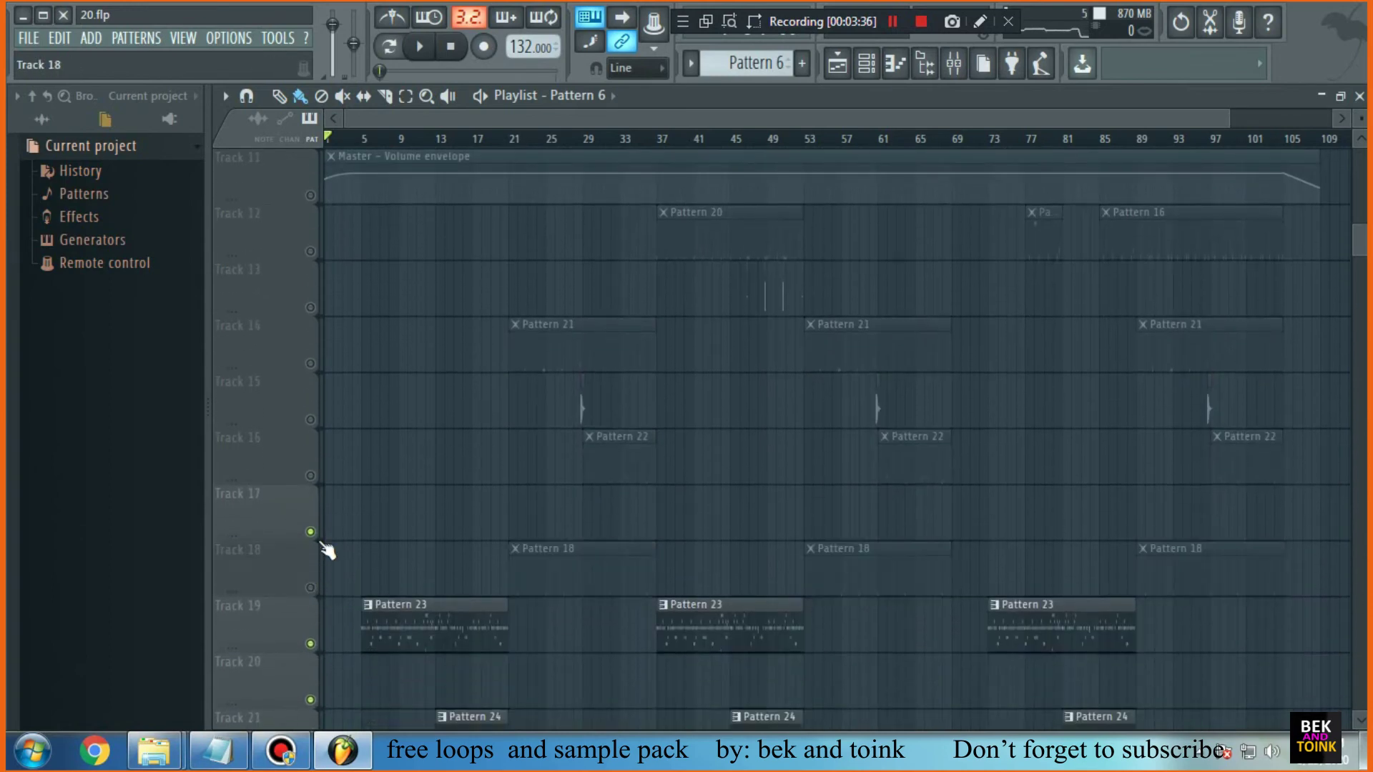
# Mute playlist Tracks 19 through 23
pyautogui.scroll(-2, 318, 541)
pyautogui.click(310, 531)
pyautogui.scroll(-2, 331, 554)
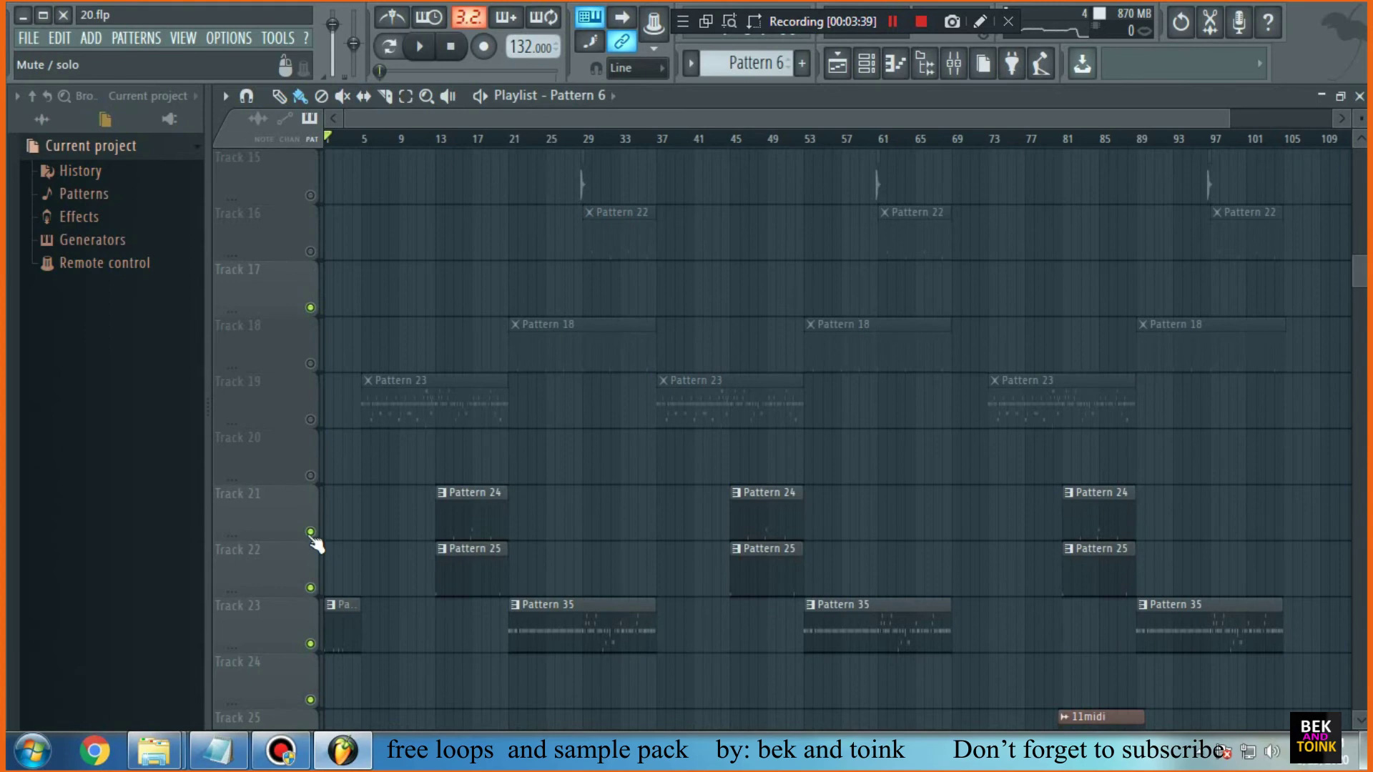
pyautogui.click(310, 531)
pyautogui.scroll(-2, 319, 544)
pyautogui.click(310, 475)
pyautogui.click(310, 532)
pyautogui.scroll(-2, 341, 531)
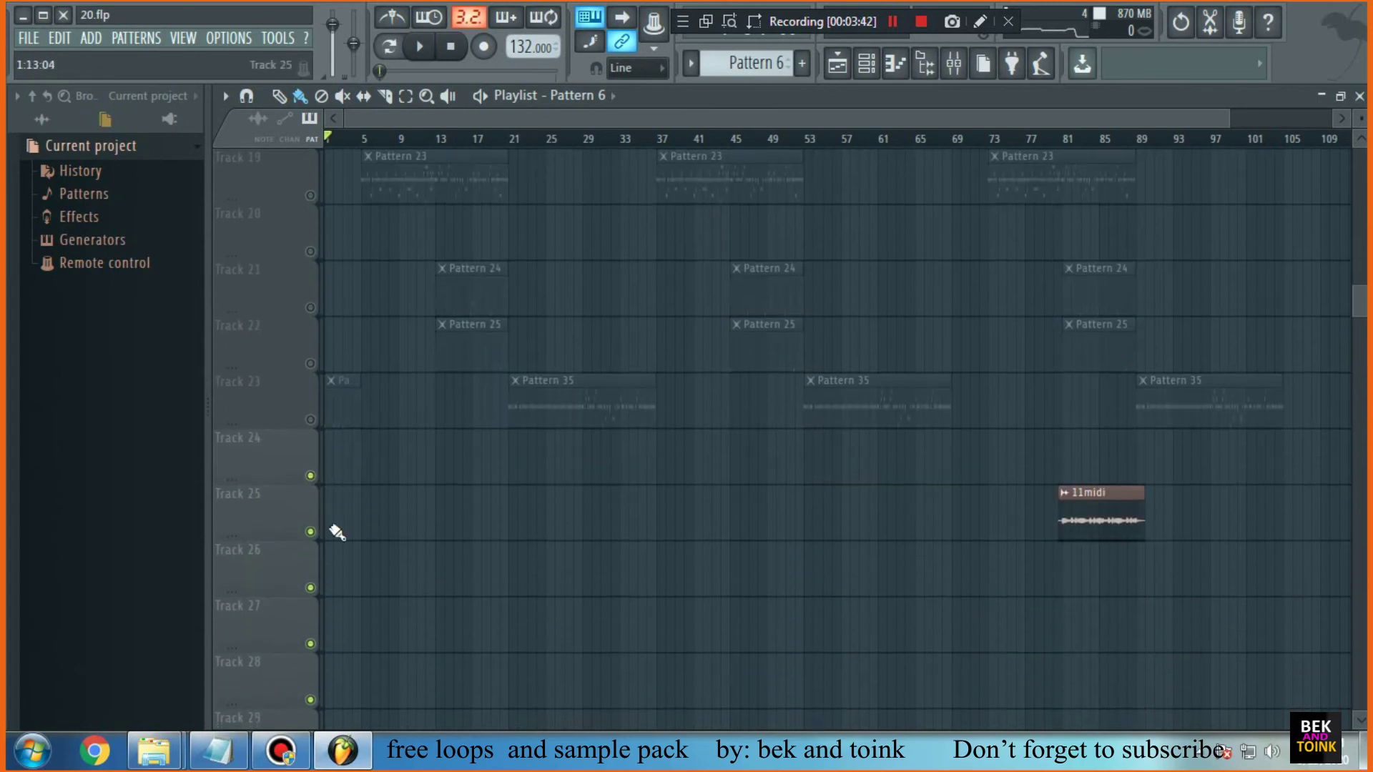
# Select bars 1 to 24 on the playlist timeline, and play back the Track 4 melody before stopping it
pyautogui.scroll(18, 750, 529)
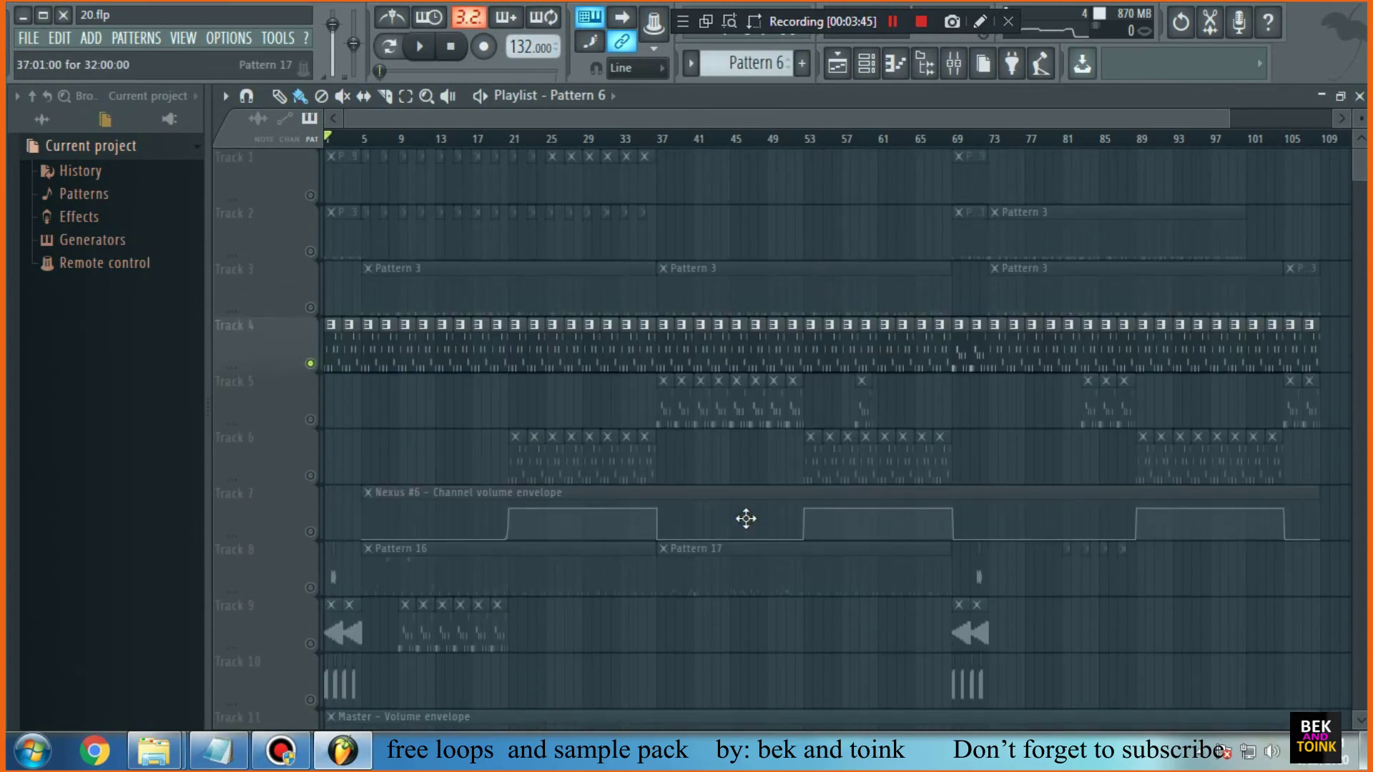
pyautogui.moveTo(332, 142); pyautogui.dragTo(511, 140)
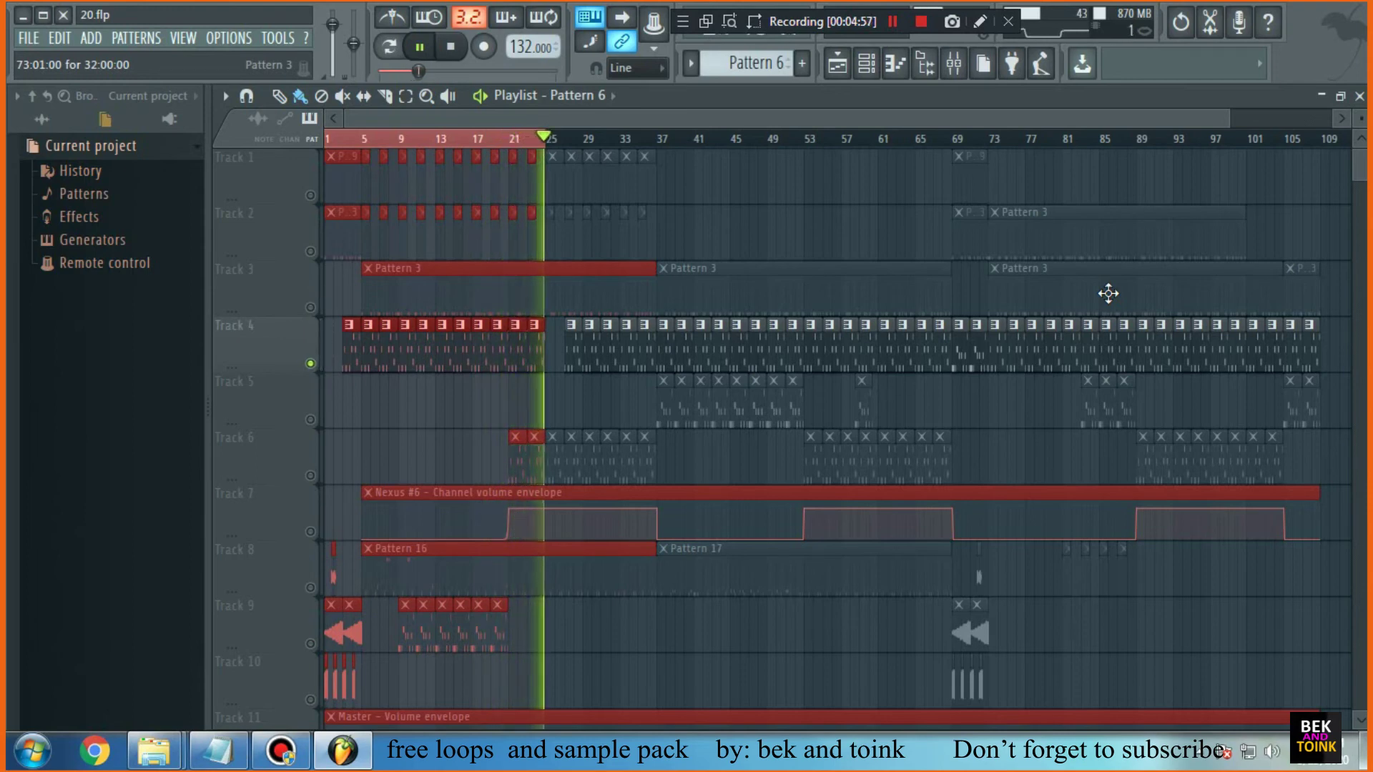
pyautogui.press('space')
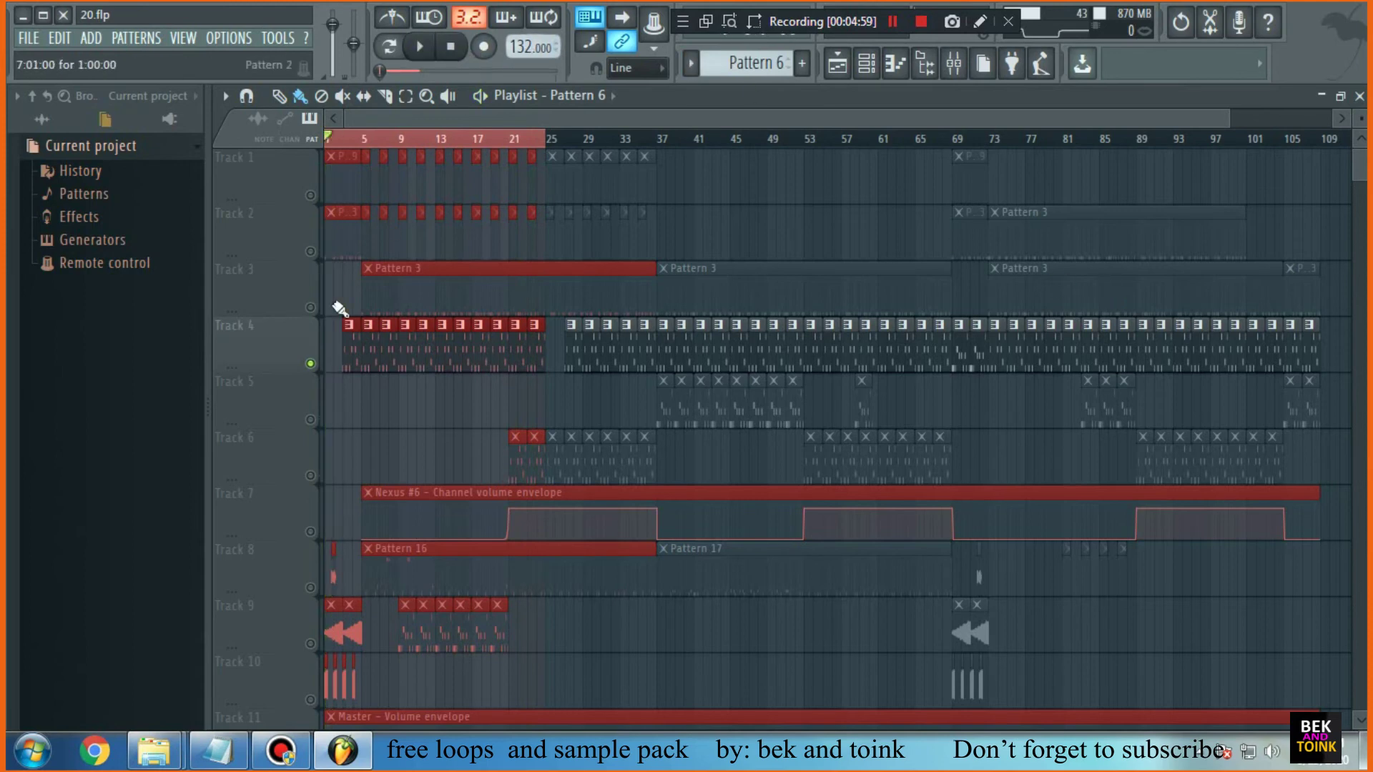
# Add the line "chorus:" in the bek Notepad file and mute playlist Track 4
pyautogui.click(217, 750)
pyautogui.click(816, 366)
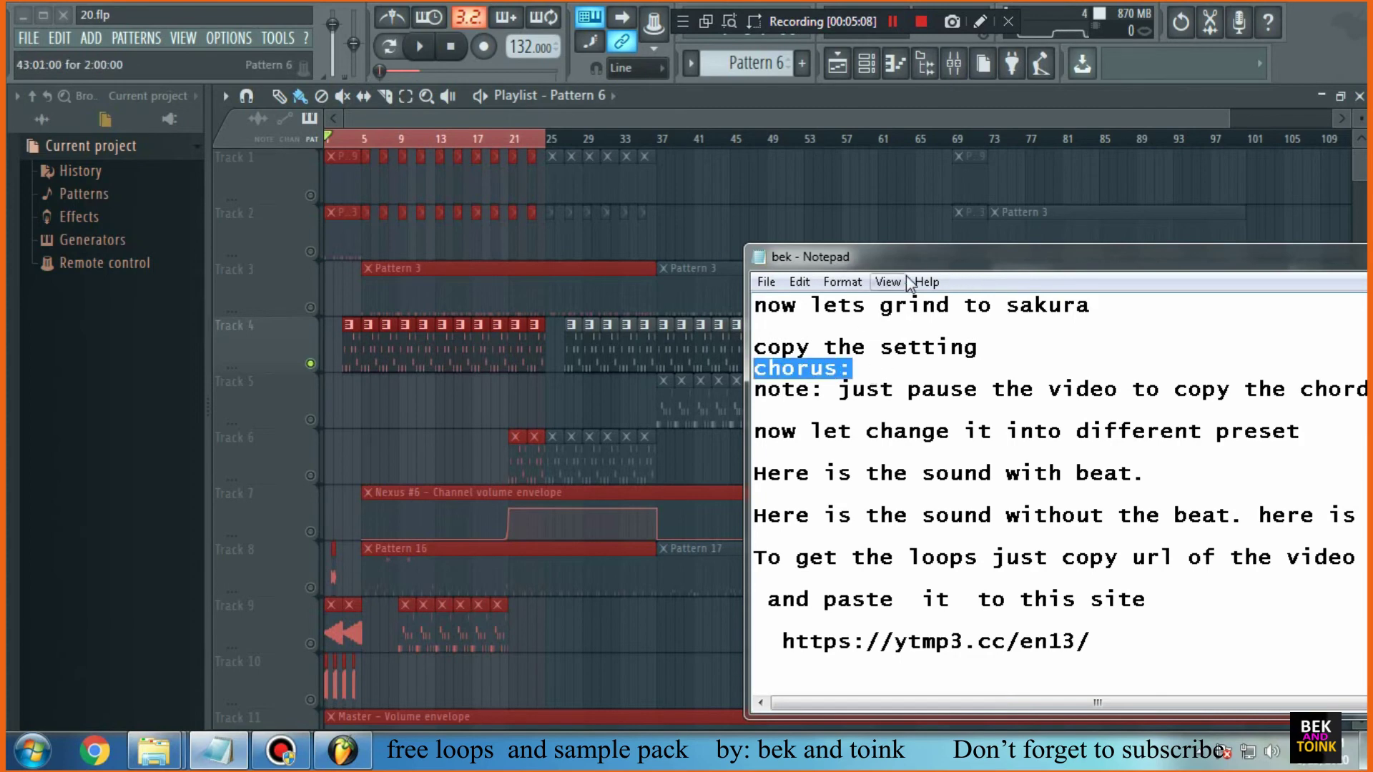
pyautogui.moveTo(902, 258); pyautogui.dragTo(1168, 384)
pyautogui.click(320, 372)
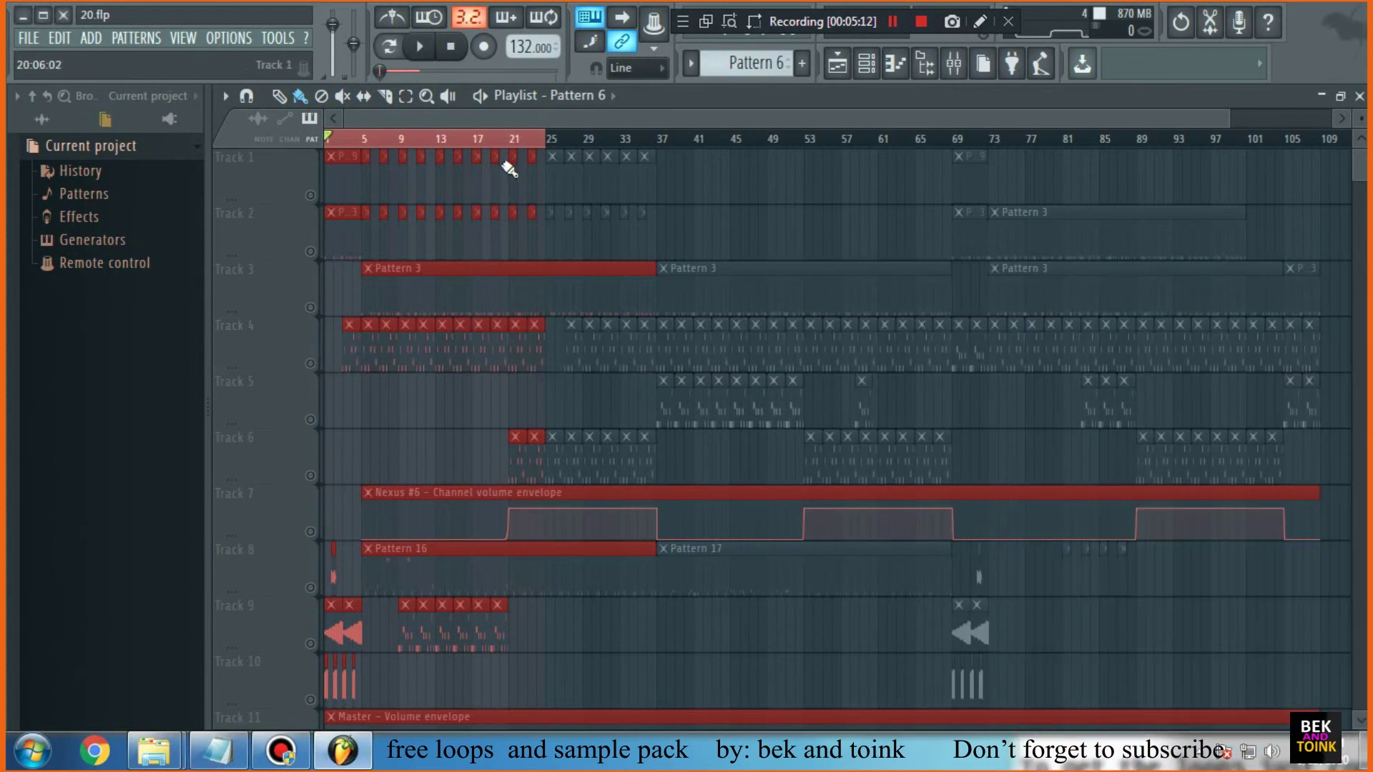
pyautogui.click(499, 139)
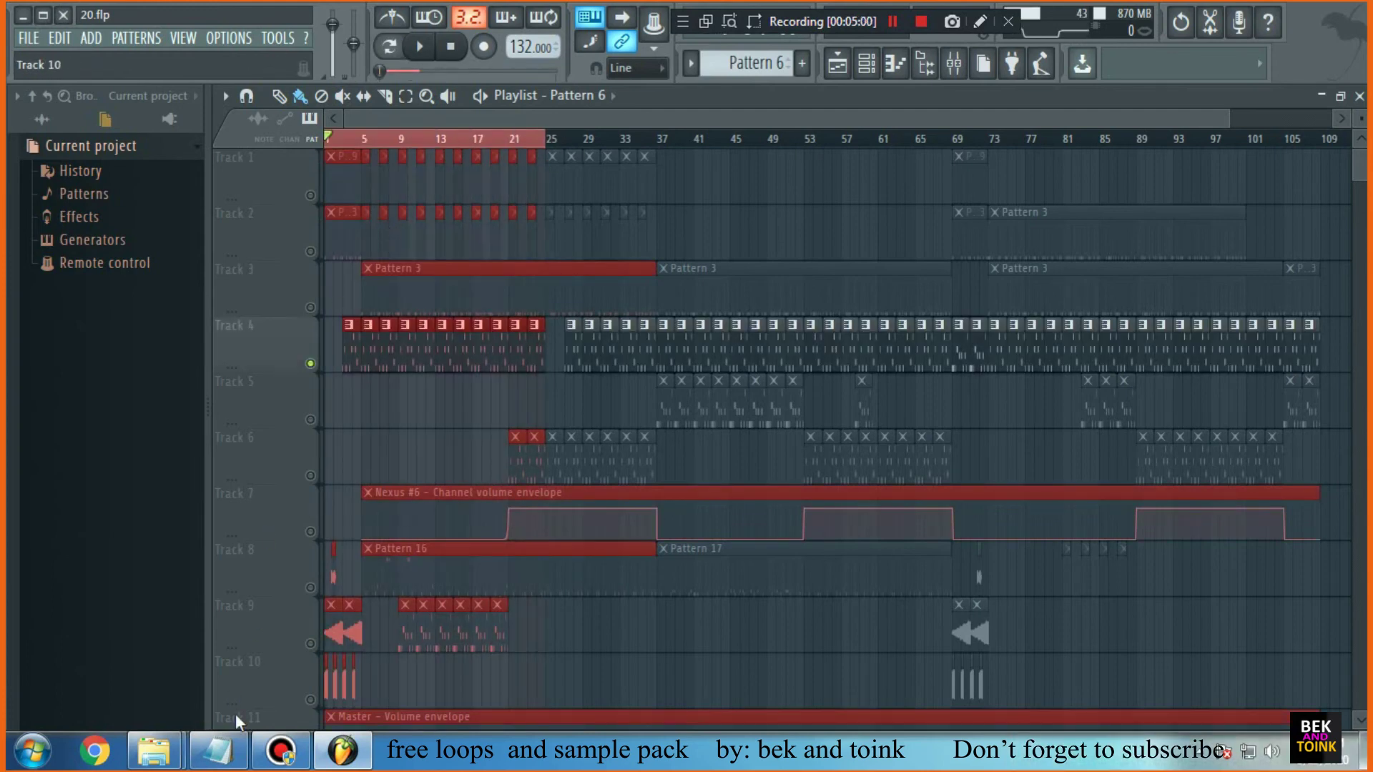
# Add and highlight the line "chorus:" below "copy the setting" in the bek Notepad file, and move its window clear of the playlist clips
pyautogui.click(218, 749)
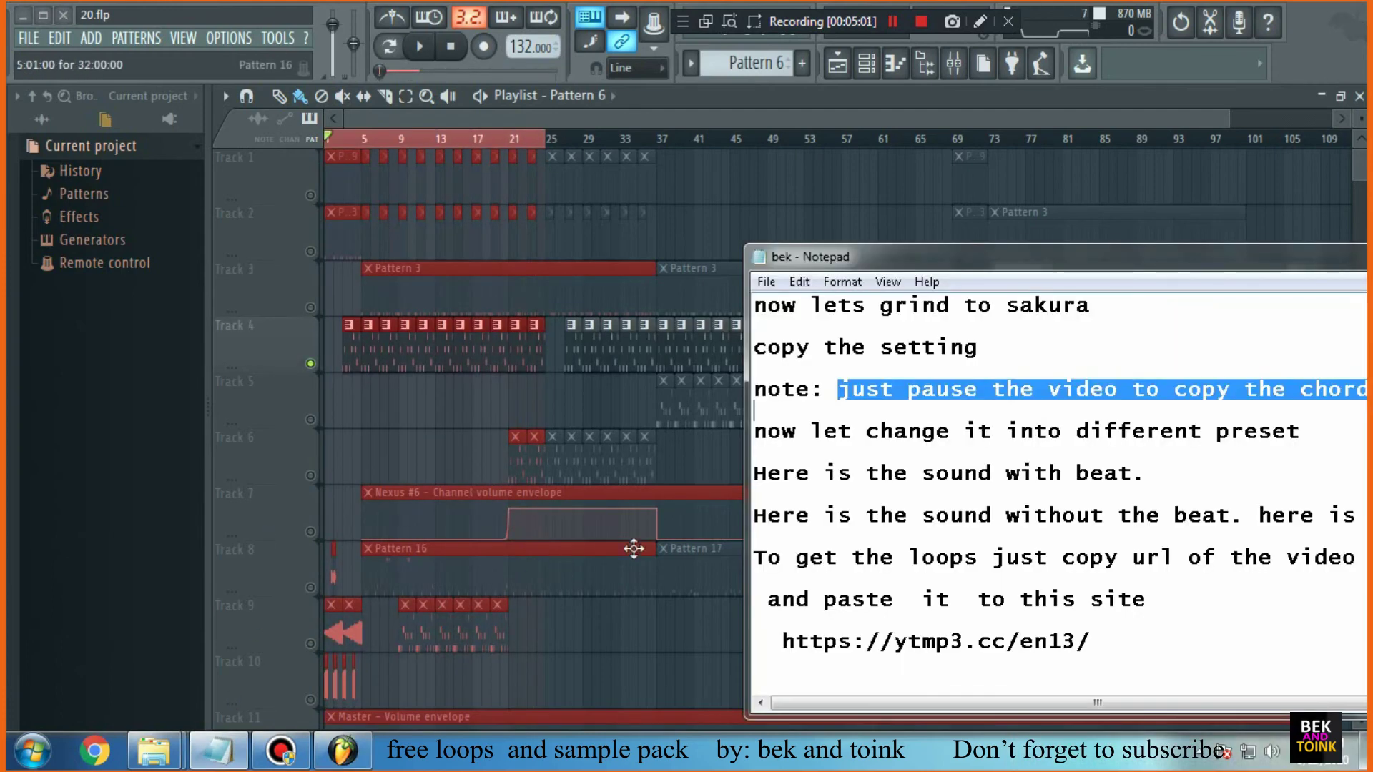
pyautogui.click(785, 366)
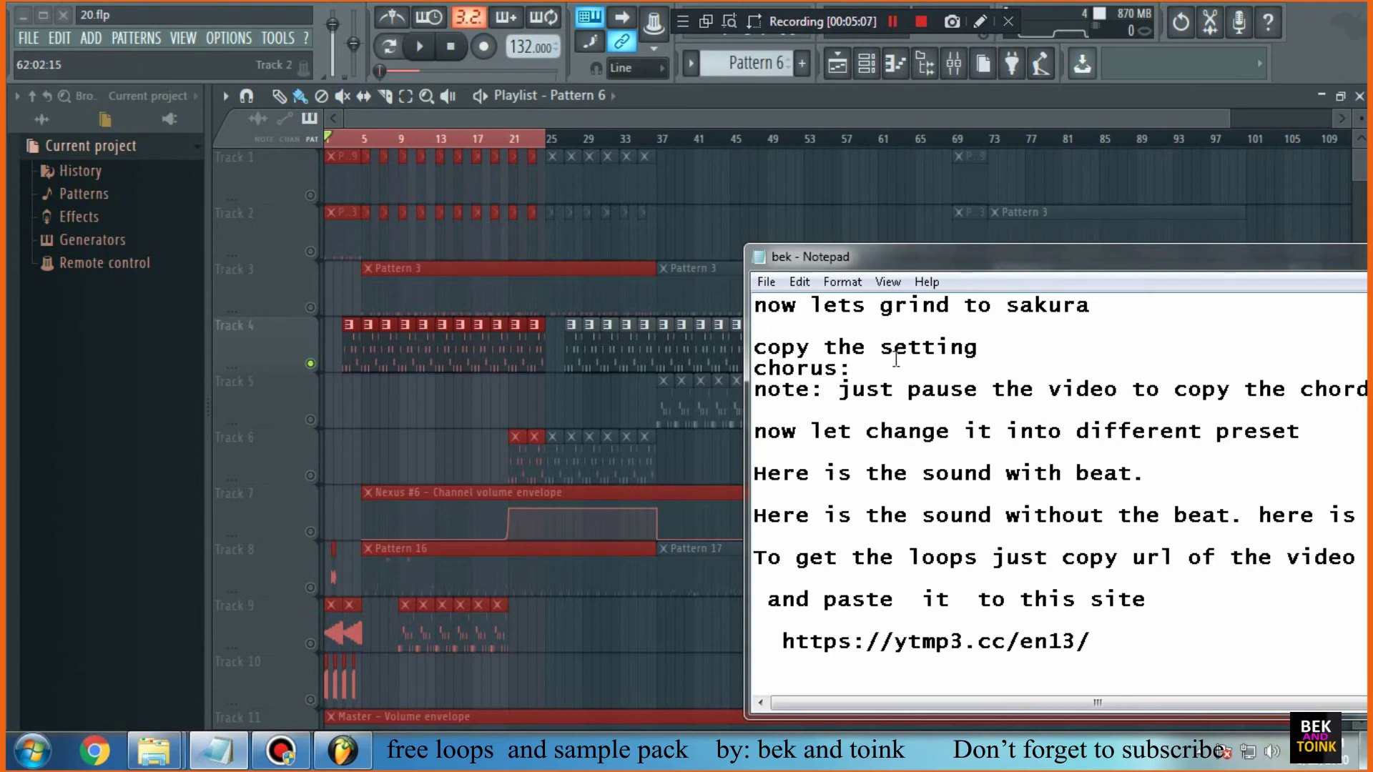
pyautogui.moveTo(912, 264); pyautogui.dragTo(1177, 474)
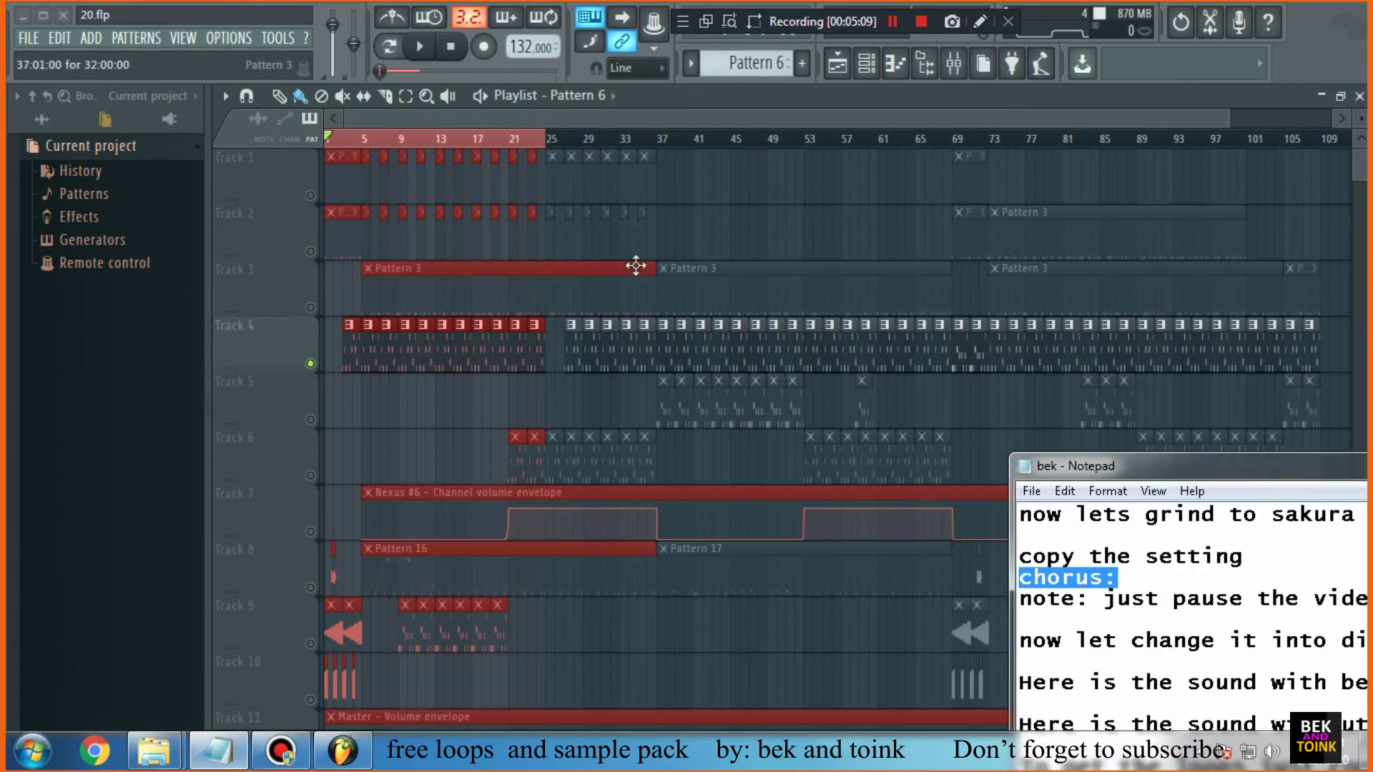
# Mute Track 4 and select about bars 19 to 38 on the playlist timeline
pyautogui.click(327, 369)
pyautogui.click(500, 139)
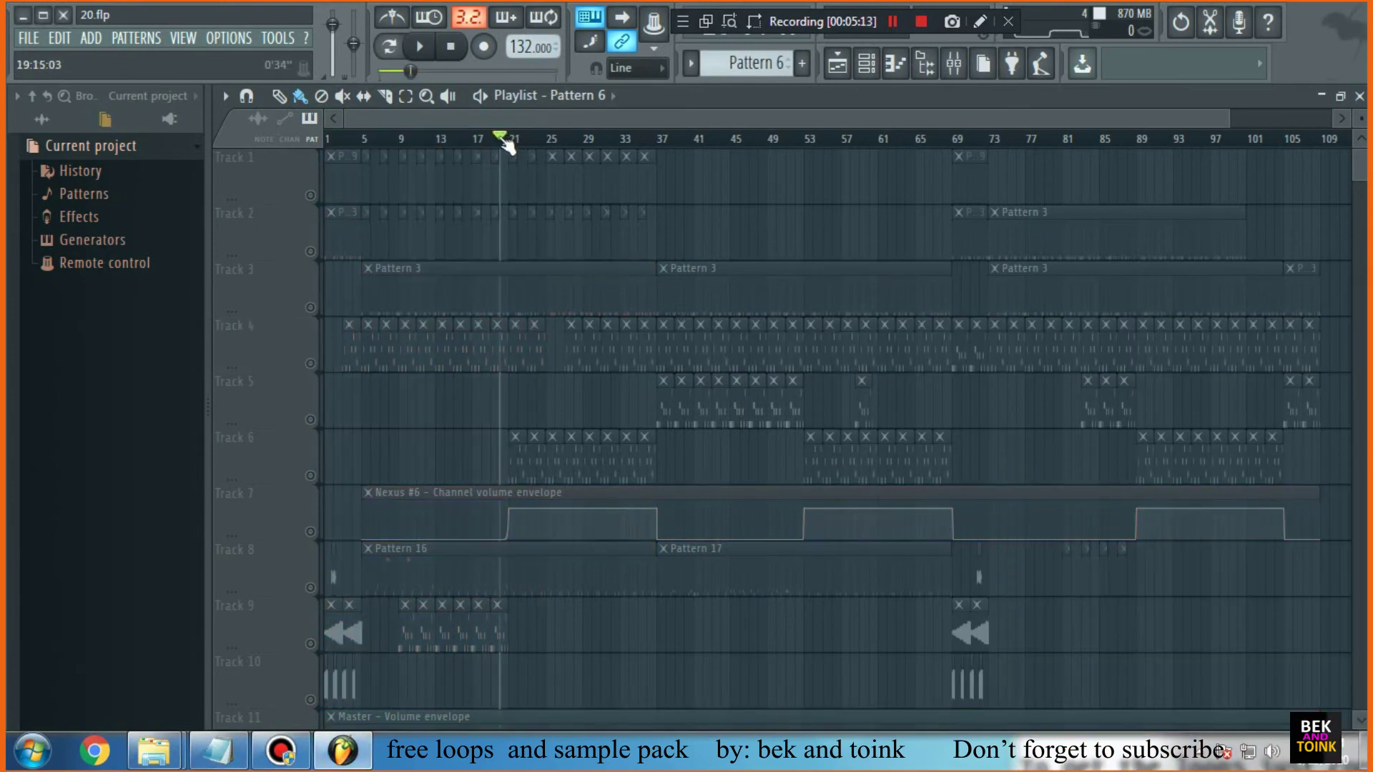
pyautogui.moveTo(496, 138); pyautogui.dragTo(670, 147)
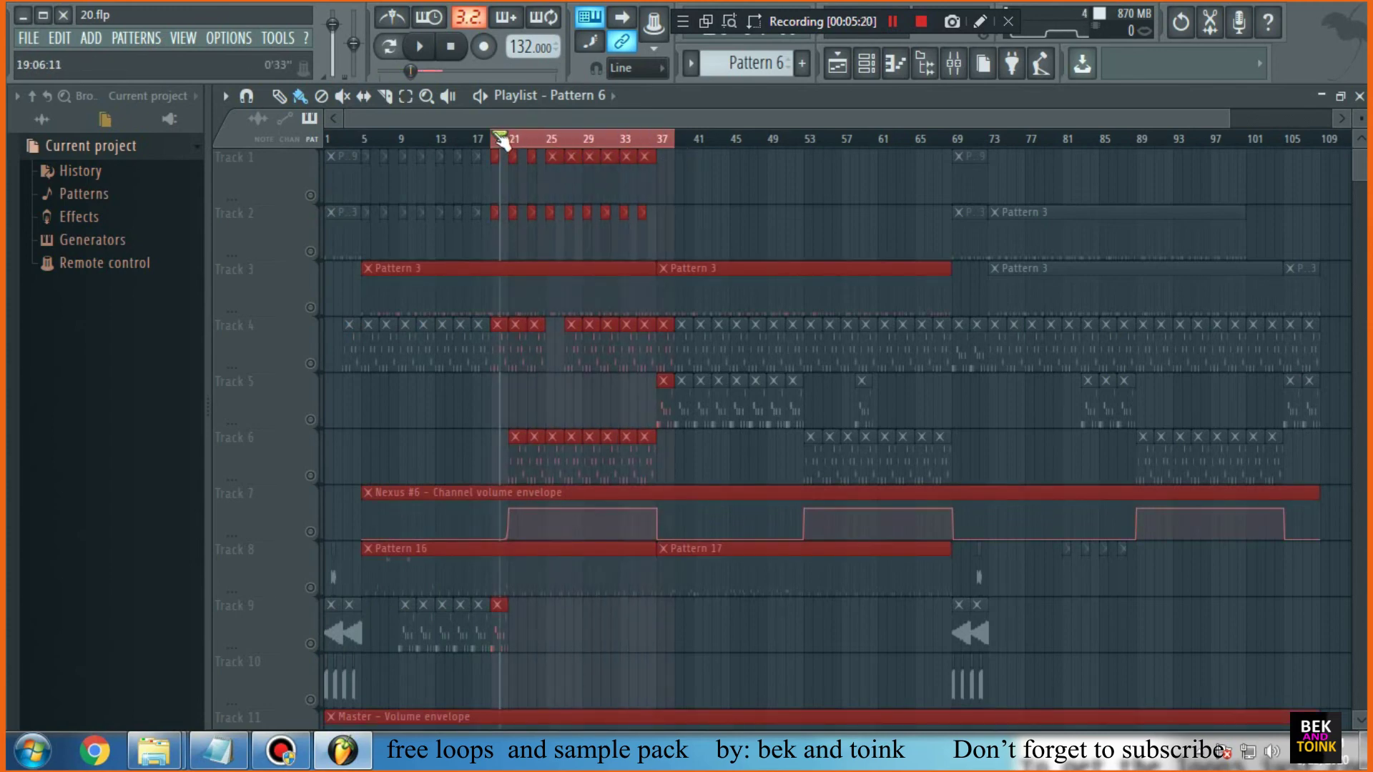
# Unmute Track 6 and play the chorus melody over the selected bars, stopping it at the end
pyautogui.press('space')
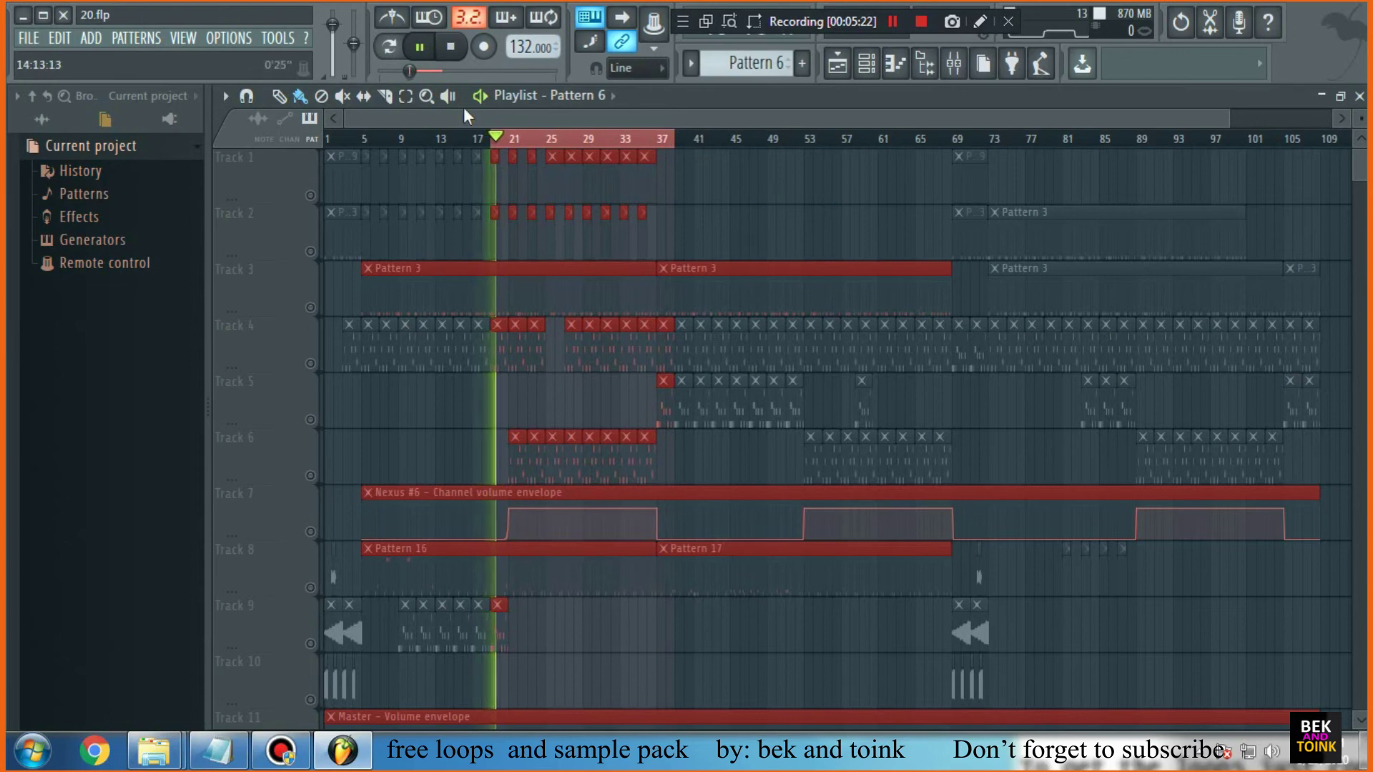
pyautogui.press('space')
pyautogui.click(311, 476)
pyautogui.click(422, 47)
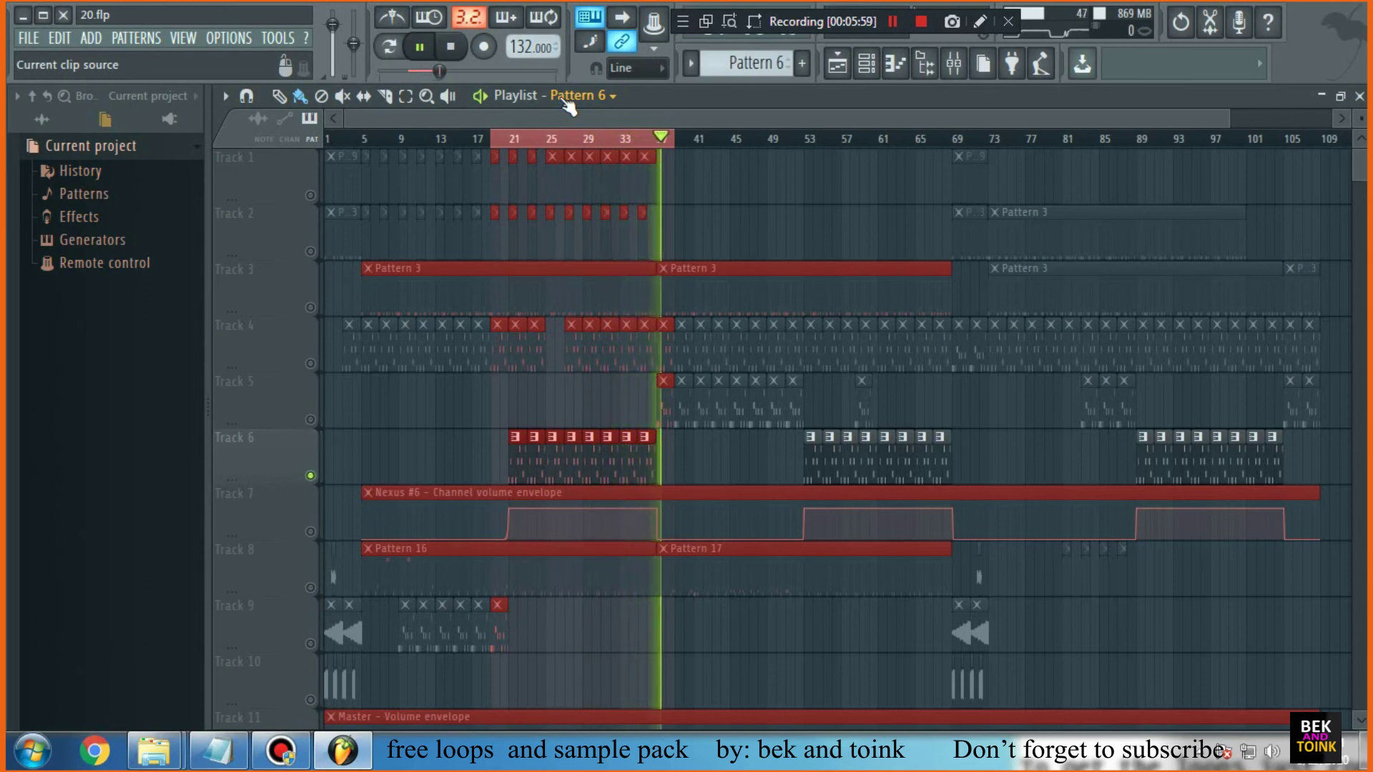
pyautogui.click(451, 46)
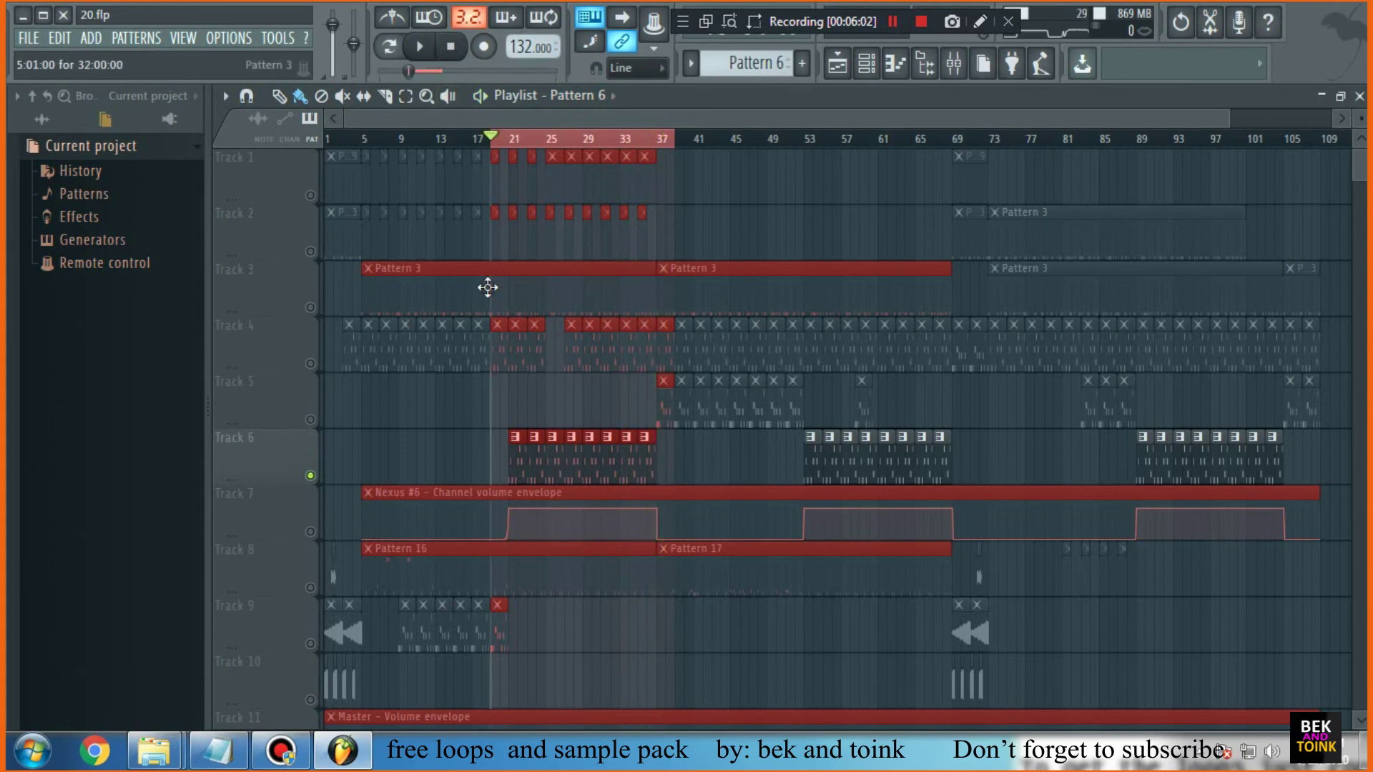
# Unmute playlist Tracks 4, 3, 7, 5 and 2
pyautogui.click(310, 363)
pyautogui.click(310, 307)
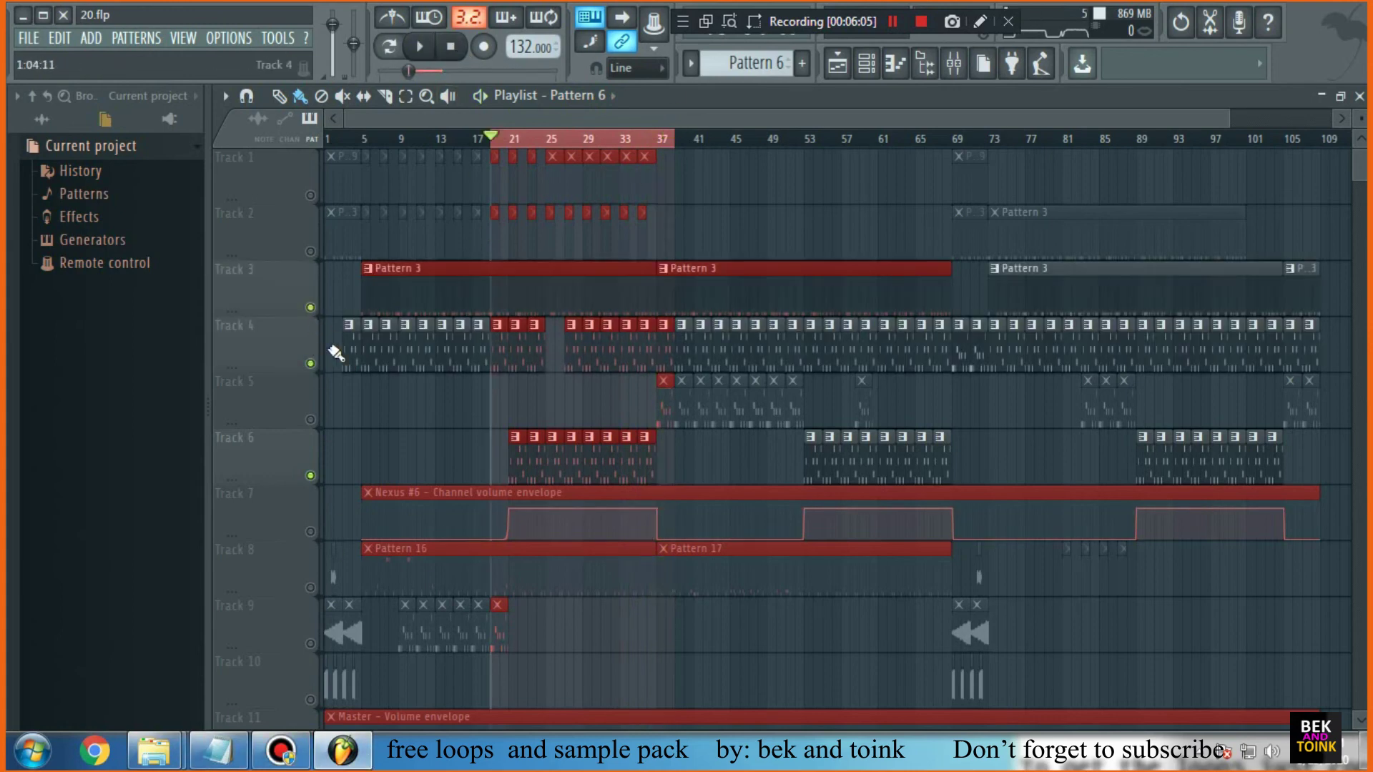
pyautogui.click(310, 531)
pyautogui.click(309, 420)
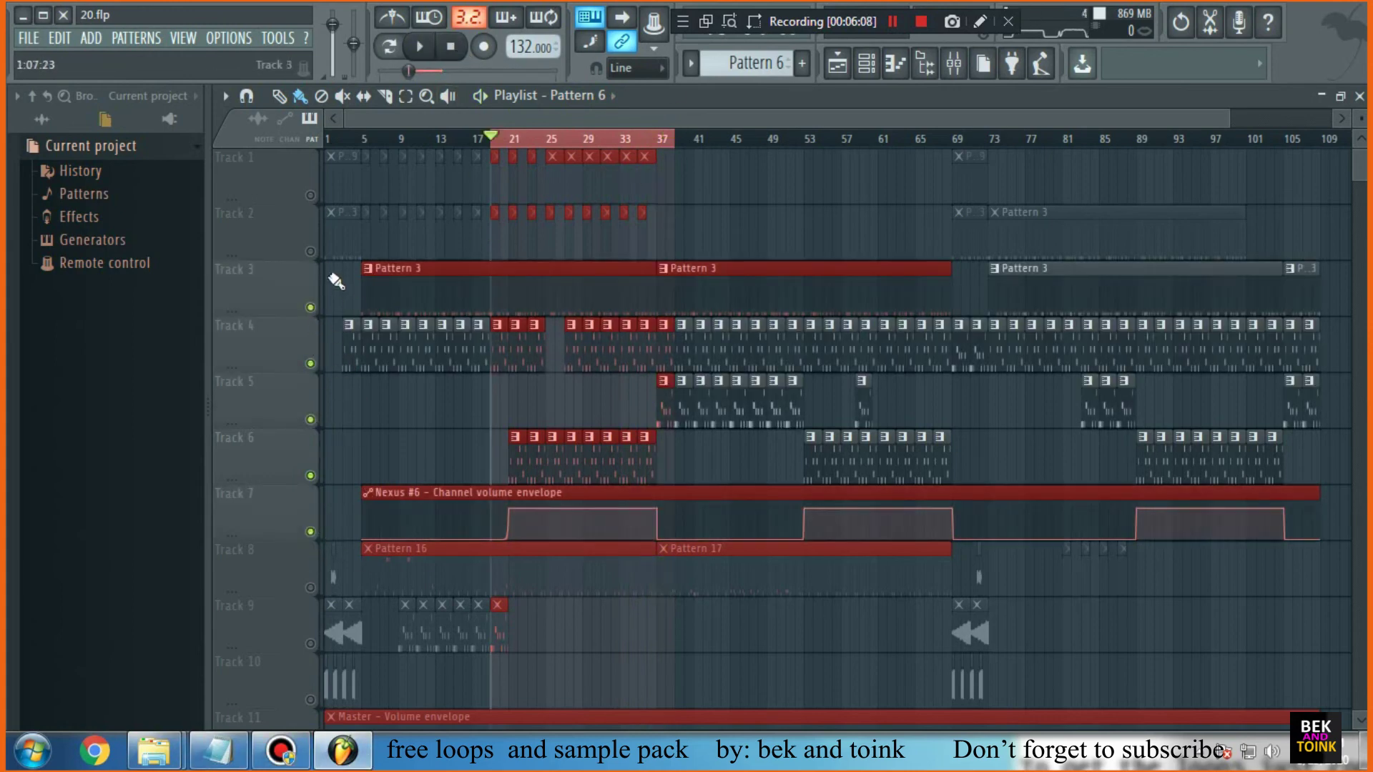
pyautogui.click(309, 251)
# Unmute playlist Tracks 8, 9, 11, 12, 13 and 14
pyautogui.scroll(-4, 348, 374)
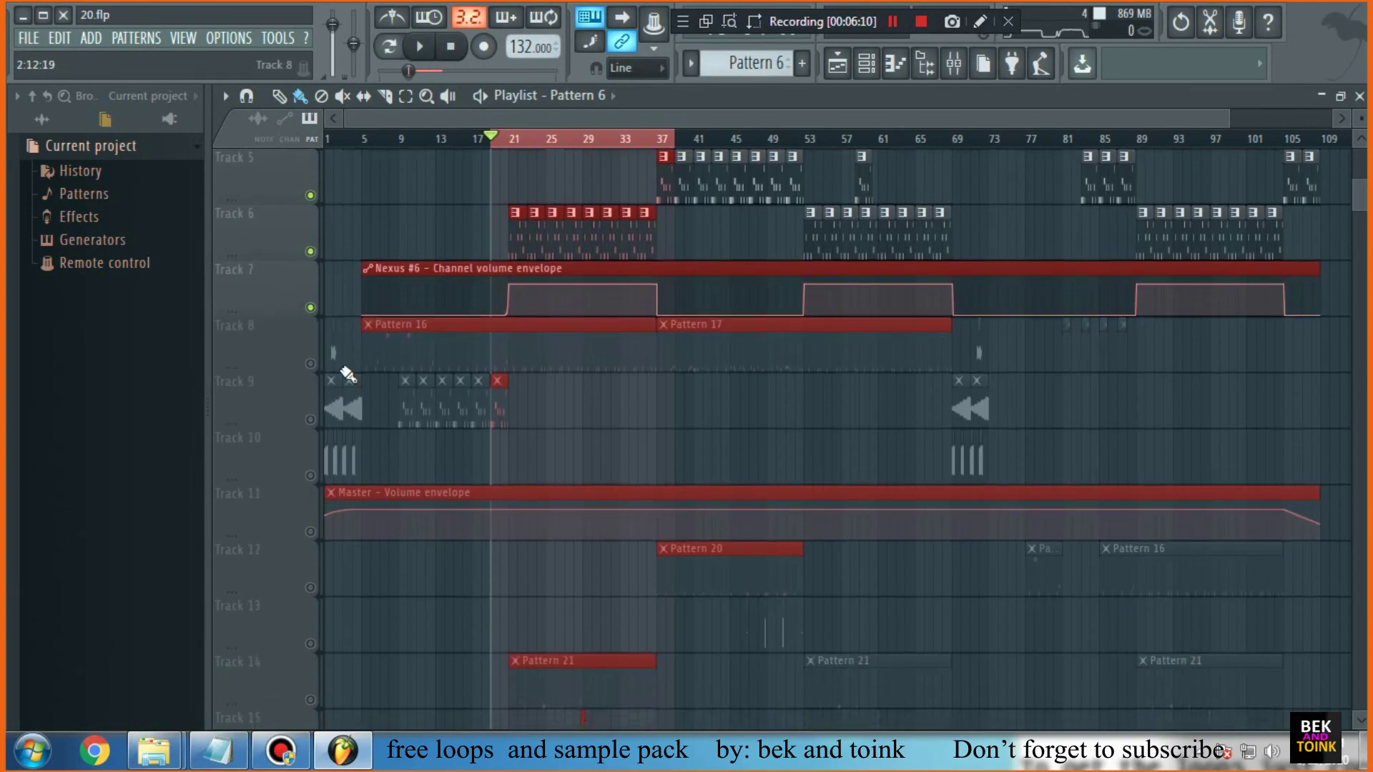
pyautogui.click(310, 363)
pyautogui.click(310, 419)
pyautogui.scroll(-1, 319, 429)
pyautogui.click(310, 476)
pyautogui.scroll(-2, 353, 478)
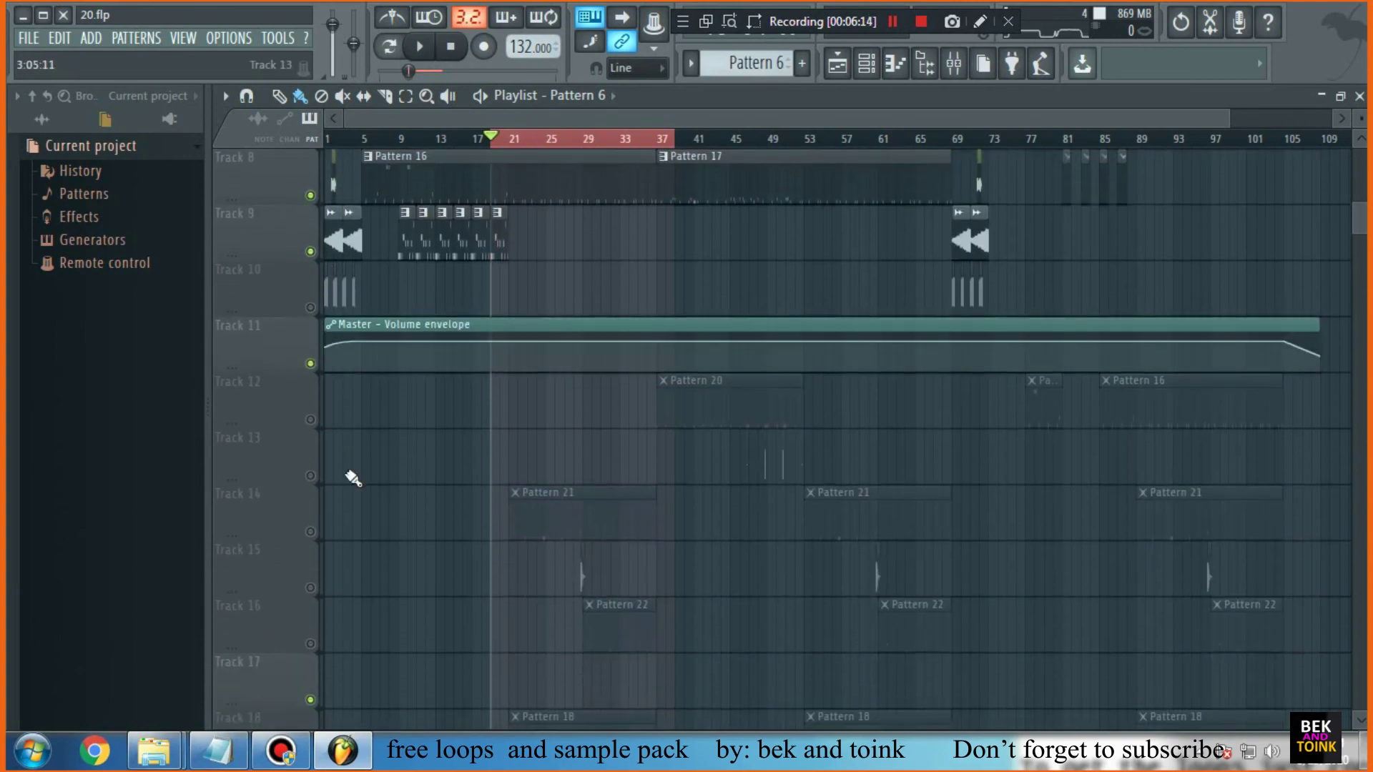
pyautogui.click(309, 531)
pyautogui.click(310, 420)
pyautogui.scroll(-2, 353, 475)
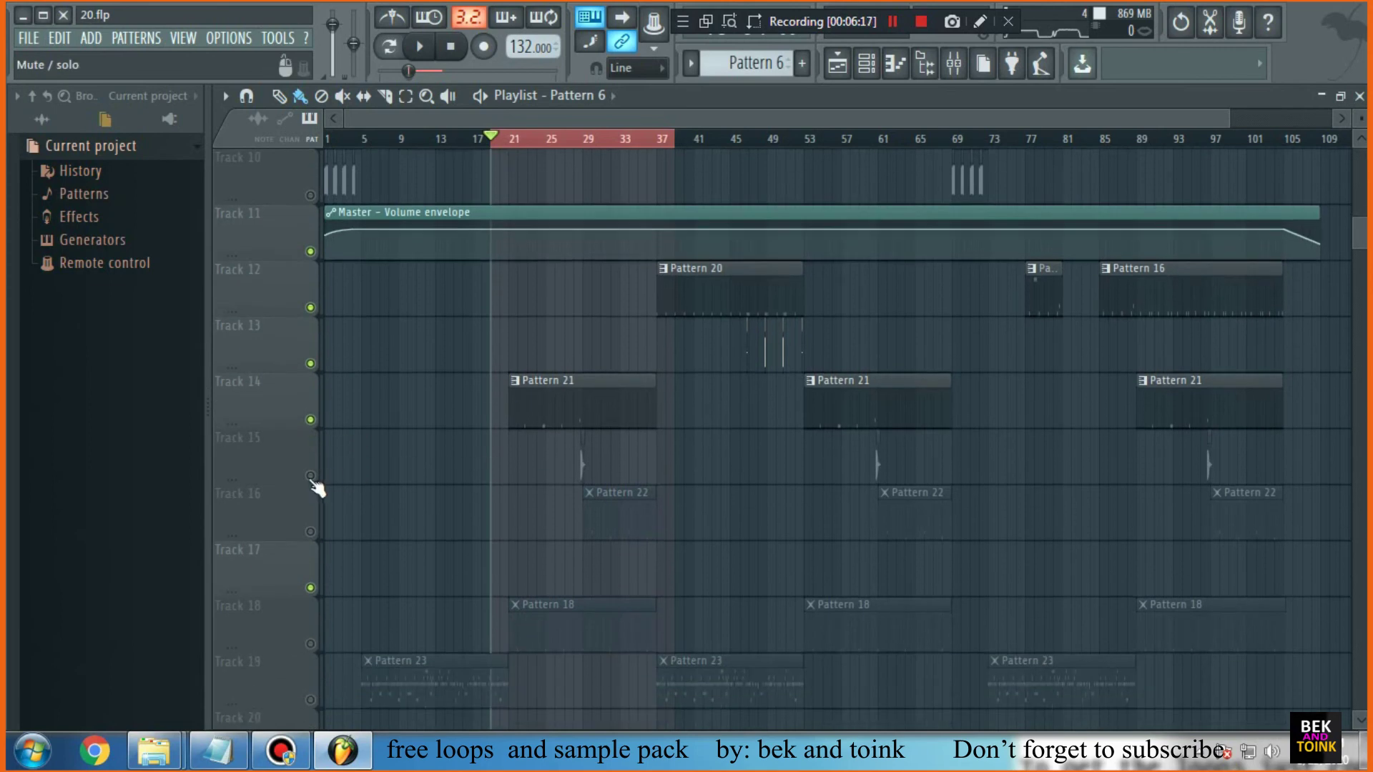
# Unmute playlist Tracks 15, 16, 18, 19 and 21
pyautogui.click(309, 531)
pyautogui.scroll(-2, 336, 529)
pyautogui.click(310, 531)
pyautogui.click(309, 588)
pyautogui.scroll(-1, 319, 573)
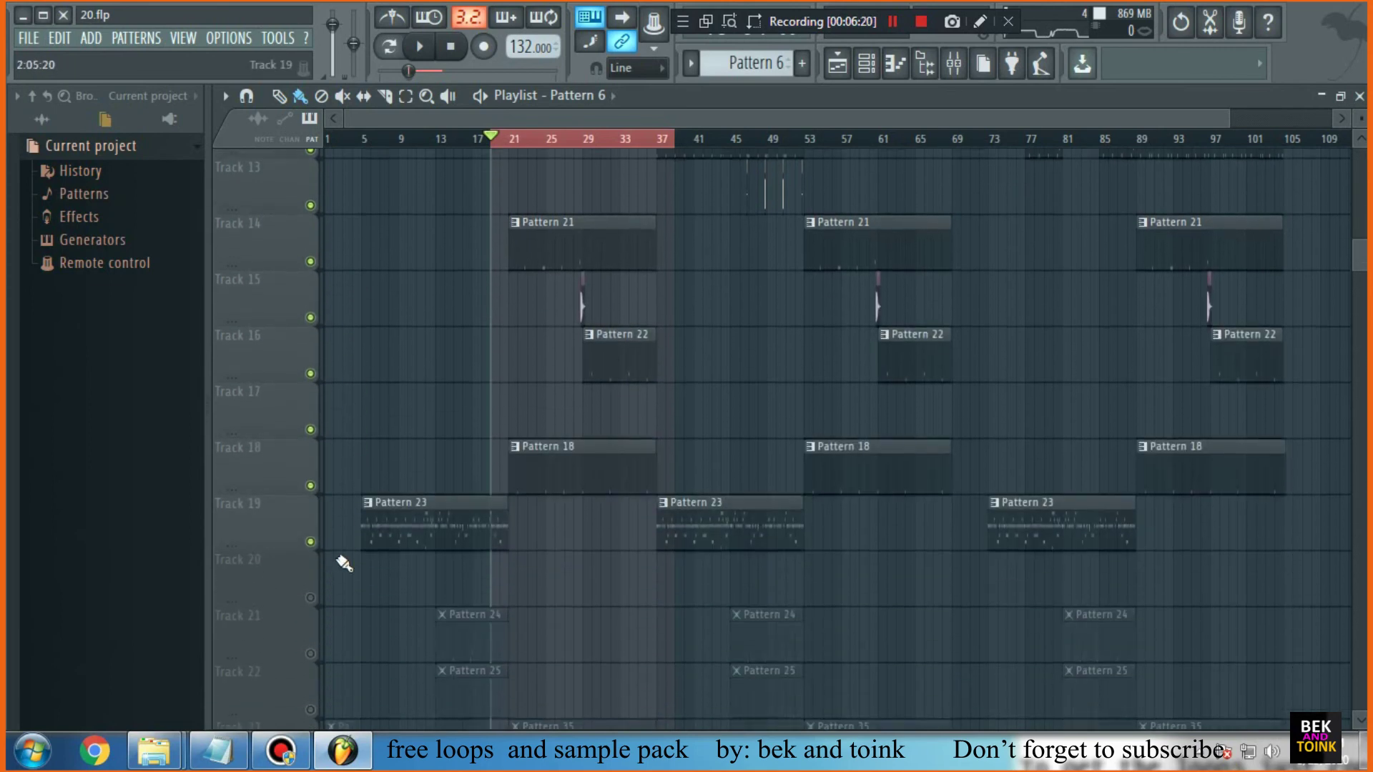
pyautogui.click(309, 643)
pyautogui.scroll(-1, 324, 558)
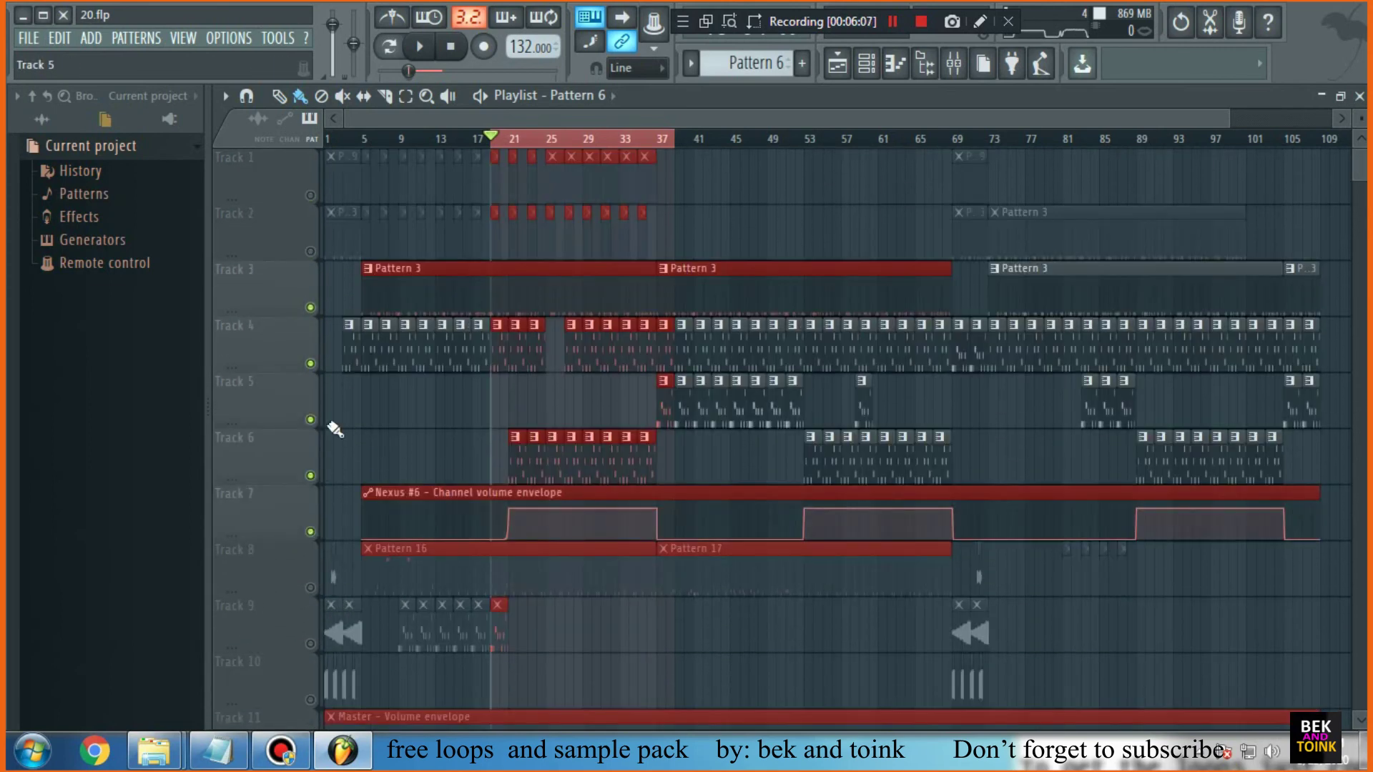
# Unmute playlist Track 2, then Tracks 8, 9, 11, 12, 13 and 14
pyautogui.click(310, 252)
pyautogui.scroll(-3, 337, 300)
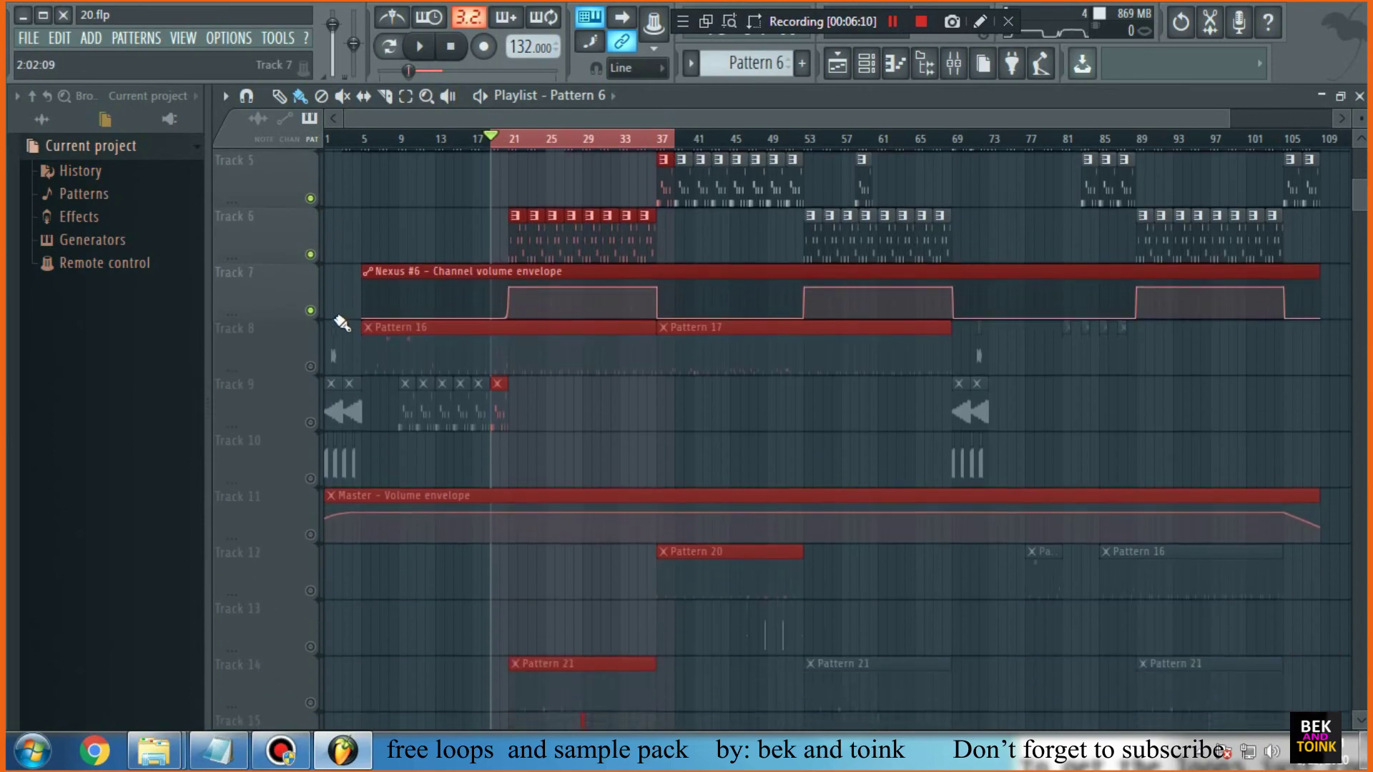
pyautogui.click(311, 363)
pyautogui.click(311, 421)
pyautogui.scroll(-1, 317, 444)
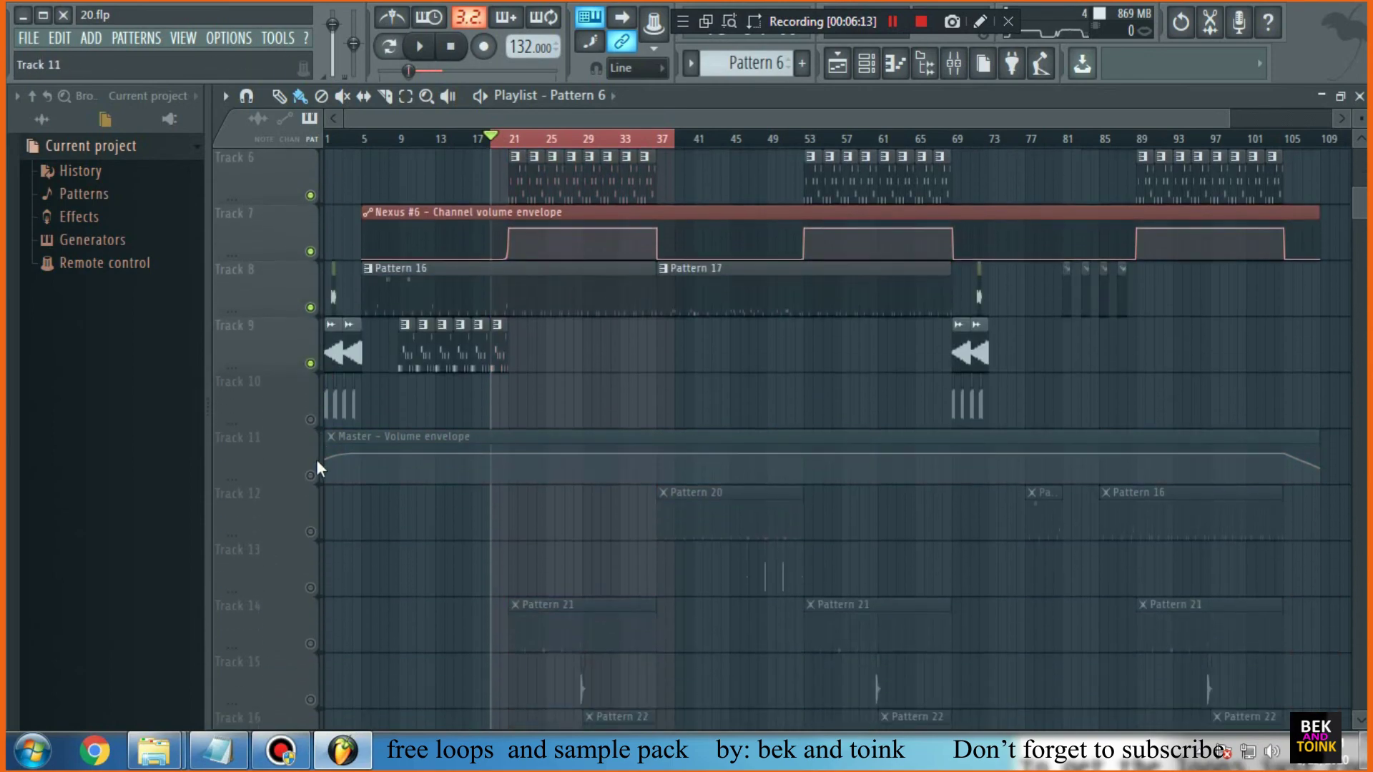
pyautogui.click(312, 474)
pyautogui.scroll(-2, 329, 472)
pyautogui.click(312, 531)
pyautogui.click(311, 475)
pyautogui.click(310, 420)
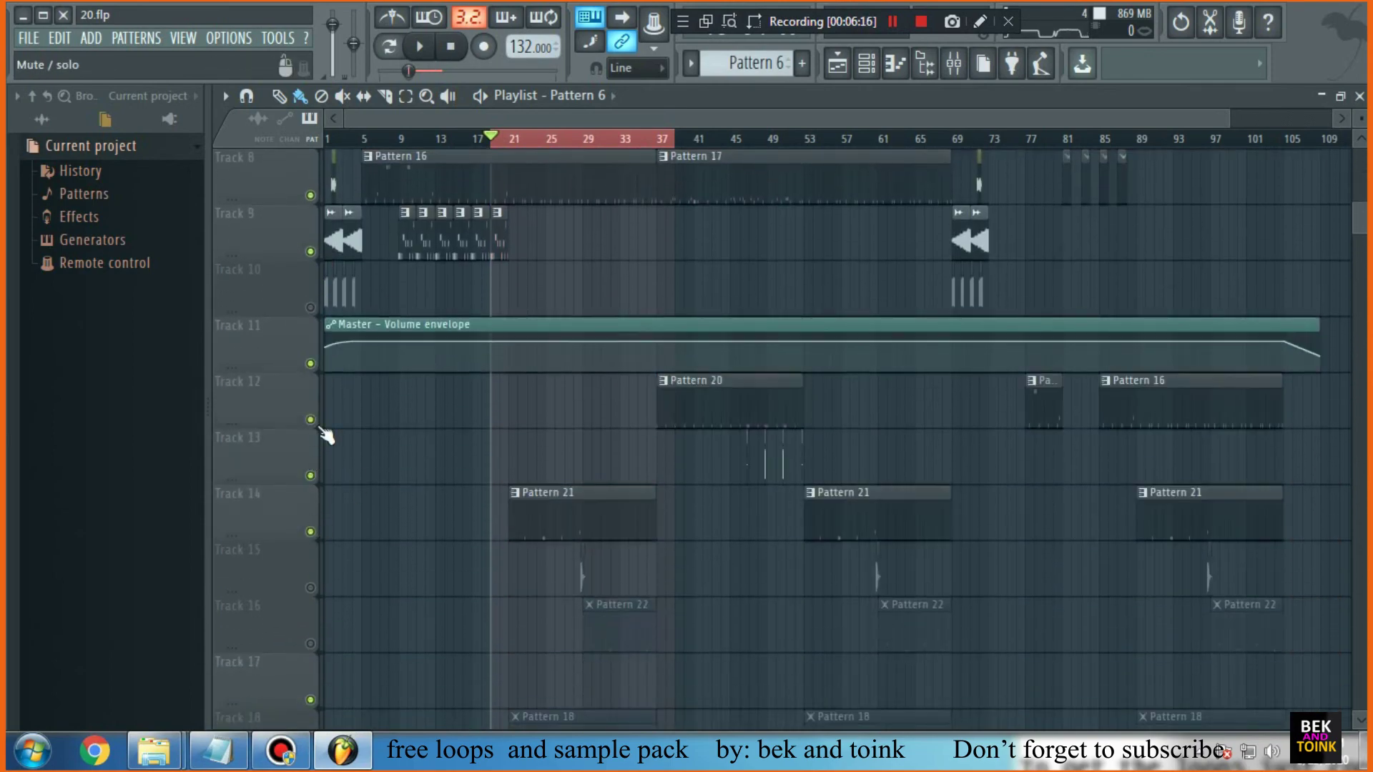
# Unmute playlist Tracks 15, 16, 18, 19, 21, 22 and 23
pyautogui.scroll(-2, 331, 480)
pyautogui.click(311, 531)
pyautogui.scroll(-2, 329, 532)
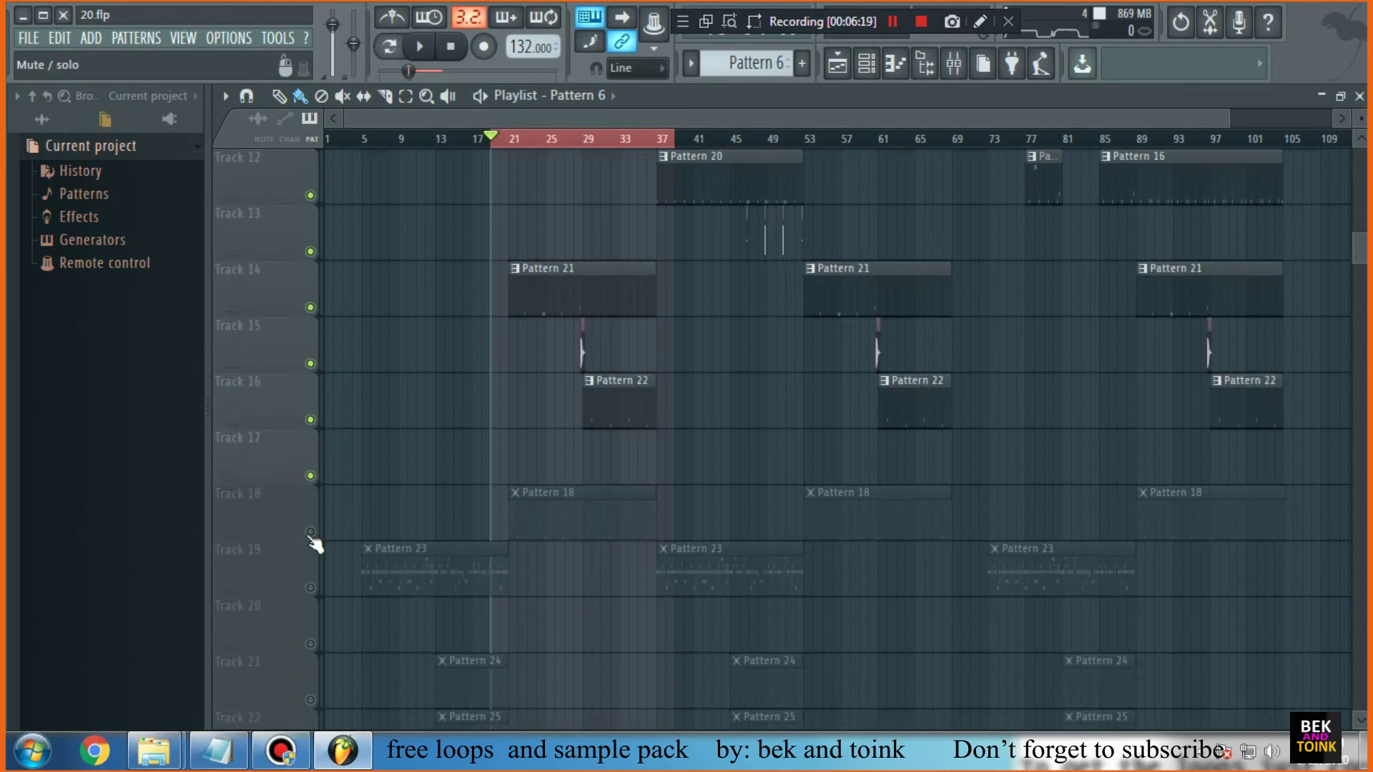
pyautogui.click(310, 531)
pyautogui.click(310, 588)
pyautogui.scroll(-1, 322, 608)
pyautogui.click(310, 644)
pyautogui.scroll(-2, 331, 622)
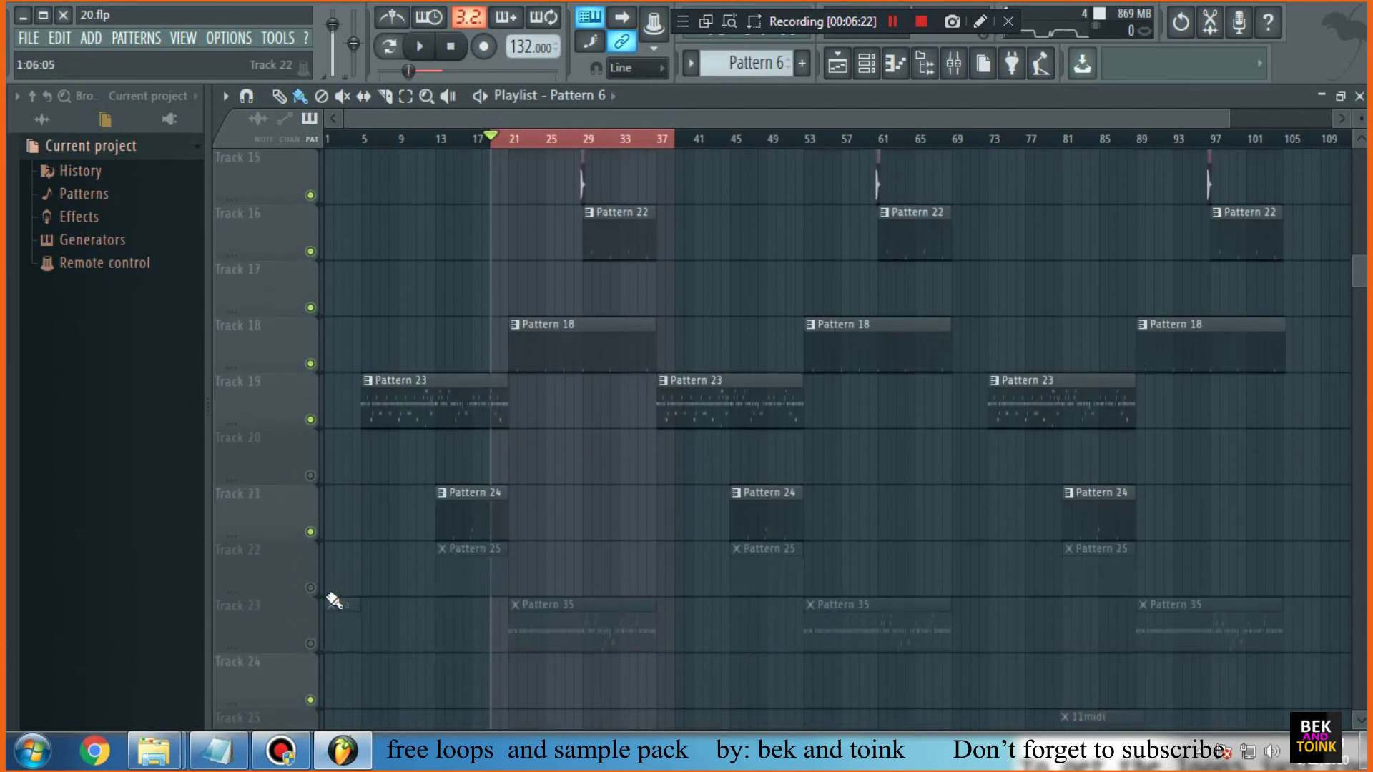
pyautogui.click(311, 588)
pyautogui.click(310, 645)
pyautogui.scroll(-3, 344, 633)
pyautogui.scroll(9, 576, 444)
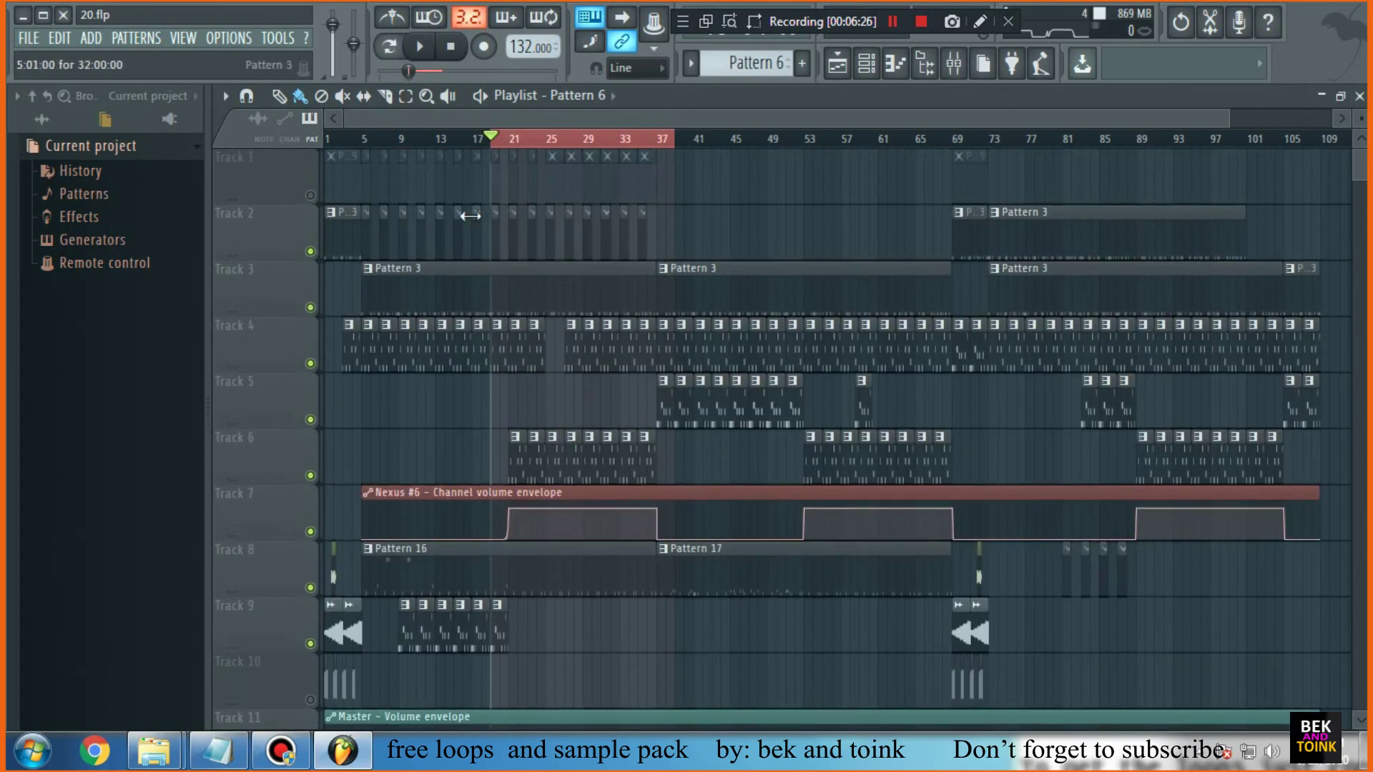
# Play the song from about bar 13 and unmute Inserts 7, 25 and 26 in the mixer
pyautogui.click(427, 136)
pyautogui.click(419, 46)
pyautogui.click(956, 65)
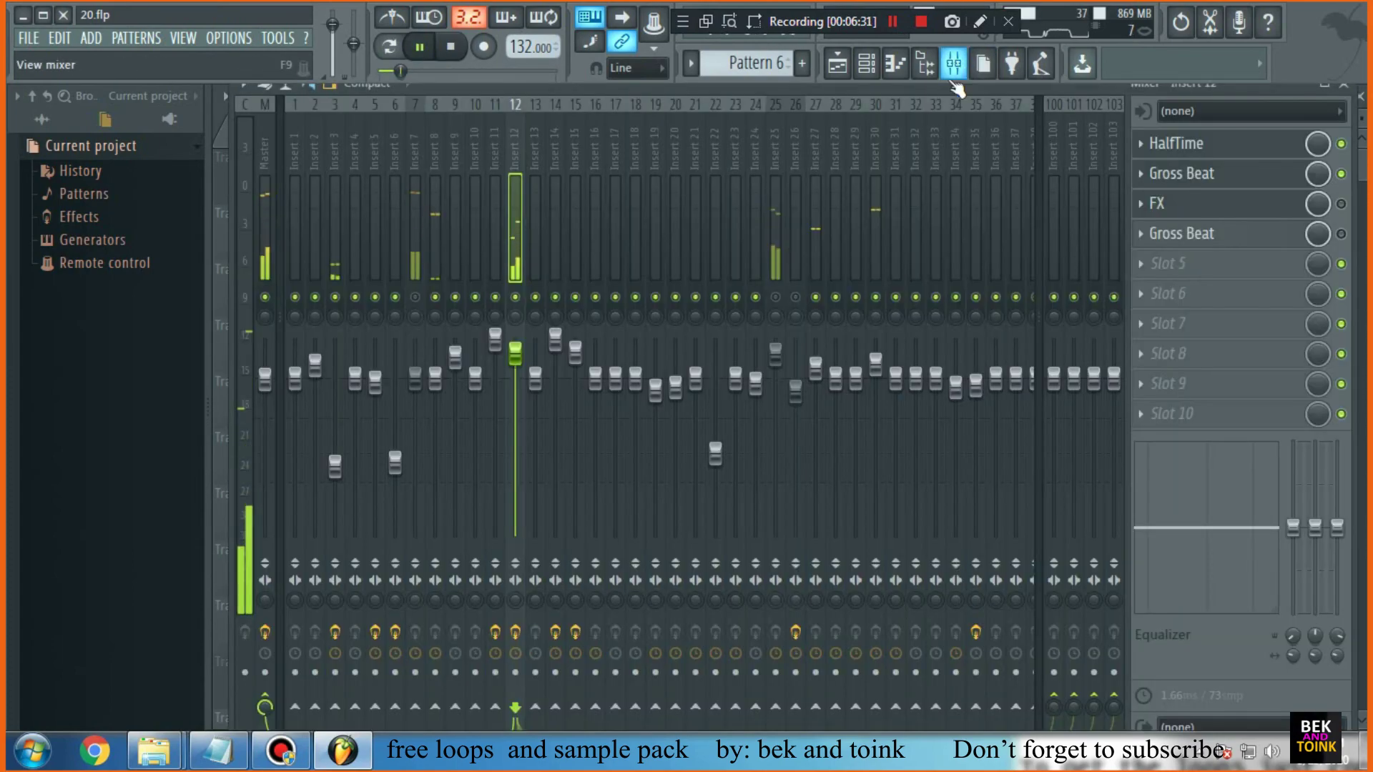
pyautogui.click(415, 297)
pyautogui.click(775, 296)
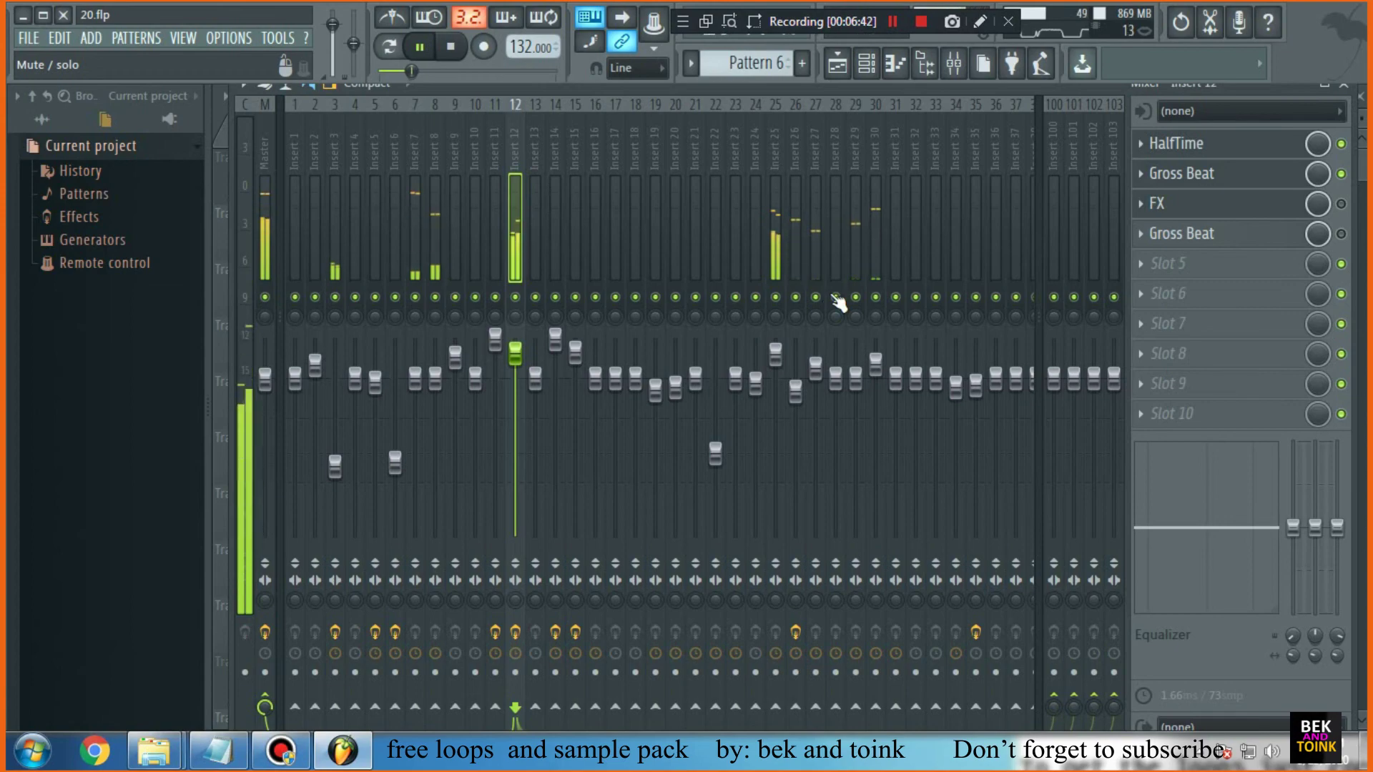
# Return to the playlist and place a Pattern 6 clip in Track 4's gap at bar 25, then stop playback
pyautogui.click(838, 63)
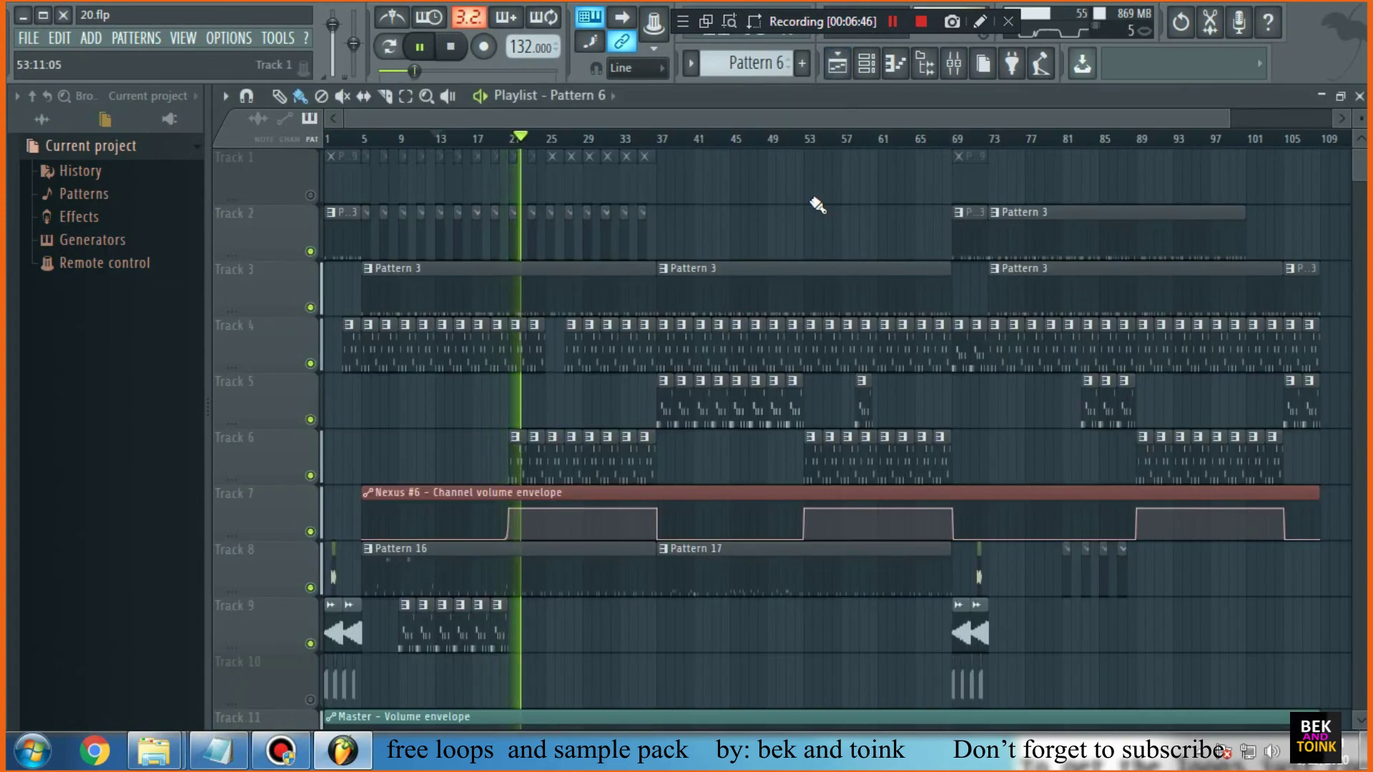
pyautogui.click(558, 333)
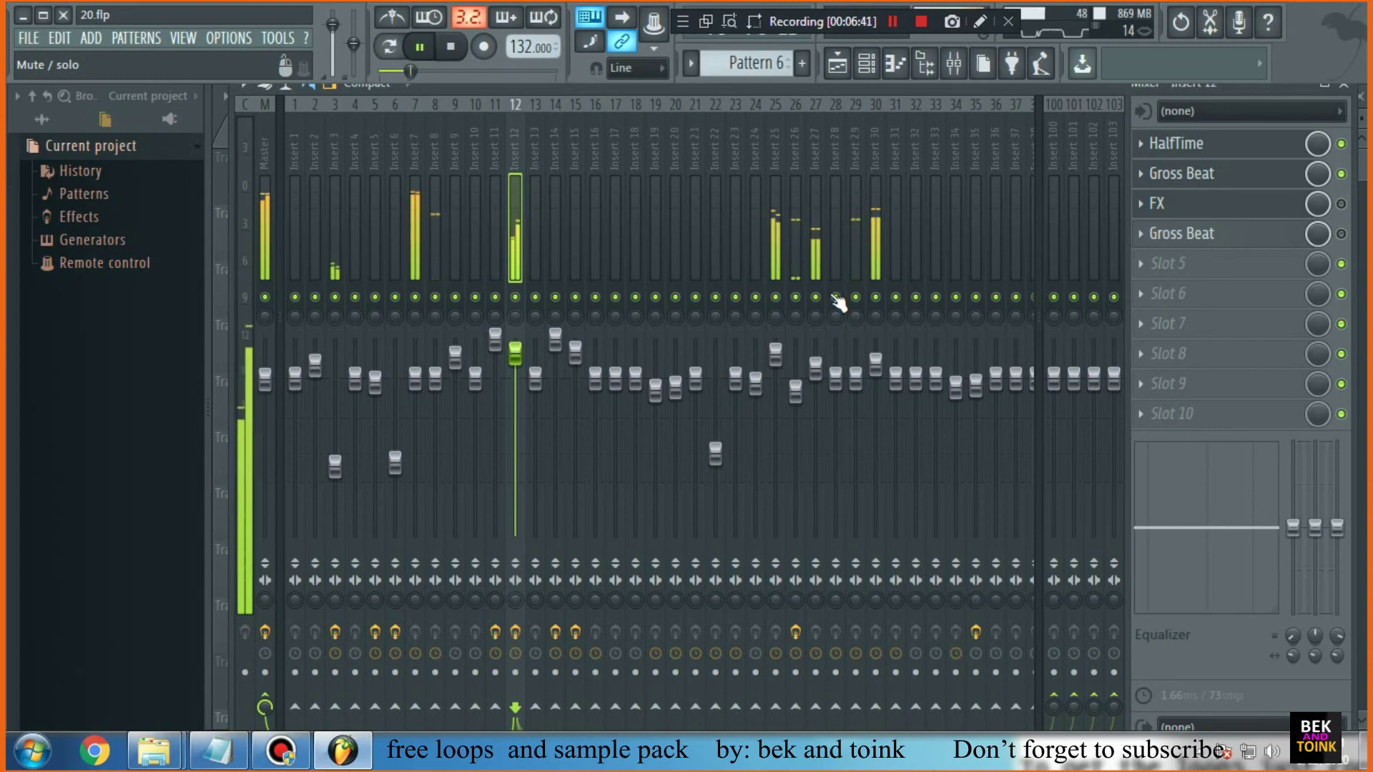
pyautogui.click(839, 64)
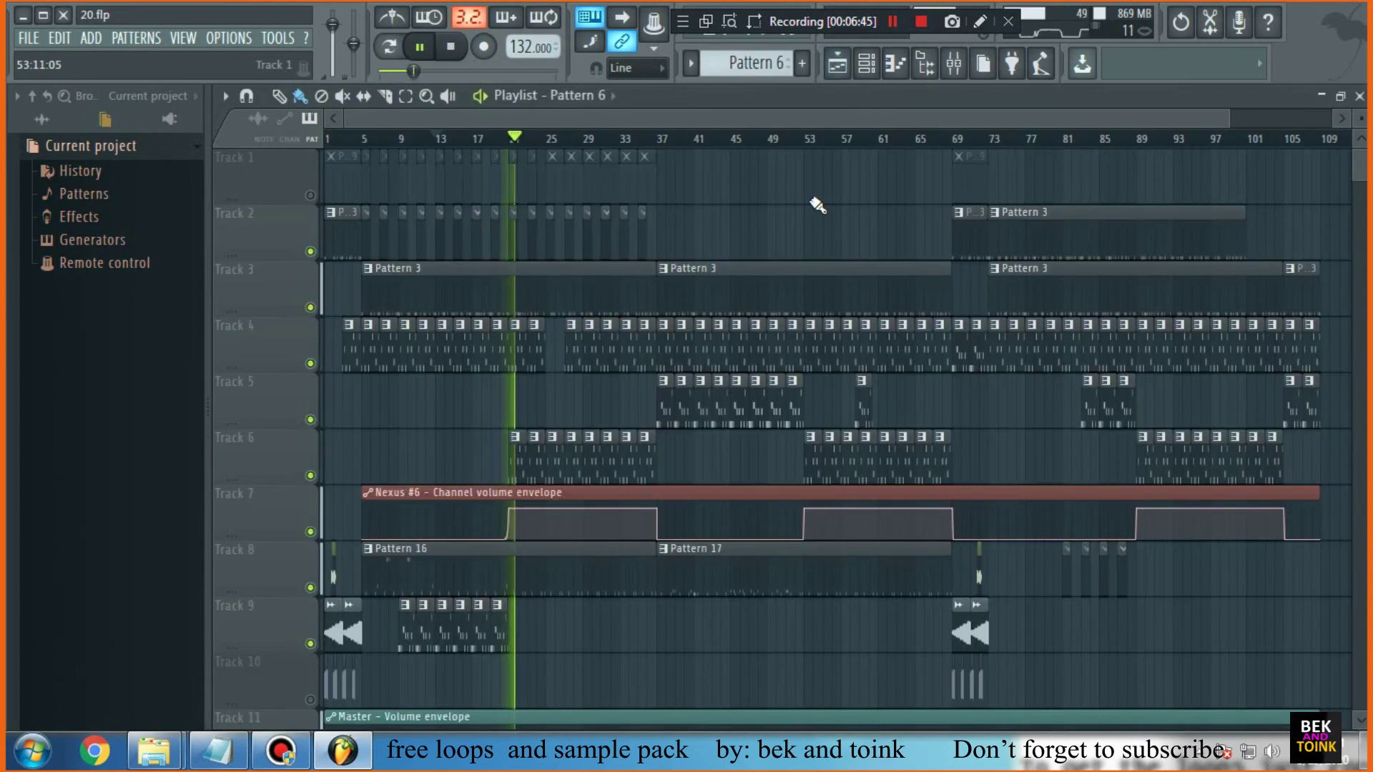
pyautogui.click(555, 356)
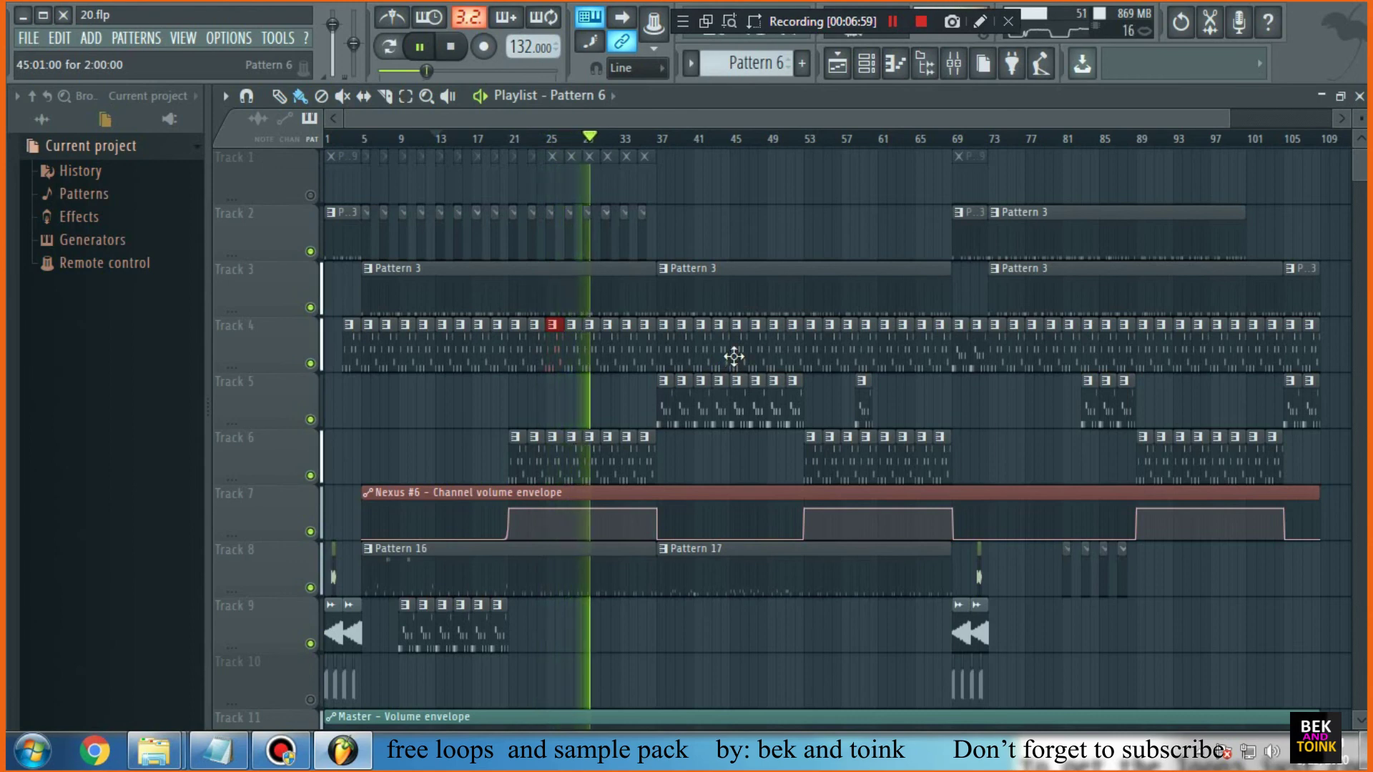
pyautogui.click(452, 47)
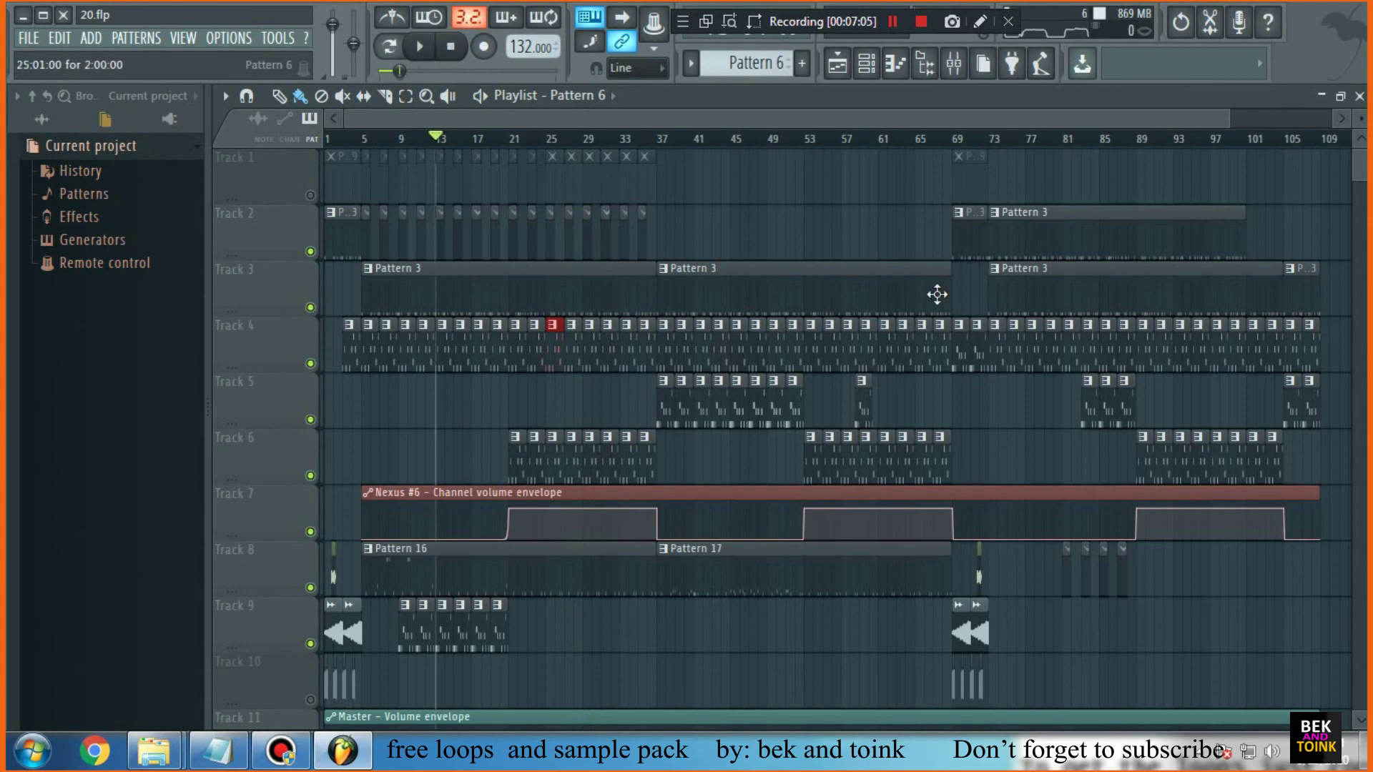
# Bring up the bek Notepad file, highlight "now lets grind" above "copy the setting", and minimize the file
pyautogui.click(218, 751)
pyautogui.scroll(-1, 1188, 644)
pyautogui.moveTo(1073, 458); pyautogui.dragTo(412, 147)
pyautogui.scroll(-10, 570, 315)
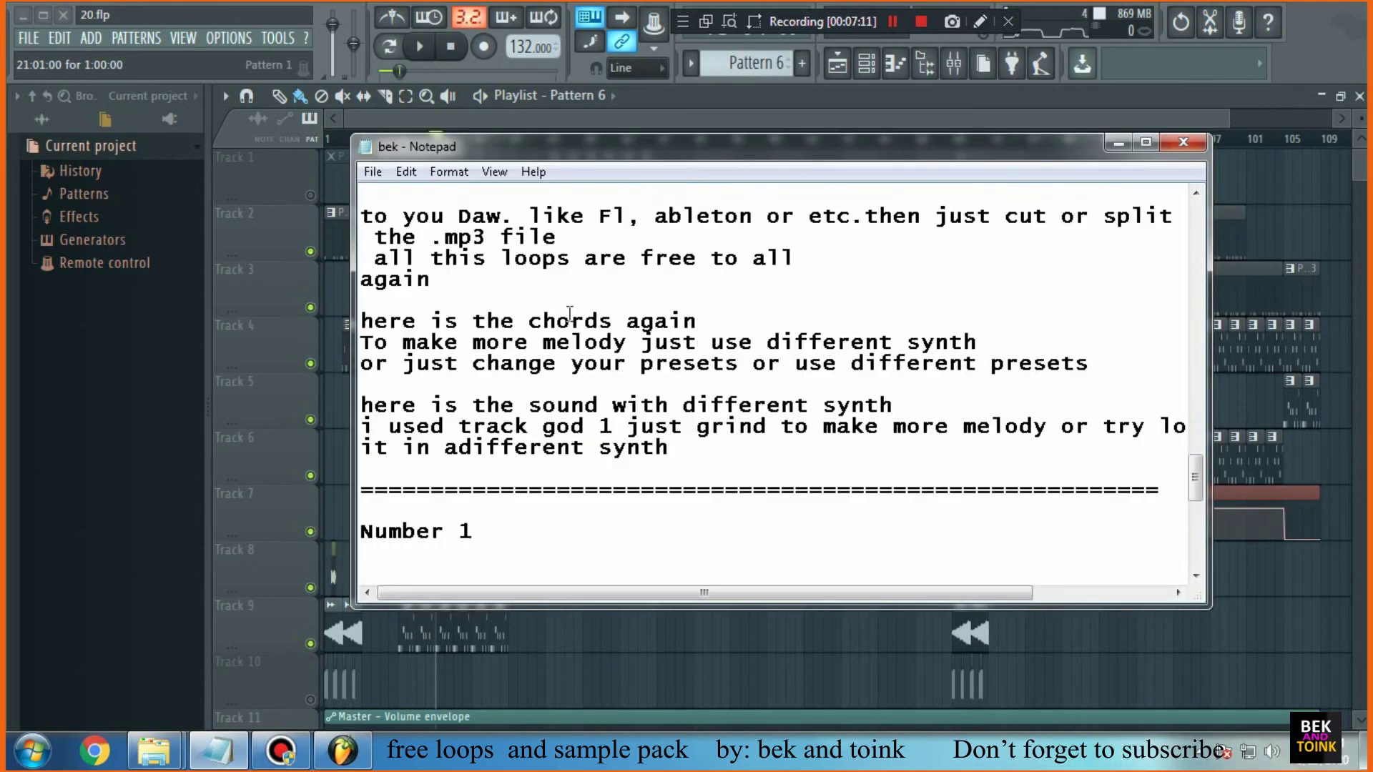
pyautogui.scroll(9, 569, 309)
pyautogui.scroll(5, 570, 292)
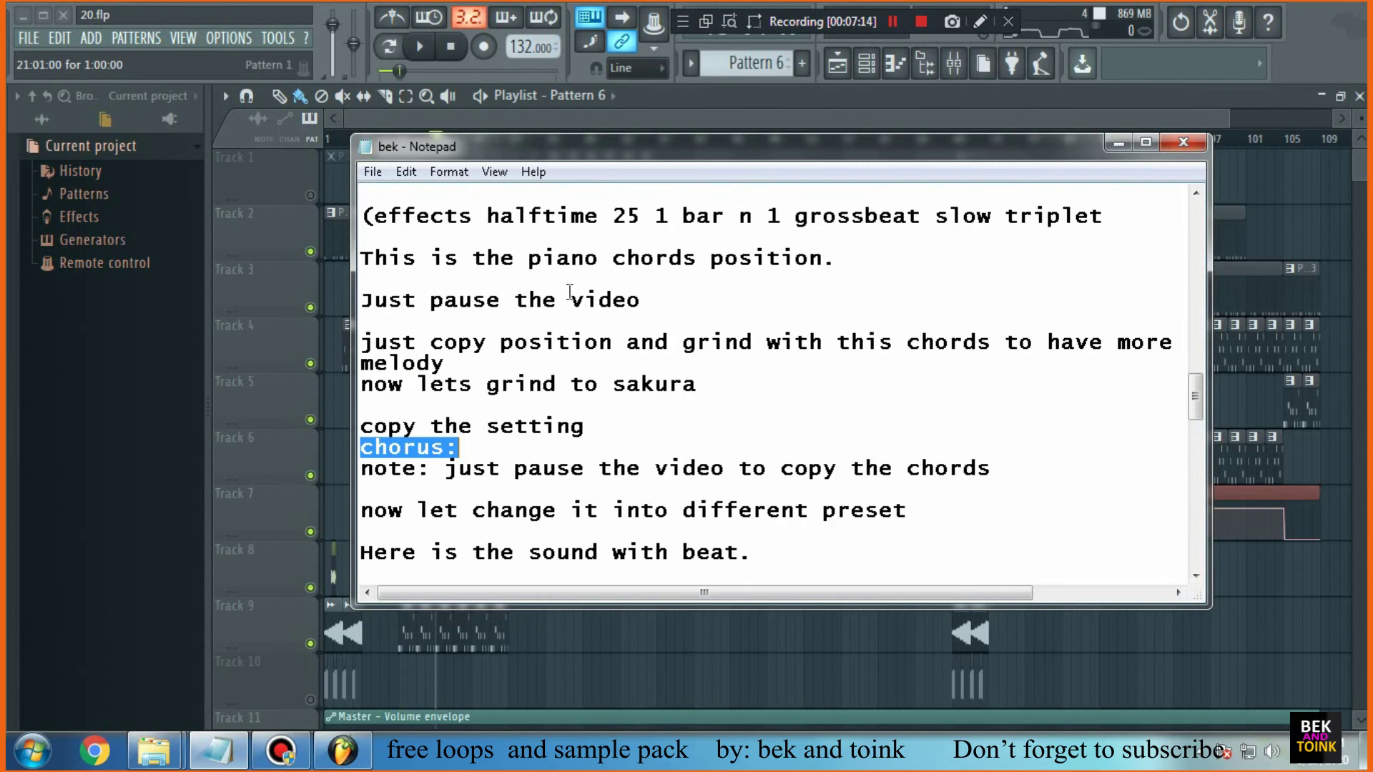
pyautogui.moveTo(362, 386); pyautogui.dragTo(558, 386)
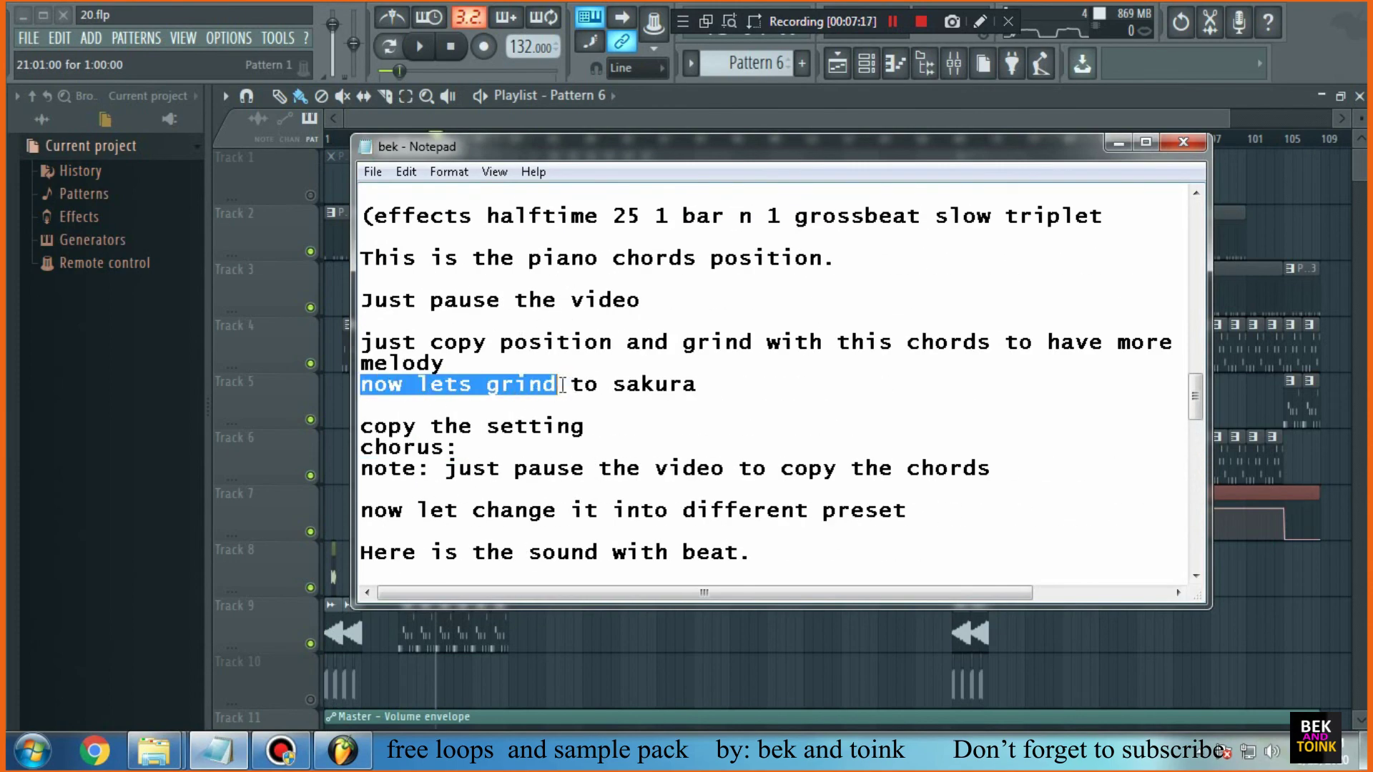
pyautogui.click(1118, 143)
# Pick a Pattern 6 clip on Track 4 and open the Nexus #4 instrument from the channel rack
pyautogui.click(866, 62)
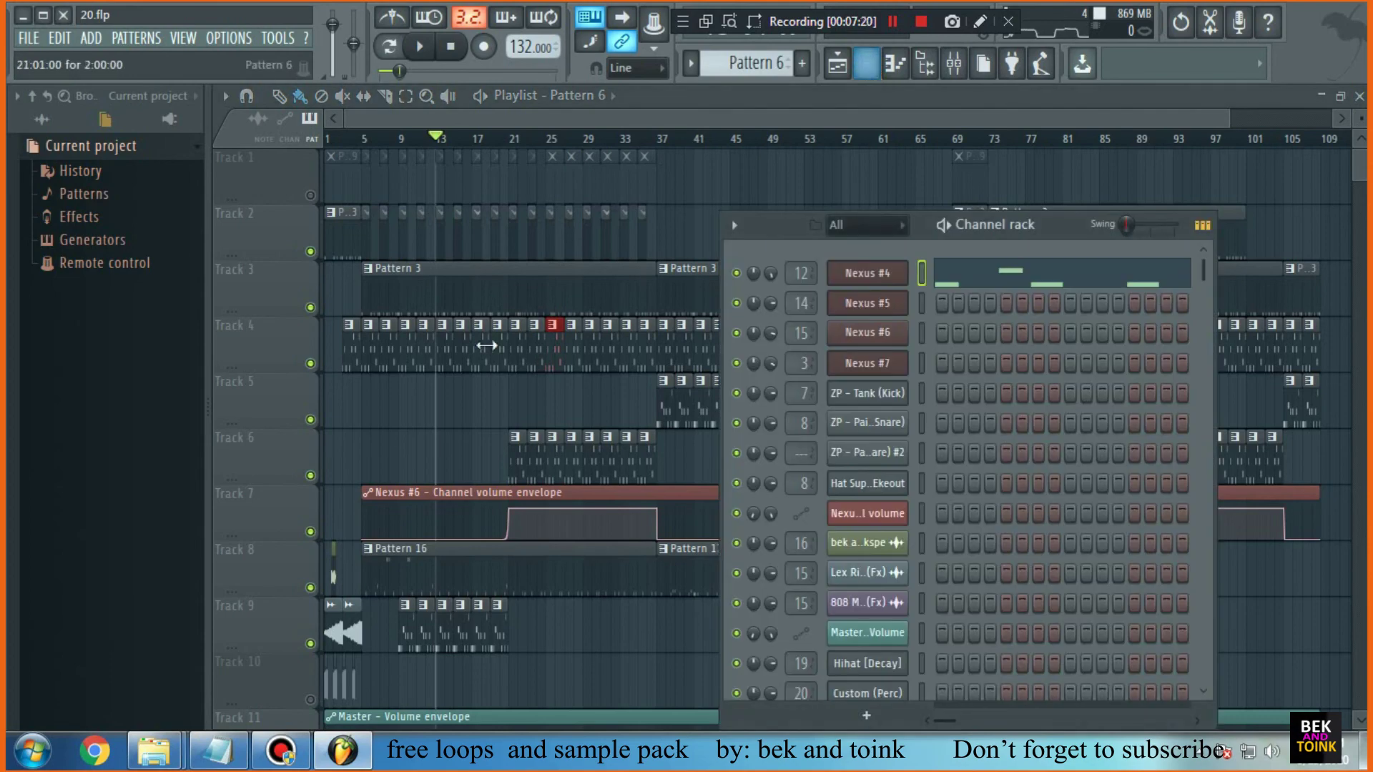
pyautogui.click(372, 357)
pyautogui.click(866, 63)
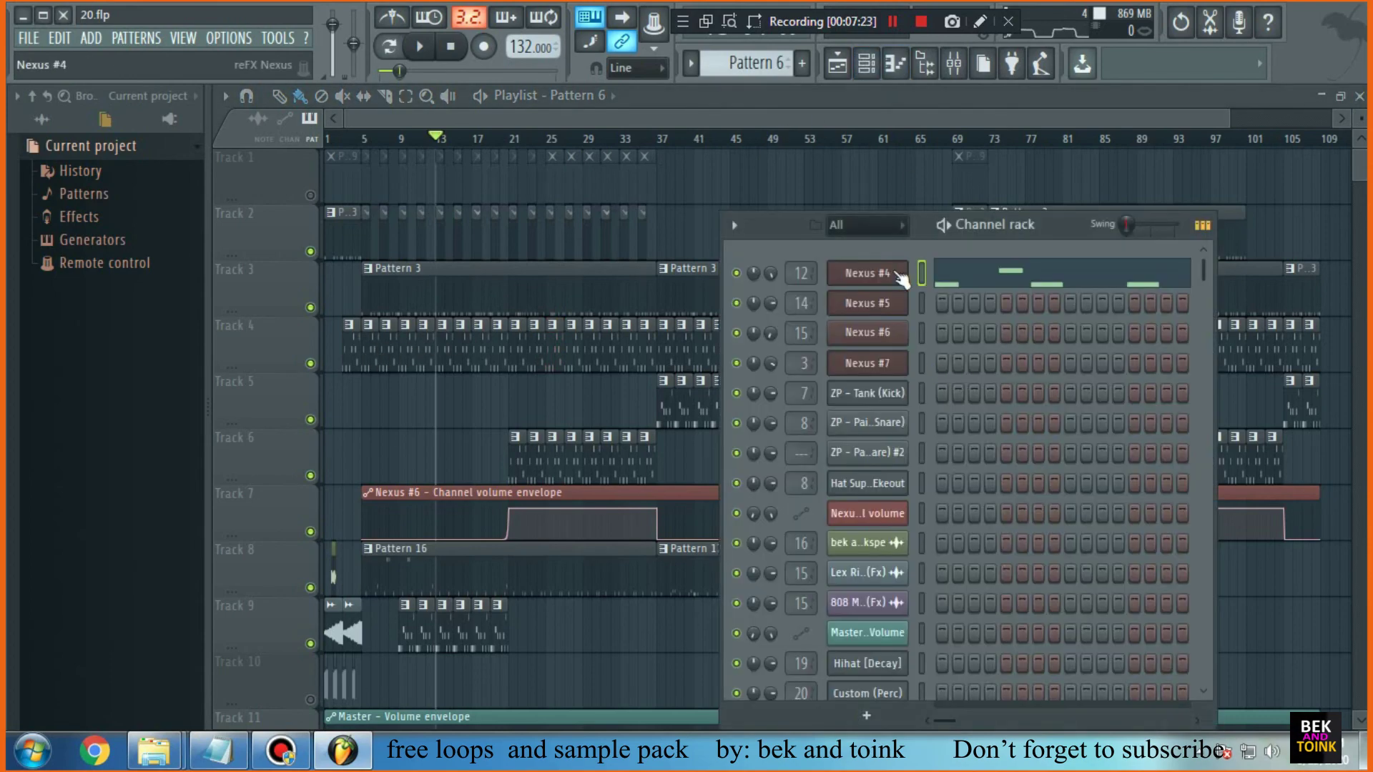
pyautogui.click(867, 272)
# Find the line "now lets grind to sakura" in the bek Notepad file, highlight its beginning, and minimize the file
pyautogui.scroll(-5, 616, 527)
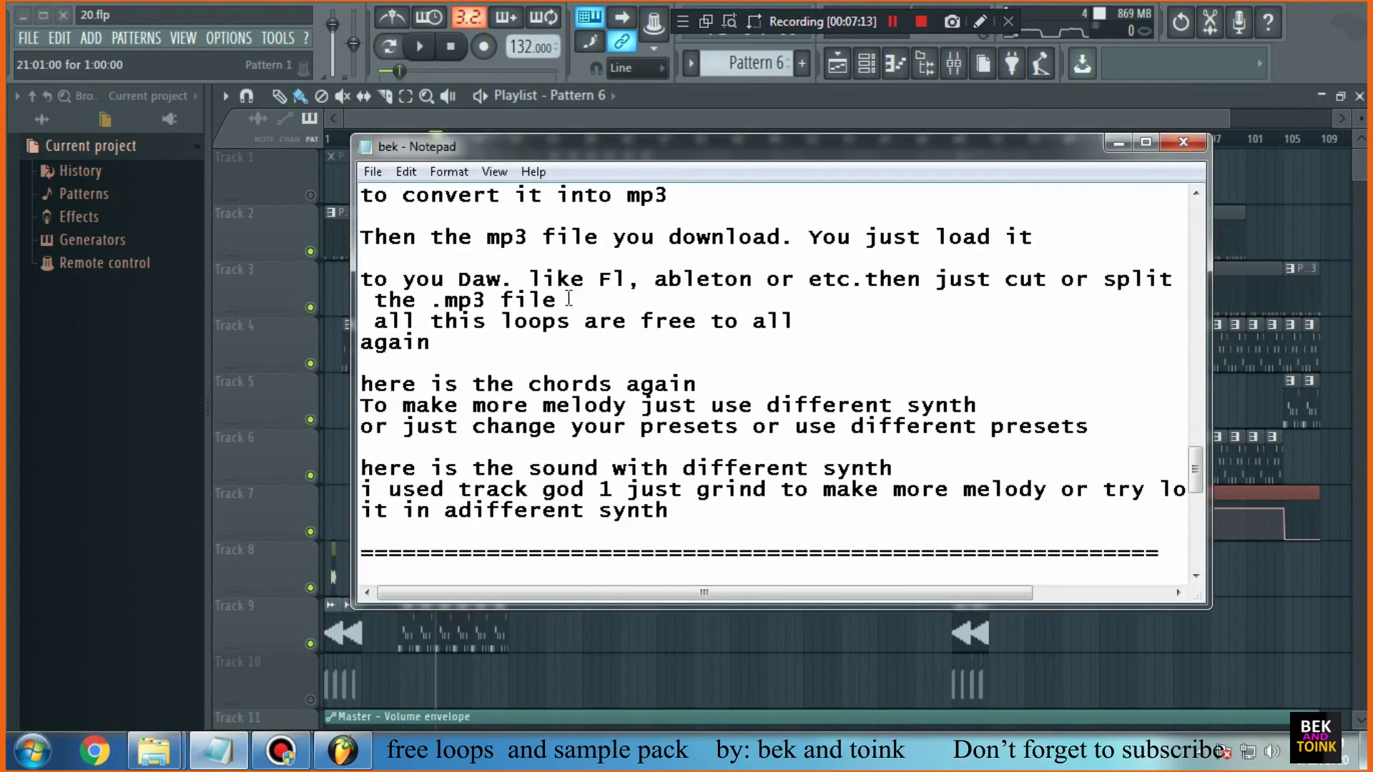
pyautogui.scroll(5, 570, 292)
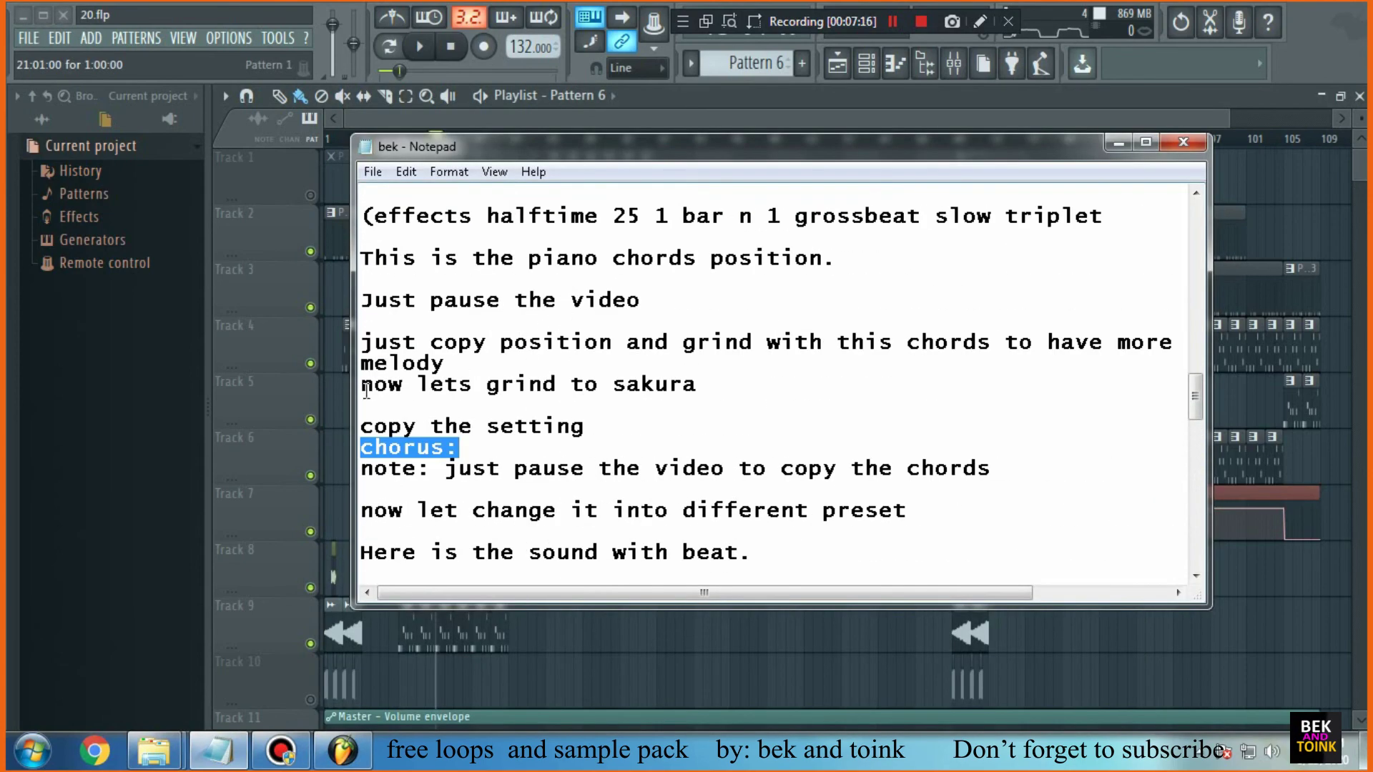
pyautogui.moveTo(366, 390); pyautogui.dragTo(573, 387)
pyautogui.click(1119, 144)
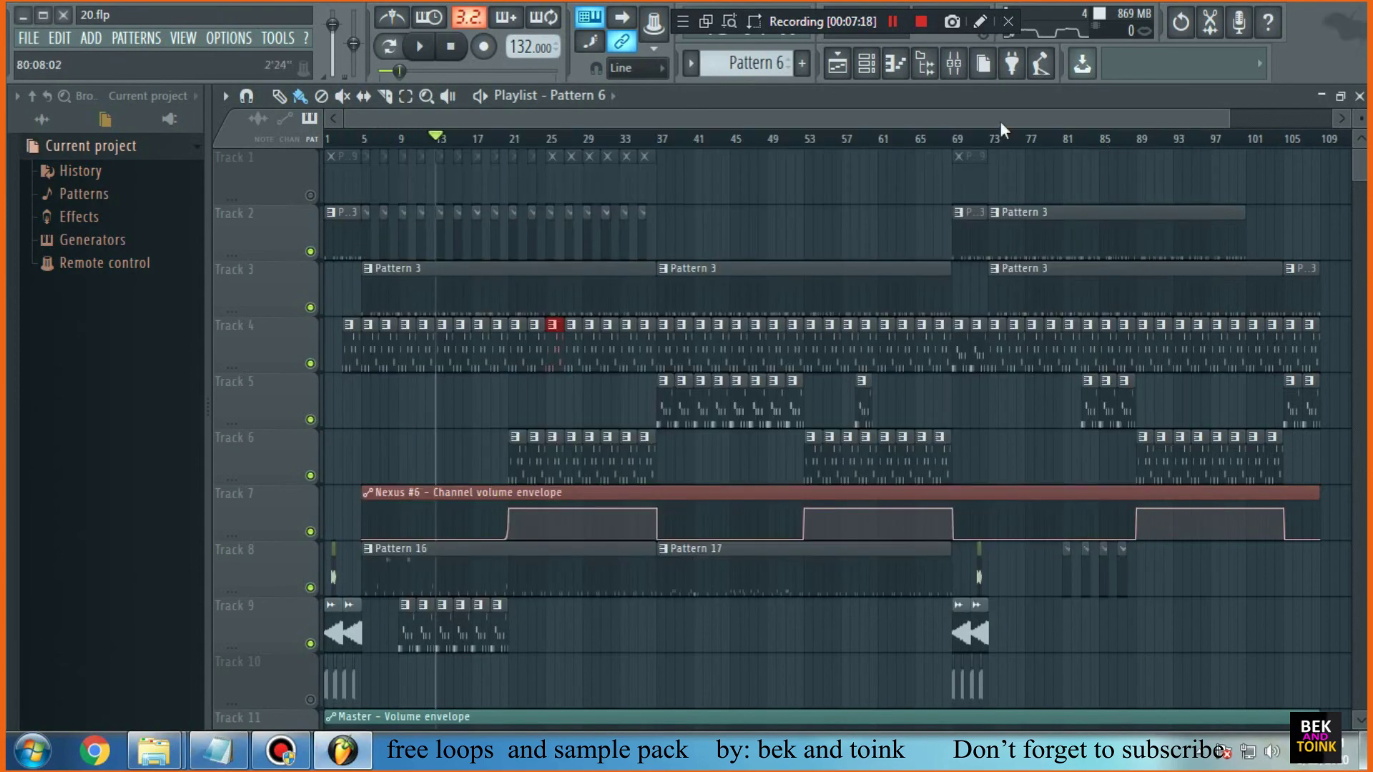
# Open the Nexus #4 instrument from the channel rack and choose its Trap God 2 preset category
pyautogui.click(867, 63)
pyautogui.click(867, 63)
pyautogui.click(867, 63)
pyautogui.click(898, 275)
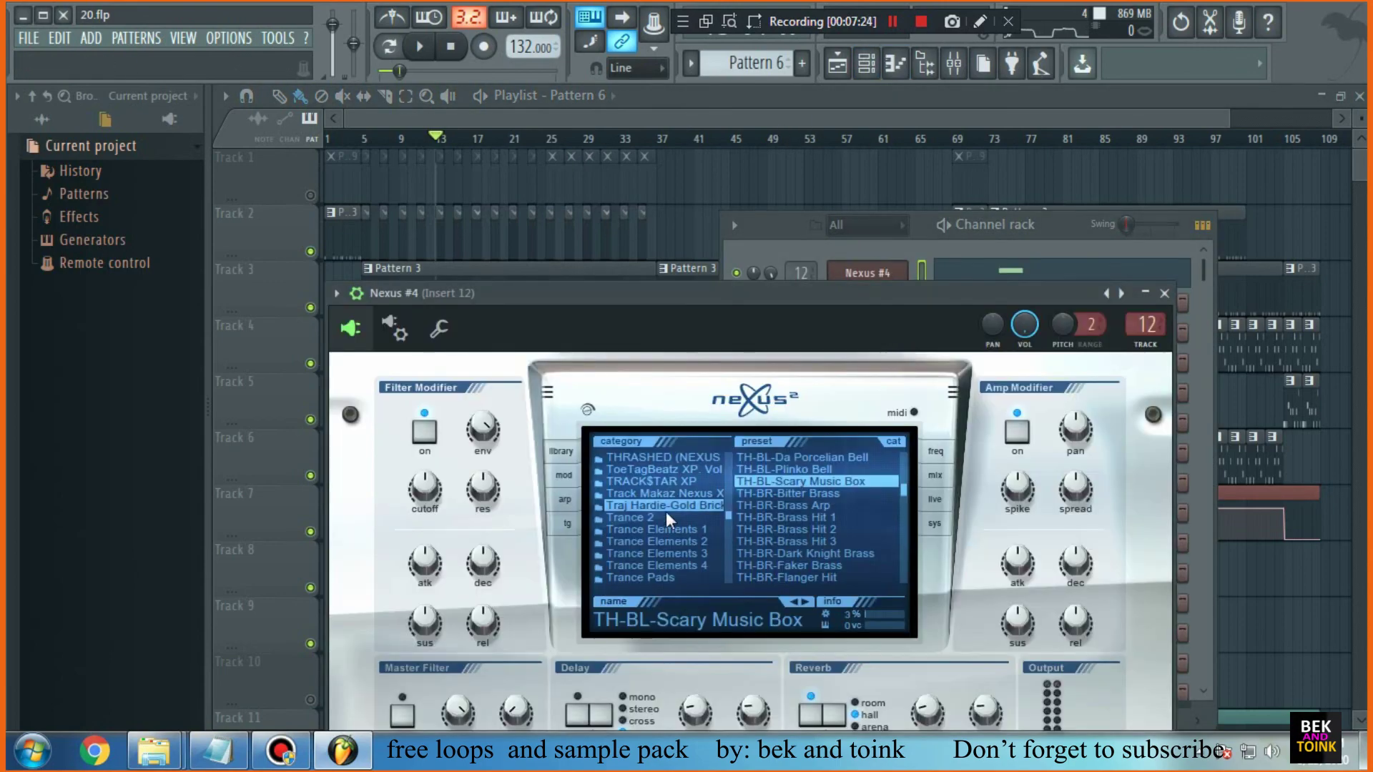
pyautogui.scroll(-5, 622, 529)
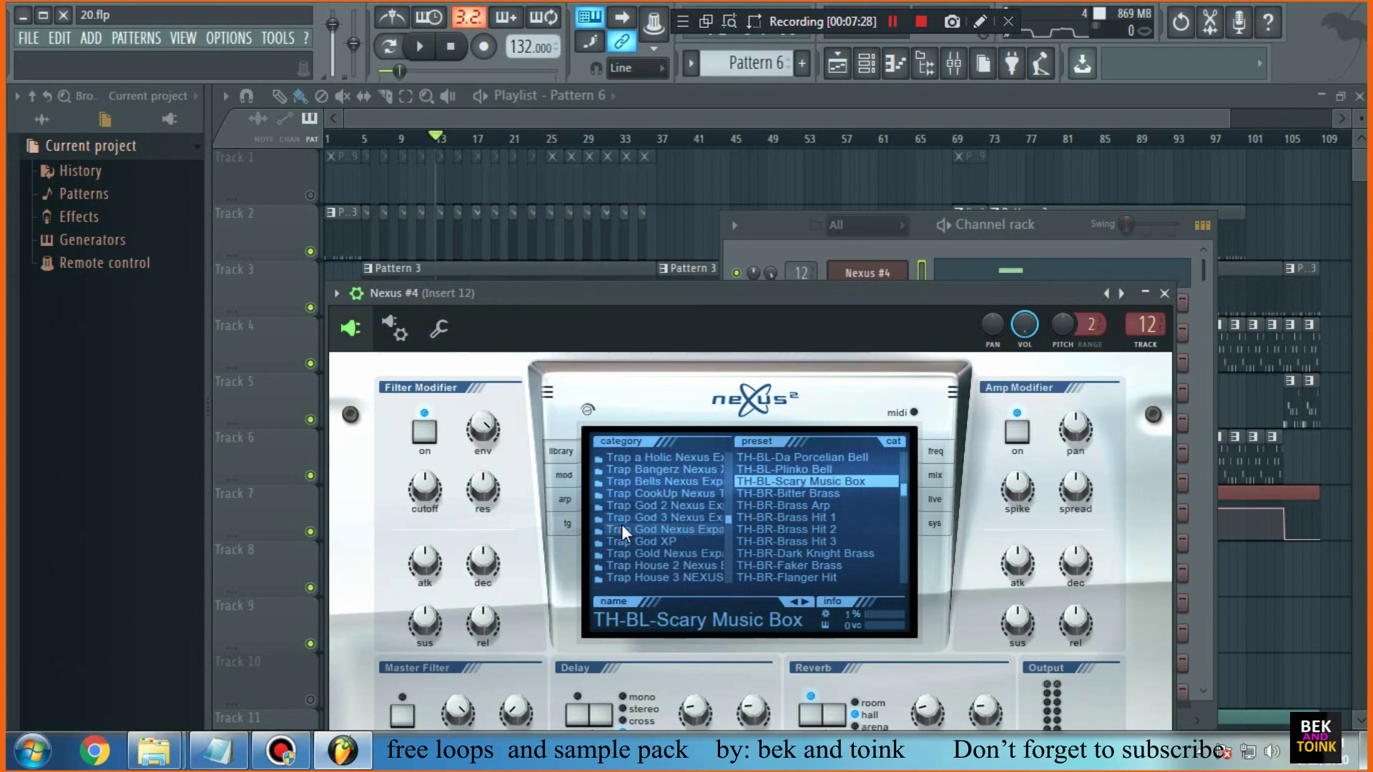
pyautogui.scroll(2, 621, 525)
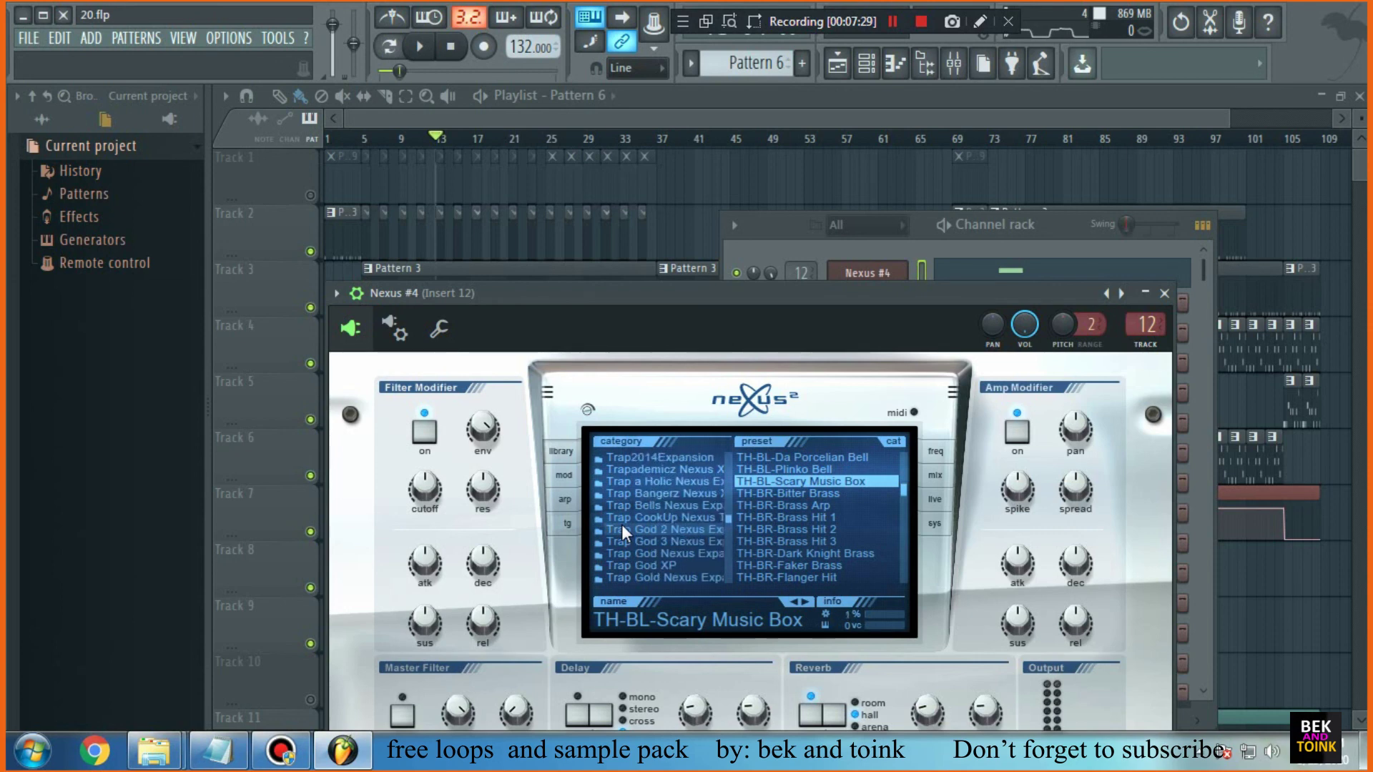
pyautogui.click(680, 529)
# Play the song while auditioning Nexus presets TrapGod2 (1) through (7), and load TrapGod2 (8)
pyautogui.click(428, 55)
pyautogui.click(779, 458)
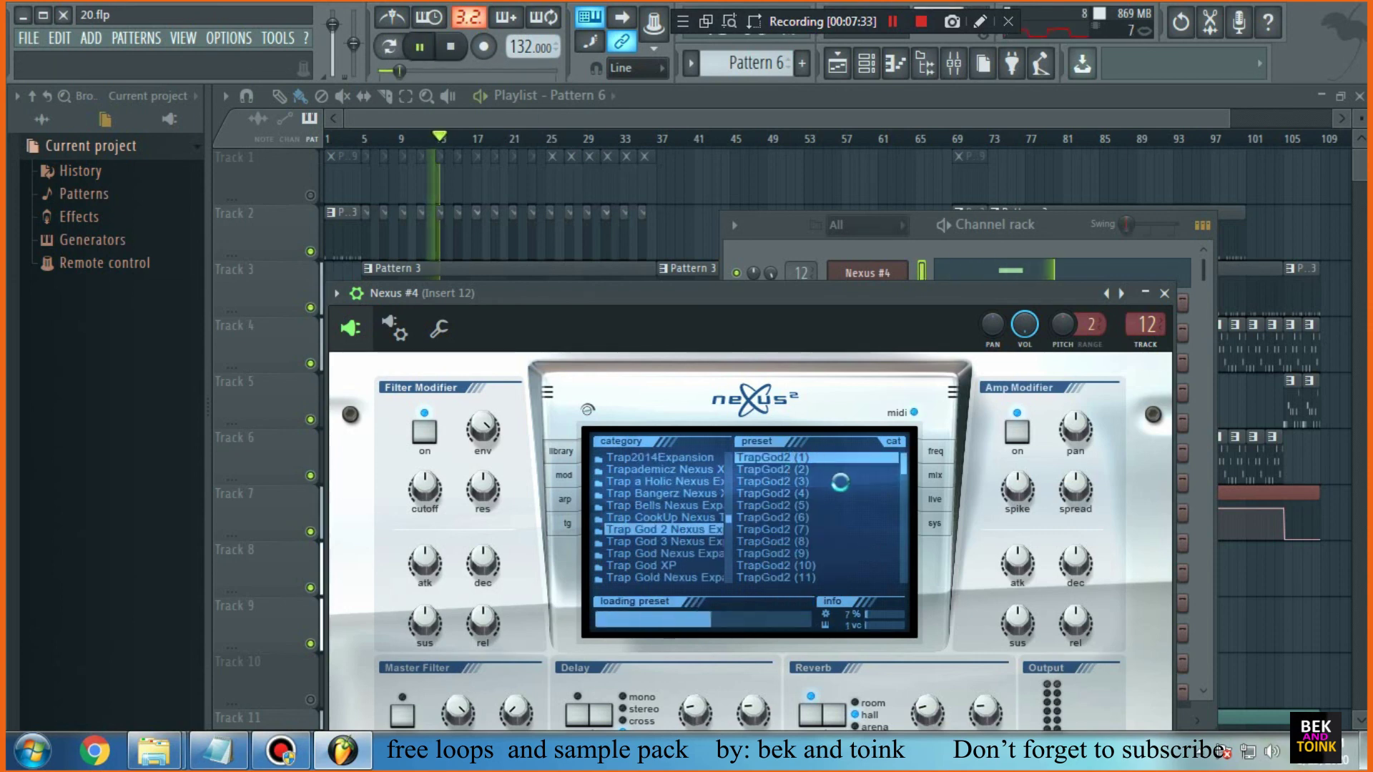
pyautogui.click(811, 471)
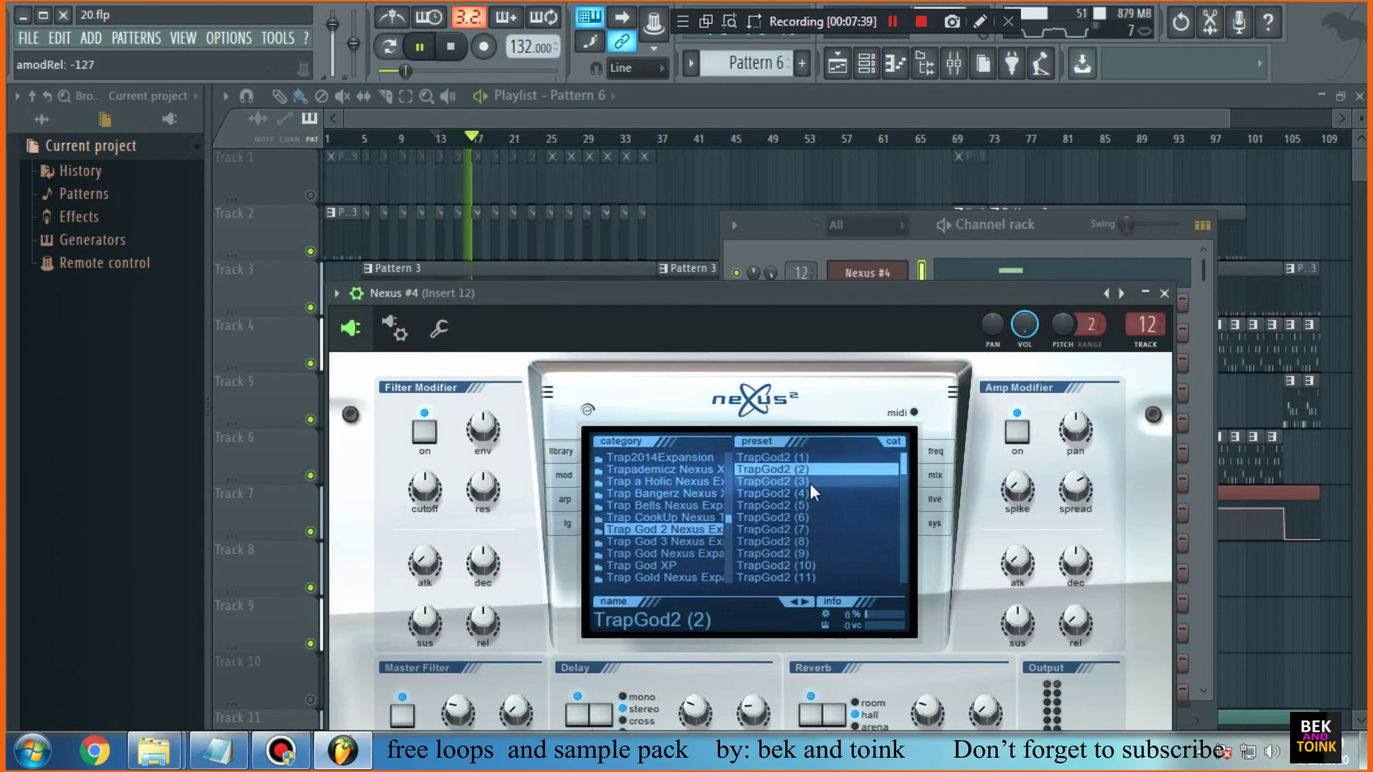
pyautogui.click(810, 483)
pyautogui.click(819, 494)
pyautogui.click(827, 506)
pyautogui.click(829, 514)
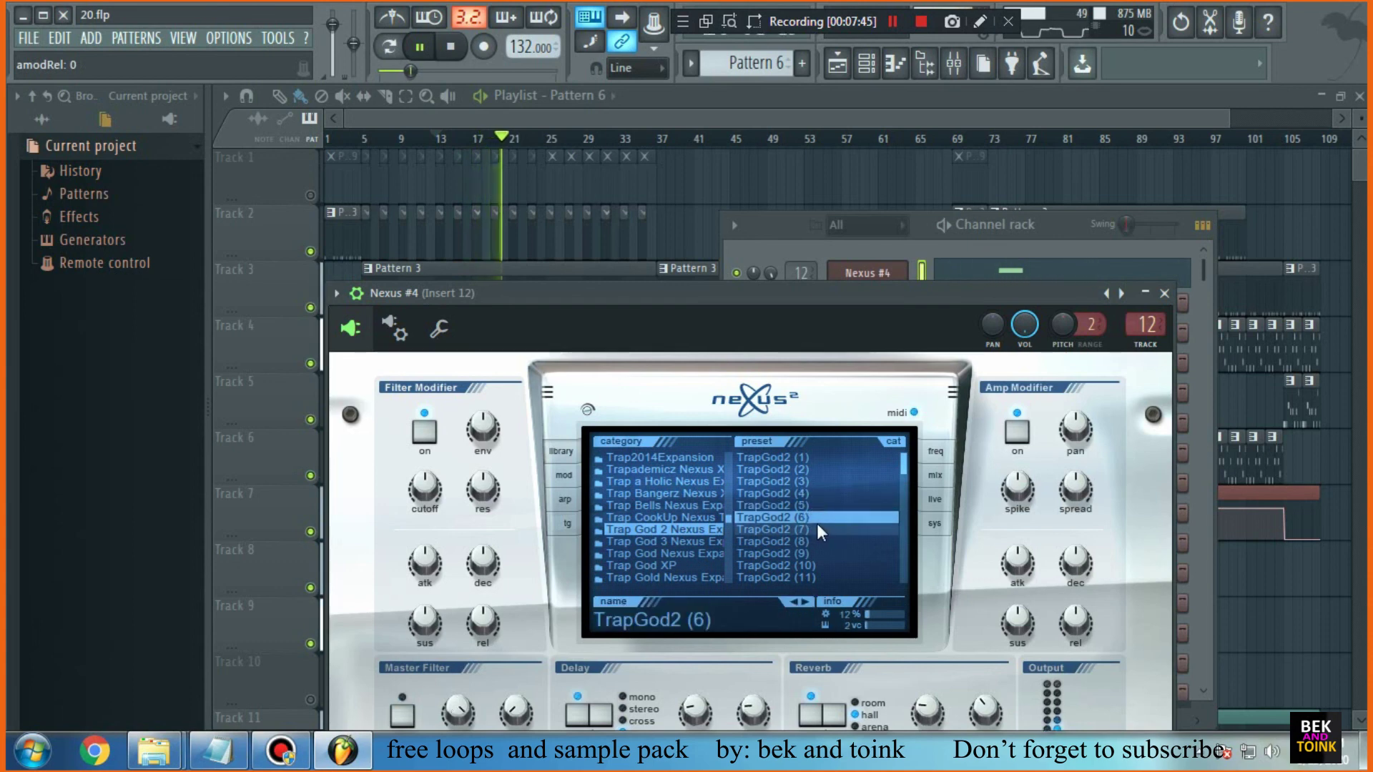
pyautogui.click(812, 530)
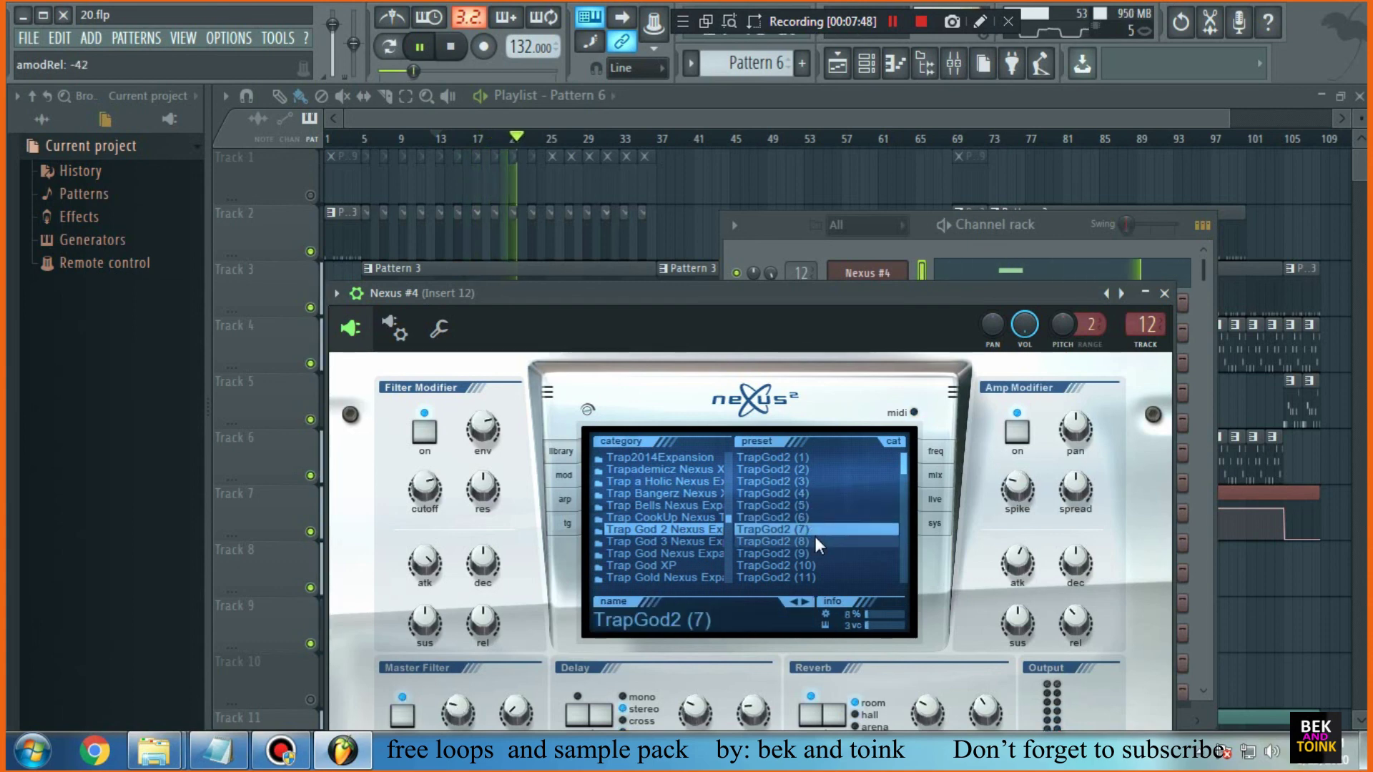
pyautogui.click(808, 542)
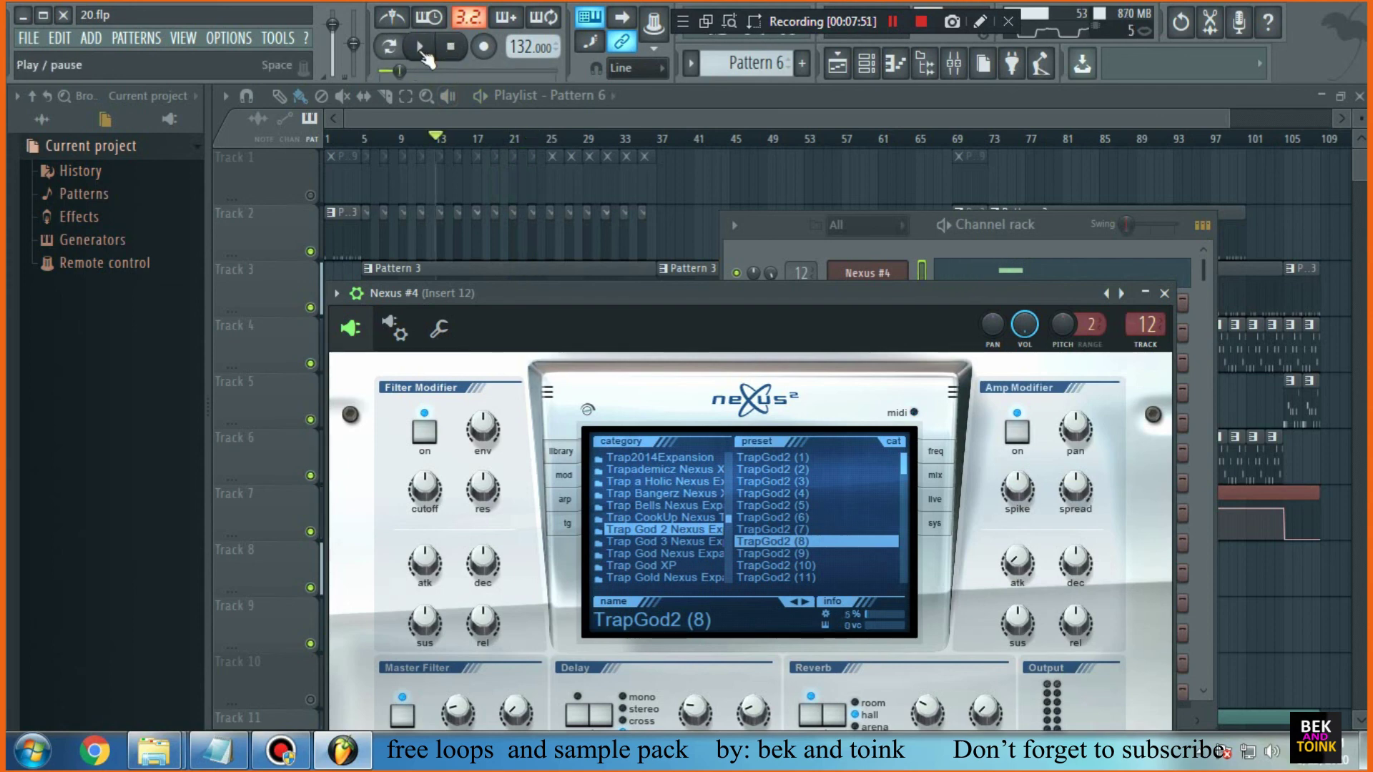
# Select bars 6 to 21 of the playlist for looped playback and mute Track 9
pyautogui.moveTo(373, 139); pyautogui.dragTo(512, 169)
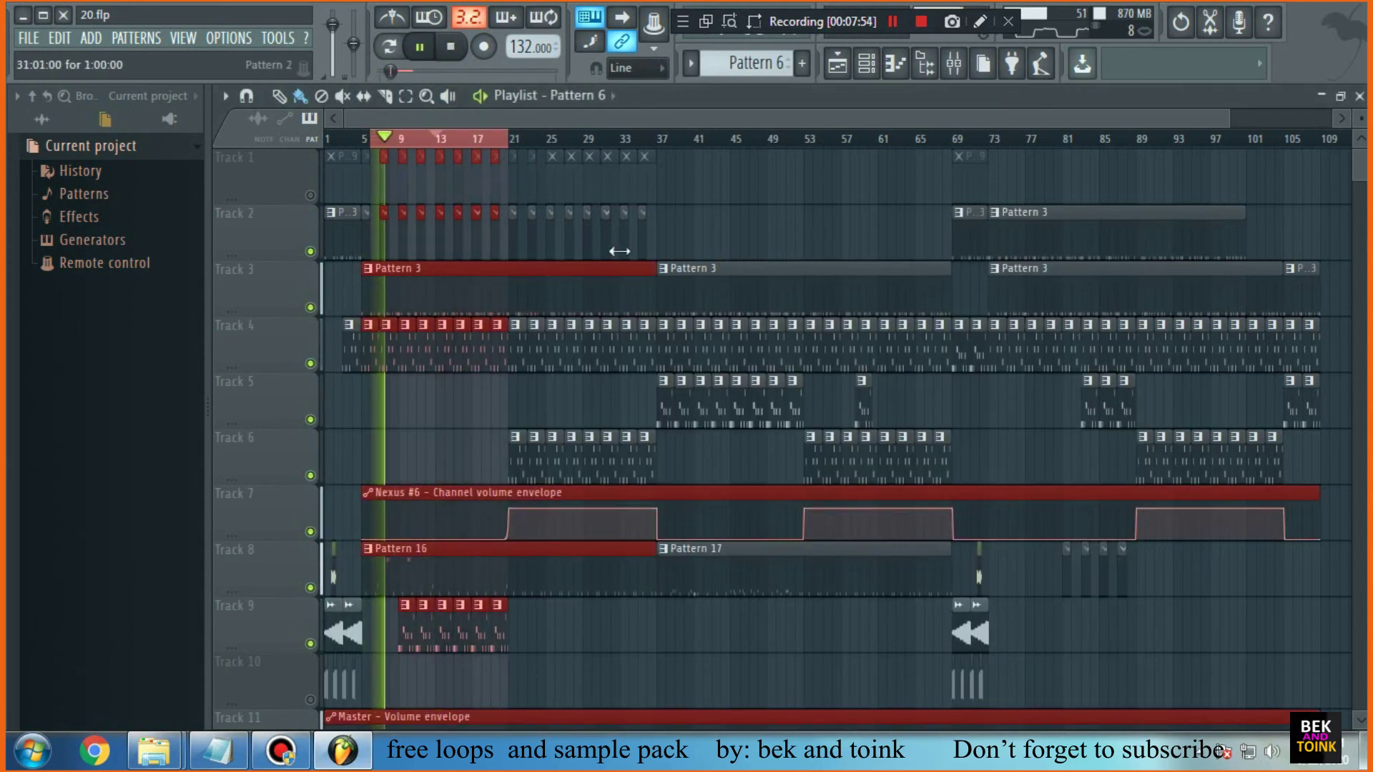
pyautogui.click(312, 644)
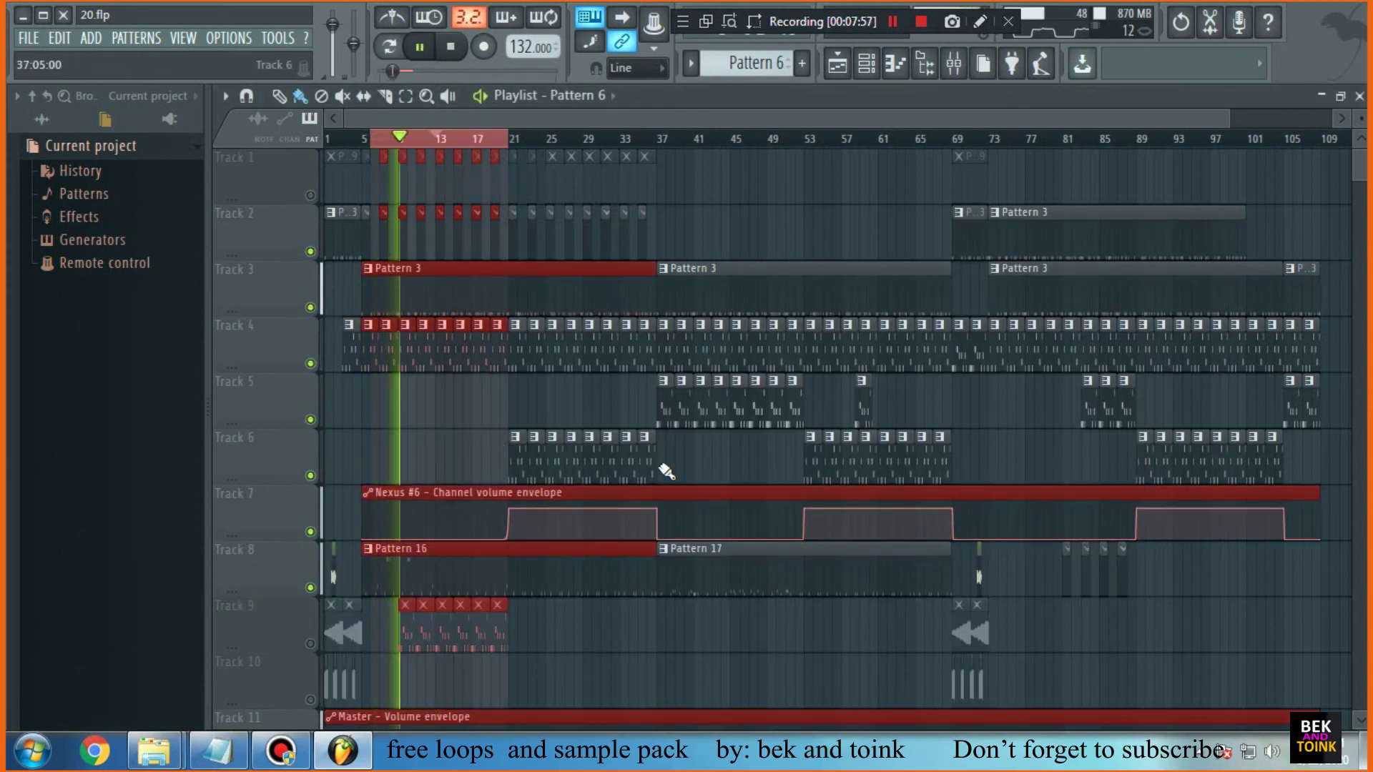
# Open the Nexus #4 instrument from the channel rack and load the TrapGod2 (10) preset
pyautogui.click(867, 65)
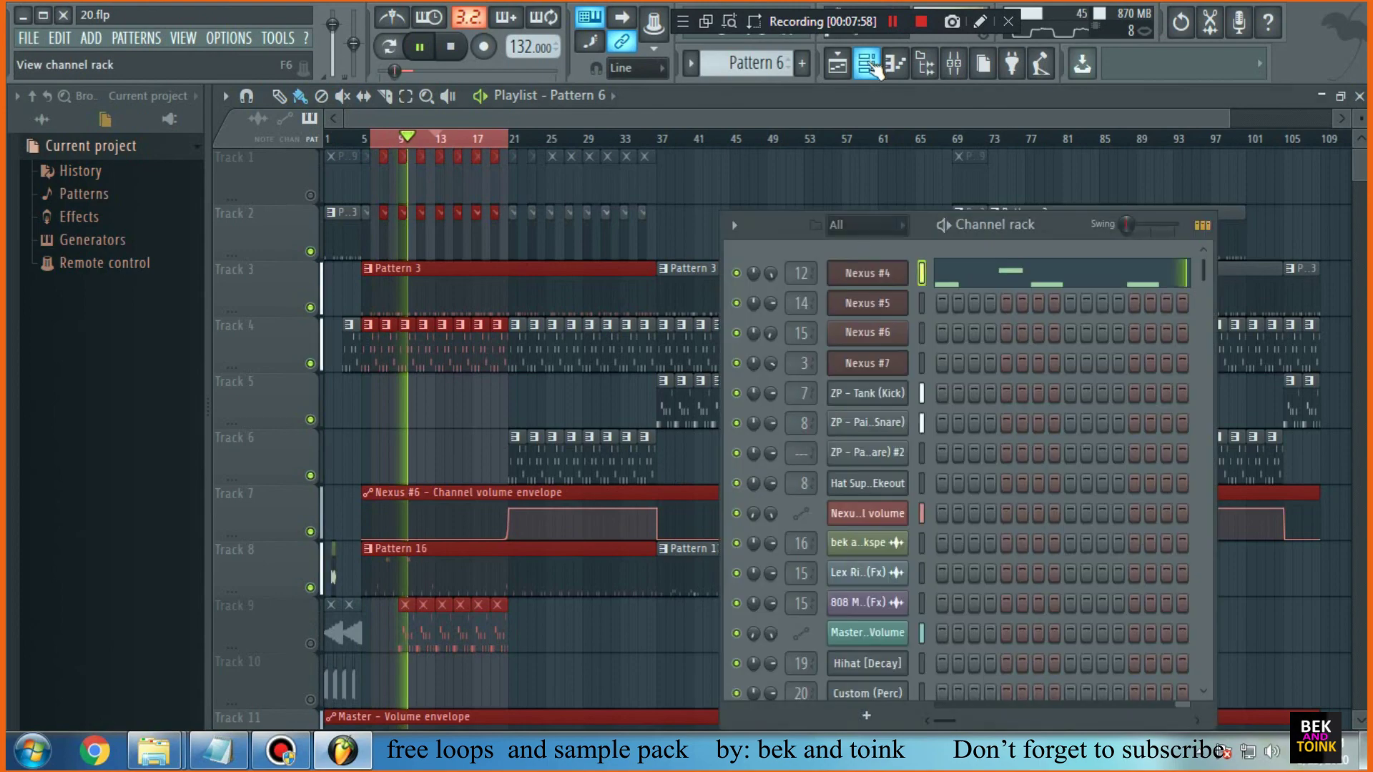
pyautogui.click(868, 273)
pyautogui.click(823, 494)
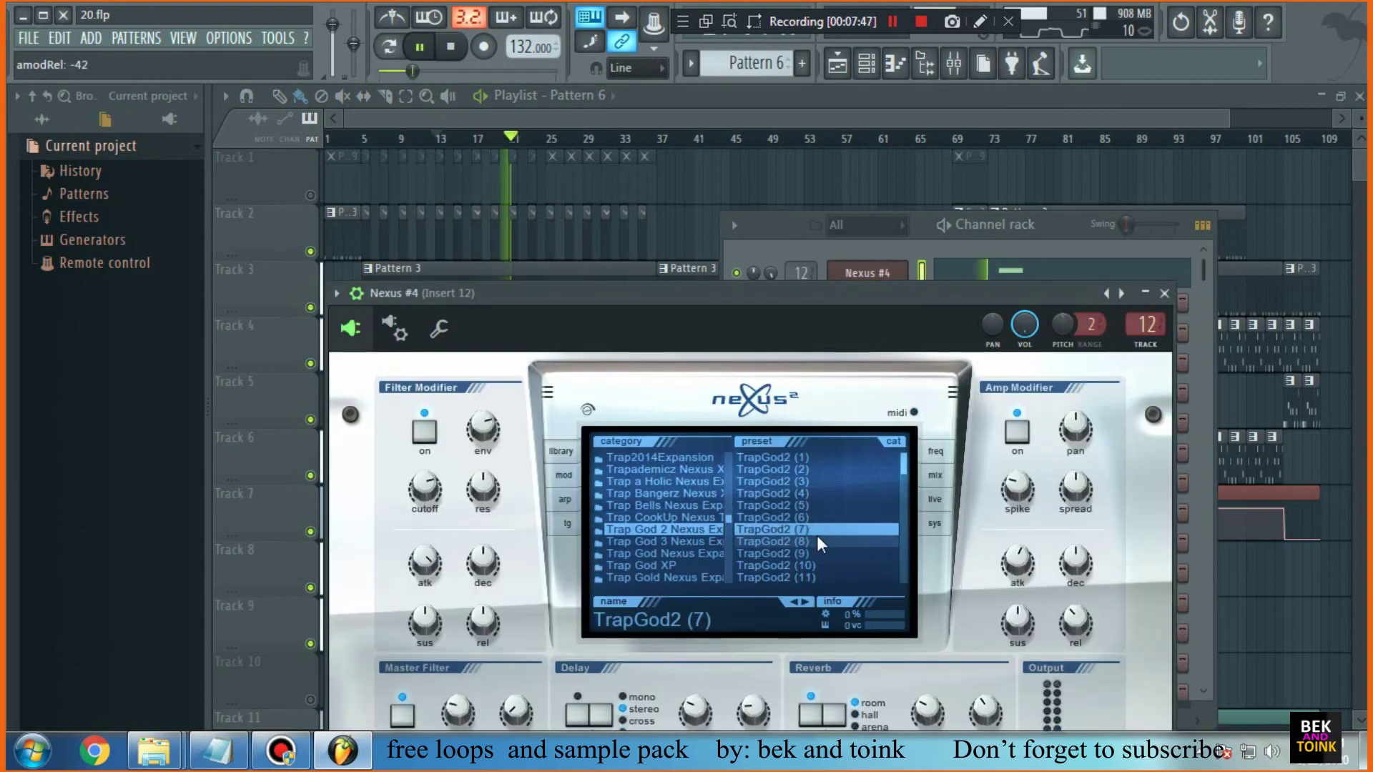
# Load the TrapGod2 (8) preset and set the playlist to loop bars 6 to 21 without Track 9
pyautogui.click(811, 548)
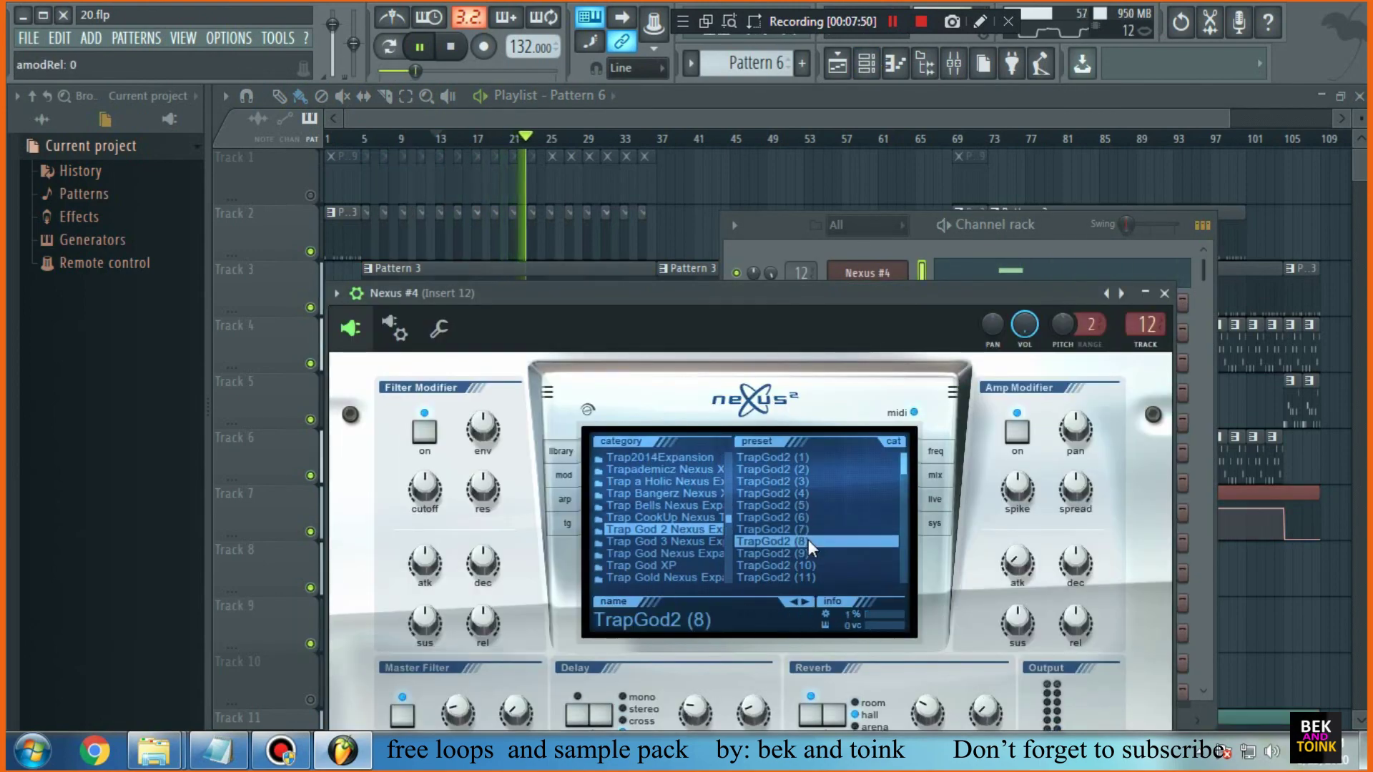
pyautogui.moveTo(411, 146); pyautogui.dragTo(509, 141)
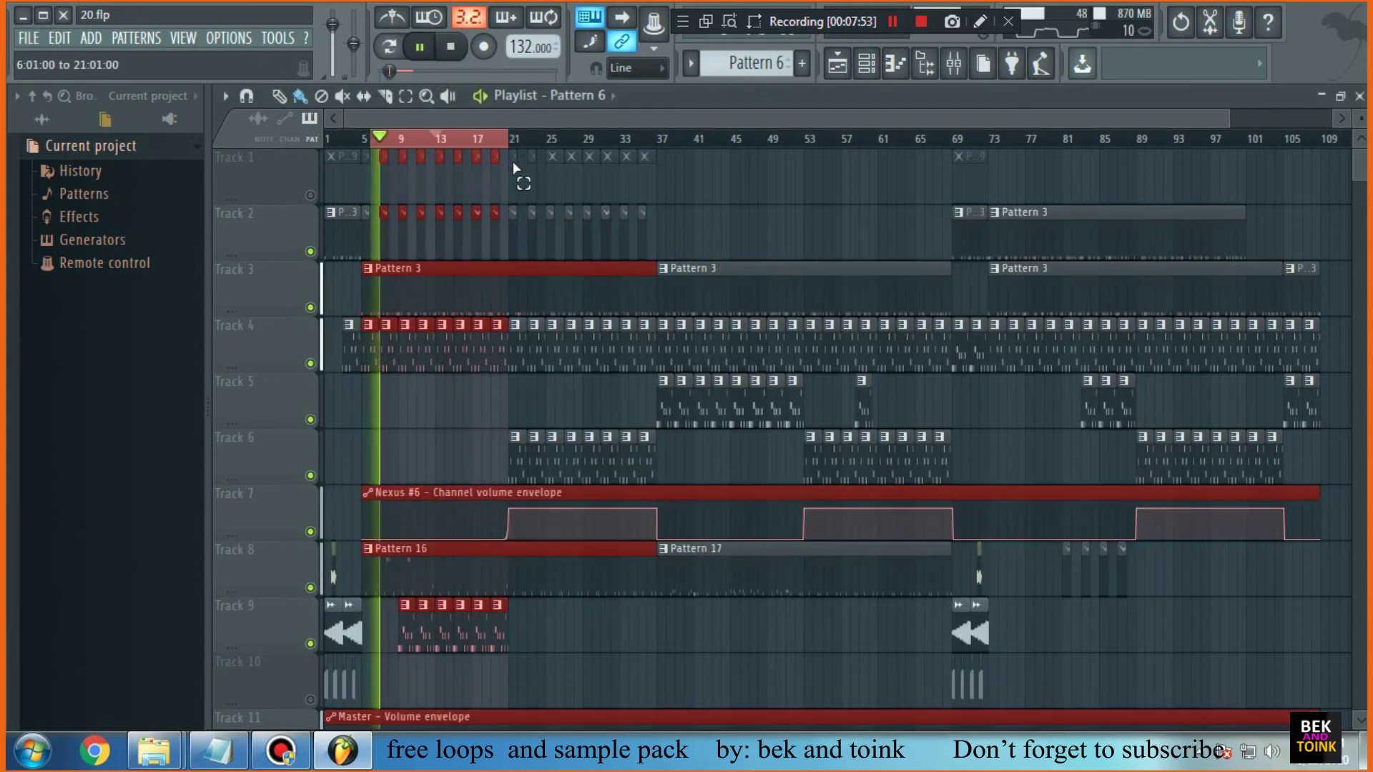
pyautogui.click(308, 643)
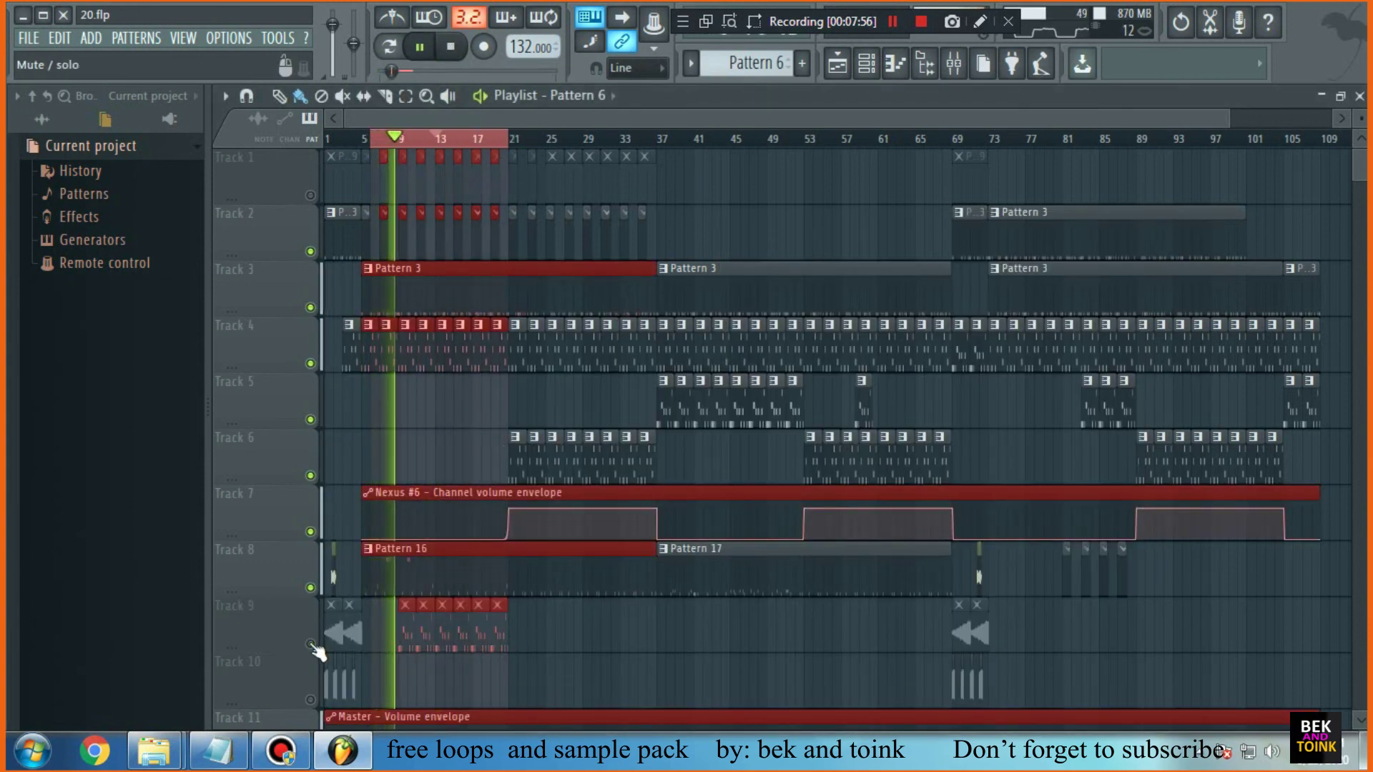
# Reopen Nexus #4 and audition presets from TrapGod2 (10) up to (15), ending on TrapGod2 (14)
pyautogui.click(866, 63)
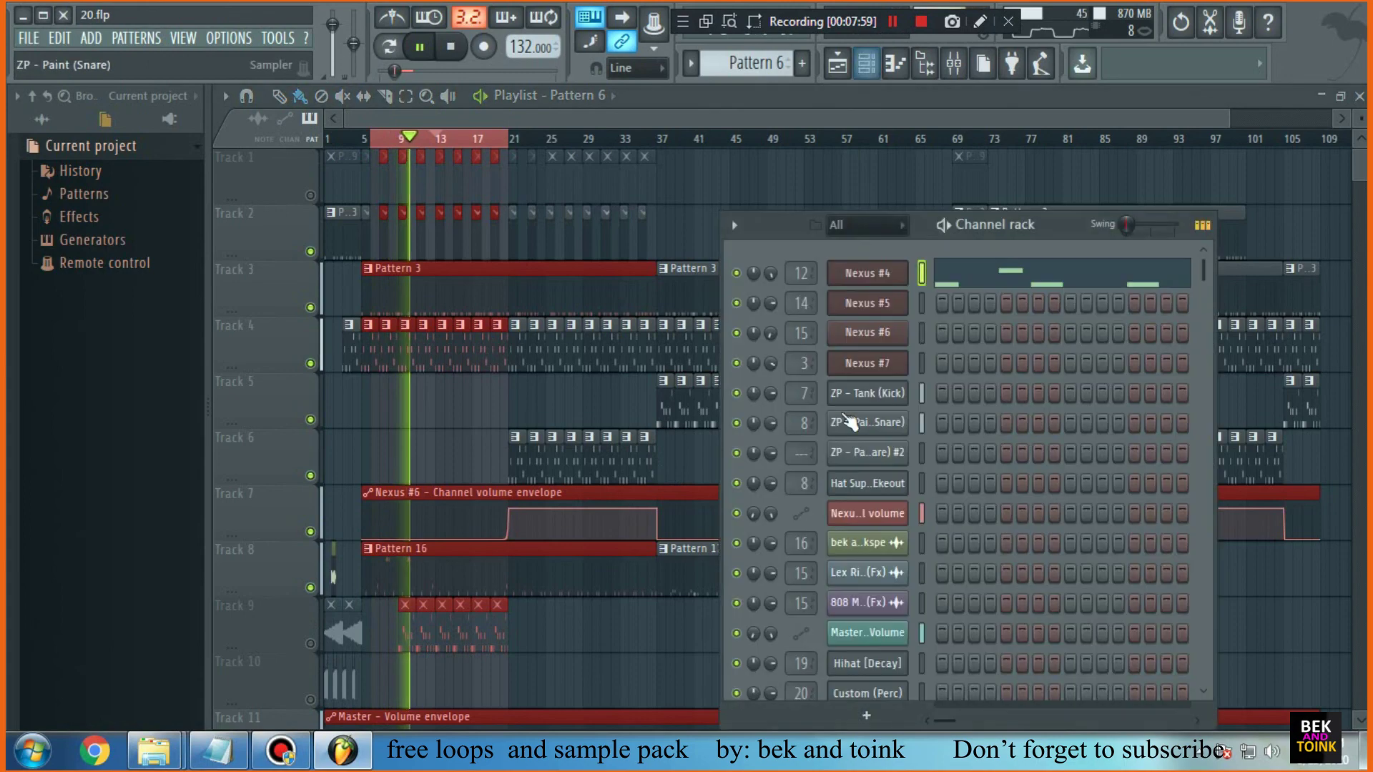
pyautogui.click(868, 272)
pyautogui.click(824, 495)
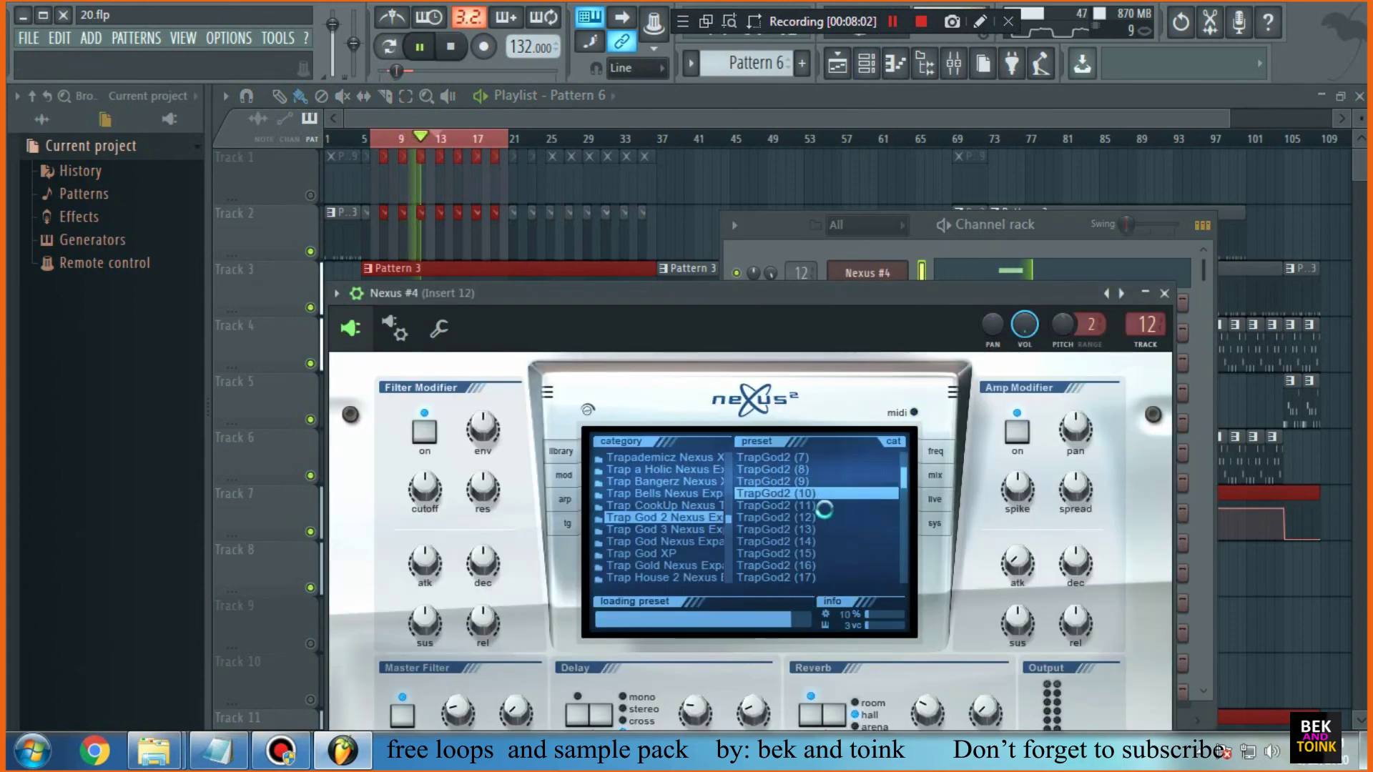
pyautogui.click(823, 518)
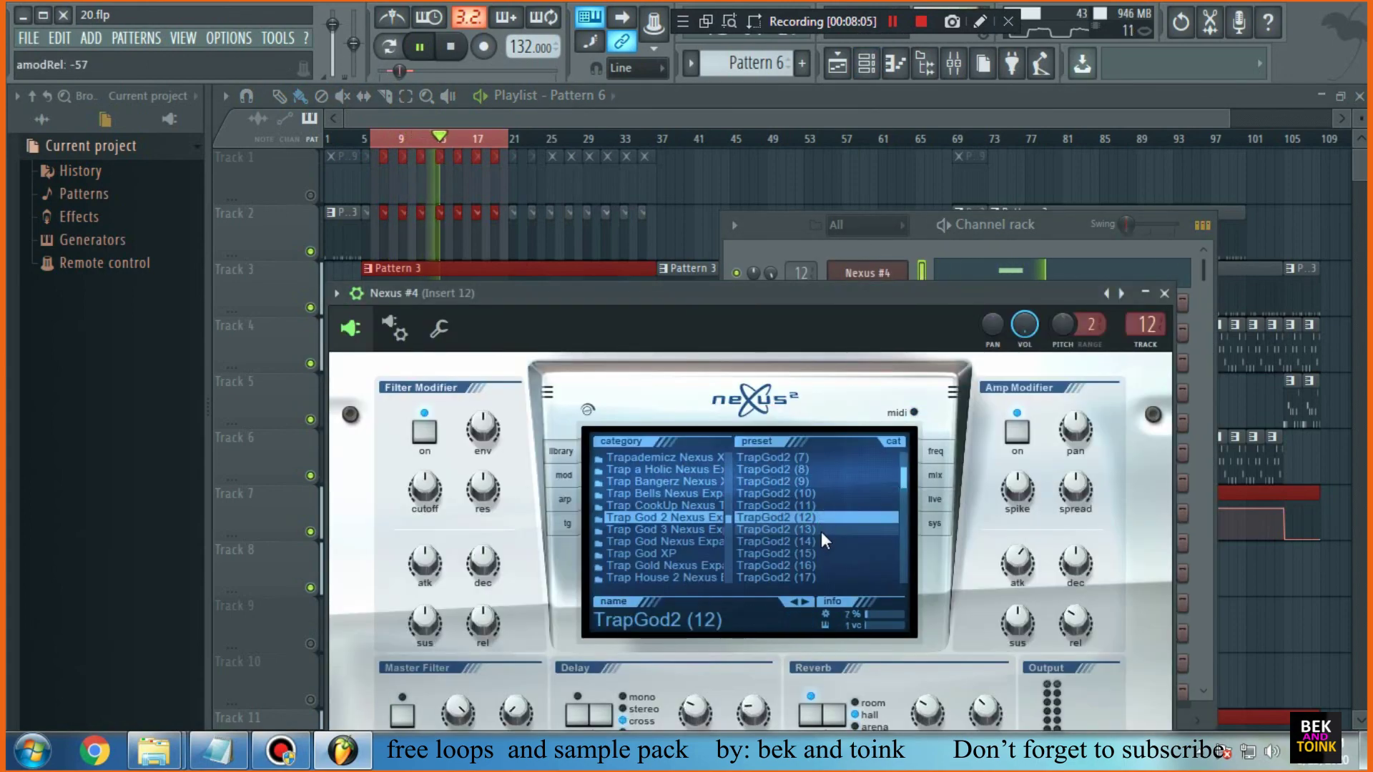
pyautogui.click(822, 530)
pyautogui.click(817, 540)
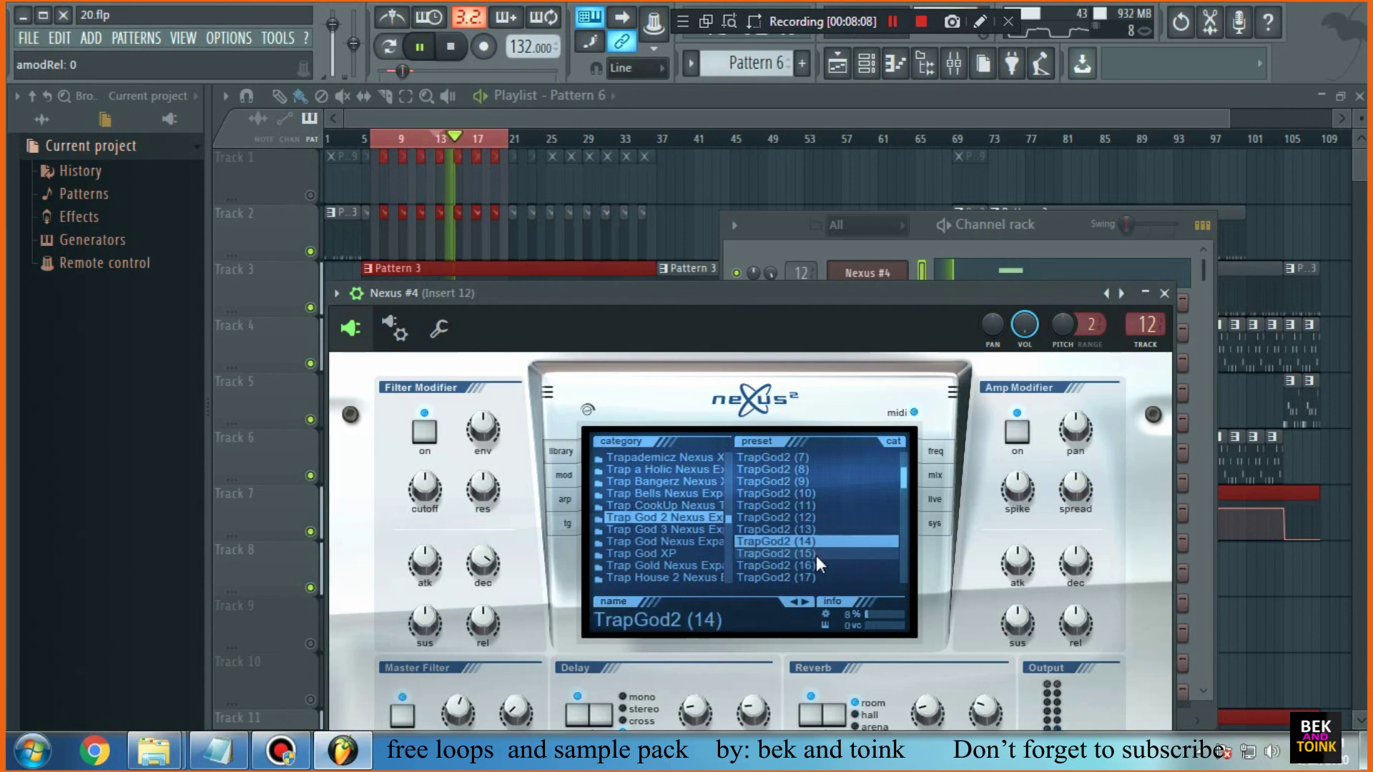
pyautogui.click(817, 553)
pyautogui.click(818, 542)
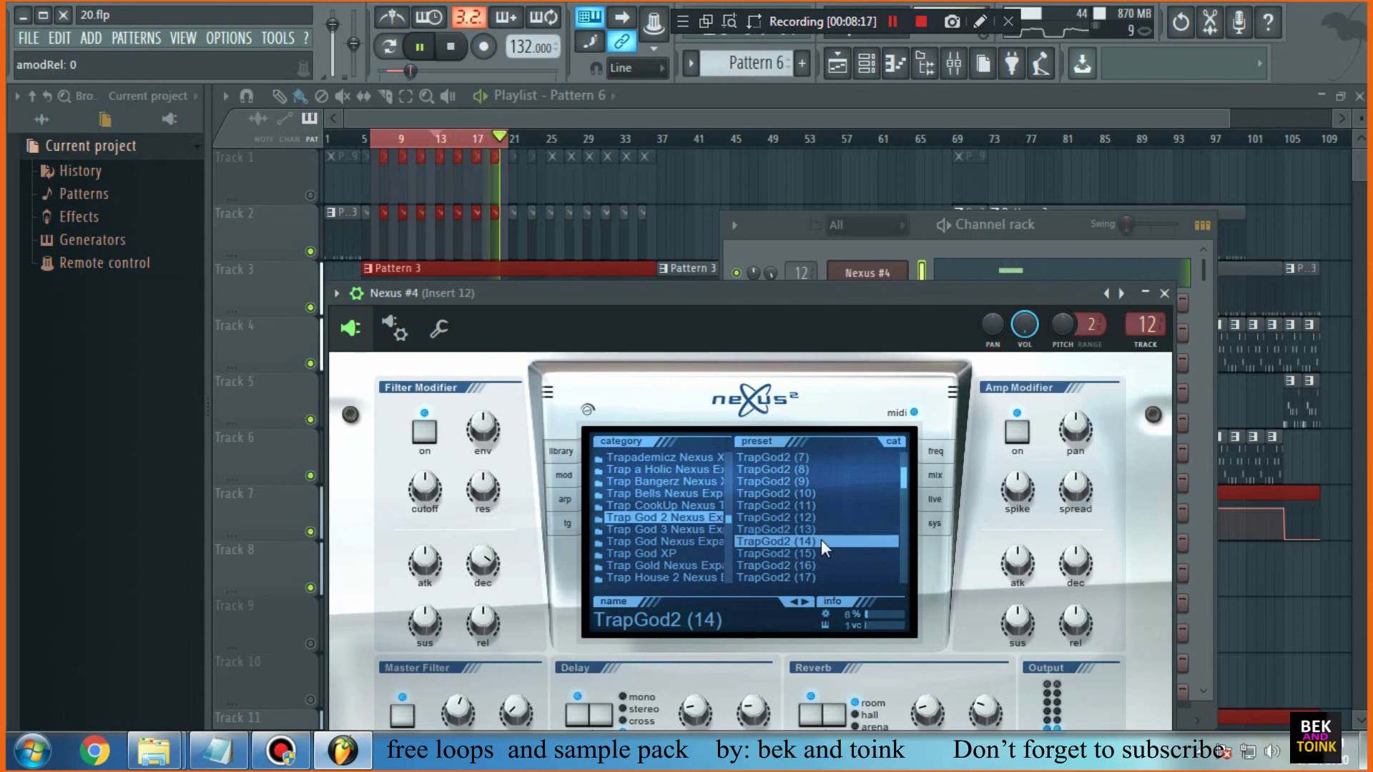
# Audition presets TrapGod2 (21) through (24) and (30), and open the channel options of Nexus #4 in the channel rack
pyautogui.scroll(-2, 821, 539)
pyautogui.scroll(-1, 822, 538)
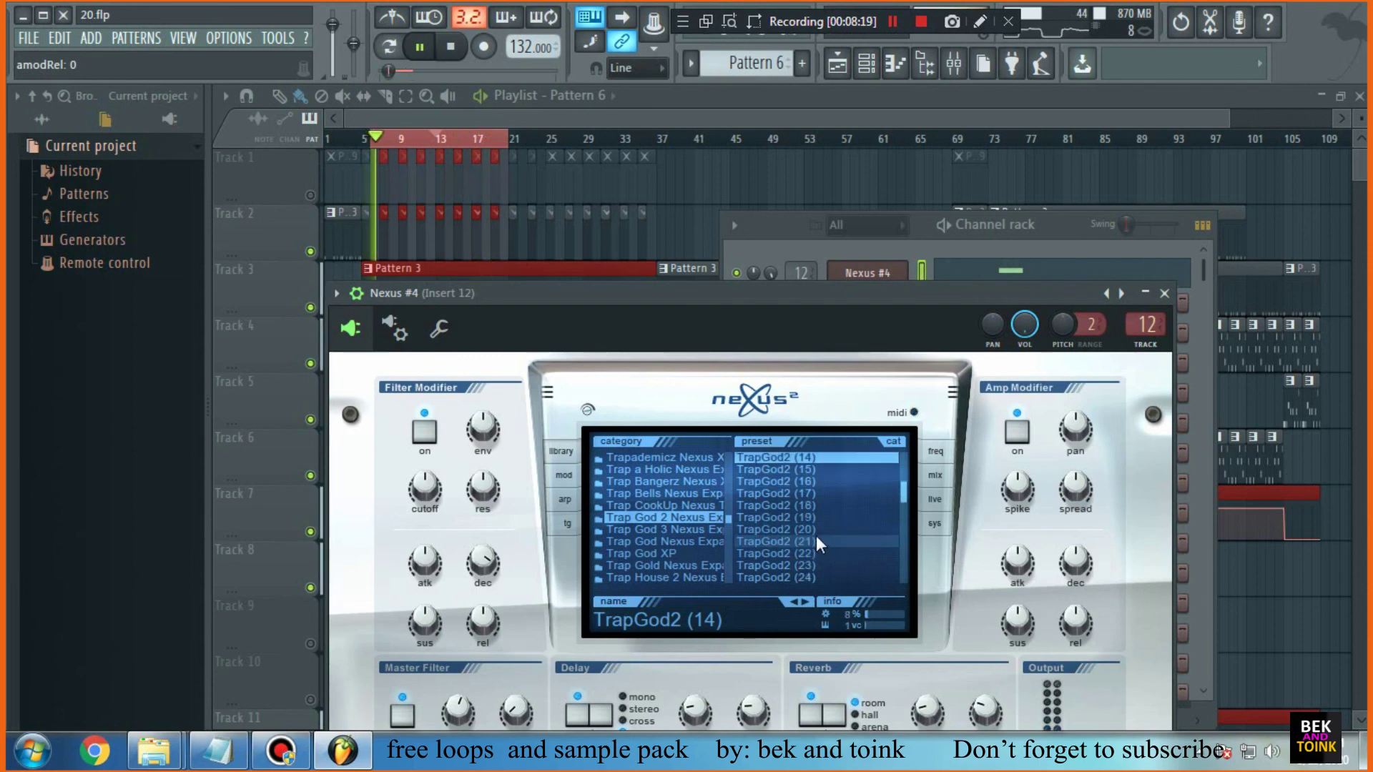
pyautogui.click(815, 542)
pyautogui.click(813, 553)
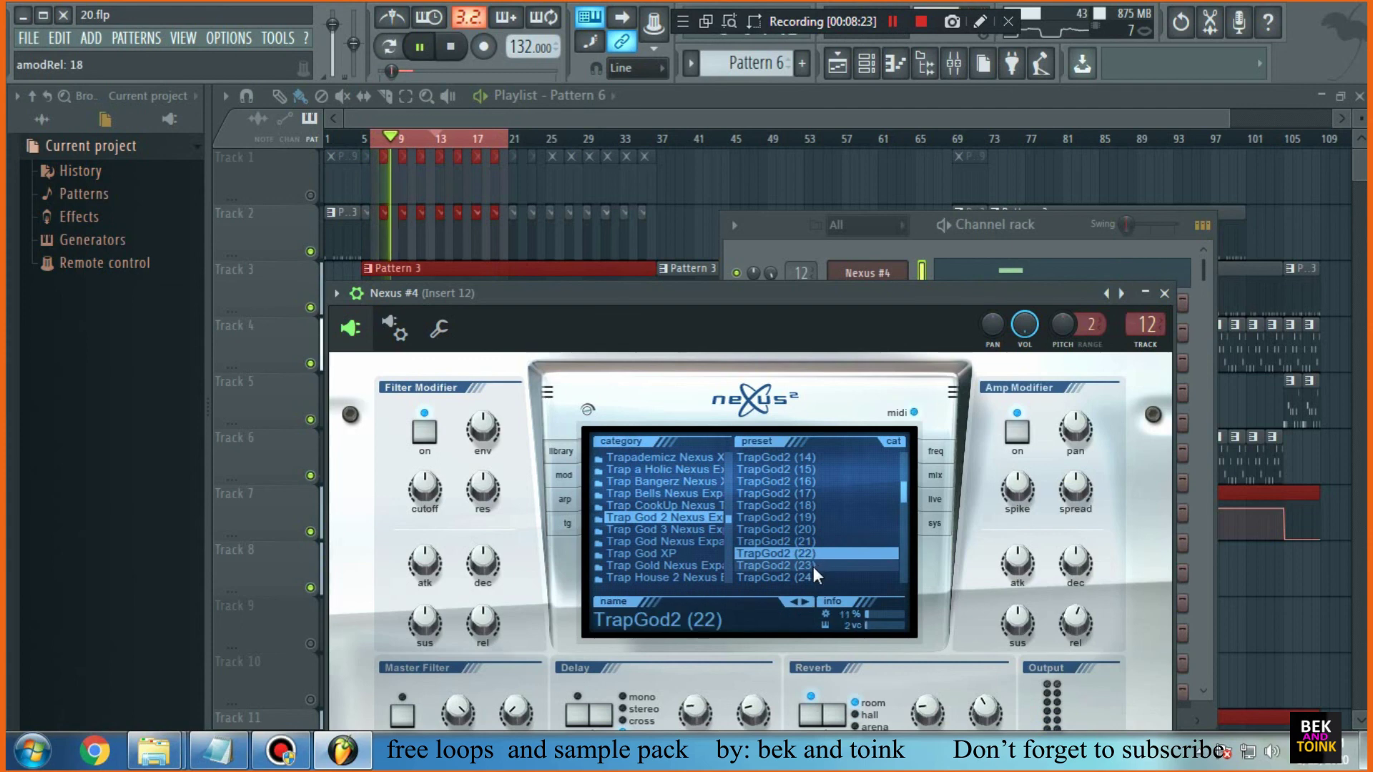
pyautogui.click(813, 566)
pyautogui.scroll(-2, 829, 565)
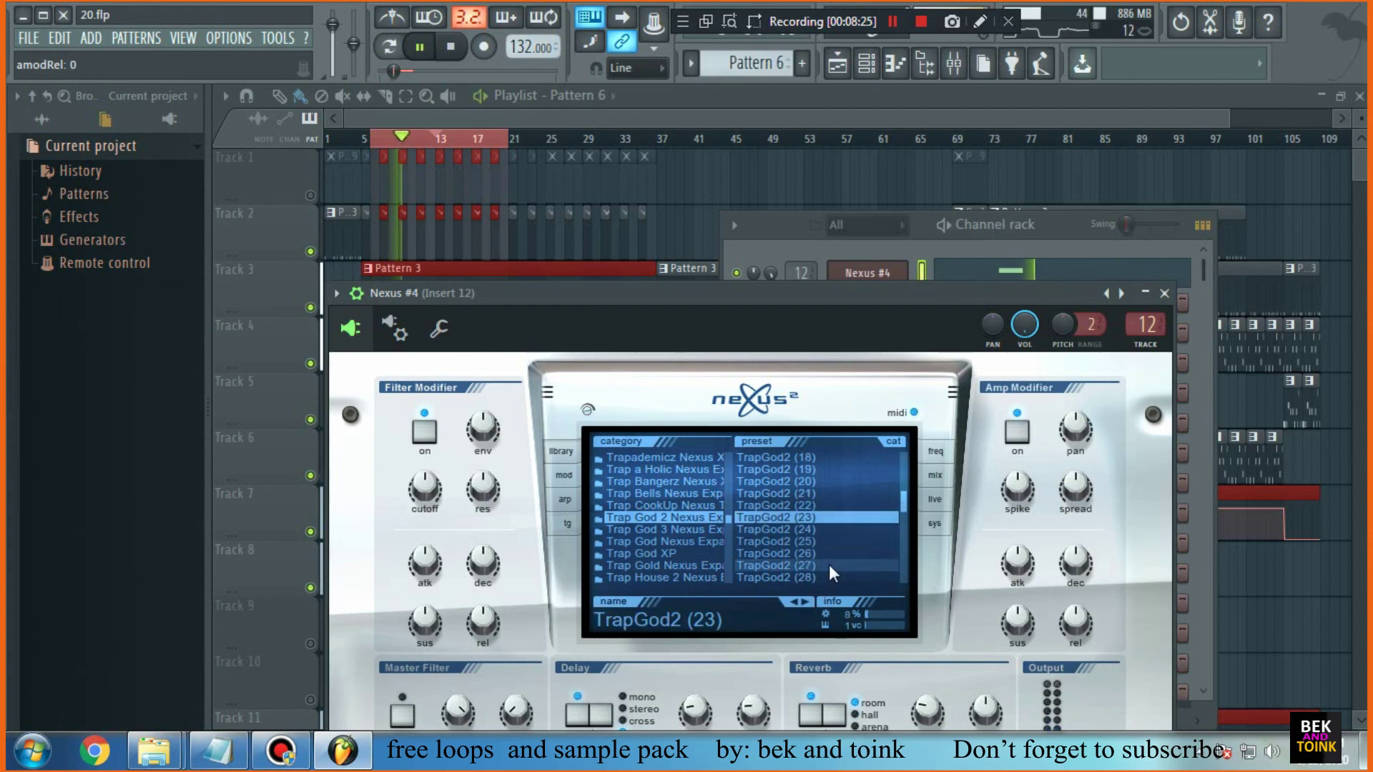
pyautogui.click(805, 530)
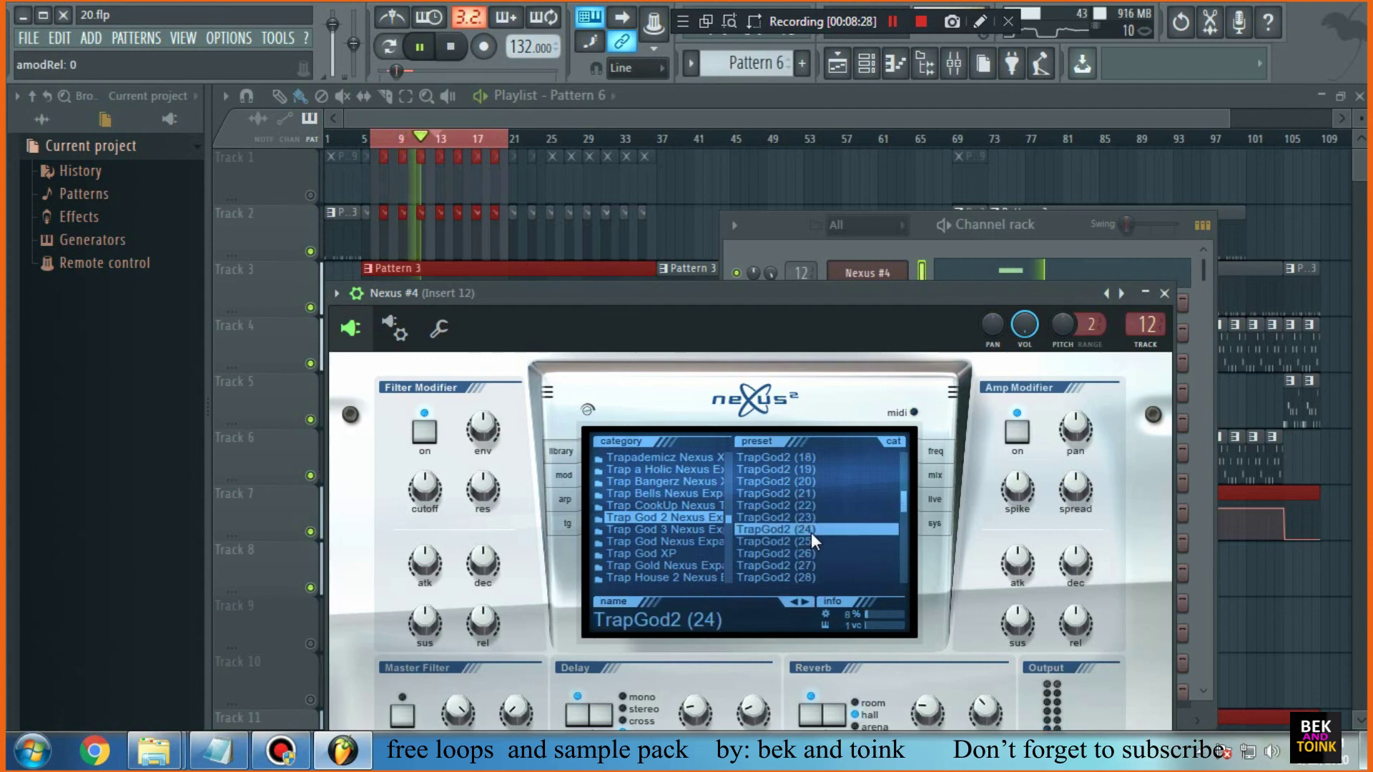
pyautogui.scroll(-3, 812, 534)
pyautogui.click(810, 541)
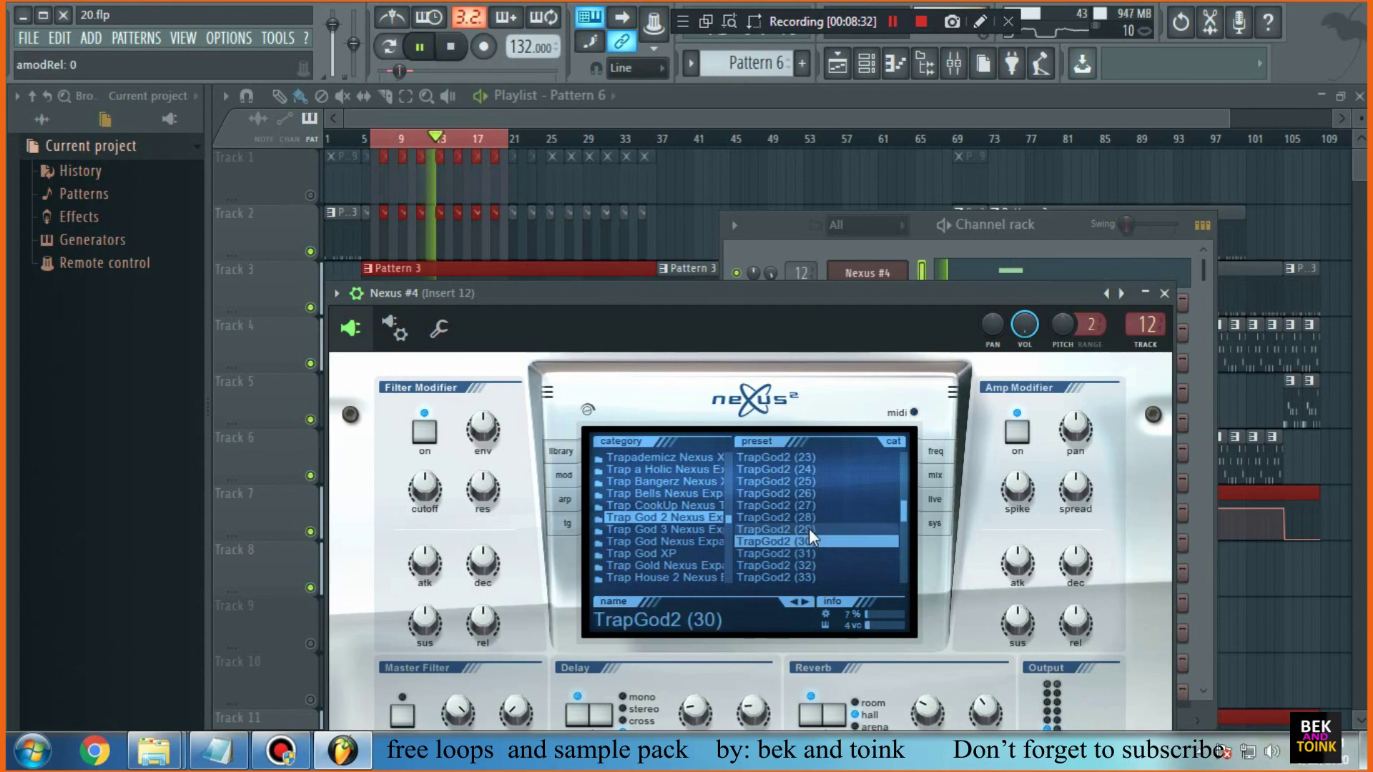
pyautogui.click(864, 70)
pyautogui.rightClick(905, 271)
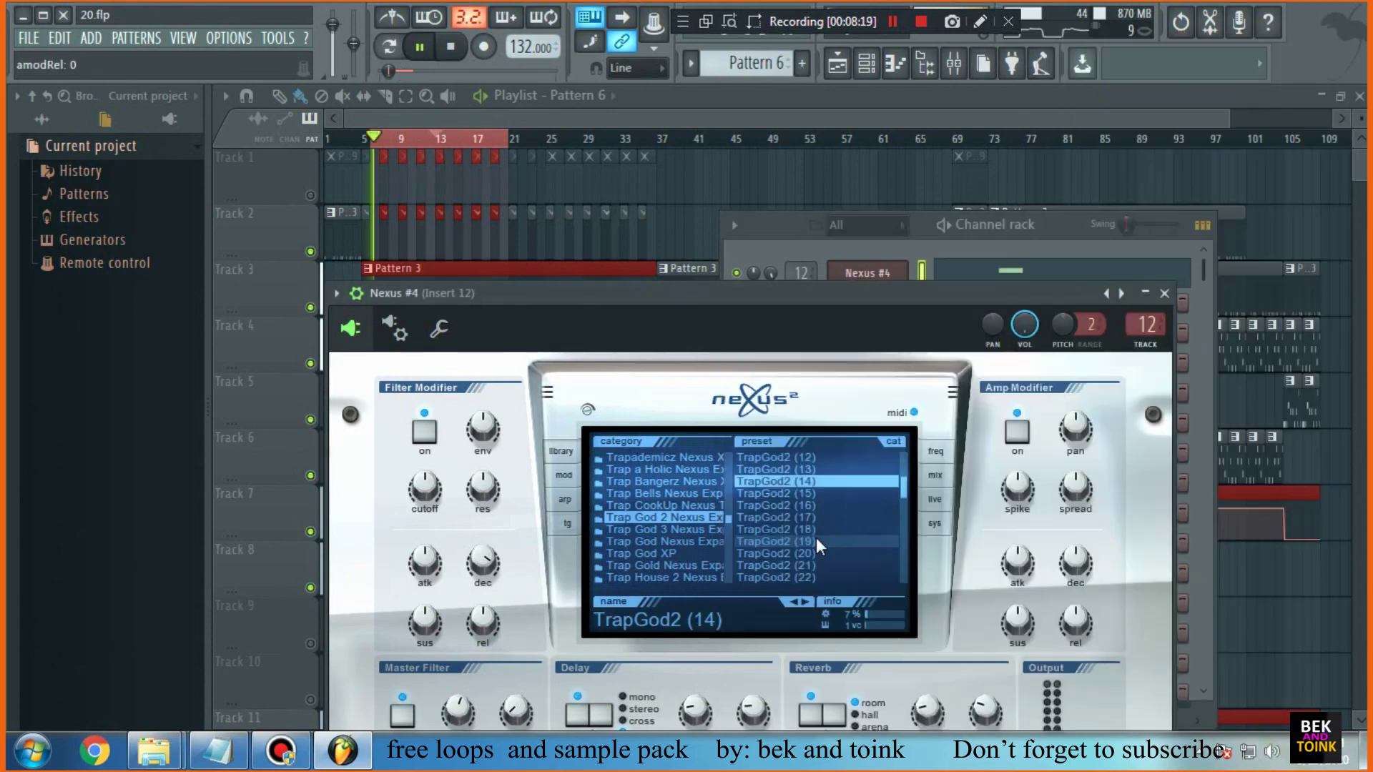
# Play the looped section through presets TrapGod2 (21), (22), (23) and (24), and load TrapGod2 (30)
pyautogui.scroll(-1, 816, 538)
pyautogui.click(813, 542)
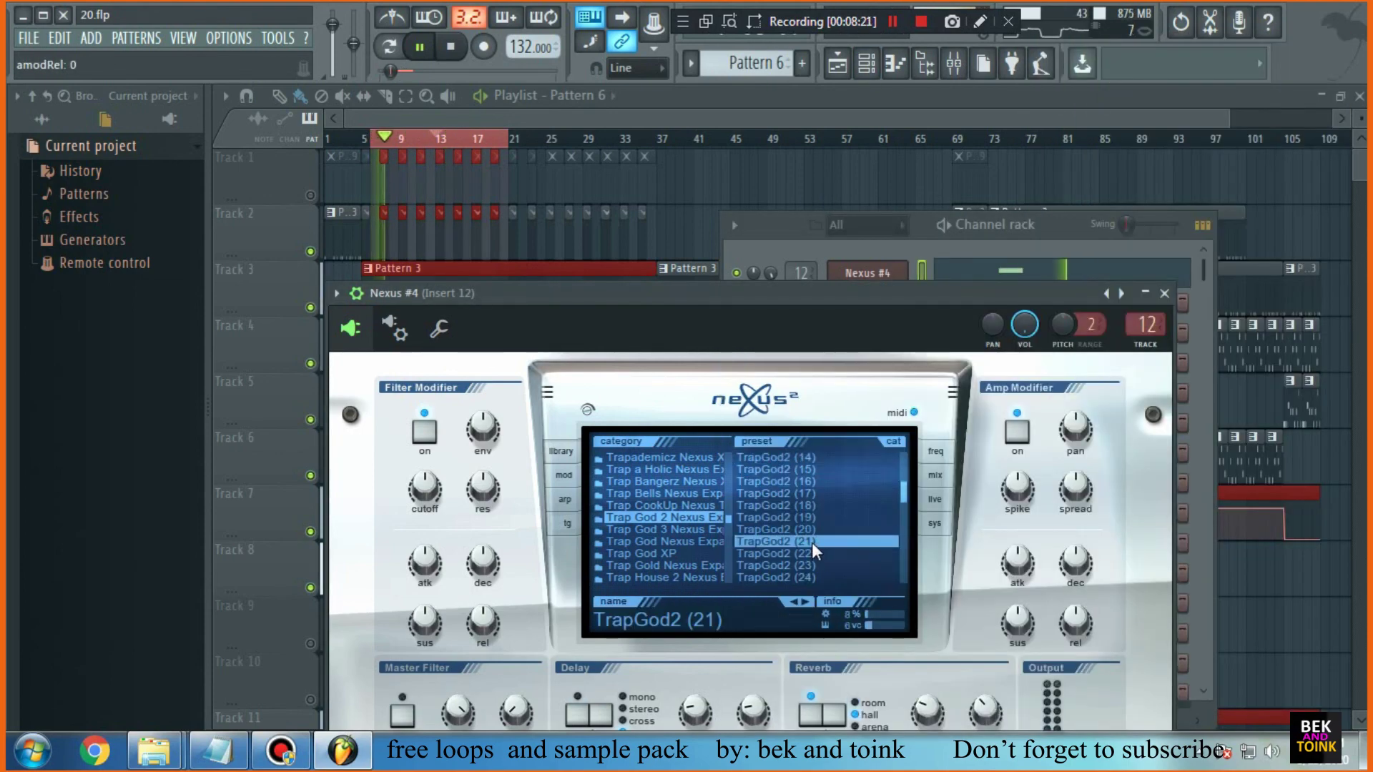
pyautogui.click(814, 554)
pyautogui.click(813, 565)
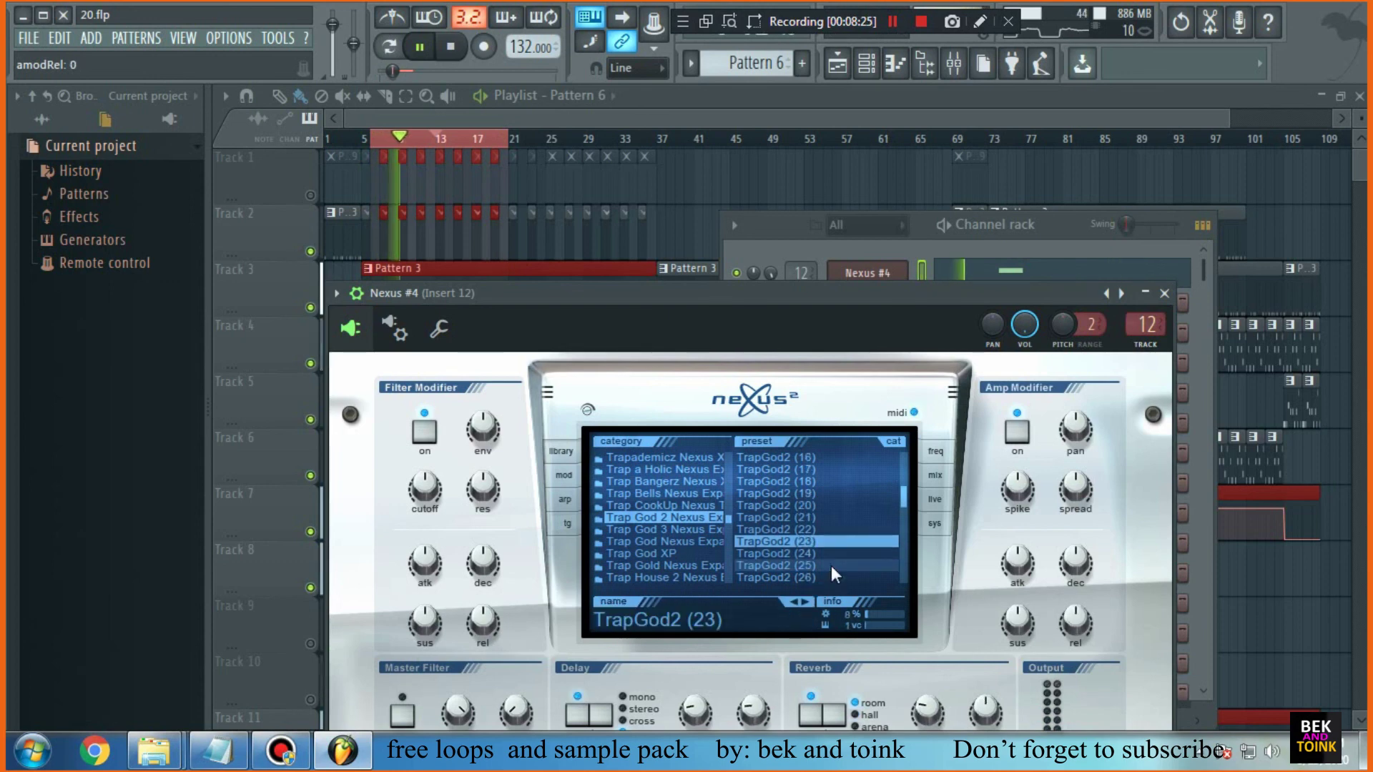
pyautogui.scroll(-2, 822, 561)
pyautogui.click(805, 530)
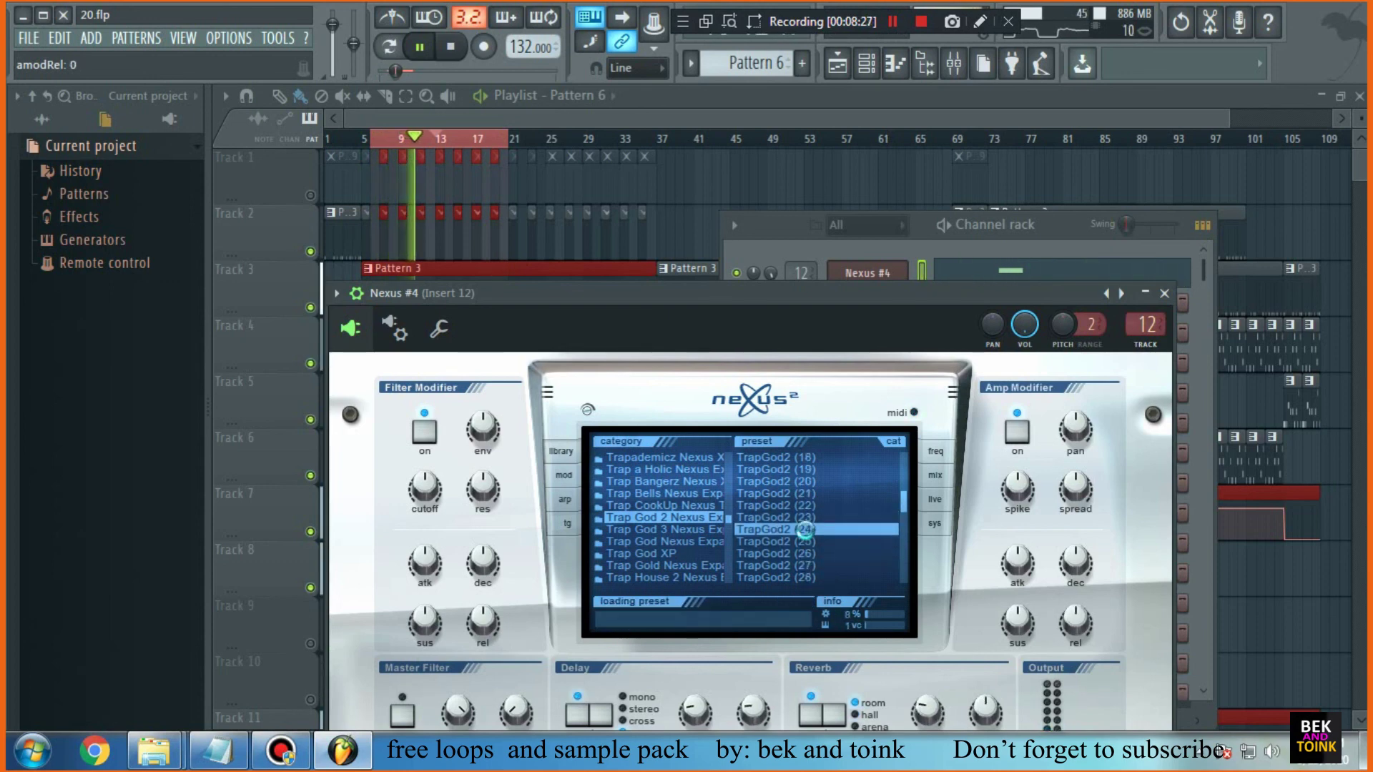
pyautogui.scroll(-3, 811, 532)
pyautogui.click(819, 543)
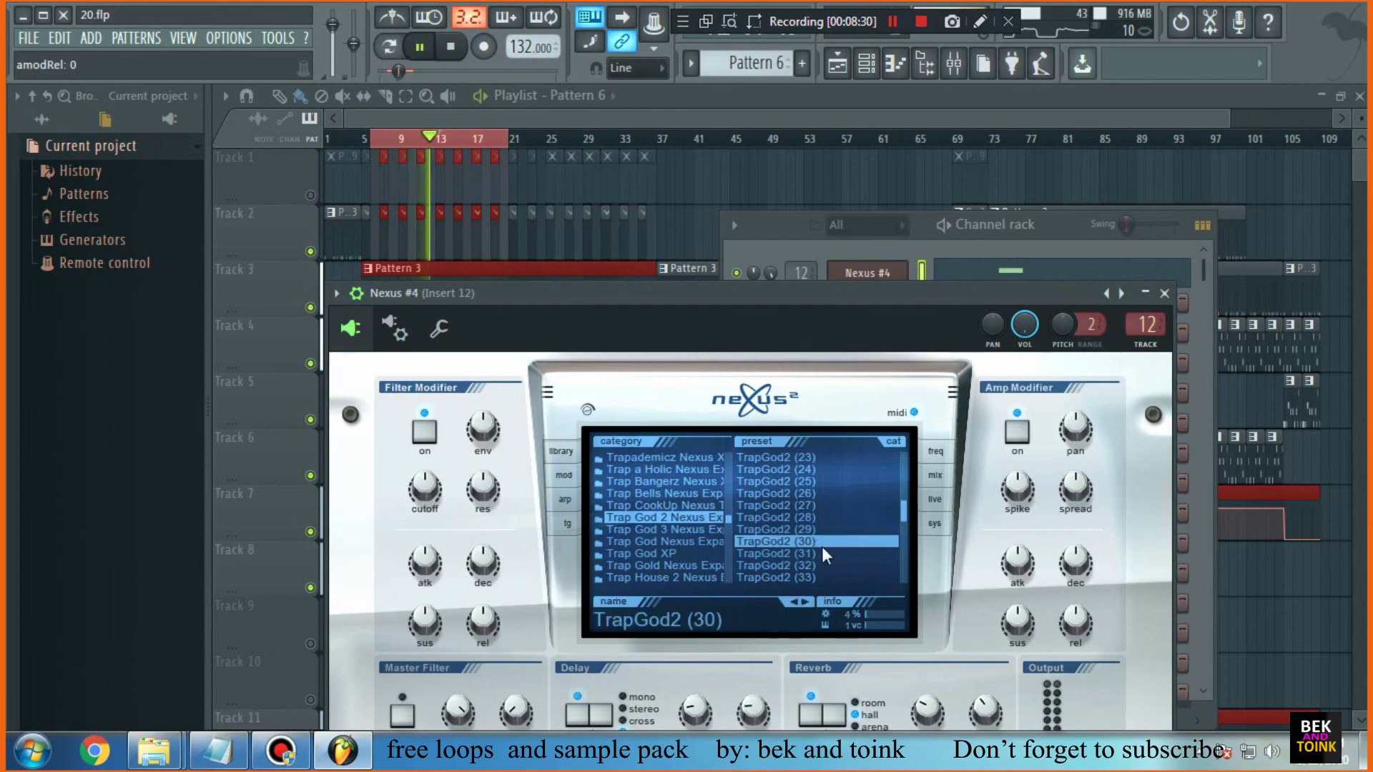
# Replace the Nexus #4 channel's instrument with TrackGod in the channel rack
pyautogui.click(866, 63)
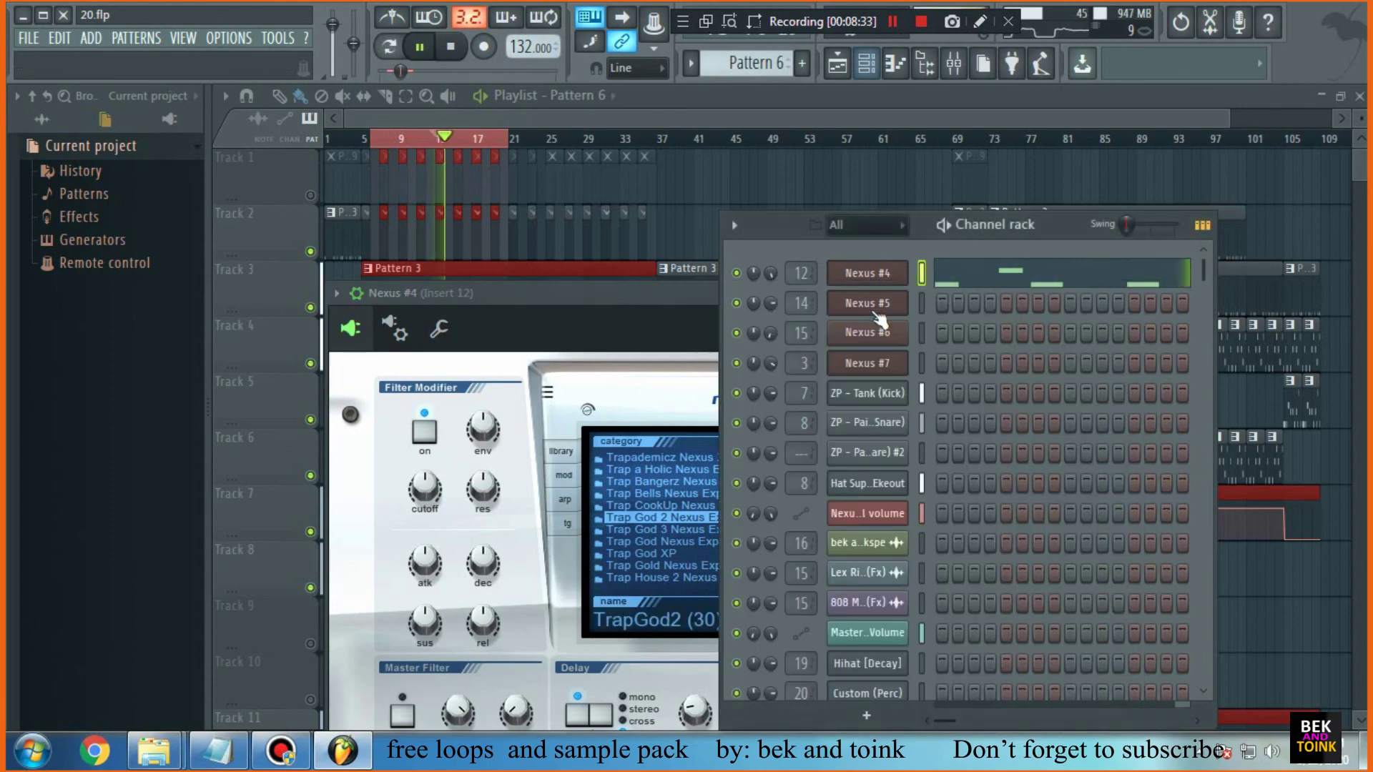
pyautogui.rightClick(871, 276)
pyautogui.moveTo(946, 370)
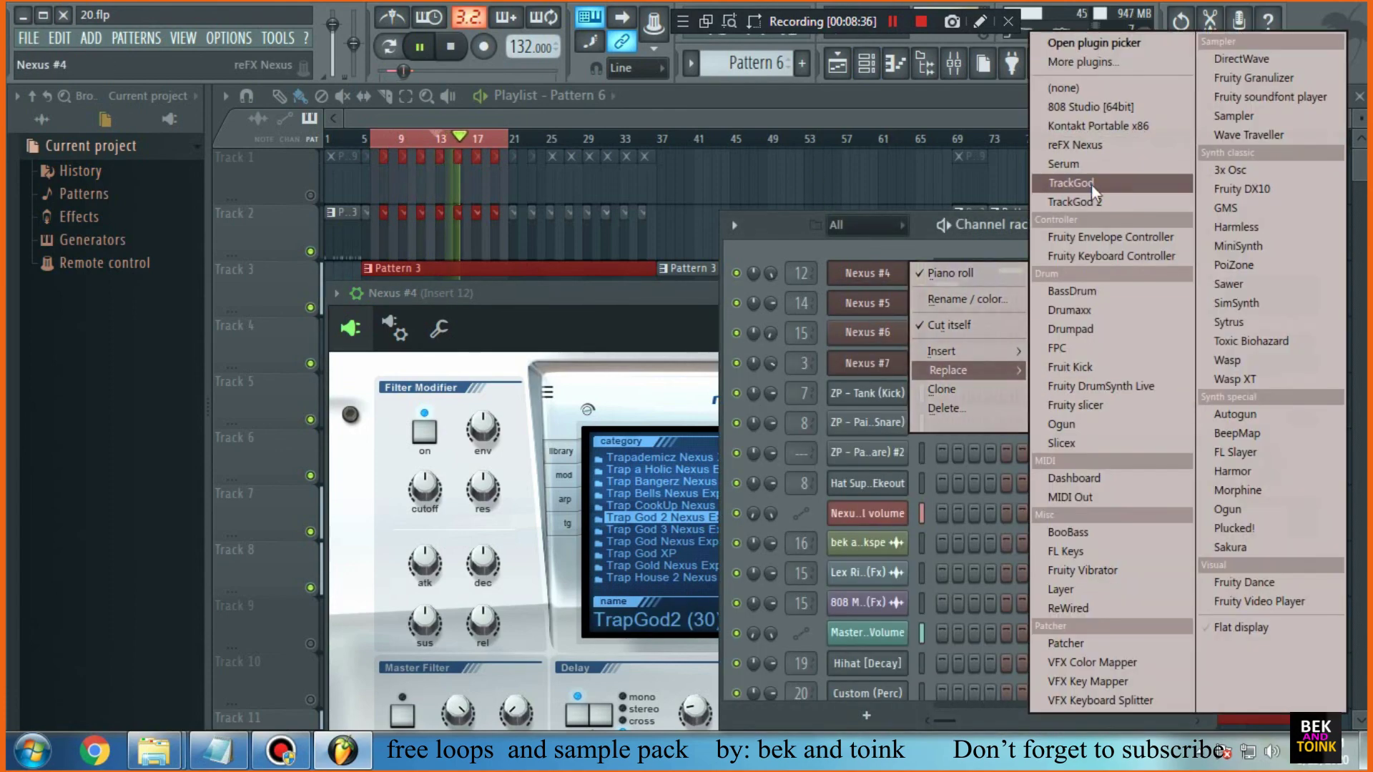
pyautogui.click(1073, 188)
# Audition TrackGod sounds one after another, through ARP - Dang and BL - Ay What A Bell, up to BL - A Kings Cup
pyautogui.click(800, 665)
pyautogui.click(800, 664)
pyautogui.click(803, 661)
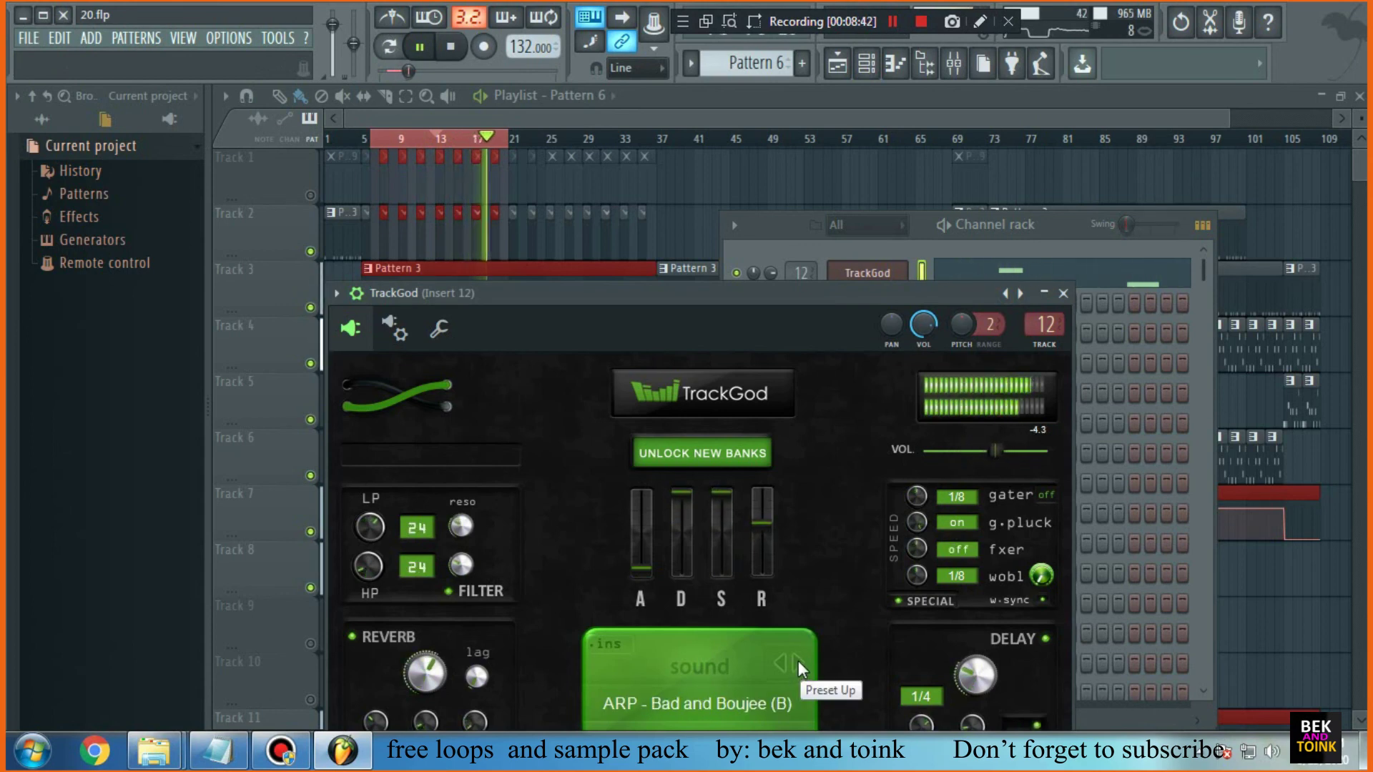
pyautogui.click(798, 662)
pyautogui.click(800, 664)
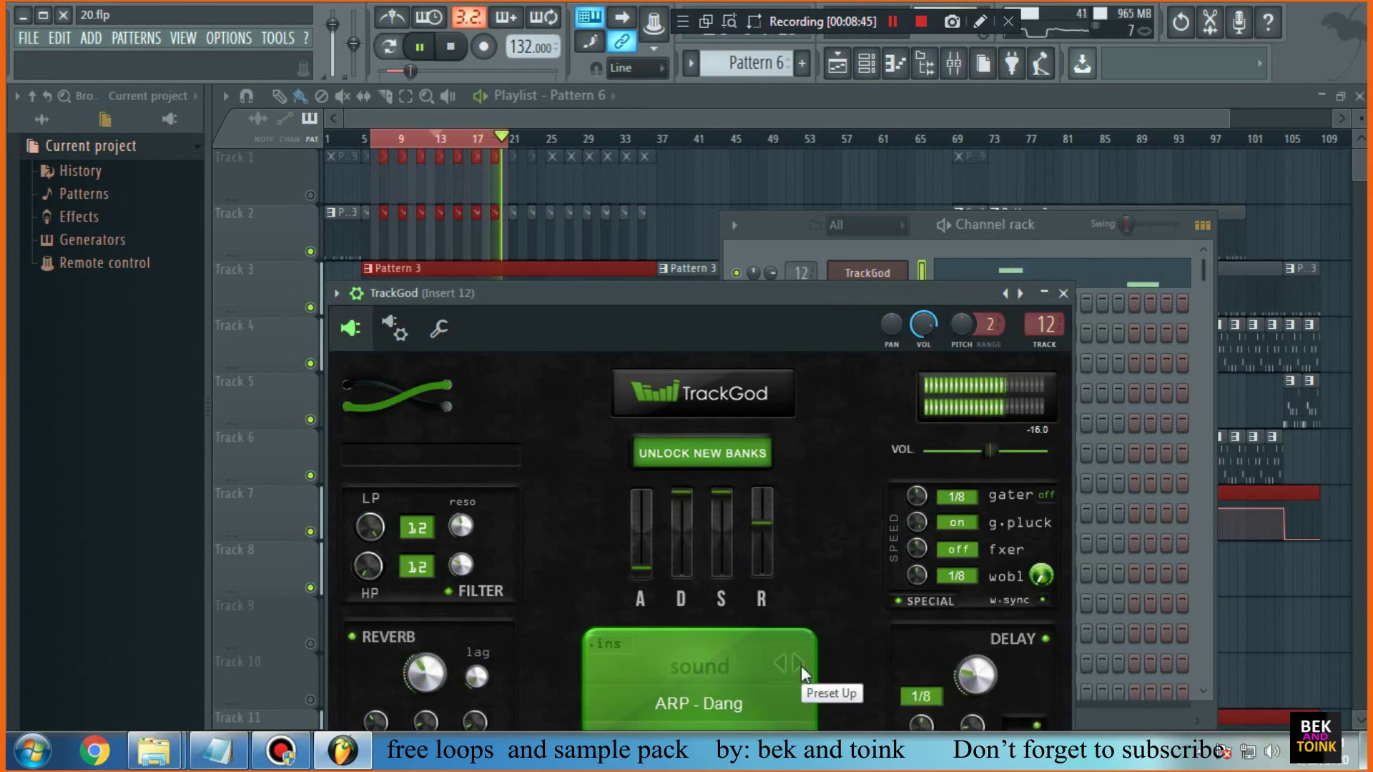
pyautogui.click(797, 669)
pyautogui.click(797, 665)
pyautogui.click(799, 659)
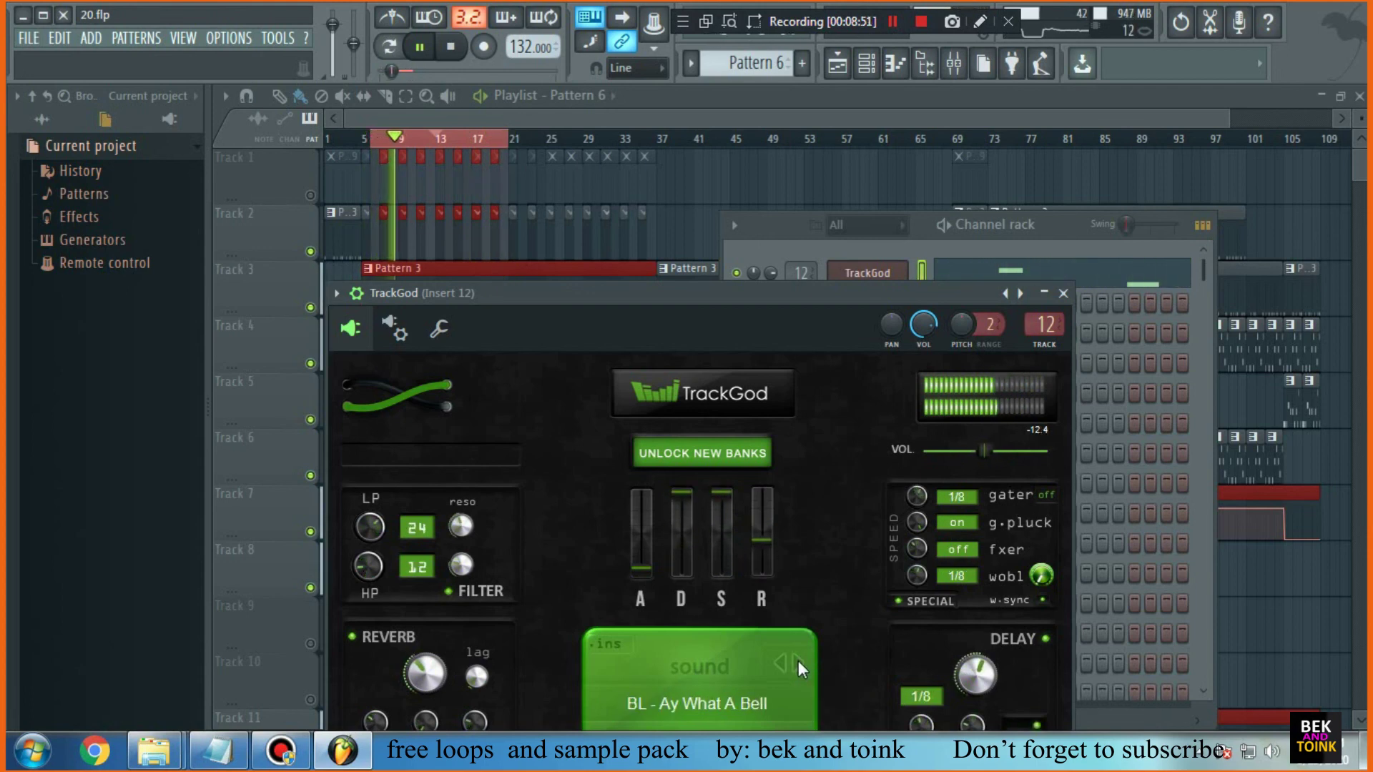
pyautogui.click(800, 667)
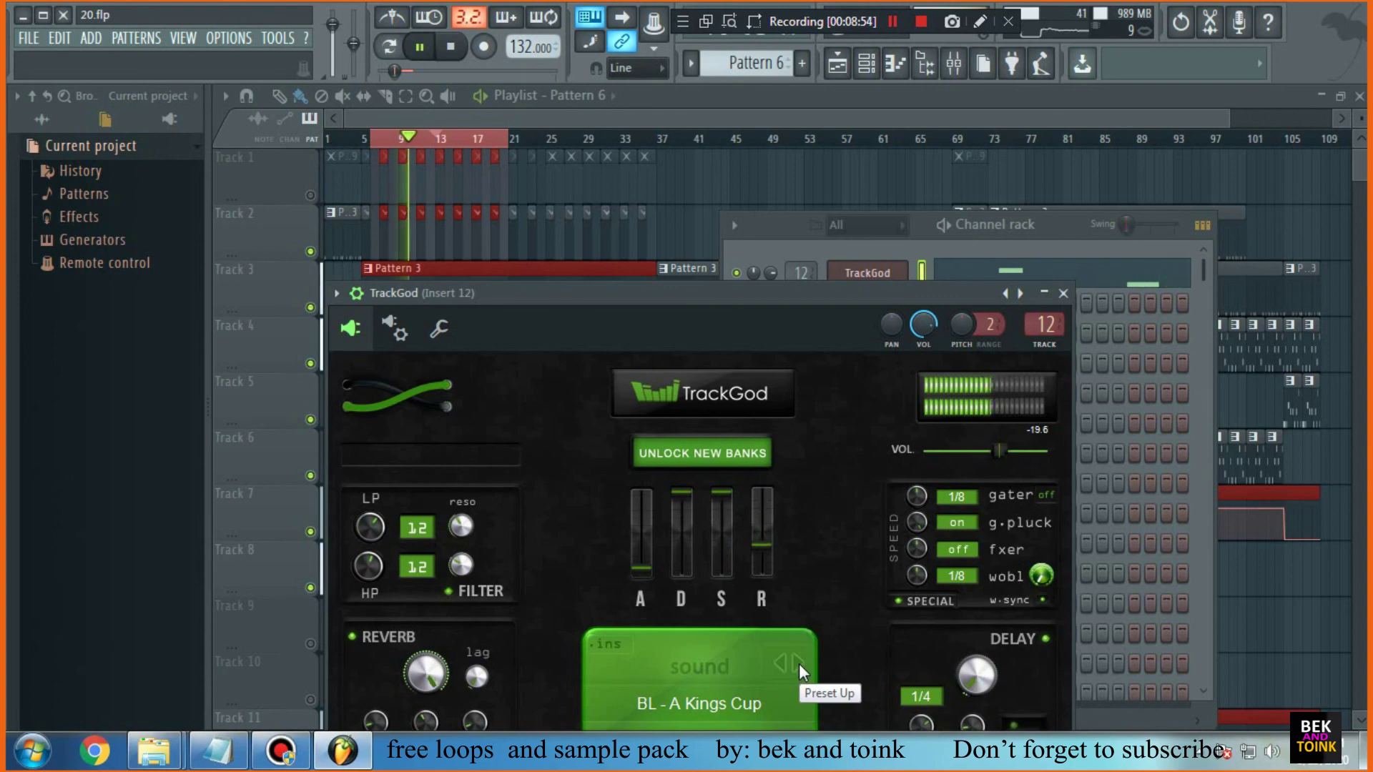
# Advance the TrackGod sounds from BL - Blicker to BL - Ding, moving the plugin window to reveal its full sound display
pyautogui.click(799, 663)
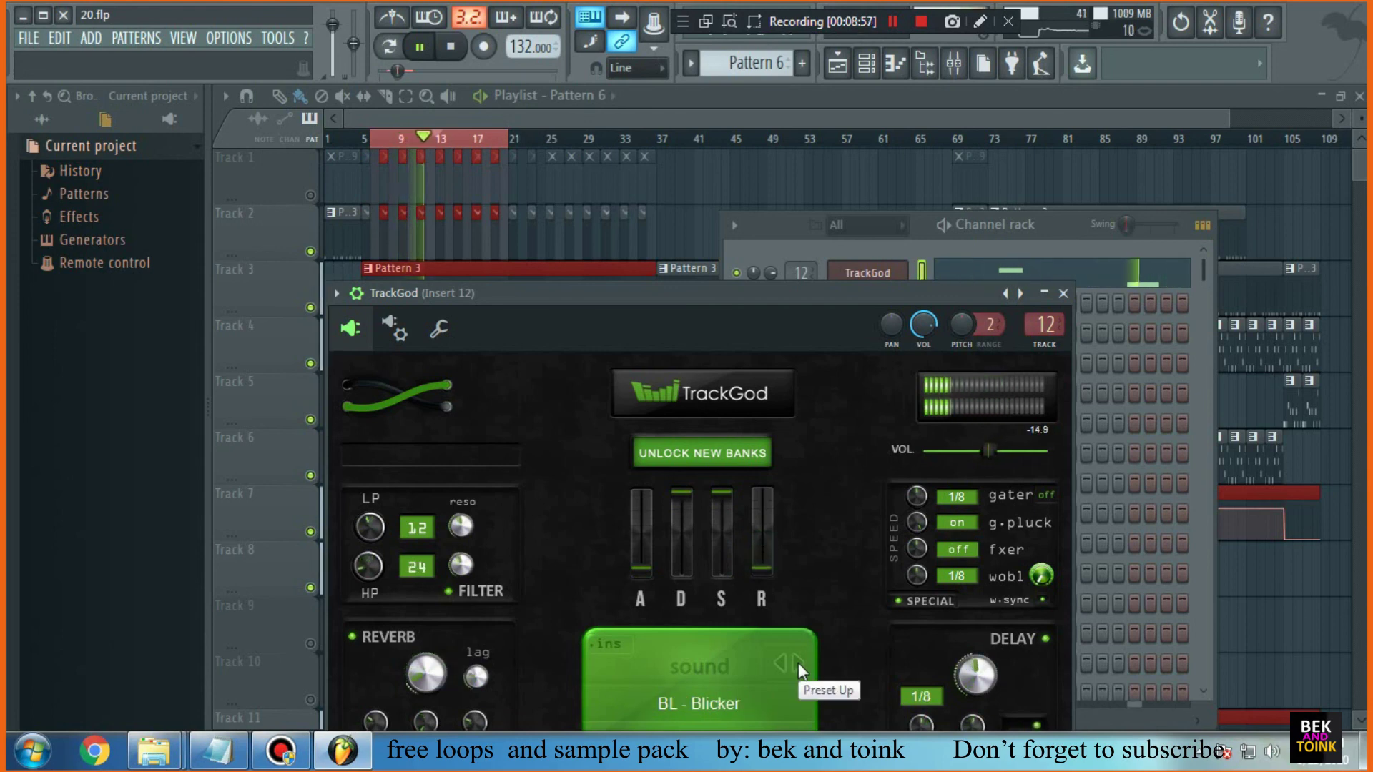
pyautogui.click(798, 662)
pyautogui.moveTo(709, 299); pyautogui.dragTo(769, 207)
pyautogui.click(854, 573)
pyautogui.click(855, 568)
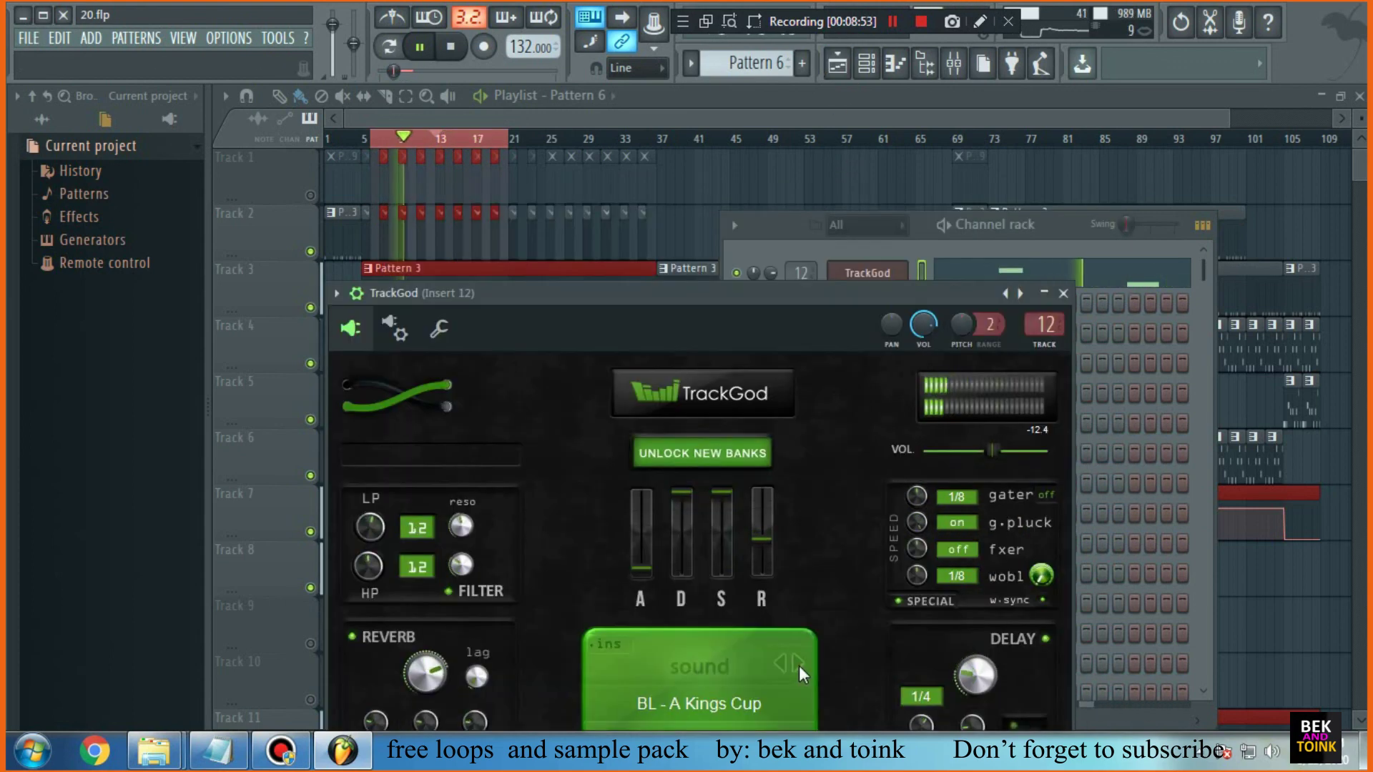
# Audition BL - Blicker through BL - Clangs and BL - Ding with the TrackGod window moved up, and return to the playlist
pyautogui.click(798, 663)
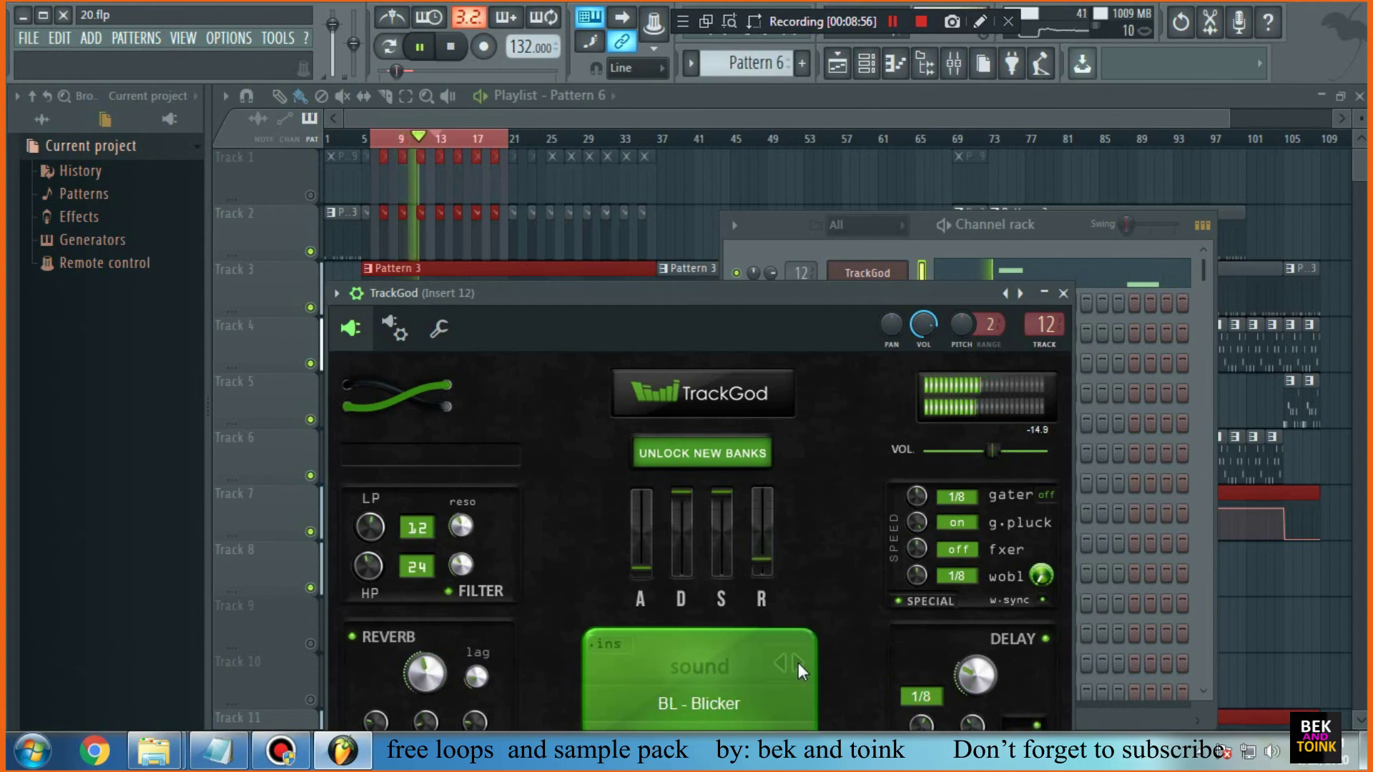
pyautogui.click(798, 662)
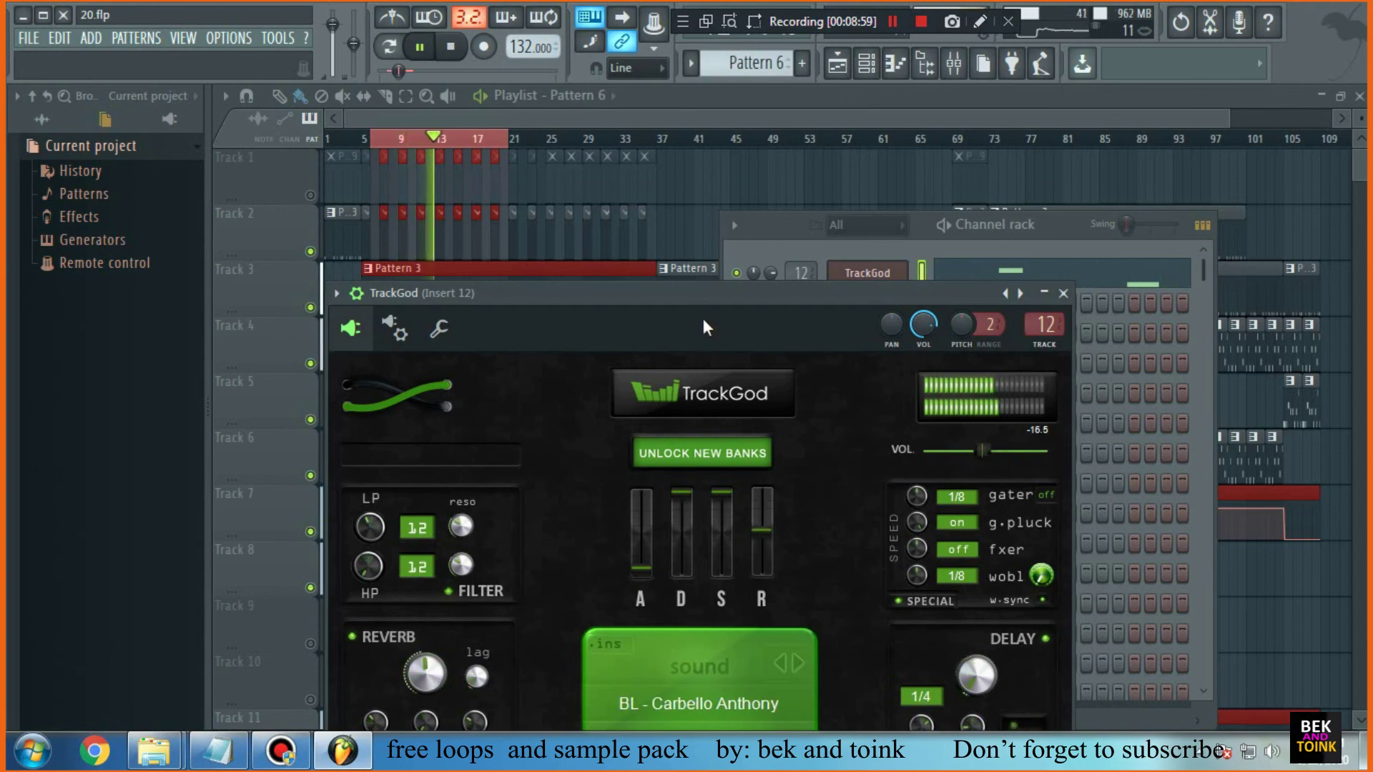
pyautogui.moveTo(723, 334); pyautogui.dragTo(783, 241)
pyautogui.click(854, 572)
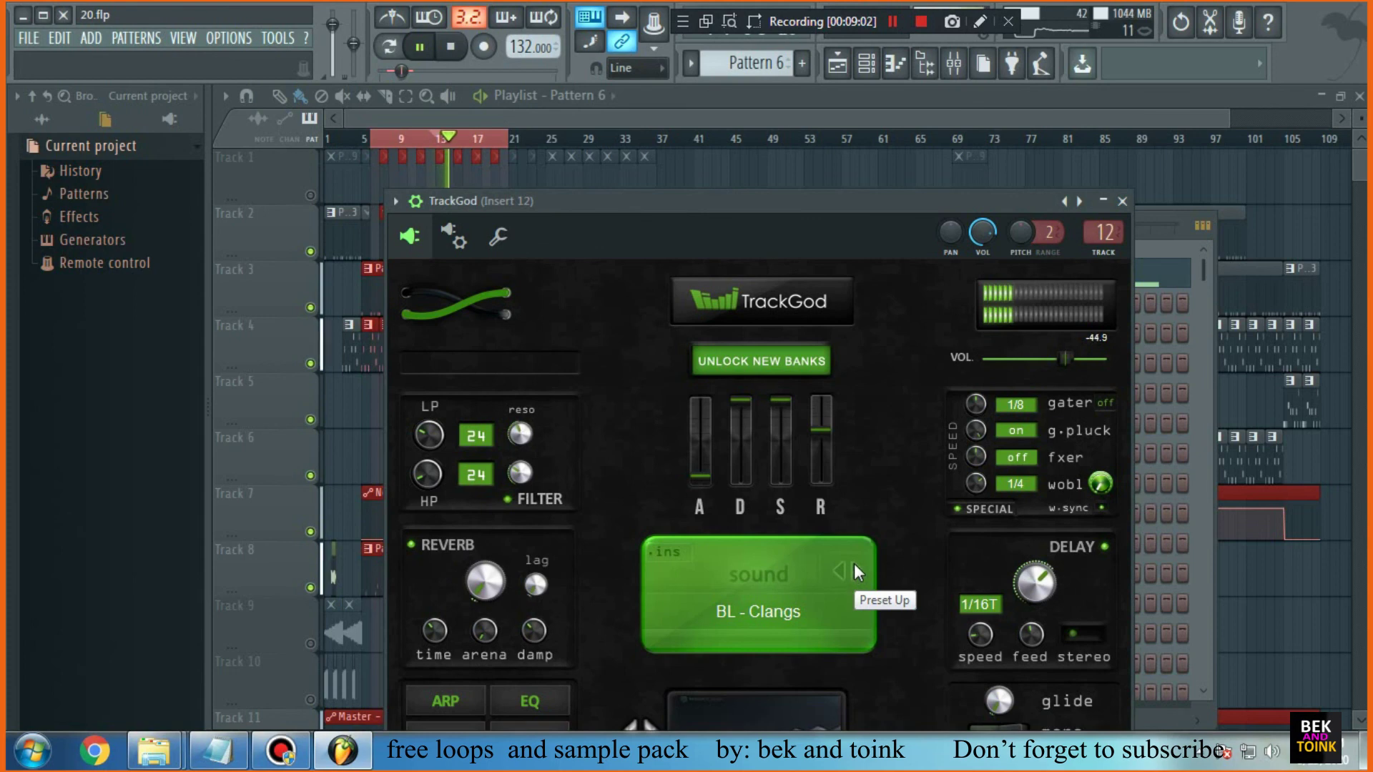
pyautogui.click(854, 569)
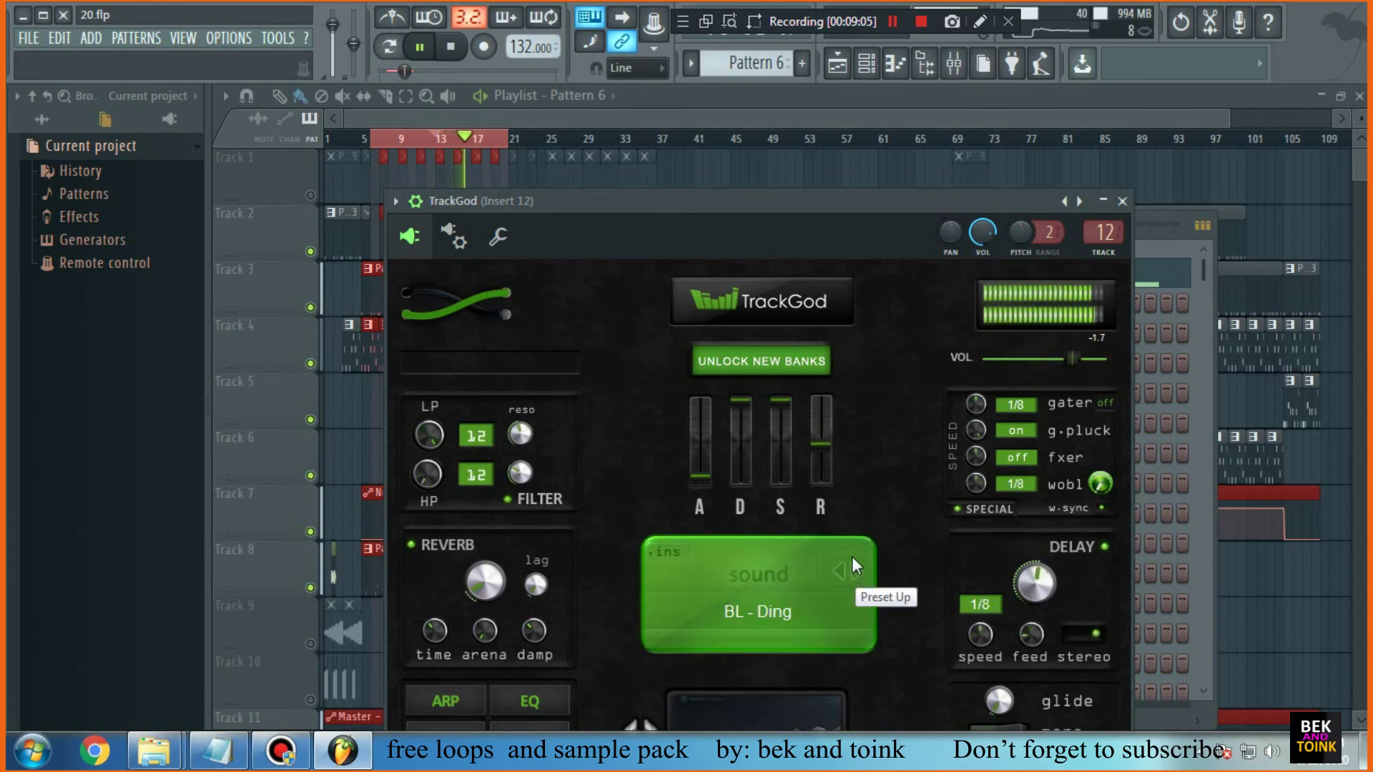
pyautogui.click(843, 70)
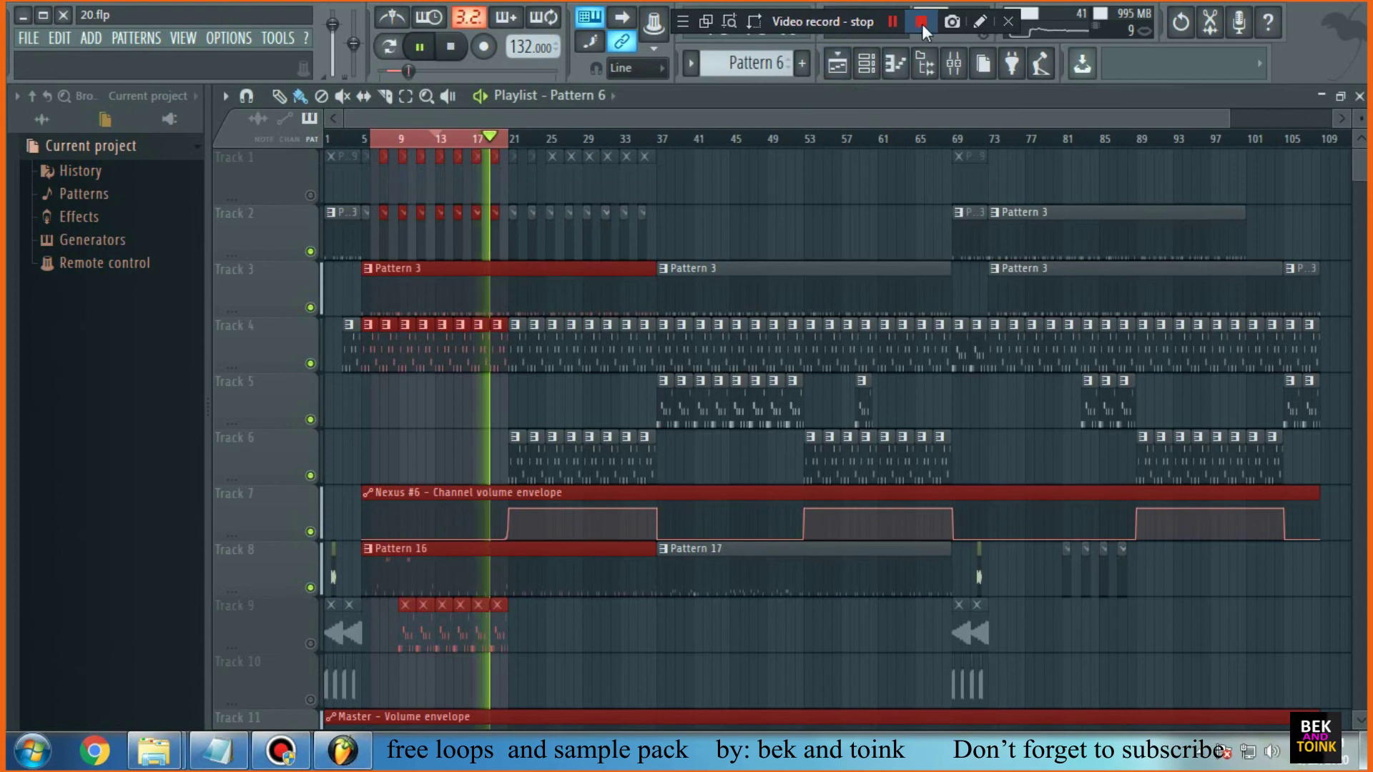